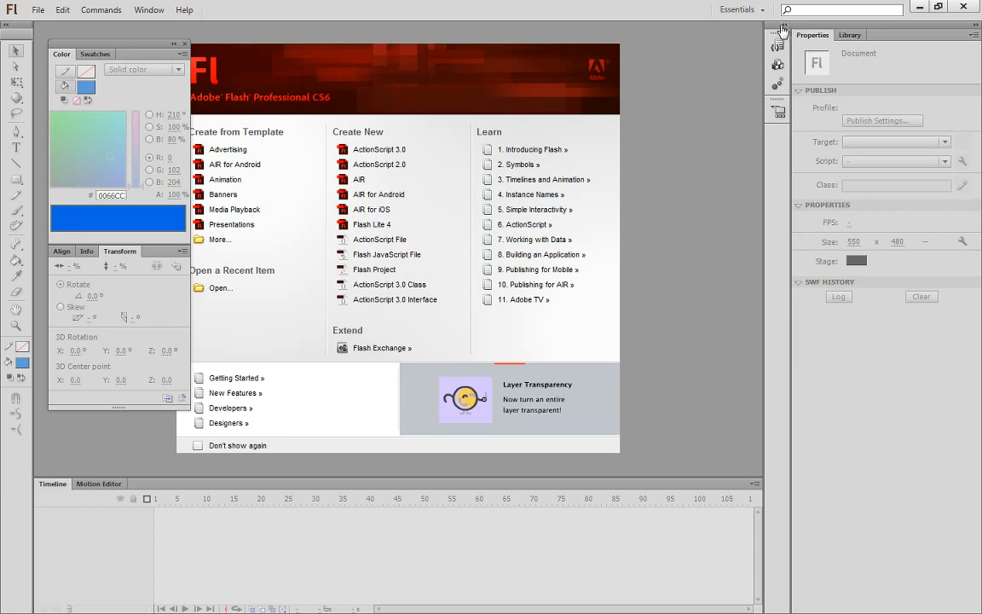
Step: Detach the Properties and Library panel group, enlarge it, and dock it back at the workspace edge with the Library showing
{"action": "left_click_drag", "start_coordinate": [777, 29], "coordinate": [349, 36]}
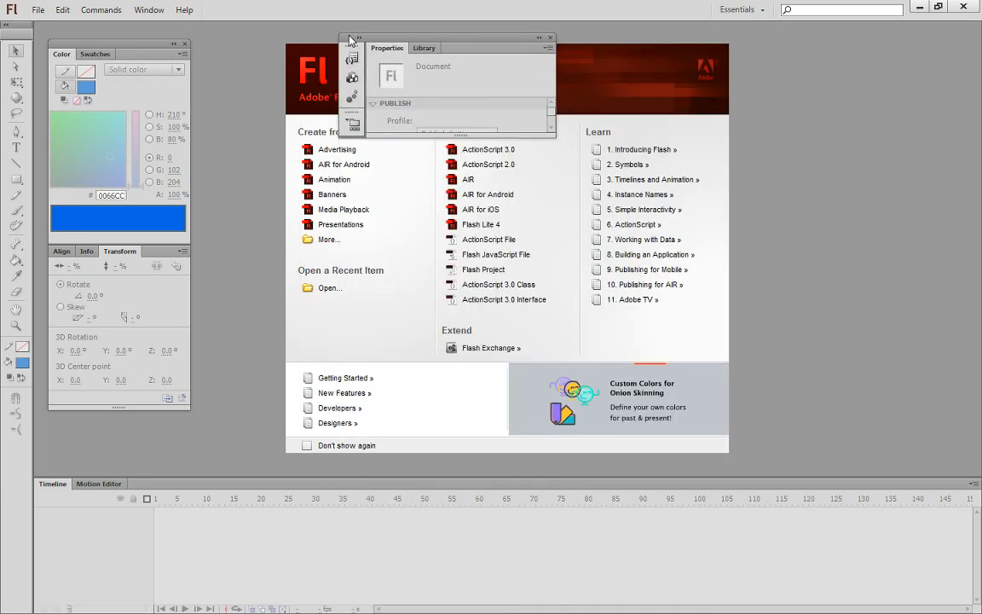
{"action": "left_click_drag", "start_coordinate": [469, 41], "coordinate": [317, 60]}
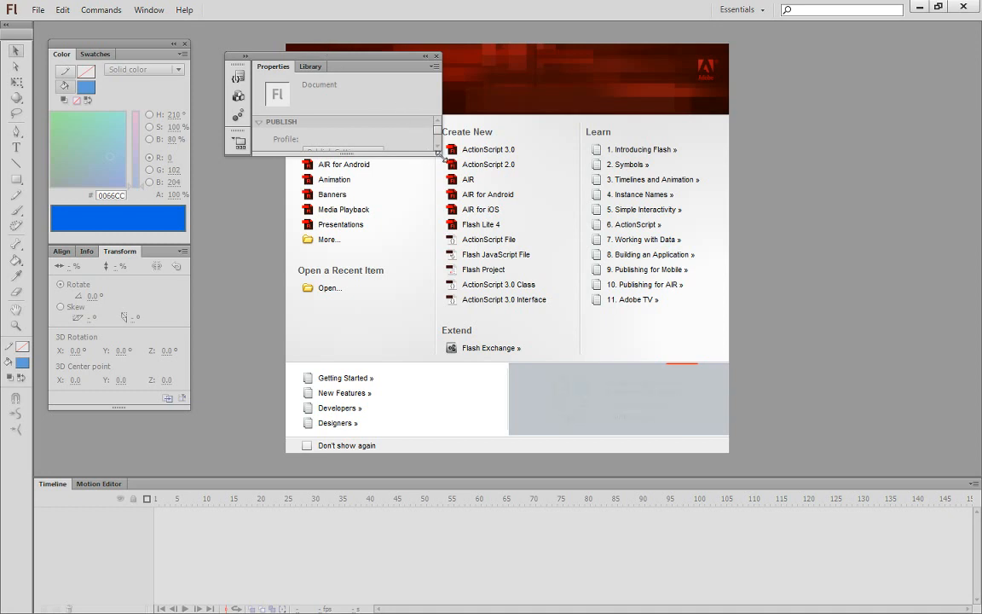
{"action": "left_click_drag", "start_coordinate": [437, 152], "coordinate": [451, 301]}
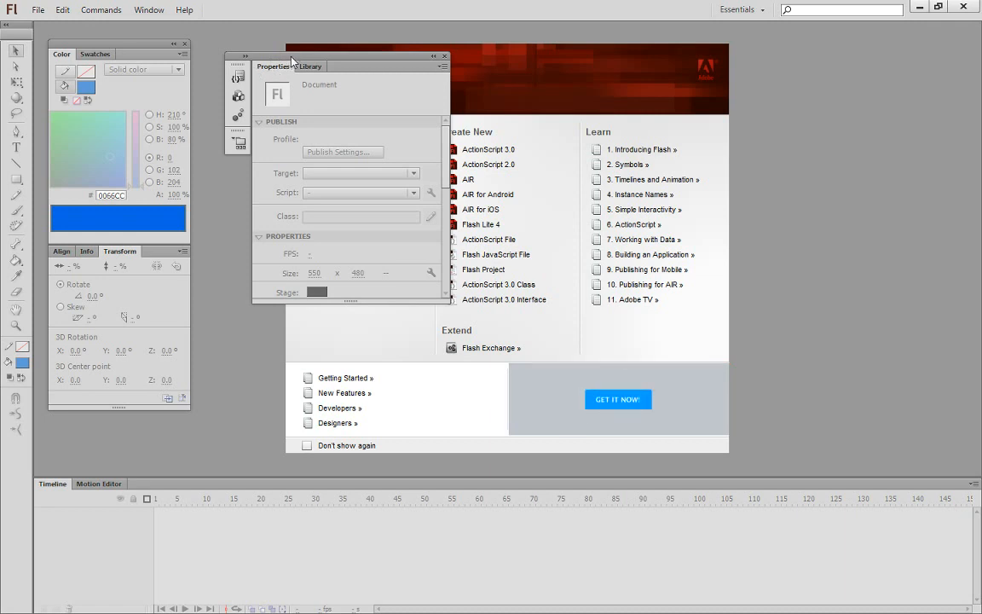
{"action": "left_click_drag", "start_coordinate": [296, 61], "coordinate": [975, 44]}
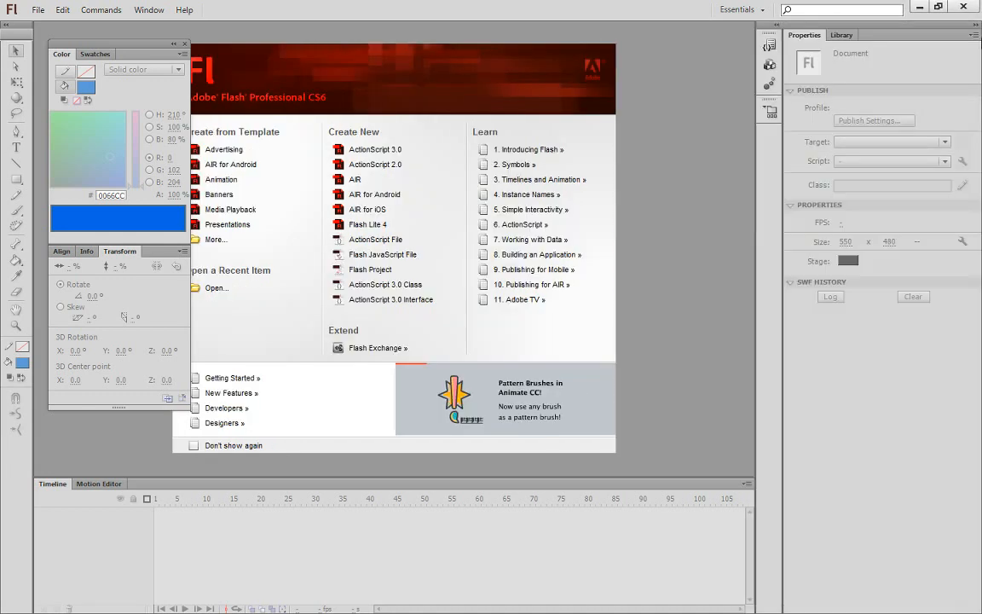
{"action": "left_click", "coordinate": [844, 36]}
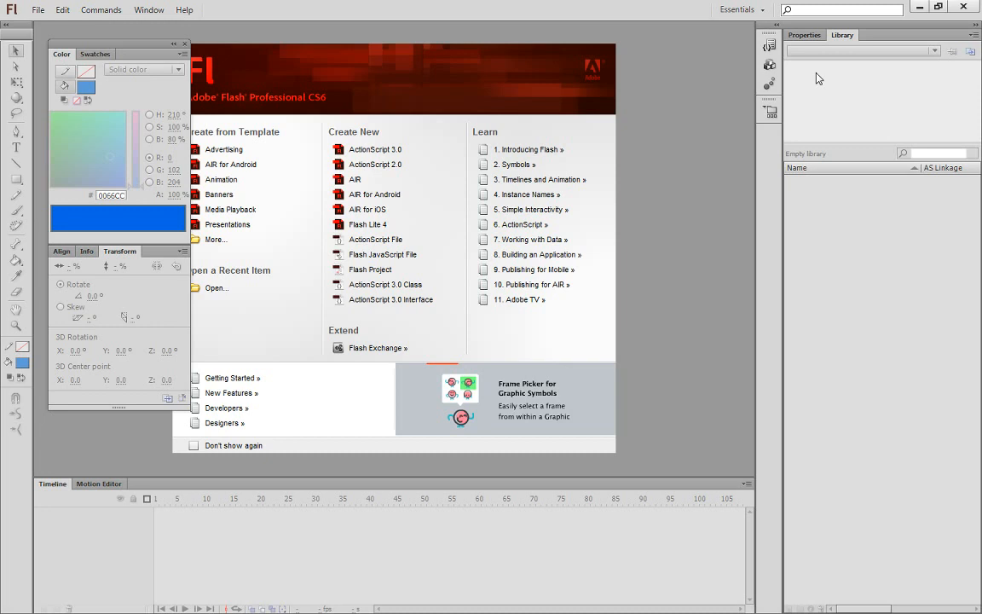
Step: Dock the floating Color and Transform panel groups beside the Tools panel
{"action": "left_click_drag", "start_coordinate": [111, 45], "coordinate": [105, 43]}
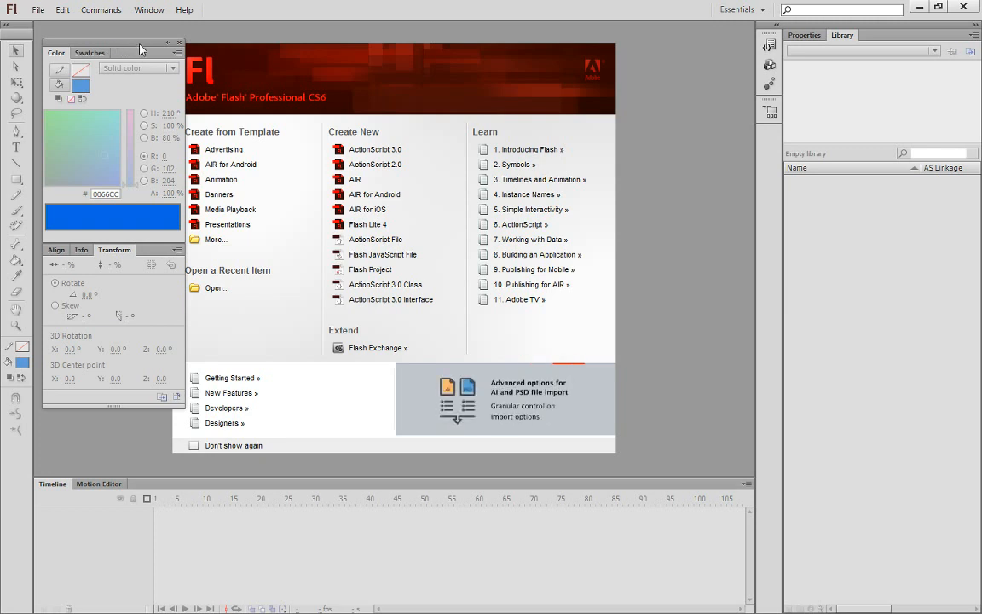
{"action": "left_click_drag", "start_coordinate": [143, 48], "coordinate": [35, 39]}
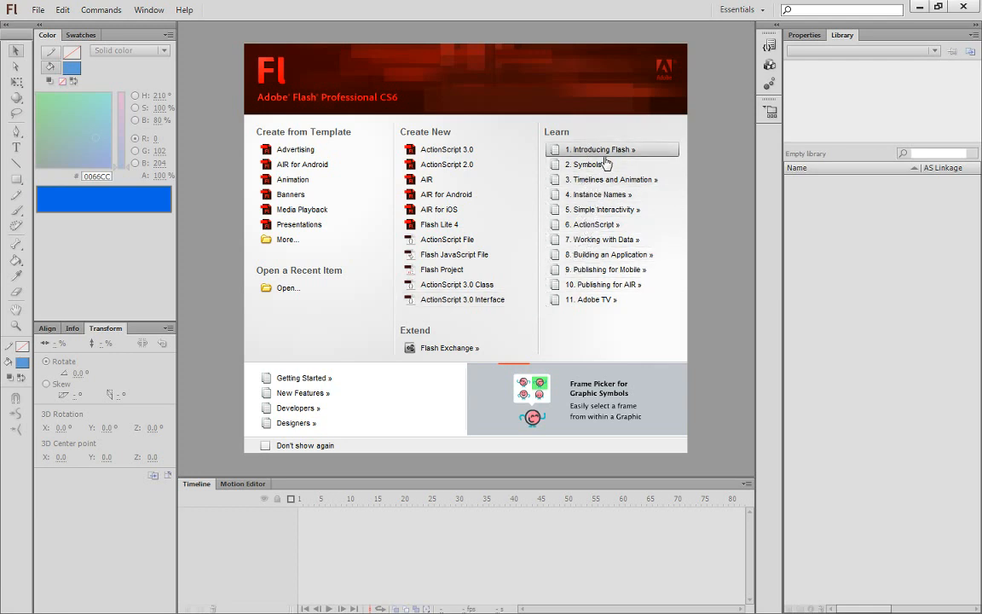
Step: Open the Flash Help documentation and look over the other available help and support resources
{"action": "left_click", "coordinate": [182, 10]}
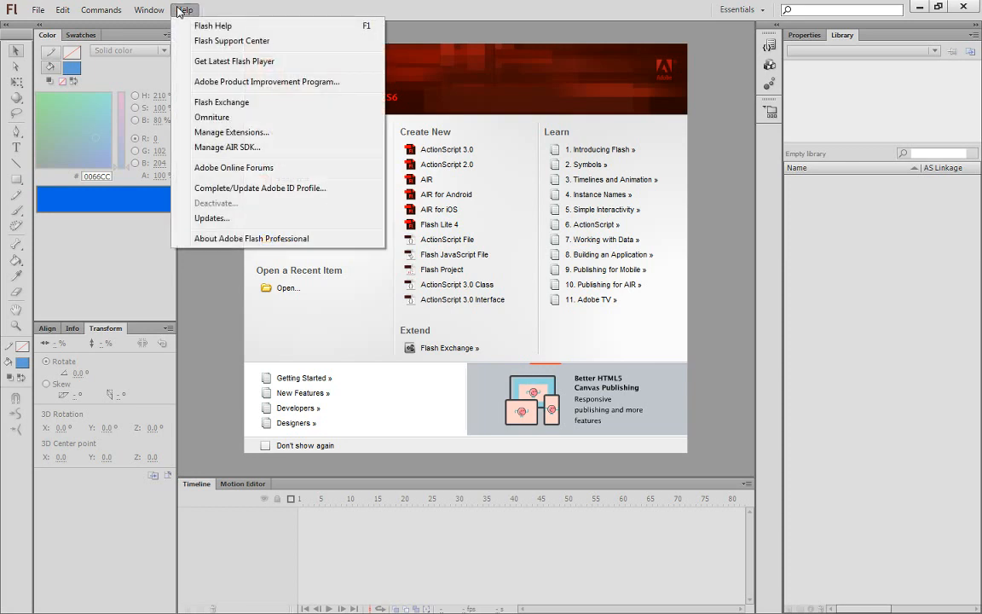
{"action": "left_click", "coordinate": [218, 28]}
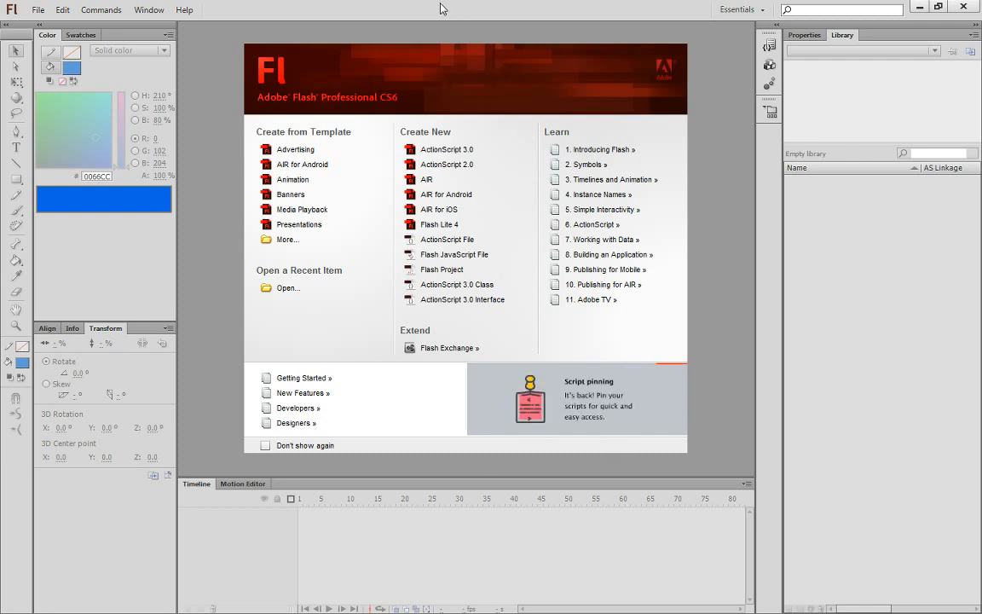
{"action": "left_click", "coordinate": [184, 11]}
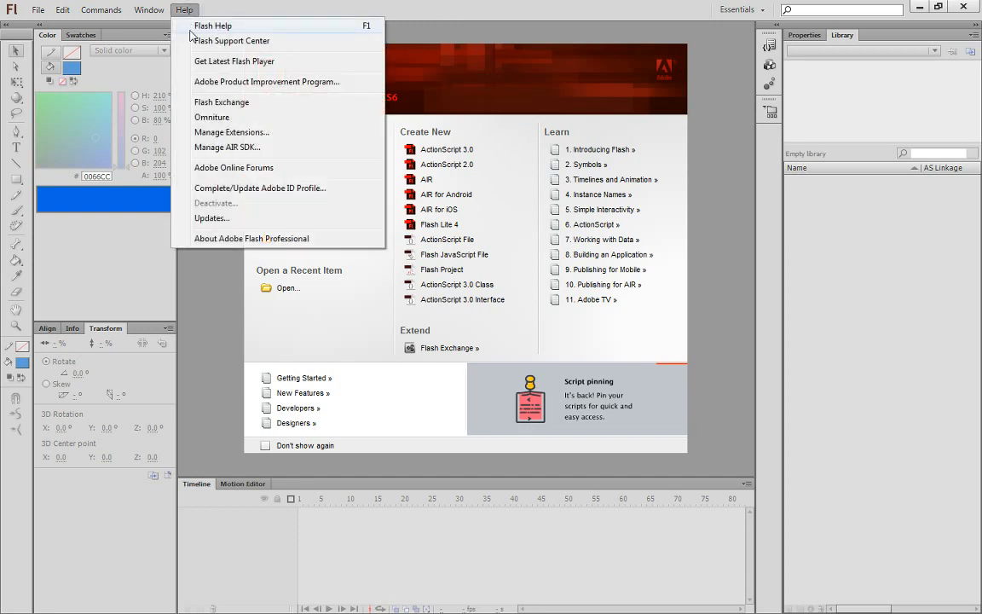
{"action": "left_click", "coordinate": [196, 32]}
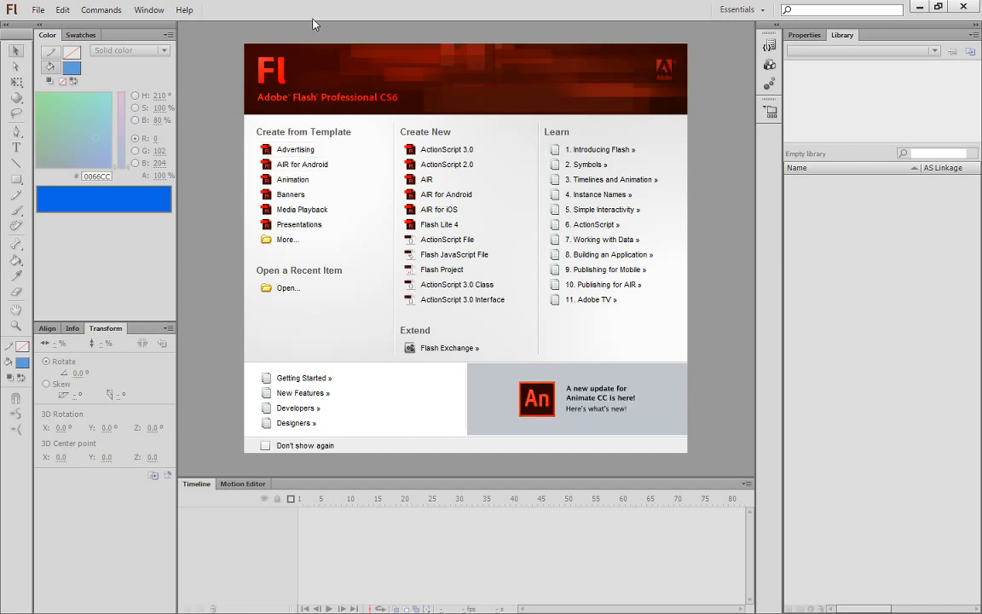
{"action": "left_click", "coordinate": [185, 9]}
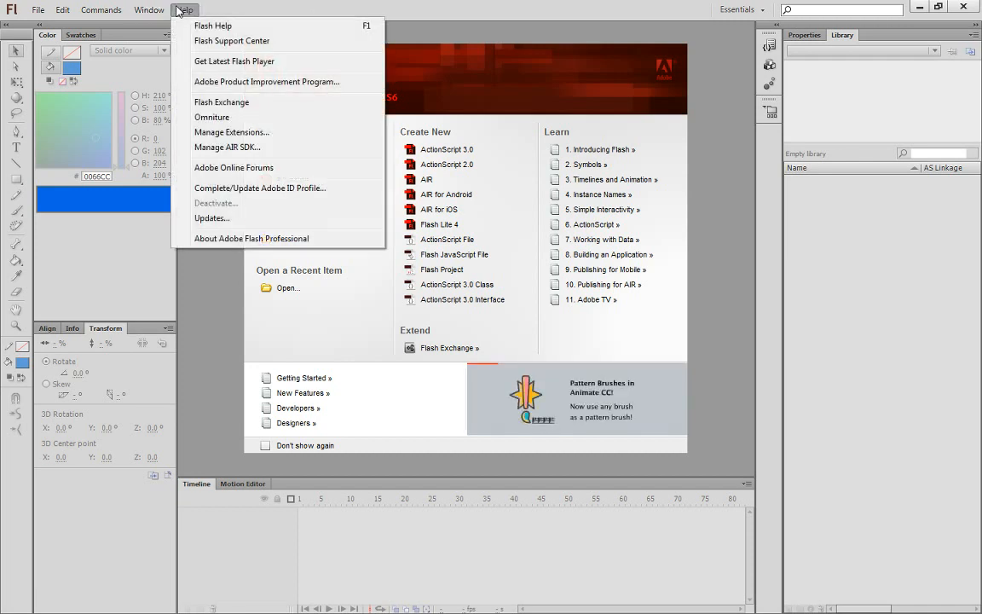
{"action": "left_click", "coordinate": [300, 6]}
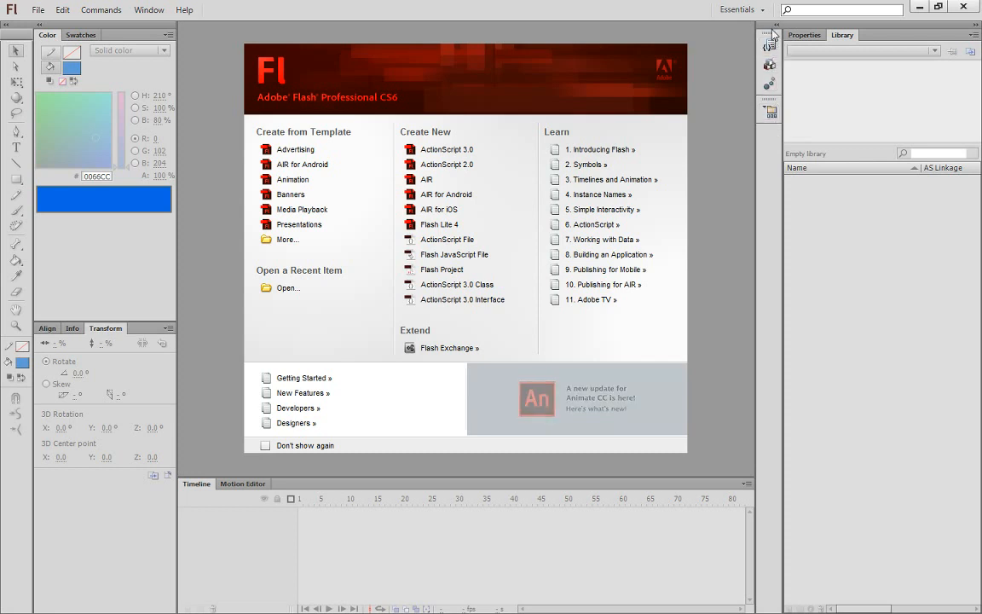
Step: Dock the Code Snippets, Components and Motion Presets panels alongside the Timeline and Motion Editor, keeping the Timeline in front
{"action": "left_click_drag", "start_coordinate": [770, 33], "coordinate": [653, 39]}
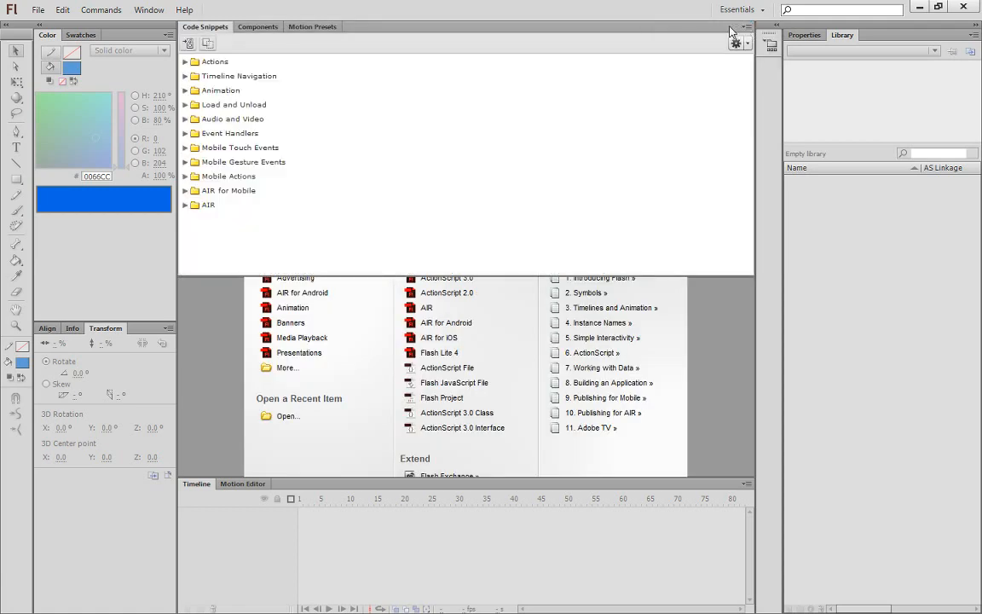
{"action": "left_click_drag", "start_coordinate": [741, 31], "coordinate": [717, 101]}
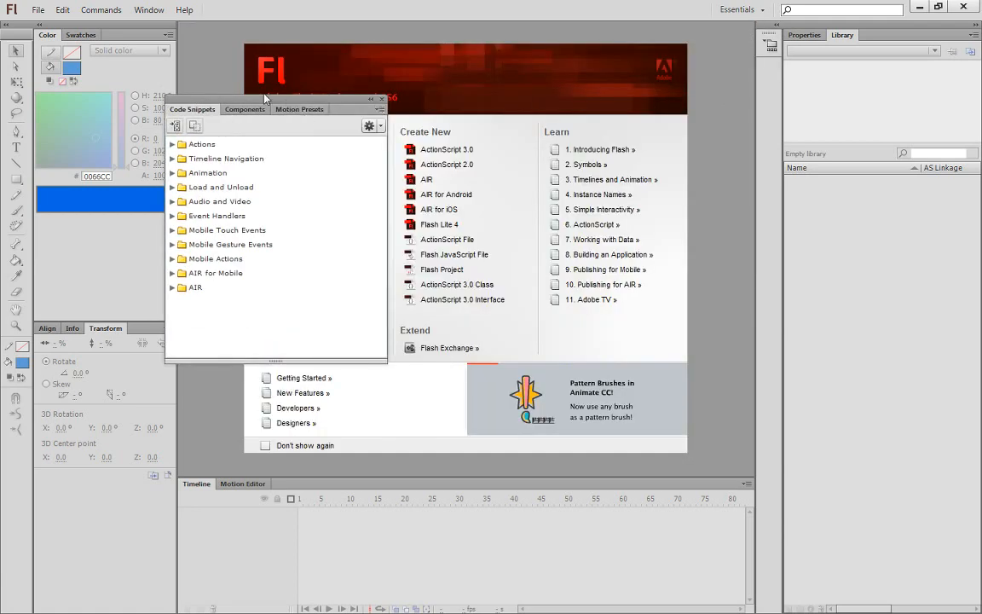
{"action": "left_click_drag", "start_coordinate": [263, 96], "coordinate": [332, 488]}
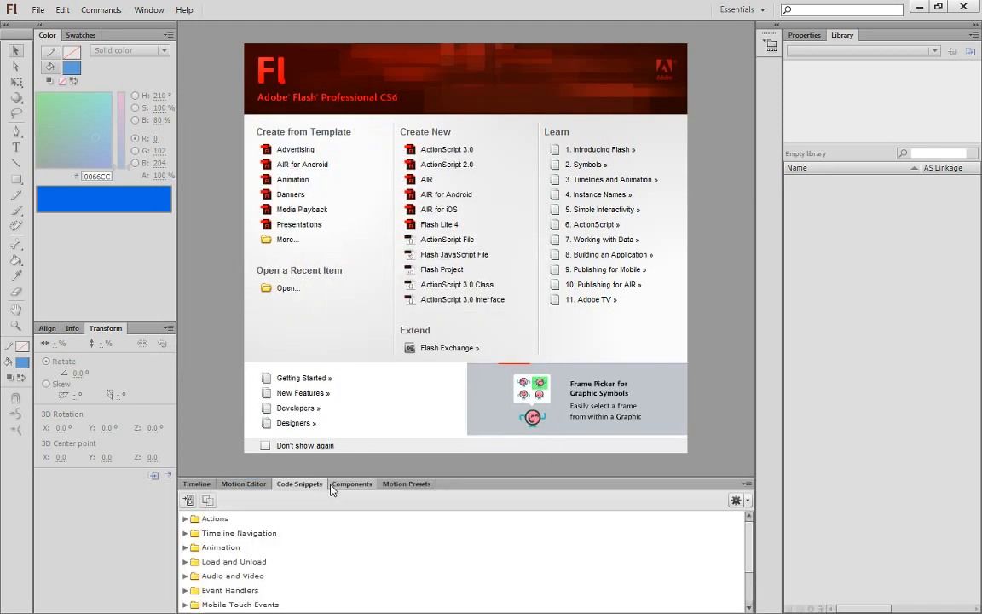
{"action": "left_click", "coordinate": [196, 484]}
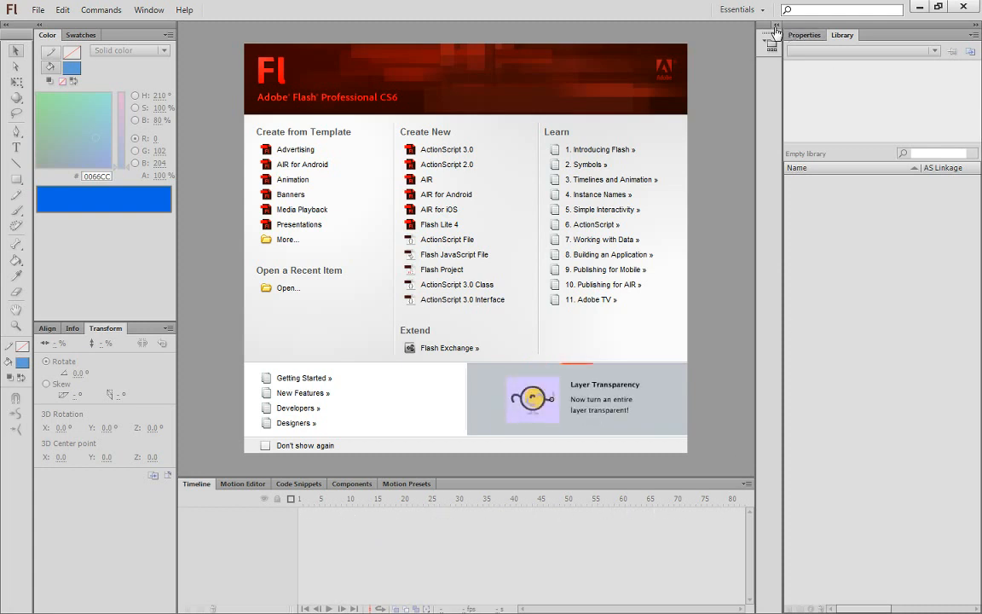
Step: Move the collapsed Project panel into the group holding the Properties and Library panels
{"action": "left_click_drag", "start_coordinate": [770, 39], "coordinate": [681, 49]}
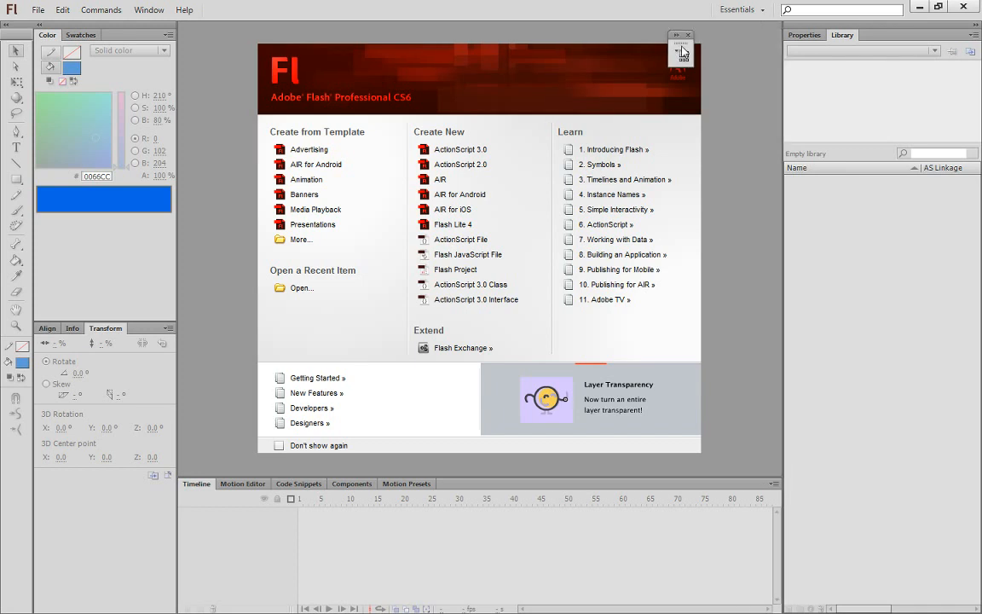
{"action": "left_click", "coordinate": [683, 55]}
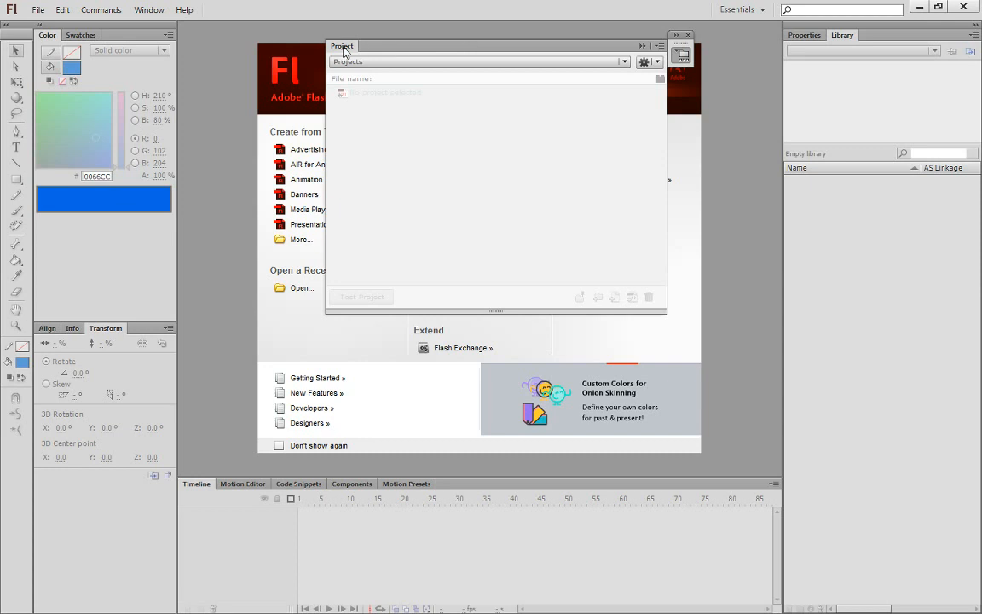
{"action": "left_click_drag", "start_coordinate": [342, 51], "coordinate": [889, 42]}
Step: Look through the Properties, Library and Project panels in their shared group, ending on the Library
{"action": "left_click", "coordinate": [805, 35]}
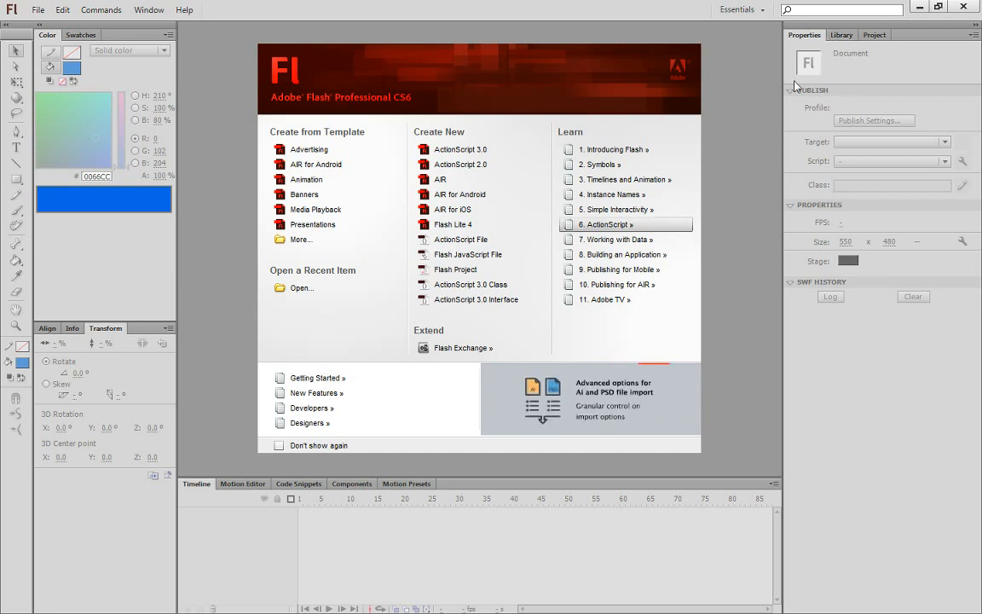
{"action": "left_click", "coordinate": [835, 35]}
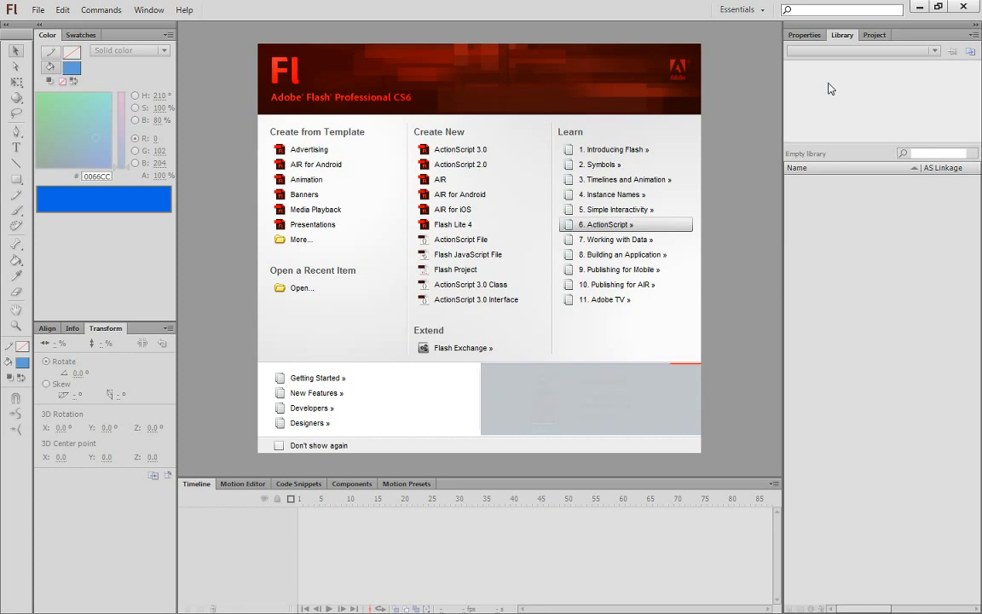
{"action": "left_click", "coordinate": [875, 35]}
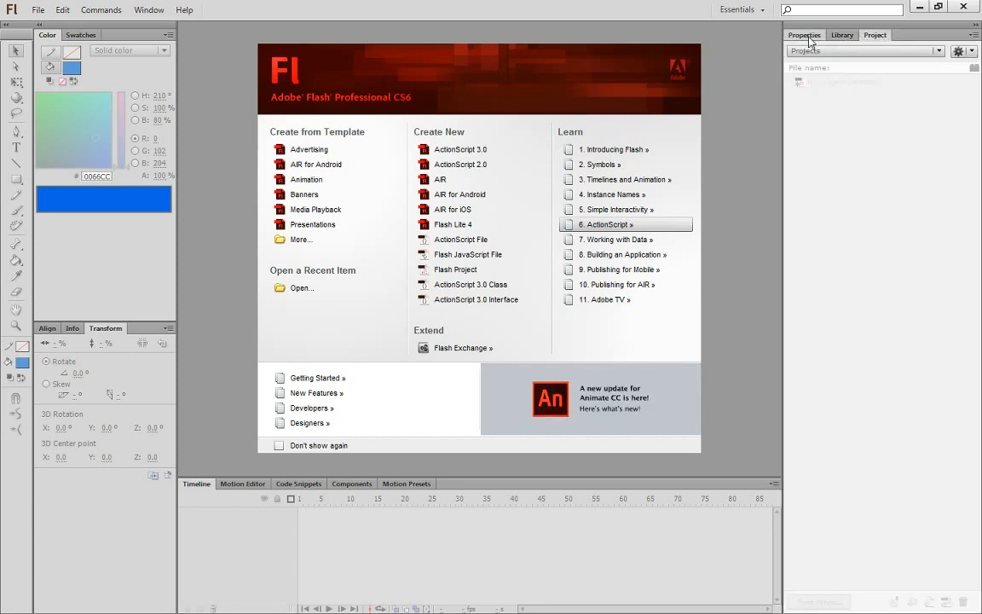
{"action": "left_click", "coordinate": [806, 35]}
{"action": "left_click", "coordinate": [832, 35]}
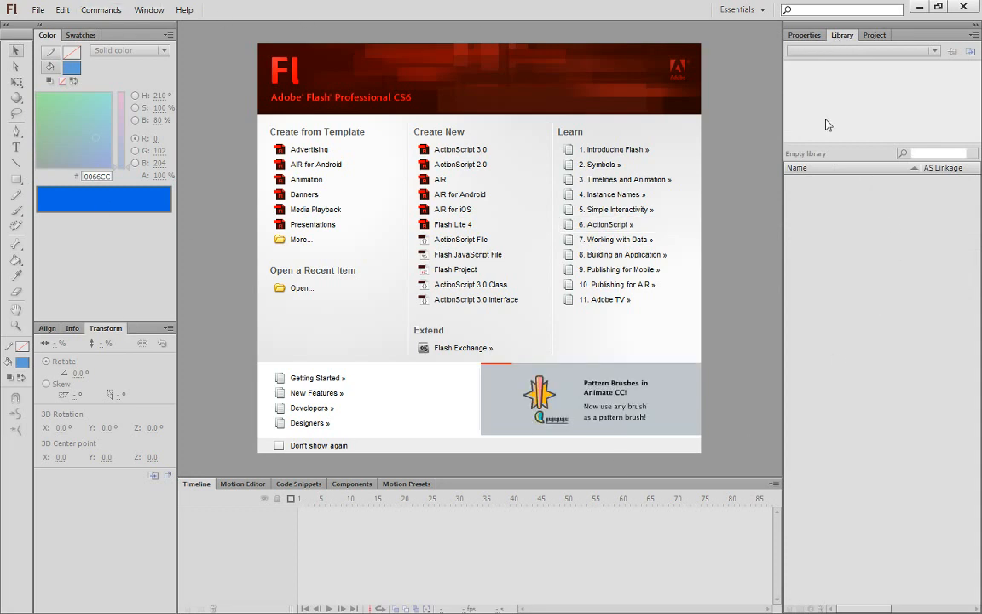
Step: Save the current panel layout as a new workspace, named with the owner's name followed by "Workspace"
{"action": "left_click", "coordinate": [146, 11]}
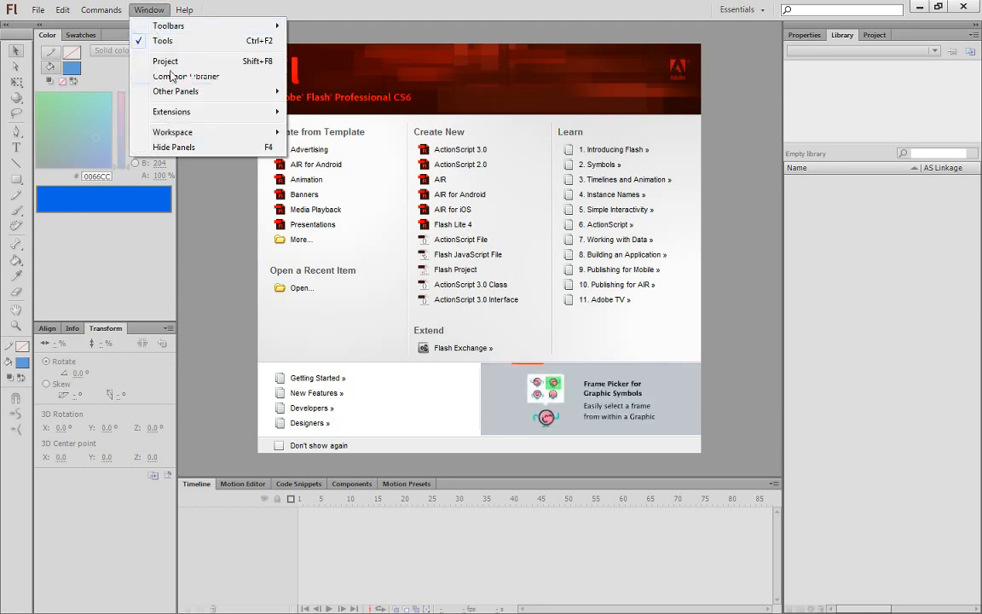
{"action": "mouse_move", "coordinate": [182, 139]}
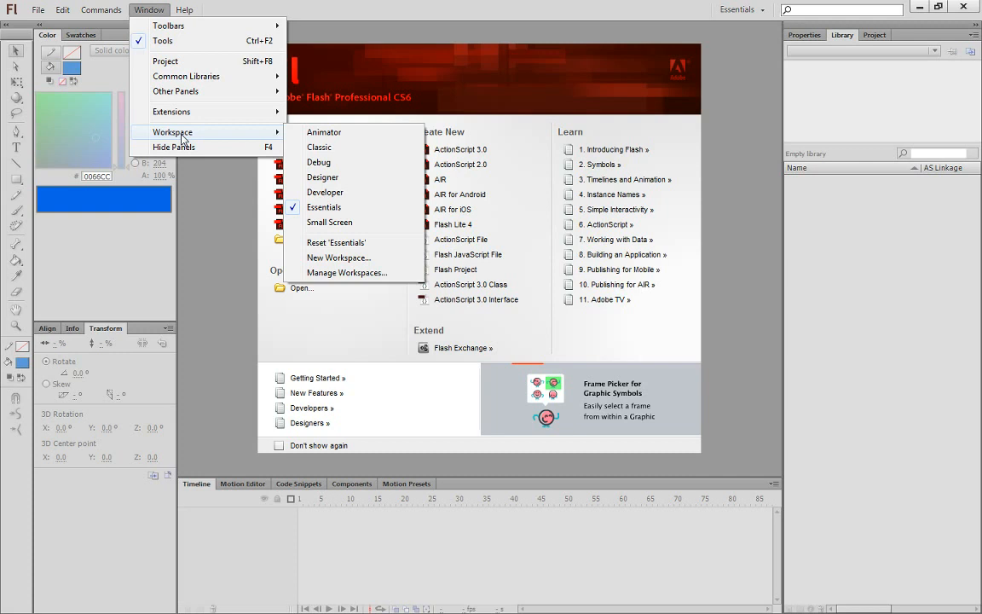
{"action": "left_click", "coordinate": [342, 258]}
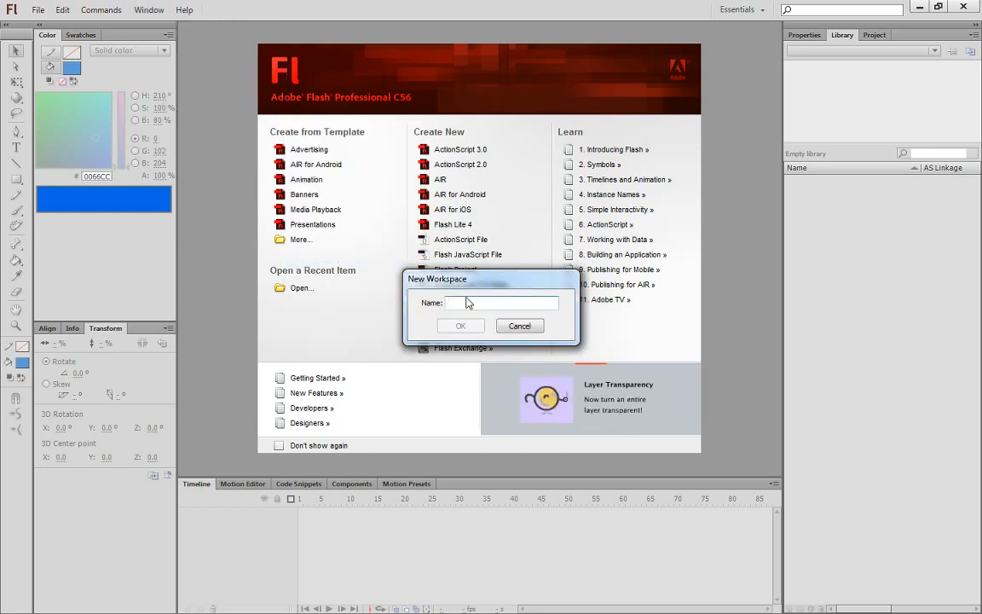
{"action": "type", "text": "Cj's "}
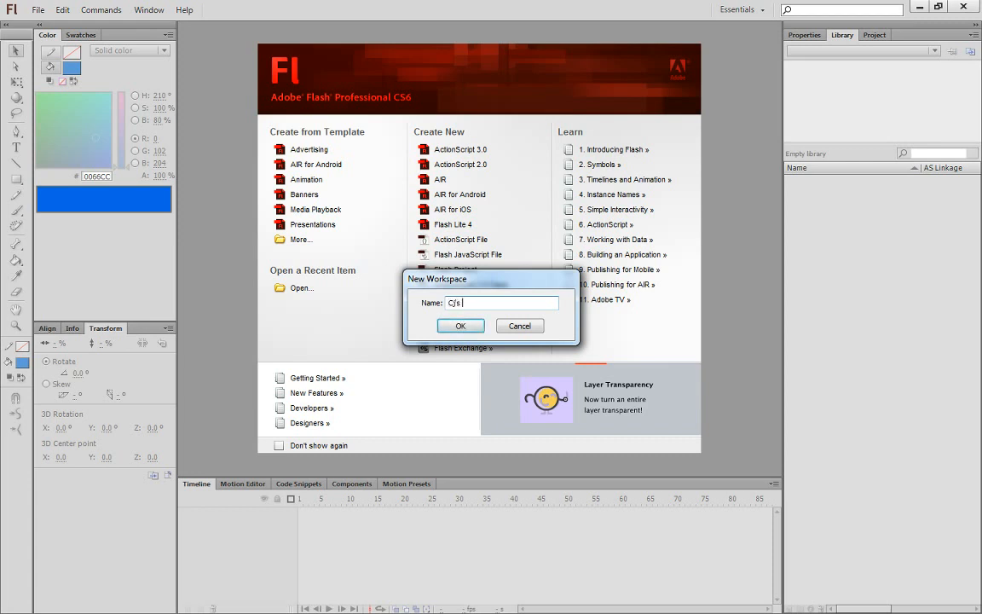
{"action": "type", "text": "Workspace"}
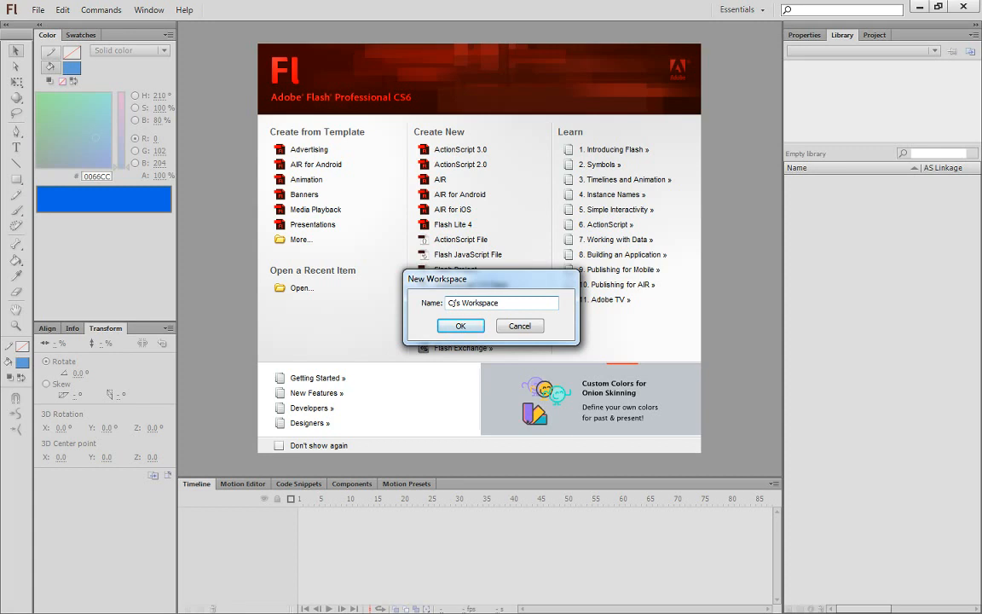
{"action": "key", "text": "Return"}
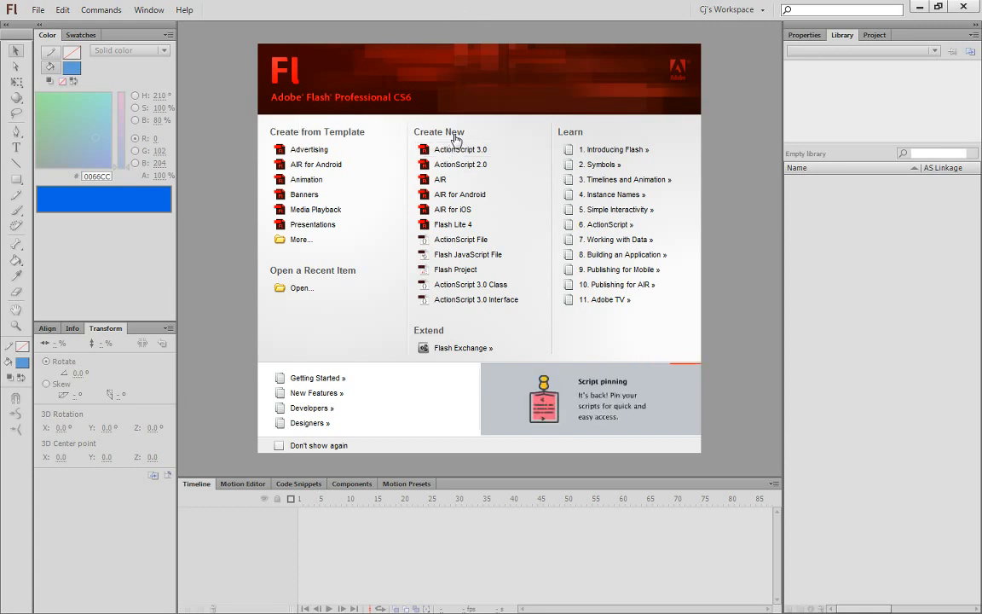
Step: Create a new ActionScript 3.0 document with the ruler units set to Inches
{"action": "left_click", "coordinate": [42, 12]}
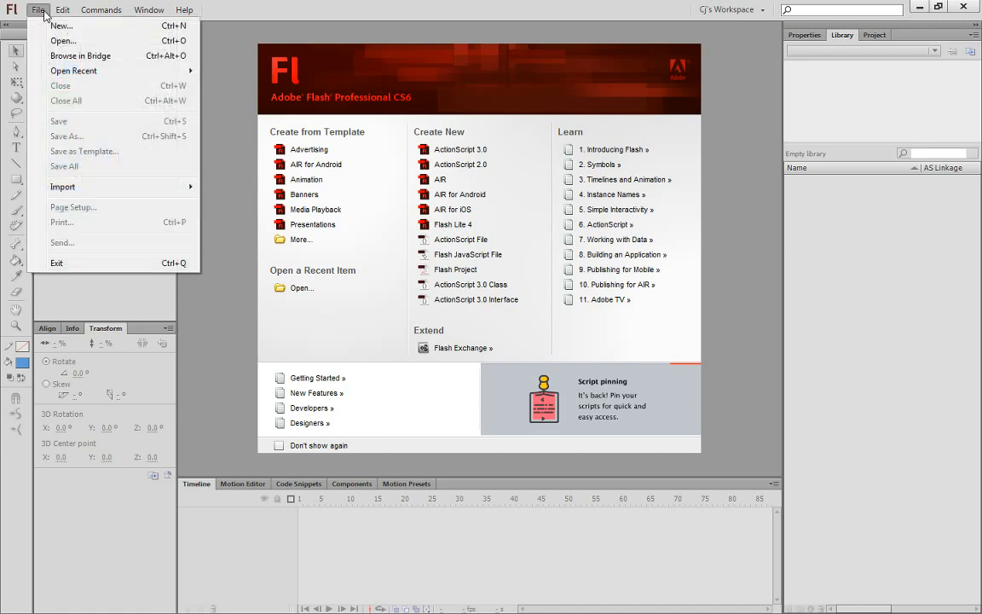
{"action": "left_click", "coordinate": [53, 27]}
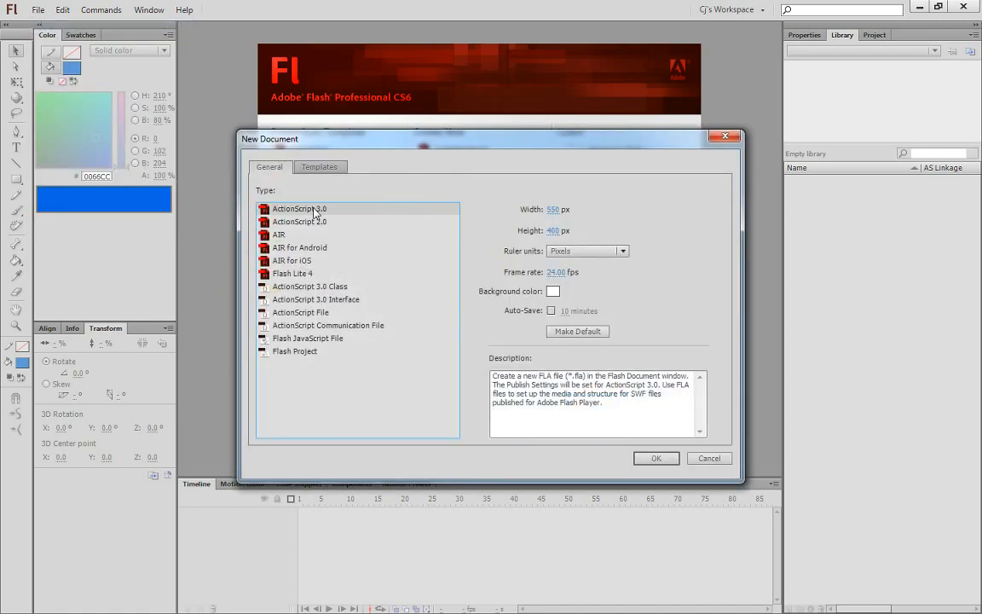
{"action": "left_click", "coordinate": [319, 167]}
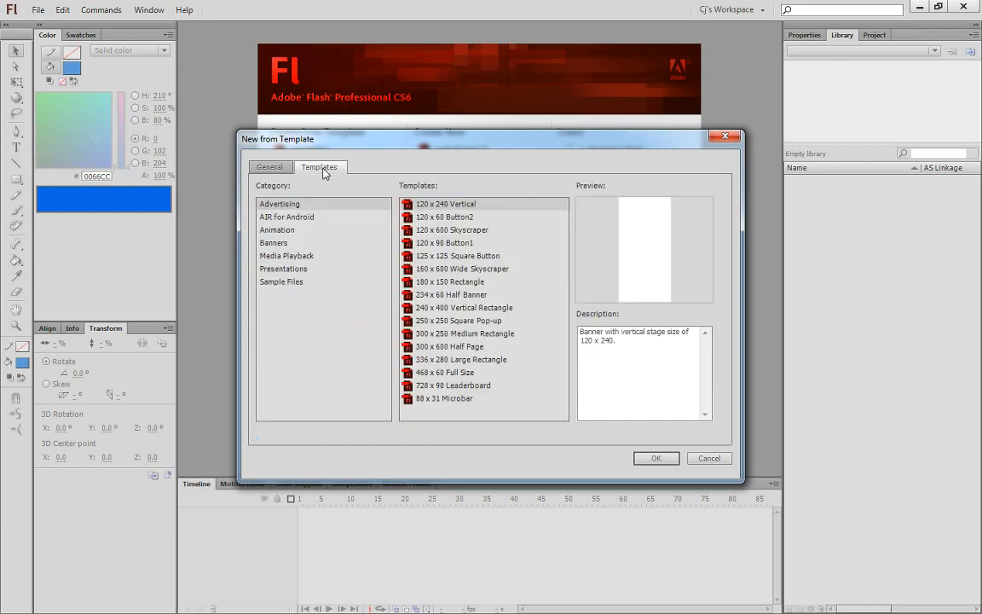
{"action": "left_click", "coordinate": [271, 166]}
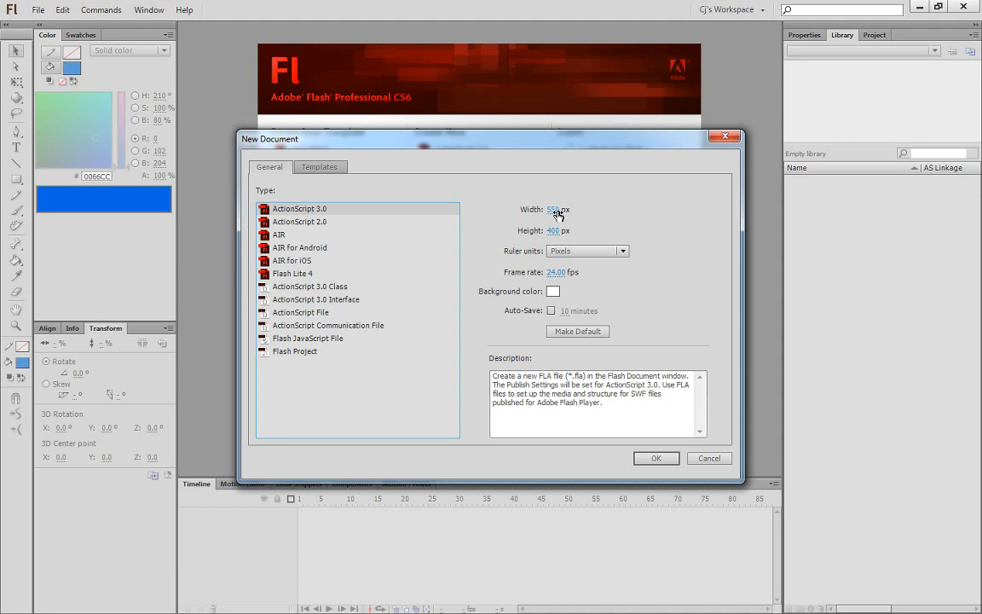
{"action": "left_click", "coordinate": [571, 252]}
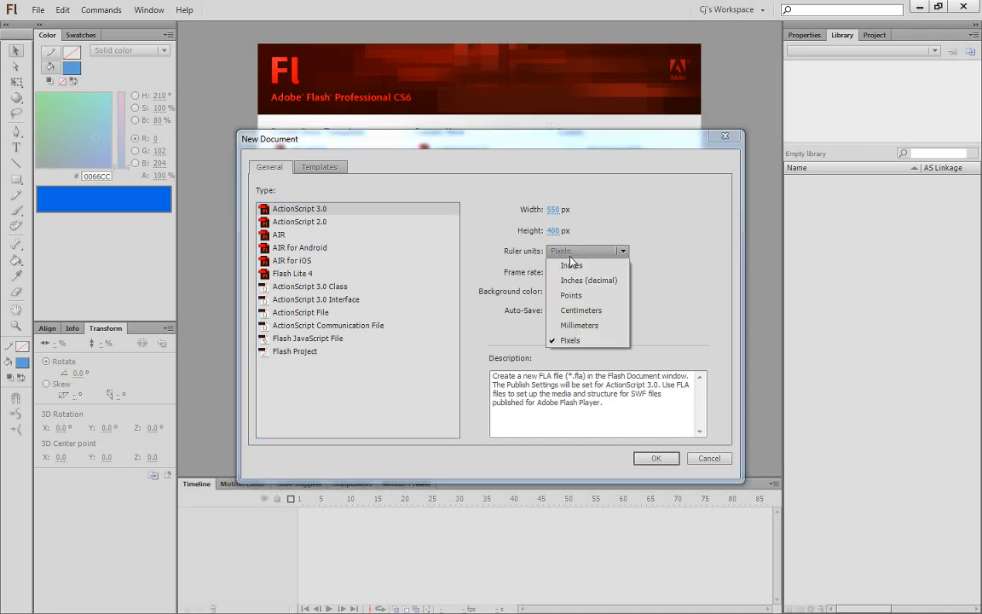
{"action": "left_click", "coordinate": [572, 265]}
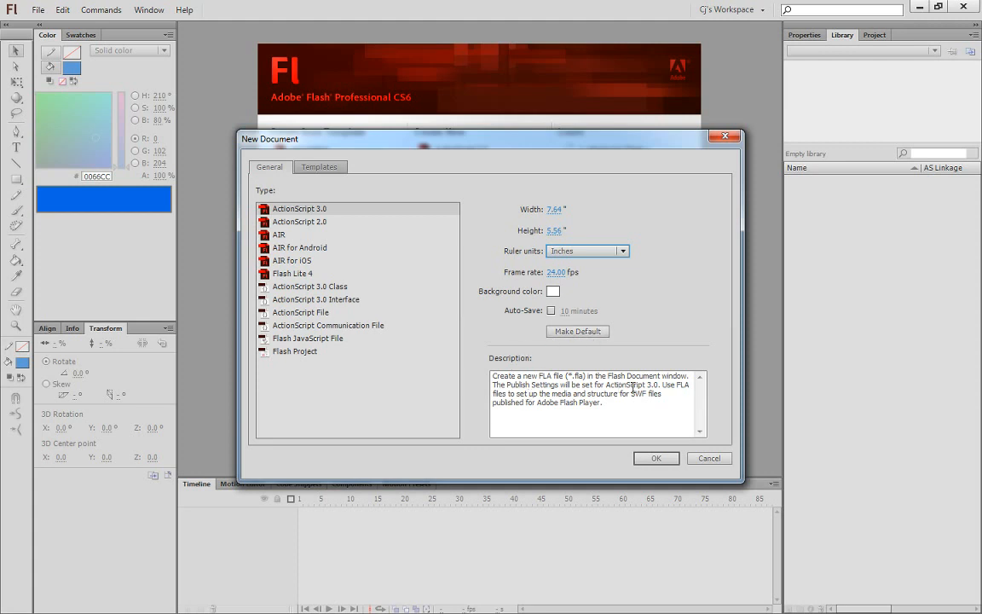
{"action": "left_click_drag", "start_coordinate": [618, 410], "coordinate": [444, 337]}
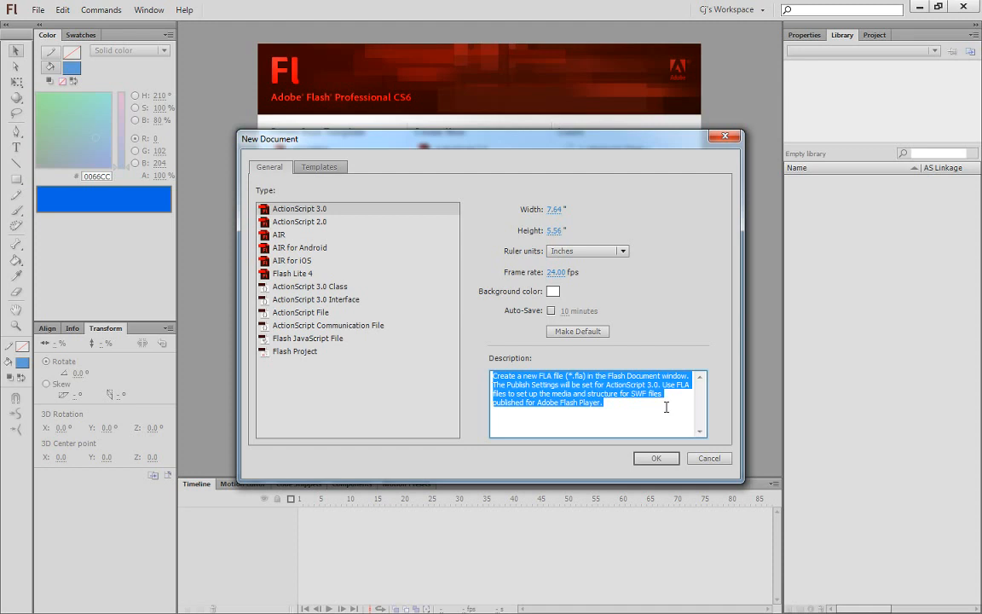
{"action": "left_click_drag", "start_coordinate": [646, 428], "coordinate": [445, 332]}
{"action": "left_click", "coordinate": [605, 408]}
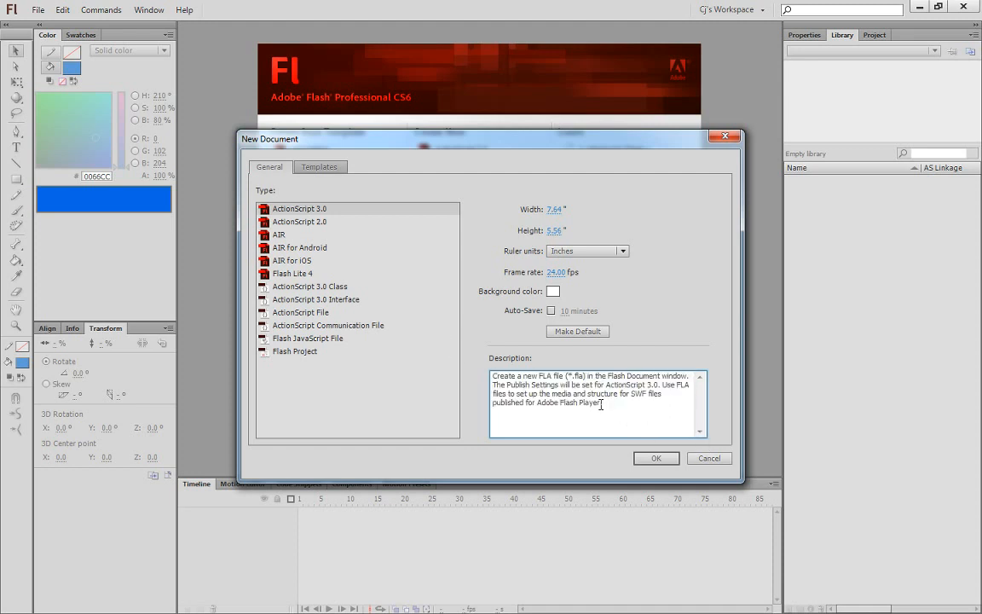
{"action": "left_click", "coordinate": [670, 464]}
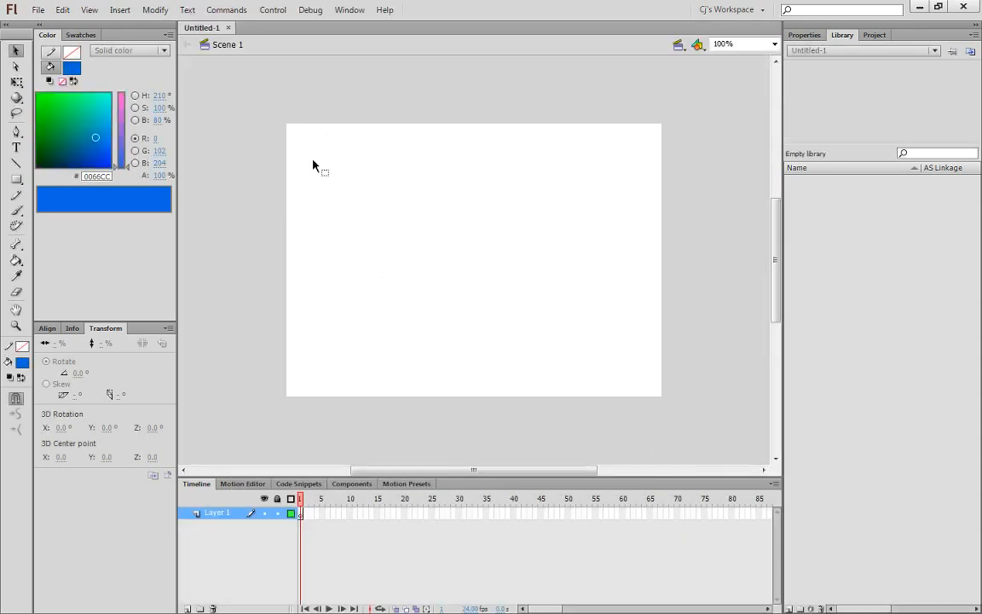
Step: Open the document settings, try a frame rate of 12 fps and revert it
{"action": "key", "text": "ctrl+j"}
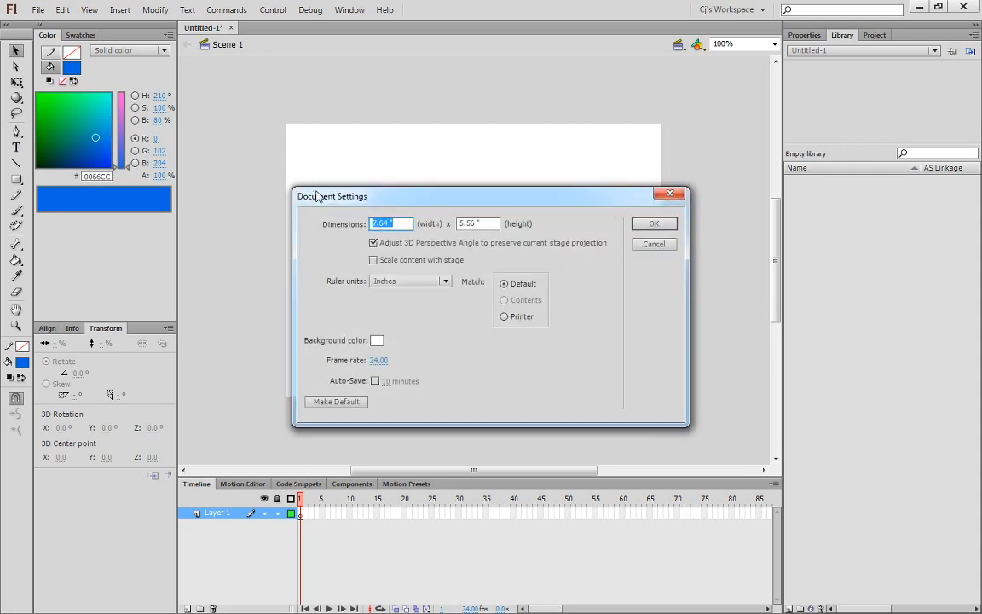
{"action": "left_click_drag", "start_coordinate": [350, 194], "coordinate": [383, 168]}
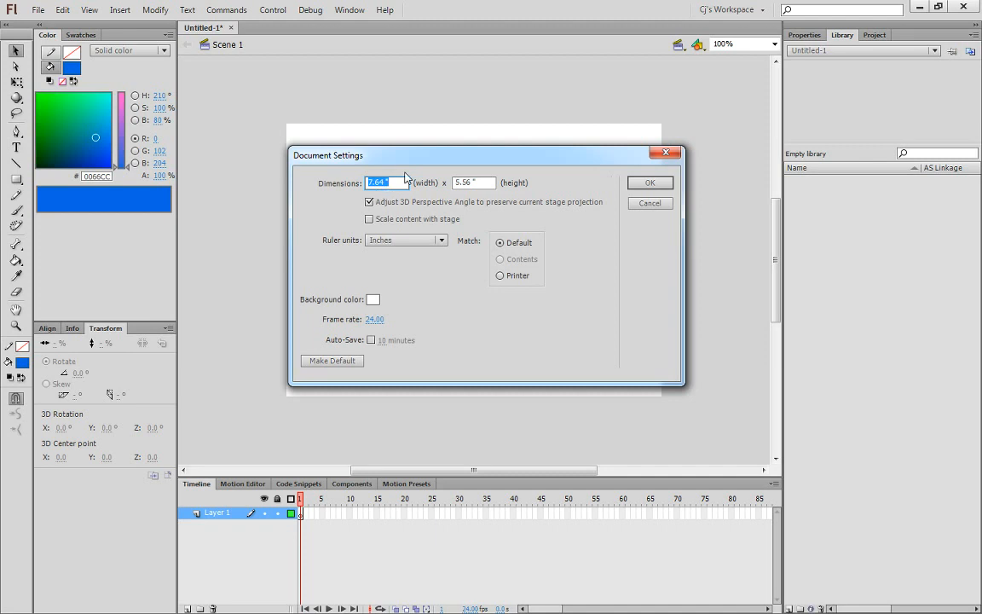
{"action": "left_click", "coordinate": [481, 183]}
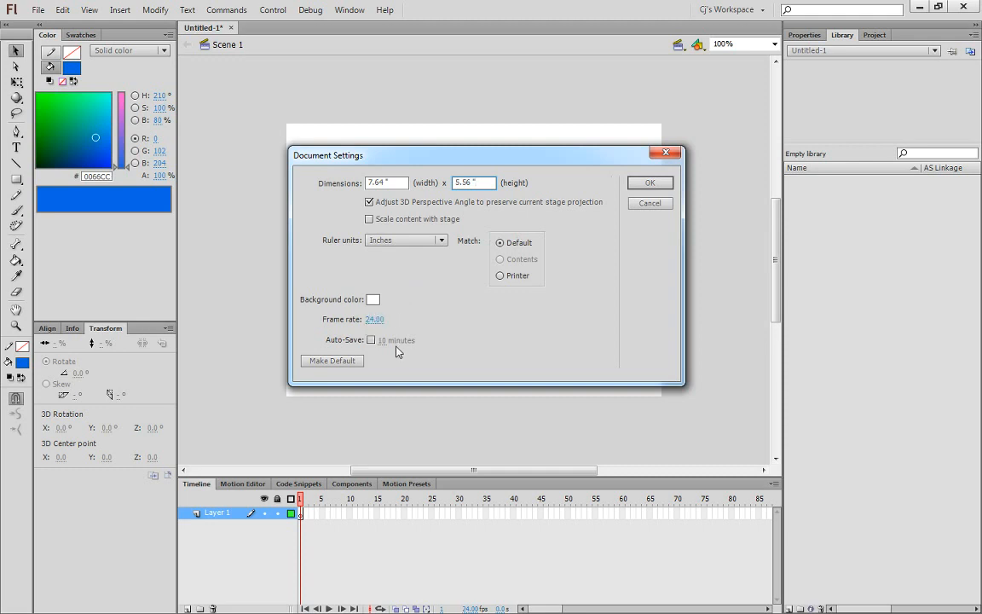
{"action": "left_click", "coordinate": [375, 319]}
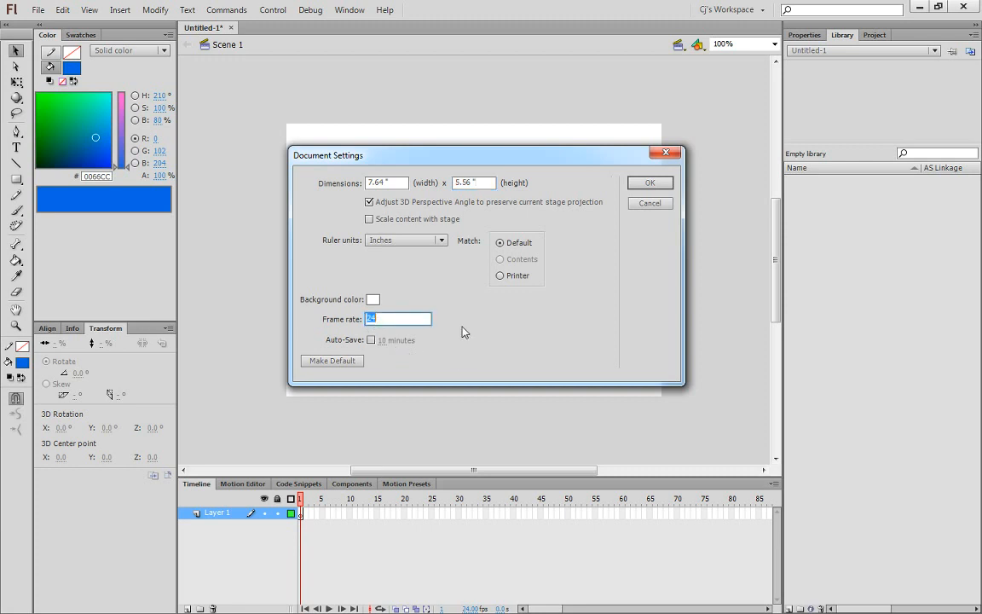
{"action": "type", "text": "12"}
{"action": "key", "text": "ctrl+z"}
{"action": "left_click", "coordinate": [588, 284]}
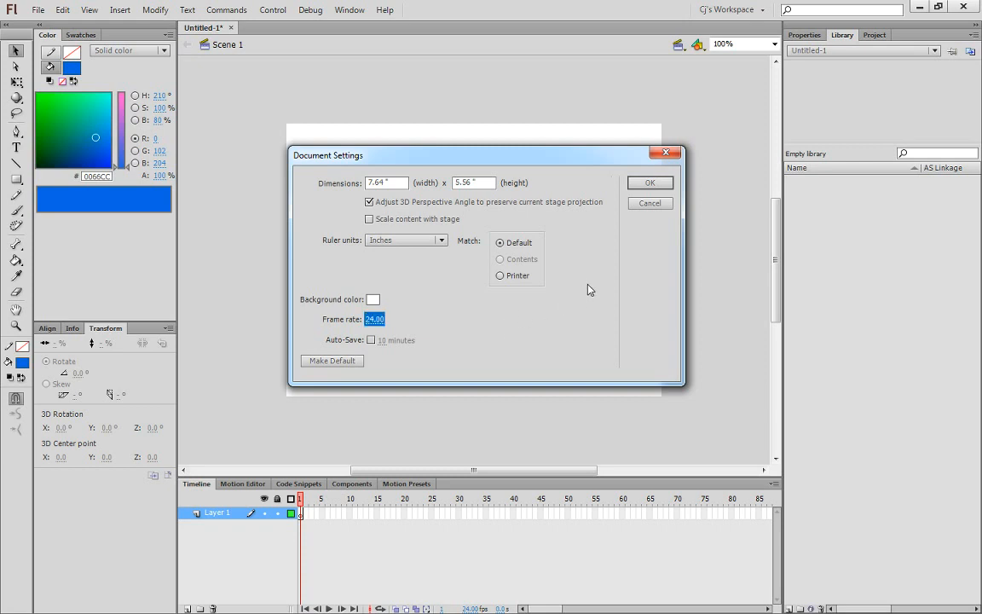
{"action": "left_click", "coordinate": [648, 184]}
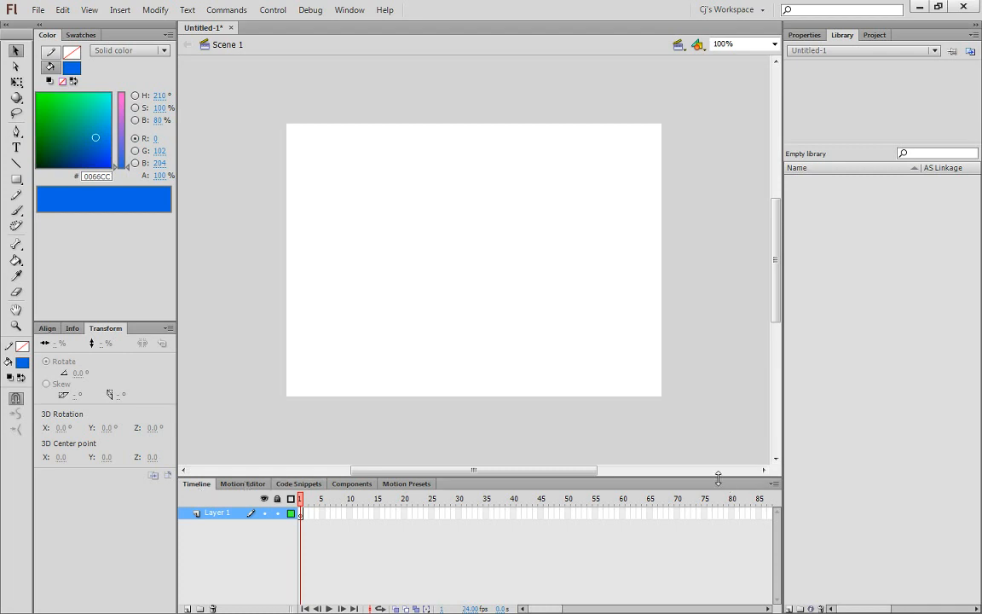
Step: Dock the Timeline panel group above the stage and undo the move by resetting the saved personal workspace
{"action": "left_click_drag", "start_coordinate": [713, 484], "coordinate": [298, 30]}
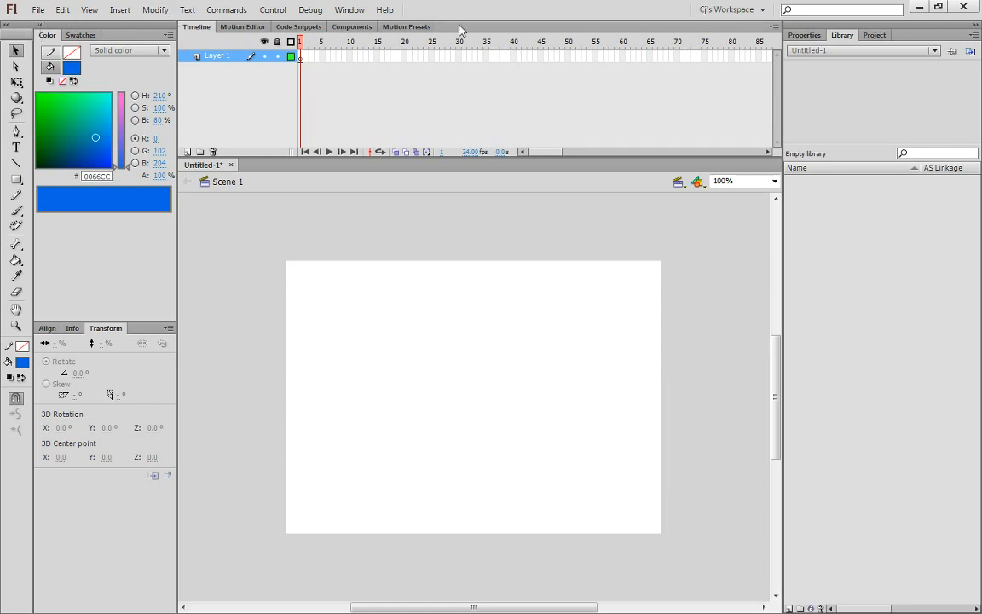
{"action": "left_click", "coordinate": [348, 10]}
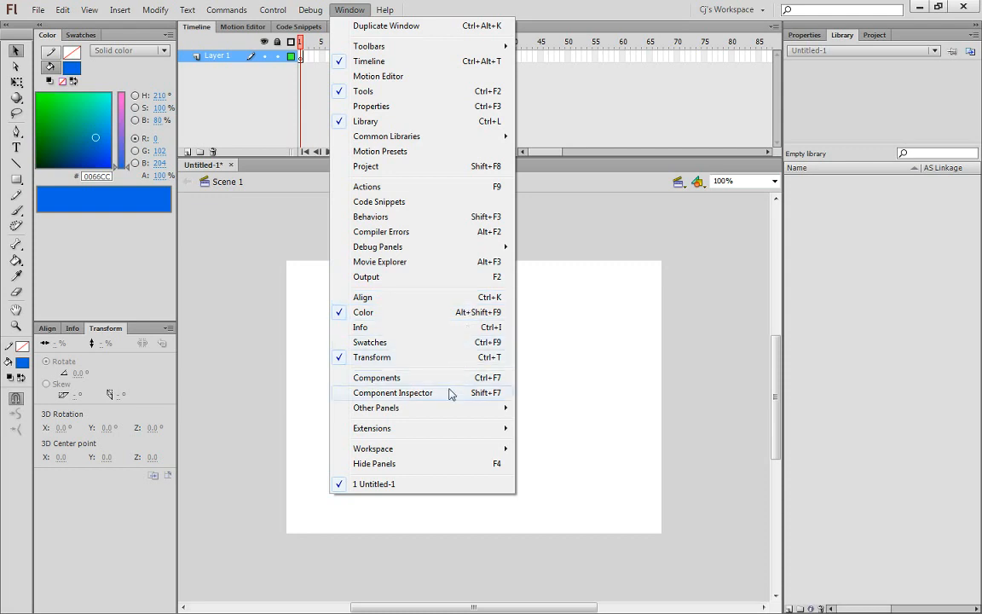
{"action": "mouse_move", "coordinate": [446, 455]}
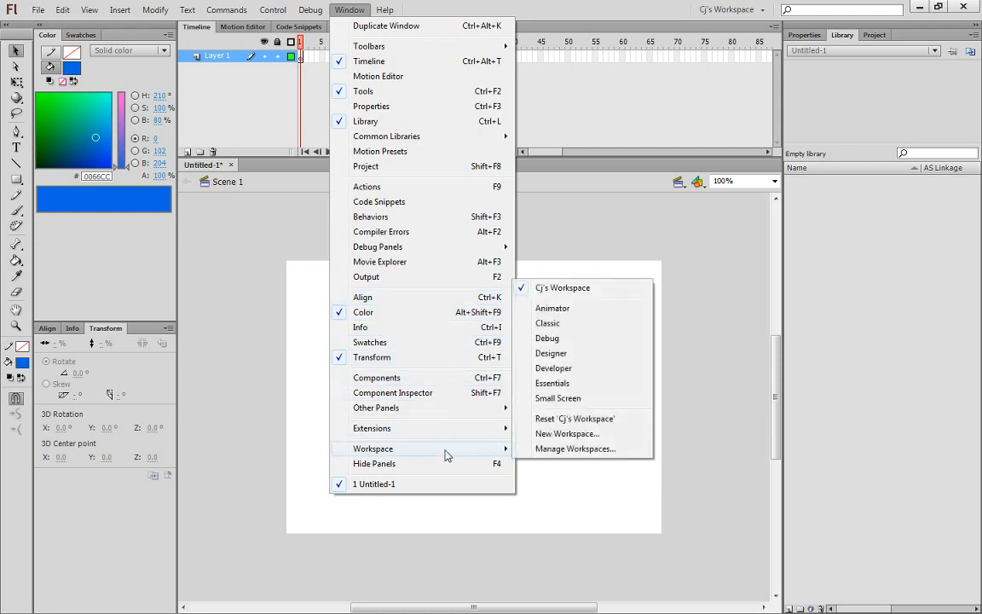
{"action": "left_click", "coordinate": [594, 422]}
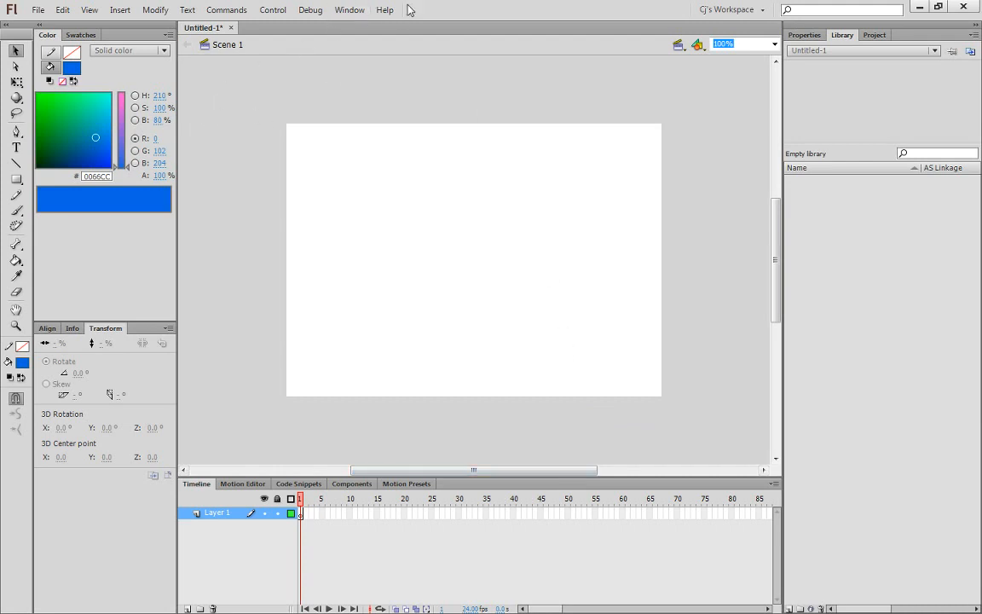
Step: Show the rulers around the stage
{"action": "left_click", "coordinate": [88, 11]}
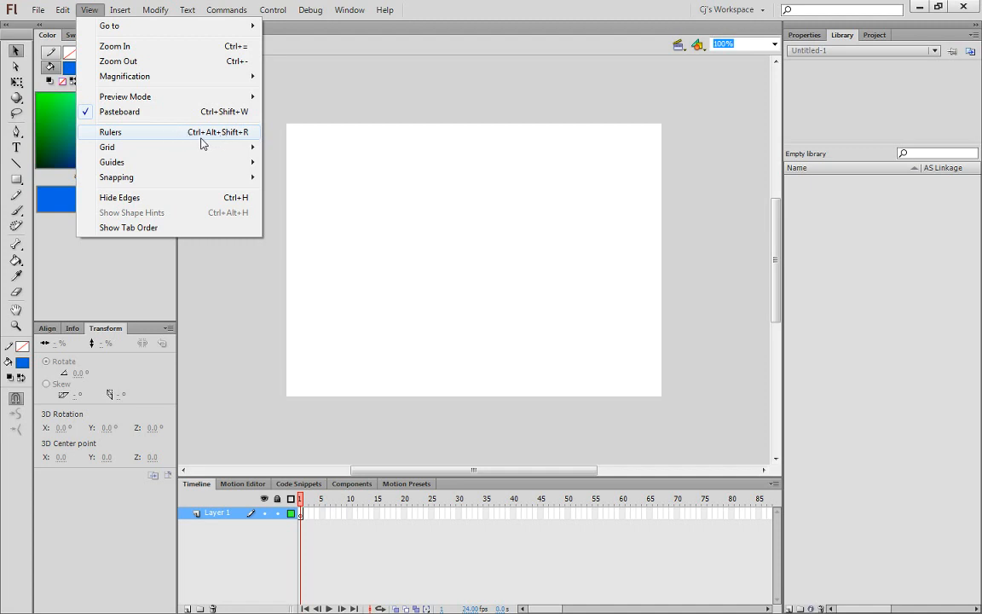
{"action": "left_click", "coordinate": [497, 12]}
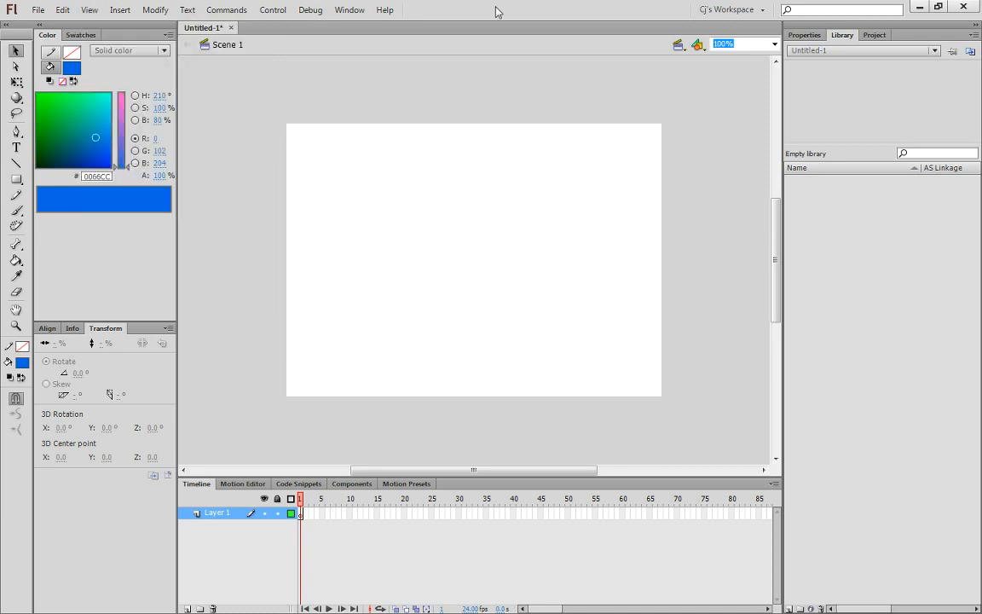
{"action": "key", "text": "ctrl+alt+shift+r"}
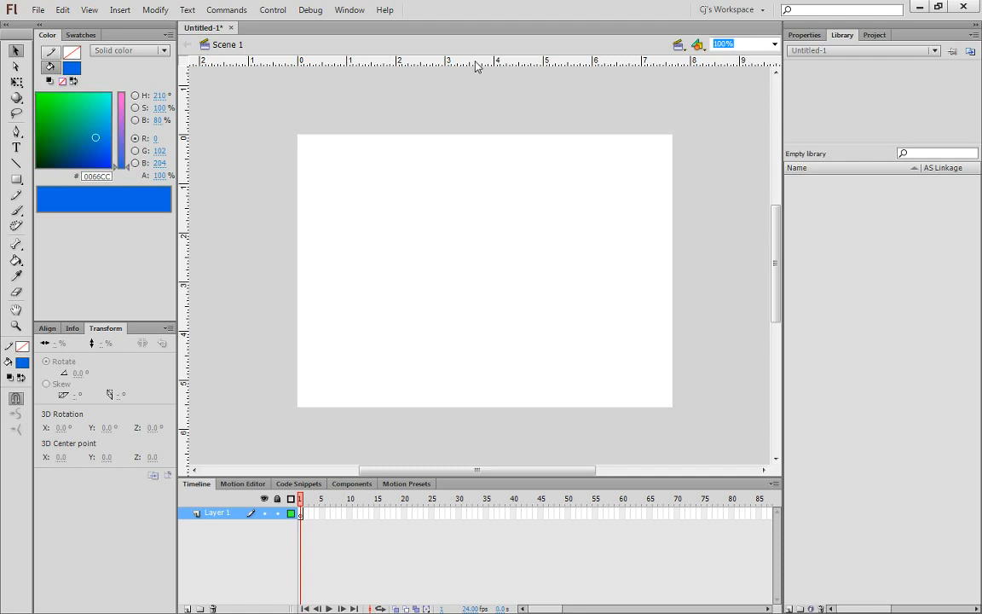
Step: Start saving the document as a new file and create a folder named Flash Tutorial on the Desktop for it
{"action": "left_click", "coordinate": [38, 9]}
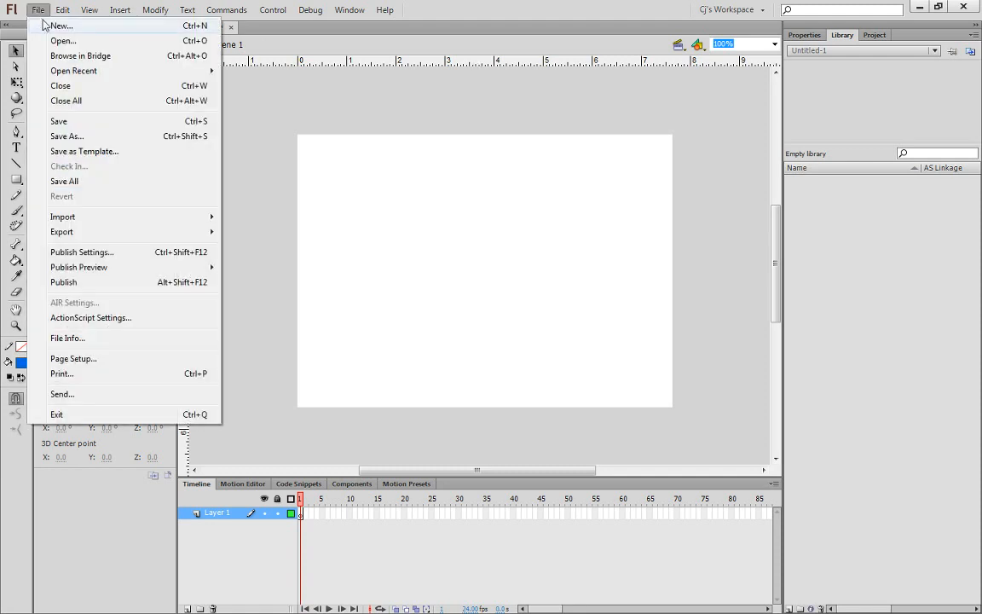
{"action": "left_click", "coordinate": [85, 136]}
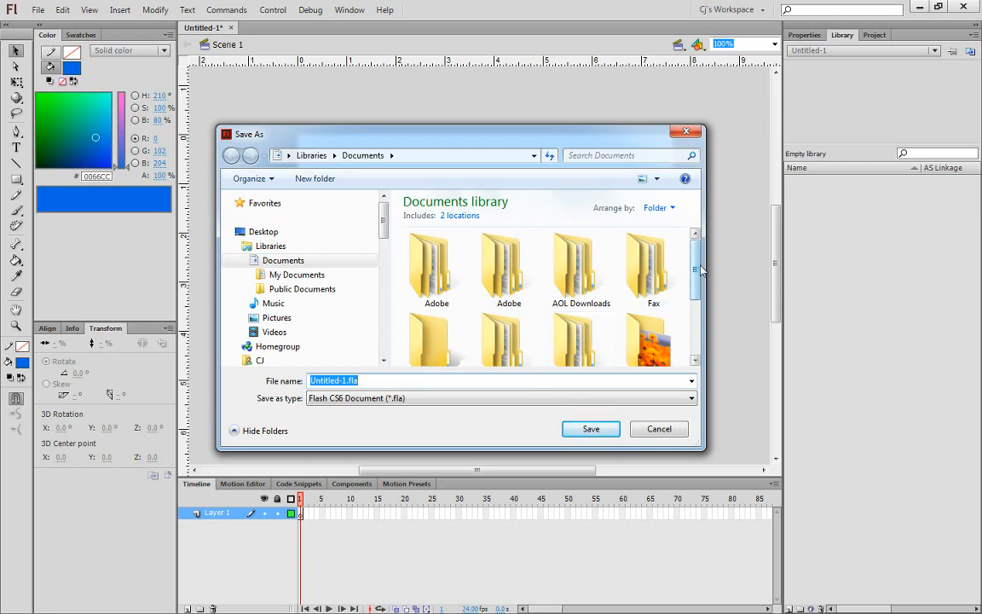
{"action": "left_click", "coordinate": [289, 232]}
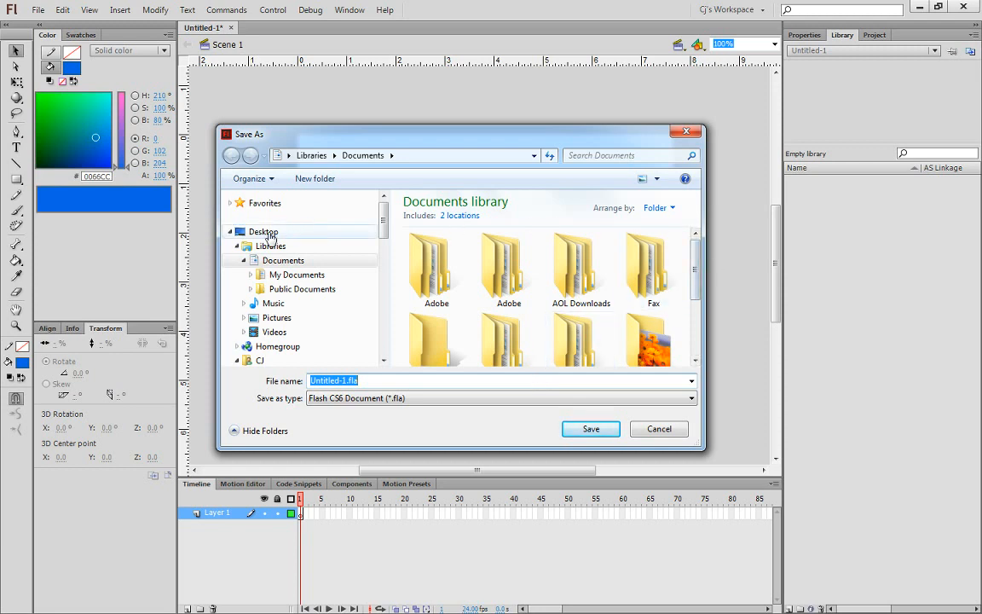
{"action": "left_click", "coordinate": [328, 181]}
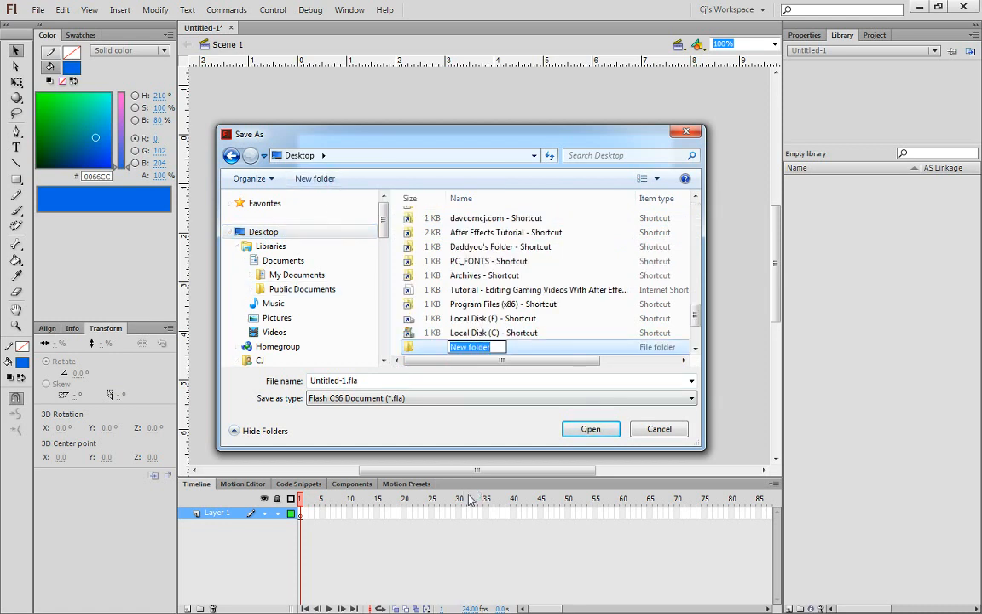
{"action": "type", "text": "Flash"}
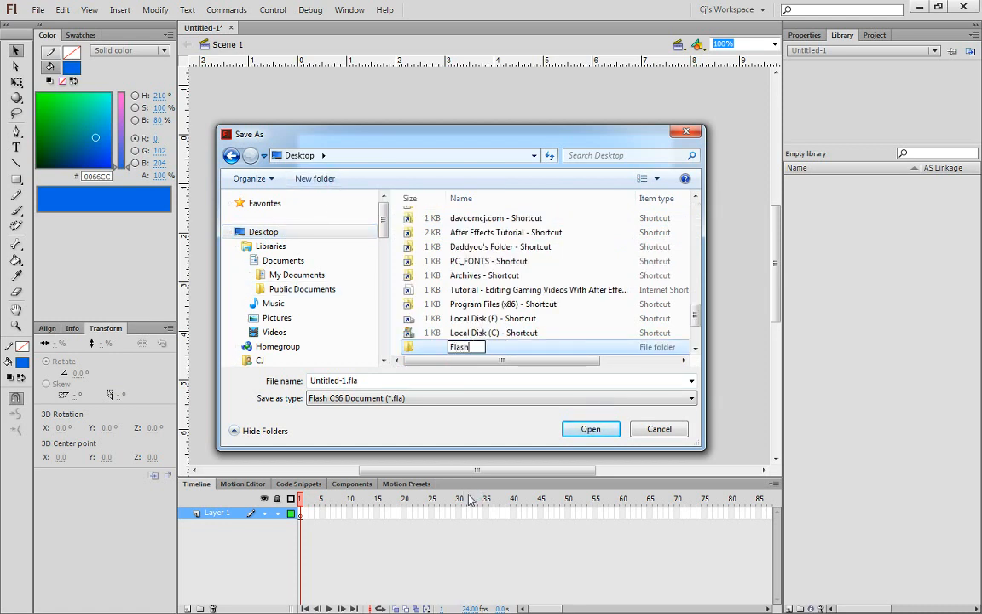
{"action": "type", "text": " Tutorial"}
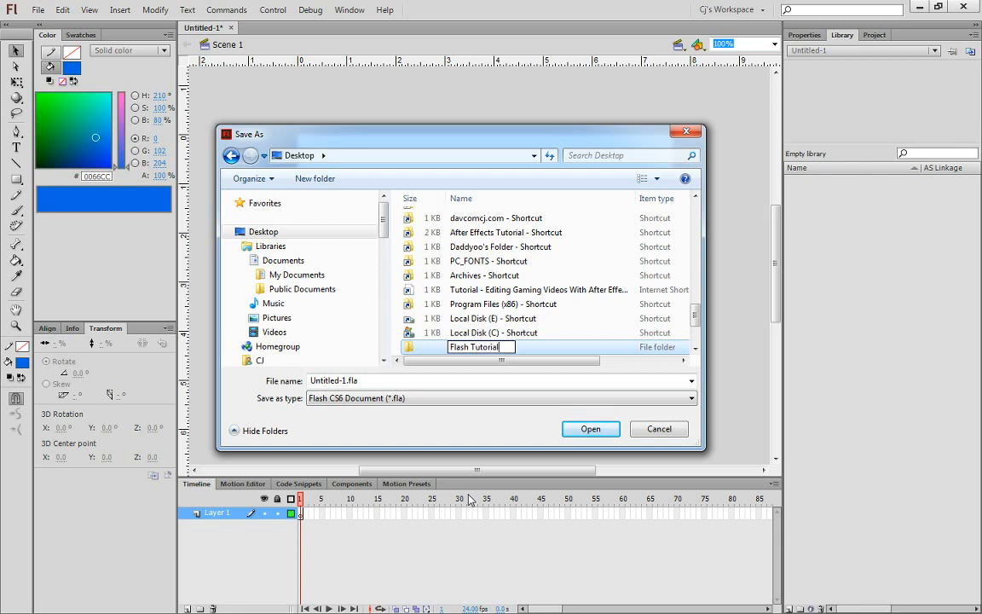
{"action": "key", "text": "Return"}
Step: Change the name of the file being saved to tutorial_1.fla
{"action": "left_click", "coordinate": [347, 381]}
{"action": "left_click", "coordinate": [346, 381]}
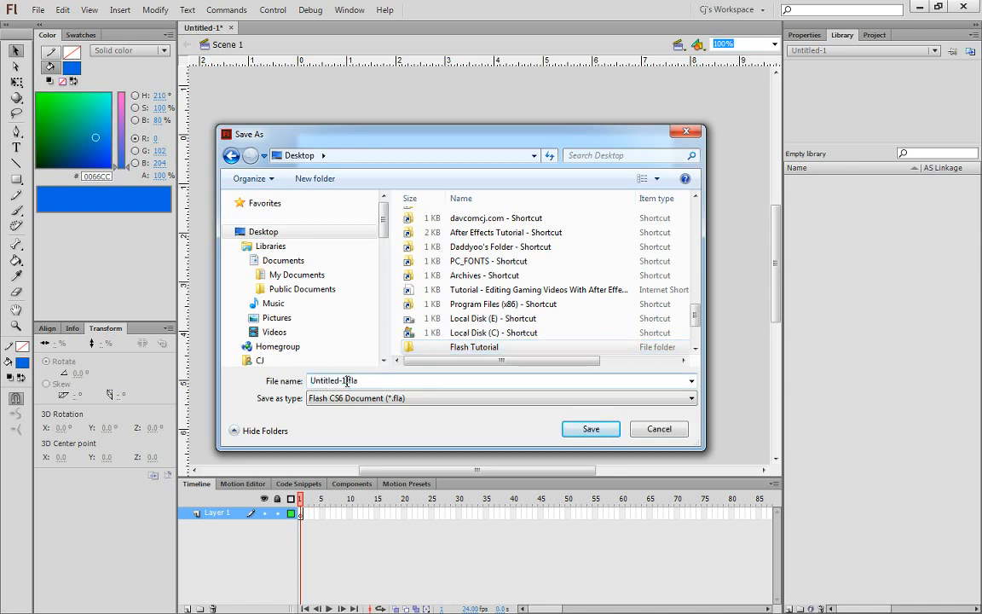
{"action": "left_click_drag", "start_coordinate": [346, 381], "coordinate": [239, 378]}
{"action": "key", "text": "BackSpace"}
{"action": "type", "text": "tutor"}
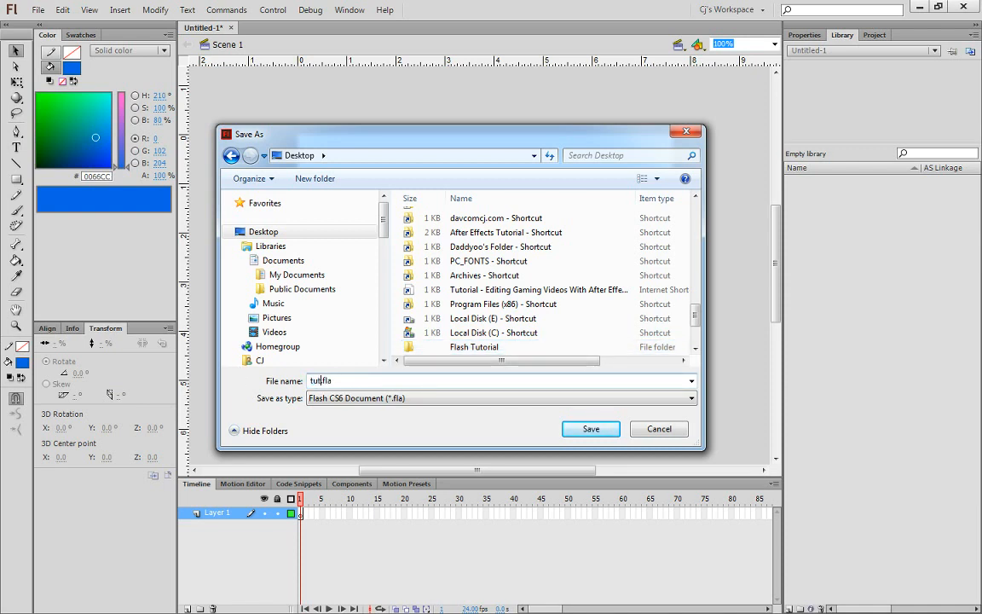
{"action": "type", "text": "ial1"}
{"action": "key", "text": "BackSpace"}
{"action": "type", "text": "_1"}
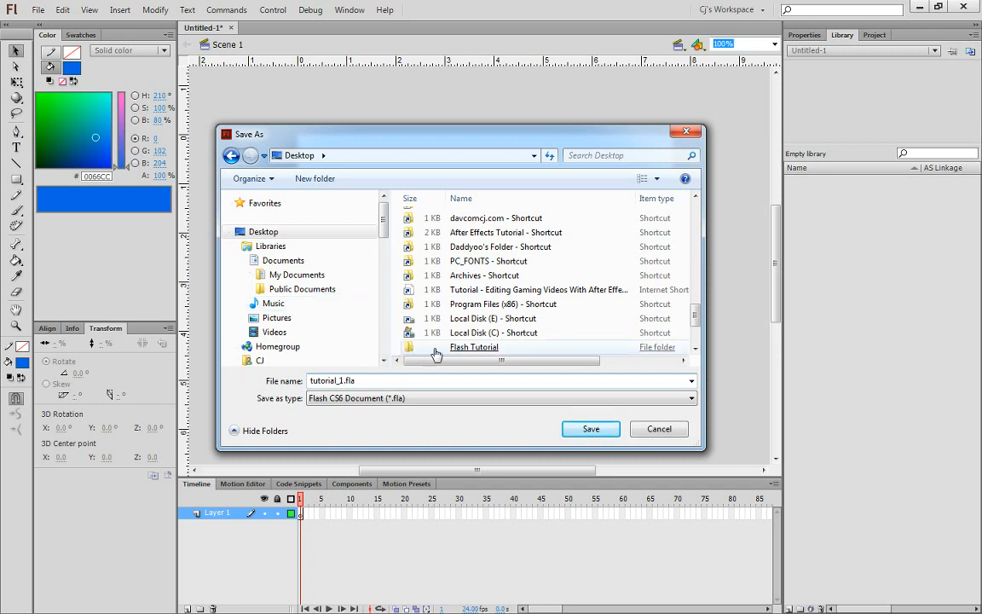
Step: Save the file inside the Flash Tutorial folder as a Flash CS6 Document (*.fla)
{"action": "left_click", "coordinate": [468, 349]}
{"action": "double_click", "coordinate": [468, 349]}
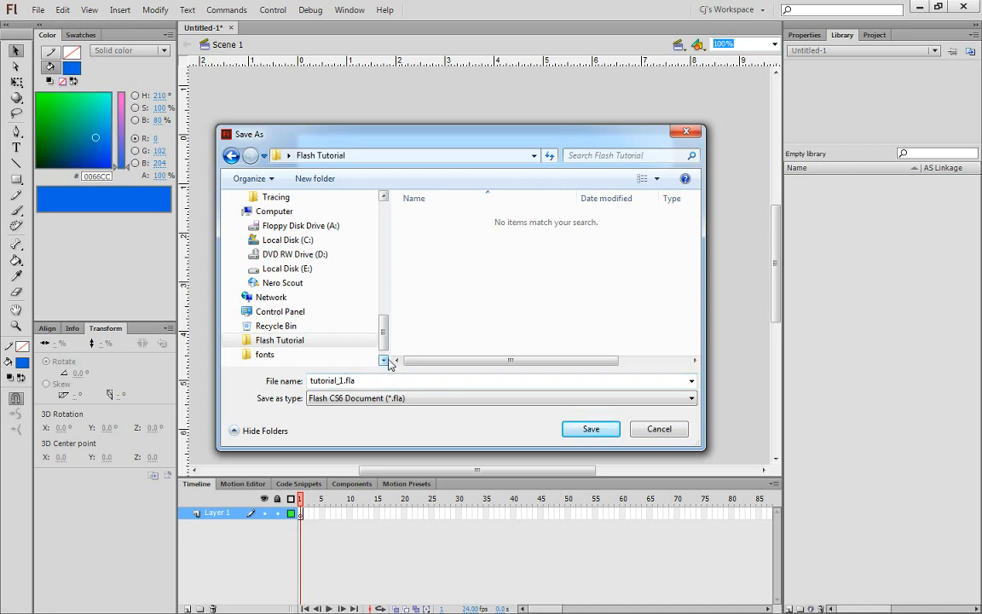
{"action": "left_click", "coordinate": [425, 399]}
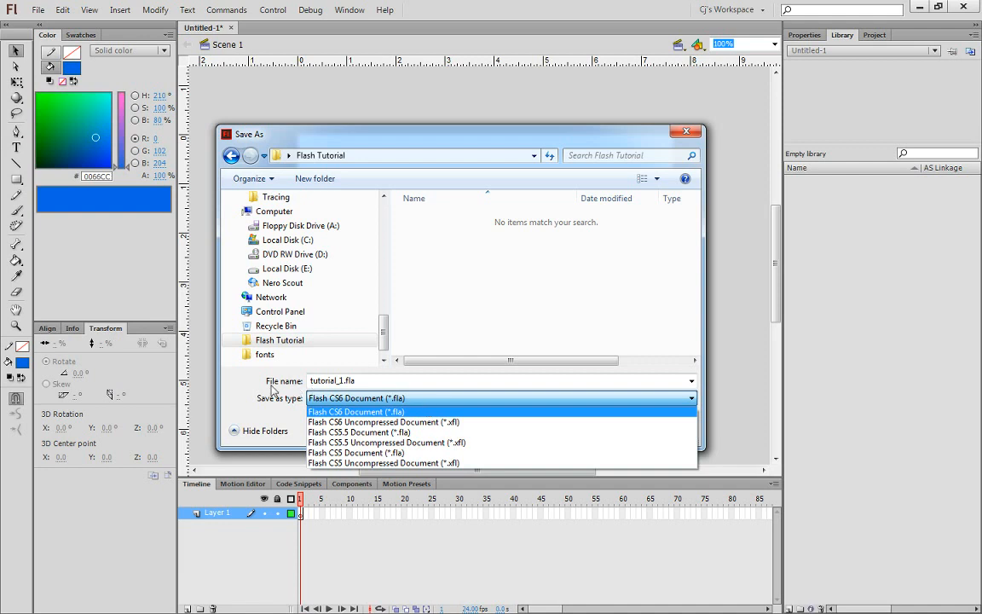
{"action": "left_click", "coordinate": [426, 412]}
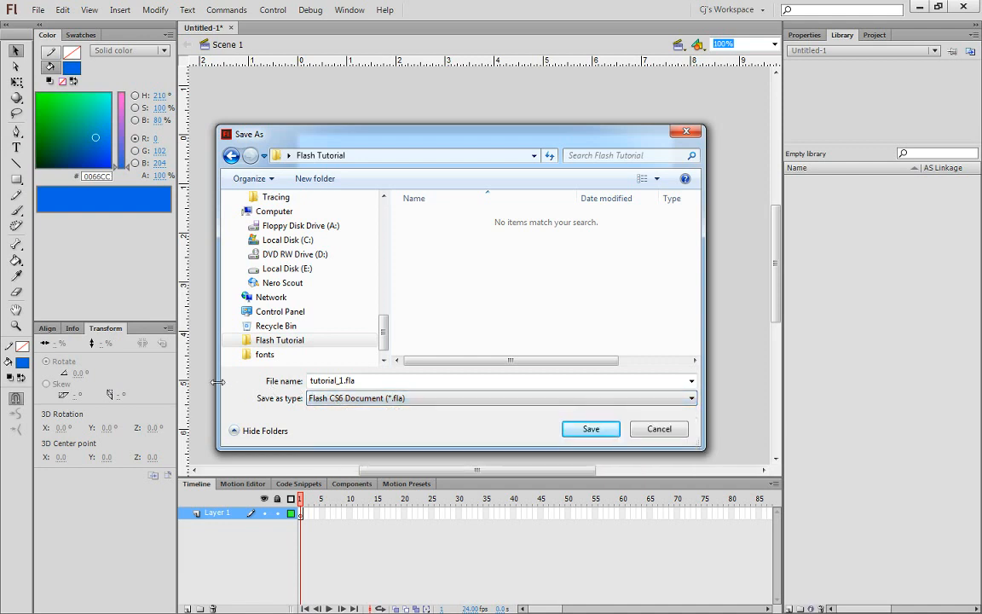
{"action": "left_click", "coordinate": [596, 430]}
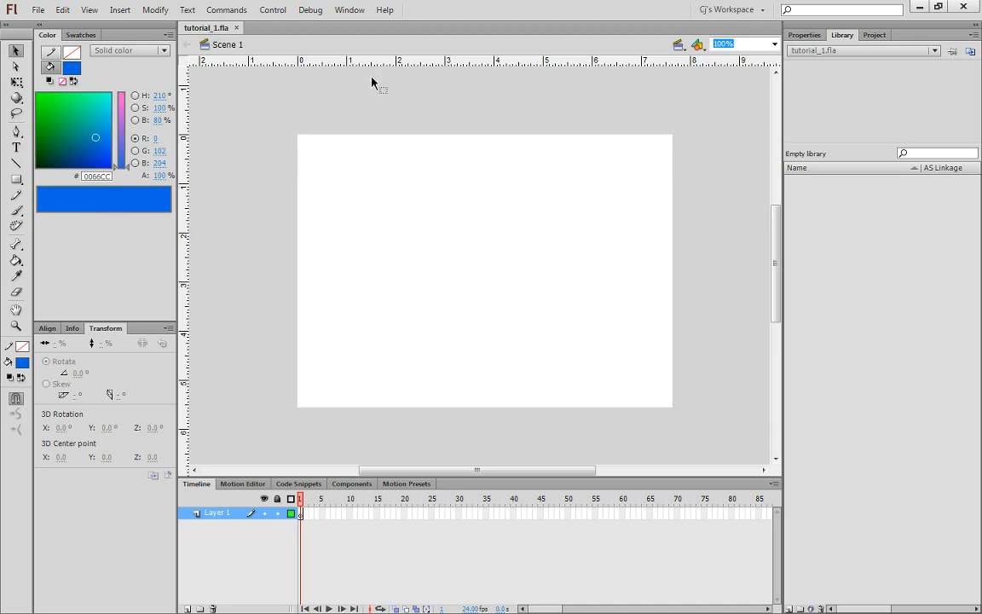
Step: Dock the Timeline above the document and close the leftover panel group containing Motion Editor and Motion Presets below the stage
{"action": "left_click", "coordinate": [349, 10]}
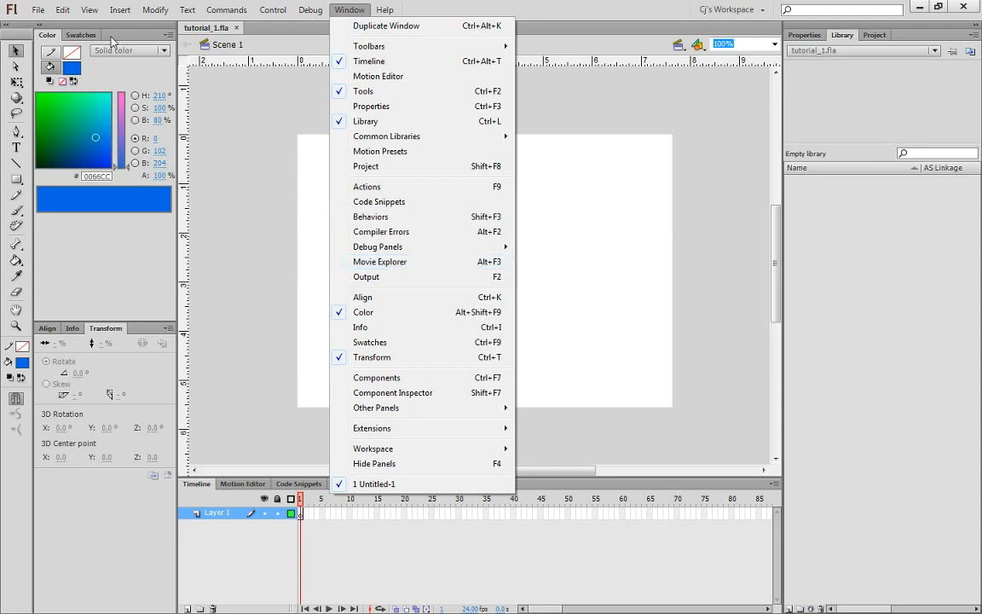
{"action": "left_click", "coordinate": [197, 488]}
{"action": "left_click_drag", "start_coordinate": [198, 493], "coordinate": [206, 30]}
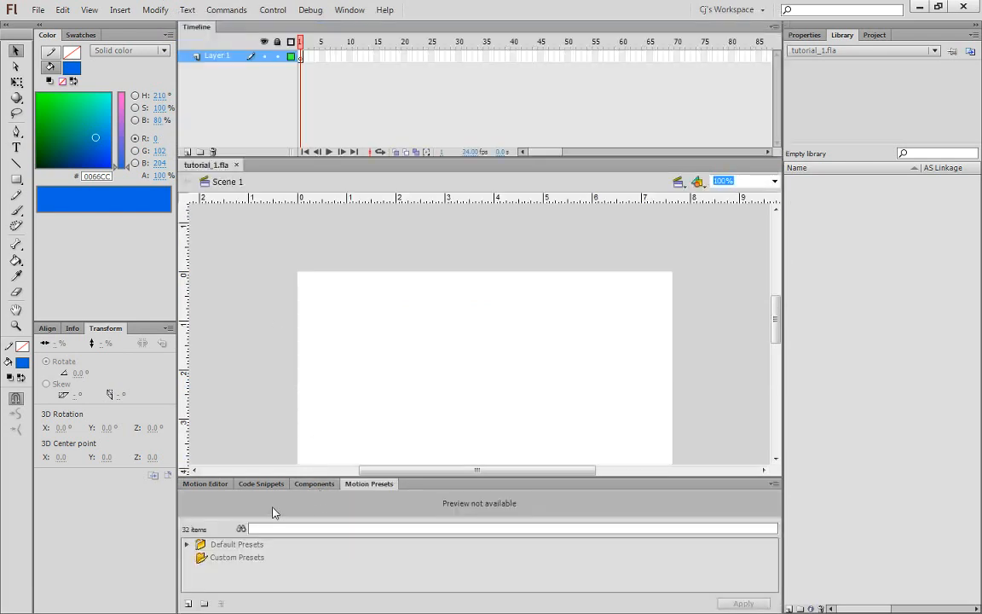
{"action": "left_click", "coordinate": [775, 484]}
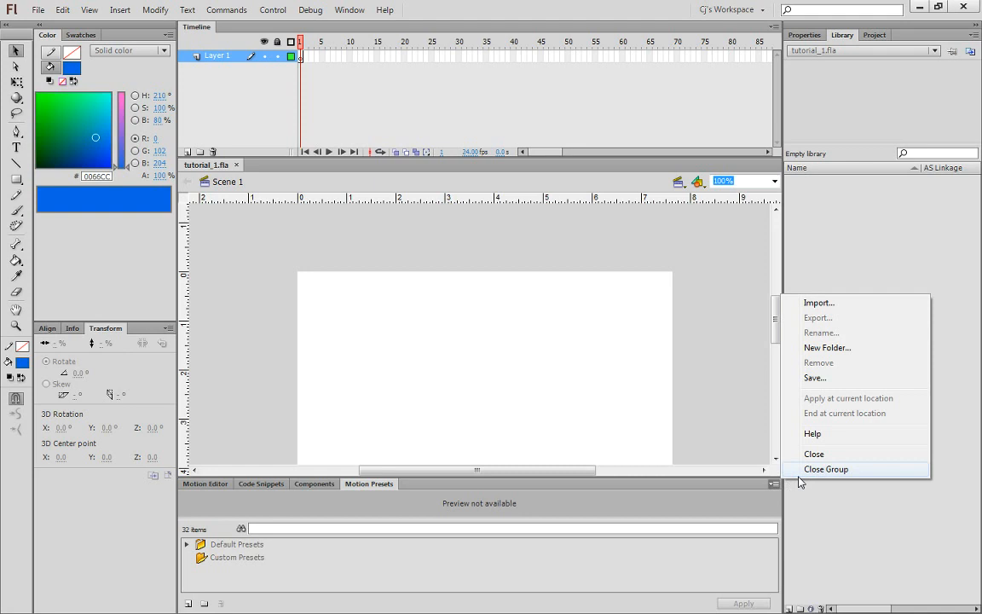
{"action": "left_click", "coordinate": [826, 469]}
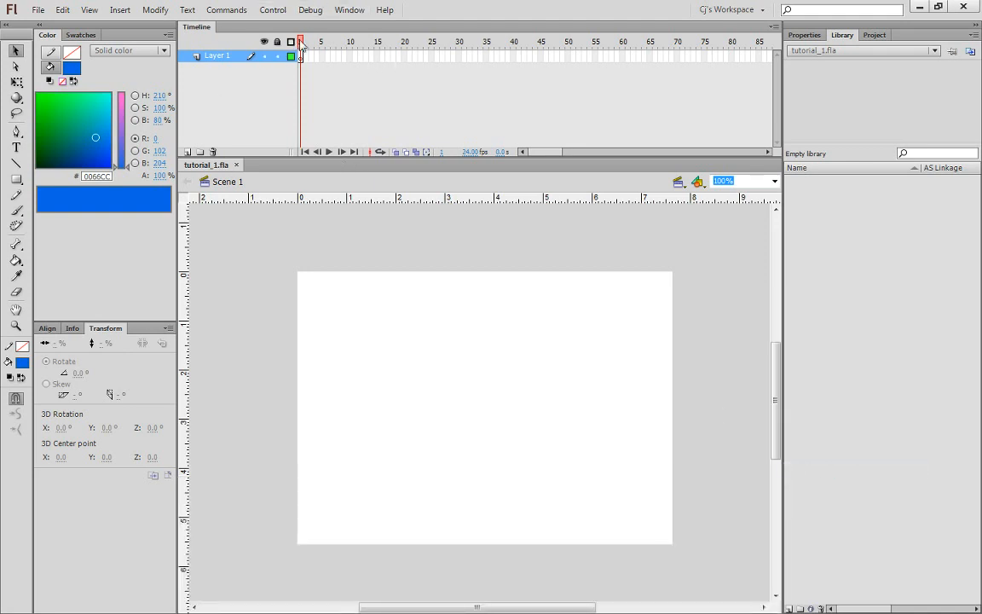
Step: Rename Layer 1 in the Timeline as lawn
{"action": "double_click", "coordinate": [218, 59]}
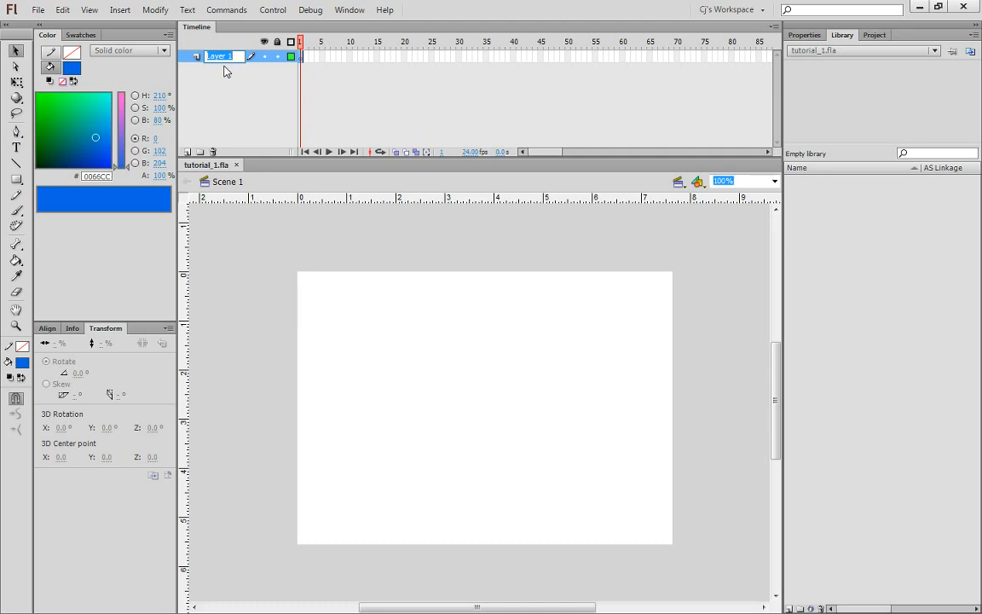
{"action": "type", "text": "lawn"}
{"action": "key", "text": "Return"}
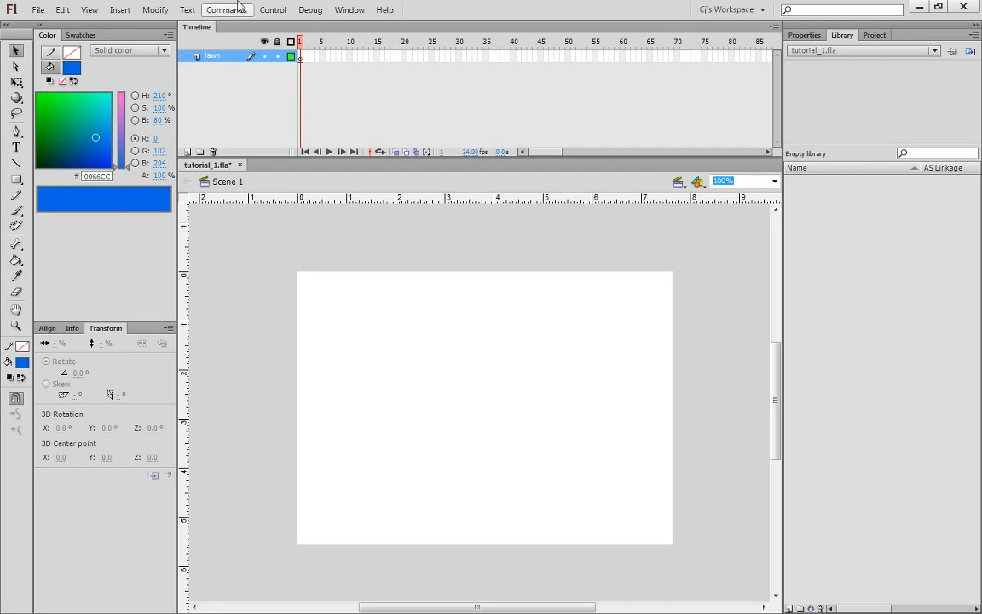
Step: Show the document properties, dock their panel below the stage, and collapse the Publish section
{"action": "left_click", "coordinate": [350, 9]}
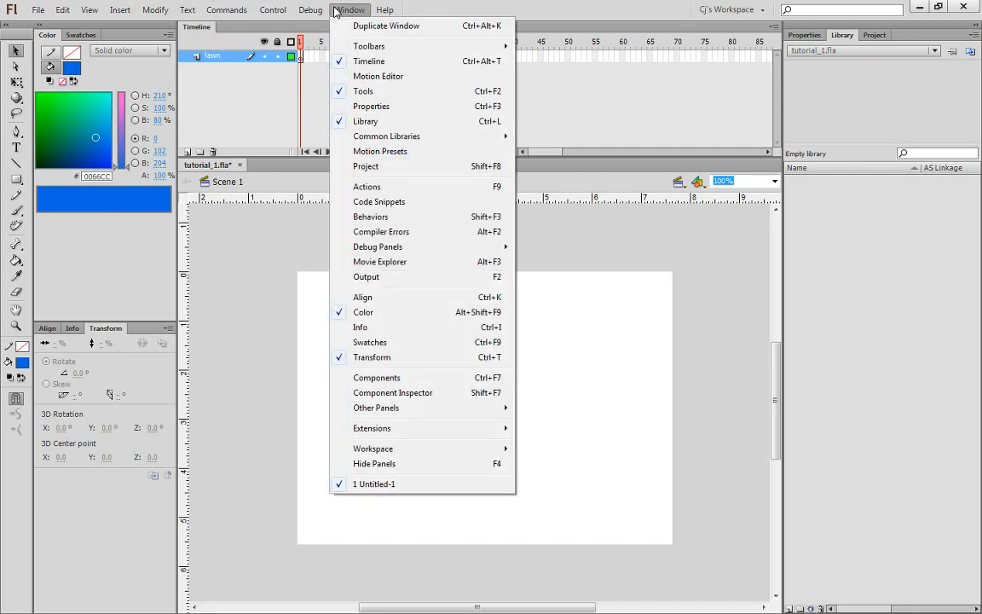
{"action": "left_click", "coordinate": [371, 107]}
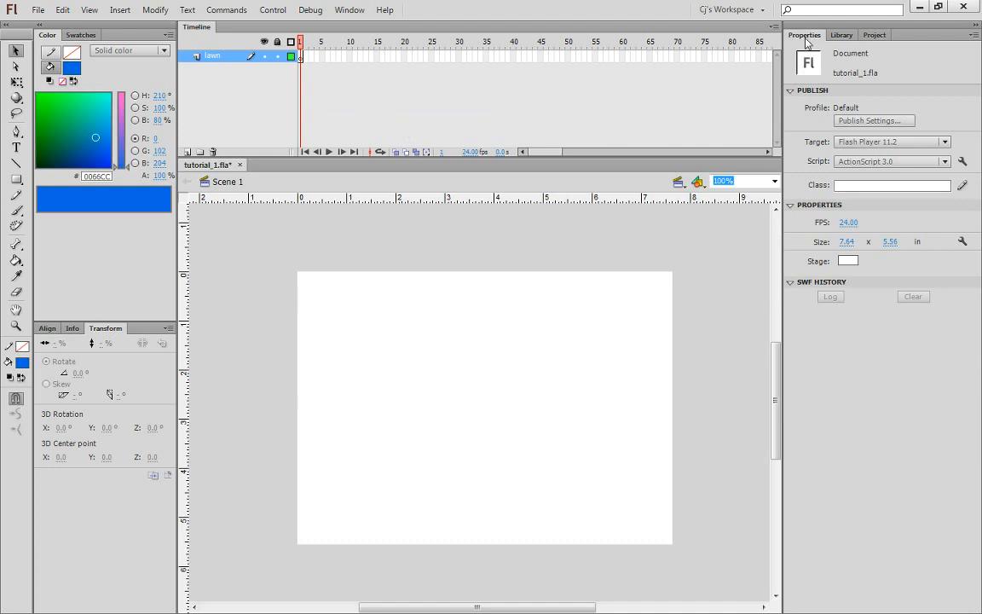
{"action": "left_click_drag", "start_coordinate": [807, 43], "coordinate": [214, 607]}
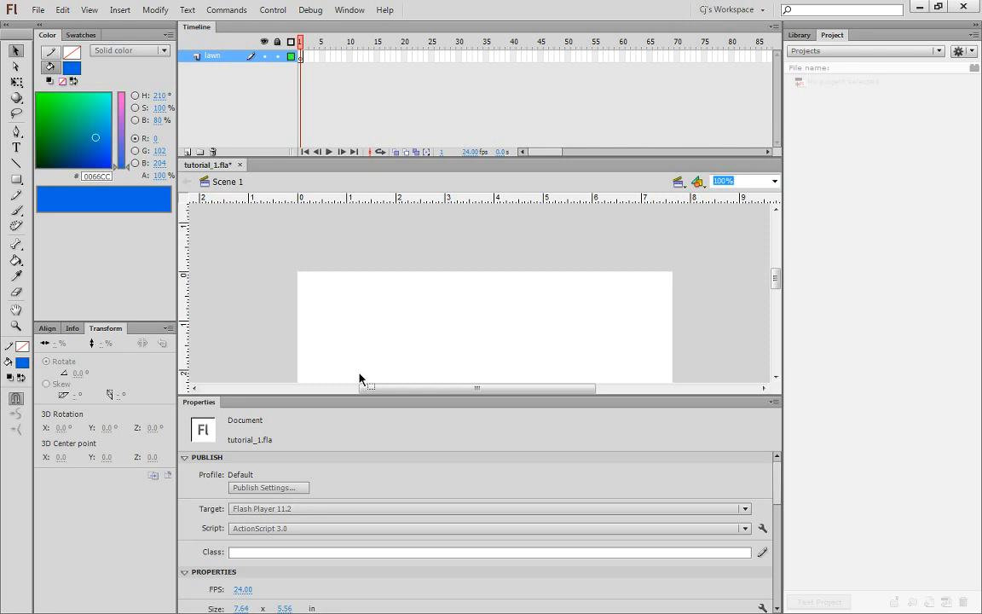
{"action": "left_click", "coordinate": [195, 459]}
Step: Try cyan and a medium blue as the stage background colour
{"action": "left_click", "coordinate": [243, 527]}
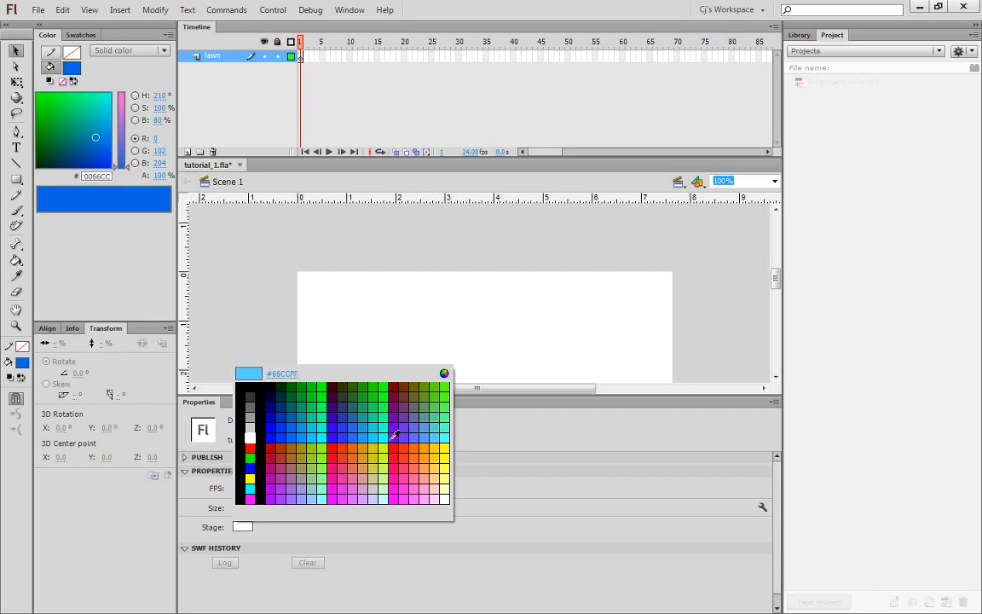
{"action": "left_click", "coordinate": [322, 434]}
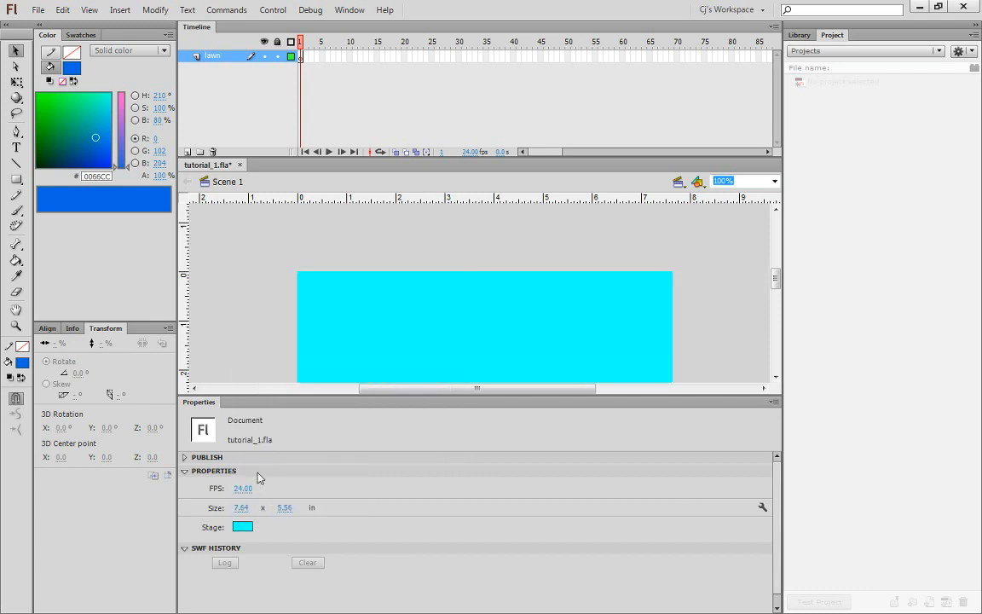
{"action": "left_click", "coordinate": [242, 527]}
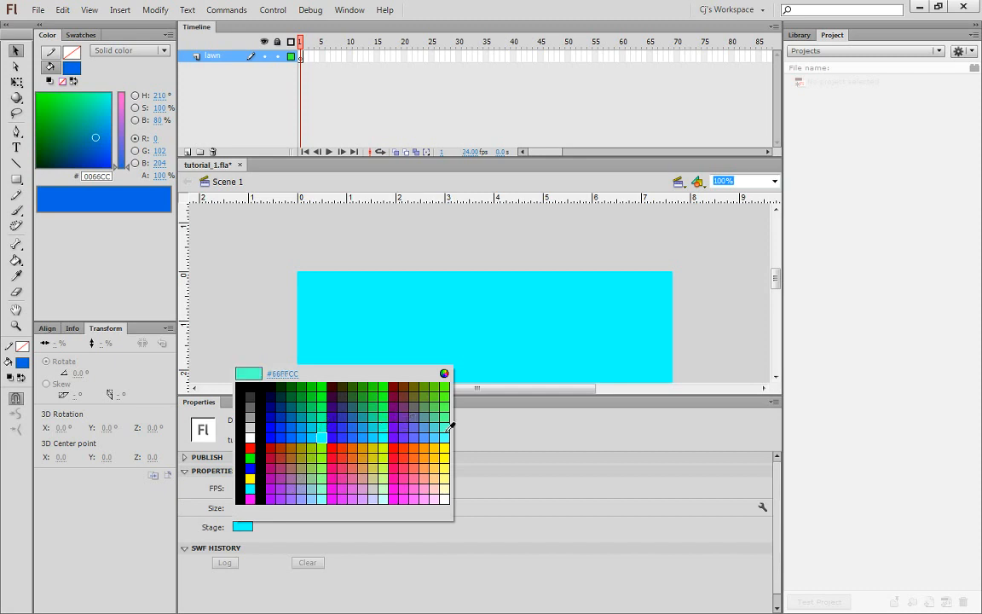
{"action": "left_click", "coordinate": [305, 428]}
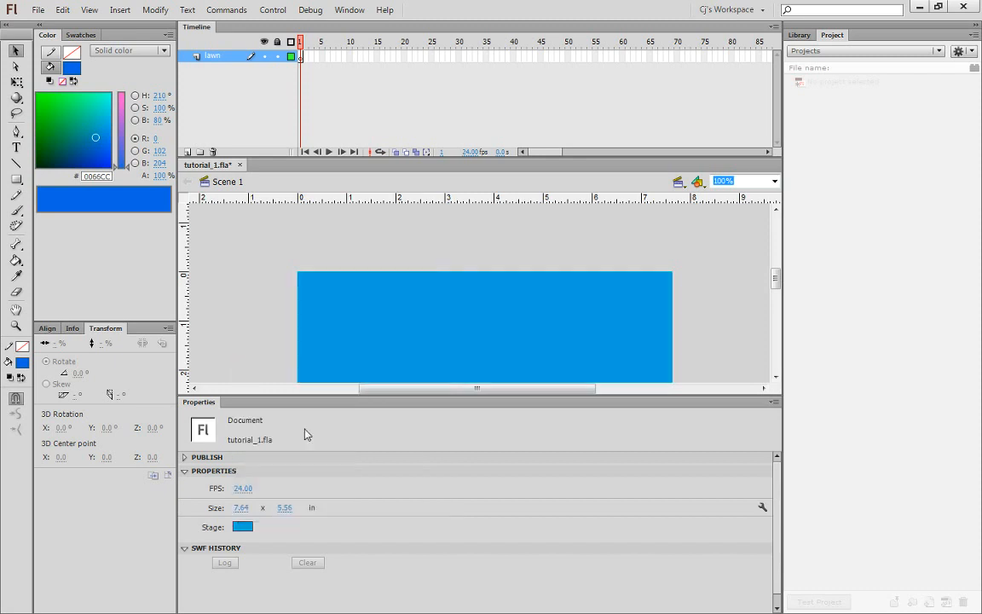
Step: Set the stage background colour to bright sky blue and collapse the SWF History section
{"action": "left_click", "coordinate": [242, 526]}
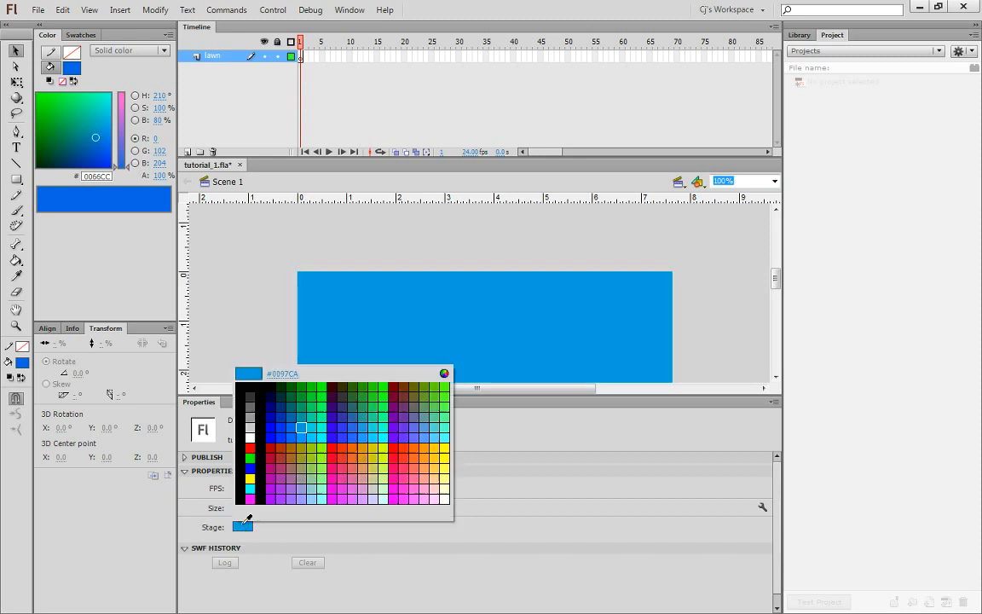
{"action": "left_click", "coordinate": [312, 435]}
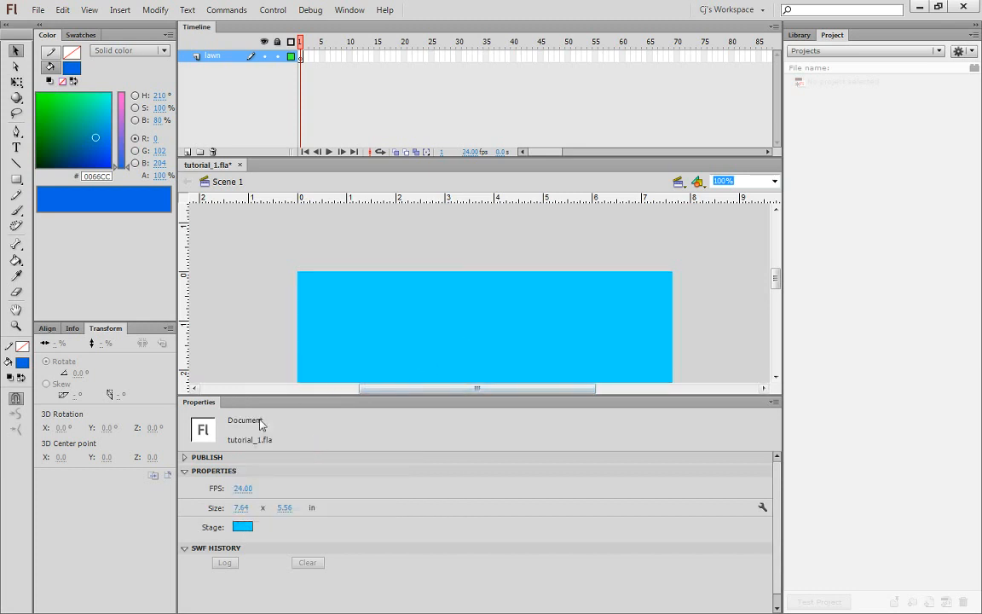
{"action": "left_click", "coordinate": [186, 550]}
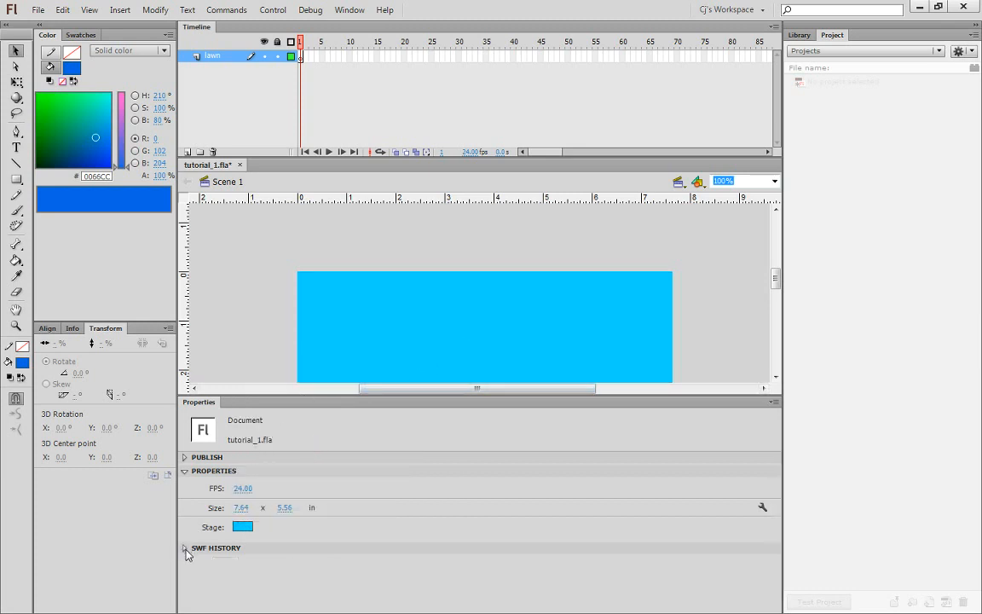
{"action": "left_click", "coordinate": [204, 474]}
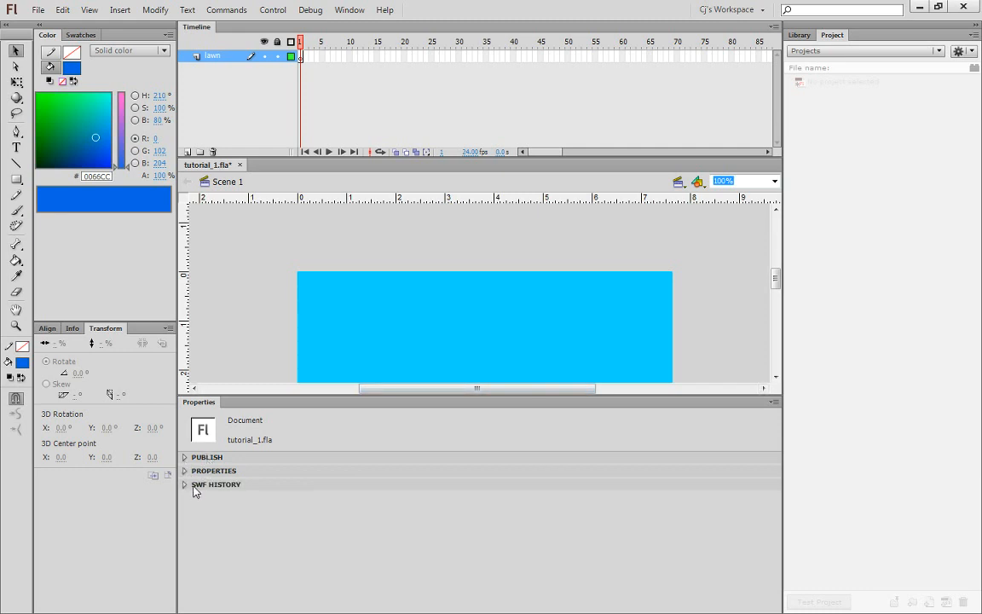
{"action": "left_click", "coordinate": [189, 472]}
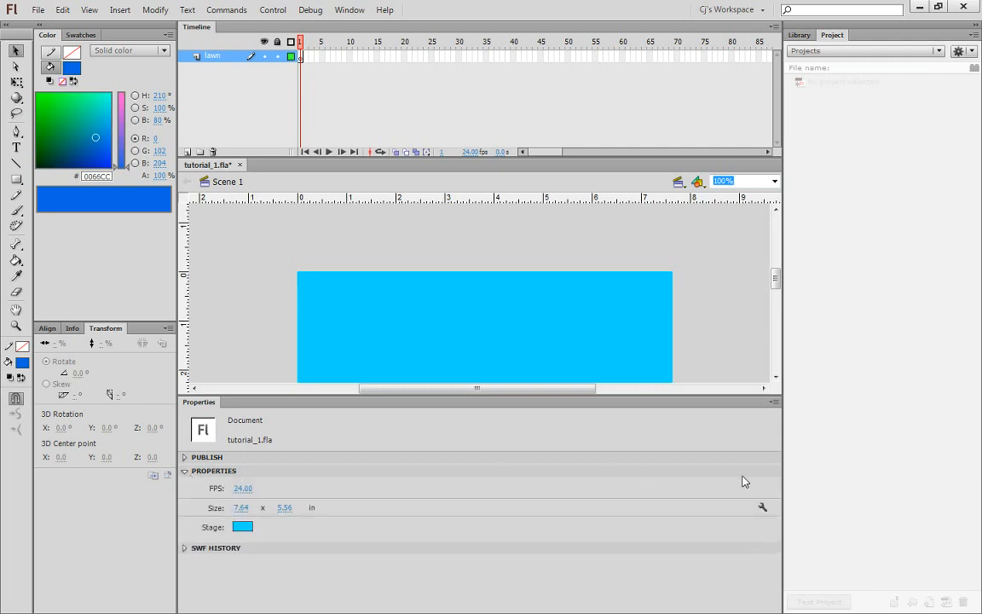
{"action": "left_click", "coordinate": [774, 470]}
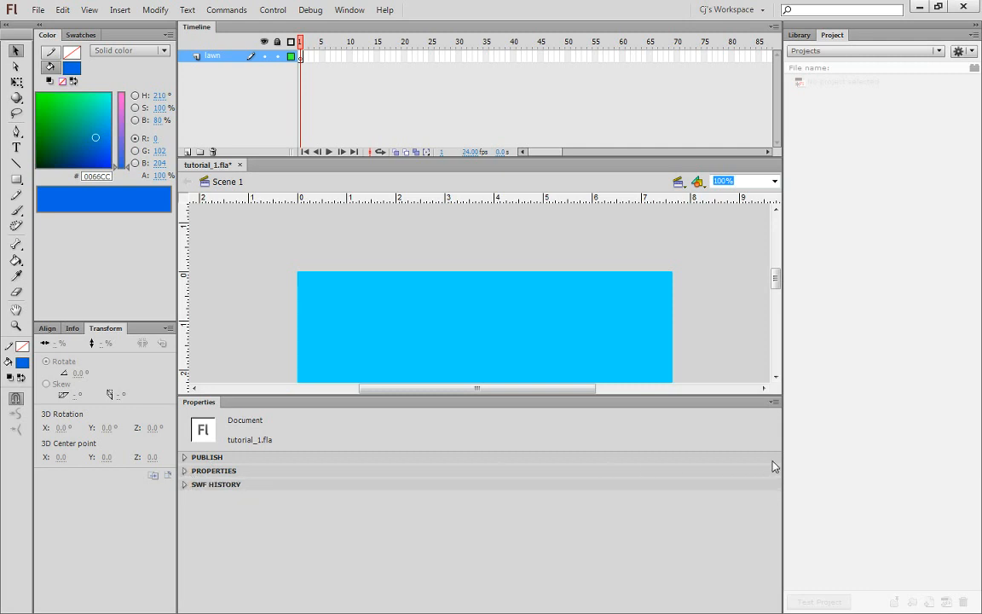
{"action": "left_click", "coordinate": [186, 474]}
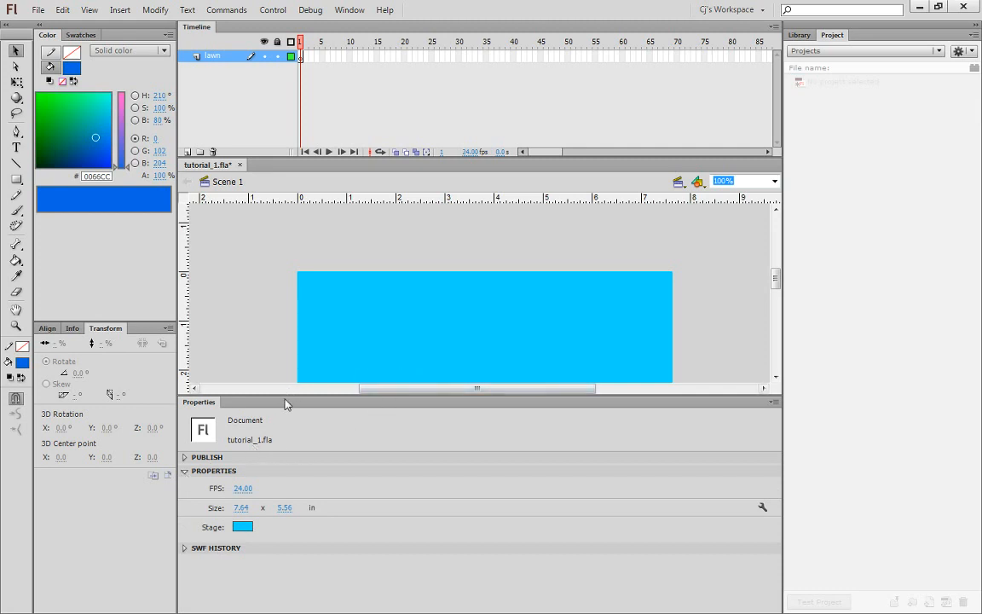
Step: Reduce the heights of the Properties and Timeline panels so the whole stage fits in the document area
{"action": "left_click_drag", "start_coordinate": [283, 400], "coordinate": [278, 496]}
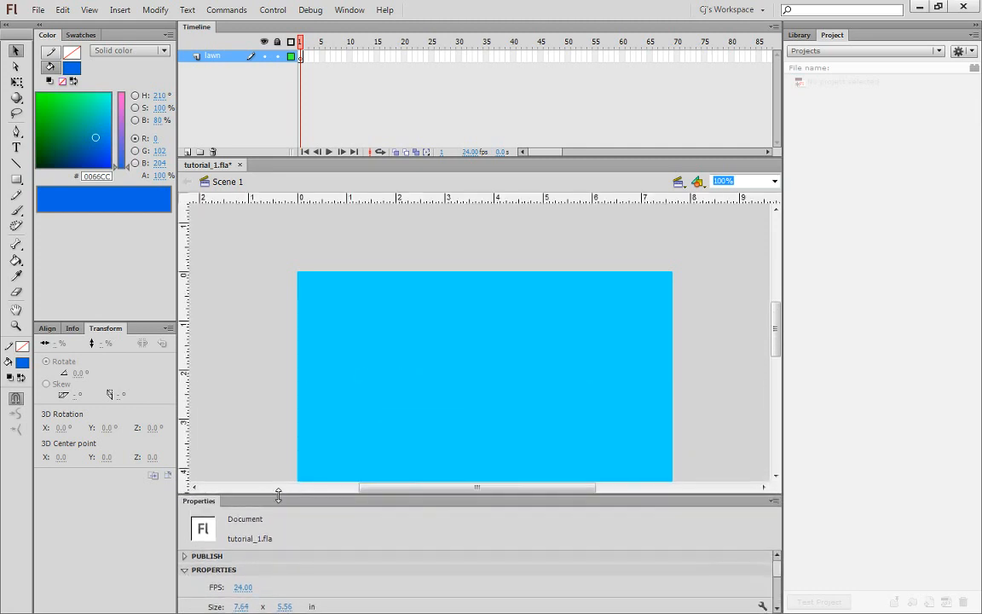
{"action": "left_click_drag", "start_coordinate": [469, 433], "coordinate": [460, 373]}
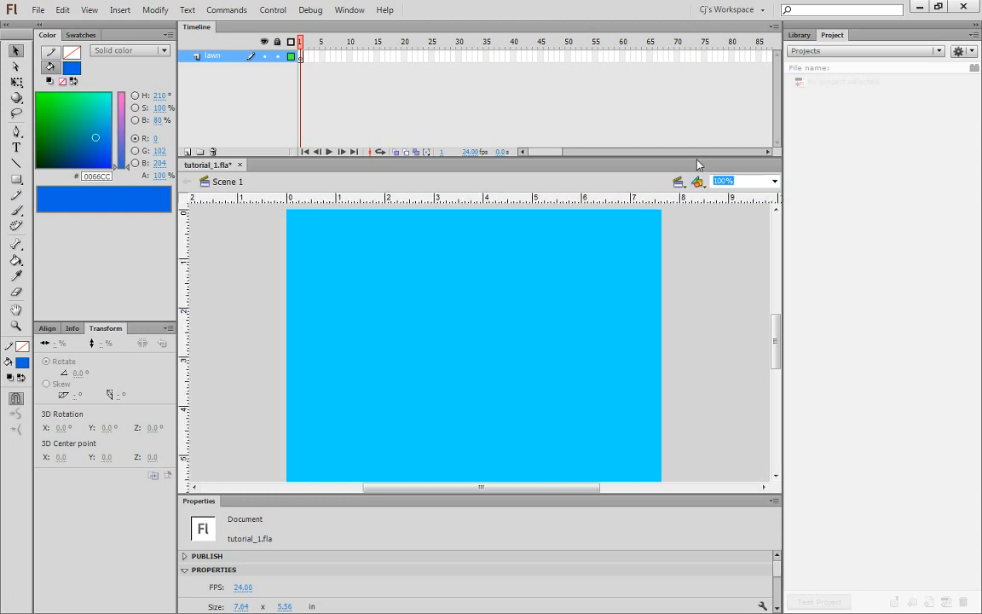
{"action": "left_click_drag", "start_coordinate": [697, 158], "coordinate": [696, 113]}
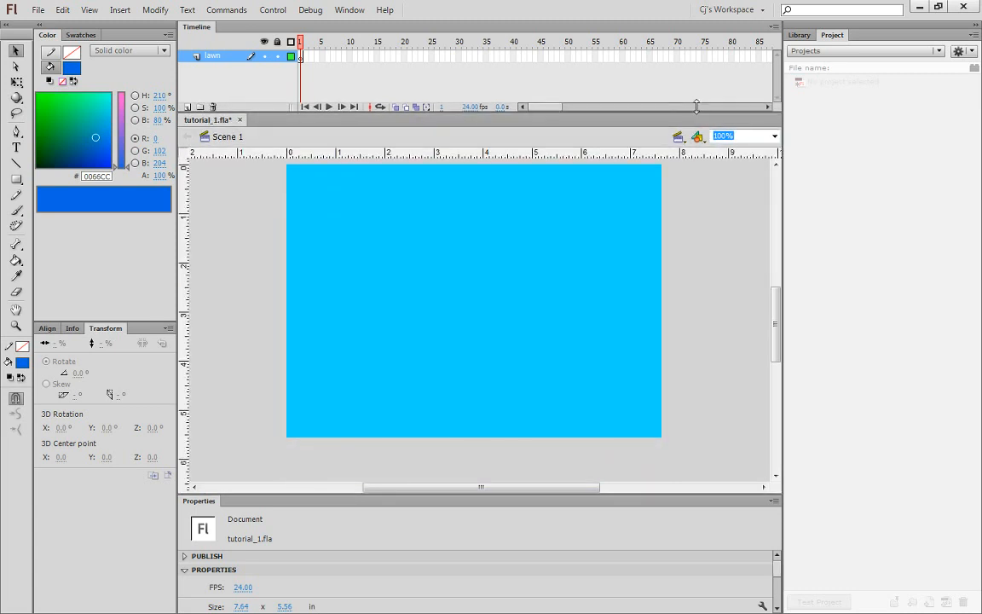
{"action": "left_click_drag", "start_coordinate": [563, 219], "coordinate": [558, 241]}
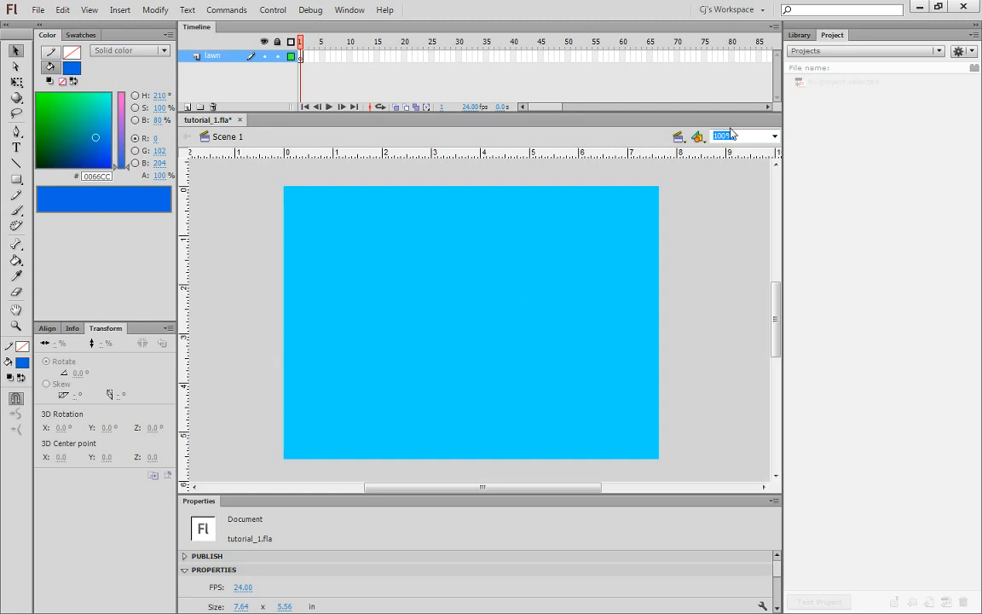
Step: Place a vertical ruler guide about 0.6 in outside the stage's left edge
{"action": "left_click_drag", "start_coordinate": [187, 249], "coordinate": [259, 206]}
{"action": "left_click_drag", "start_coordinate": [260, 270], "coordinate": [287, 99]}
{"action": "left_click_drag", "start_coordinate": [184, 253], "coordinate": [254, 256]}
Step: Change the guide colour to red in the guide settings
{"action": "right_click", "coordinate": [255, 253]}
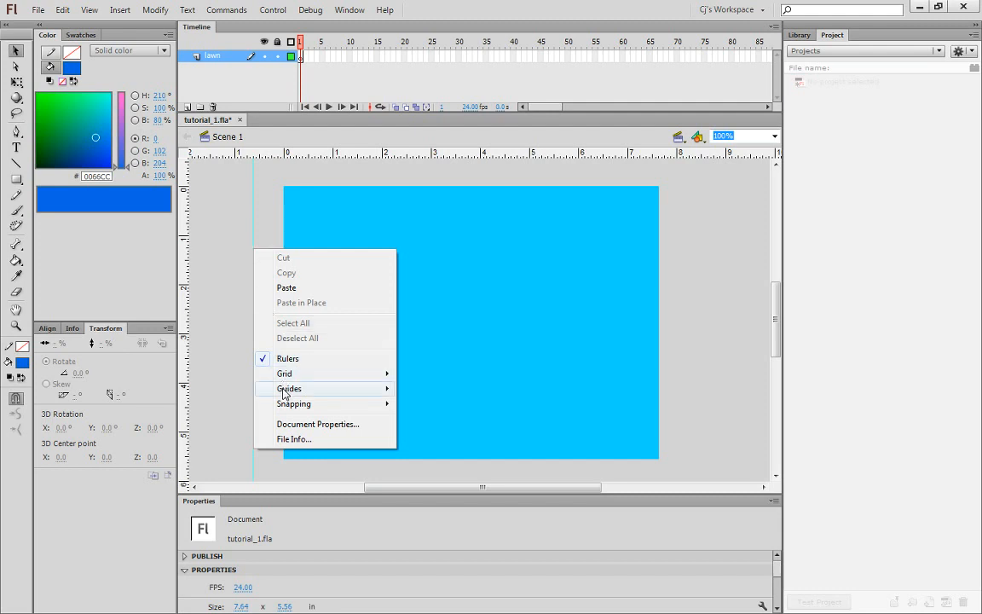
{"action": "mouse_move", "coordinate": [284, 393]}
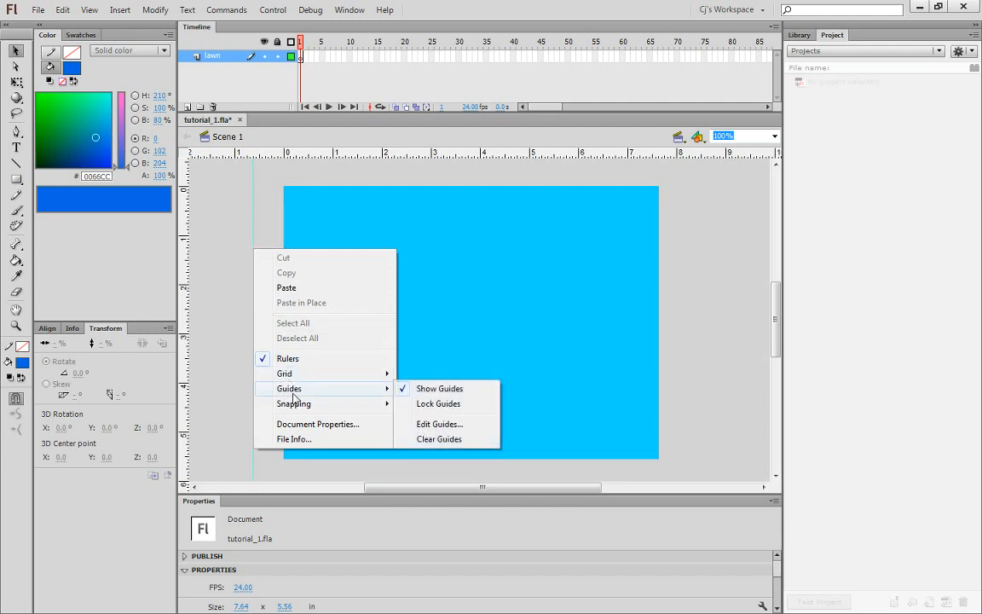
{"action": "left_click", "coordinate": [439, 425]}
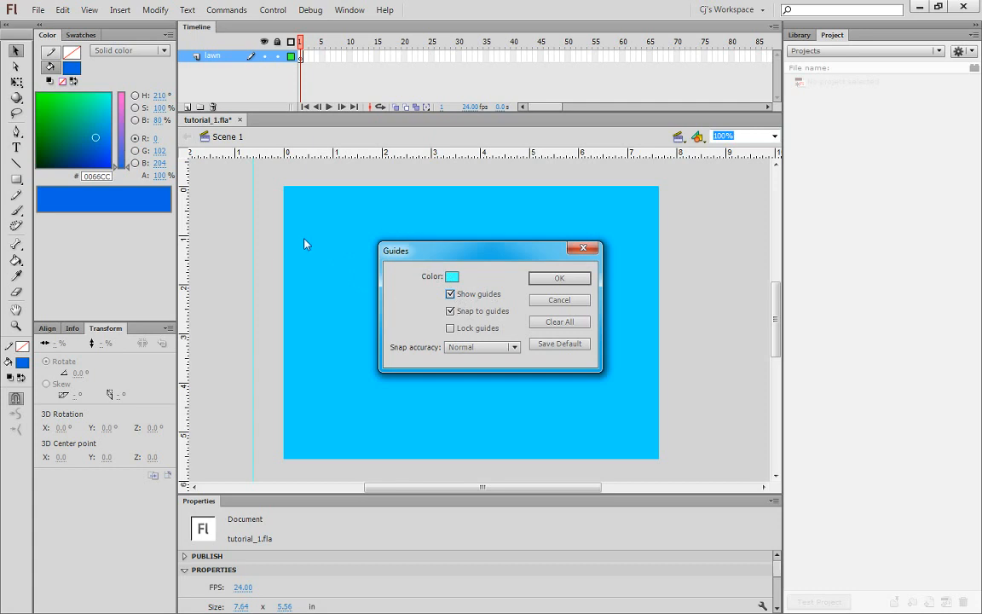
{"action": "left_click", "coordinate": [452, 276]}
{"action": "left_click", "coordinate": [463, 366]}
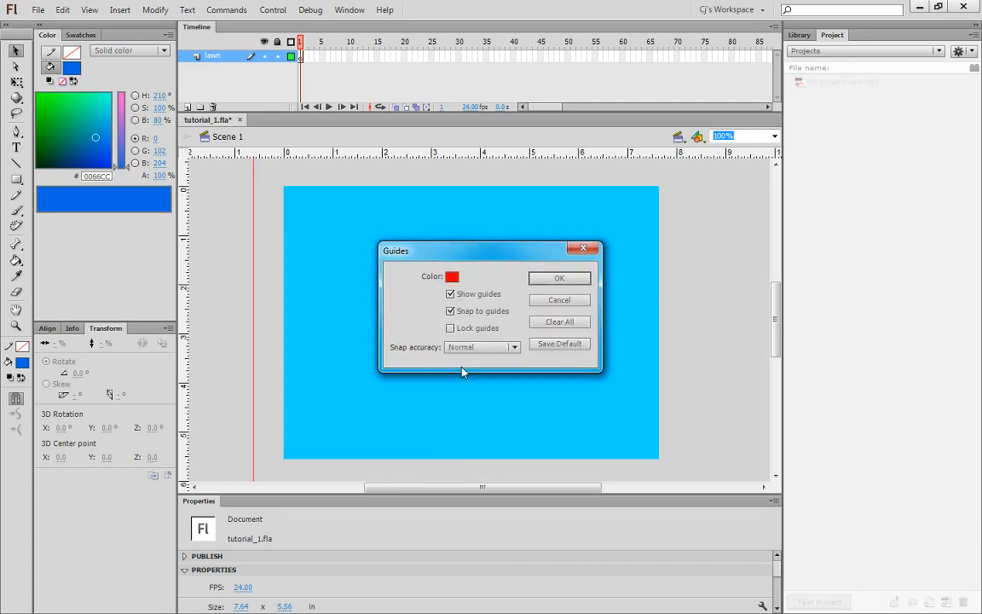
{"action": "left_click", "coordinate": [585, 283]}
{"action": "left_click", "coordinate": [566, 282]}
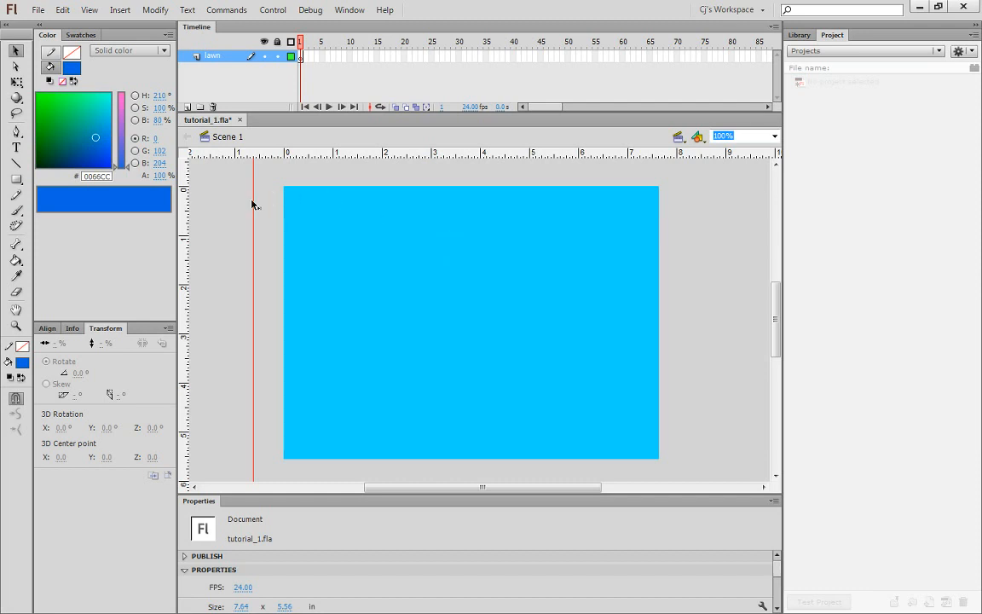
Step: Align the vertical guide with the stage's left edge and add guides along its top, right and bottom edges
{"action": "left_click_drag", "start_coordinate": [254, 206], "coordinate": [283, 200]}
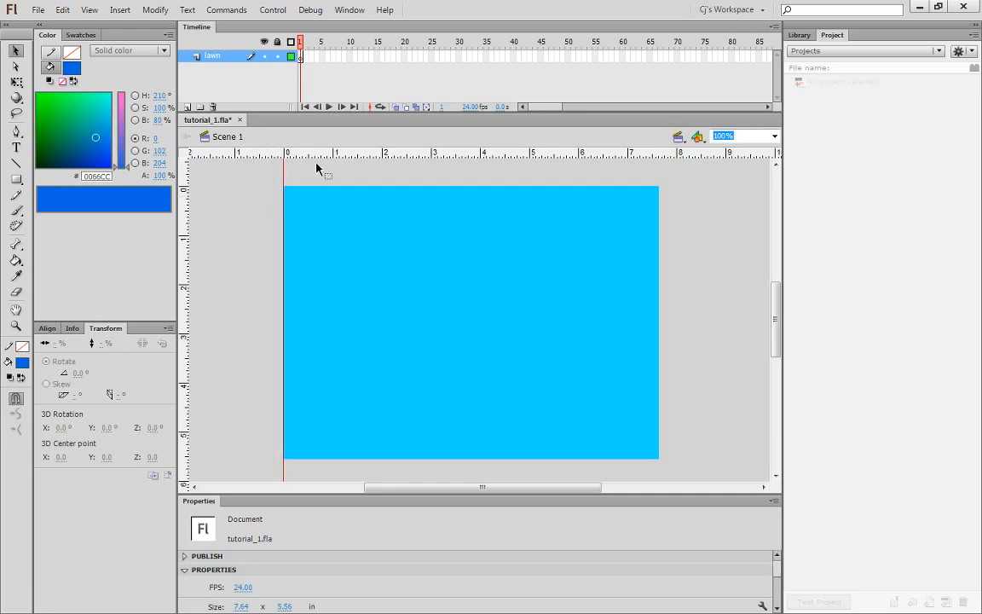
{"action": "left_click_drag", "start_coordinate": [307, 156], "coordinate": [252, 188]}
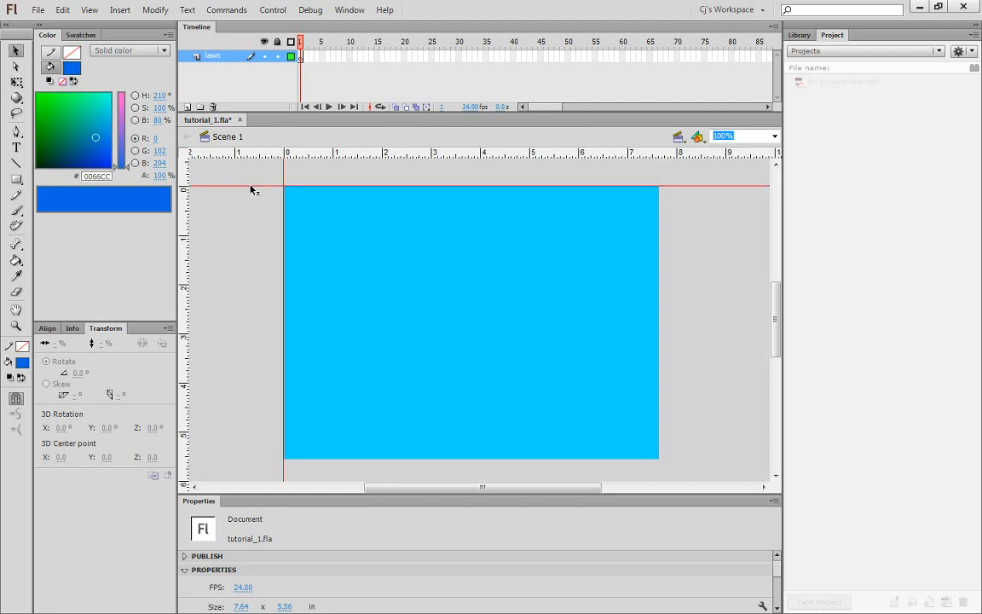
{"action": "left_click_drag", "start_coordinate": [185, 235], "coordinate": [660, 225]}
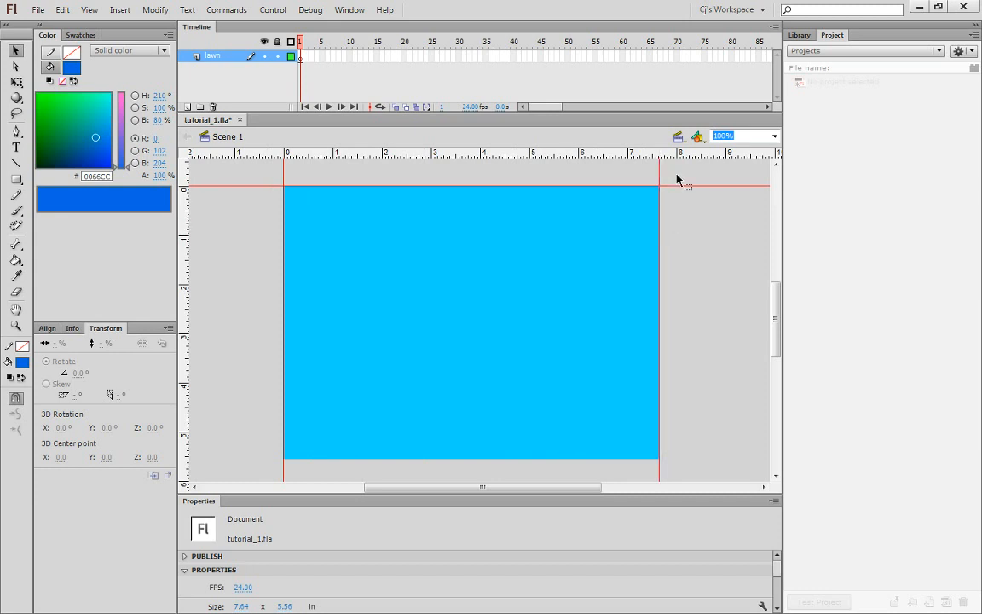
{"action": "left_click_drag", "start_coordinate": [677, 153], "coordinate": [701, 463]}
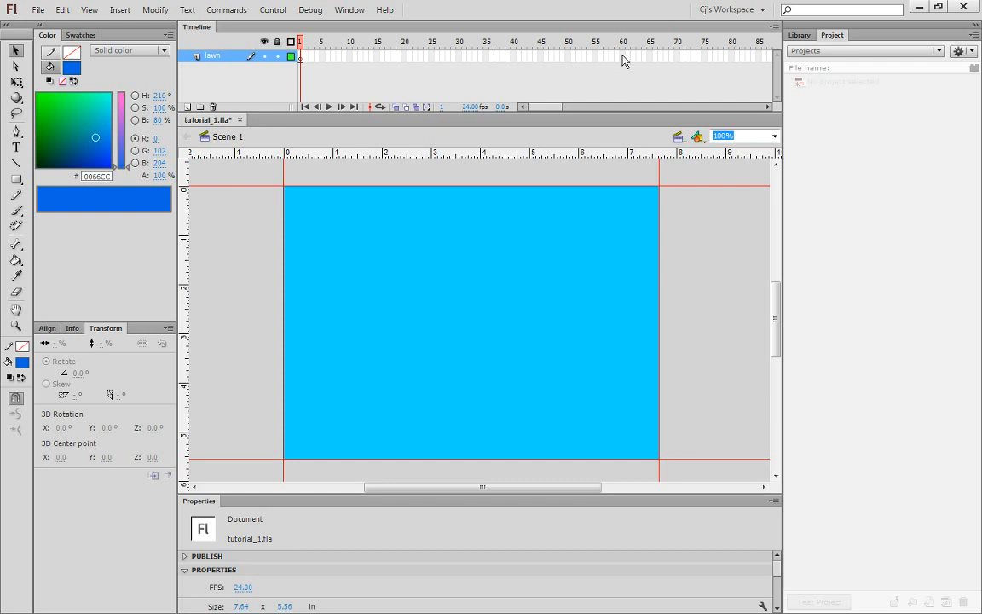
Step: Insert a blank keyframe at frame 50 of the lawn layer and return to frame 1
{"action": "left_click", "coordinate": [568, 57]}
{"action": "key", "text": "F5"}
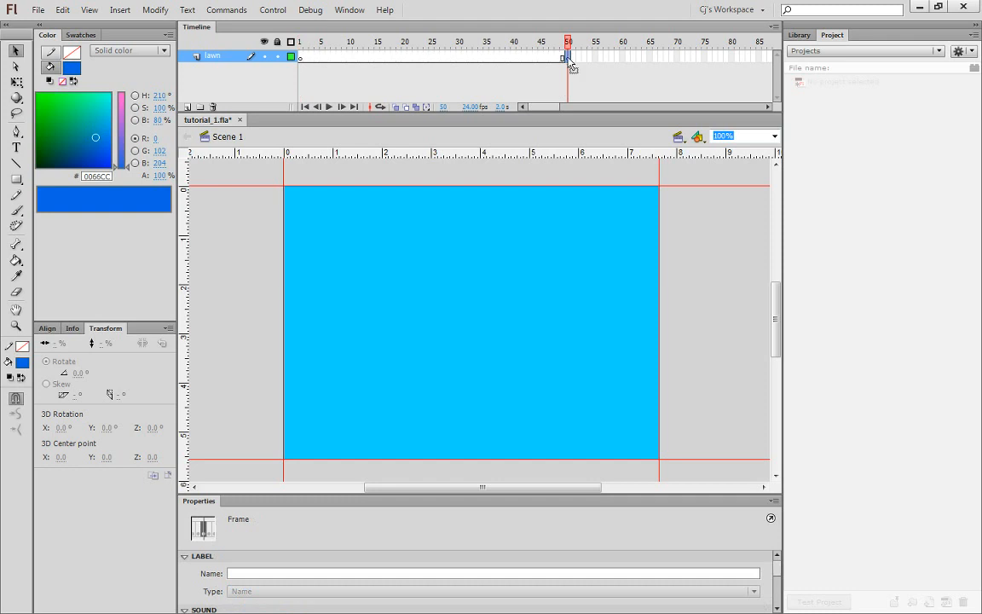
{"action": "left_click_drag", "start_coordinate": [568, 41], "coordinate": [266, 42]}
{"action": "left_click", "coordinate": [300, 57]}
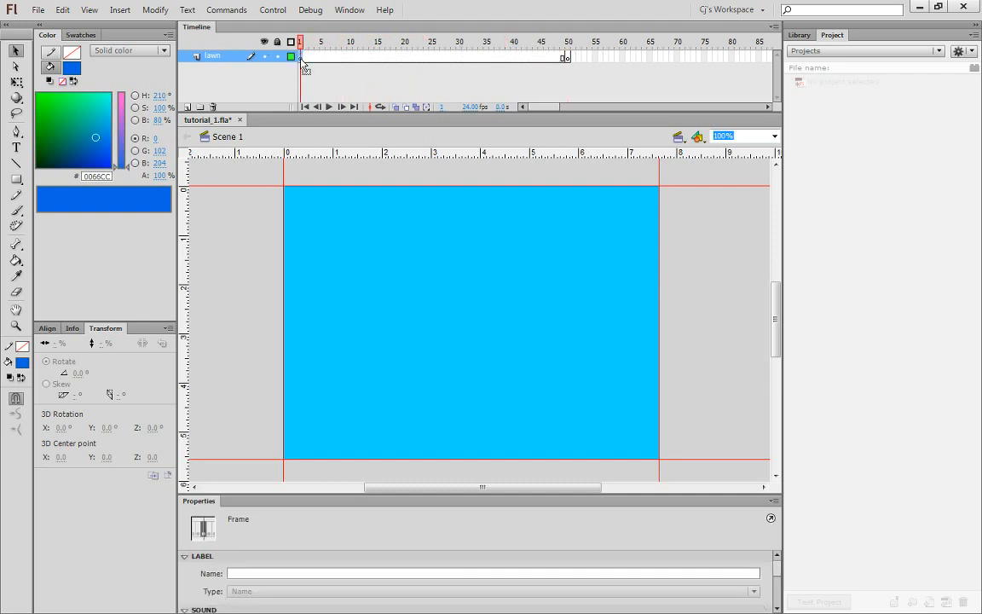
{"action": "left_click", "coordinate": [568, 57]}
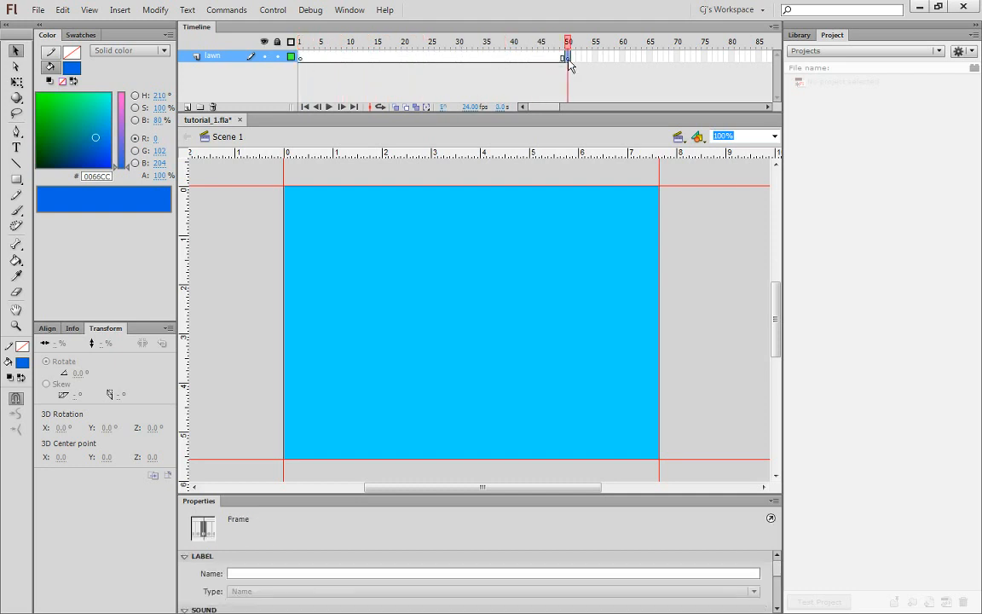
{"action": "left_click", "coordinate": [299, 58], "text": "shift"}
{"action": "left_click", "coordinate": [298, 58]}
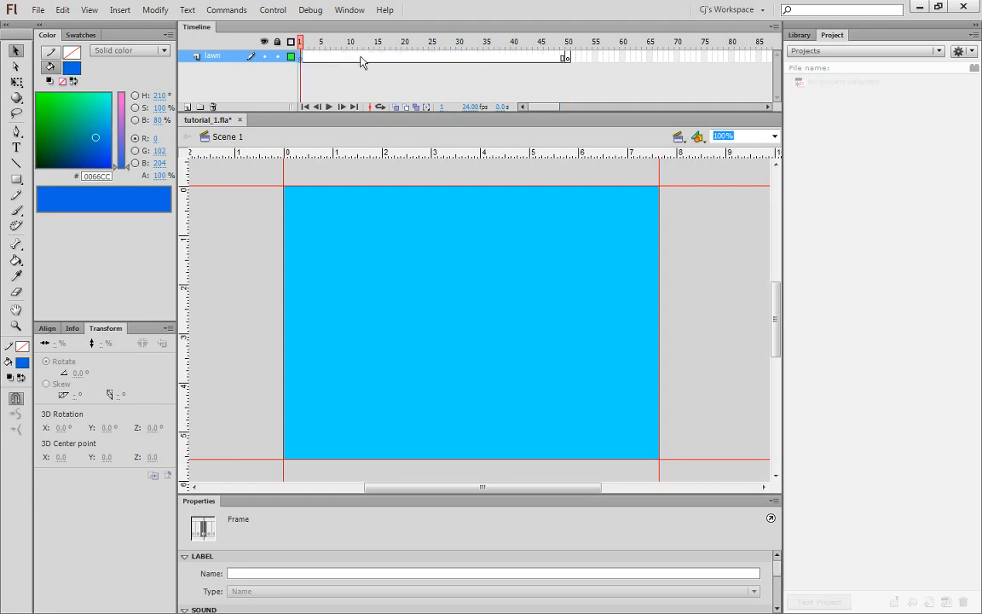
{"action": "left_click", "coordinate": [567, 58]}
{"action": "left_click", "coordinate": [300, 57]}
{"action": "left_click", "coordinate": [245, 247]}
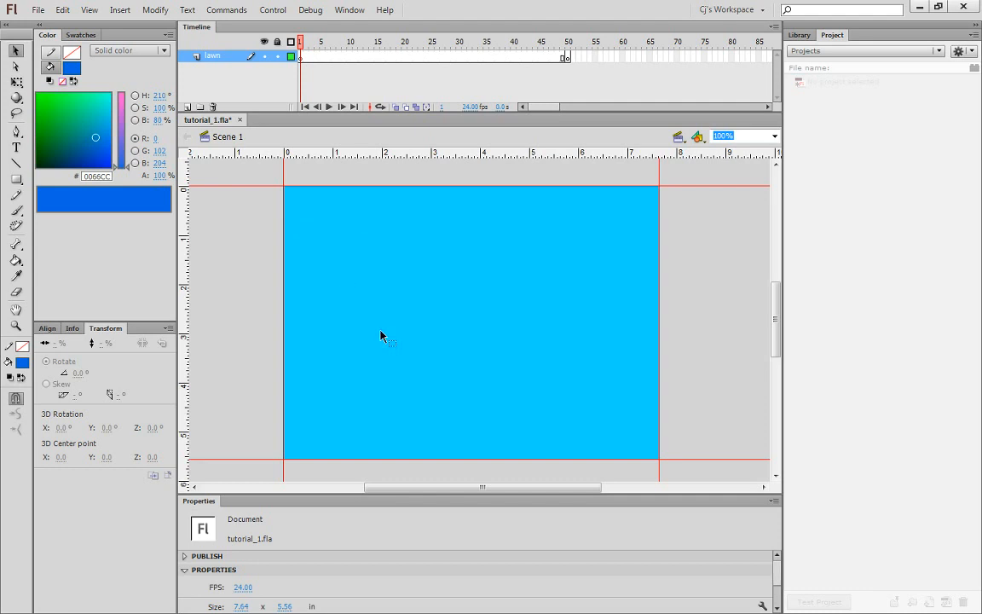
Step: On frame 1 of the lawn layer, choose the Pen tool with a green stroke and a #00CC00 green fill
{"action": "left_click", "coordinate": [300, 57]}
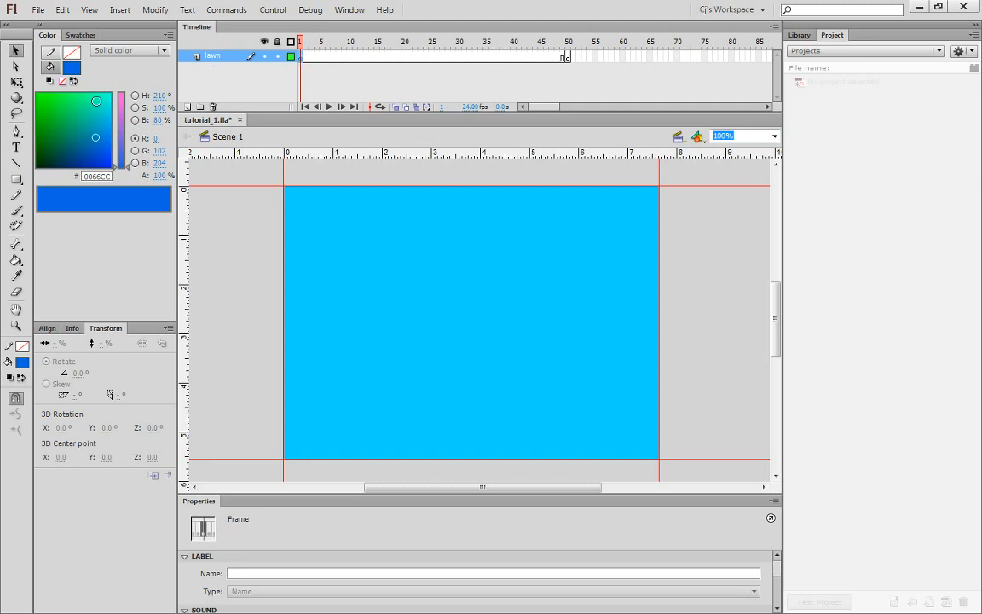
{"action": "left_click", "coordinate": [18, 133]}
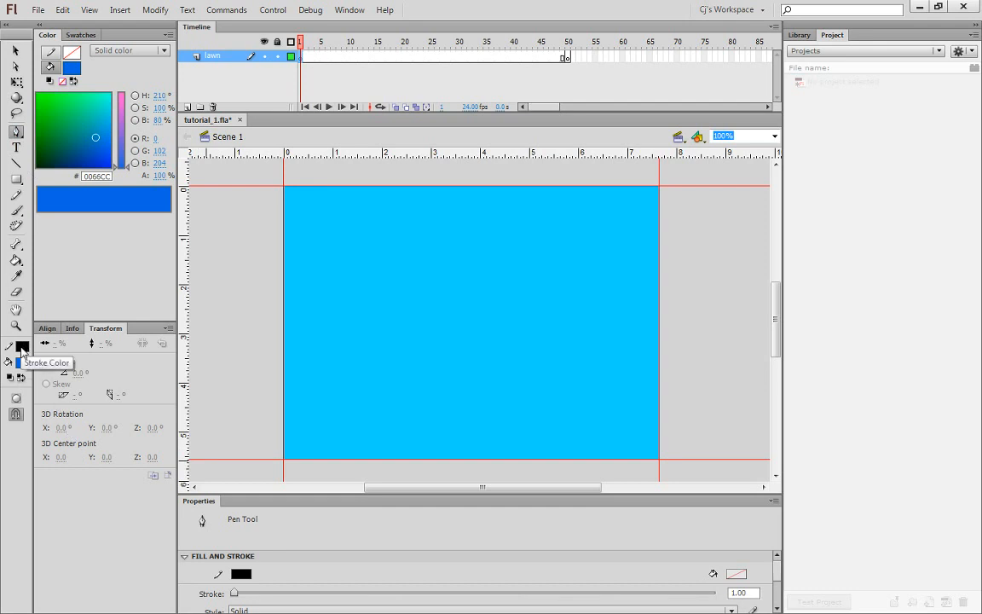
{"action": "left_click", "coordinate": [22, 348]}
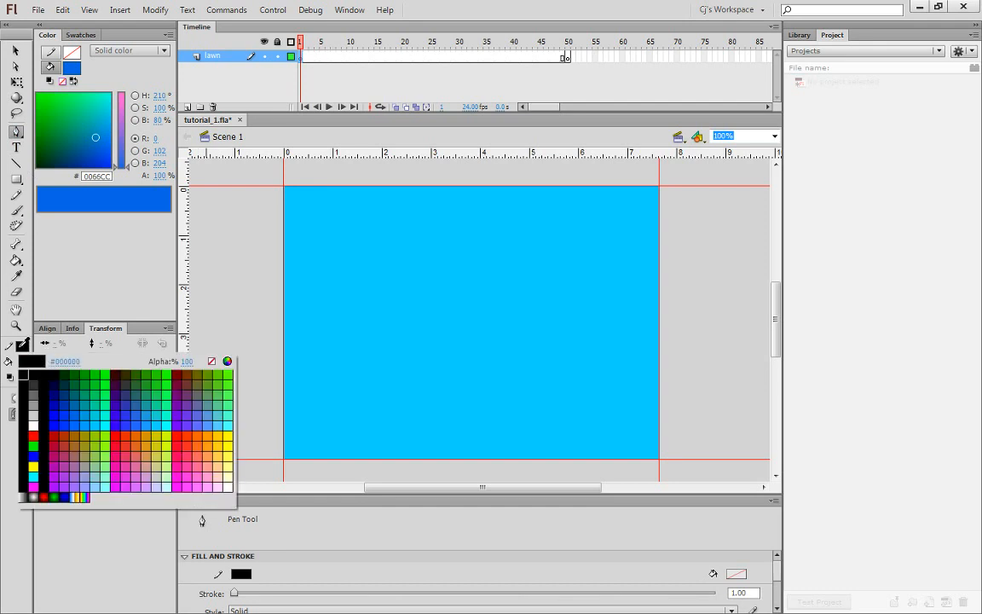
{"action": "left_click", "coordinate": [100, 381]}
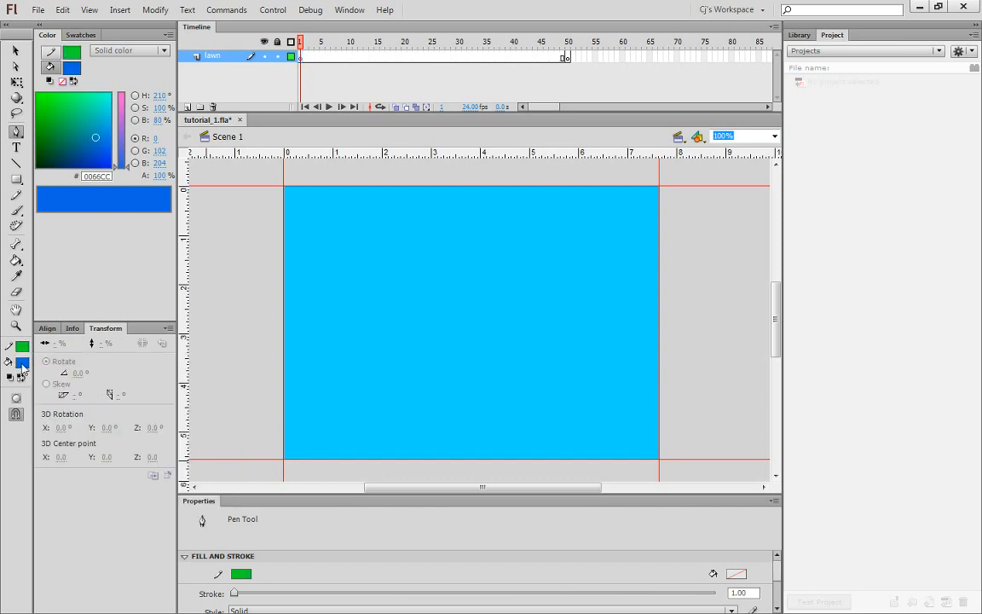
{"action": "left_click", "coordinate": [22, 364]}
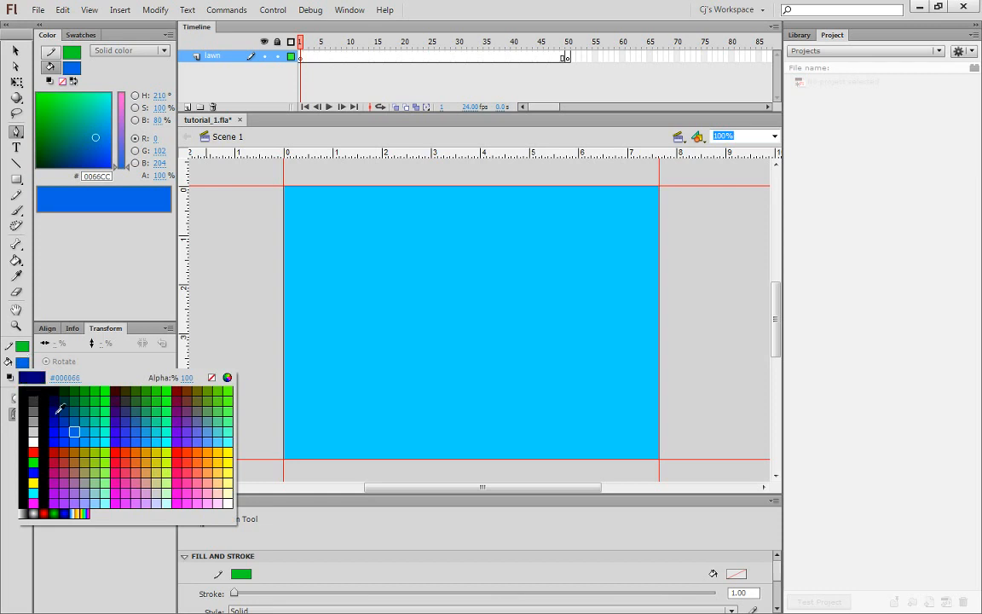
{"action": "left_click", "coordinate": [101, 390]}
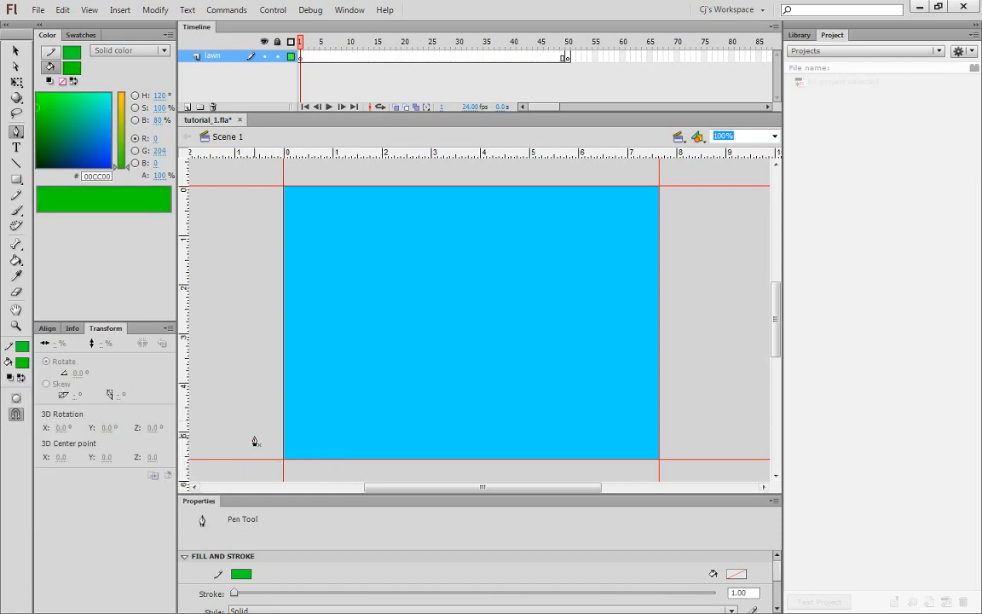
Step: Draw the lawn's wavy upper edge with the Pen tool as two hills, extending past both sides of the stage
{"action": "left_click", "coordinate": [257, 391]}
{"action": "left_click_drag", "start_coordinate": [425, 369], "coordinate": [432, 375]}
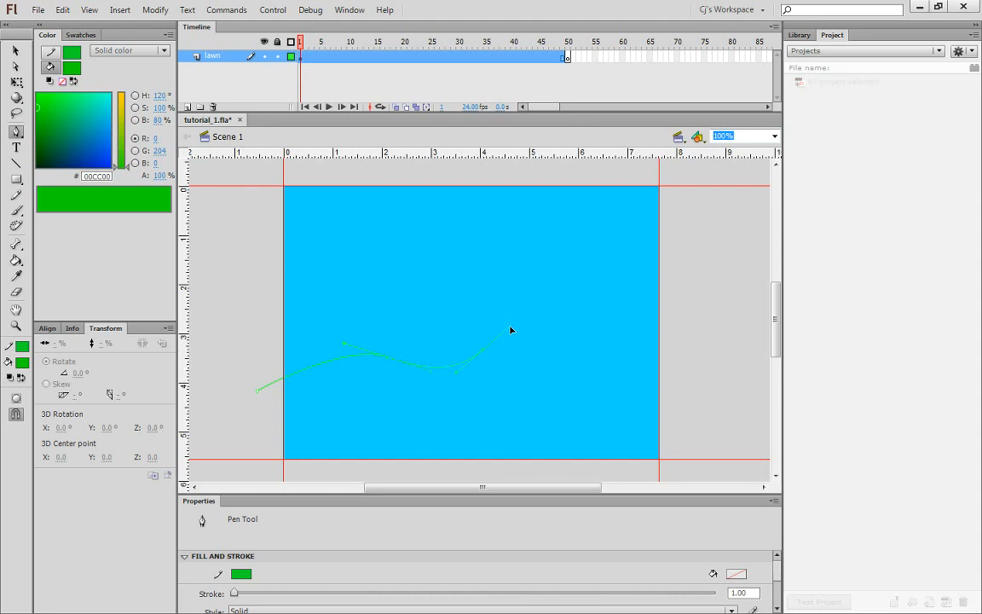
{"action": "left_click_drag", "start_coordinate": [511, 330], "coordinate": [512, 328]}
{"action": "left_click_drag", "start_coordinate": [606, 370], "coordinate": [695, 363]}
{"action": "double_click", "coordinate": [695, 364]}
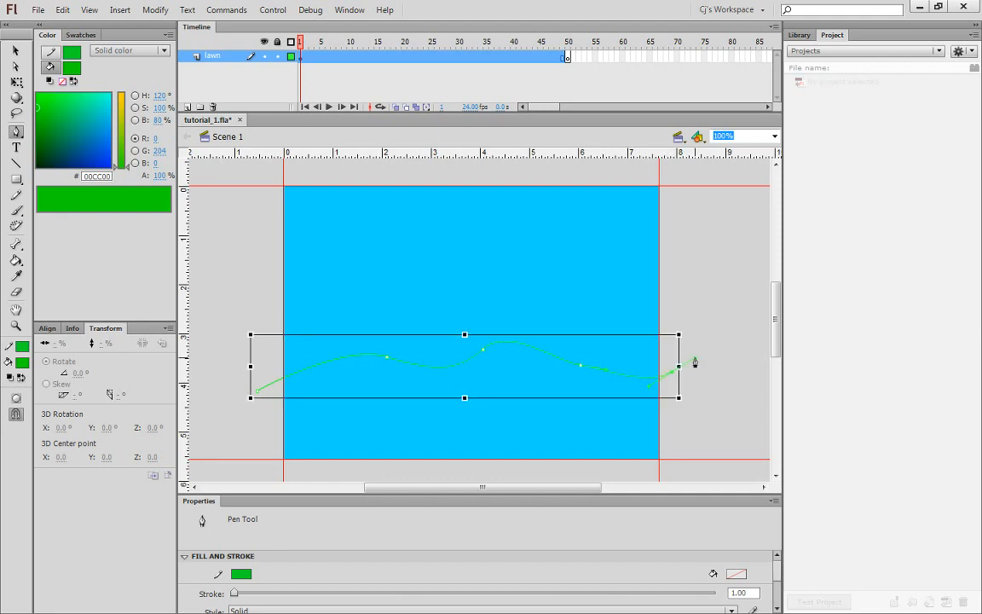
Step: Change the document's background colour to black (#000000)
{"action": "key", "text": "ctrl+j"}
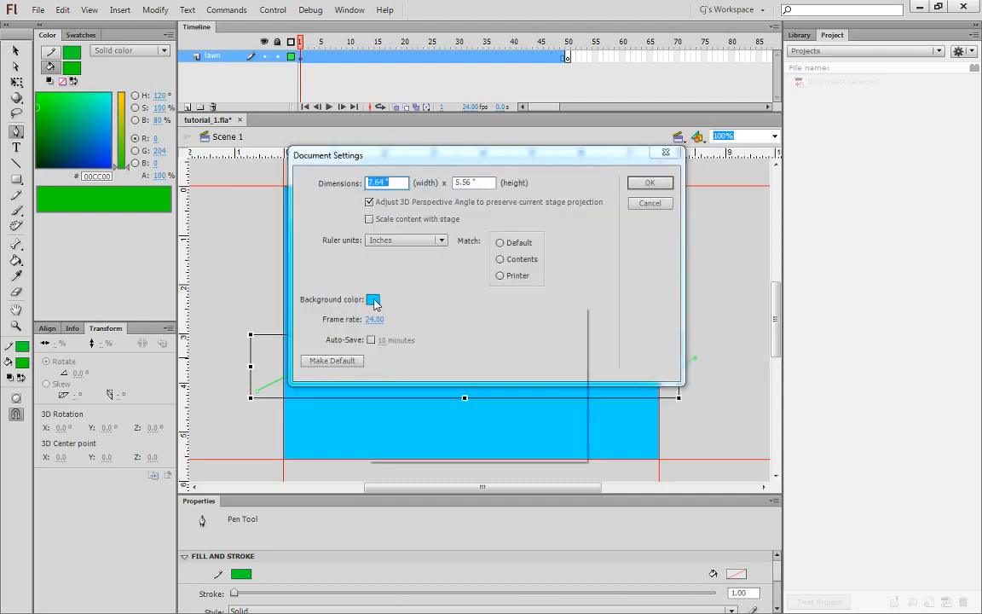
{"action": "left_click", "coordinate": [373, 298]}
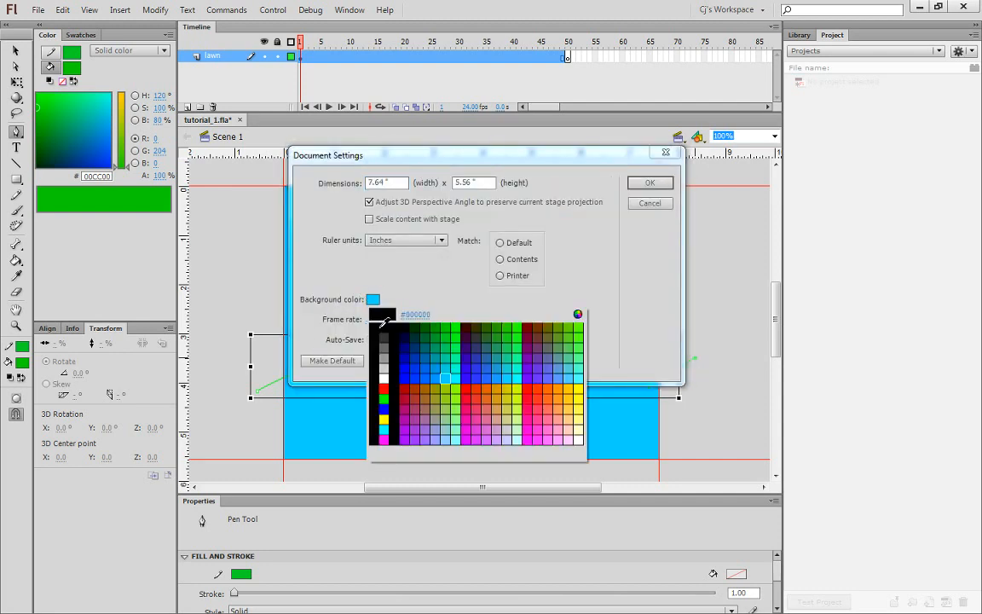
{"action": "left_click", "coordinate": [382, 321]}
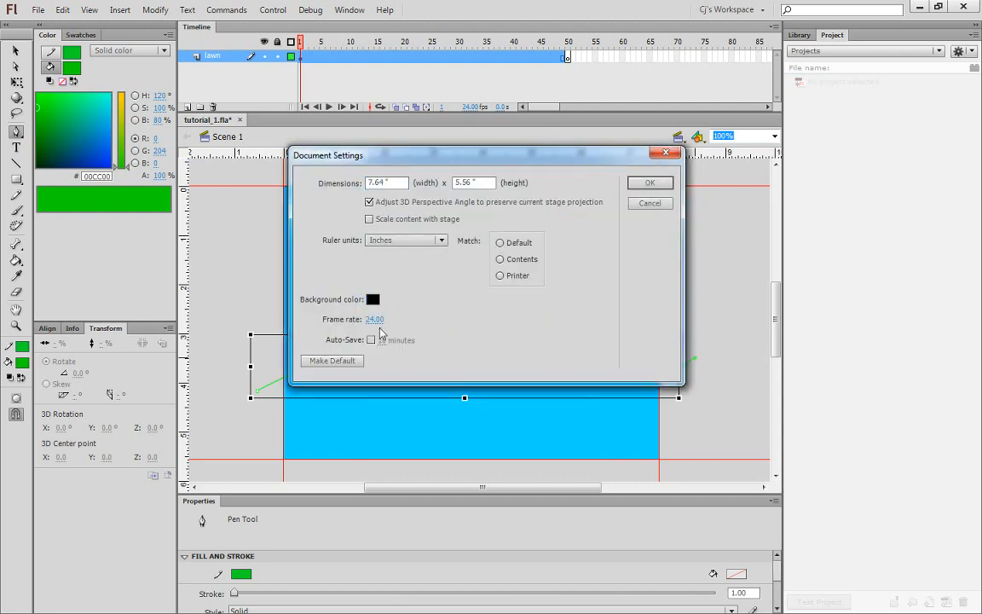
{"action": "left_click", "coordinate": [646, 183]}
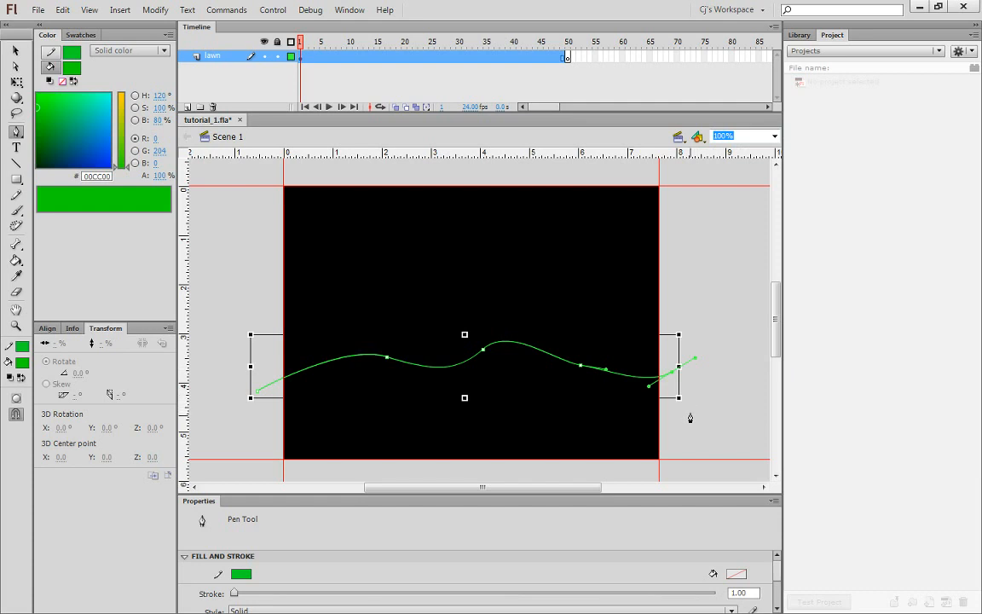
Step: Continue the lawn path down and across below the stage, closing the outline at its starting point
{"action": "left_click", "coordinate": [677, 469]}
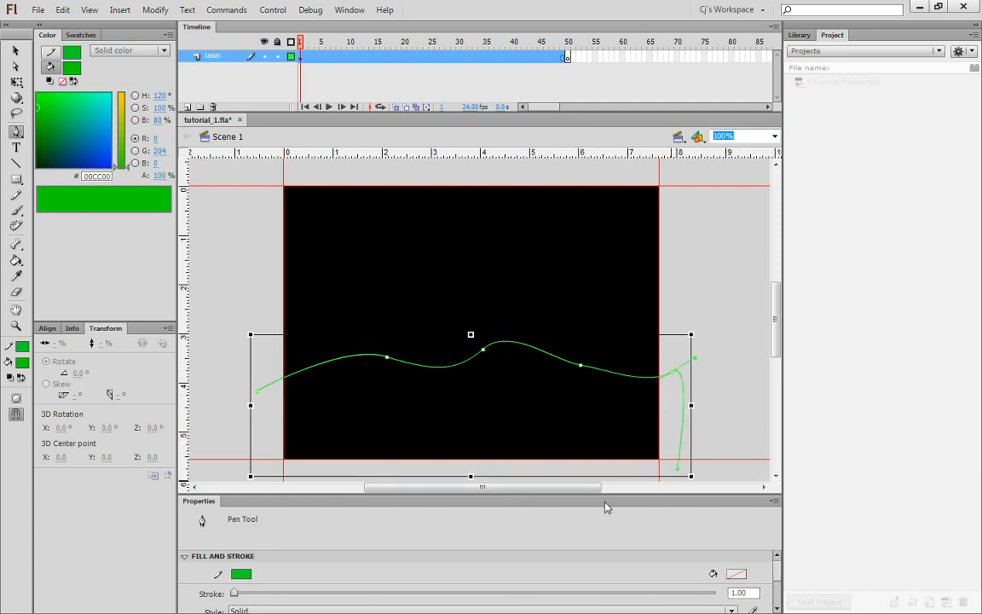
{"action": "left_click", "coordinate": [264, 471]}
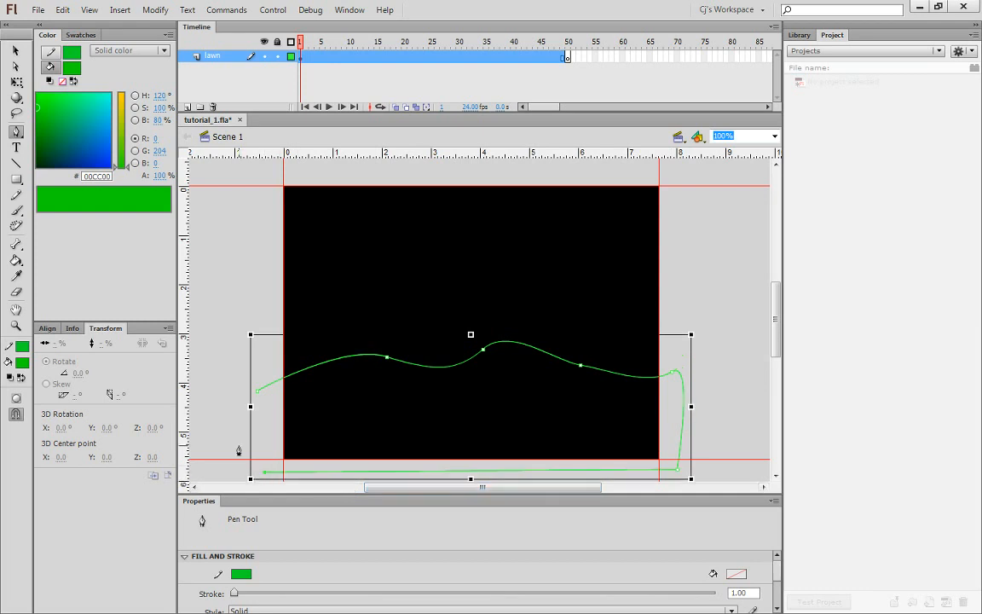
{"action": "left_click", "coordinate": [257, 396]}
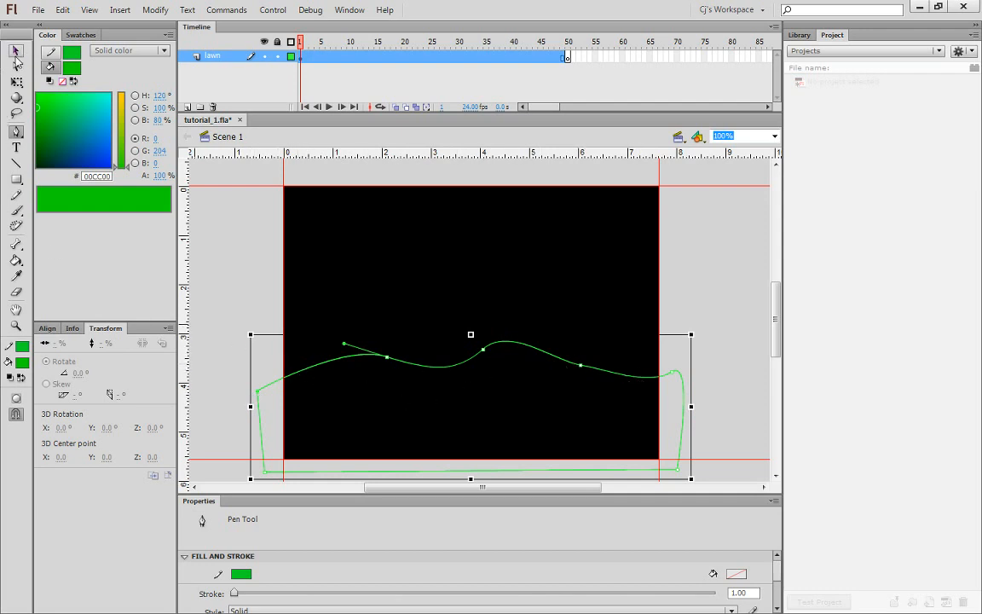
Step: Select the lawn outline with the Selection tool, and expose its anchor points with the Subselection tool
{"action": "left_click", "coordinate": [15, 51]}
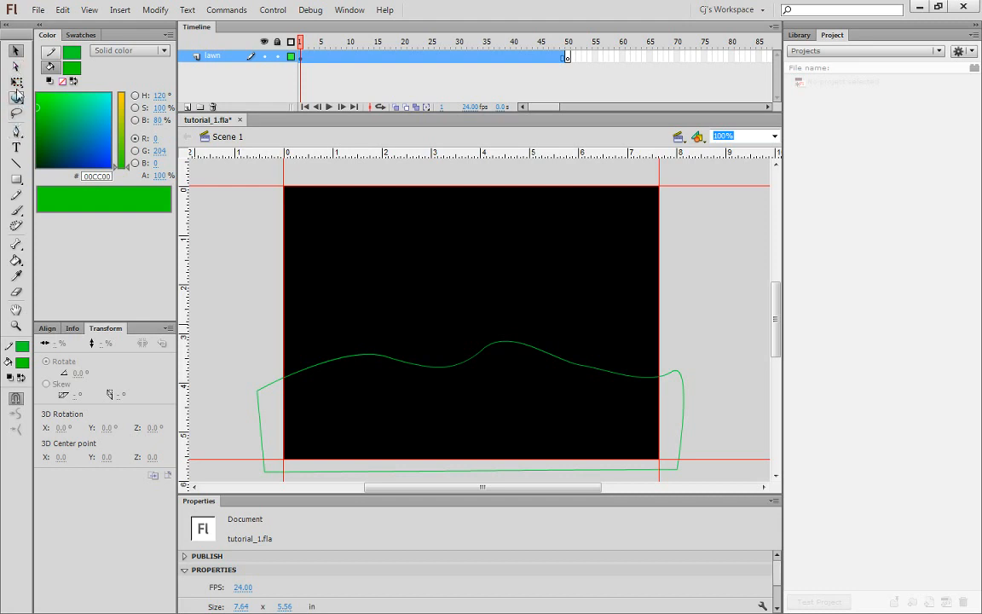
{"action": "left_click", "coordinate": [334, 365]}
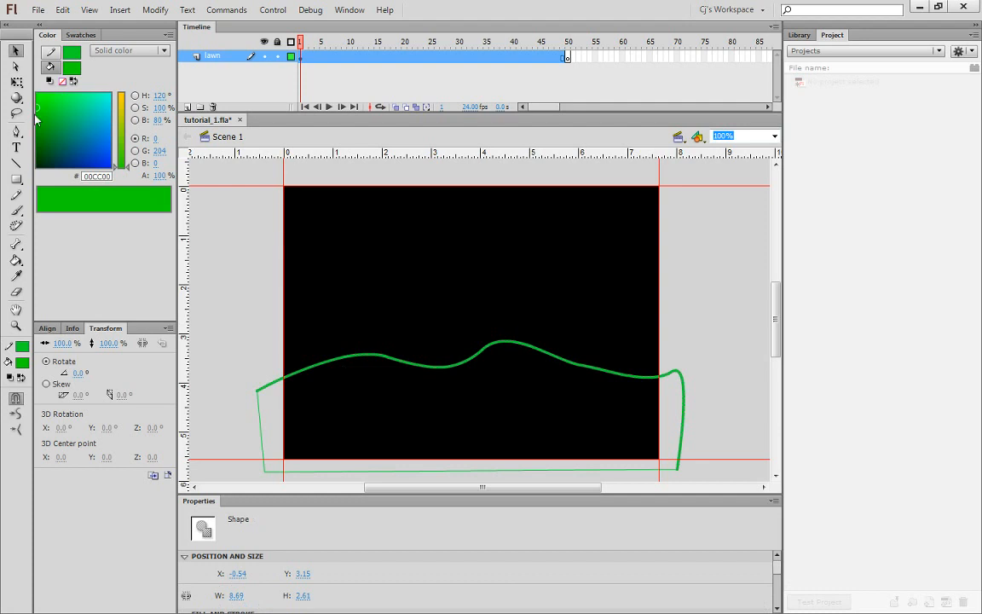
{"action": "left_click", "coordinate": [16, 67]}
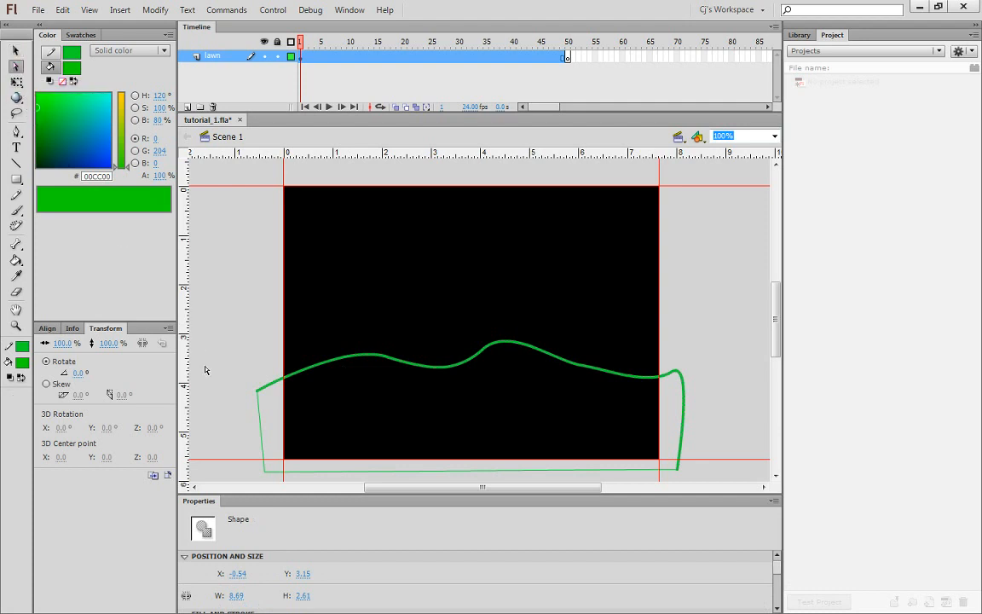
{"action": "left_click", "coordinate": [226, 381]}
{"action": "left_click", "coordinate": [267, 389]}
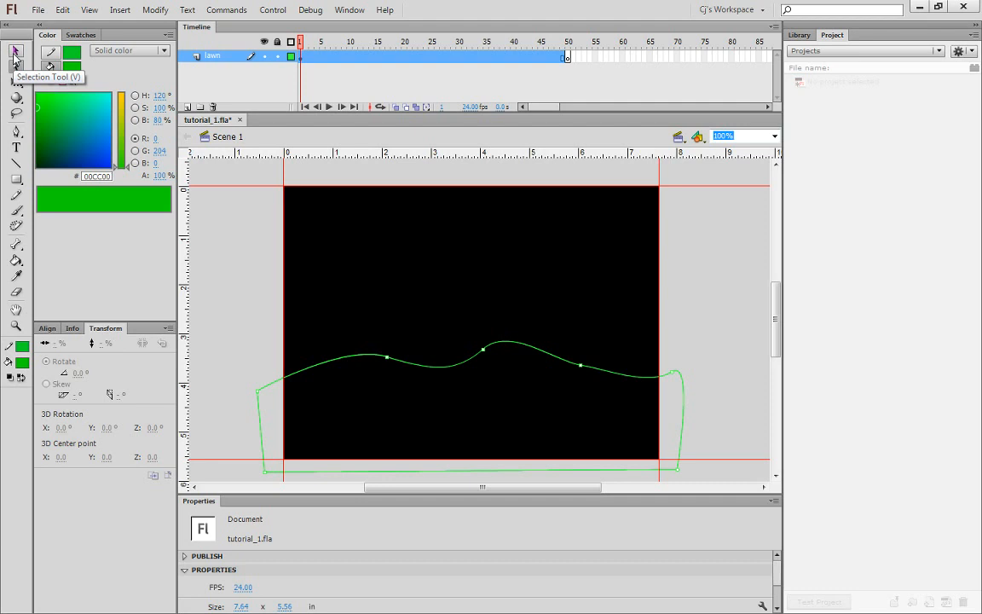
{"action": "left_click", "coordinate": [14, 56]}
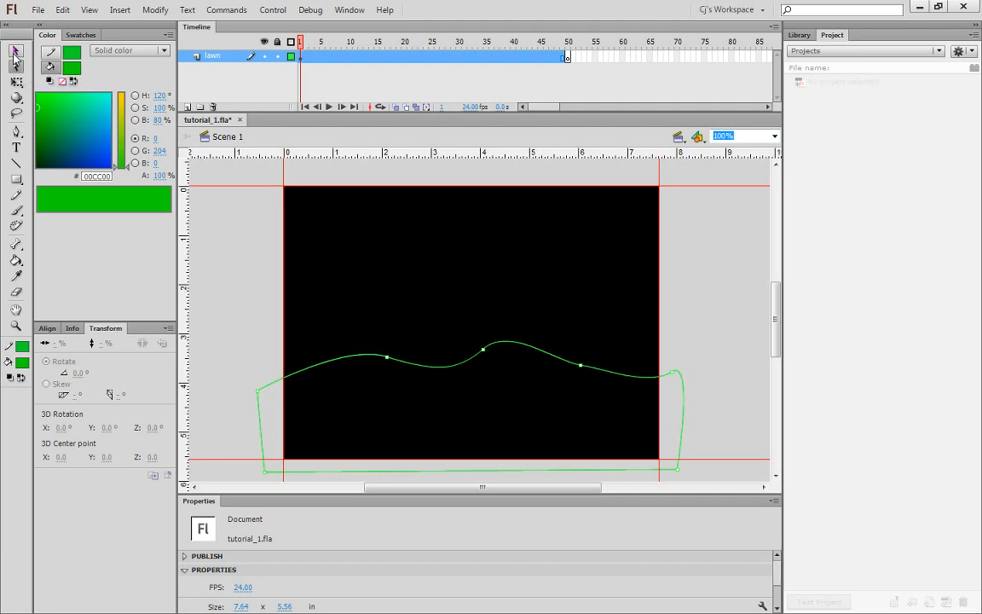
{"action": "left_click", "coordinate": [18, 66]}
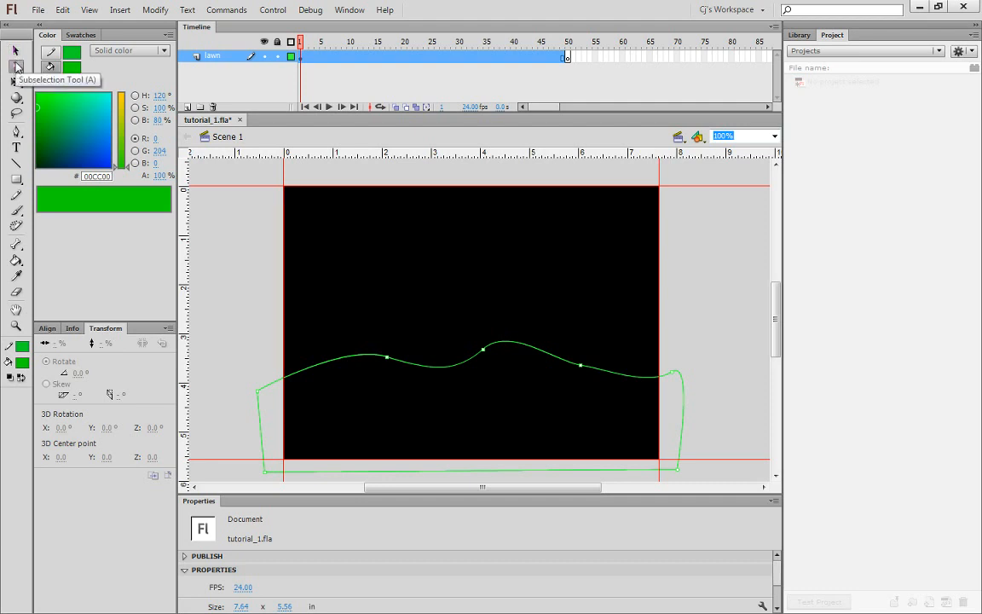
Step: Deepen the dip between the lawn's two hills by steepening the direction handles of the anchor points on both sides
{"action": "left_click", "coordinate": [387, 359]}
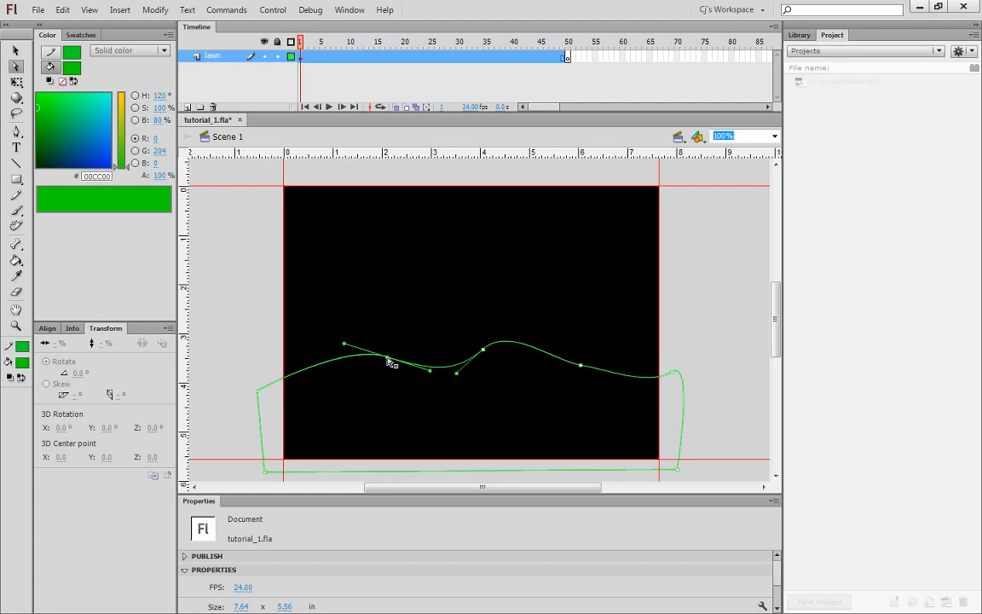
{"action": "key", "text": "ctrl+="}
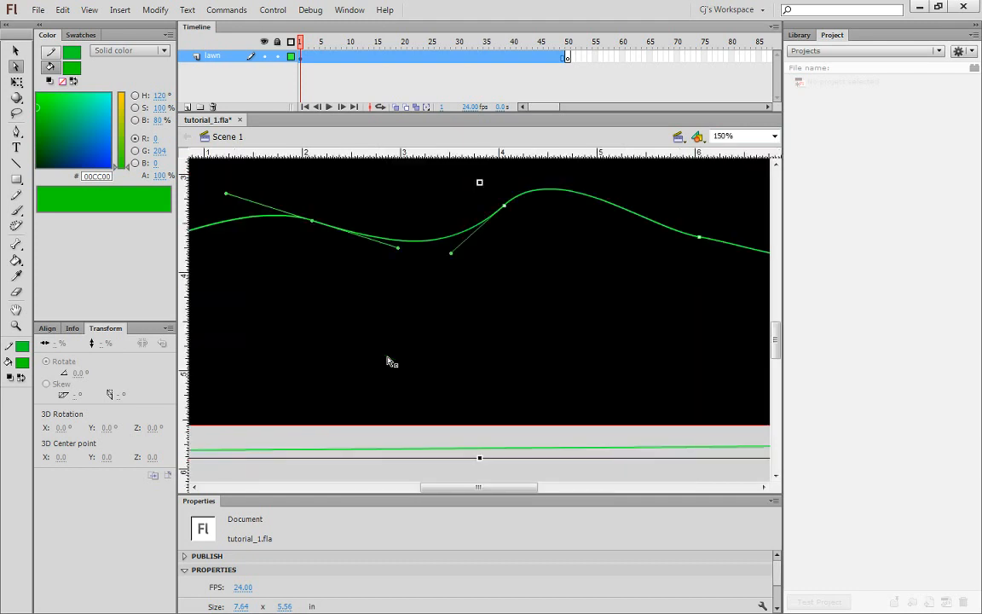
{"action": "key", "text": "space"}
{"action": "left_click_drag", "start_coordinate": [312, 313], "coordinate": [391, 334]}
{"action": "key", "text": "ctrl+minus"}
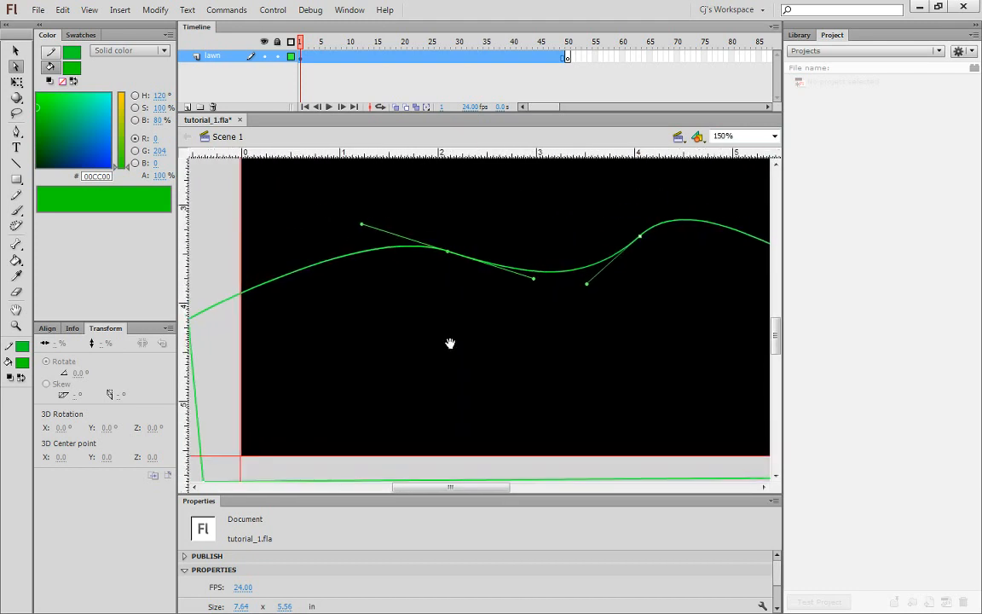
{"action": "key", "text": "ctrl+minus"}
{"action": "key", "text": "space"}
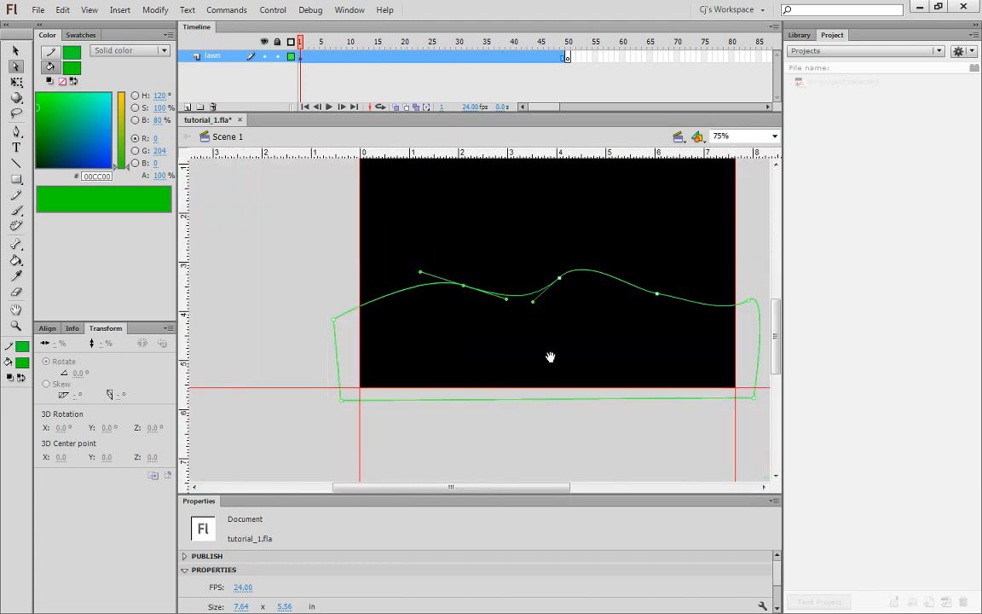
{"action": "left_click_drag", "start_coordinate": [552, 358], "coordinate": [452, 390]}
{"action": "key", "text": "ctrl+="}
{"action": "key", "text": "ctrl+="}
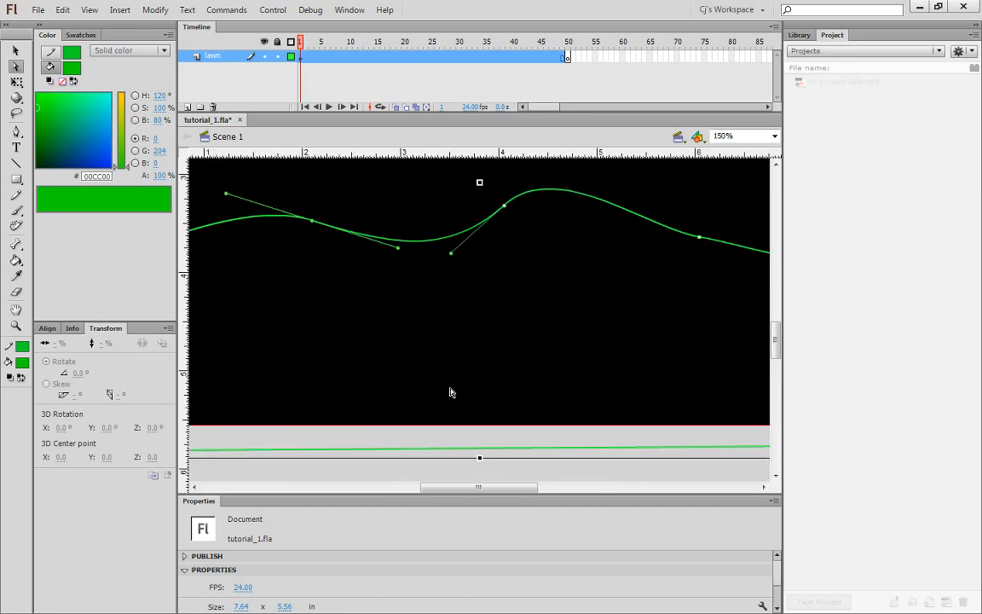
{"action": "left_click_drag", "start_coordinate": [384, 339], "coordinate": [467, 365]}
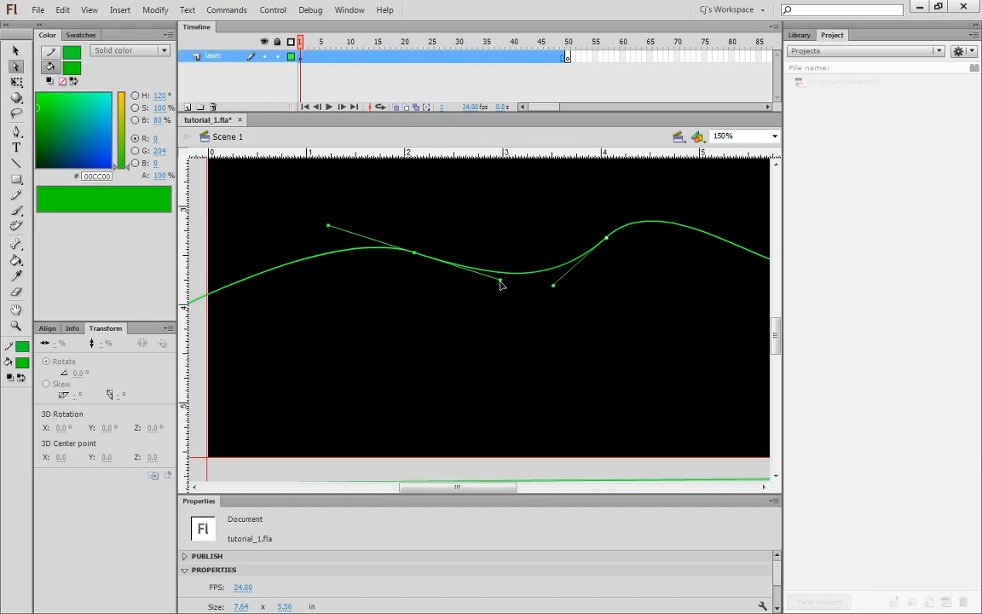
{"action": "left_click_drag", "start_coordinate": [502, 284], "coordinate": [451, 308]}
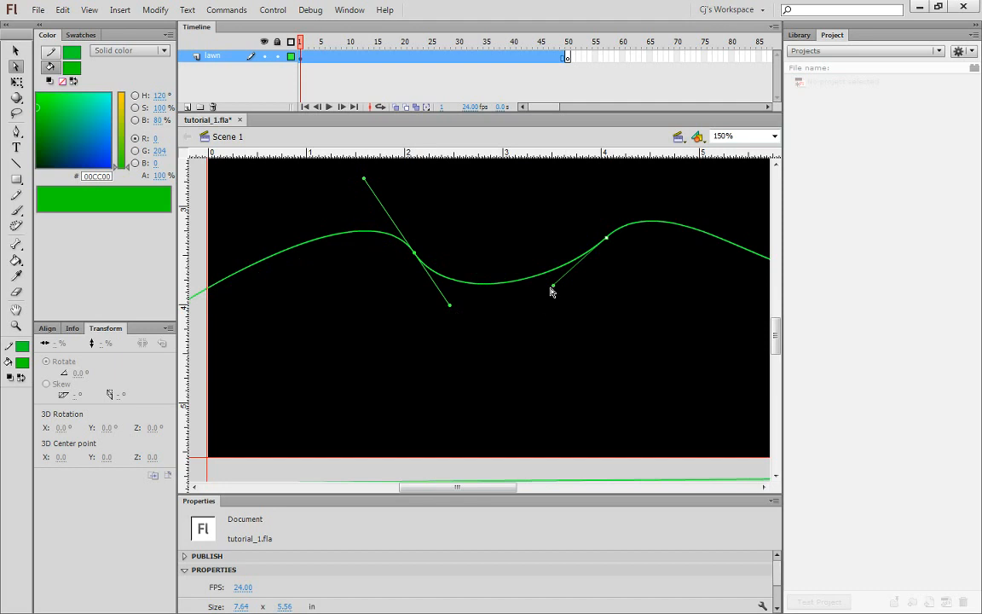
{"action": "left_click_drag", "start_coordinate": [555, 288], "coordinate": [571, 329]}
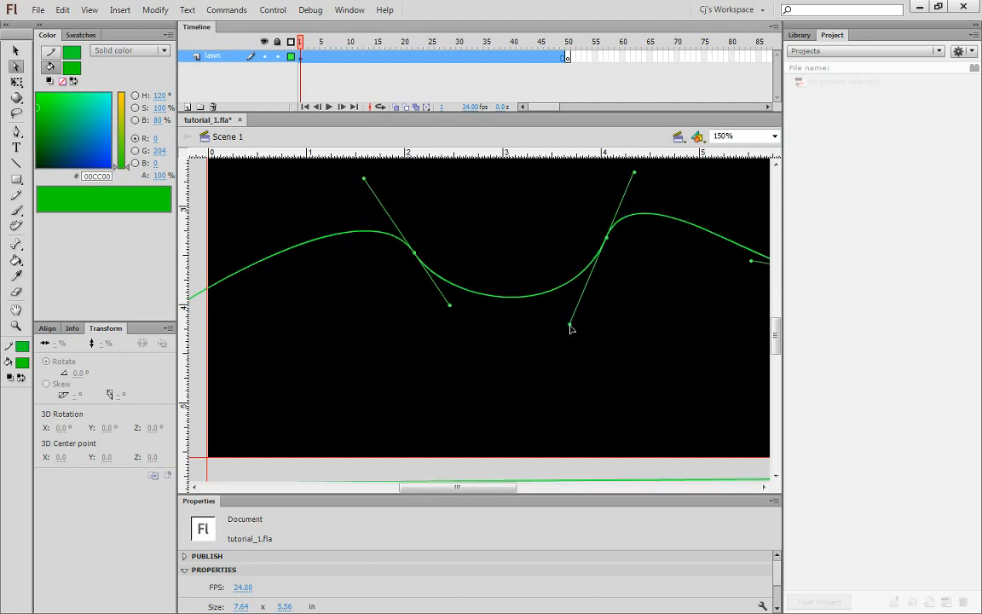
Step: Add an anchor point to the lawn outline's lower slope, just inside the stage's right edge
{"action": "left_click_drag", "start_coordinate": [673, 307], "coordinate": [612, 368]}
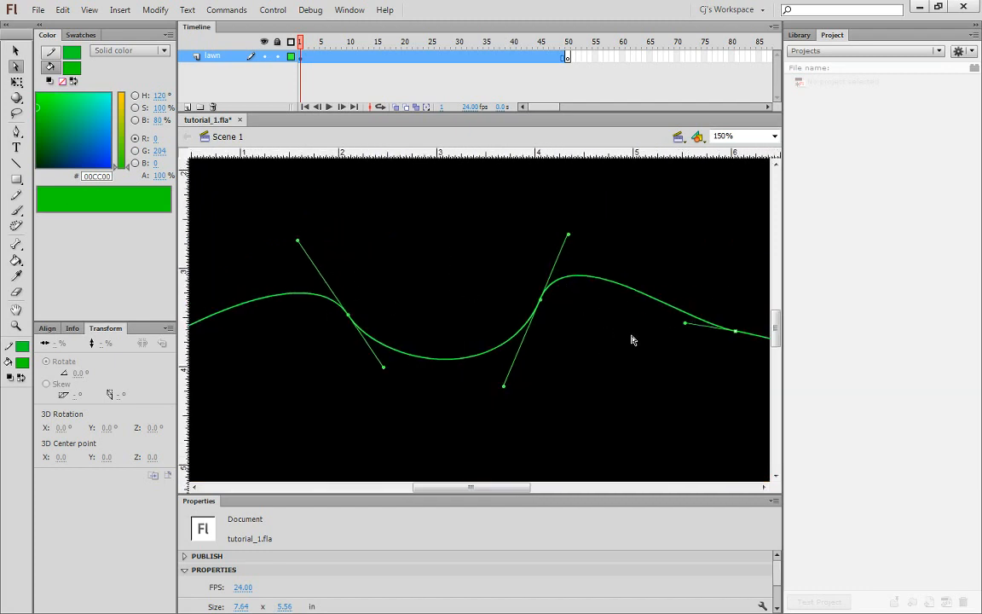
{"action": "left_click_drag", "start_coordinate": [640, 340], "coordinate": [447, 349]}
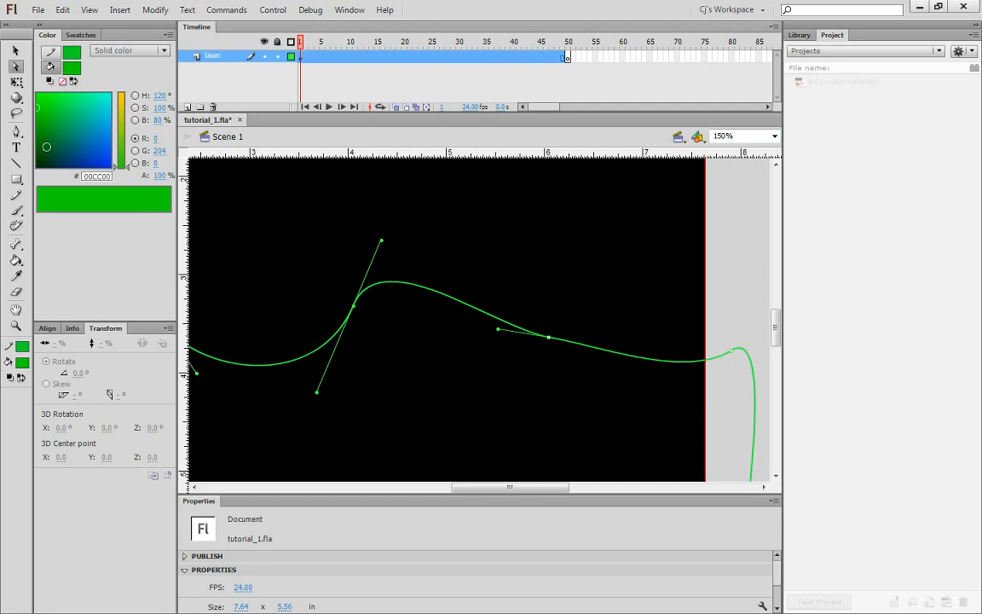
{"action": "left_click", "coordinate": [20, 135]}
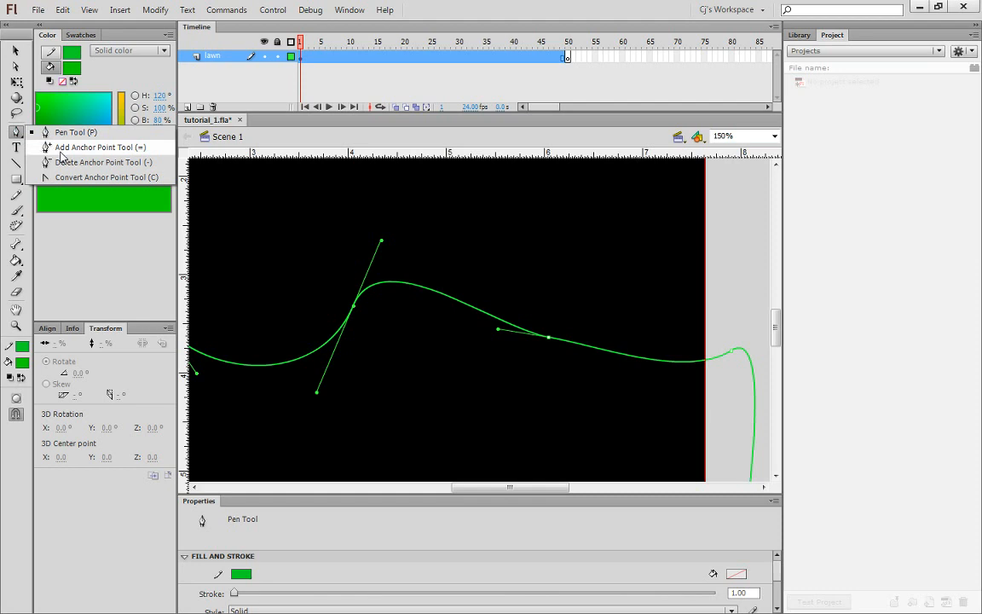
{"action": "left_click", "coordinate": [60, 152]}
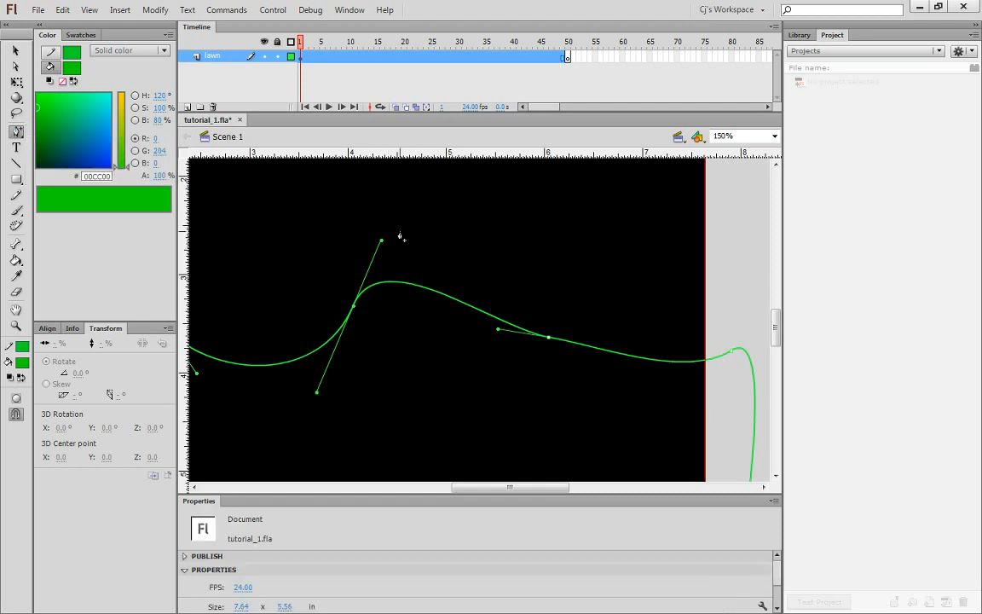
{"action": "left_click", "coordinate": [640, 360]}
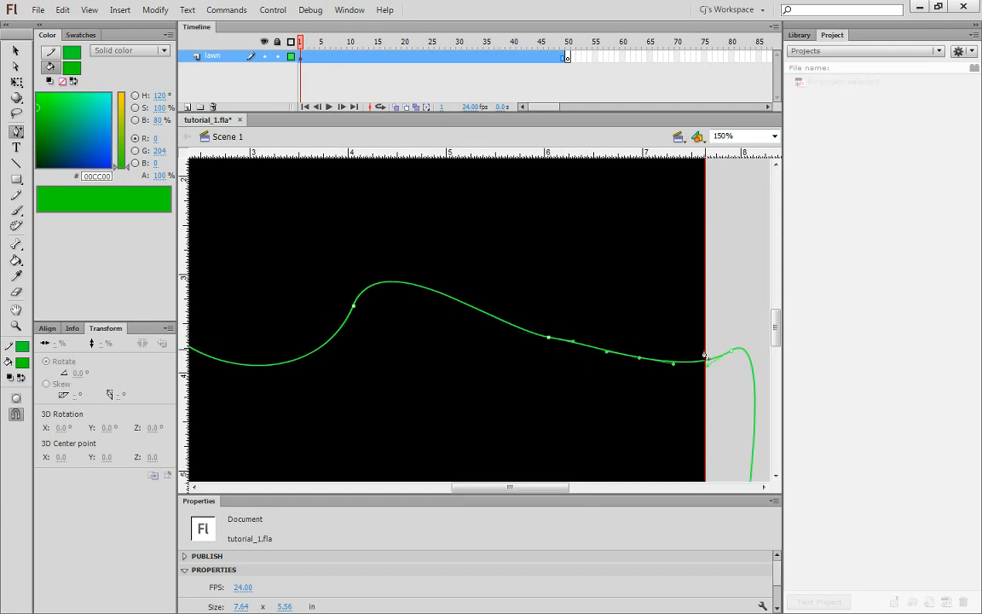
Step: Raise the new anchor point with the Subselection tool to form a hill, and shift the valley point before it to the left
{"action": "key", "text": "a"}
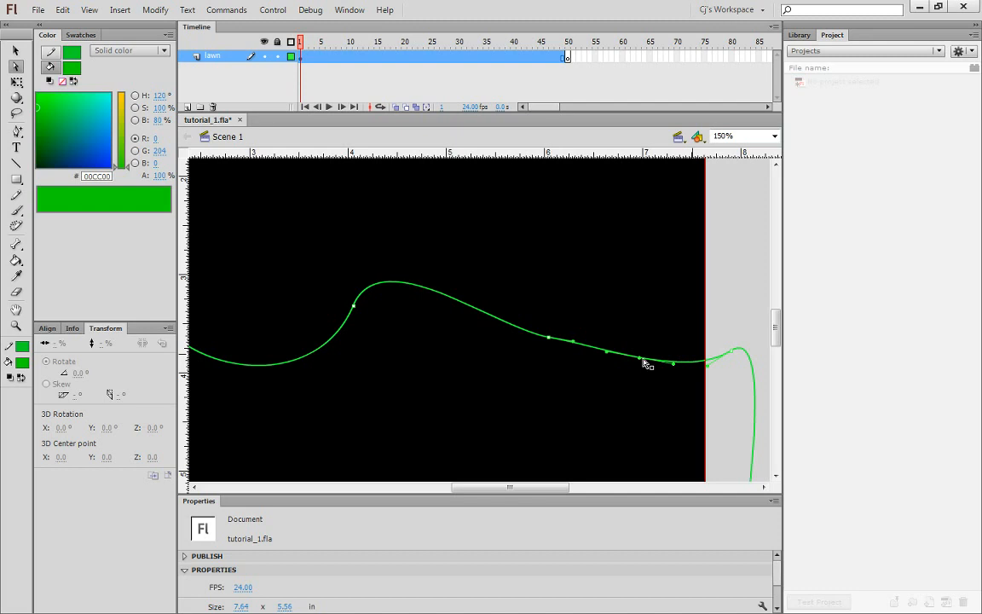
{"action": "left_click_drag", "start_coordinate": [640, 361], "coordinate": [646, 298]}
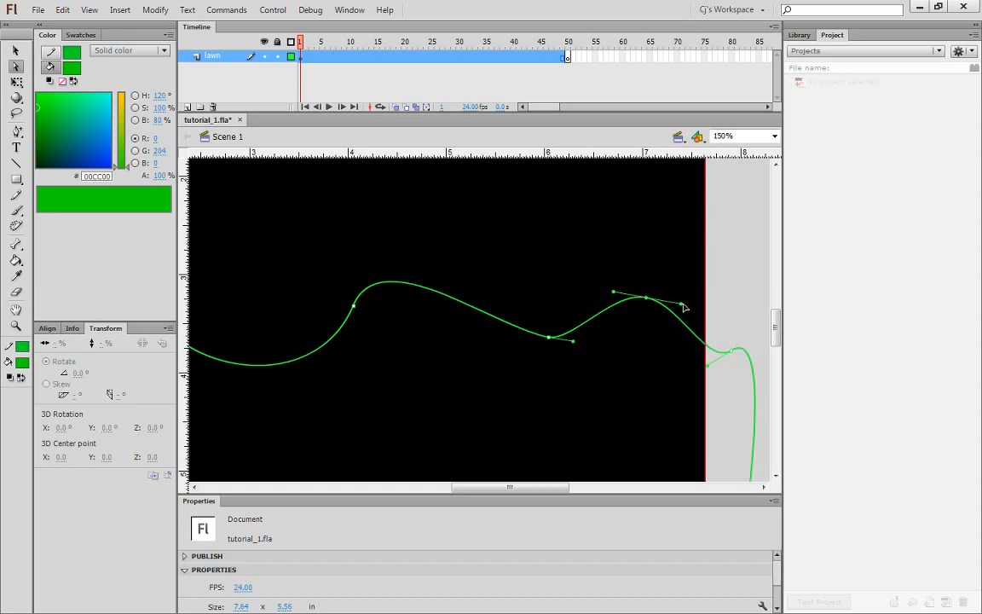
{"action": "left_click_drag", "start_coordinate": [683, 307], "coordinate": [682, 292]}
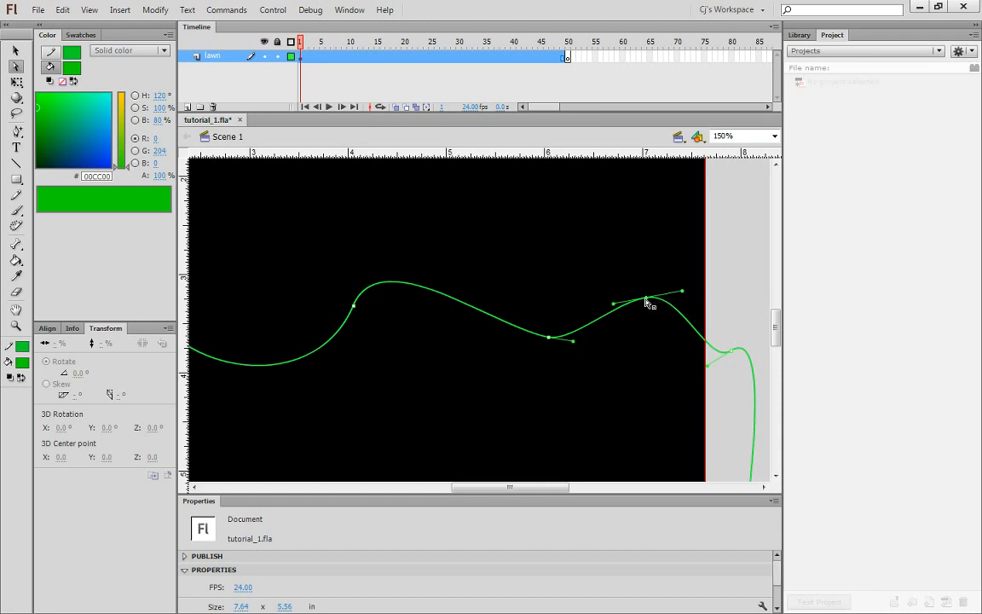
{"action": "left_click_drag", "start_coordinate": [646, 300], "coordinate": [621, 274]}
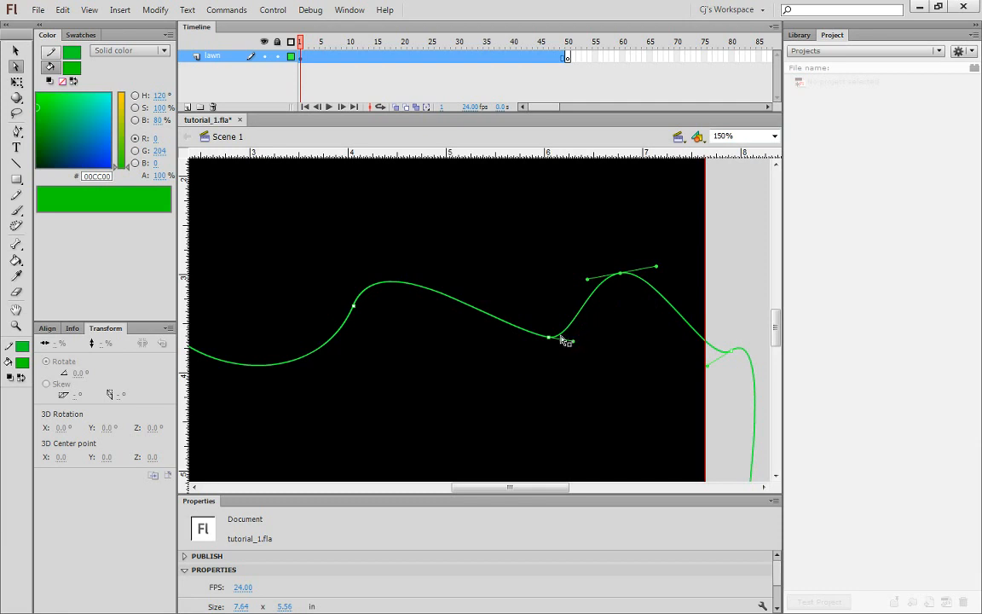
{"action": "left_click_drag", "start_coordinate": [549, 340], "coordinate": [510, 345]}
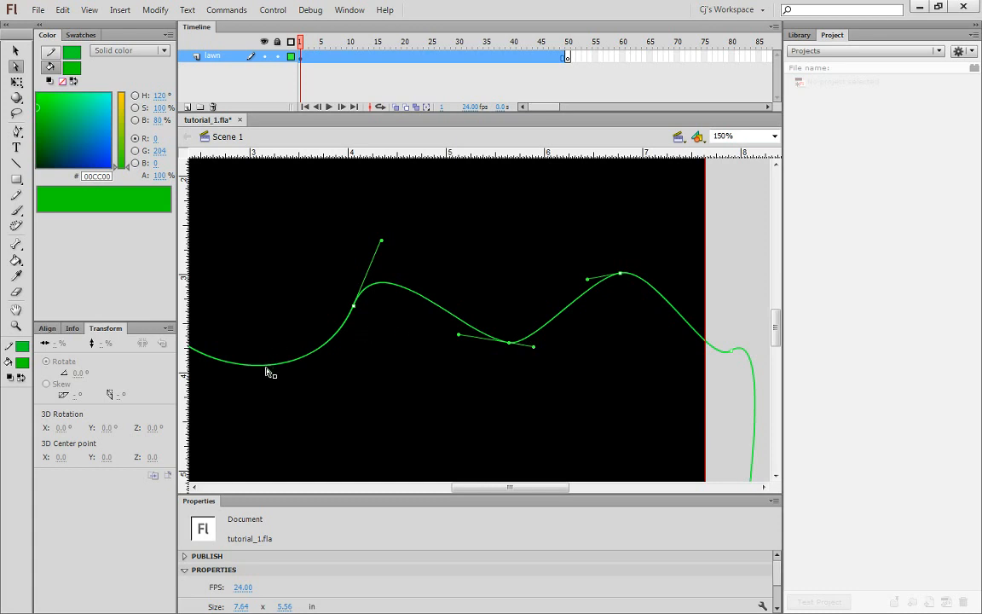
Step: Add an anchor point at the lowest part of the dip, and steepen its handle and raise it to form a small hill
{"action": "left_click", "coordinate": [16, 132]}
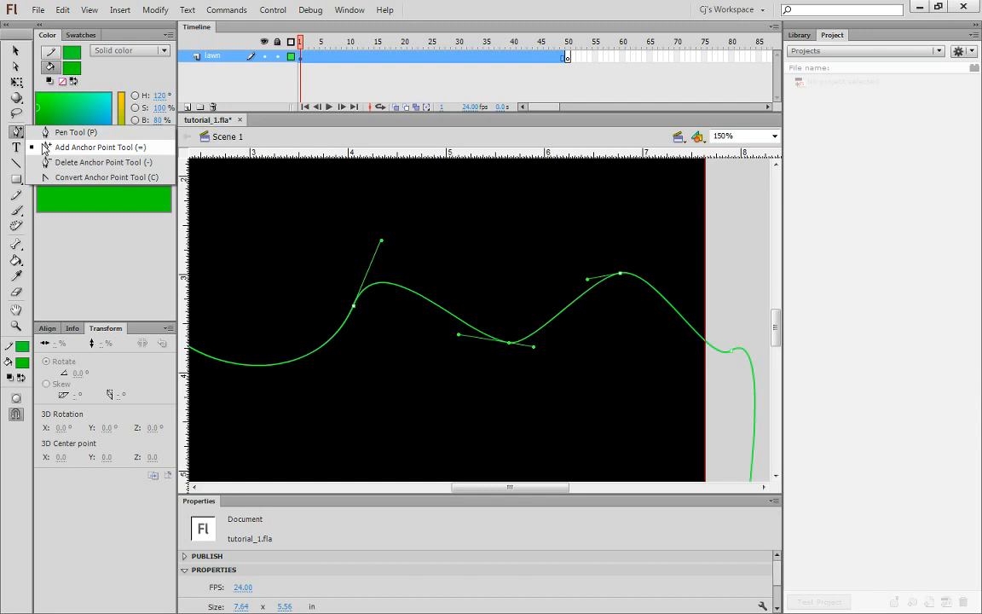
{"action": "left_click", "coordinate": [81, 150]}
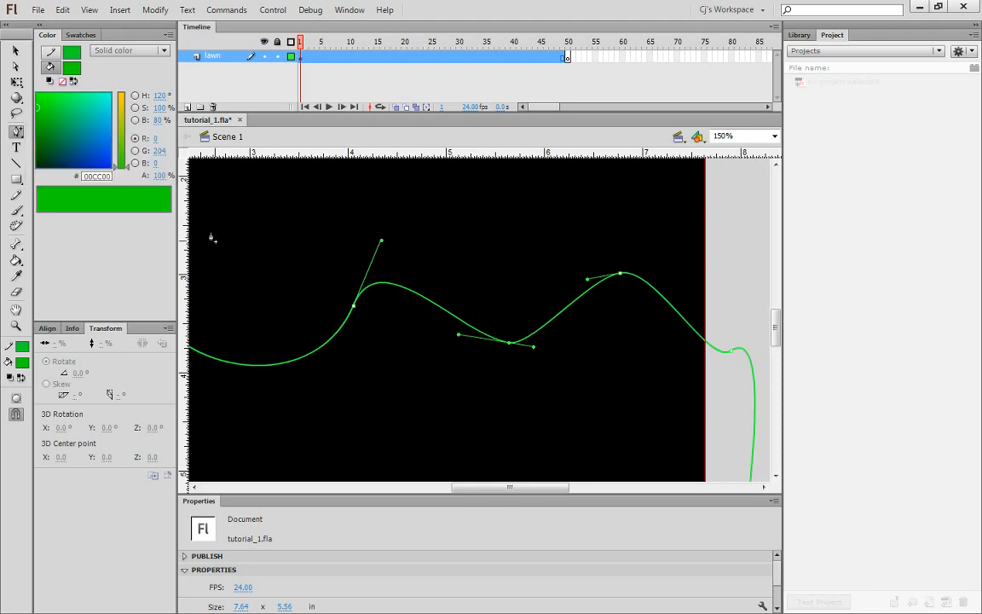
{"action": "left_click", "coordinate": [244, 366]}
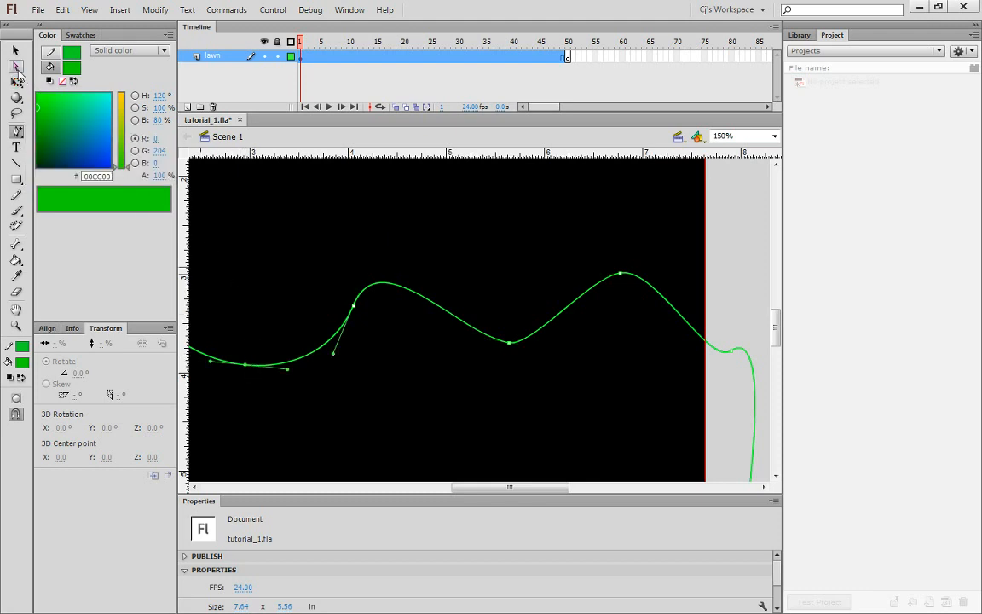
{"action": "left_click", "coordinate": [15, 66]}
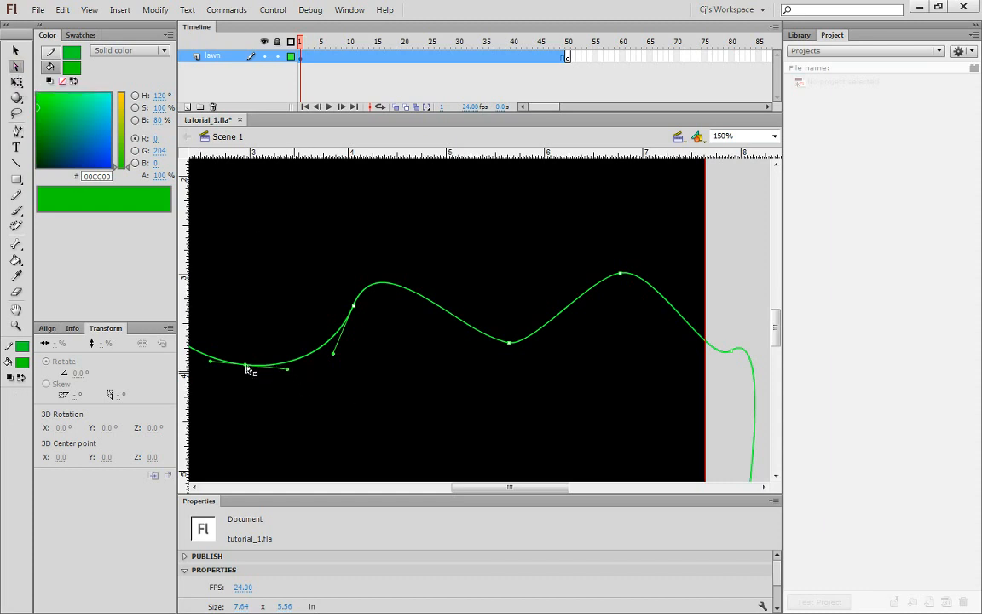
{"action": "mouse_move", "coordinate": [246, 365]}
{"action": "left_mouse_down"}
{"action": "mouse_move", "coordinate": [245, 351]}
{"action": "mouse_move", "coordinate": [243, 365]}
{"action": "left_mouse_up"}
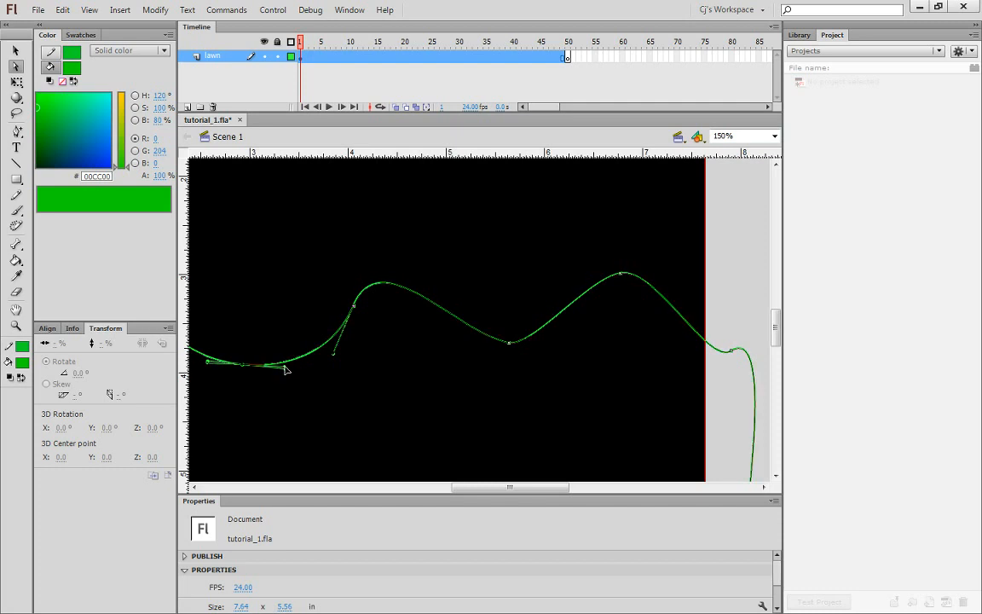
{"action": "left_click_drag", "start_coordinate": [286, 370], "coordinate": [263, 290]}
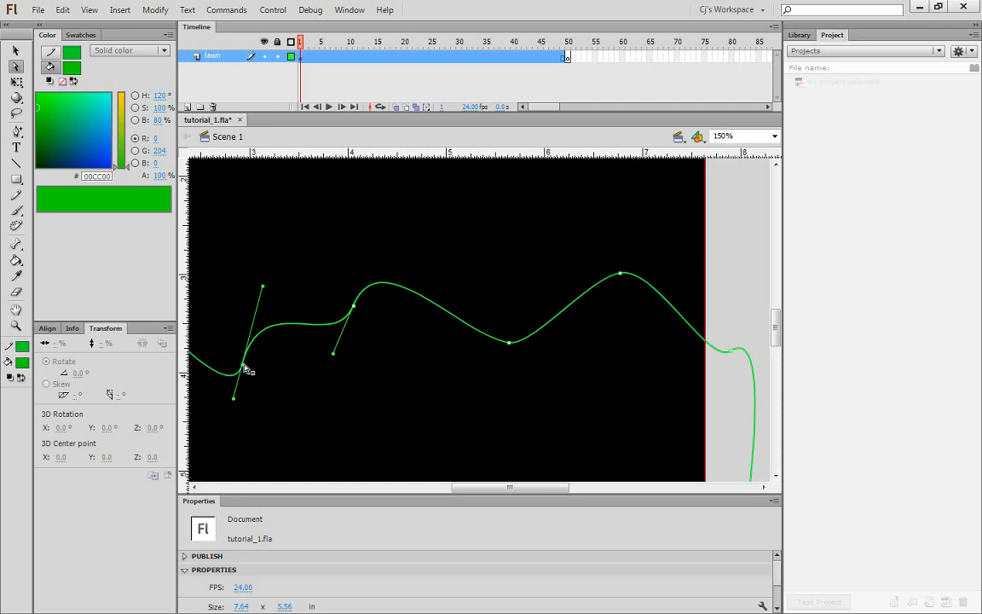
{"action": "left_click_drag", "start_coordinate": [244, 368], "coordinate": [232, 338]}
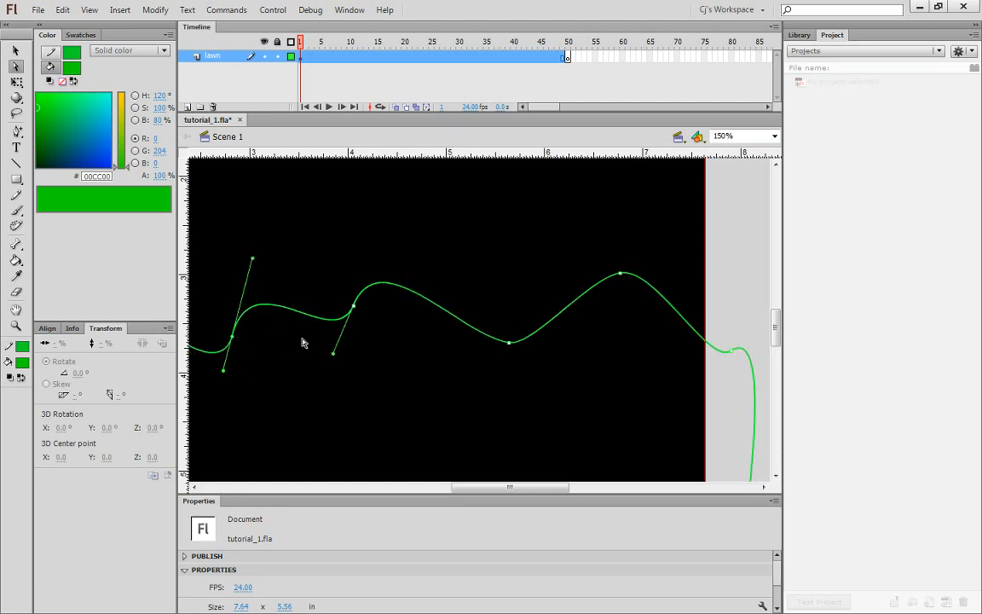
Step: Round the middle hill by repositioning its side anchor points and steepening the direction handle on its right side
{"action": "left_click", "coordinate": [355, 309]}
{"action": "left_click_drag", "start_coordinate": [354, 309], "coordinate": [348, 325]}
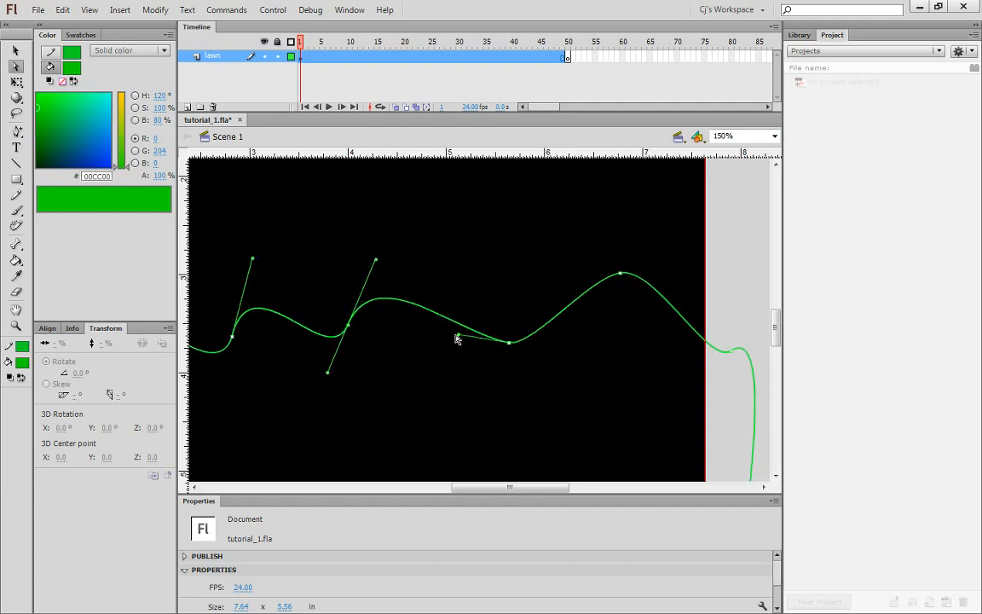
{"action": "left_click_drag", "start_coordinate": [459, 338], "coordinate": [472, 279]}
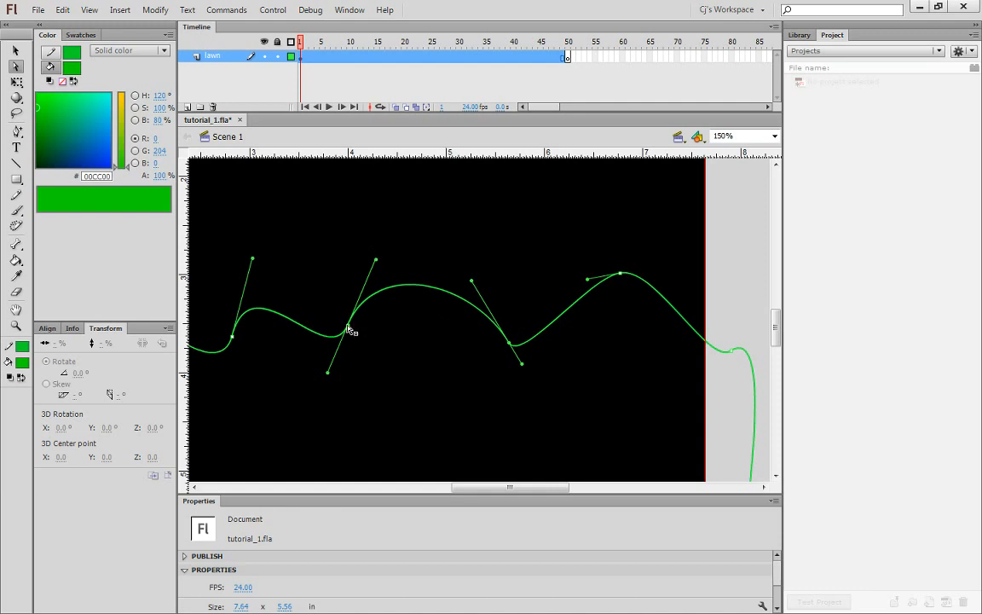
{"action": "mouse_move", "coordinate": [348, 326]}
{"action": "left_mouse_down"}
{"action": "mouse_move", "coordinate": [346, 338]}
{"action": "mouse_move", "coordinate": [368, 326]}
{"action": "mouse_move", "coordinate": [350, 321]}
{"action": "left_mouse_up"}
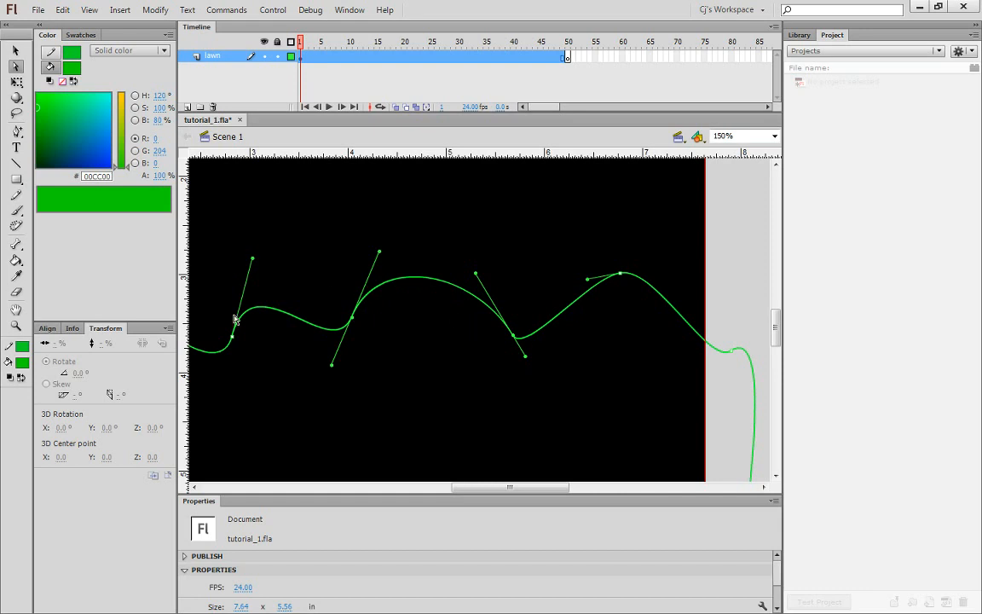
Step: Select the entire lawn outline with the Selection tool, and set the fill colour to blue (#0099CC)
{"action": "left_click", "coordinate": [15, 52]}
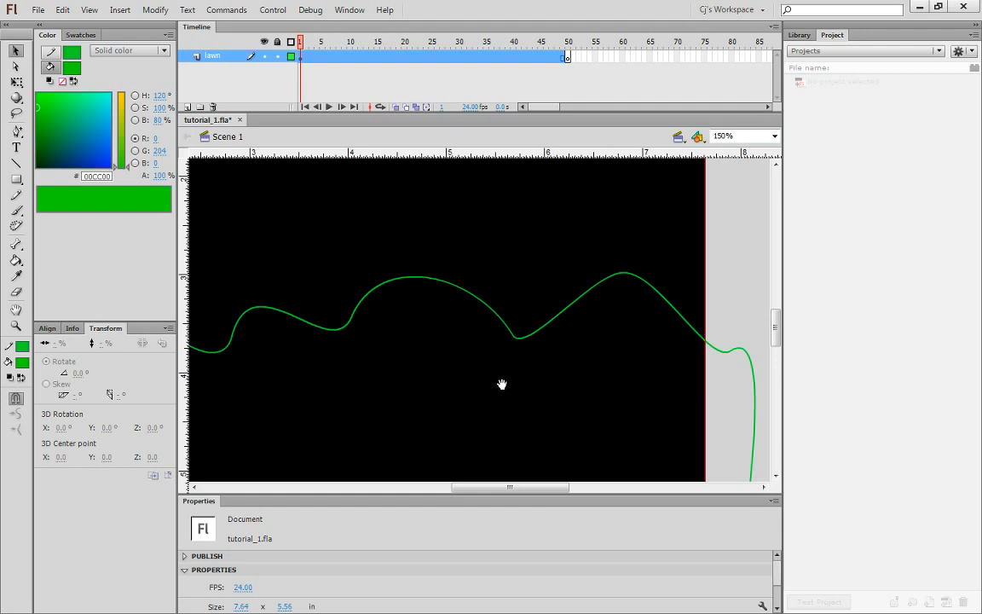
{"action": "left_click_drag", "start_coordinate": [379, 400], "coordinate": [495, 386]}
{"action": "key", "text": "ctrl+minus"}
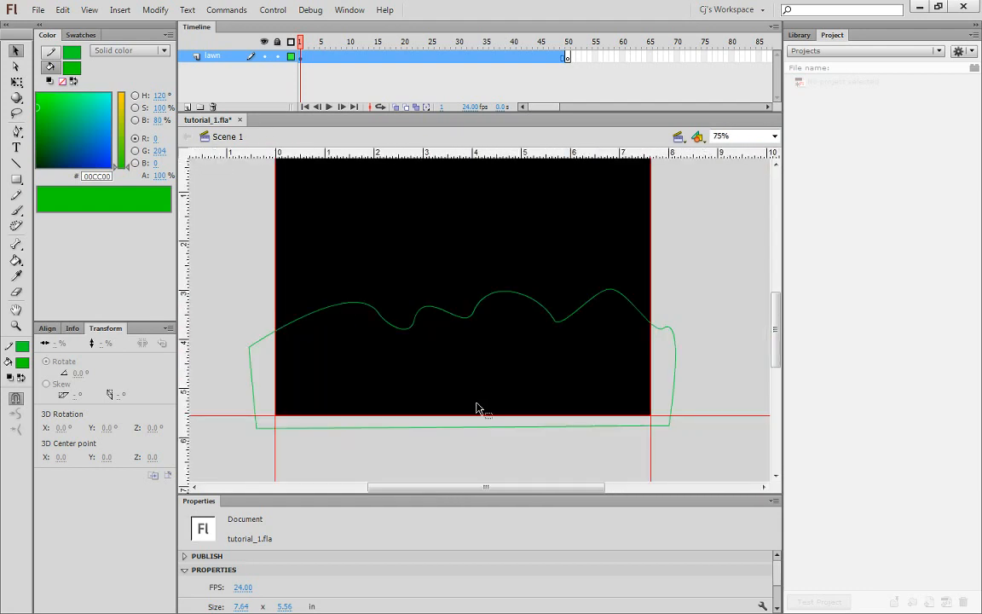
{"action": "left_click", "coordinate": [422, 310]}
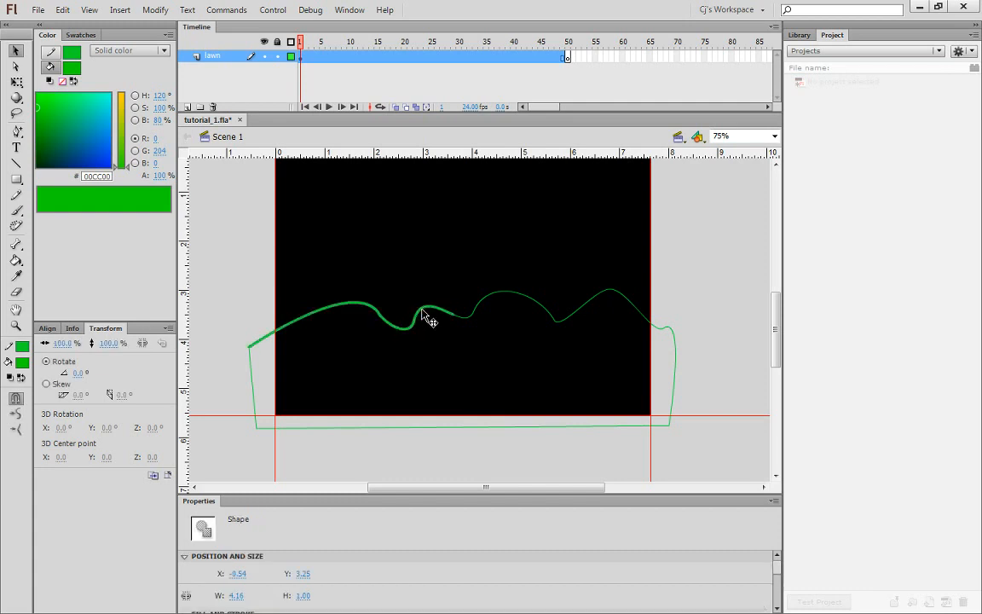
{"action": "left_click_drag", "start_coordinate": [231, 264], "coordinate": [706, 478]}
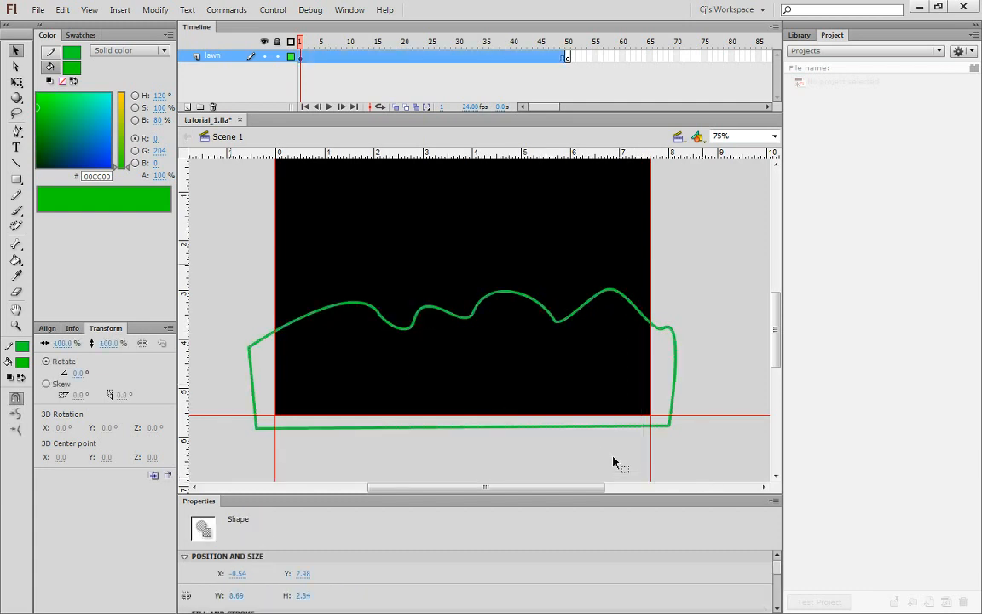
{"action": "left_click", "coordinate": [23, 363]}
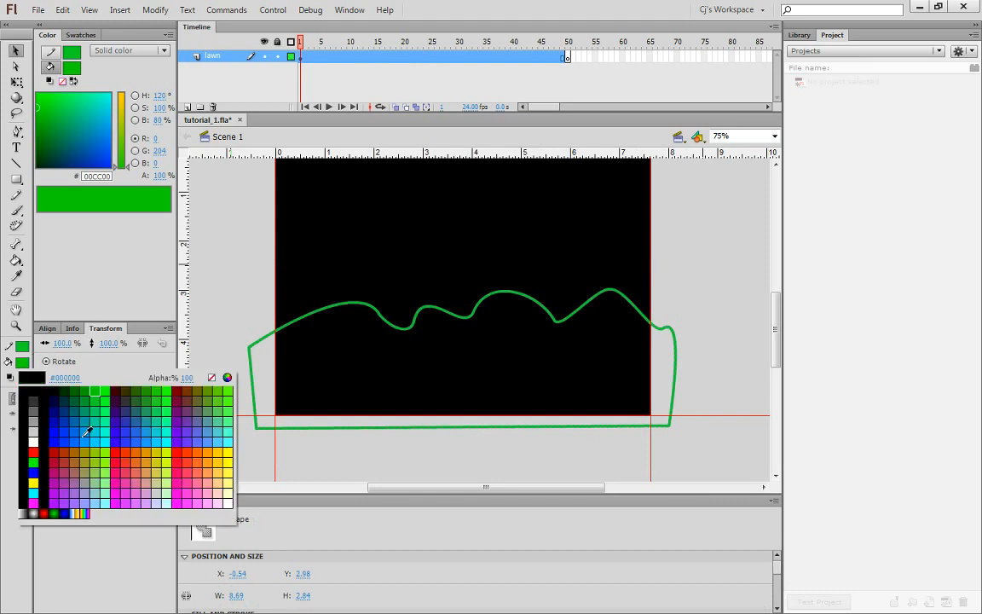
{"action": "left_click", "coordinate": [86, 432]}
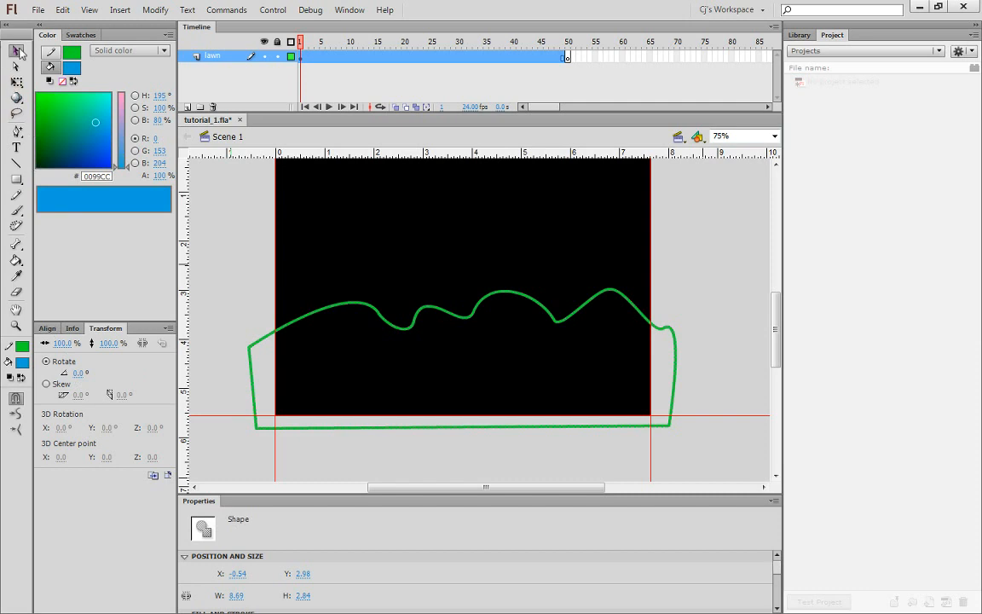
Step: Convert the selected lawn outline to a Graphic symbol named "lawn"
{"action": "left_click", "coordinate": [17, 51]}
{"action": "right_click", "coordinate": [317, 316]}
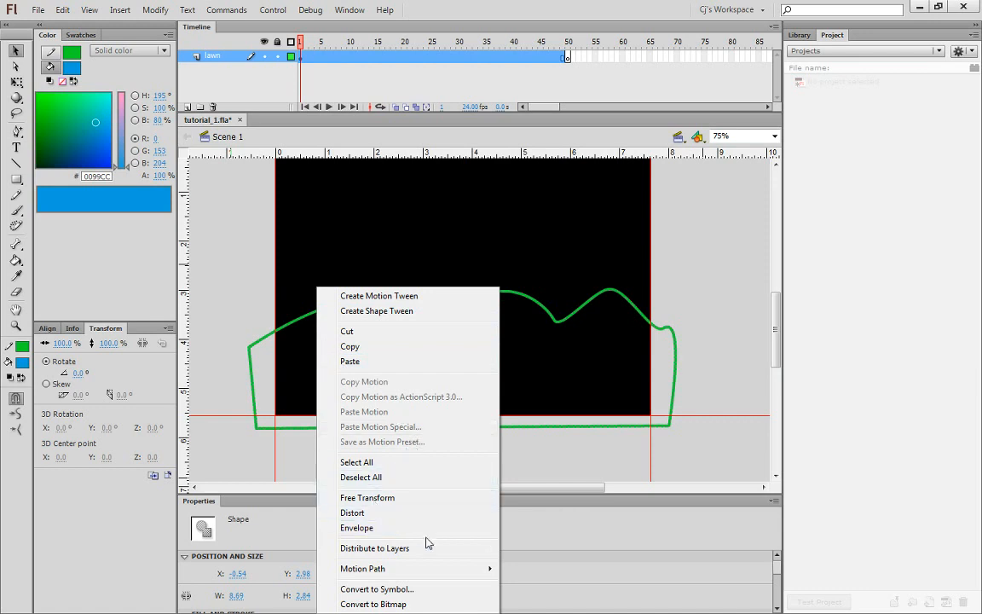
{"action": "left_click", "coordinate": [464, 592]}
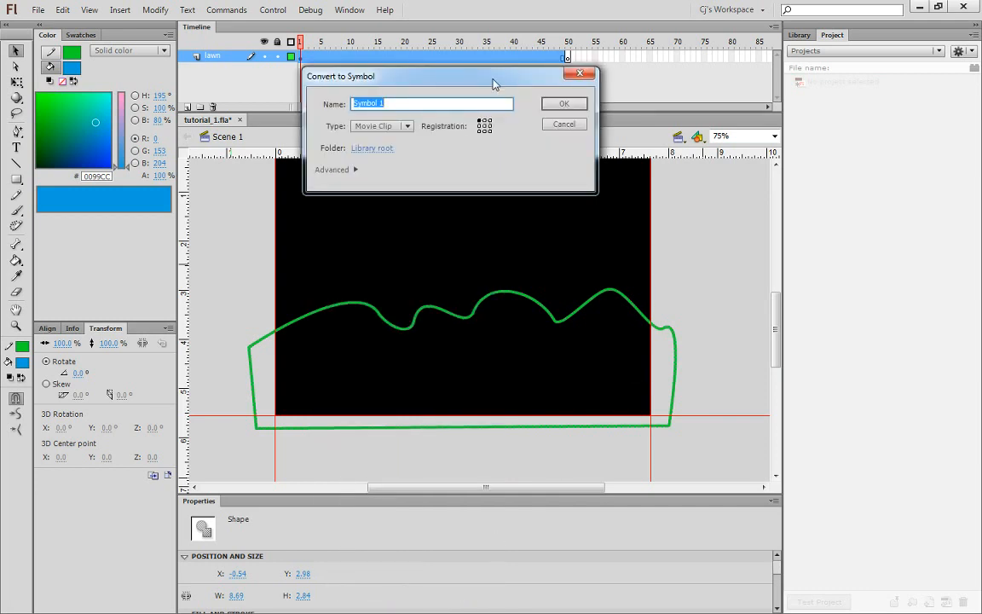
{"action": "type", "text": "lawn"}
{"action": "left_click", "coordinate": [345, 125]}
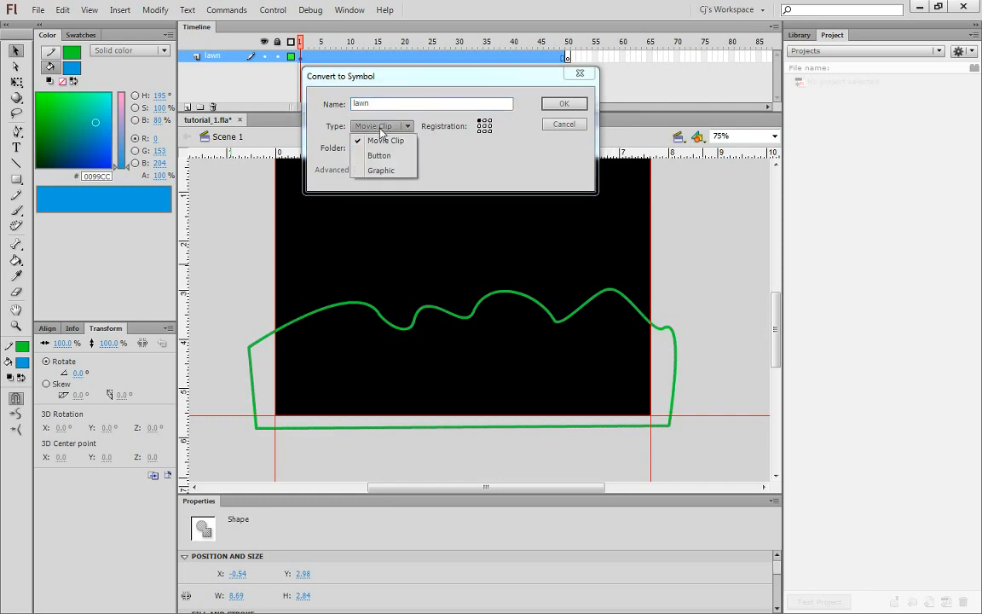
{"action": "left_click", "coordinate": [383, 175]}
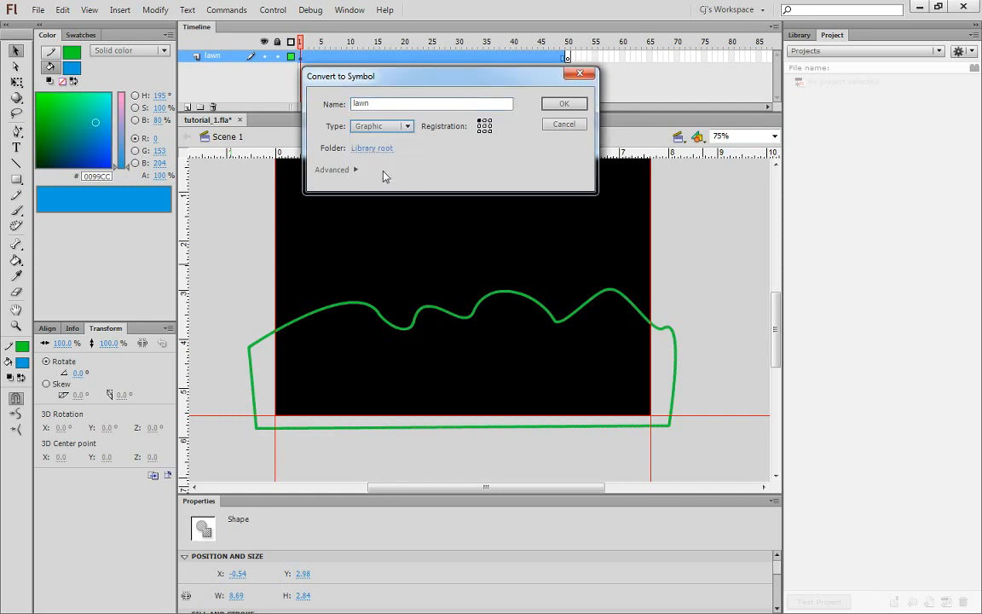
{"action": "left_click", "coordinate": [561, 105]}
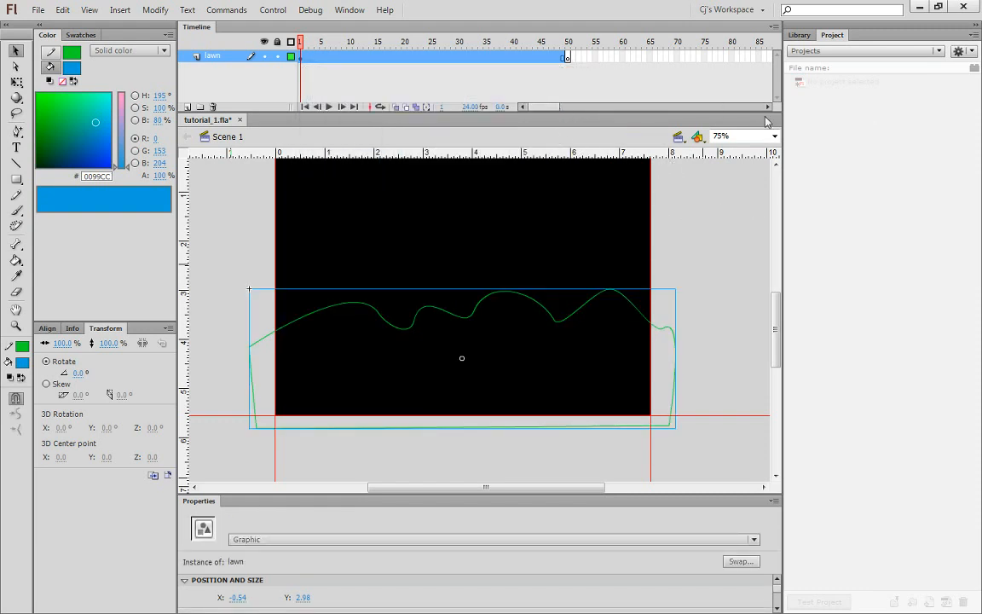
Step: Show the lawn symbol in the document's library, and save tutorial_1.fla with auto-recovery enabled and the save reminder turned off
{"action": "left_click", "coordinate": [803, 38]}
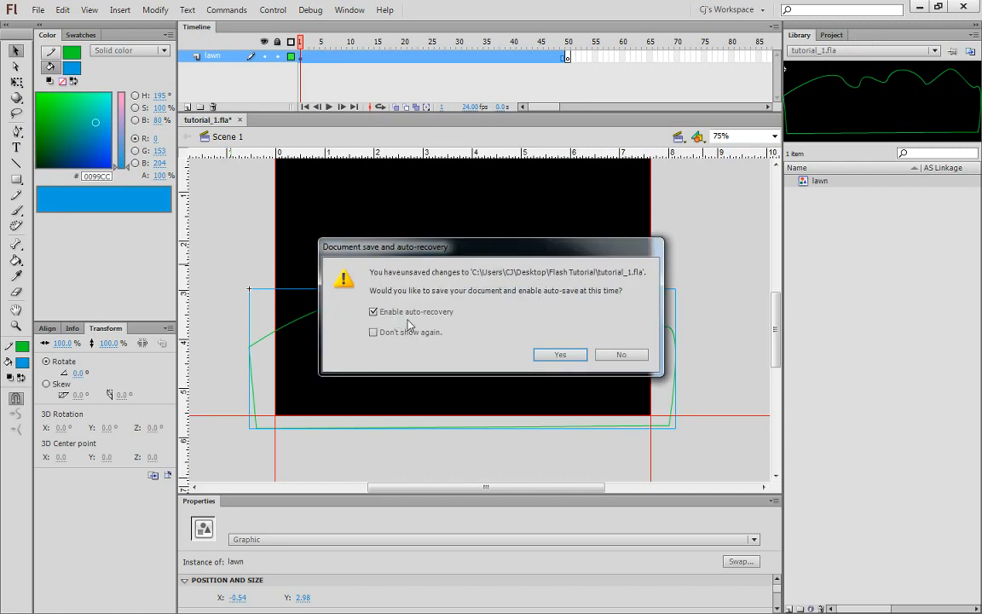
{"action": "left_click", "coordinate": [374, 332]}
{"action": "left_click", "coordinate": [577, 356]}
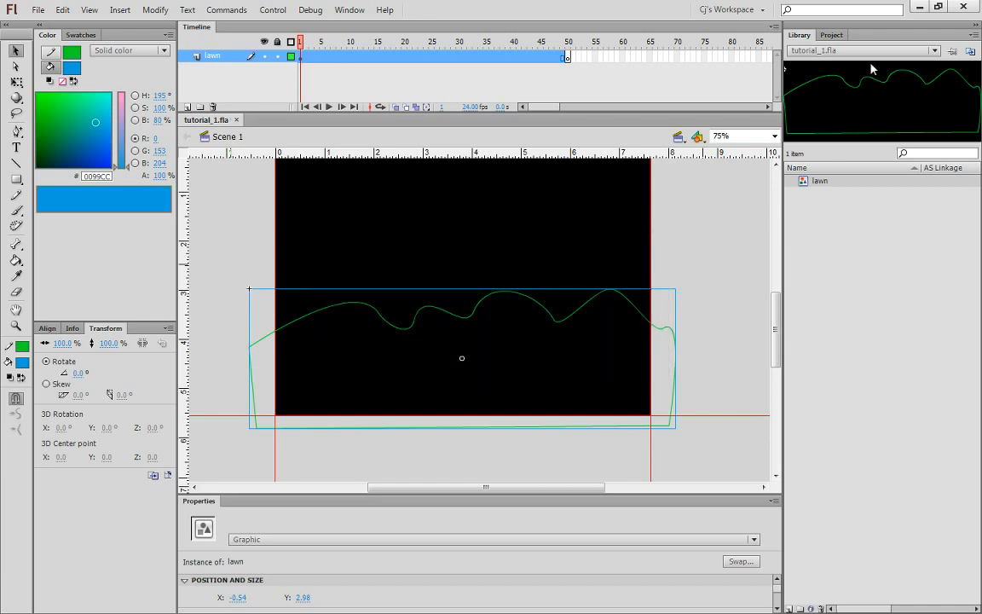
{"action": "left_click", "coordinate": [827, 51]}
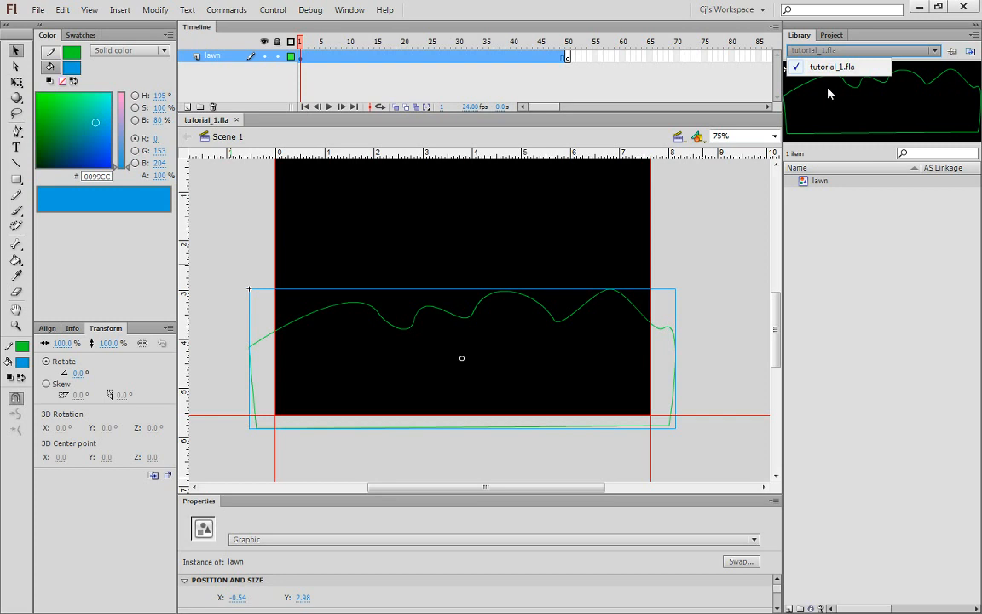
{"action": "left_click", "coordinate": [808, 186]}
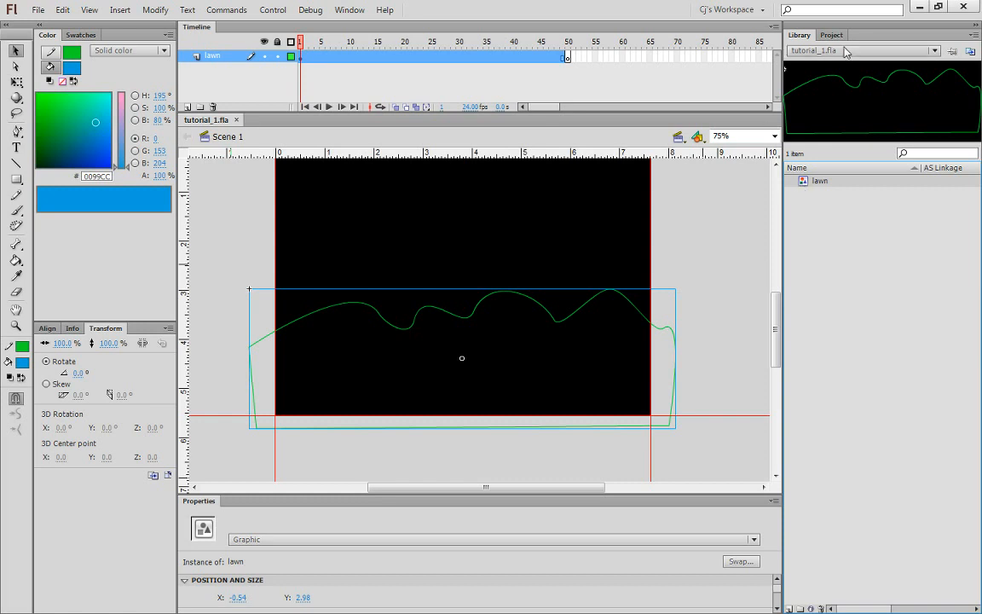
Step: Open the lawn symbol for editing and set the fill colour to turquoise (#00FFCC)
{"action": "right_click", "coordinate": [805, 187]}
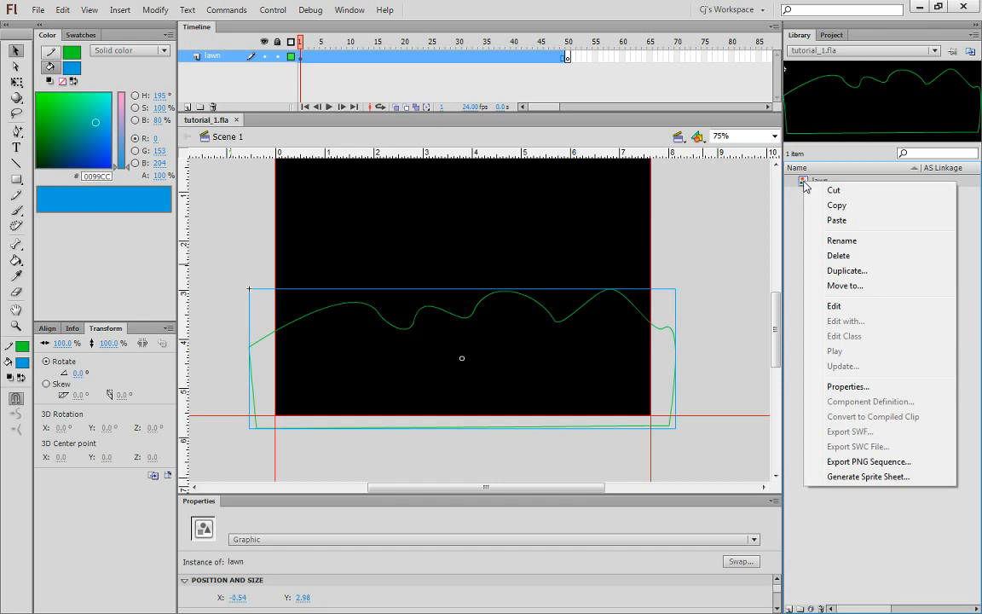
{"action": "left_click", "coordinate": [832, 306]}
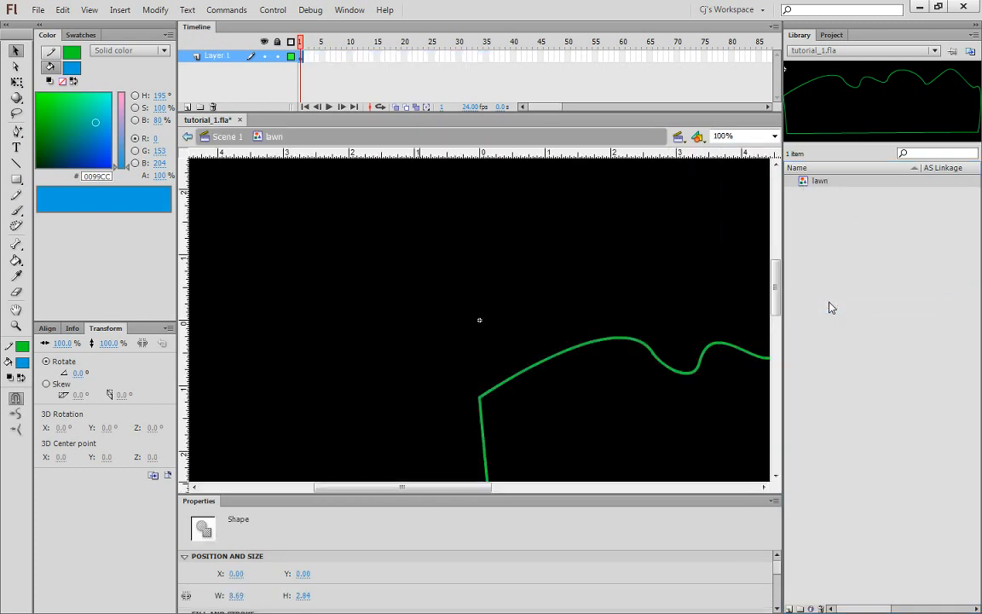
{"action": "key", "text": "ctrl+minus"}
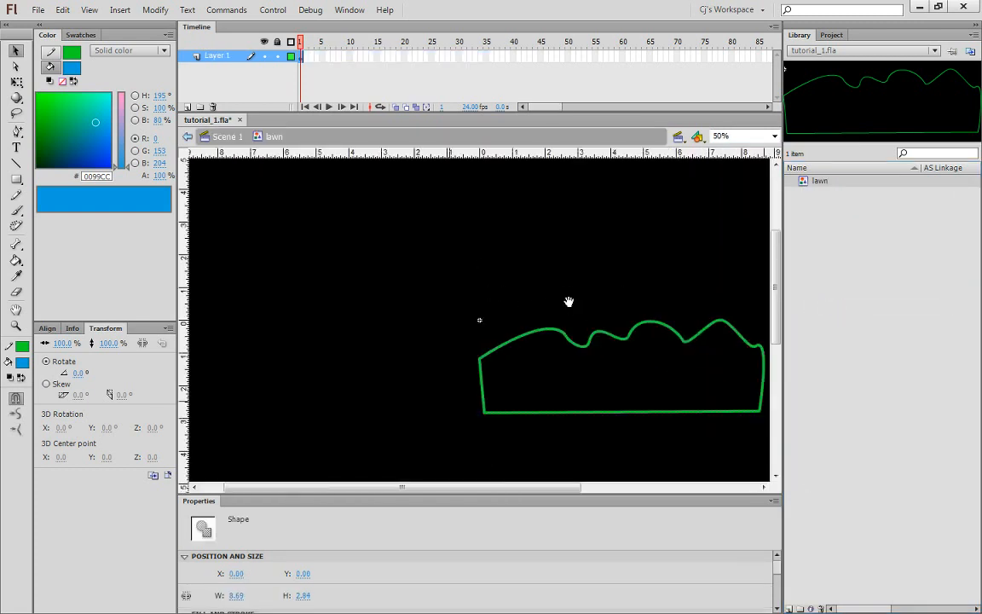
{"action": "left_click_drag", "start_coordinate": [569, 301], "coordinate": [415, 279]}
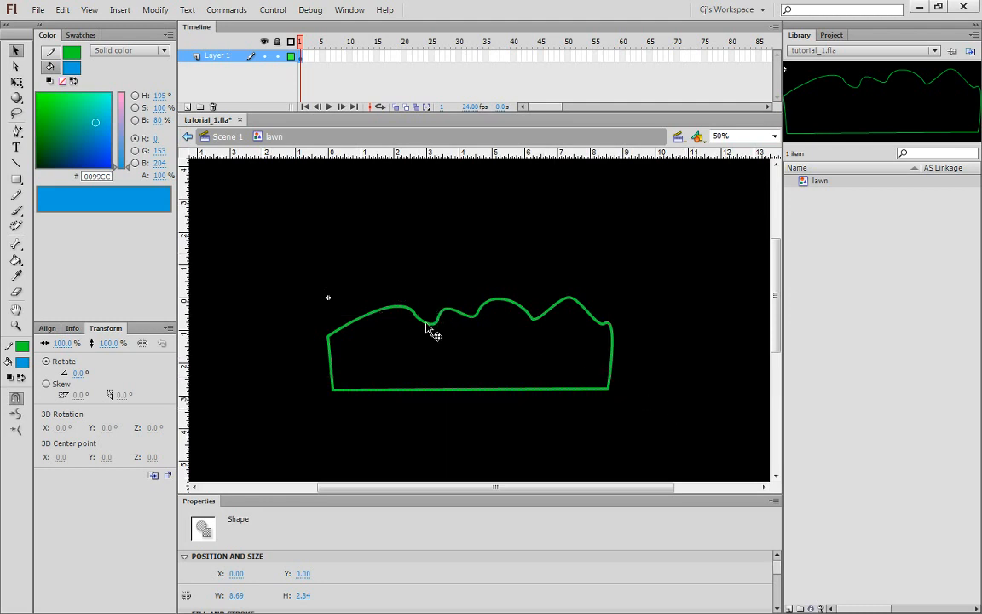
{"action": "left_click", "coordinate": [28, 363]}
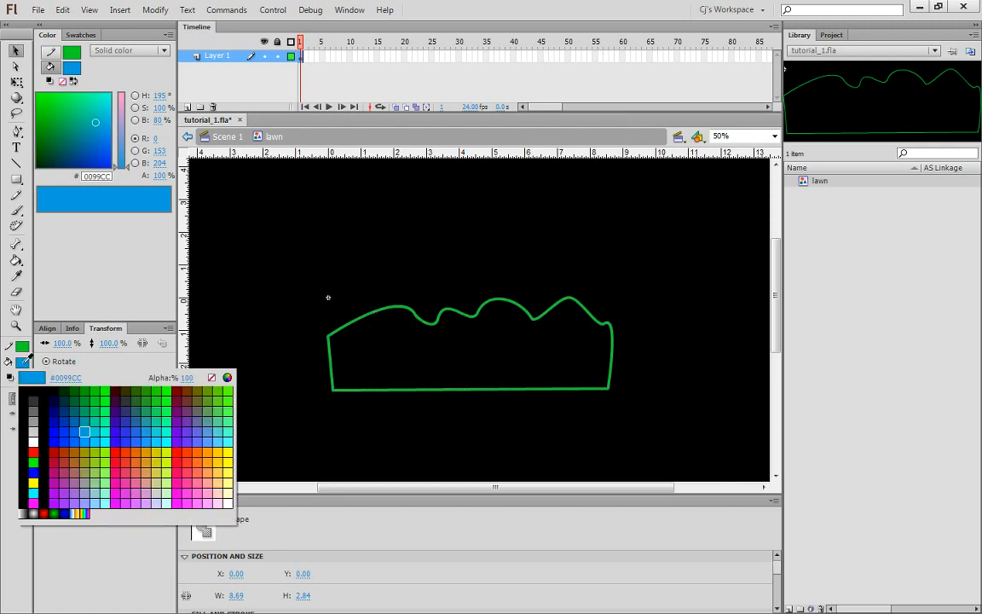
{"action": "left_click", "coordinate": [104, 434]}
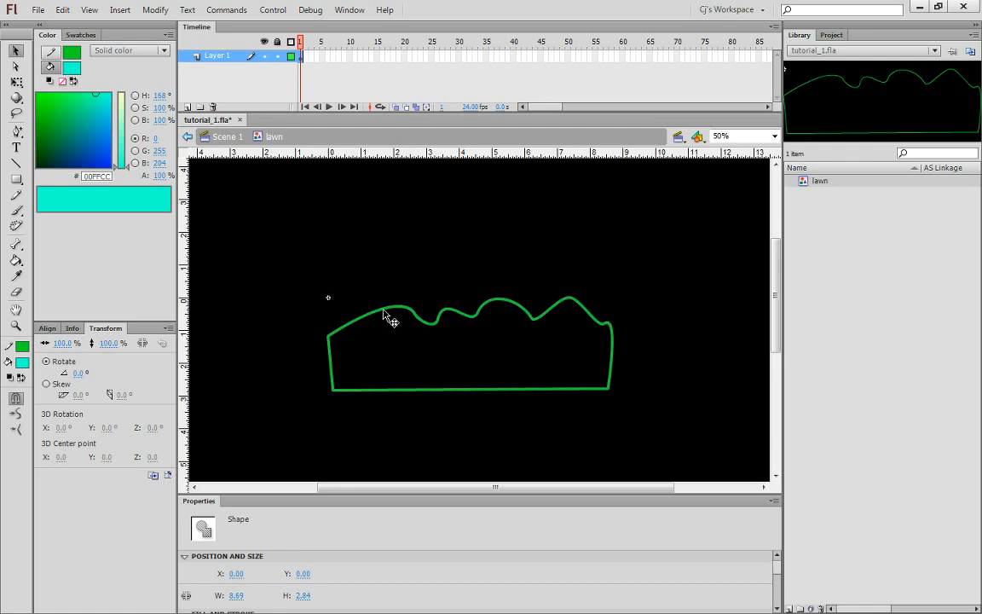
Step: Select the entire outline inside the lawn symbol and try to fill it with green (#33CC66)
{"action": "left_click", "coordinate": [385, 311]}
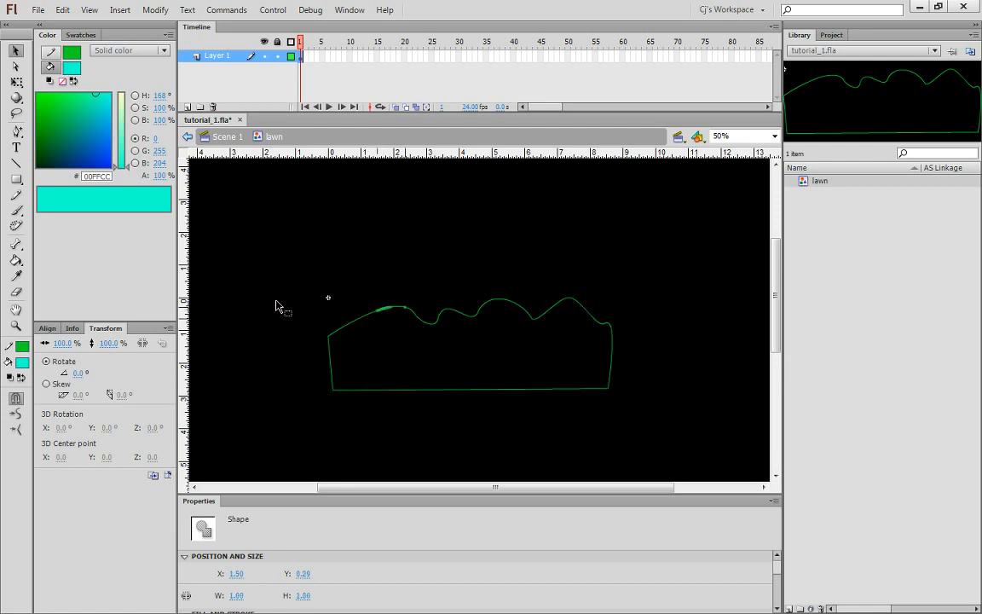
{"action": "left_click_drag", "start_coordinate": [264, 279], "coordinate": [733, 445]}
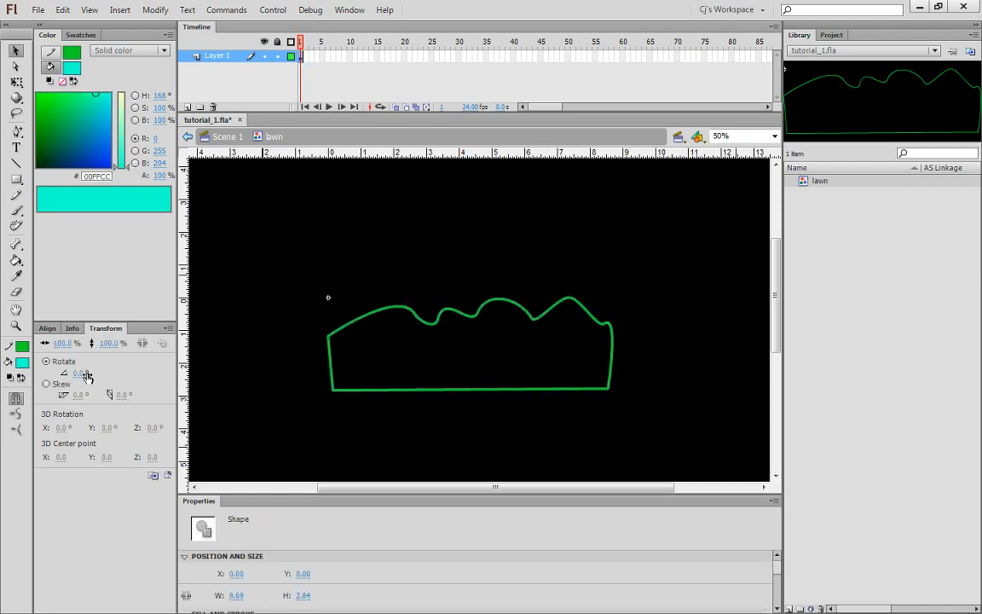
{"action": "left_click", "coordinate": [24, 360]}
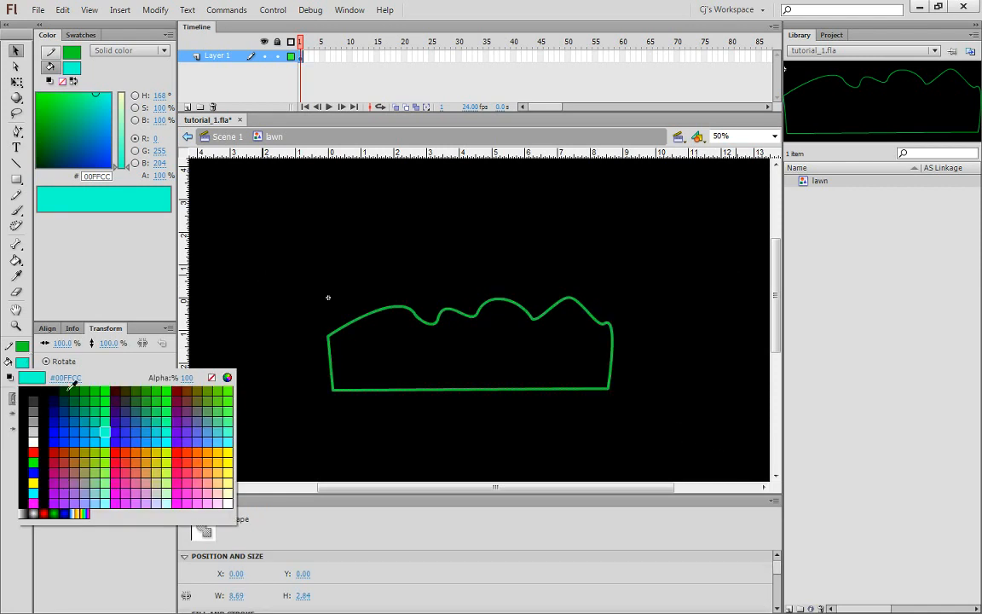
{"action": "left_click", "coordinate": [158, 412]}
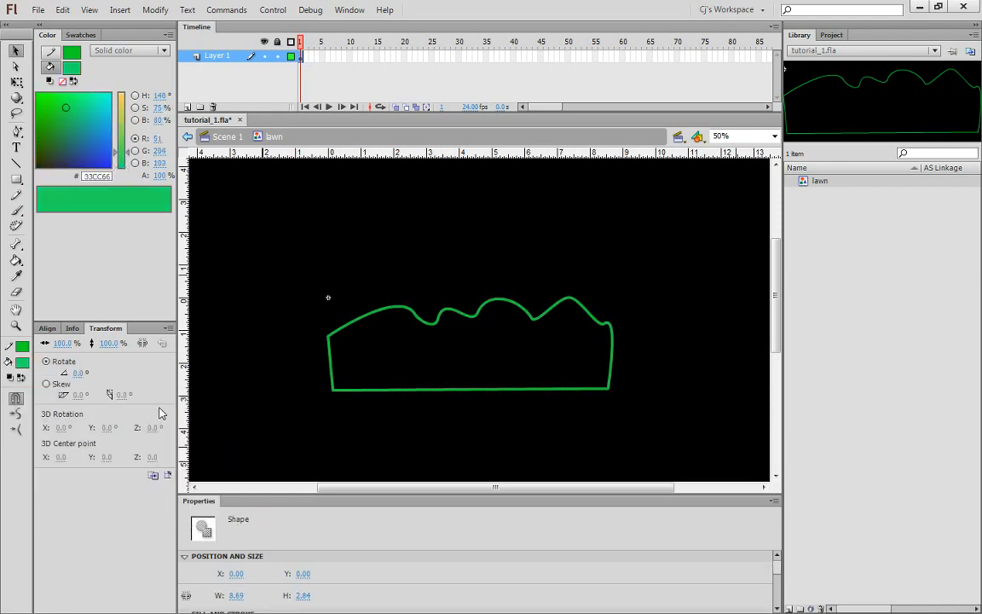
Step: Select the left, bottom and right segments of the lawn outline together, and return to Scene 1
{"action": "left_click", "coordinate": [404, 315]}
{"action": "right_click", "coordinate": [405, 313]}
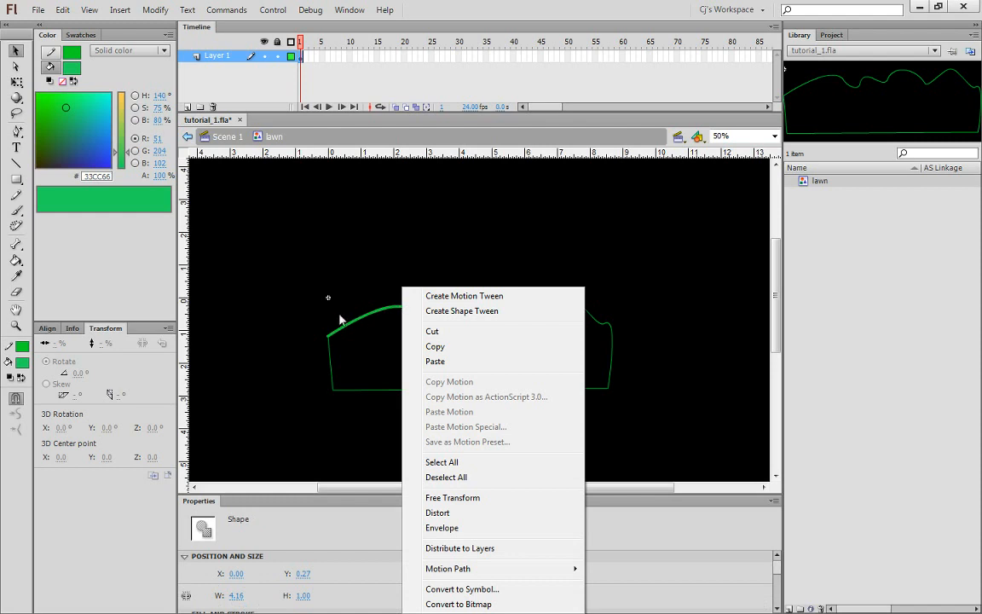
{"action": "left_click", "coordinate": [309, 290]}
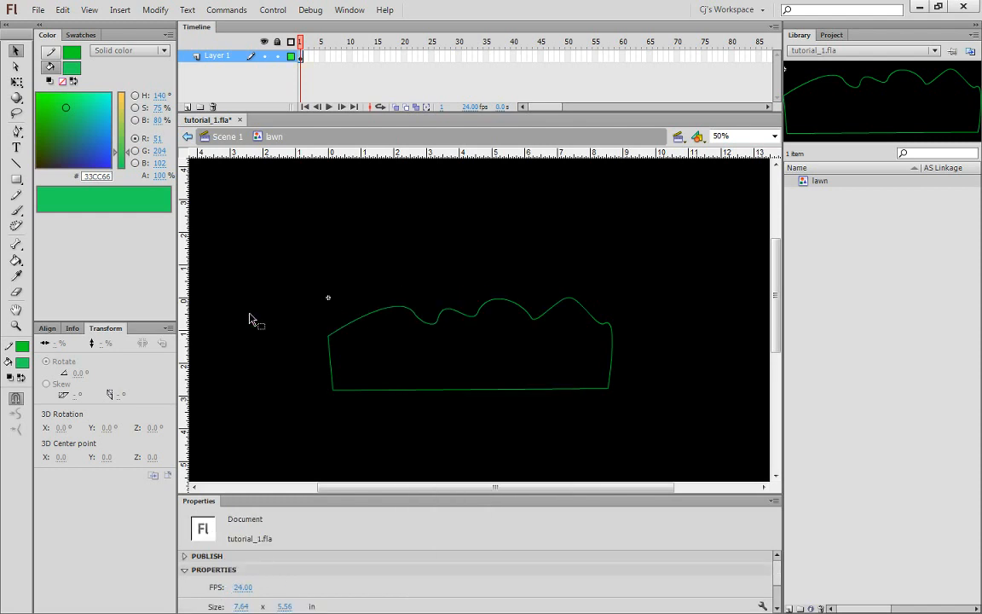
{"action": "left_click", "coordinate": [330, 362]}
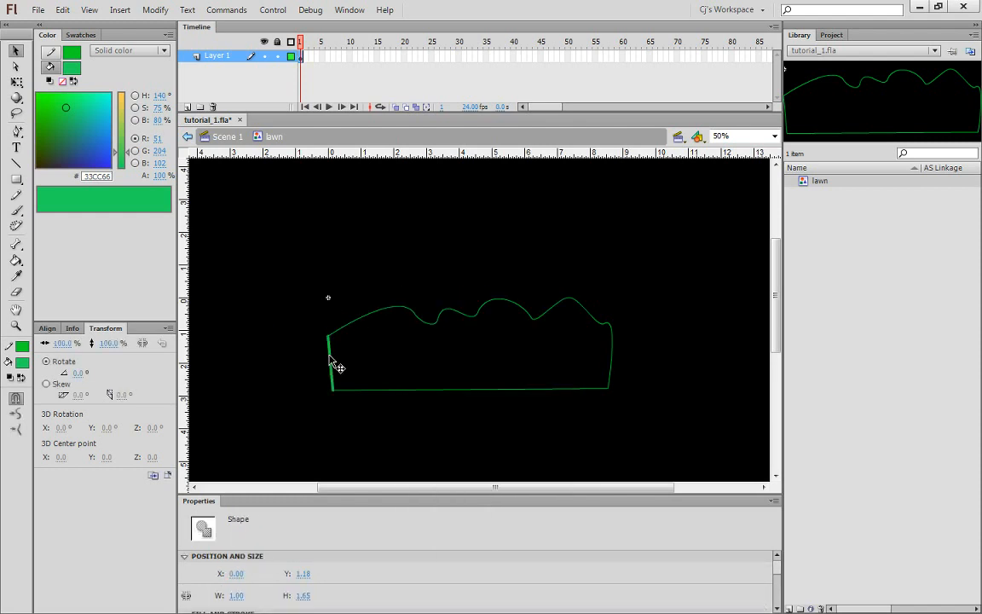
{"action": "left_click", "coordinate": [356, 390], "text": "shift"}
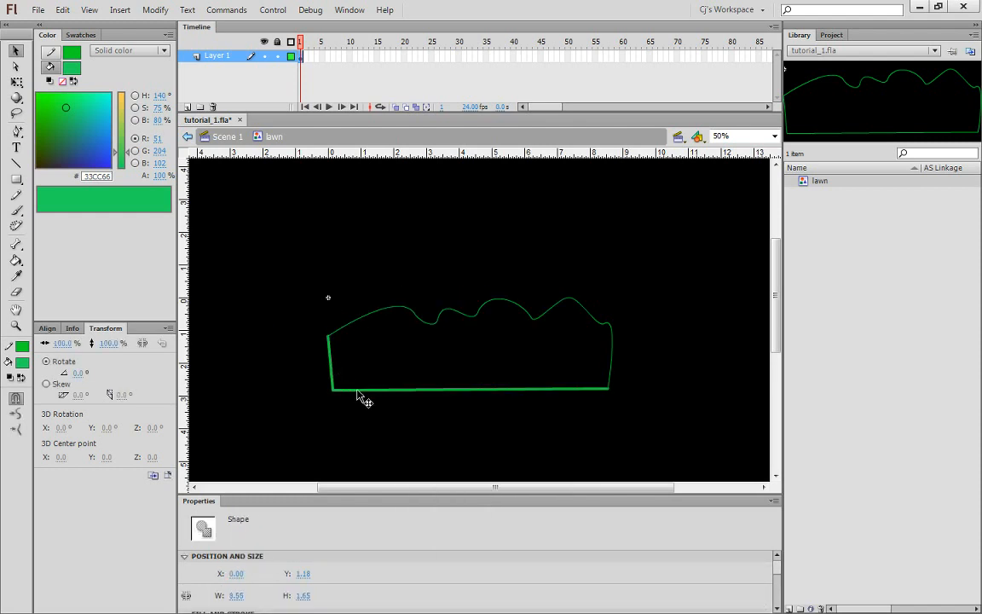
{"action": "left_click", "coordinate": [613, 336], "text": "shift"}
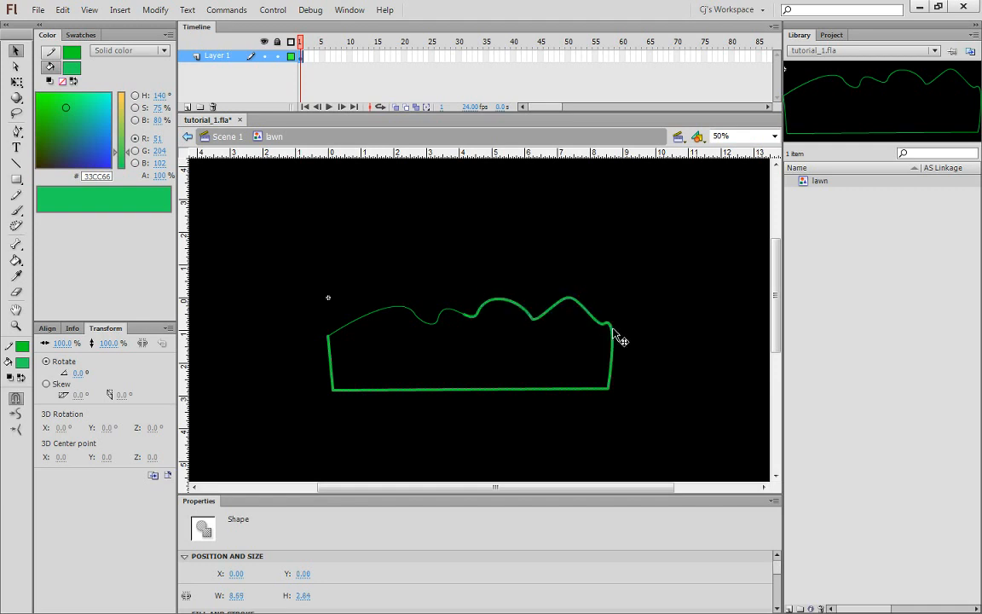
{"action": "left_click", "coordinate": [16, 180]}
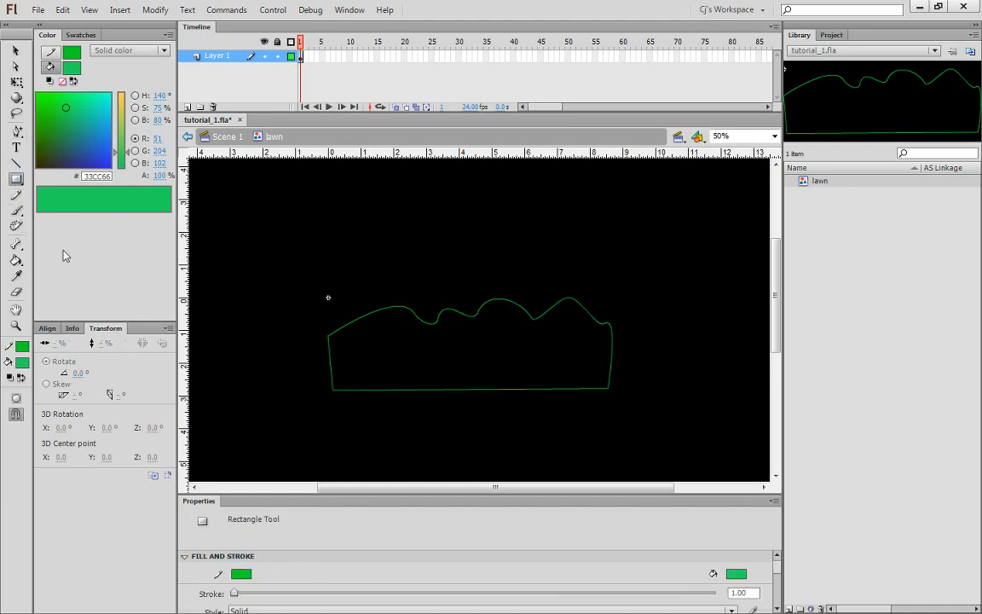
{"action": "left_click", "coordinate": [229, 137]}
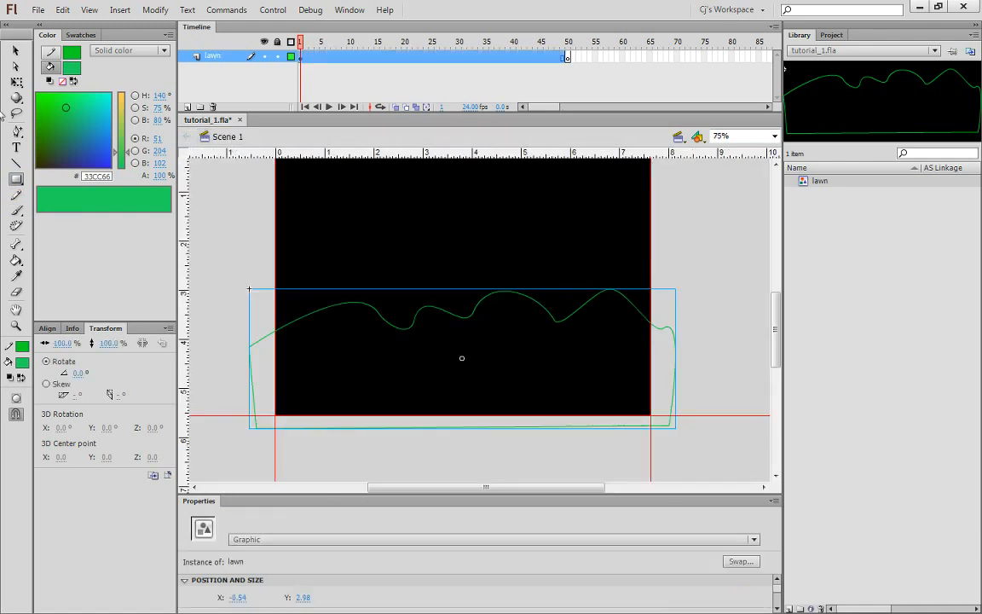
Step: Delete the lawn symbol instance from the stage with the Selection tool
{"action": "left_click", "coordinate": [15, 51]}
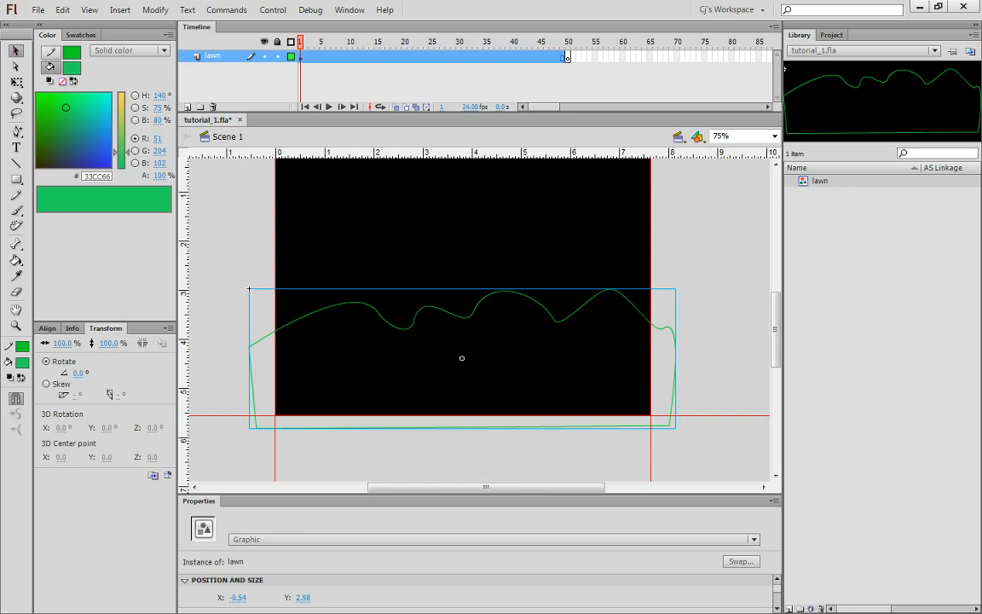
{"action": "left_click", "coordinate": [16, 179]}
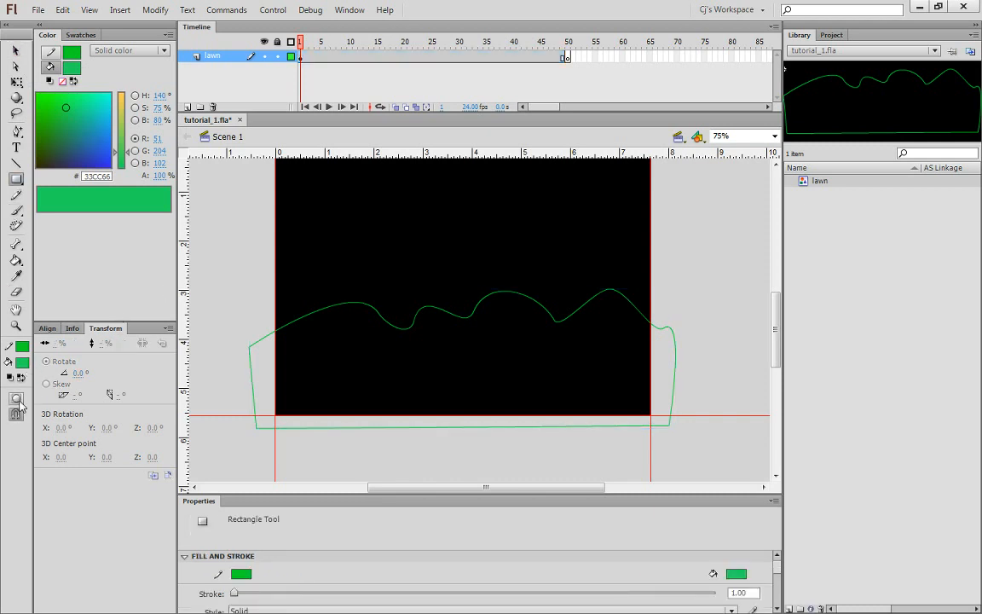
{"action": "left_click", "coordinate": [20, 400]}
{"action": "left_click", "coordinate": [15, 51]}
{"action": "left_click_drag", "start_coordinate": [251, 283], "coordinate": [682, 438]}
{"action": "key", "text": "Delete"}
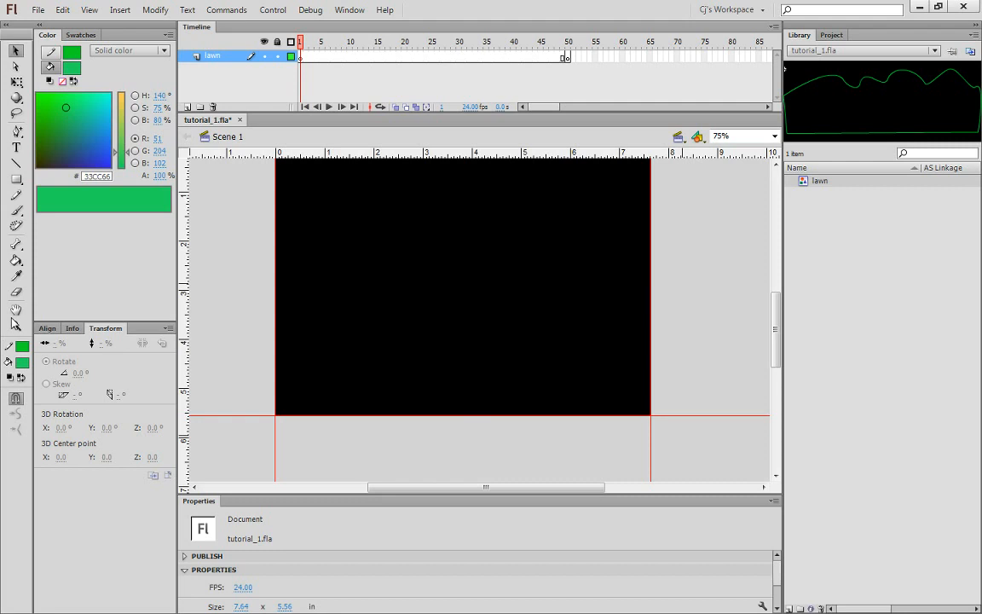
Step: Turn on Object Drawing mode in the Rectangle tool's options
{"action": "left_click", "coordinate": [16, 180]}
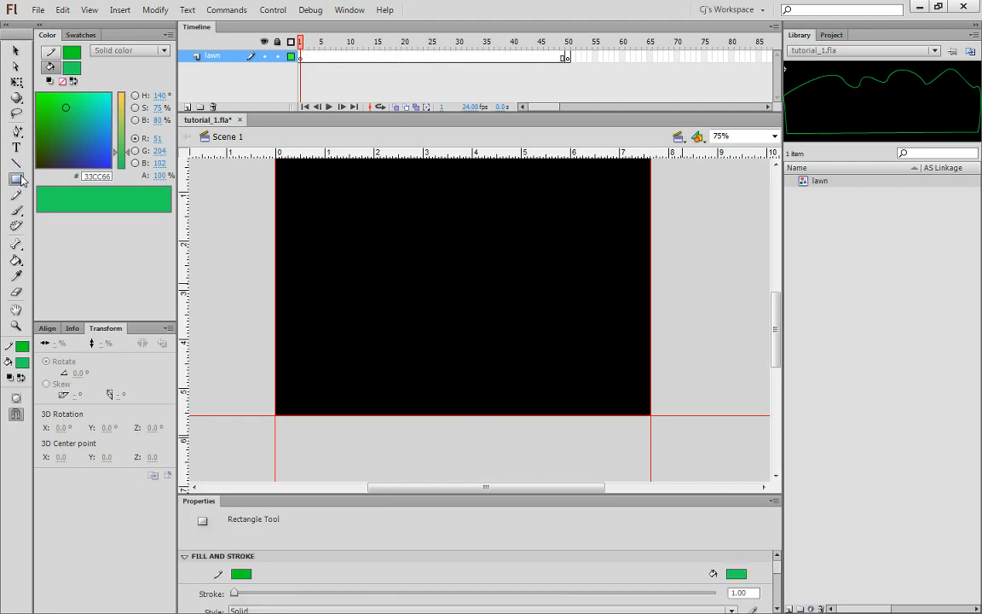
{"action": "left_click", "coordinate": [17, 398]}
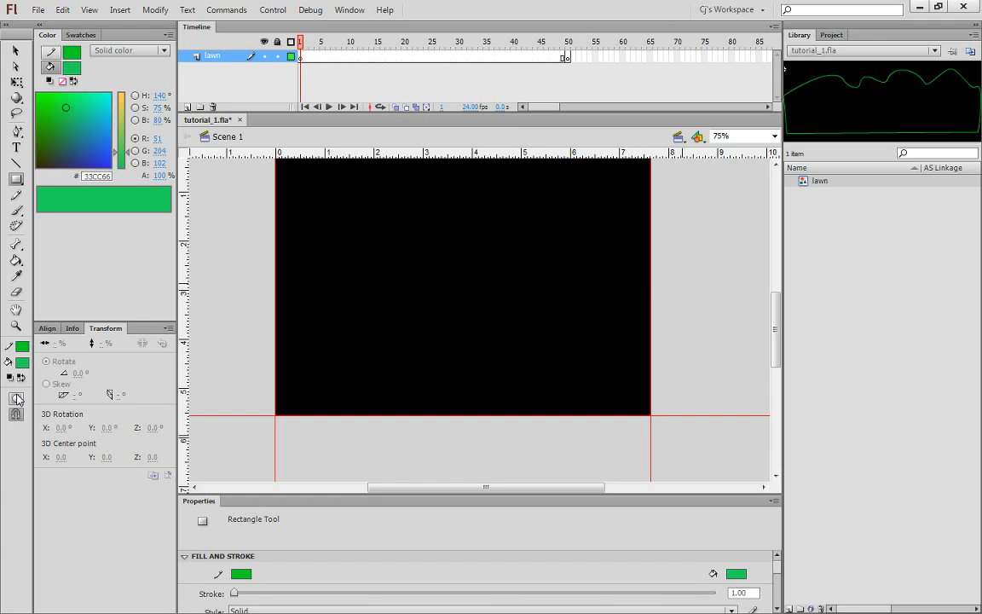
{"action": "left_click", "coordinate": [17, 398]}
{"action": "left_click", "coordinate": [16, 180]}
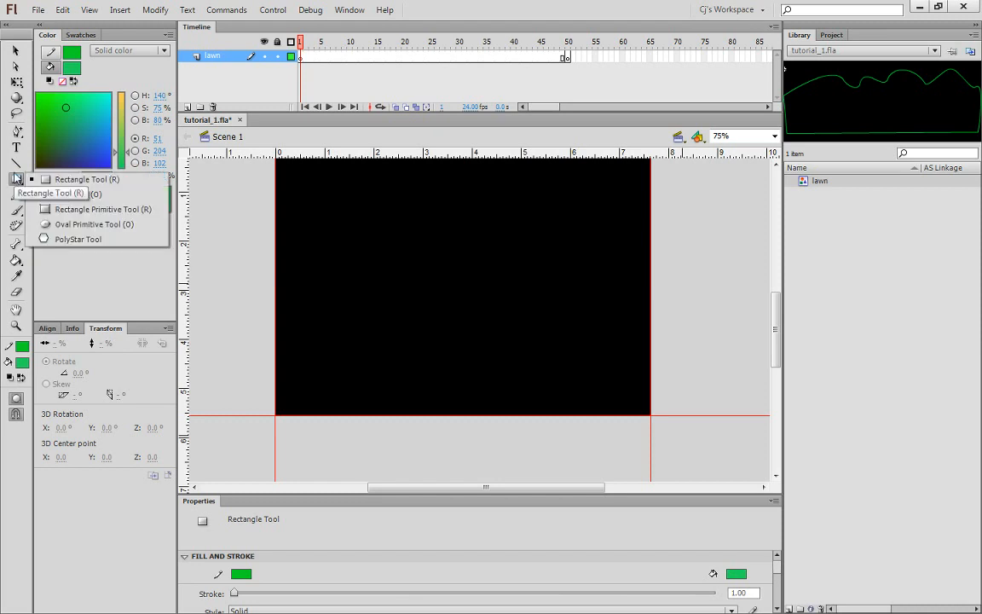
Step: Draw a closed, gently wavy lawn outline about 10.7 in wide and 2.9 in high across the stage's lower part with the Pen tool
{"action": "left_click", "coordinate": [22, 134]}
{"action": "left_click", "coordinate": [21, 134]}
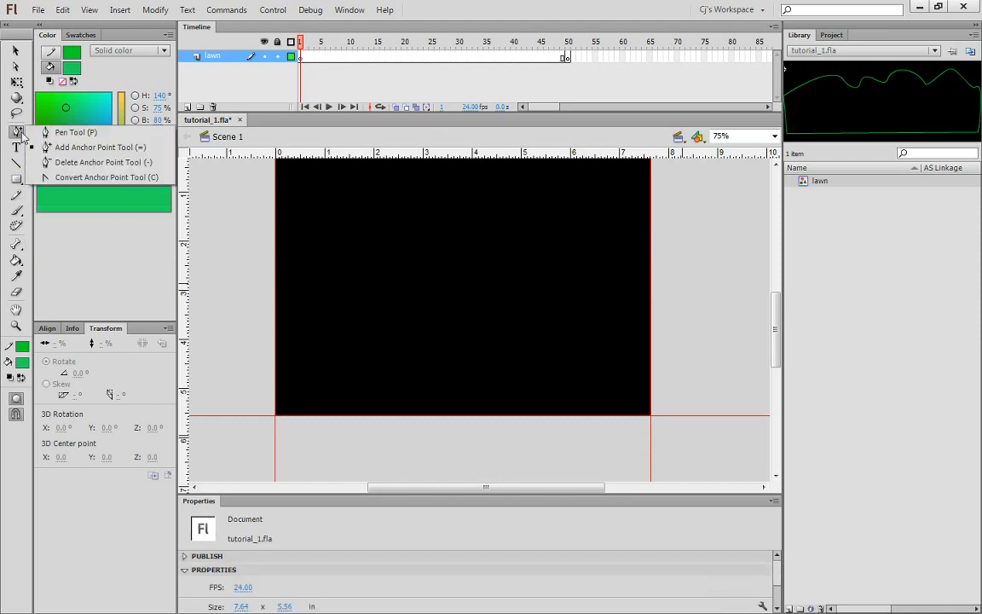
{"action": "left_click", "coordinate": [51, 134]}
{"action": "left_click", "coordinate": [221, 394]}
{"action": "left_click_drag", "start_coordinate": [254, 338], "coordinate": [380, 307]}
{"action": "left_click_drag", "start_coordinate": [512, 334], "coordinate": [550, 339]}
{"action": "left_click_drag", "start_coordinate": [620, 342], "coordinate": [718, 360]}
{"action": "left_click_drag", "start_coordinate": [704, 442], "coordinate": [689, 445]}
{"action": "left_click_drag", "start_coordinate": [585, 452], "coordinate": [515, 441]}
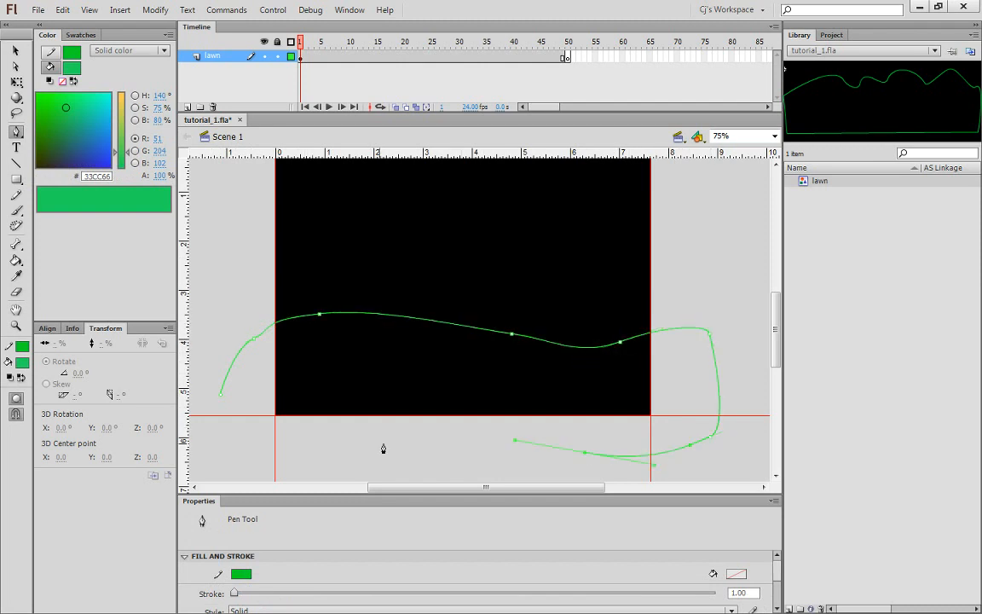
{"action": "left_click_drag", "start_coordinate": [371, 443], "coordinate": [319, 443]}
{"action": "left_click", "coordinate": [194, 443]}
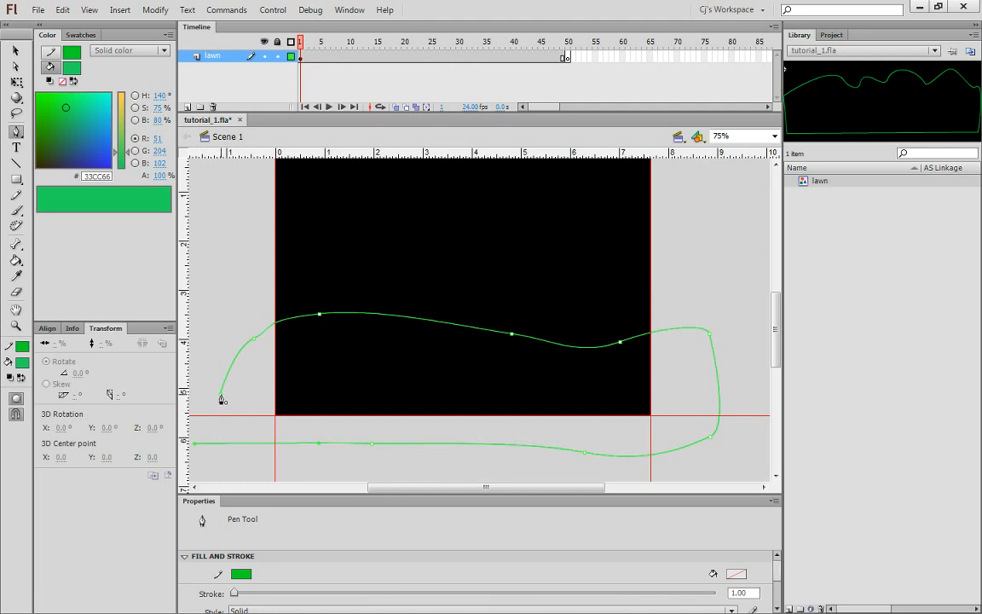
{"action": "left_click_drag", "start_coordinate": [221, 393], "coordinate": [213, 412]}
Step: Select the new lawn outline and fill it with green (#33CC66)
{"action": "left_click", "coordinate": [16, 50]}
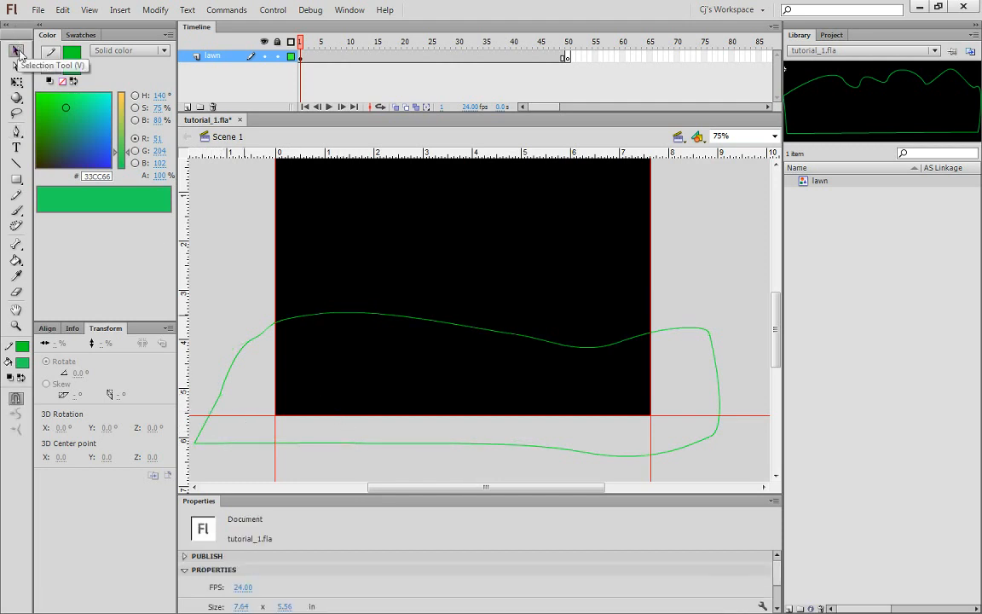
{"action": "left_click", "coordinate": [289, 321]}
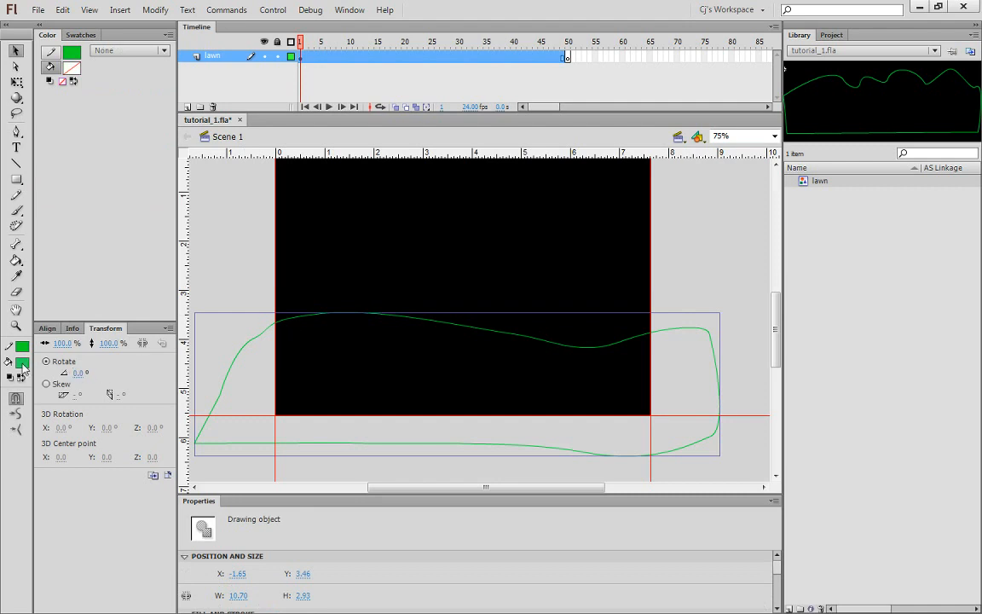
{"action": "left_click", "coordinate": [22, 361]}
{"action": "left_click", "coordinate": [115, 422]}
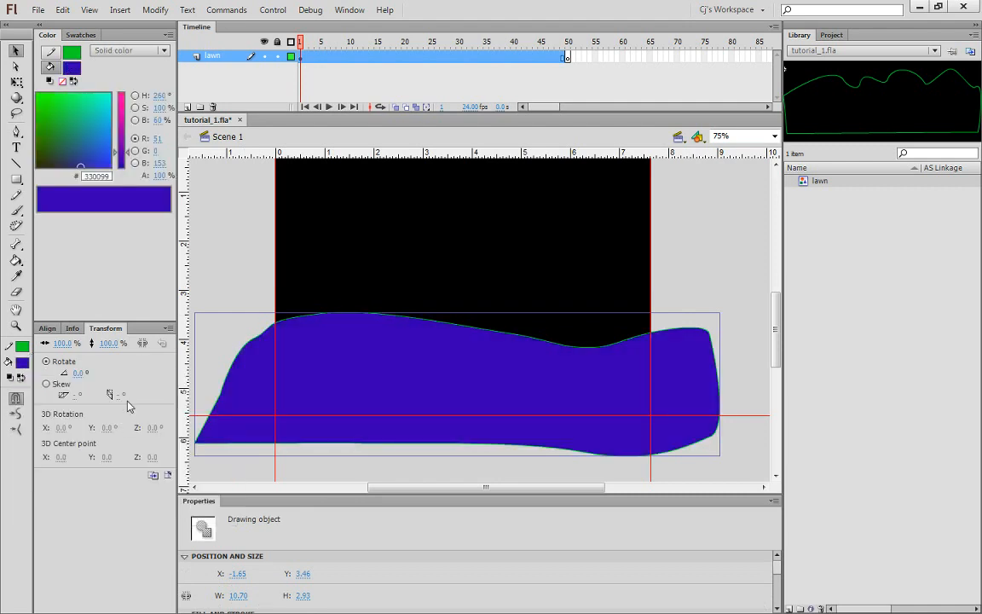
{"action": "left_click", "coordinate": [23, 361]}
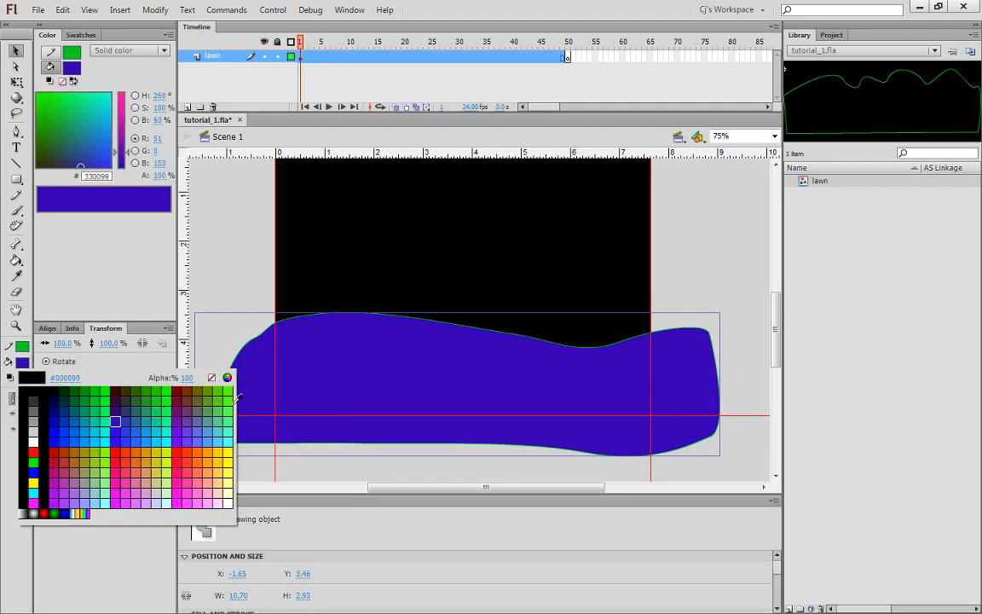
{"action": "left_click", "coordinate": [159, 412]}
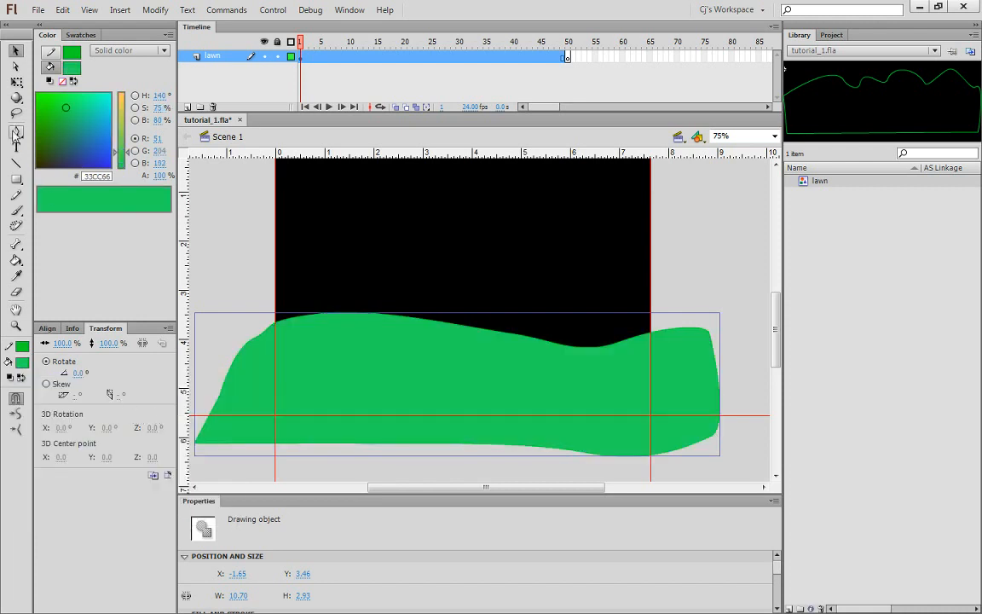
Step: With the Subselection tool, shift the middle anchor of the lawn's top edge inward and adjust the neighbouring curve handles into a wavier outline
{"action": "left_click", "coordinate": [16, 68]}
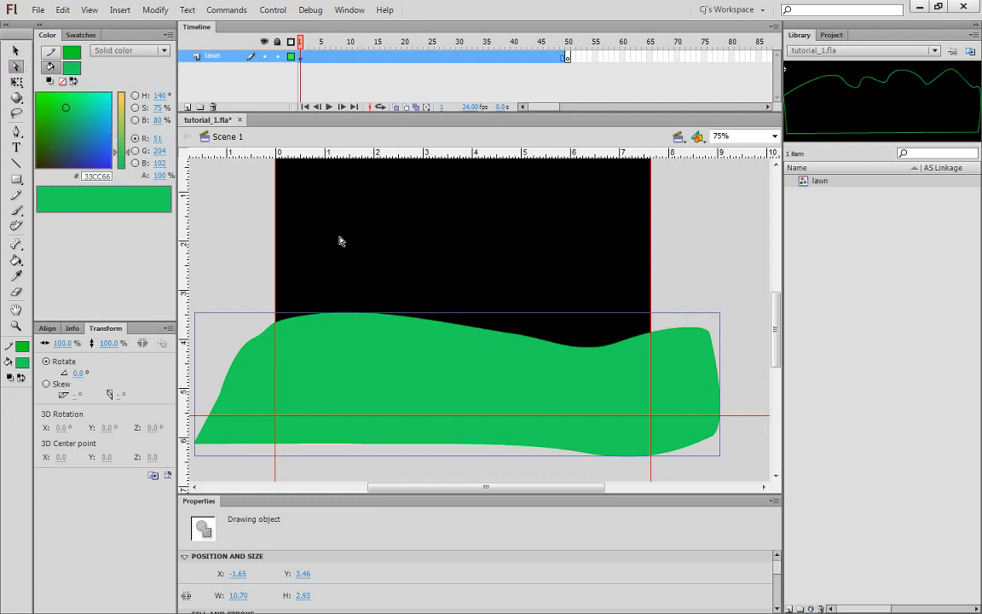
{"action": "left_click_drag", "start_coordinate": [381, 319], "coordinate": [384, 311]}
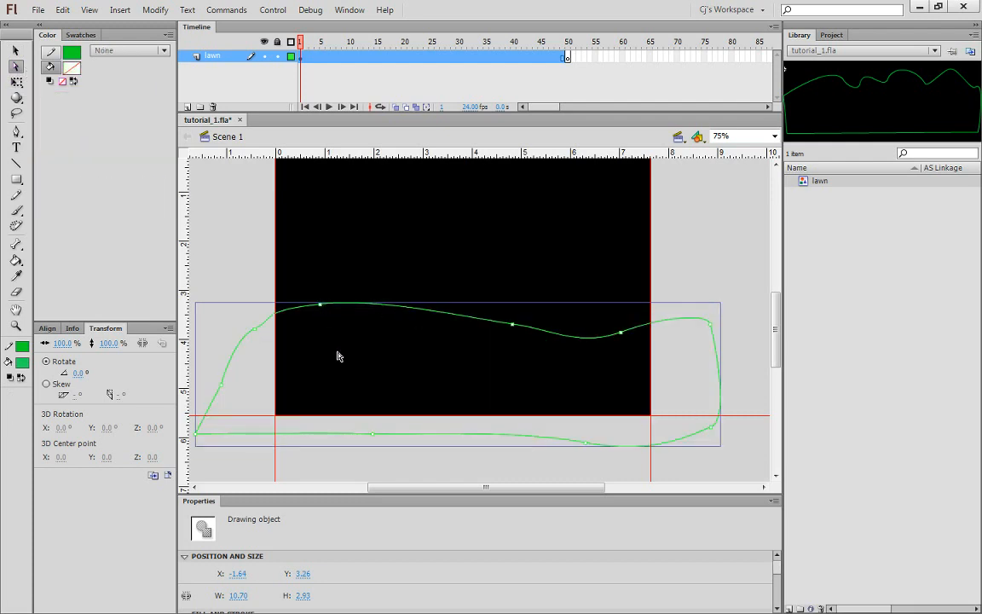
{"action": "key", "text": "ctrl+z"}
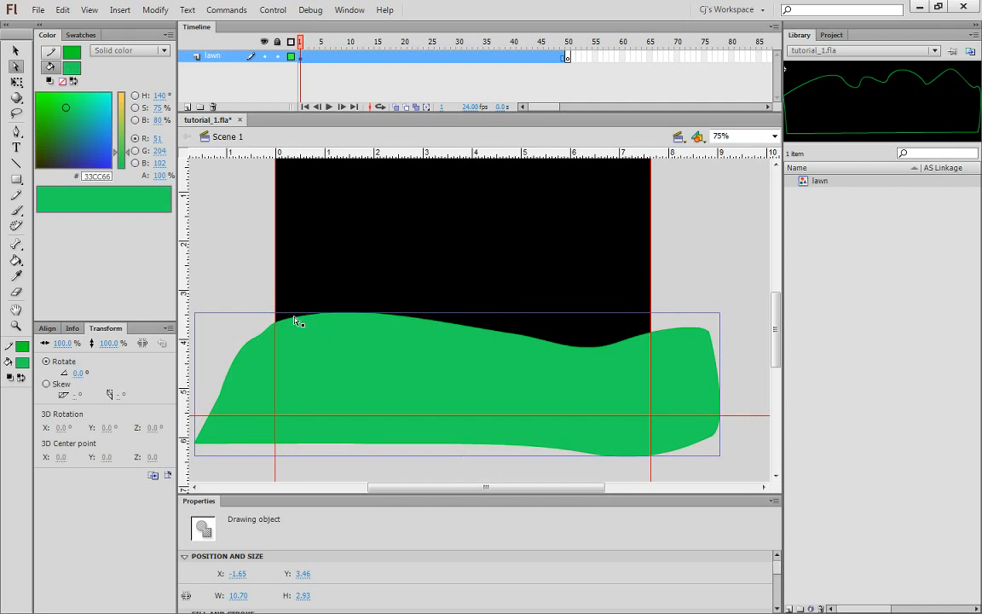
{"action": "left_click", "coordinate": [299, 321]}
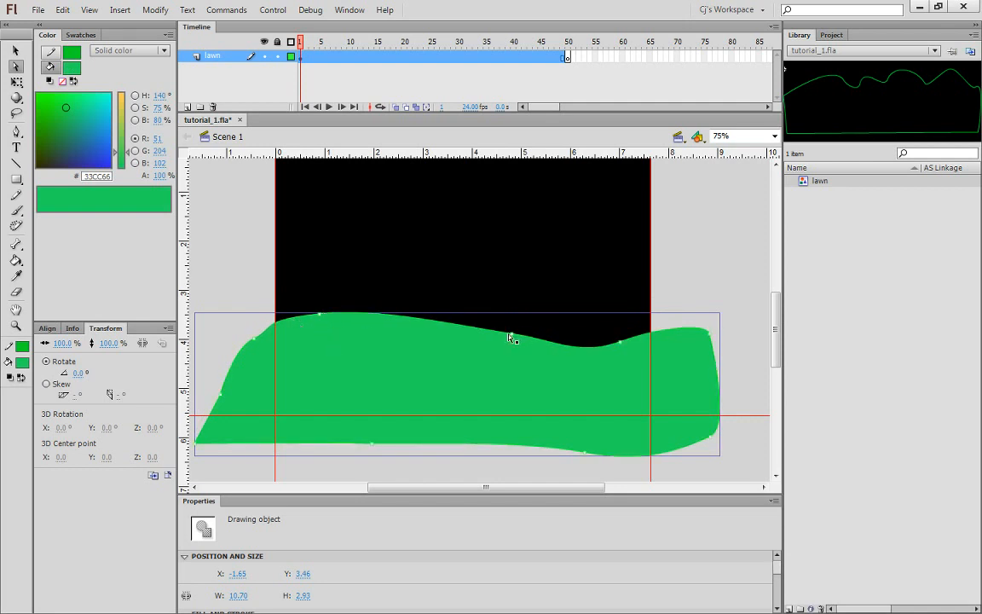
{"action": "left_click_drag", "start_coordinate": [514, 338], "coordinate": [479, 345]}
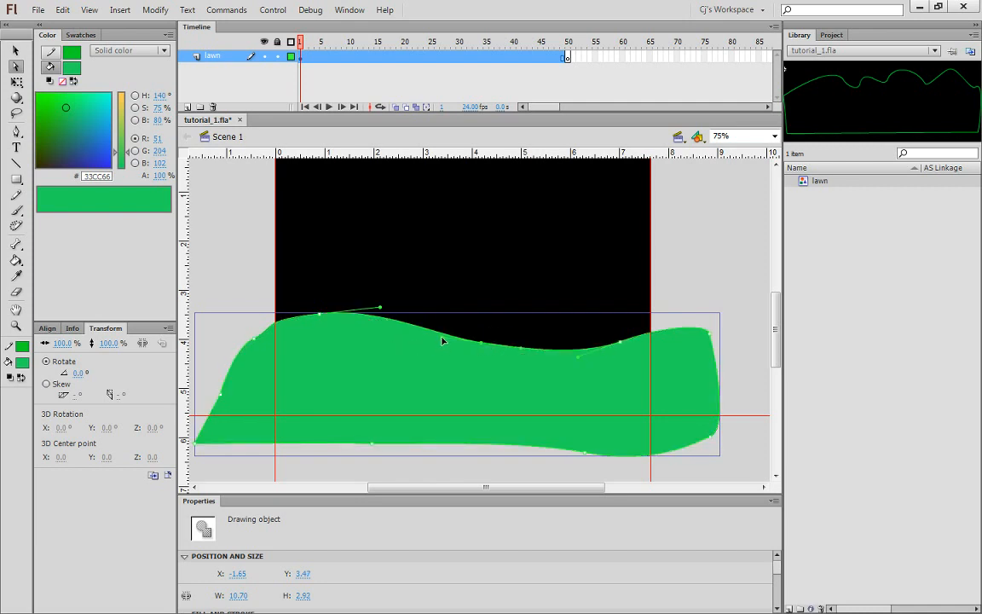
{"action": "left_click_drag", "start_coordinate": [440, 341], "coordinate": [443, 313]}
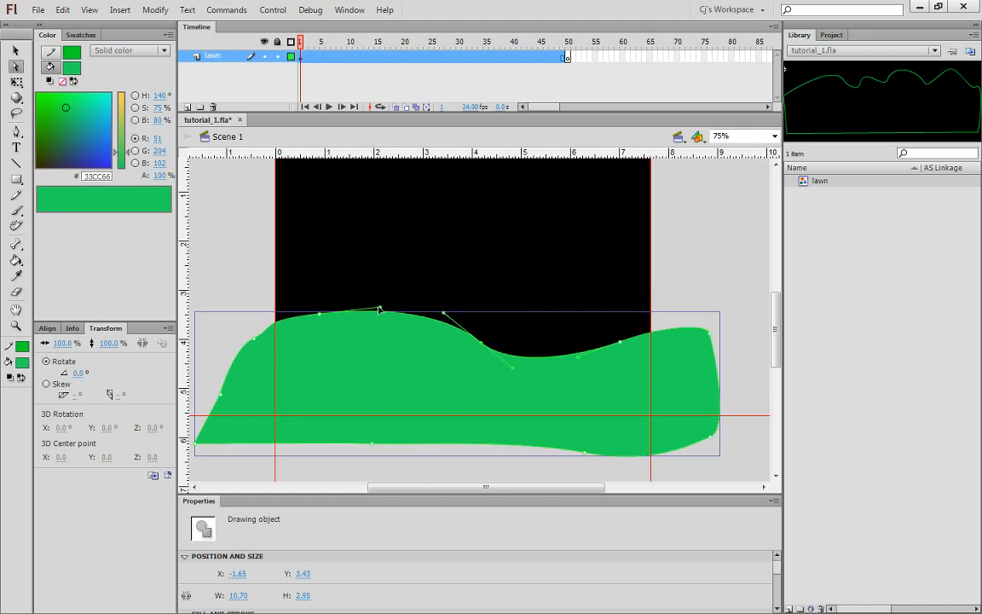
{"action": "left_click_drag", "start_coordinate": [380, 310], "coordinate": [379, 336]}
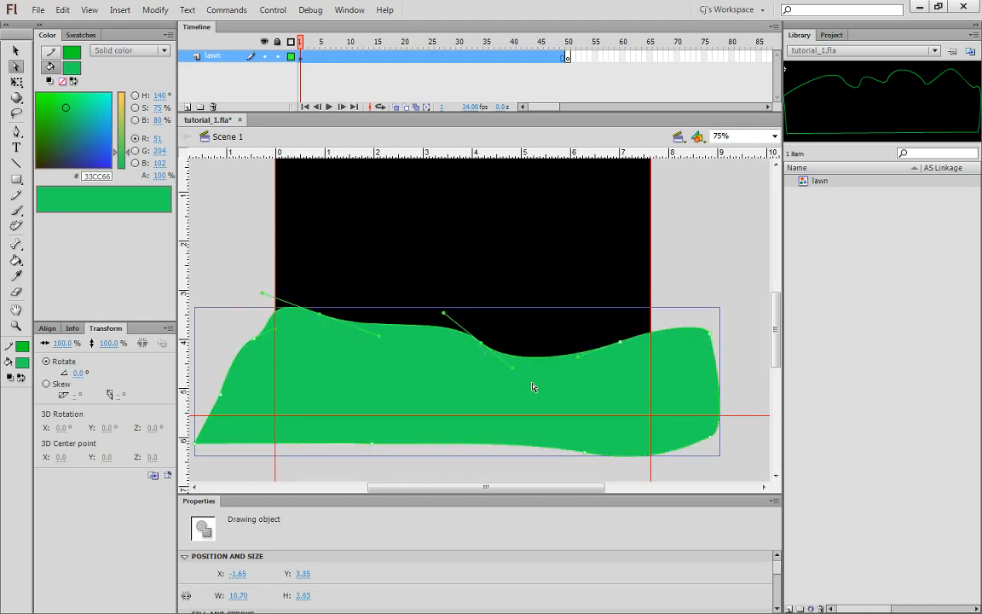
Step: Reposition the three main anchor points along the lawn's top edge to form two shallow dips between low hills
{"action": "left_click", "coordinate": [621, 345]}
{"action": "left_click_drag", "start_coordinate": [622, 346], "coordinate": [586, 332]}
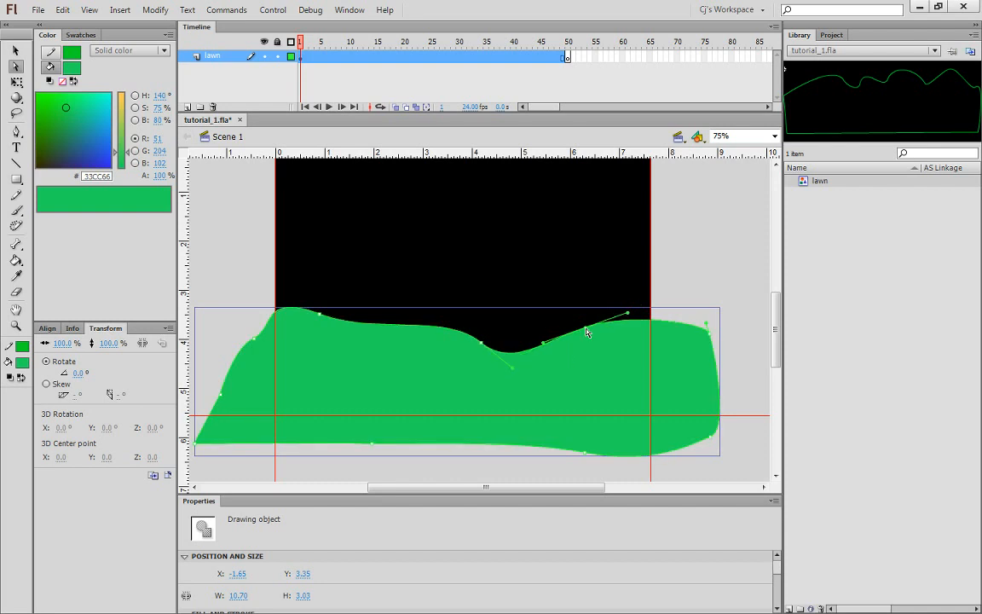
{"action": "left_click", "coordinate": [320, 316]}
{"action": "left_click_drag", "start_coordinate": [322, 318], "coordinate": [340, 343]}
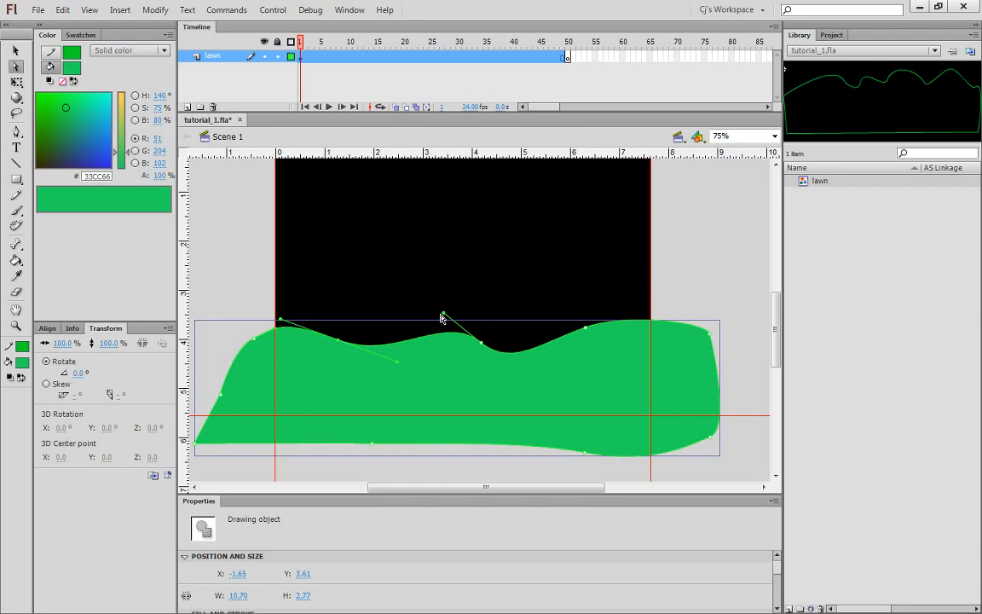
{"action": "left_click_drag", "start_coordinate": [444, 317], "coordinate": [461, 337]}
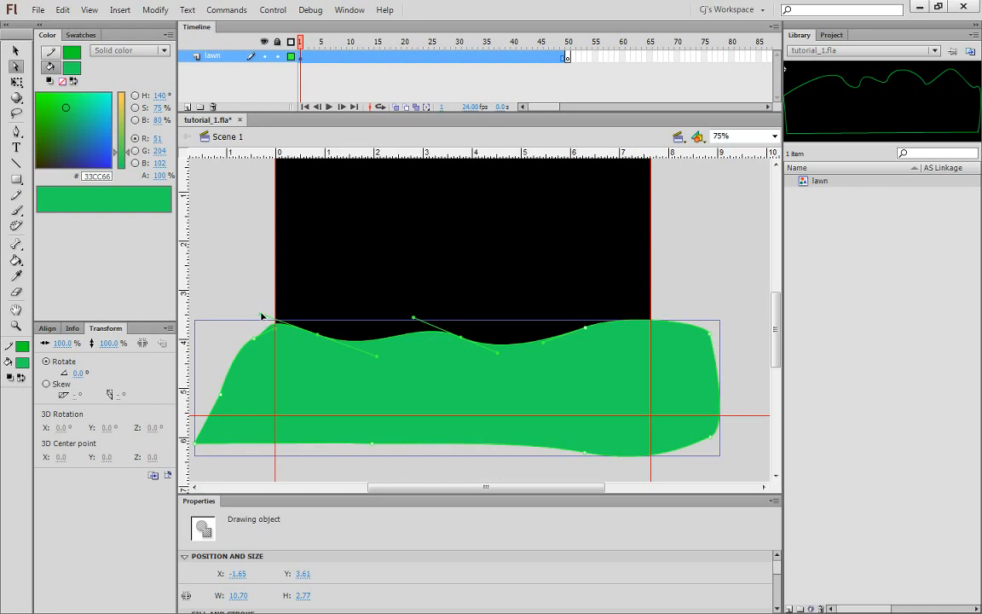
Step: Lower the lawn's upper-left slope, flatten the left hill and deepen the central valley, leaving the shape deselected
{"action": "left_click_drag", "start_coordinate": [263, 316], "coordinate": [255, 370]}
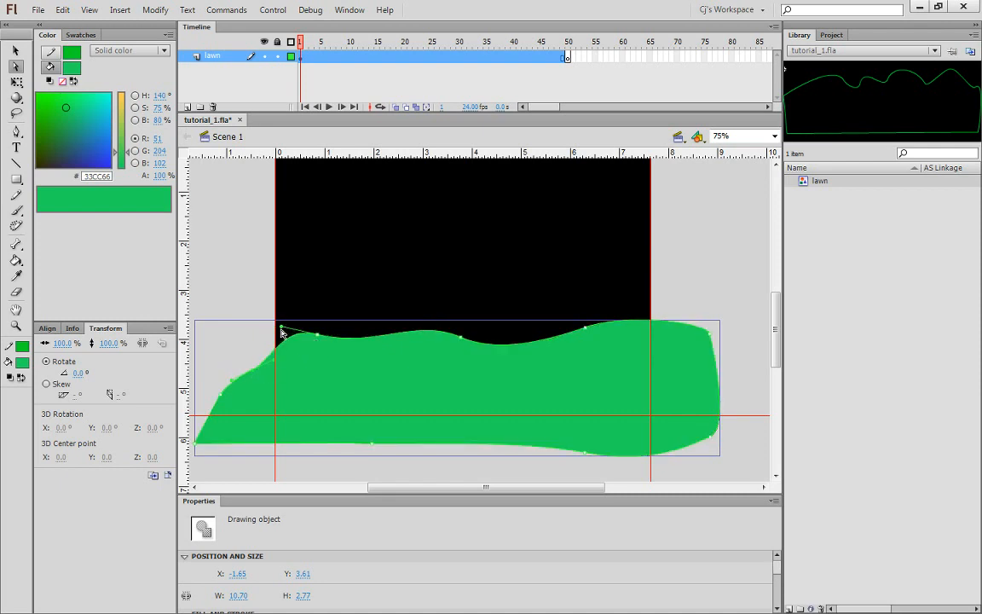
{"action": "mouse_move", "coordinate": [281, 327]}
{"action": "left_mouse_down"}
{"action": "mouse_move", "coordinate": [284, 345]}
{"action": "mouse_move", "coordinate": [282, 338]}
{"action": "left_mouse_up"}
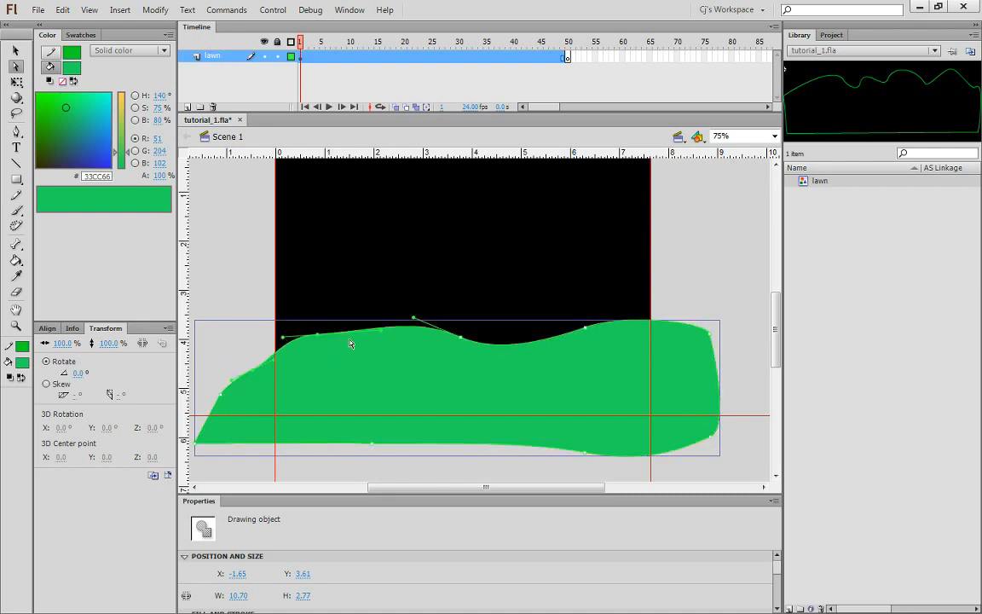
{"action": "left_click_drag", "start_coordinate": [461, 338], "coordinate": [450, 360]}
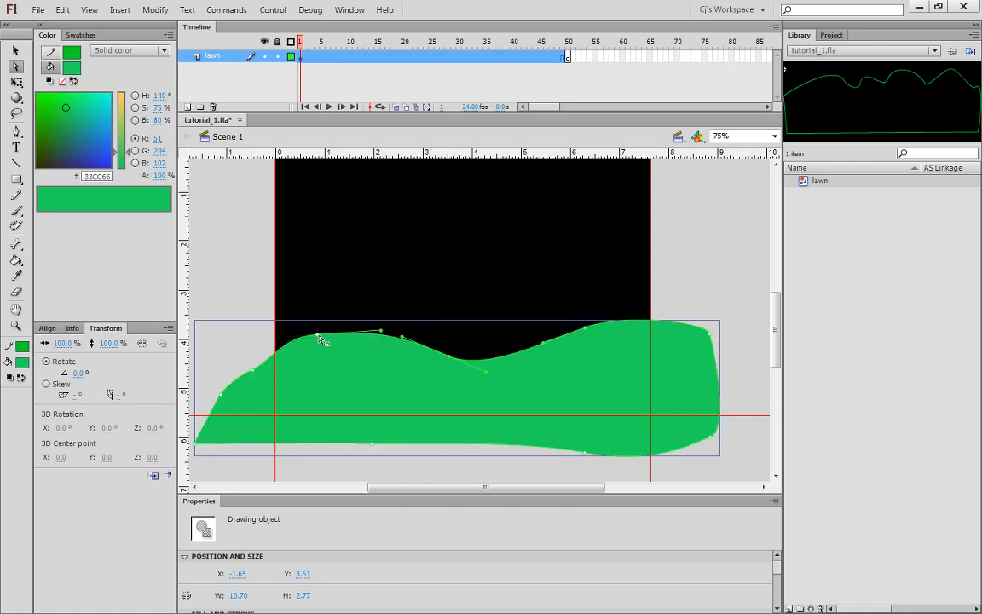
{"action": "left_click_drag", "start_coordinate": [318, 338], "coordinate": [309, 340]}
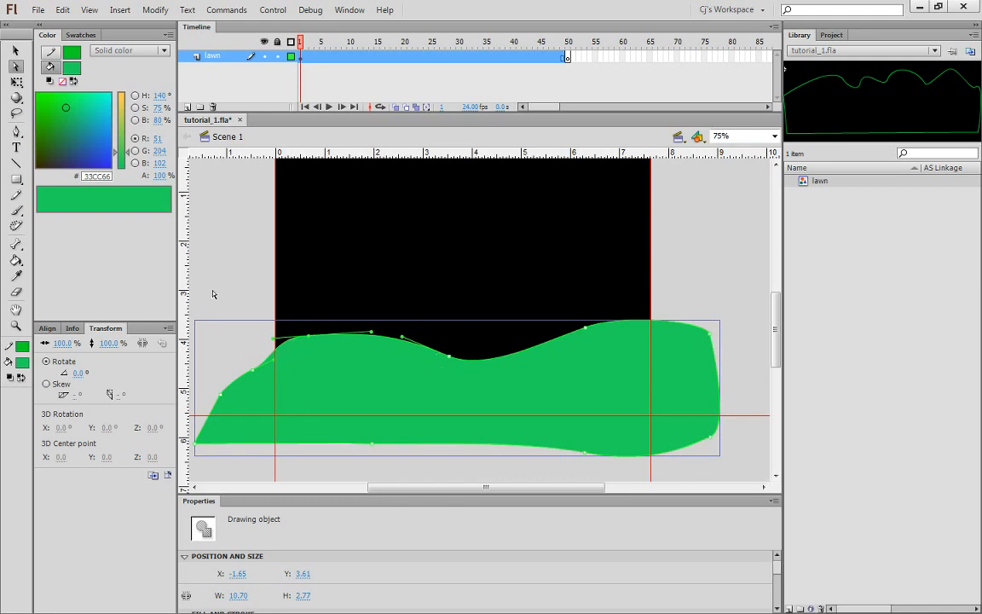
{"action": "left_click", "coordinate": [191, 261]}
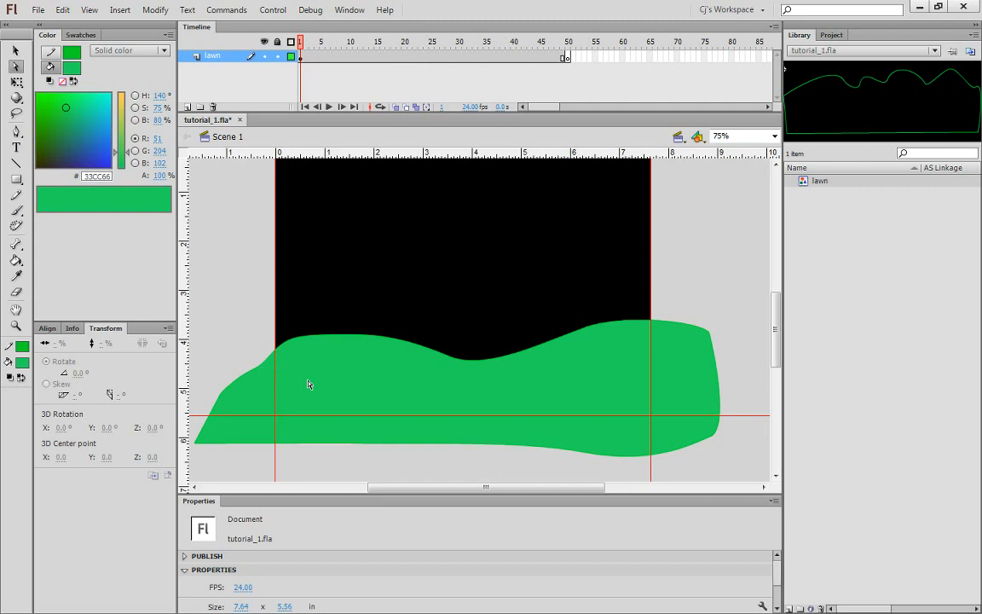
Step: Activate the Rectangle tool and check its Object Drawing option
{"action": "left_click", "coordinate": [15, 181]}
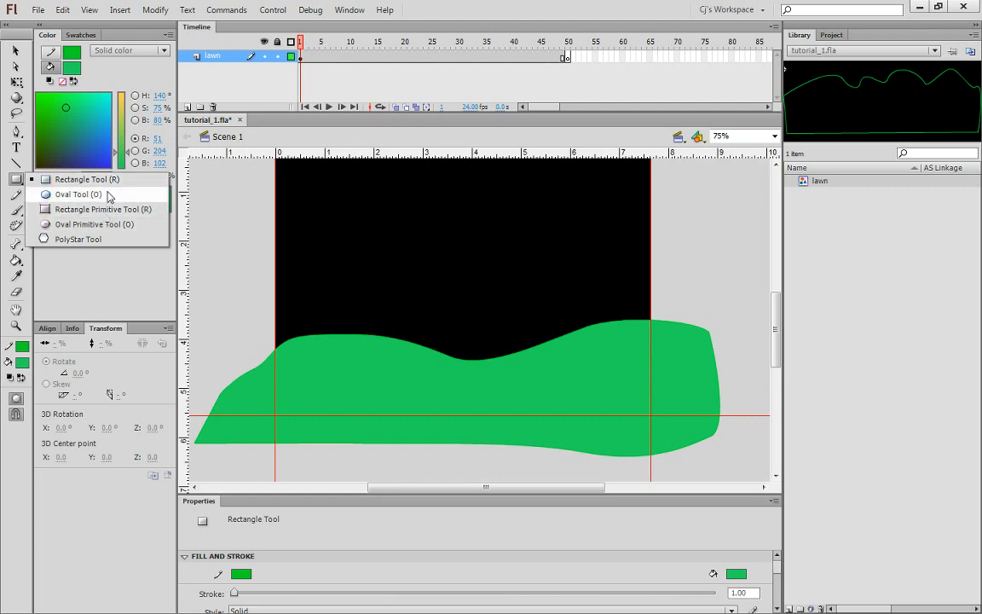
{"action": "left_click", "coordinate": [20, 195]}
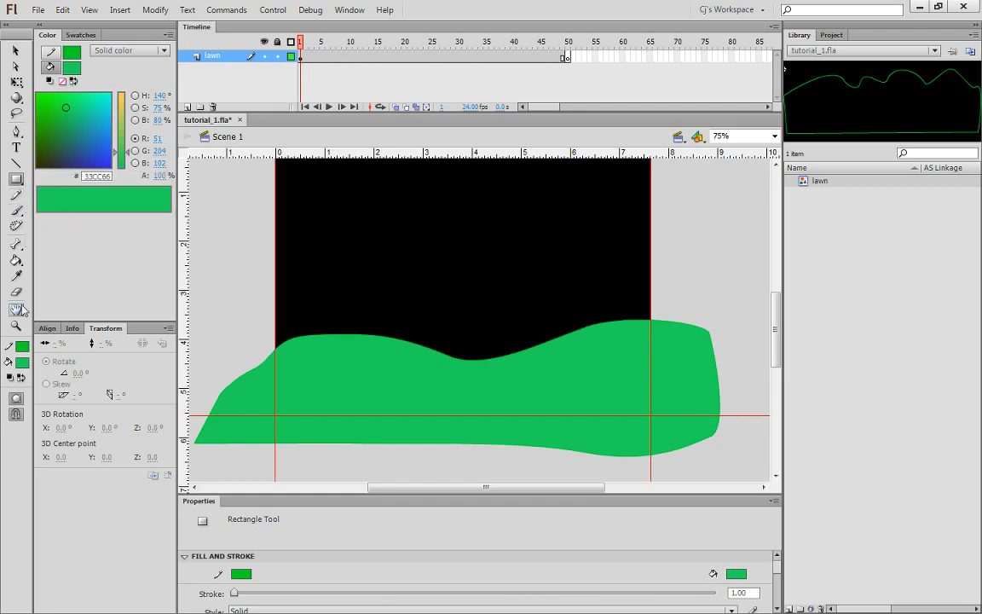
{"action": "left_click", "coordinate": [17, 399]}
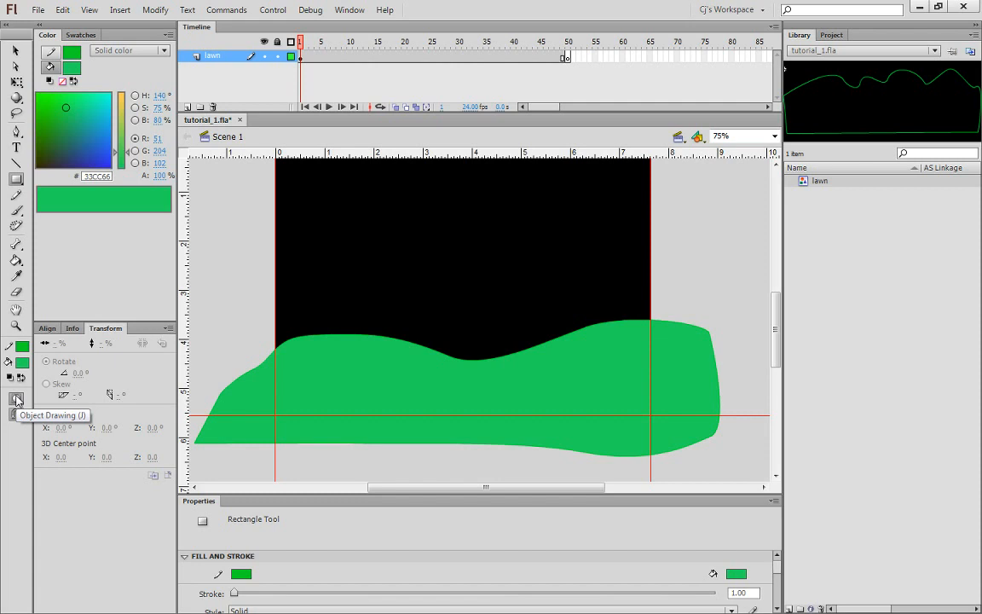
{"action": "left_click", "coordinate": [16, 399]}
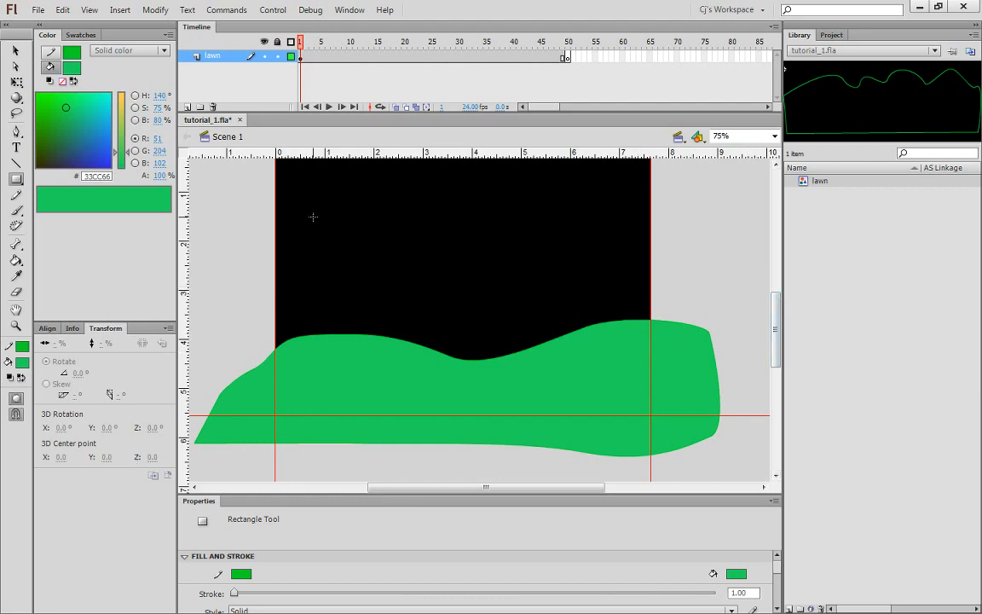
Step: Add a new layer above the lawn layer and name it bird
{"action": "left_click", "coordinate": [187, 108]}
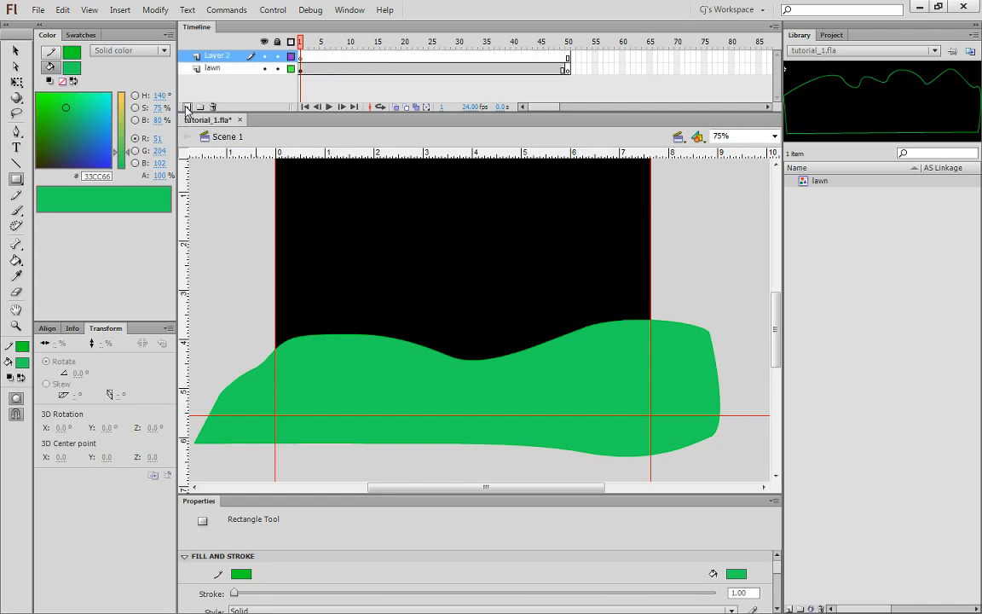
{"action": "left_click", "coordinate": [214, 63]}
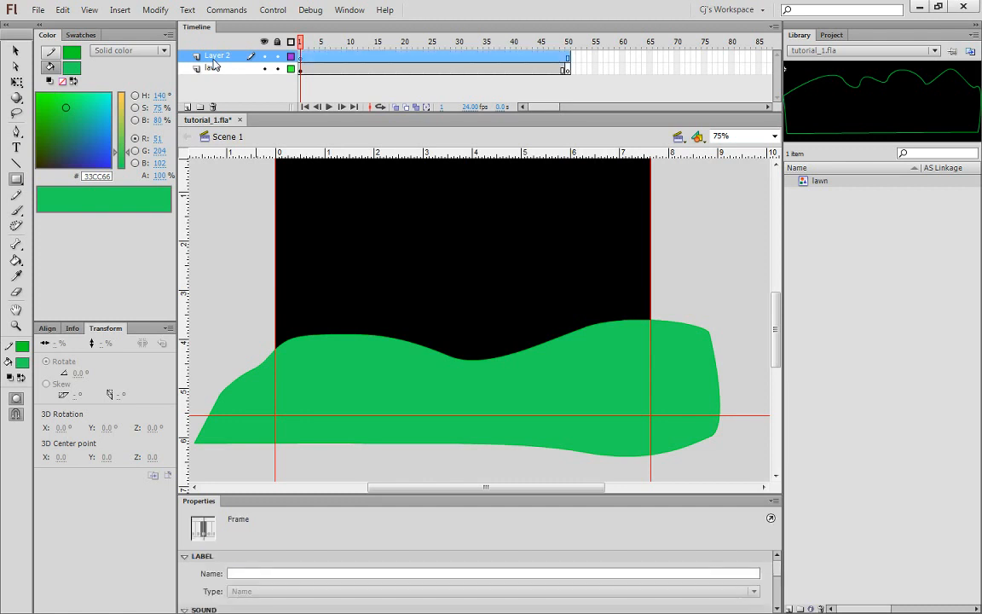
{"action": "double_click", "coordinate": [213, 60]}
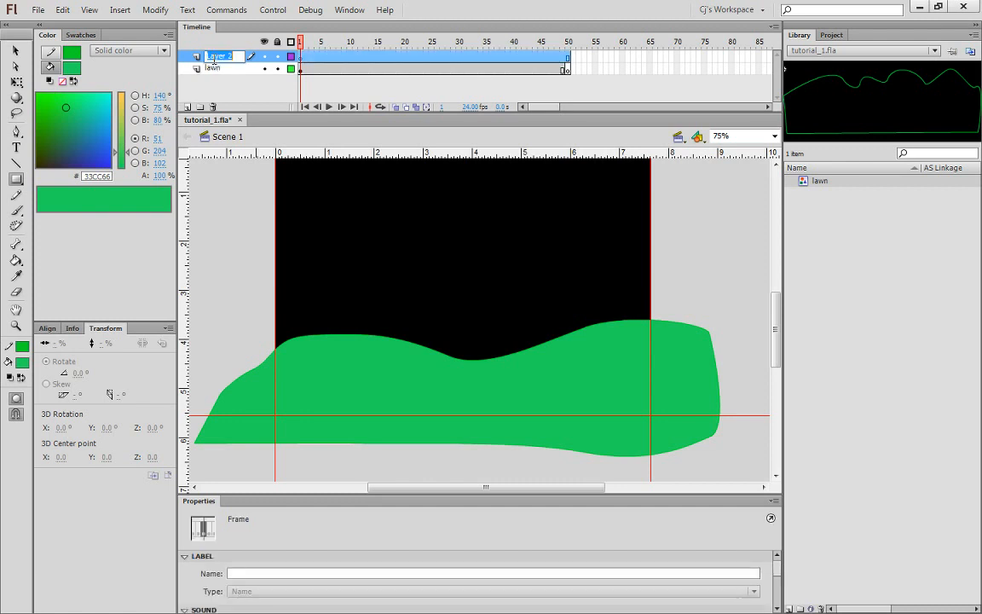
{"action": "type", "text": "bird"}
{"action": "key", "text": "Return"}
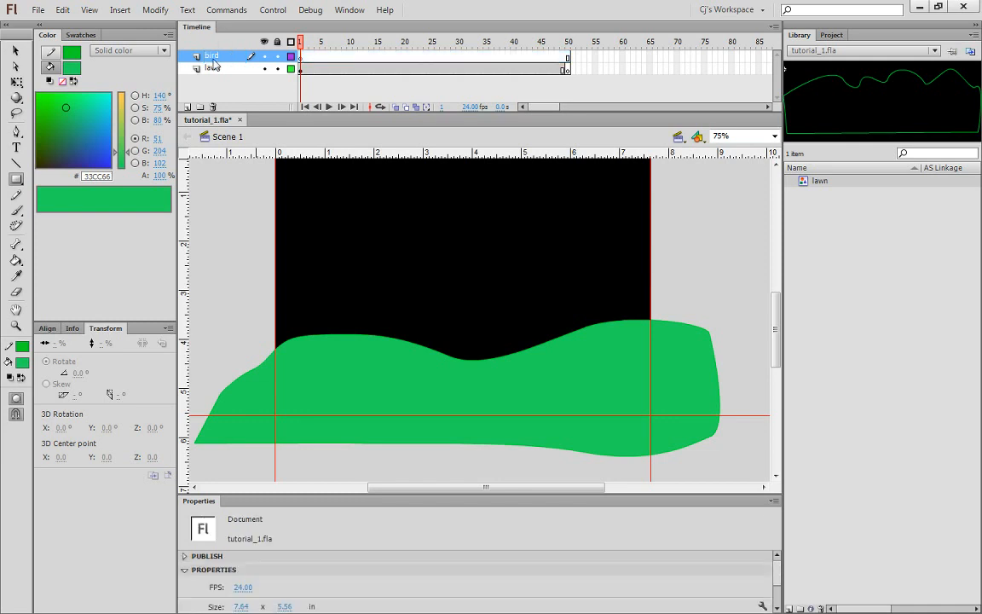
Step: Replace the lawn layer's blank keyframe at frame 50 with one that holds the lawn, and make the bird layer active
{"action": "left_click", "coordinate": [569, 49]}
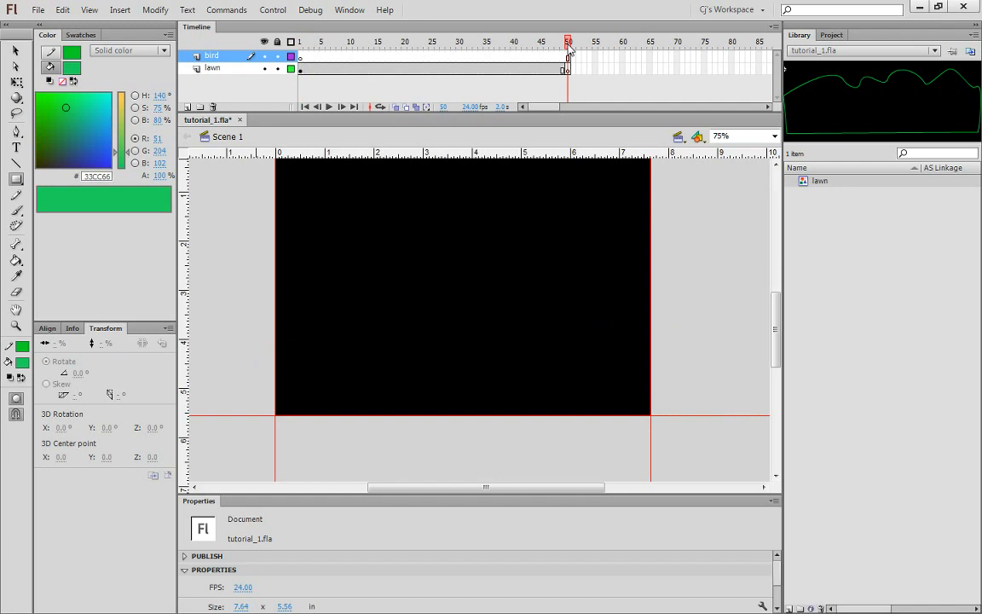
{"action": "left_click_drag", "start_coordinate": [514, 44], "coordinate": [567, 53]}
{"action": "left_click", "coordinate": [566, 70]}
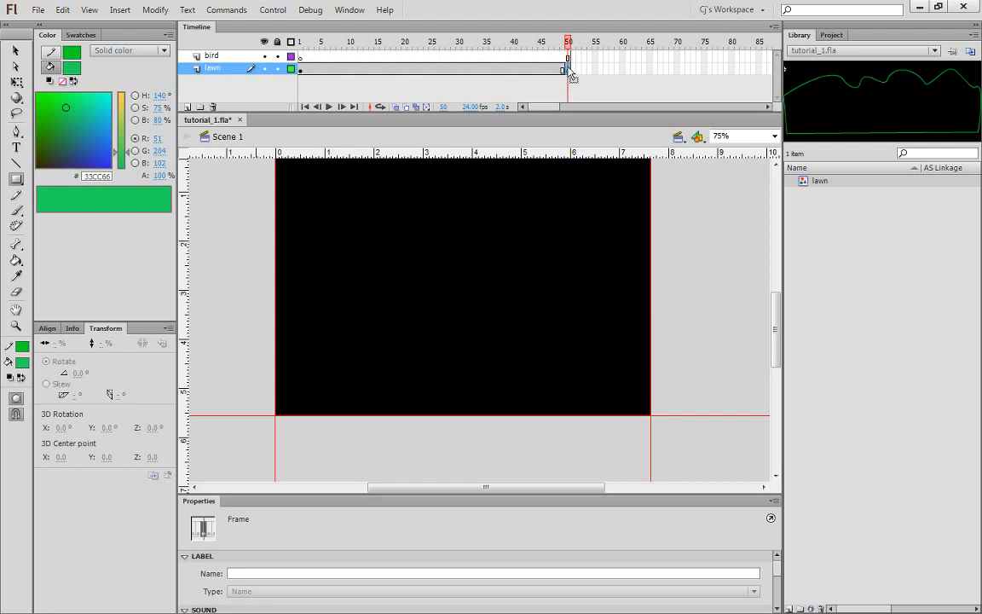
{"action": "right_click", "coordinate": [568, 73]}
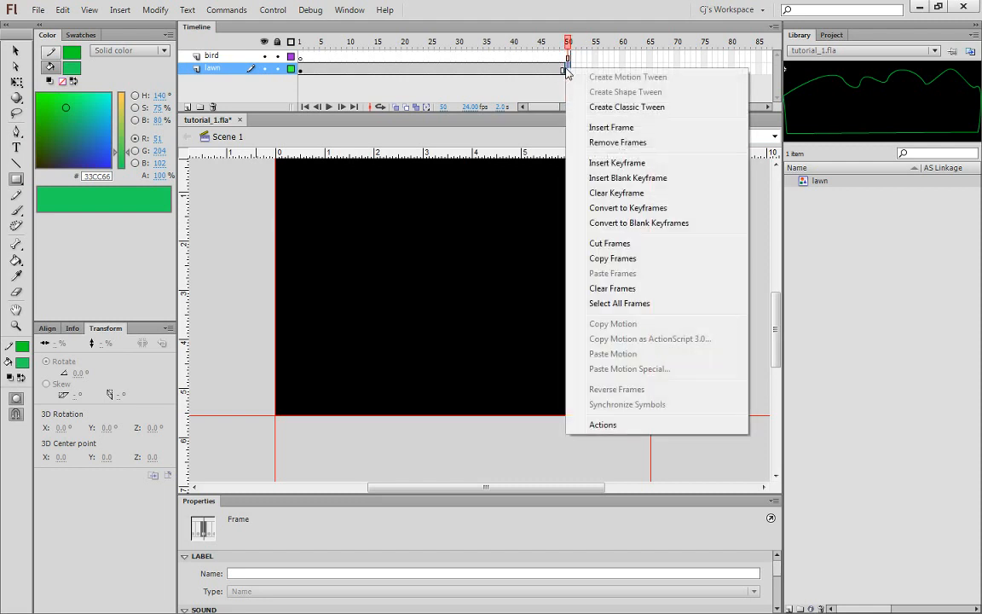
{"action": "left_click", "coordinate": [594, 143]}
{"action": "left_click", "coordinate": [567, 68]}
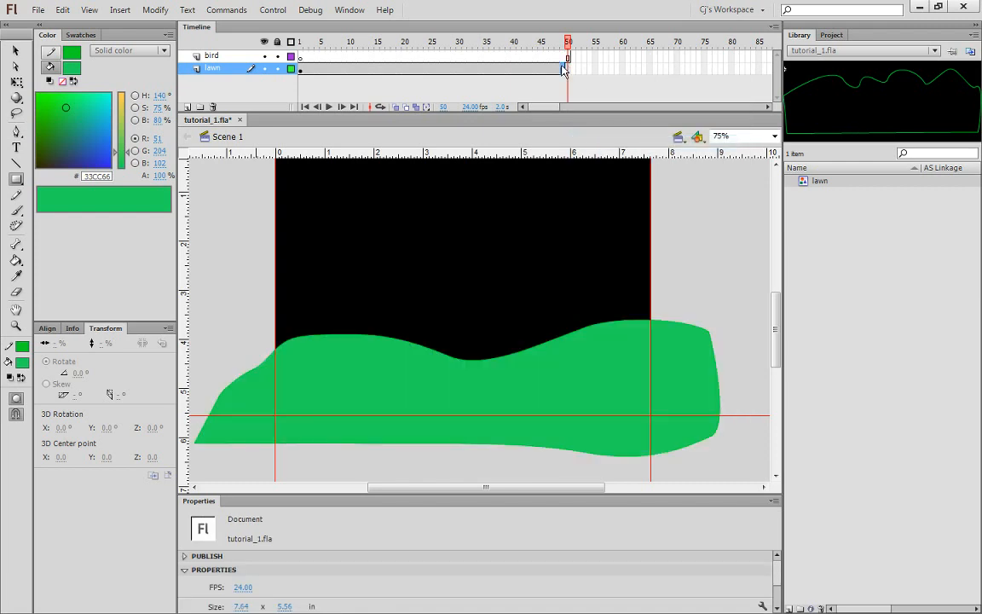
{"action": "mouse_move", "coordinate": [570, 67]}
{"action": "left_mouse_down"}
{"action": "mouse_move", "coordinate": [308, 4]}
{"action": "mouse_move", "coordinate": [295, 15]}
{"action": "mouse_move", "coordinate": [569, 49]}
{"action": "mouse_move", "coordinate": [254, 43]}
{"action": "mouse_move", "coordinate": [570, 57]}
{"action": "left_mouse_up"}
{"action": "left_click", "coordinate": [217, 60]}
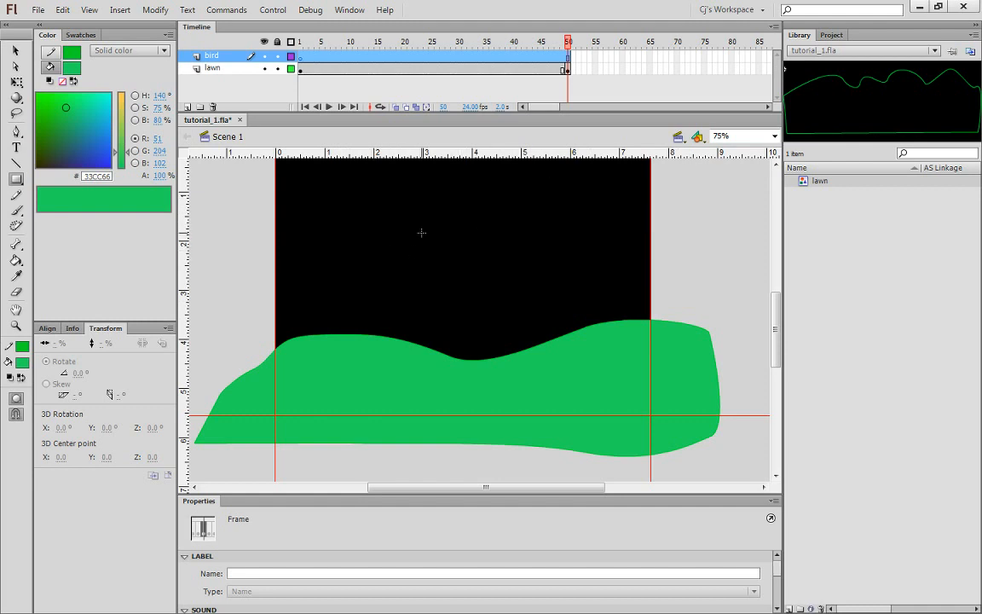
Step: Change the document's background color to sky blue in the document settings
{"action": "scroll", "coordinate": [421, 233], "scroll_direction": "up", "scroll_amount": 1}
{"action": "scroll", "coordinate": [421, 232], "scroll_direction": "down", "scroll_amount": 1}
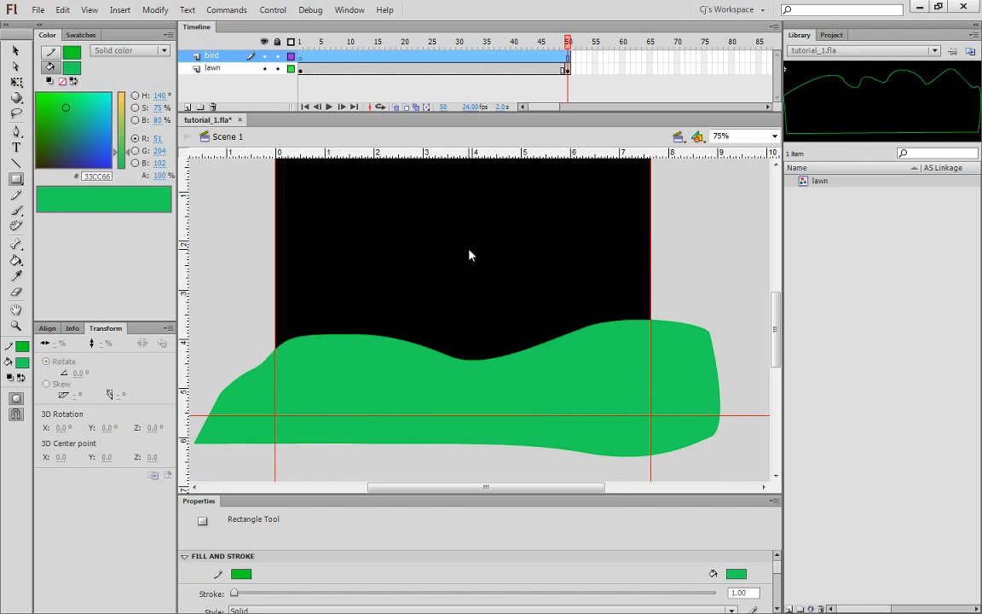
{"action": "key", "text": "ctrl+j"}
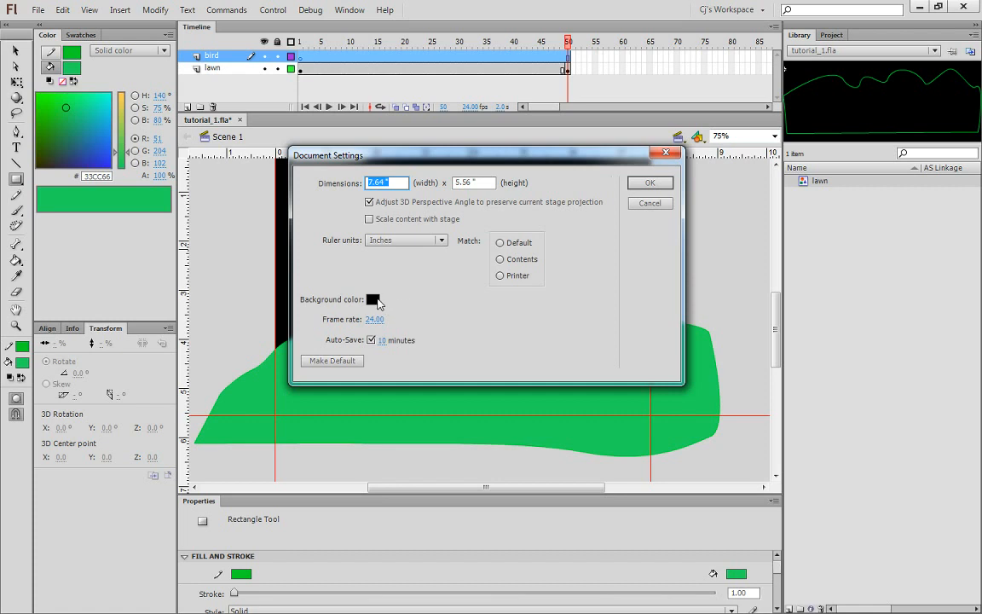
{"action": "left_click", "coordinate": [374, 300]}
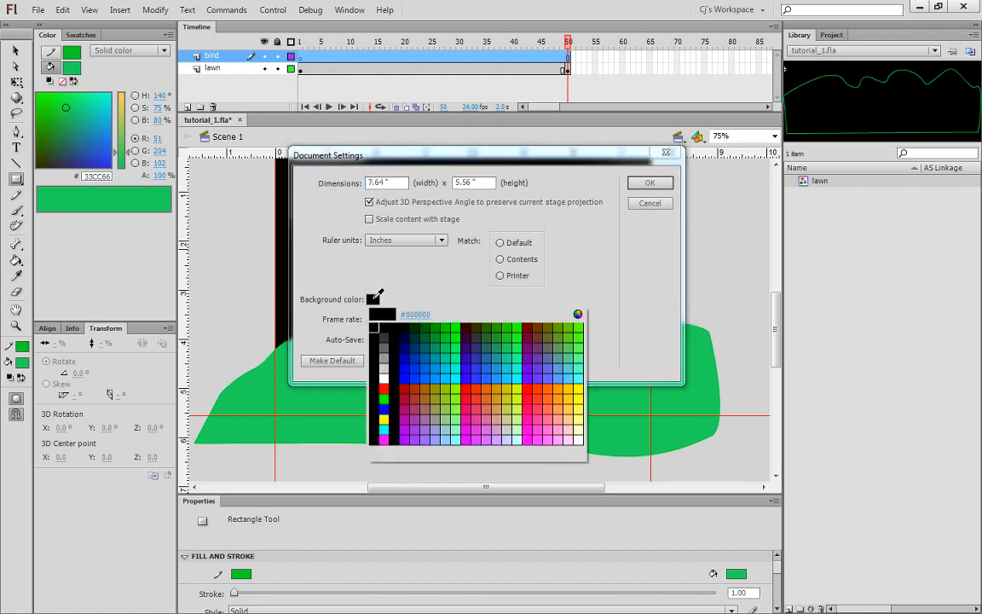
{"action": "left_click", "coordinate": [450, 377]}
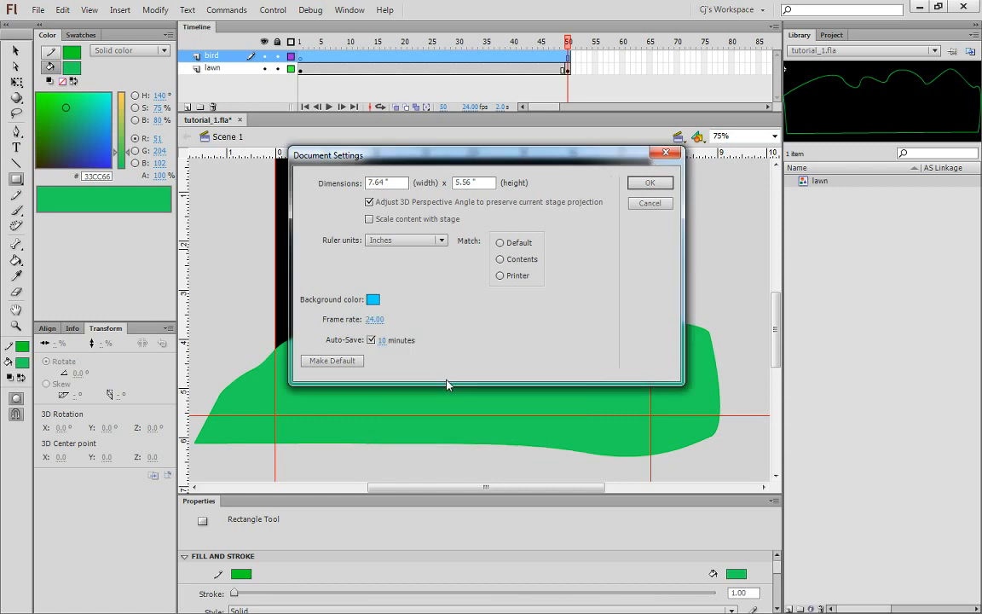
{"action": "left_click", "coordinate": [663, 185]}
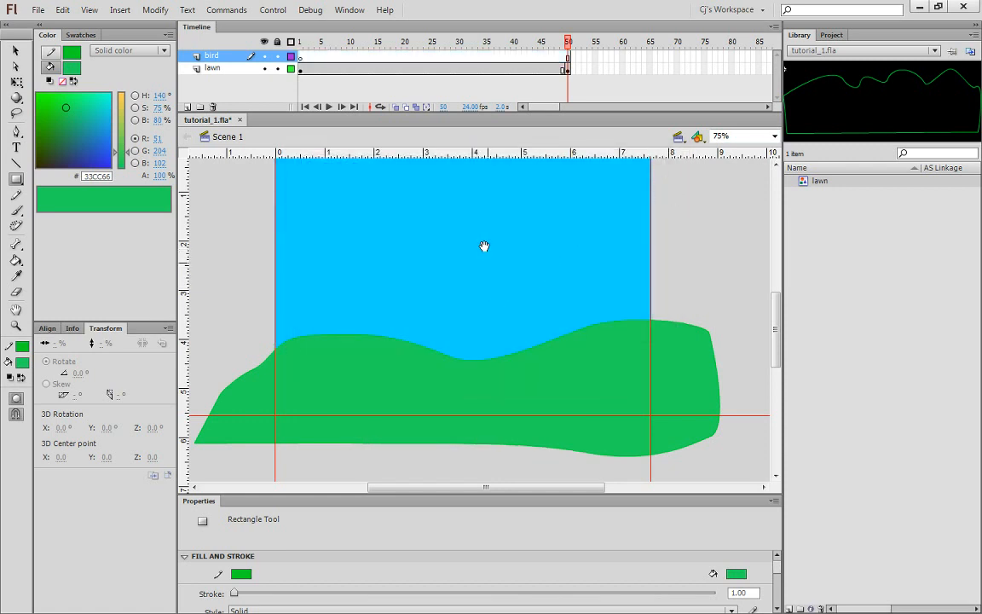
{"action": "left_click_drag", "start_coordinate": [472, 228], "coordinate": [469, 254]}
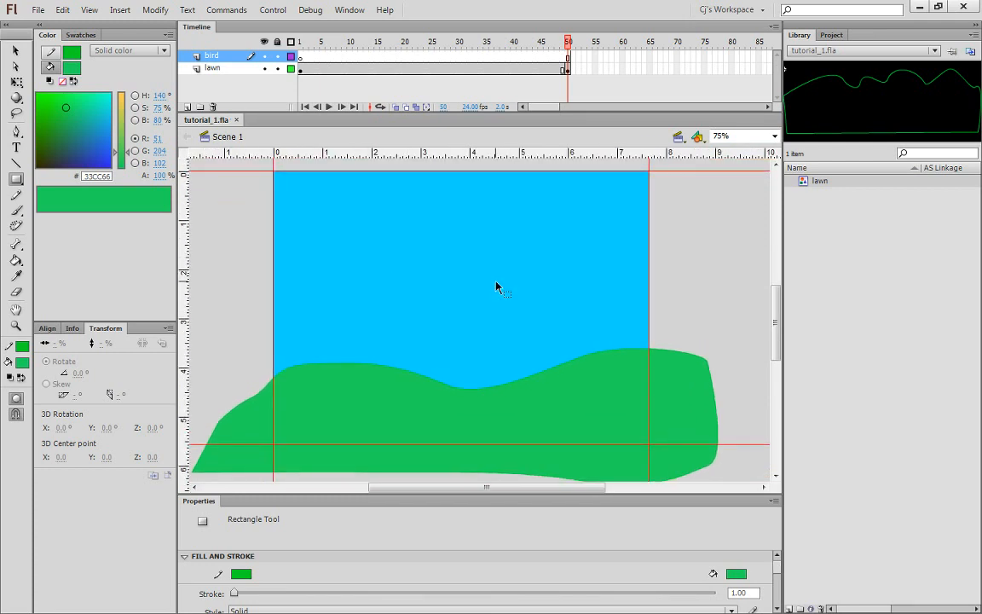
{"action": "left_click", "coordinate": [38, 9]}
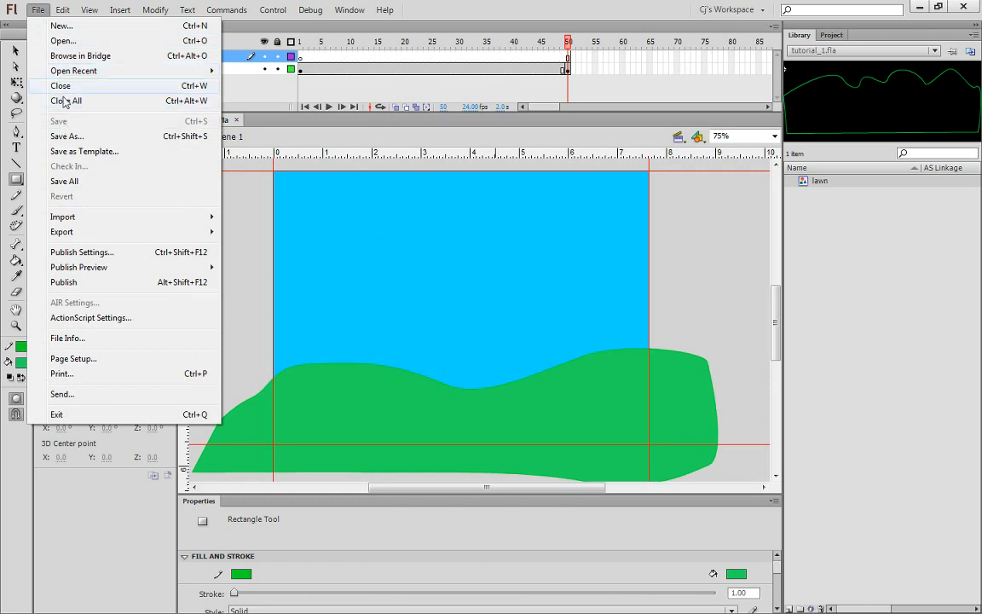
{"action": "left_click", "coordinate": [456, 8]}
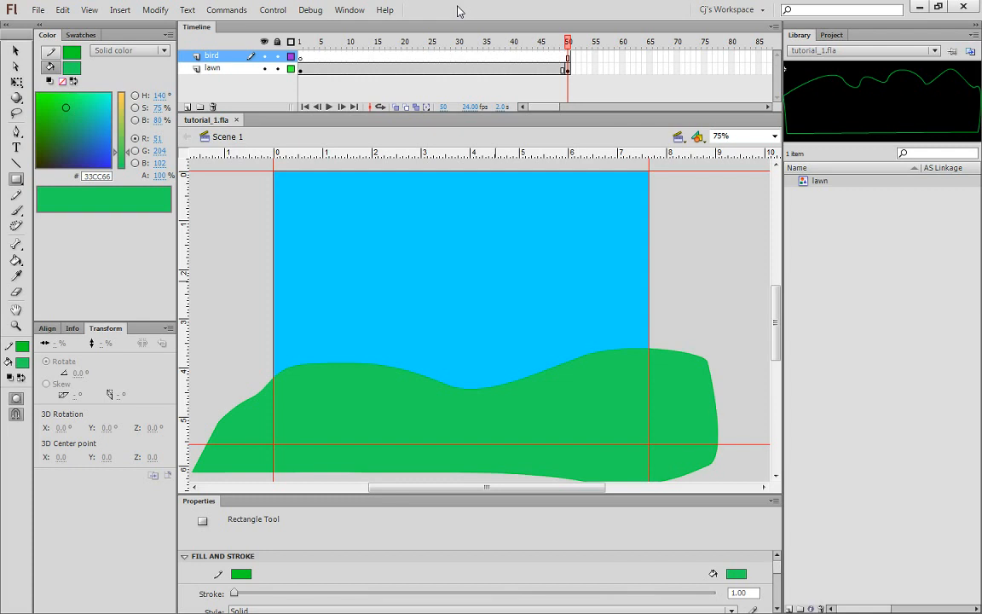
Step: Make frame 1 of the bird layer current and set the Timeline's frame display size to Large
{"action": "left_click", "coordinate": [301, 58]}
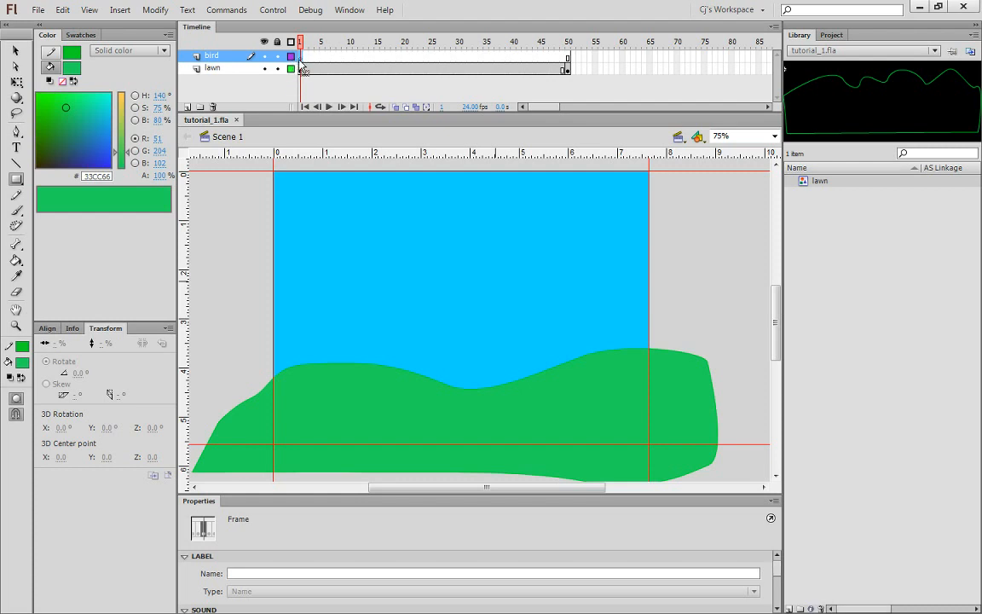
{"action": "left_click", "coordinate": [773, 28]}
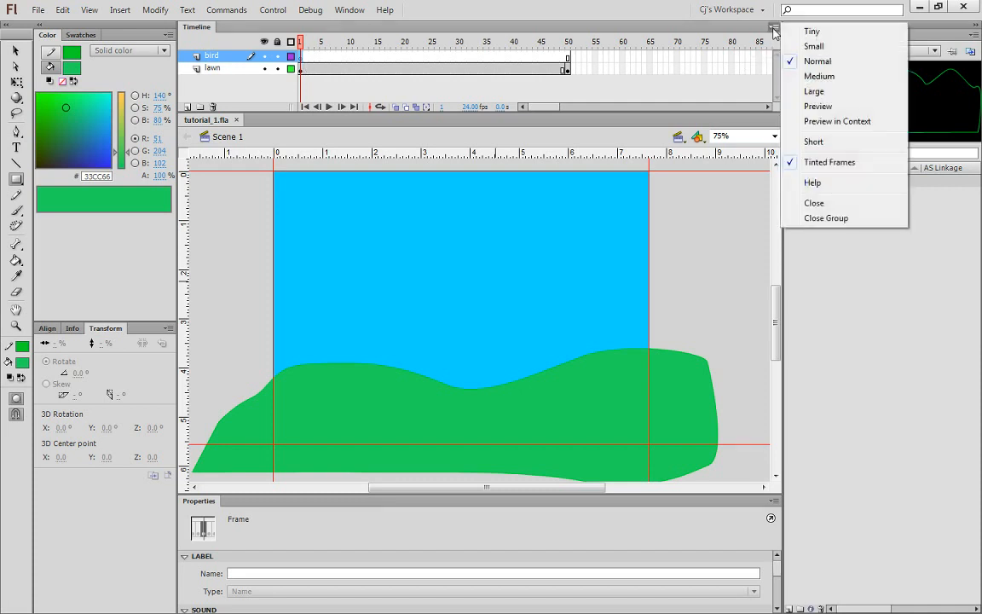
{"action": "left_click", "coordinate": [760, 27]}
{"action": "left_click", "coordinate": [775, 29]}
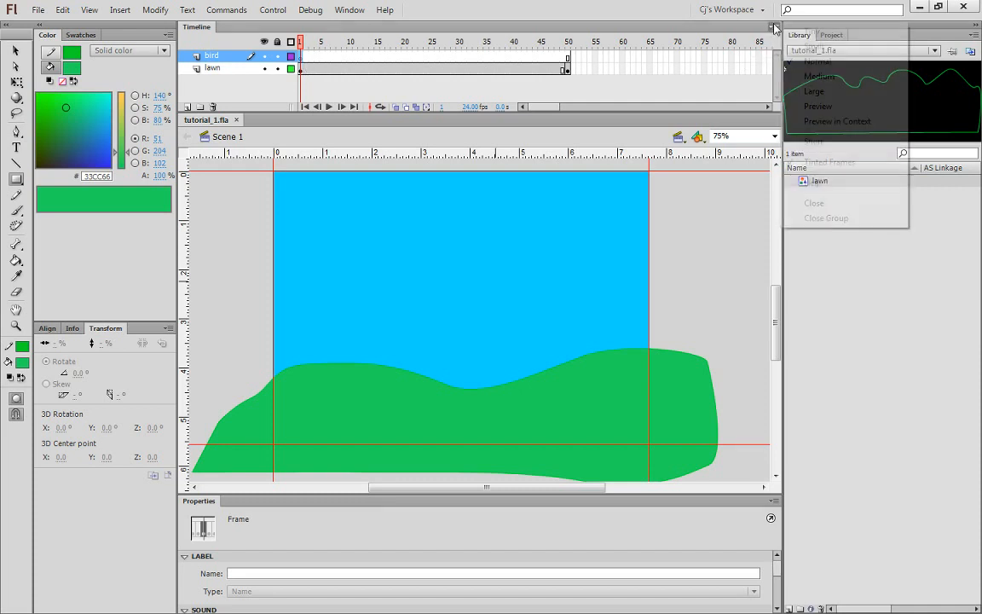
{"action": "left_click", "coordinate": [754, 26]}
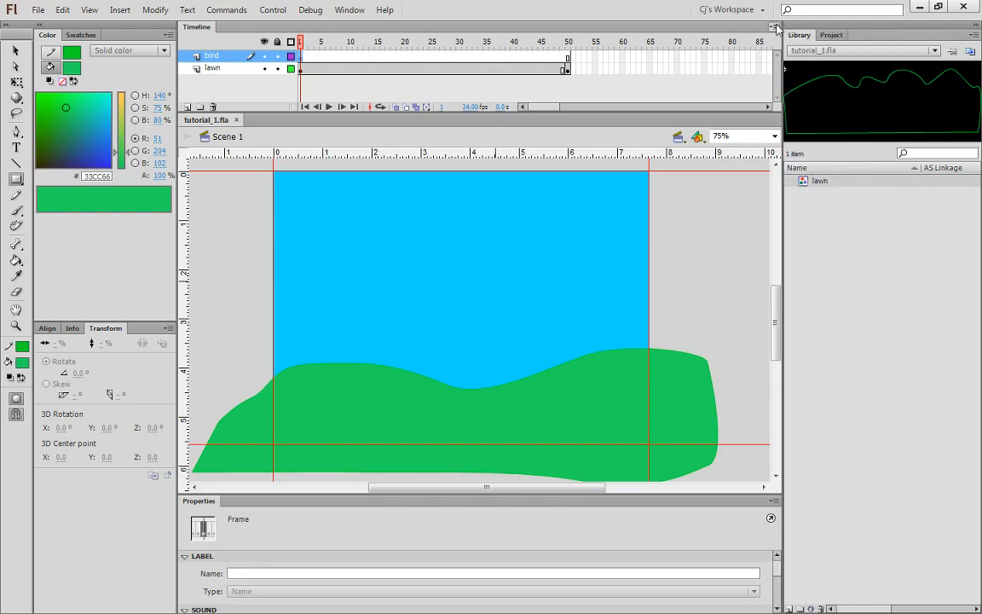
{"action": "left_click", "coordinate": [774, 28]}
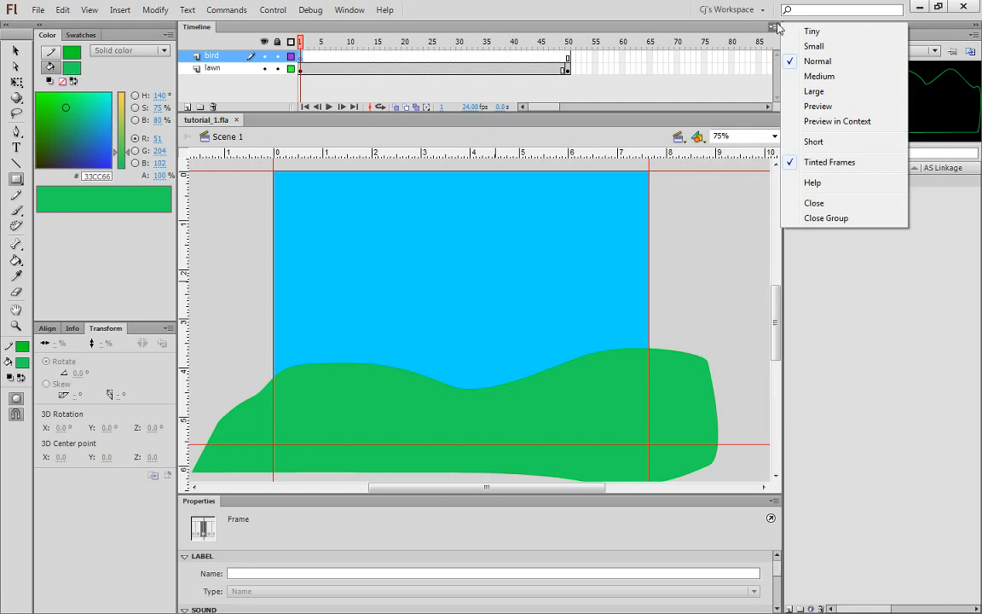
{"action": "left_click", "coordinate": [349, 11]}
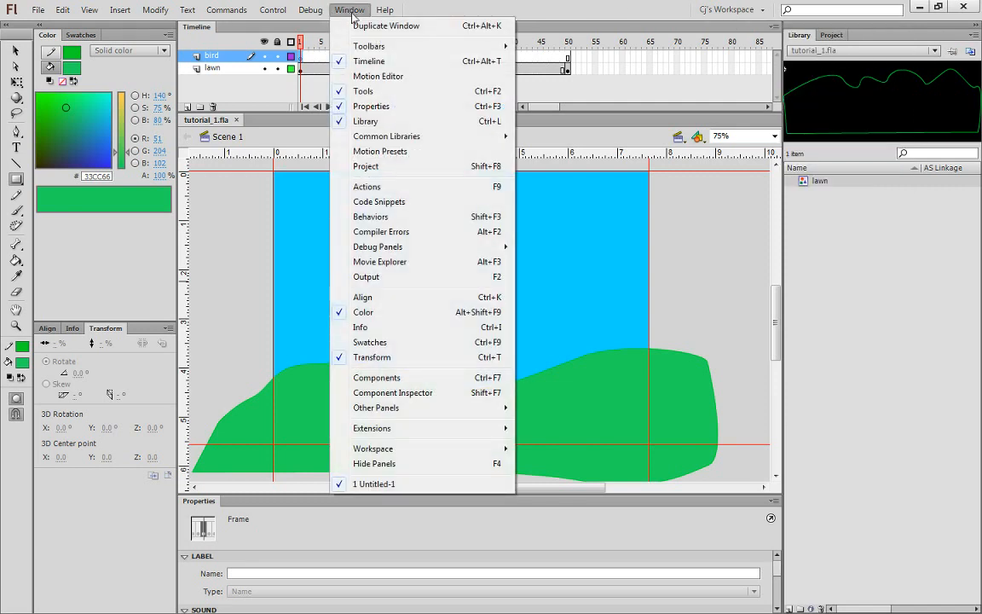
{"action": "mouse_move", "coordinate": [394, 52]}
{"action": "mouse_move", "coordinate": [480, 45]}
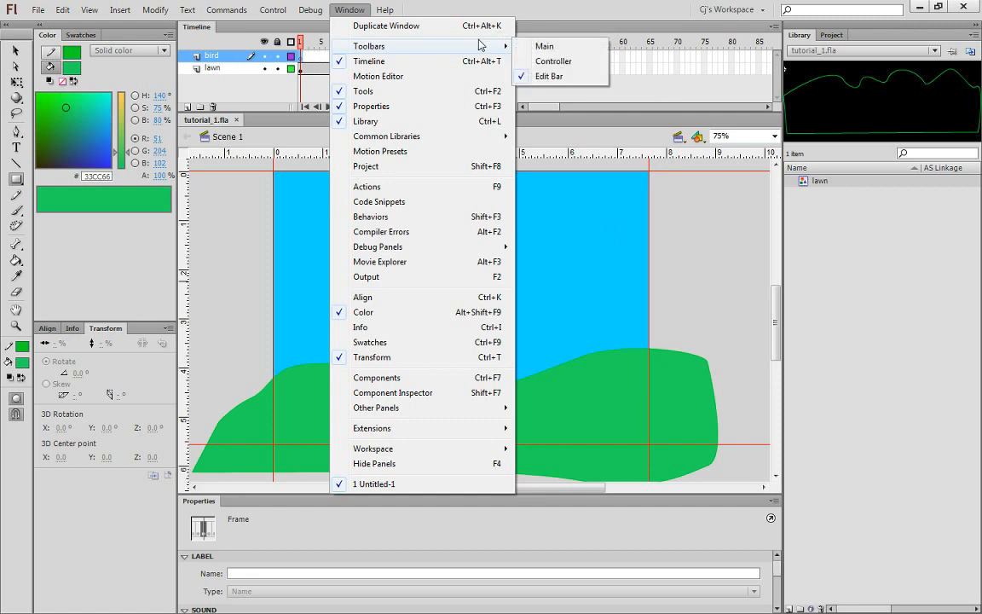
{"action": "left_click", "coordinate": [639, 8]}
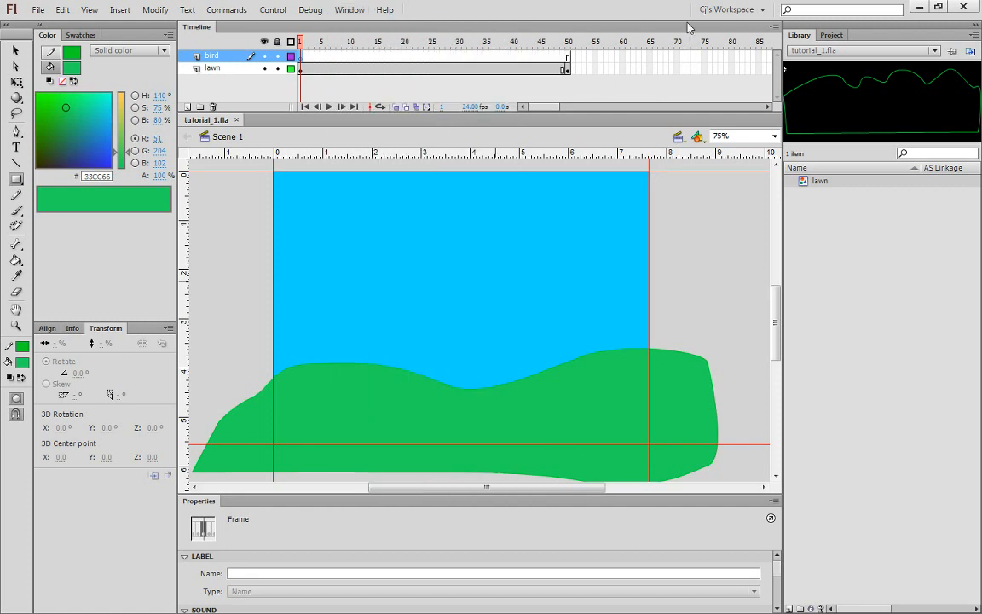
{"action": "left_click", "coordinate": [774, 28]}
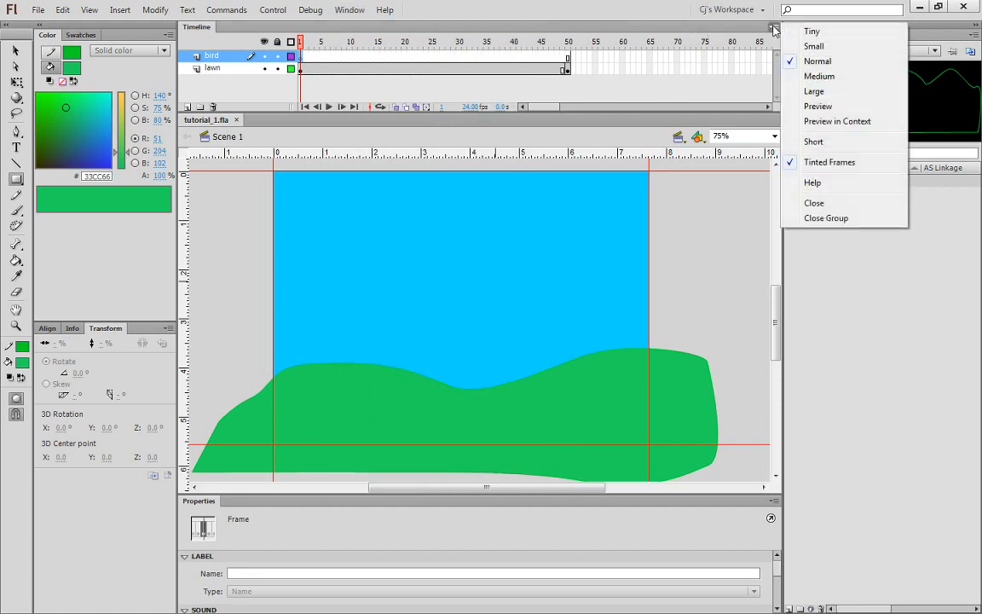
{"action": "left_click", "coordinate": [820, 91]}
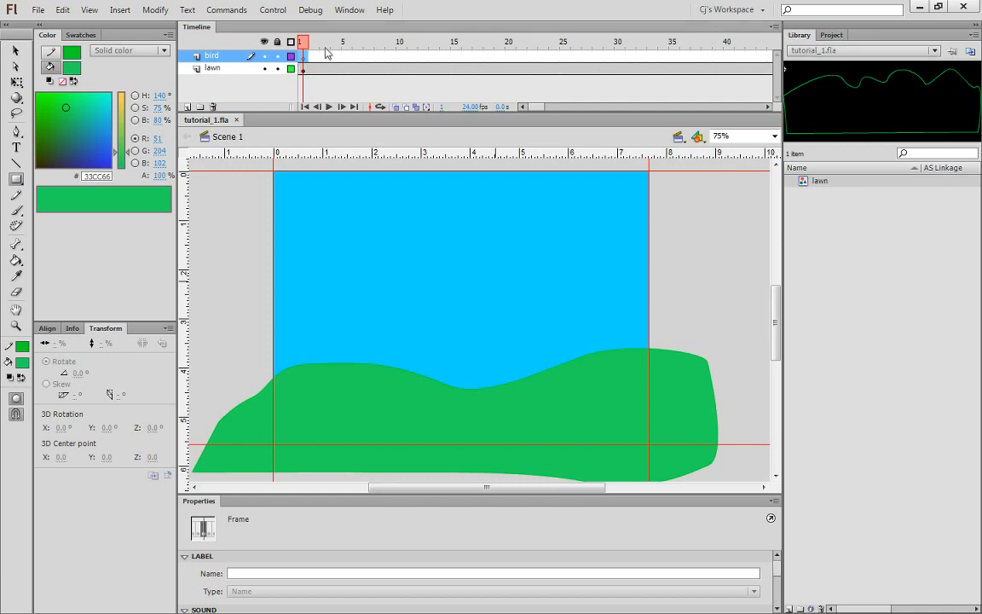
{"action": "left_click", "coordinate": [674, 56]}
{"action": "left_click", "coordinate": [631, 52]}
{"action": "left_click", "coordinate": [552, 60]}
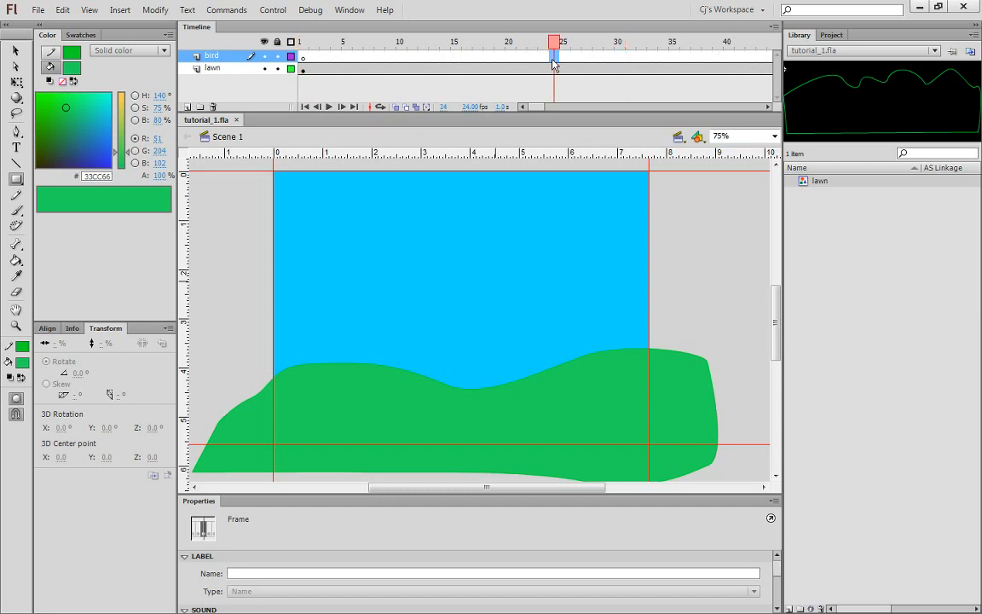
{"action": "left_click", "coordinate": [490, 57]}
{"action": "left_click", "coordinate": [410, 58]}
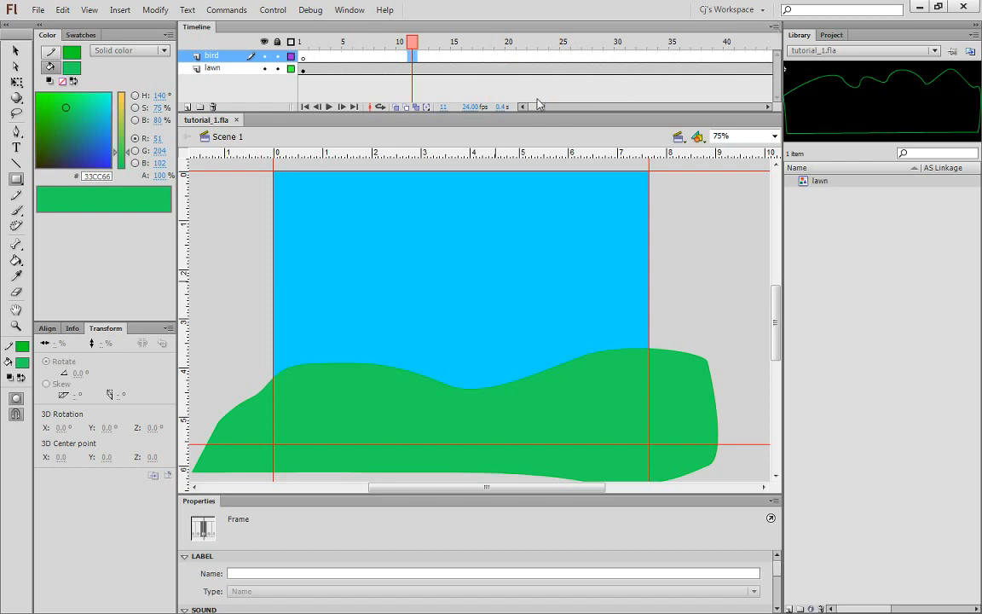
Step: Widen the Timeline area and narrow its layer name column until all 50 frames fit, and move the playhead to frame 2
{"action": "left_click_drag", "start_coordinate": [534, 108], "coordinate": [526, 105]}
{"action": "key", "text": "ctrl+alt+shift+r"}
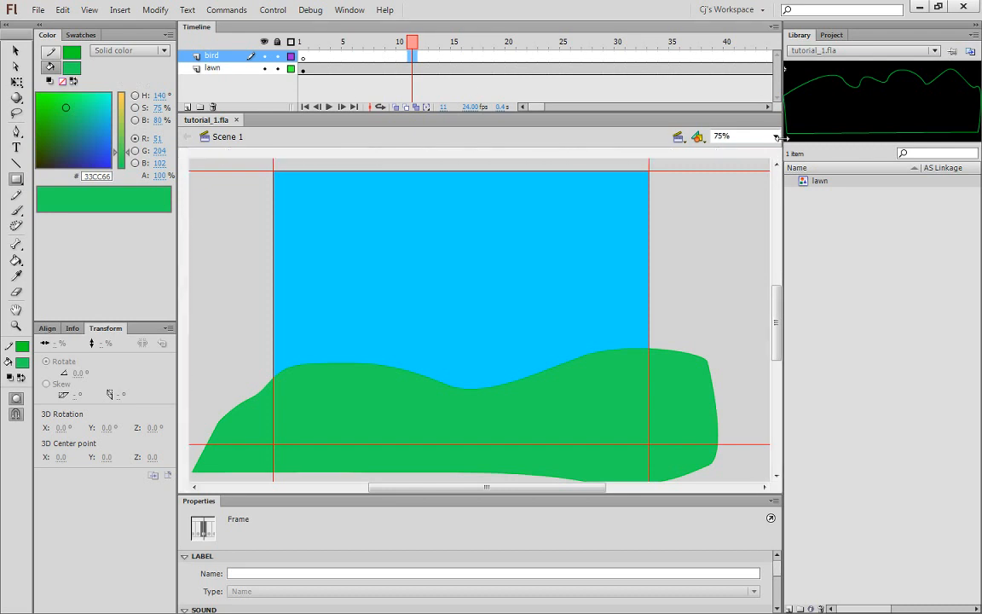
{"action": "left_click_drag", "start_coordinate": [783, 138], "coordinate": [840, 138]}
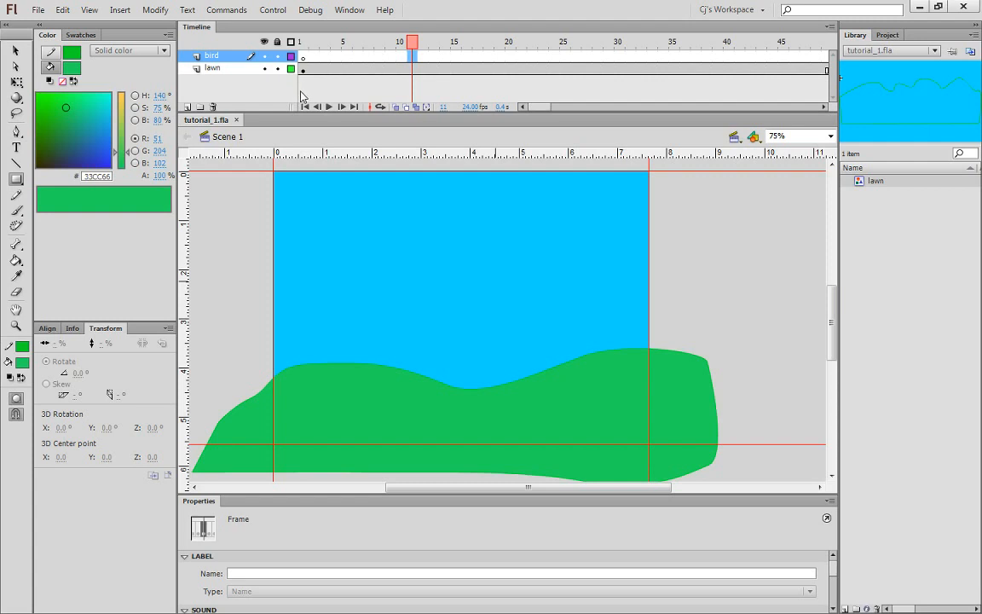
{"action": "left_click_drag", "start_coordinate": [298, 85], "coordinate": [274, 85]}
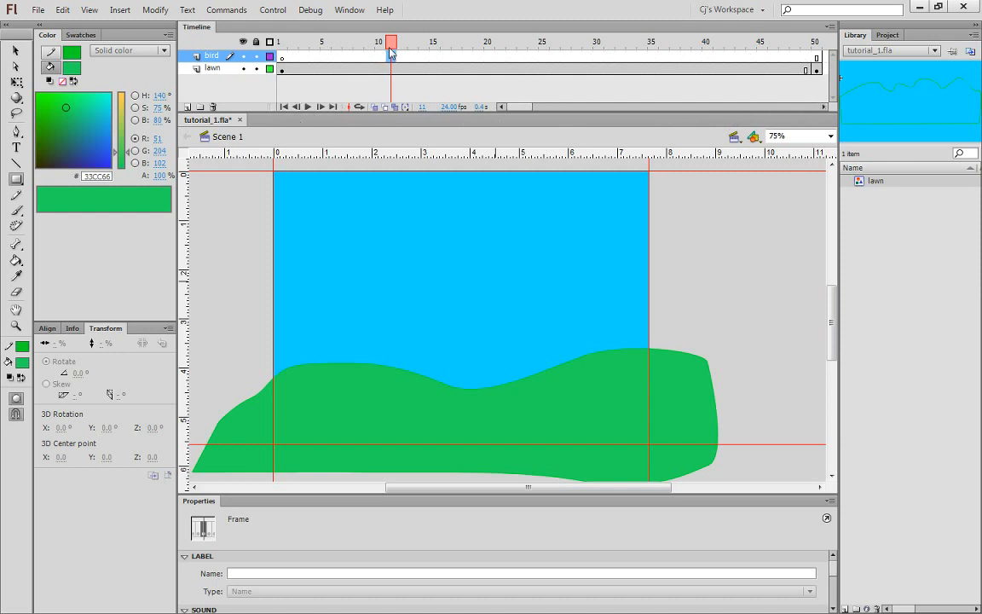
{"action": "left_click_drag", "start_coordinate": [394, 47], "coordinate": [291, 44]}
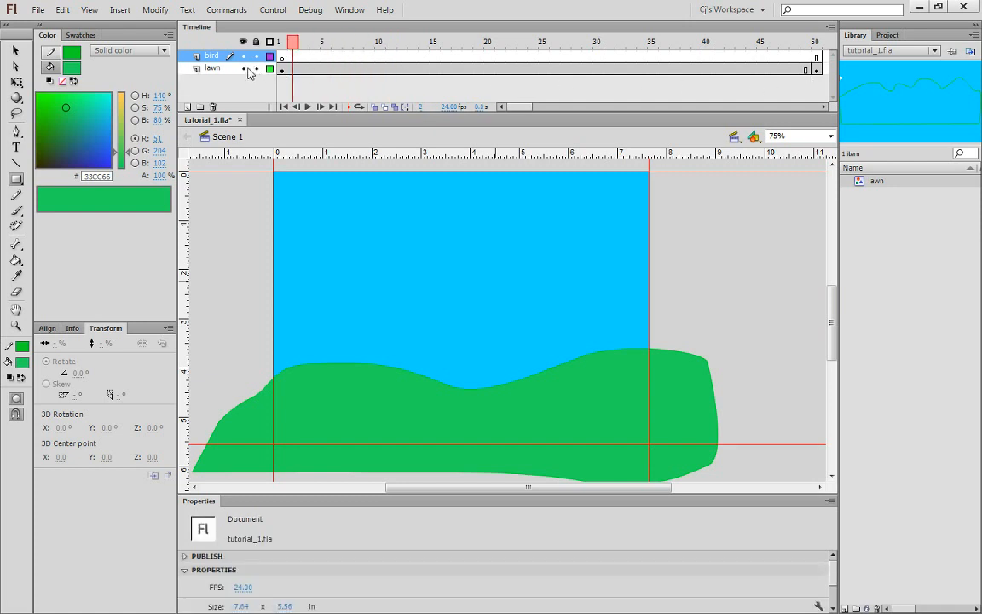
Step: Hide and show the lawn layer to demonstrate its visibility toggle, and lock the layer
{"action": "left_click", "coordinate": [243, 68]}
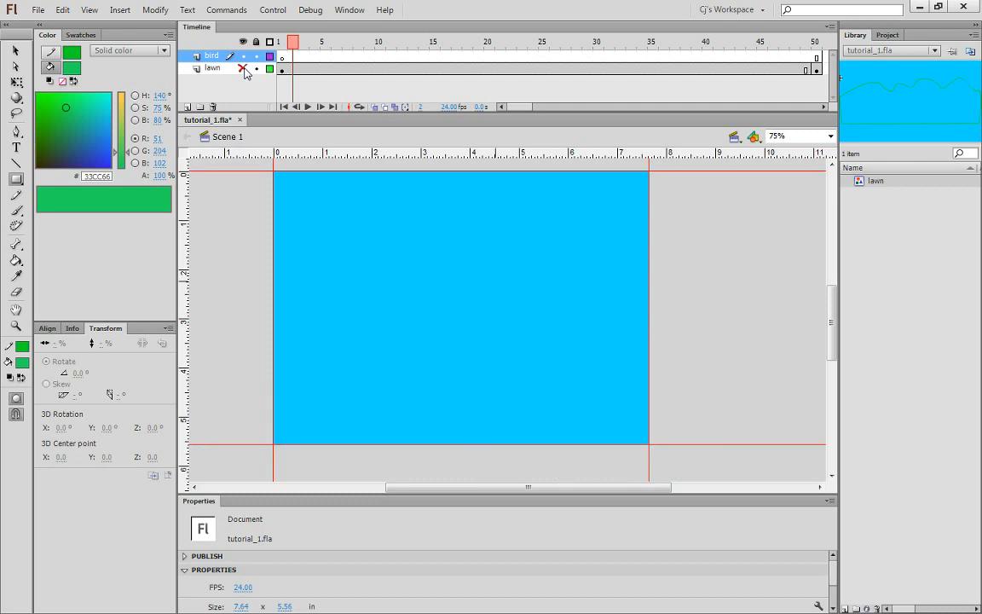
{"action": "left_click", "coordinate": [243, 68]}
{"action": "left_click", "coordinate": [243, 68]}
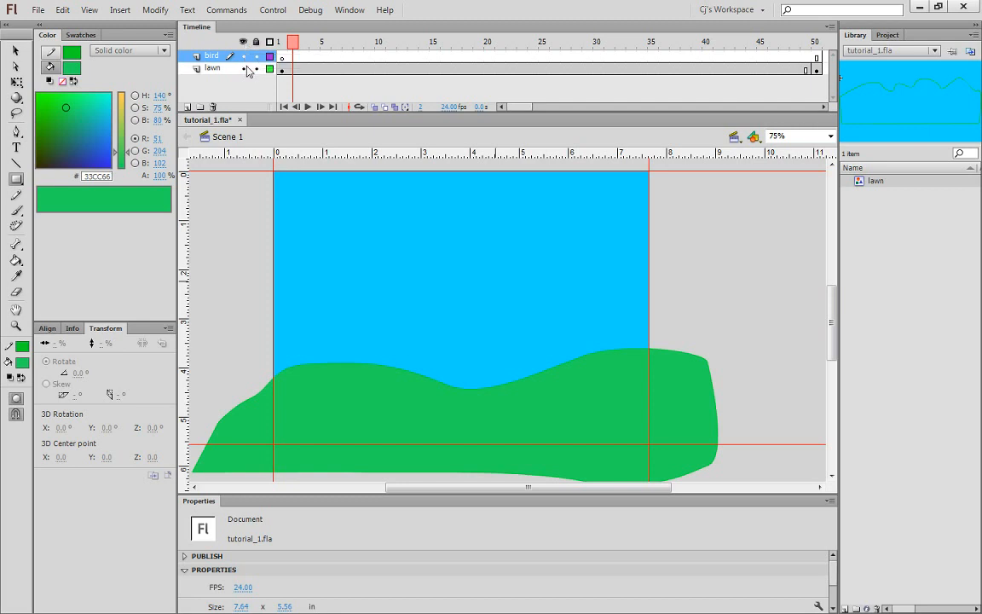
{"action": "left_click", "coordinate": [243, 68]}
{"action": "left_click", "coordinate": [243, 69]}
{"action": "key", "text": "r"}
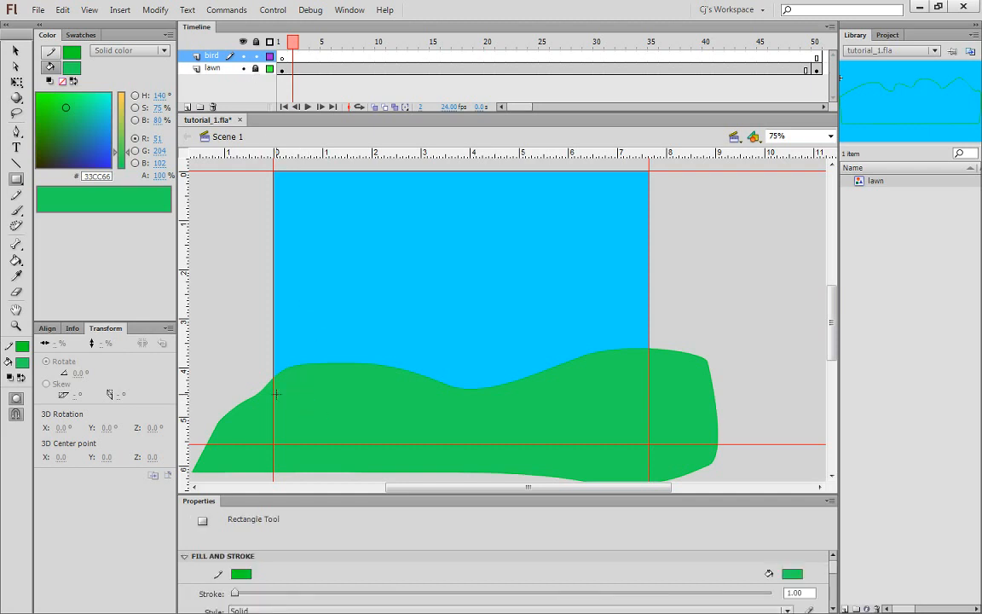
Step: Try to select the lawn artwork on the stage with the Selection tool to test the layer lock
{"action": "left_click", "coordinate": [17, 52]}
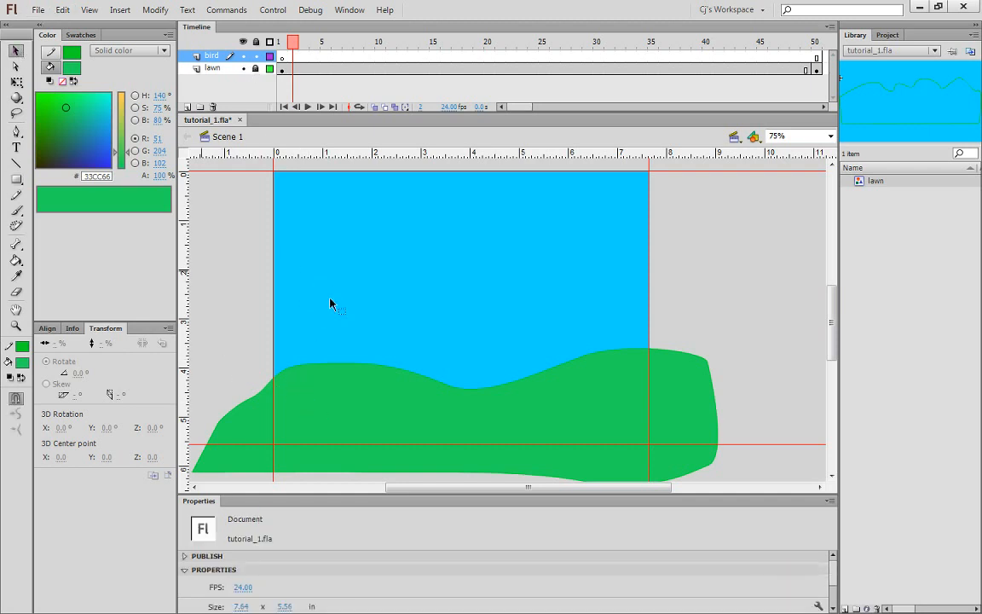
{"action": "left_click_drag", "start_coordinate": [378, 405], "coordinate": [453, 366]}
{"action": "left_click_drag", "start_coordinate": [652, 384], "coordinate": [375, 373]}
{"action": "left_click_drag", "start_coordinate": [221, 347], "coordinate": [800, 428]}
Step: Draw a flat oval about 1.6 in wide in the sky on frame 1 of the bird layer and fill it with orange #CC9933
{"action": "left_click", "coordinate": [281, 57]}
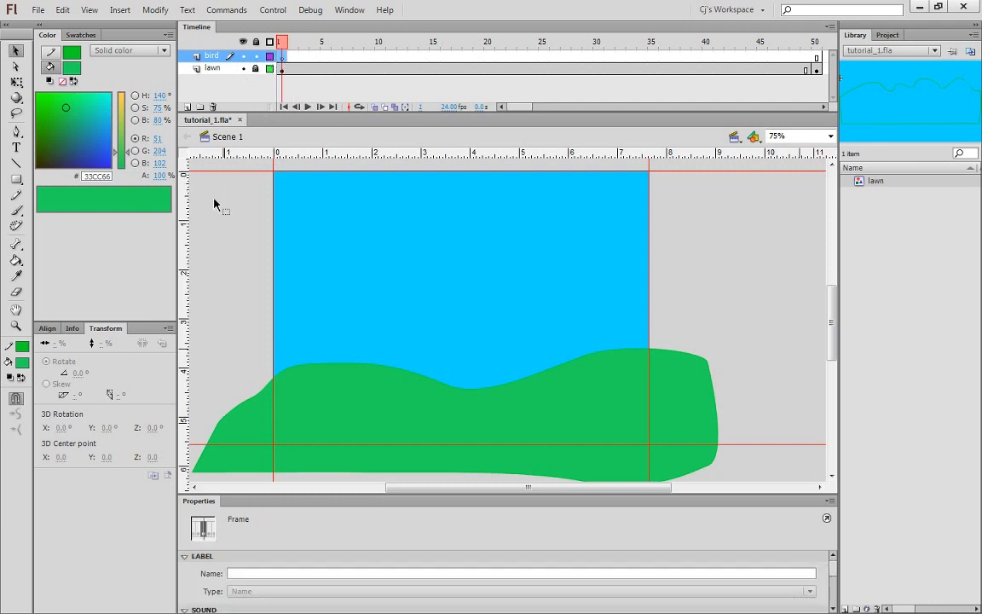
{"action": "left_click", "coordinate": [17, 181]}
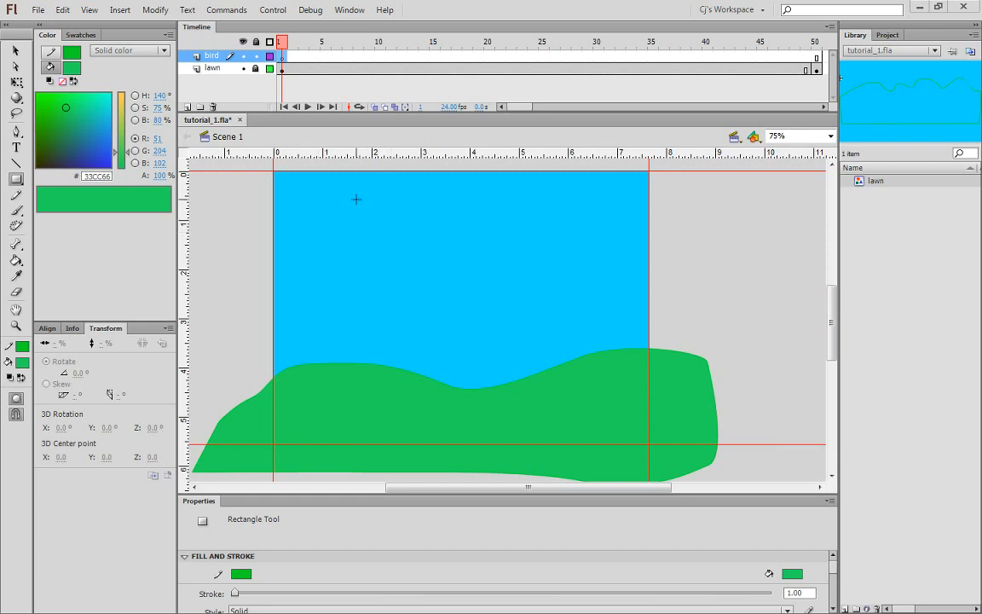
{"action": "left_click", "coordinate": [15, 179]}
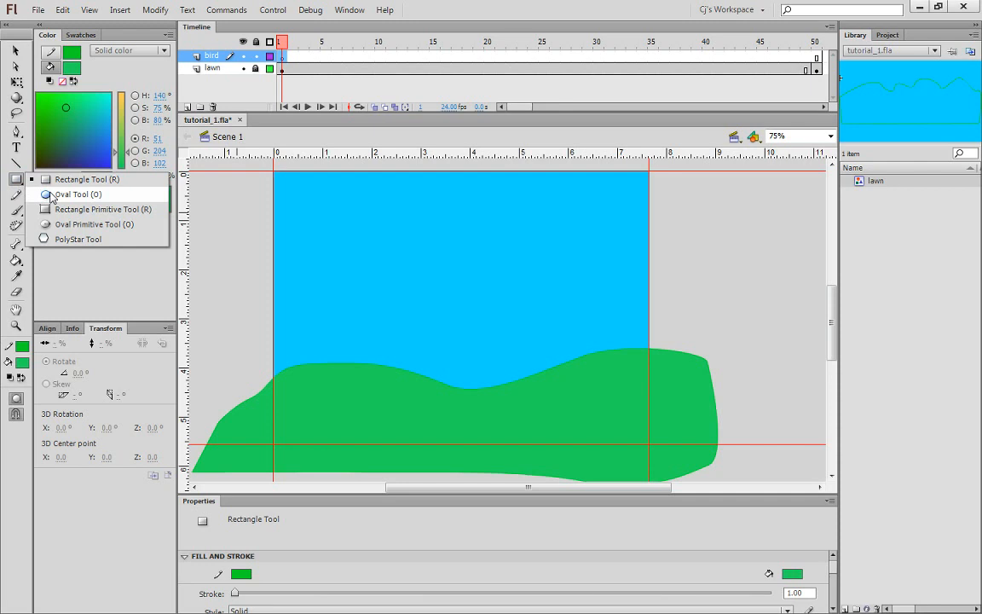
{"action": "left_click", "coordinate": [50, 195]}
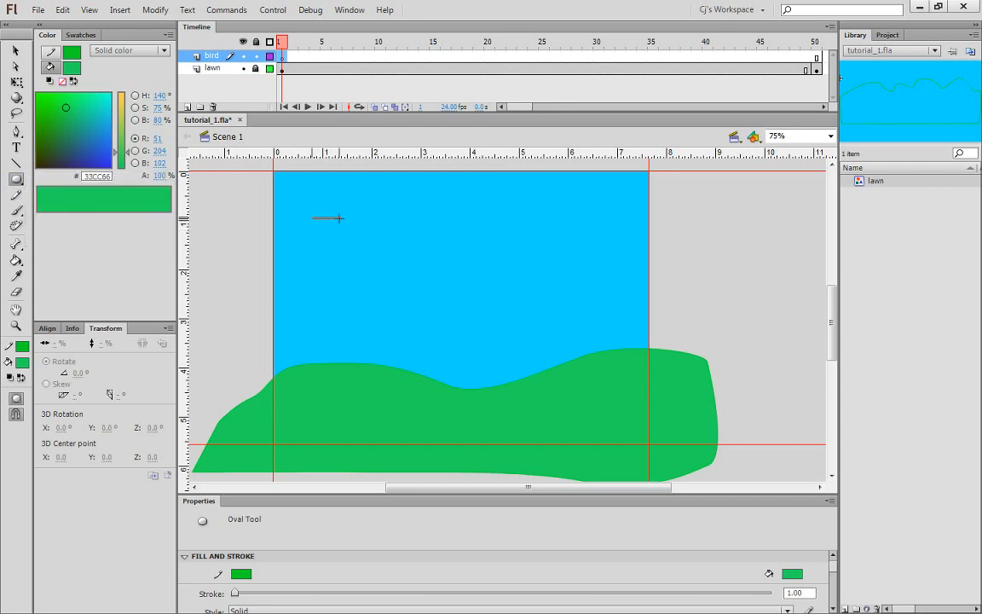
{"action": "left_click_drag", "start_coordinate": [340, 219], "coordinate": [392, 237]}
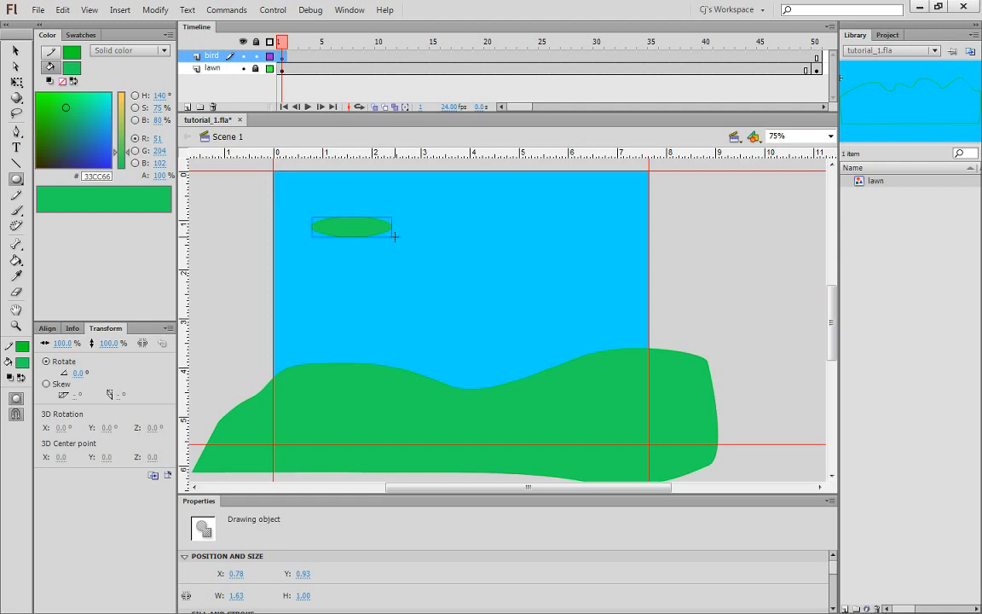
{"action": "left_click", "coordinate": [23, 361]}
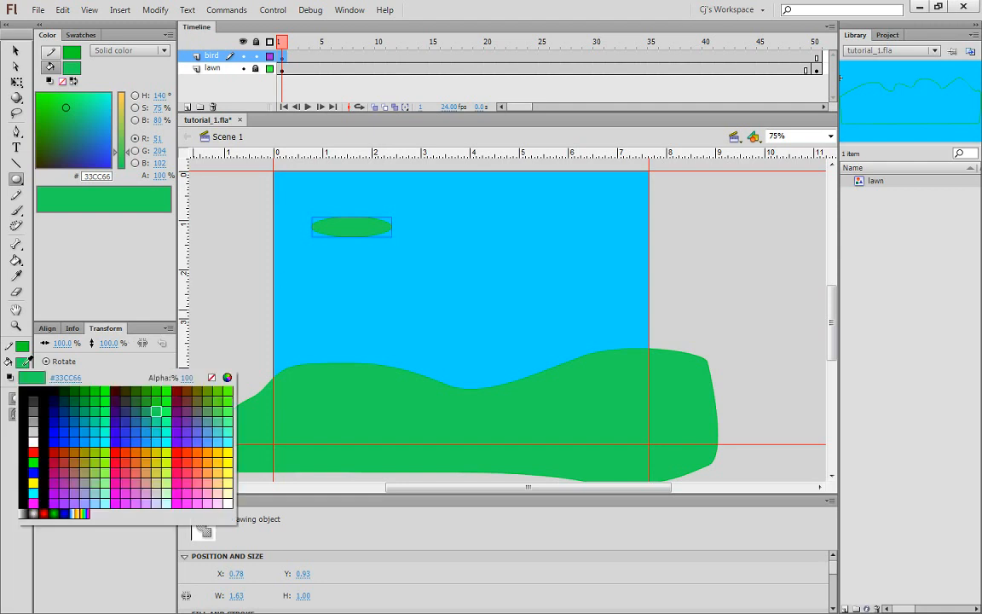
{"action": "left_click", "coordinate": [148, 460]}
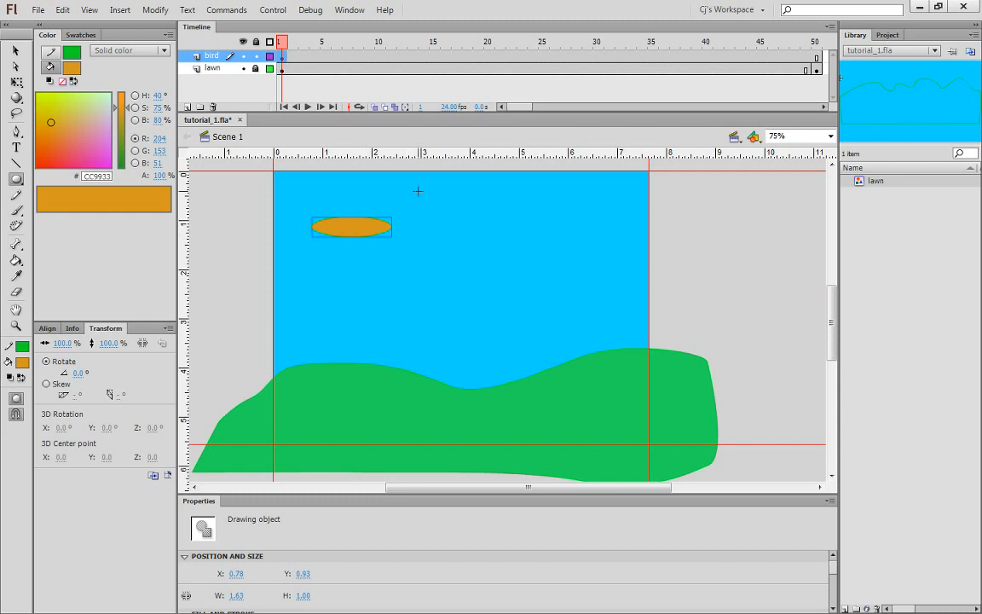
Step: Convert the orange oval on the bird layer to a Movie Clip symbol named Bird
{"action": "key", "text": "ctrl+equal"}
{"action": "key", "text": "ctrl+equal"}
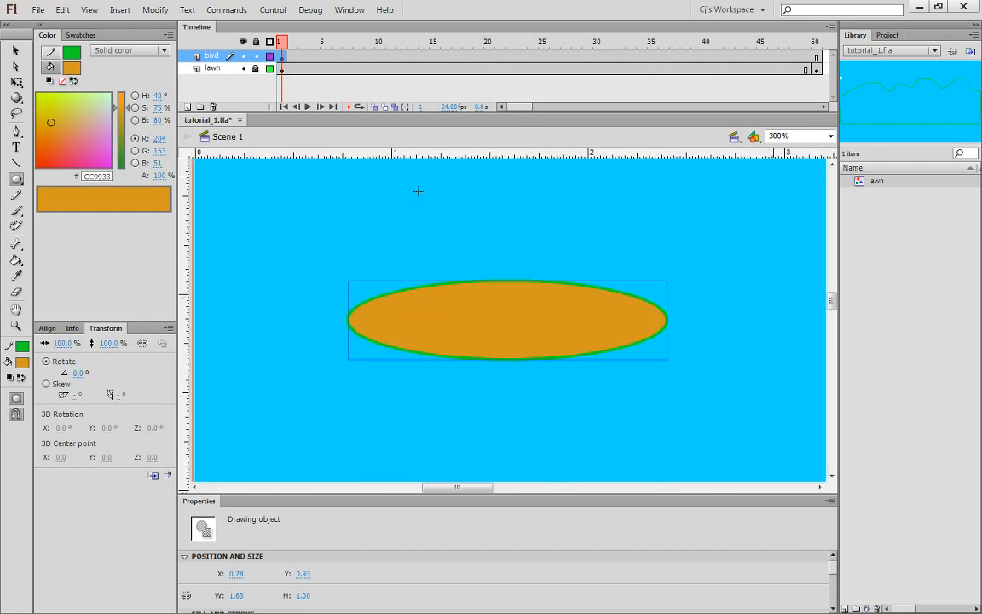
{"action": "left_click", "coordinate": [16, 52]}
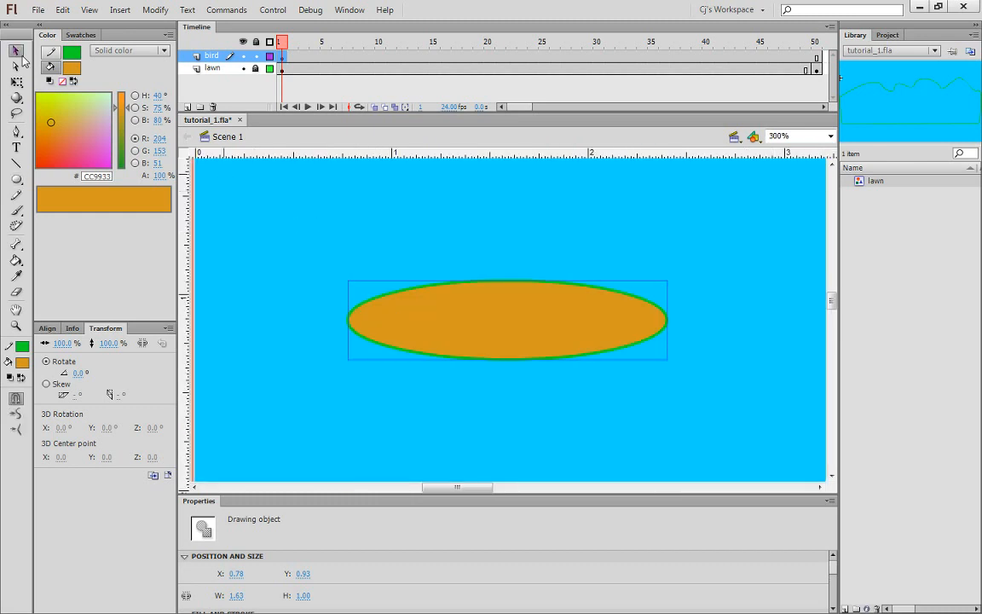
{"action": "right_click", "coordinate": [383, 327]}
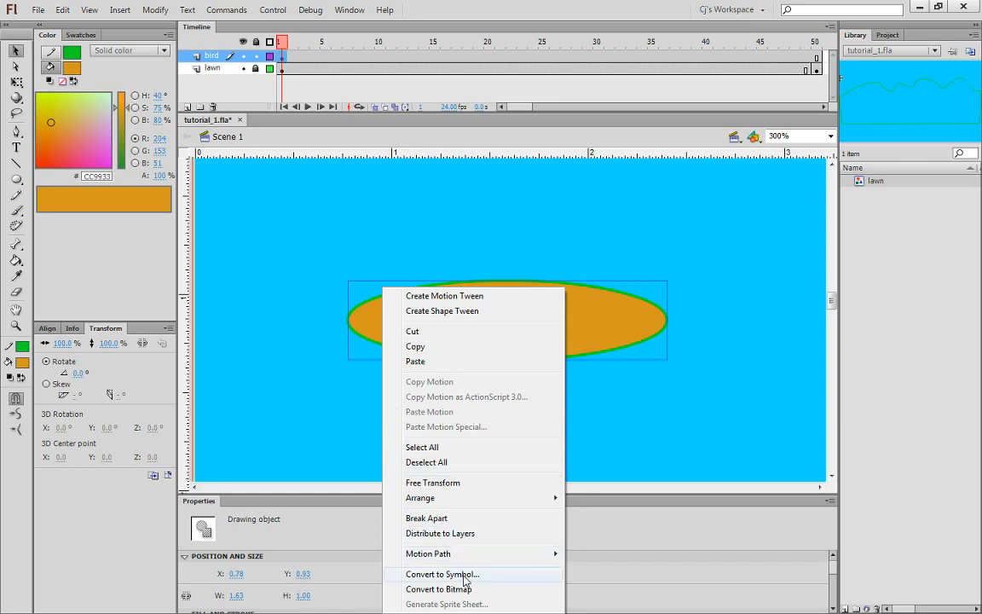
{"action": "left_click", "coordinate": [612, 309]}
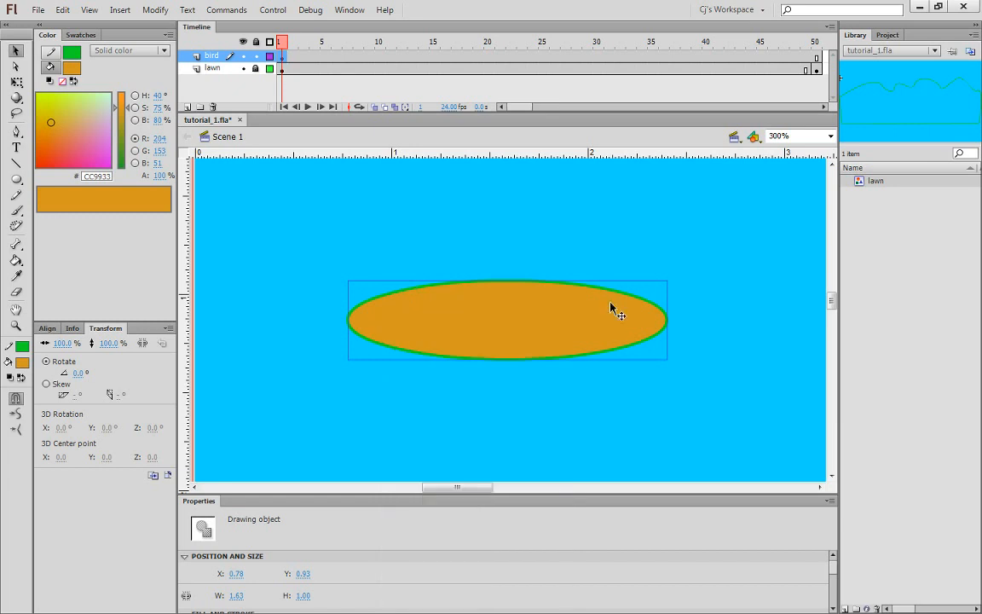
{"action": "key", "text": "F8"}
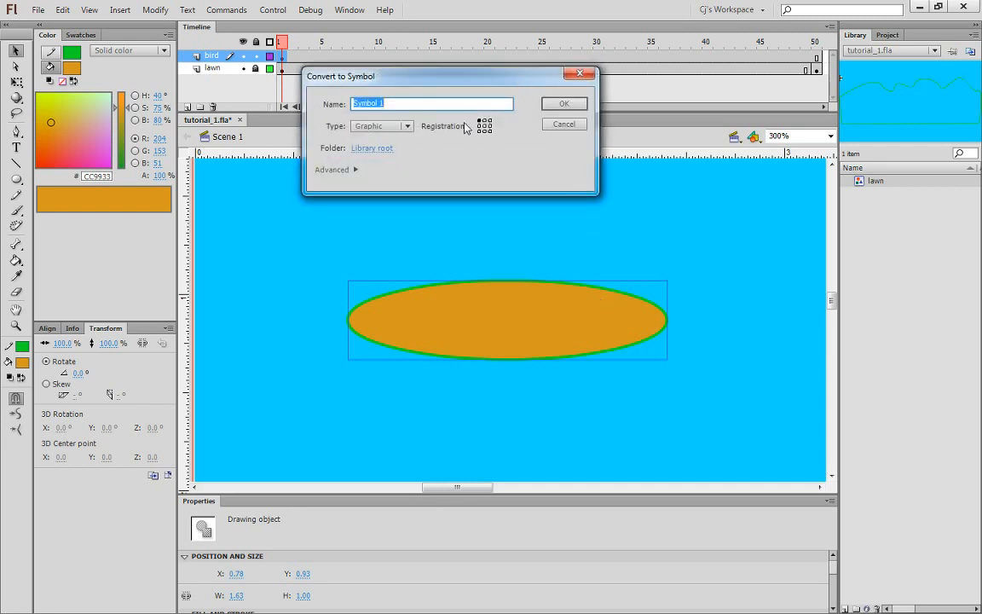
{"action": "left_click", "coordinate": [406, 127]}
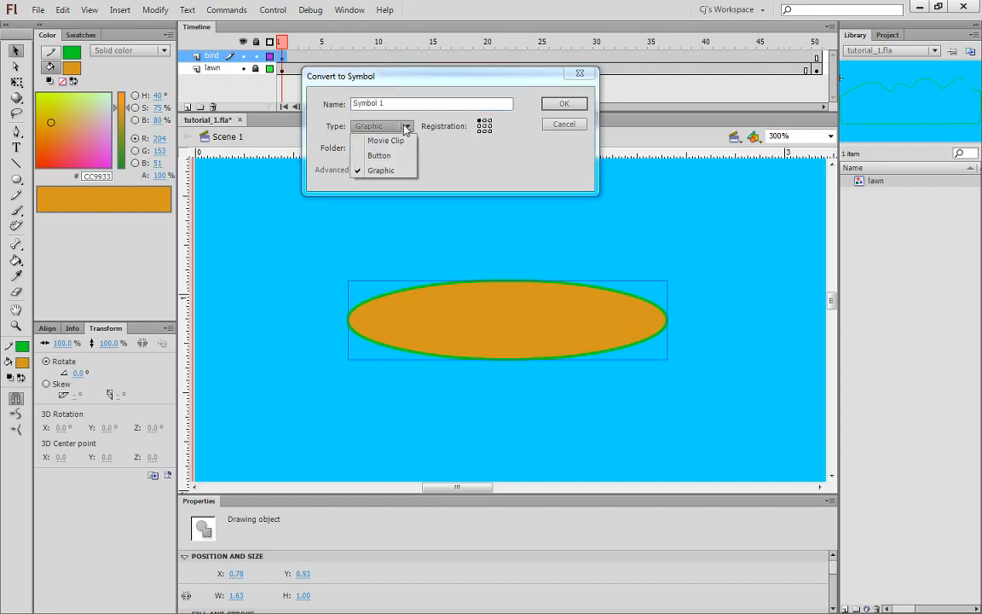
{"action": "left_click", "coordinate": [407, 141]}
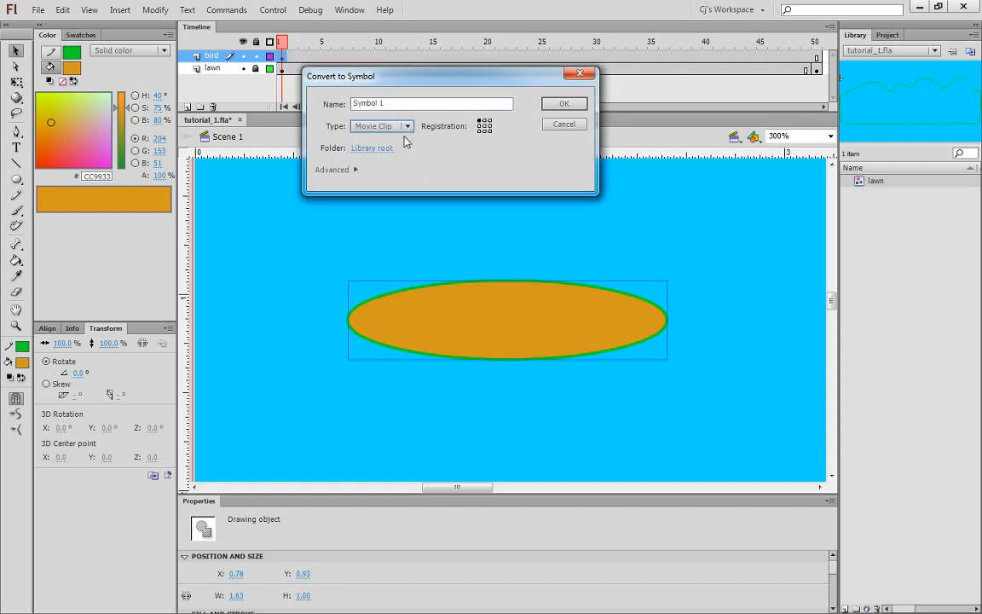
{"action": "left_click", "coordinate": [407, 127]}
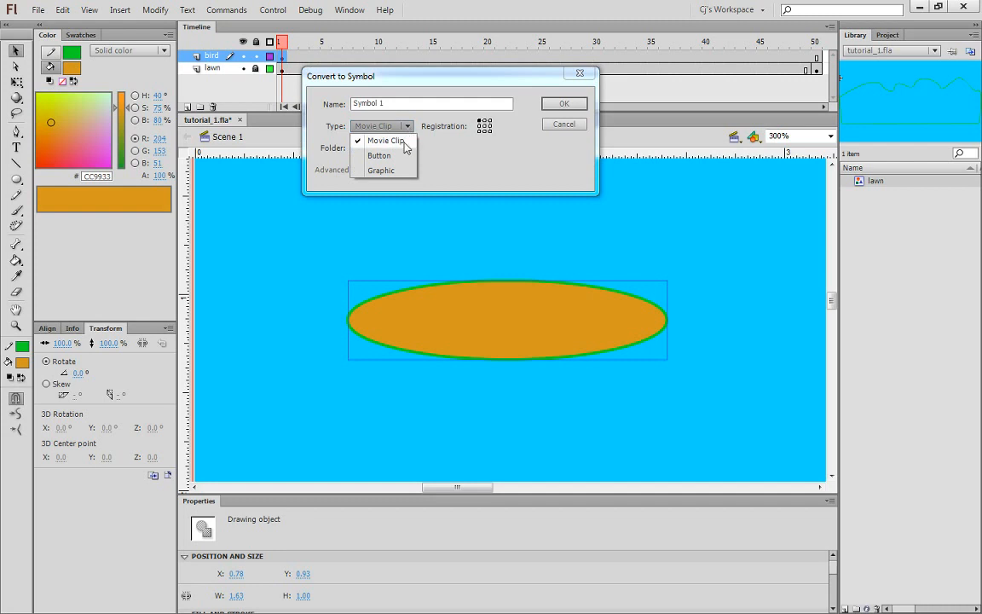
{"action": "left_click", "coordinate": [404, 145]}
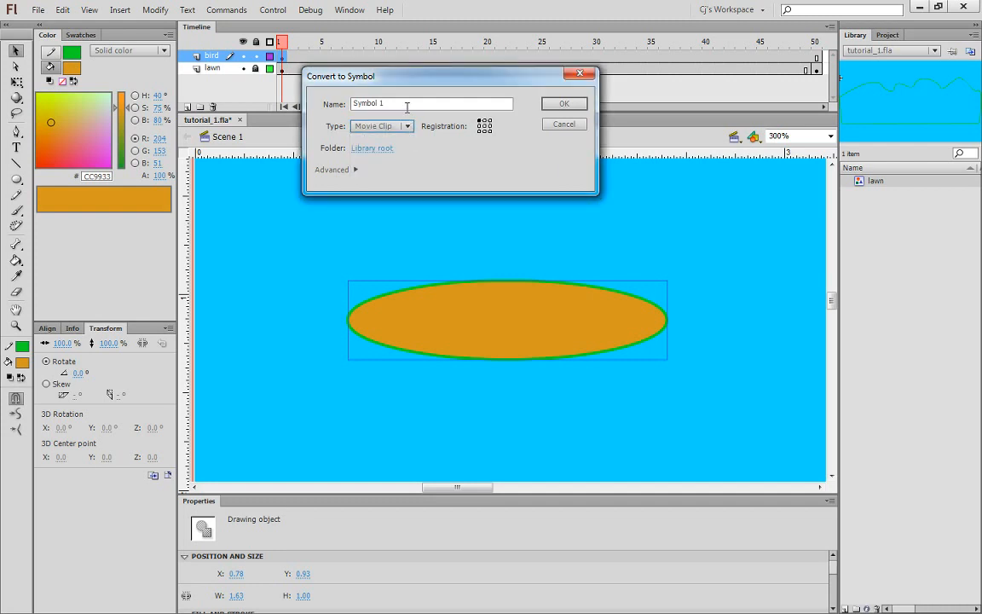
{"action": "left_click_drag", "start_coordinate": [403, 104], "coordinate": [303, 53]}
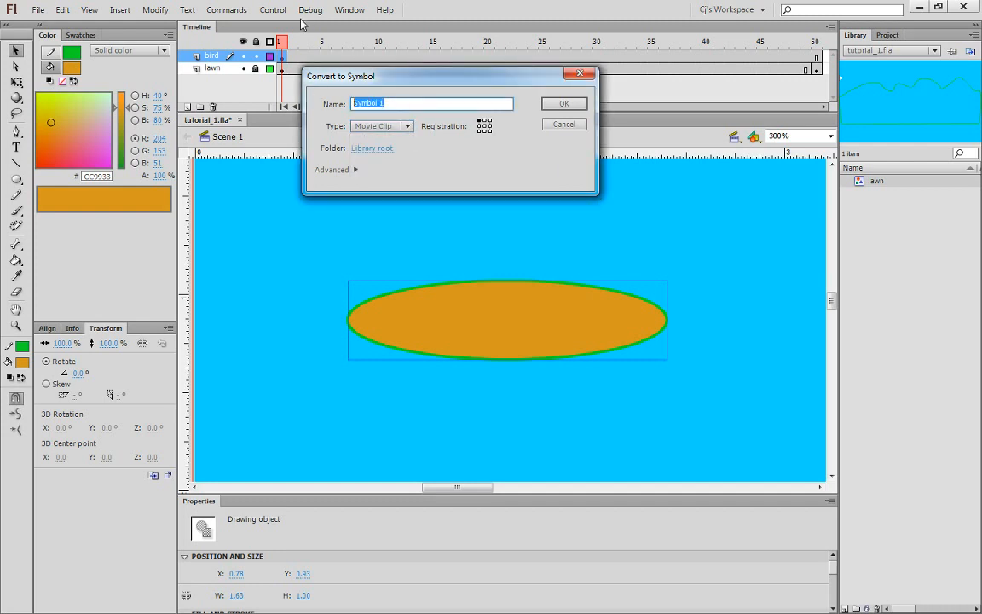
{"action": "type", "text": "Bird"}
{"action": "key", "text": "Return"}
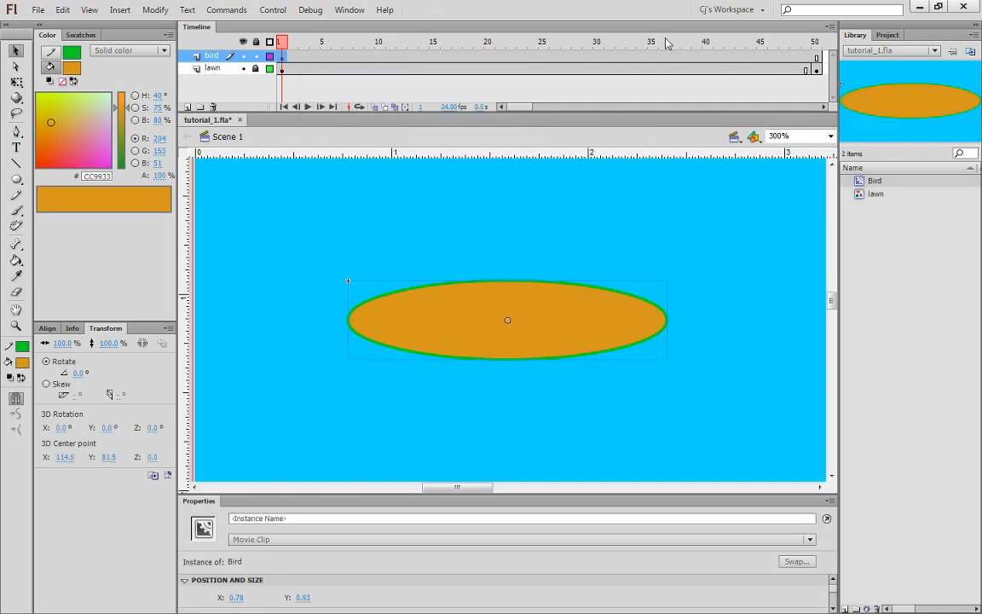
Step: Open the Bird symbol from the library for editing and enter the oval's drawing object
{"action": "right_click", "coordinate": [864, 185]}
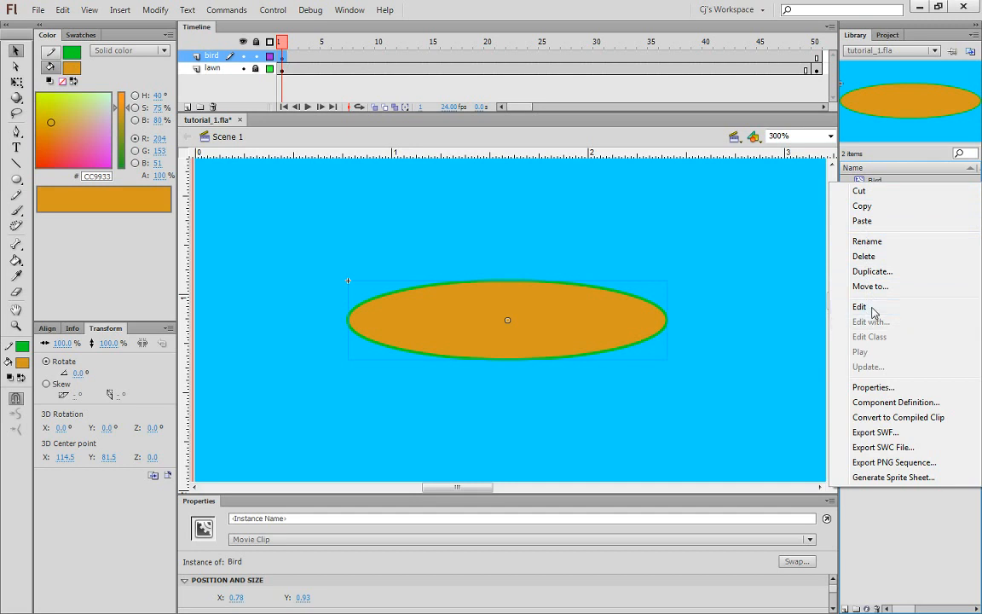
{"action": "left_click", "coordinate": [924, 105]}
{"action": "double_click", "coordinate": [861, 183]}
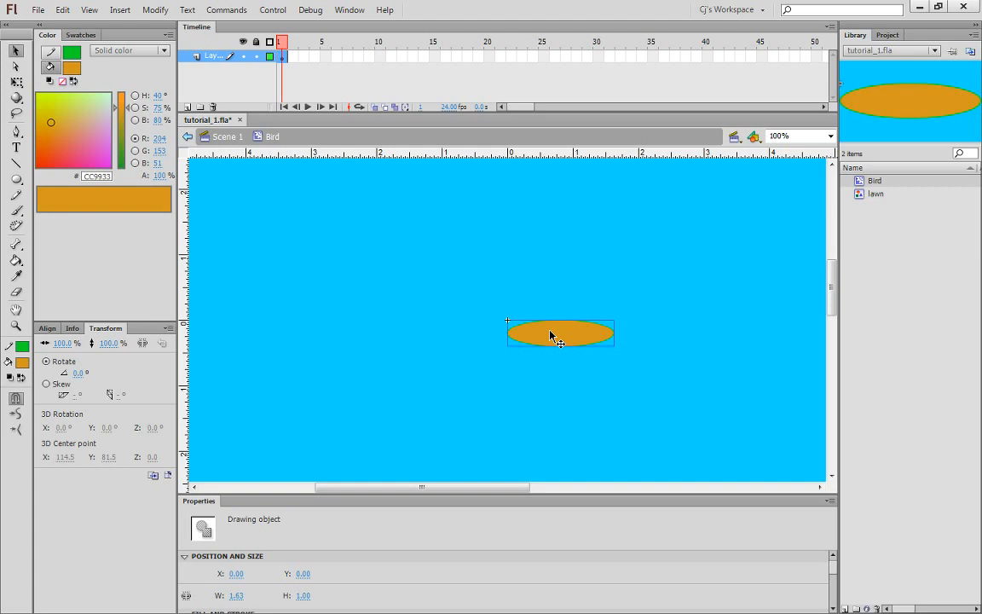
{"action": "key", "text": "ctrl+equal"}
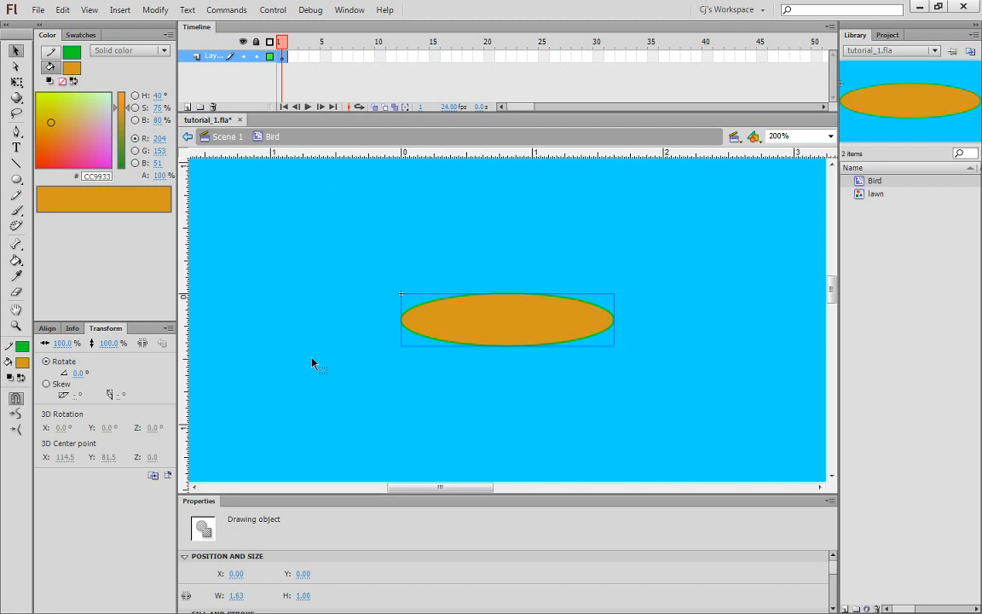
{"action": "double_click", "coordinate": [477, 322]}
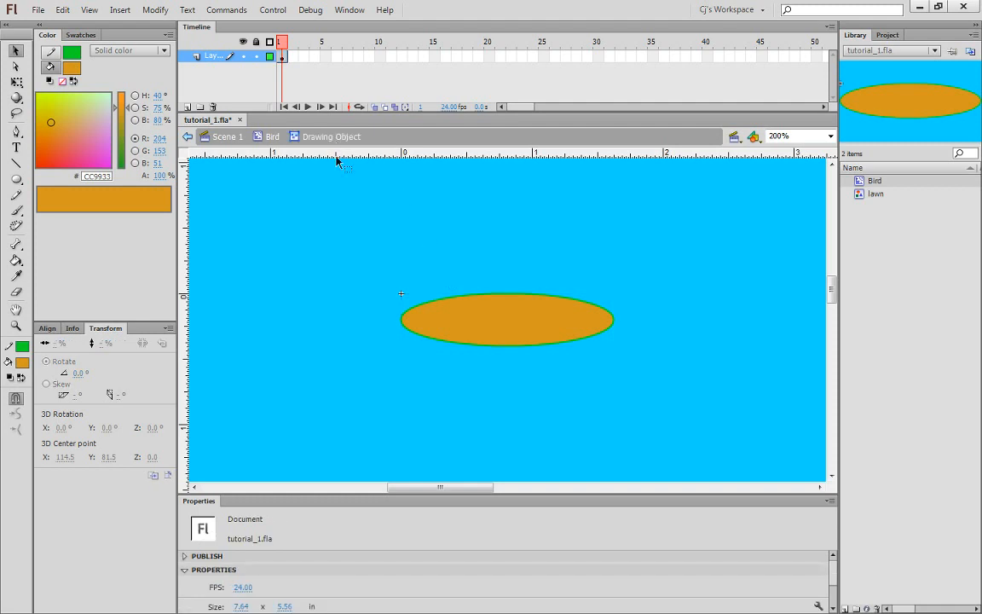
Step: Float the Color panel over the stage and set the oval's fill to salmon #CC8E7E
{"action": "left_click", "coordinate": [467, 315]}
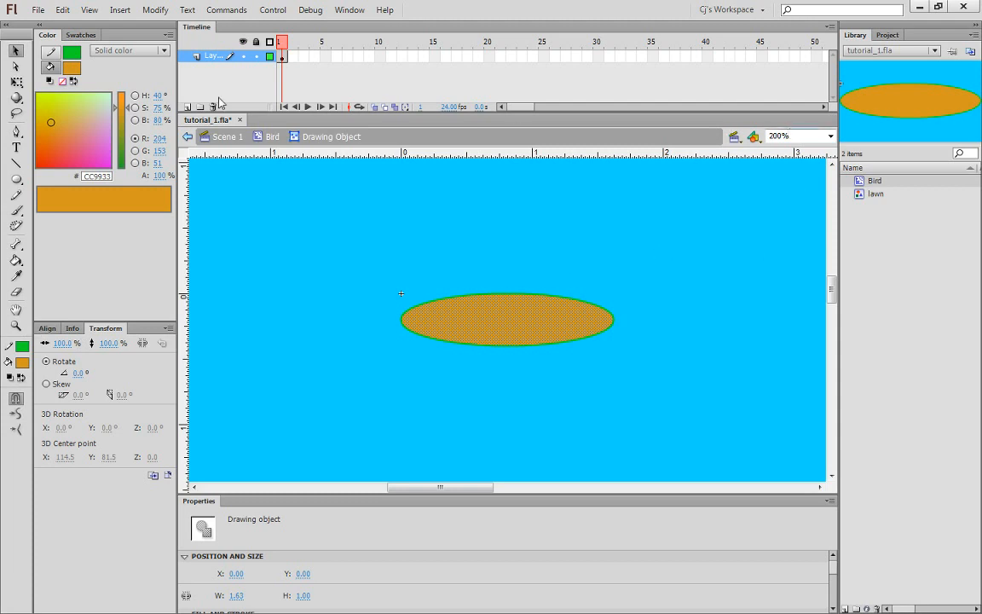
{"action": "left_click_drag", "start_coordinate": [48, 36], "coordinate": [653, 183]}
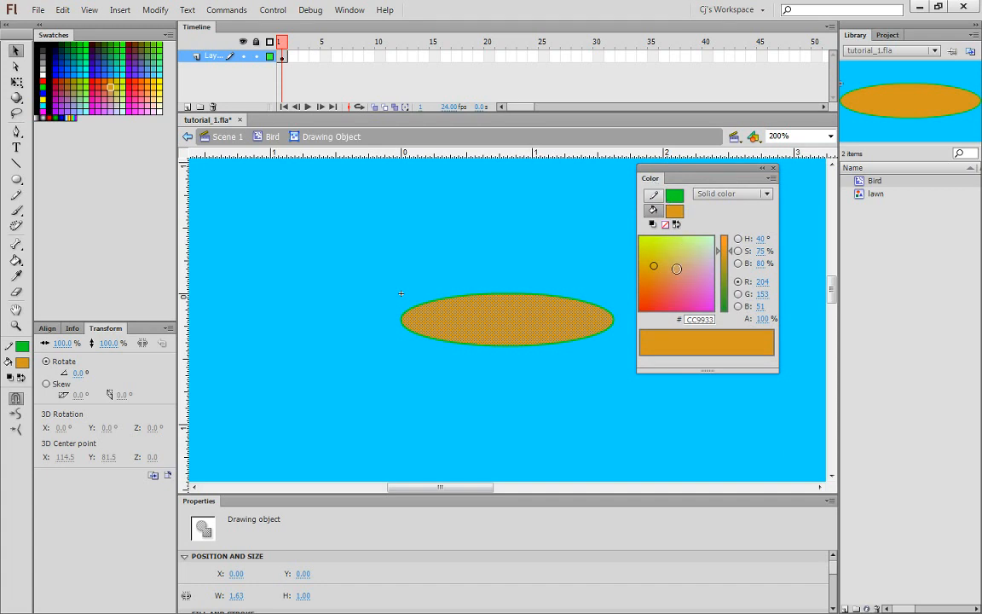
{"action": "left_click", "coordinate": [675, 268]}
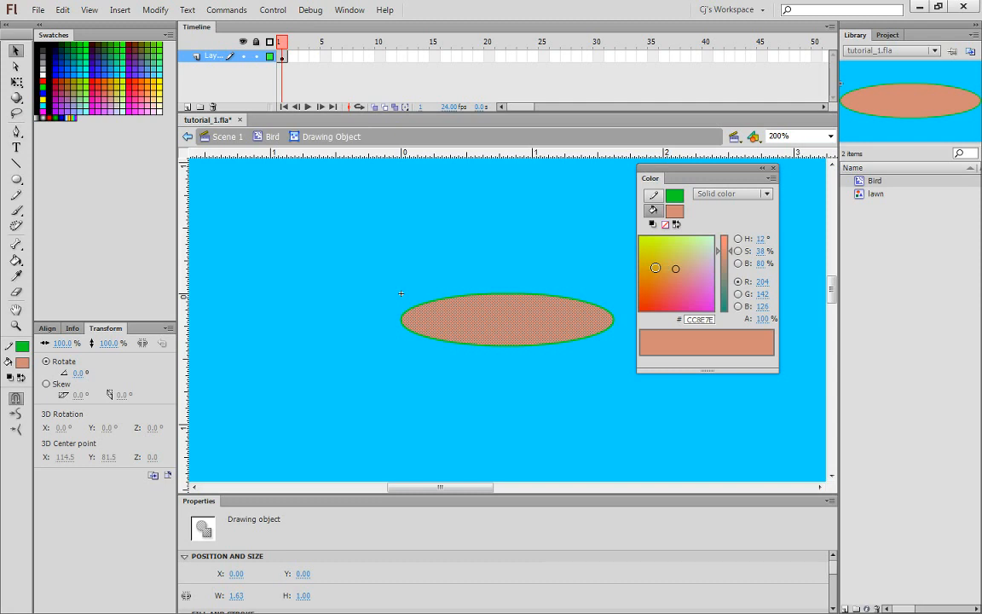
Step: Remove the green outline from the oval by setting its stroke to none, and return to the Bird symbol level
{"action": "left_click", "coordinate": [674, 193]}
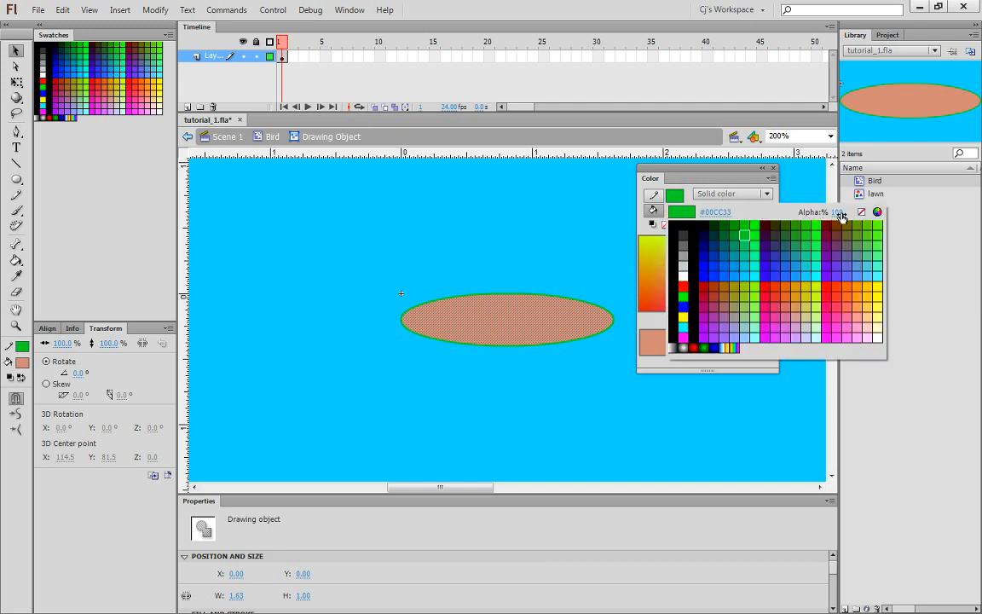
{"action": "left_click", "coordinate": [861, 212]}
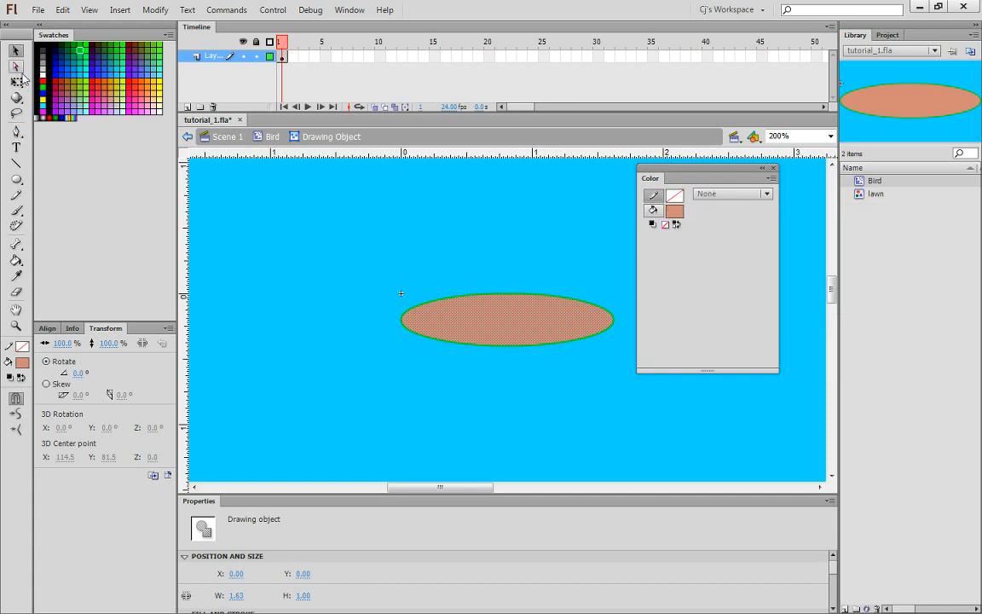
{"action": "left_click", "coordinate": [579, 339]}
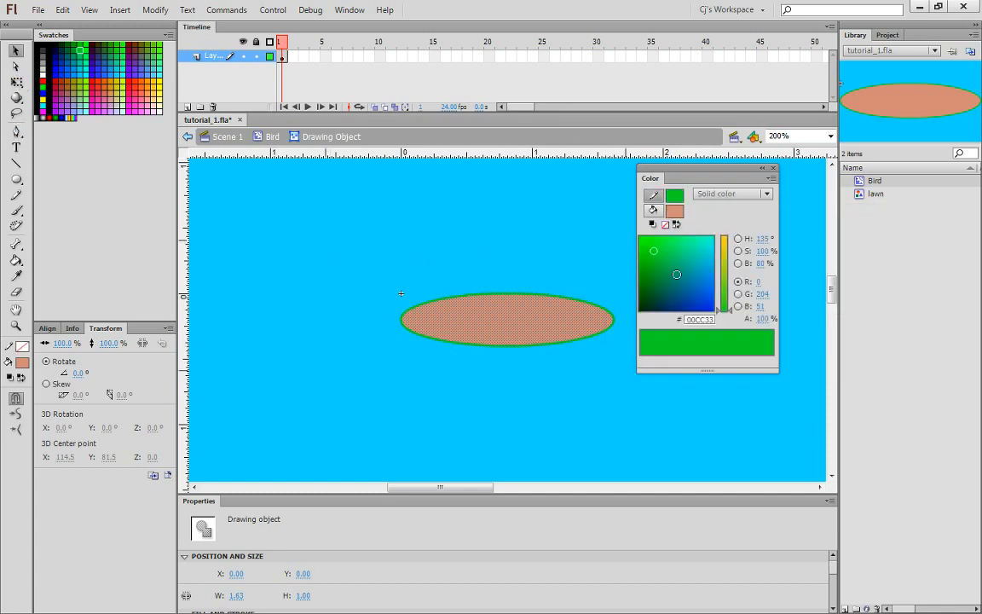
{"action": "left_click", "coordinate": [675, 211]}
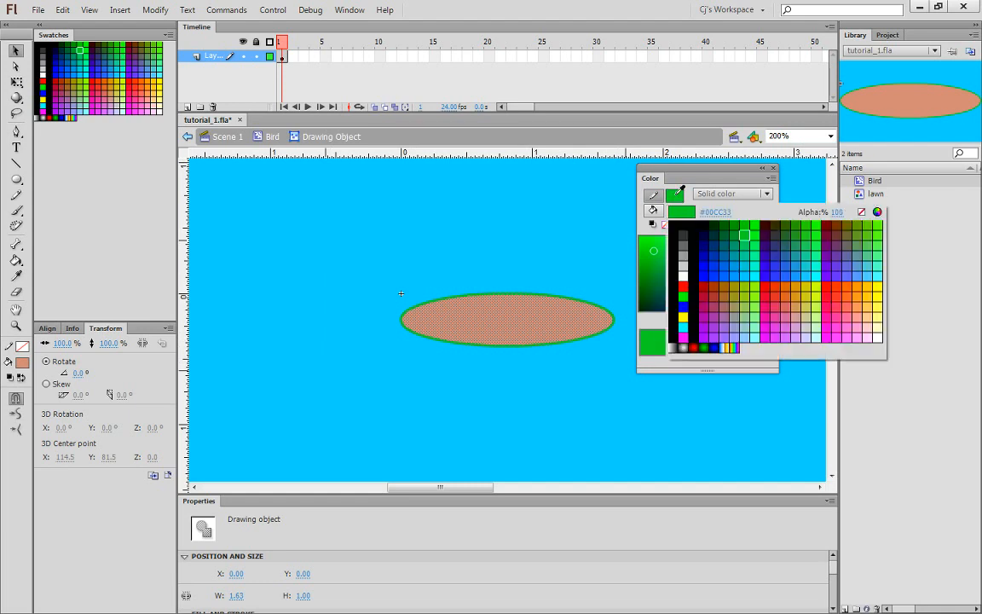
{"action": "left_click", "coordinate": [861, 212]}
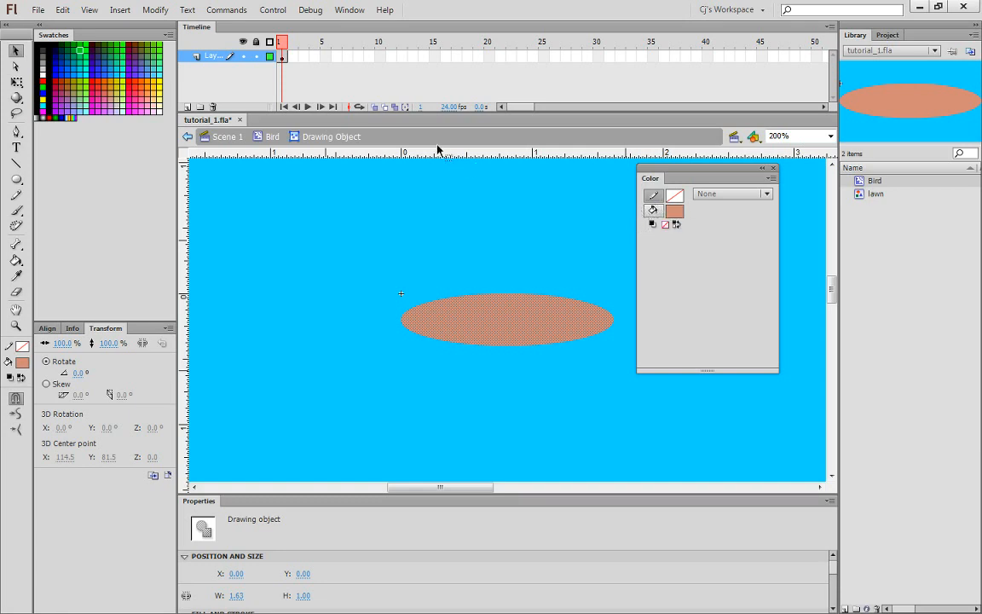
{"action": "left_click", "coordinate": [272, 138]}
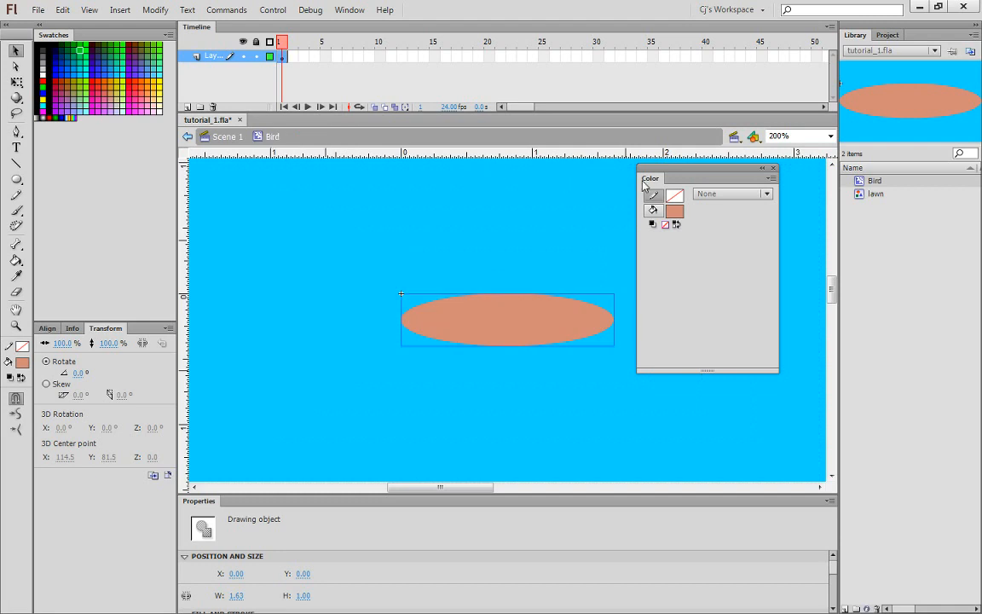
Step: Dock the Color panel again and duplicate the oval twice, at about X -0.07, Y -0.60 above and X -0.41, Y 0.56 below the original
{"action": "left_click_drag", "start_coordinate": [650, 184], "coordinate": [81, 38]}
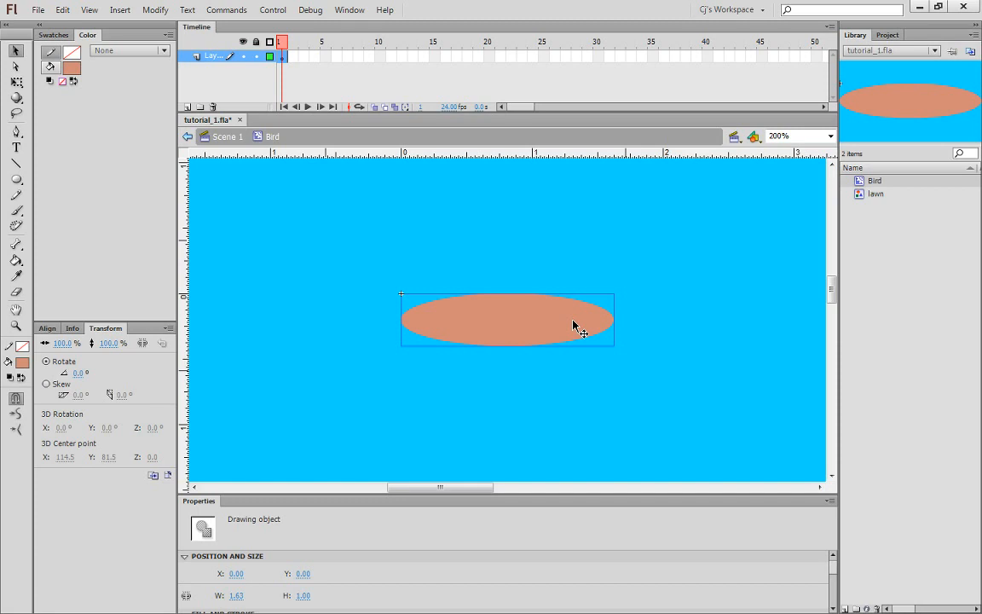
{"action": "left_click_drag", "start_coordinate": [574, 325], "coordinate": [563, 247]}
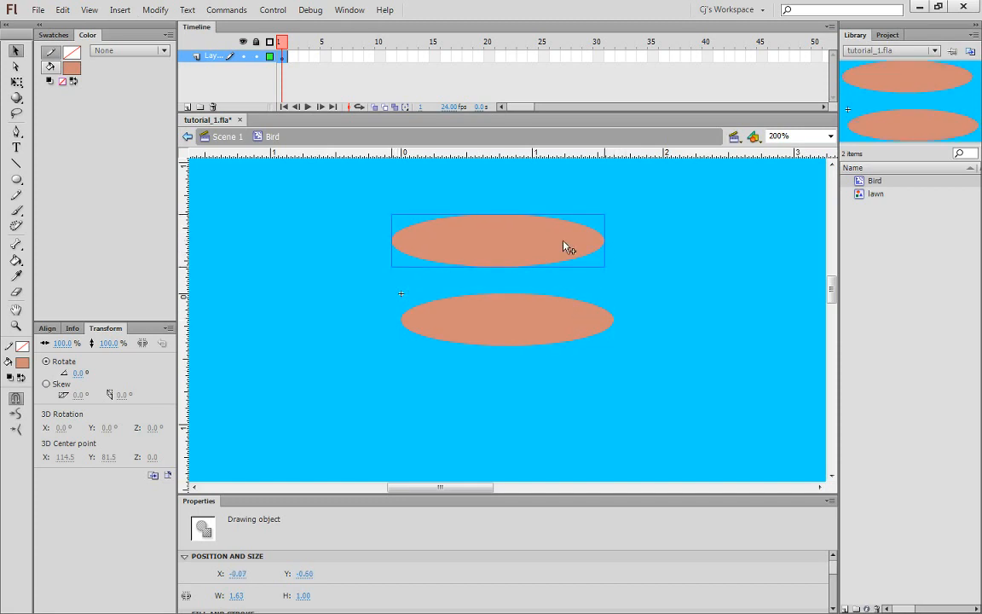
{"action": "left_click", "coordinate": [521, 321]}
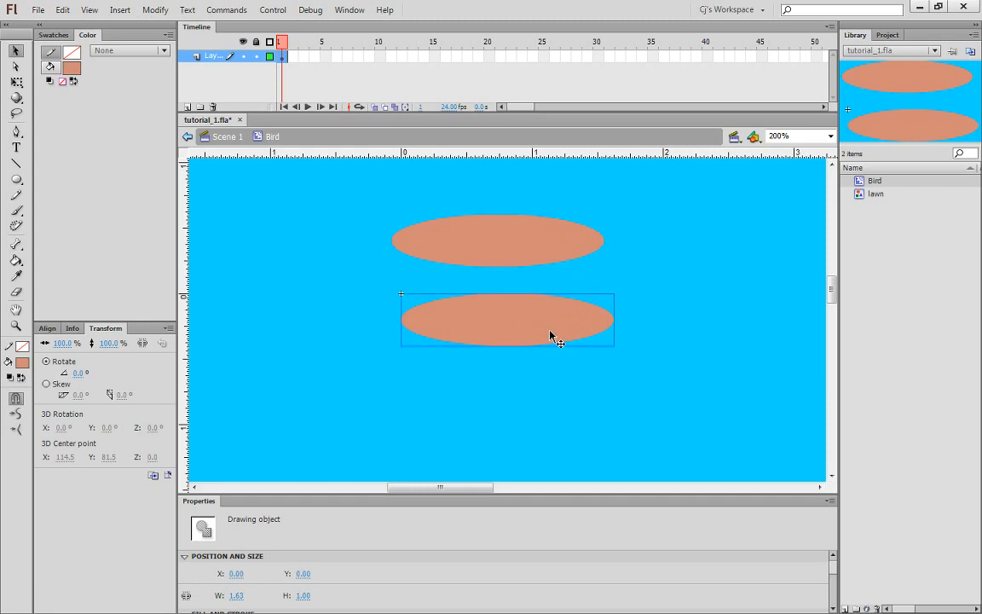
{"action": "left_click_drag", "start_coordinate": [550, 335], "coordinate": [496, 409]}
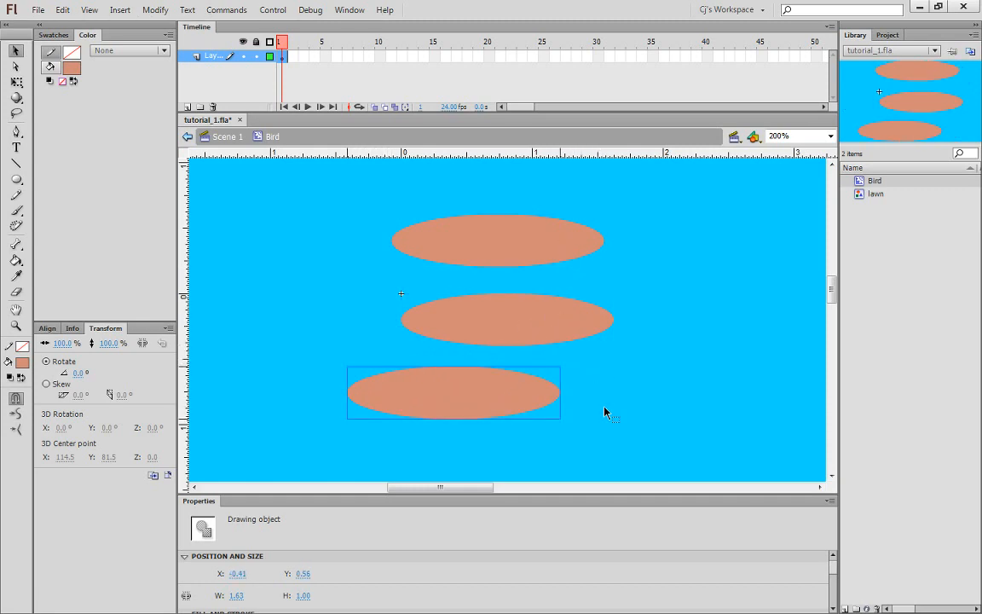
Step: Enter the lowest oval's drawing object and try to select the two dimmed ovals above it with a marquee
{"action": "double_click", "coordinate": [453, 406]}
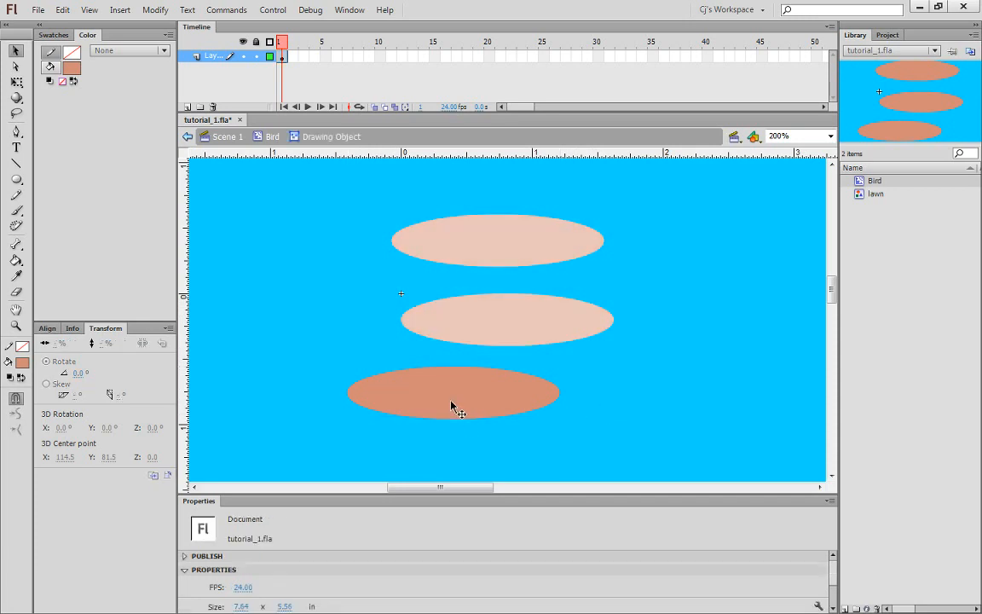
{"action": "left_click", "coordinate": [453, 406]}
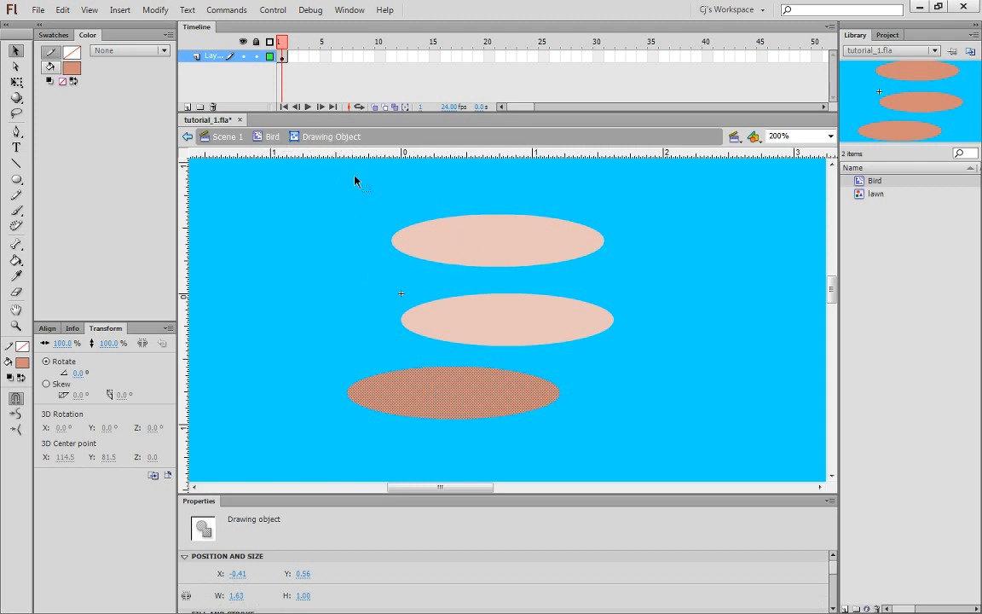
{"action": "left_click_drag", "start_coordinate": [314, 187], "coordinate": [669, 336]}
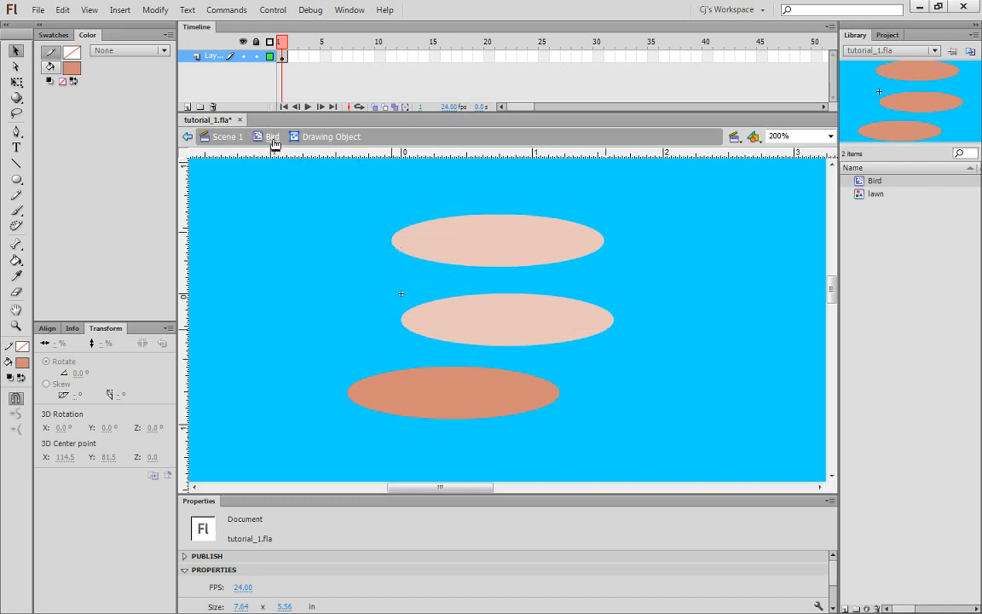
Step: Float the Color panel over the stage and set the lowest oval's fill to orange #CC6633
{"action": "left_click", "coordinate": [426, 388]}
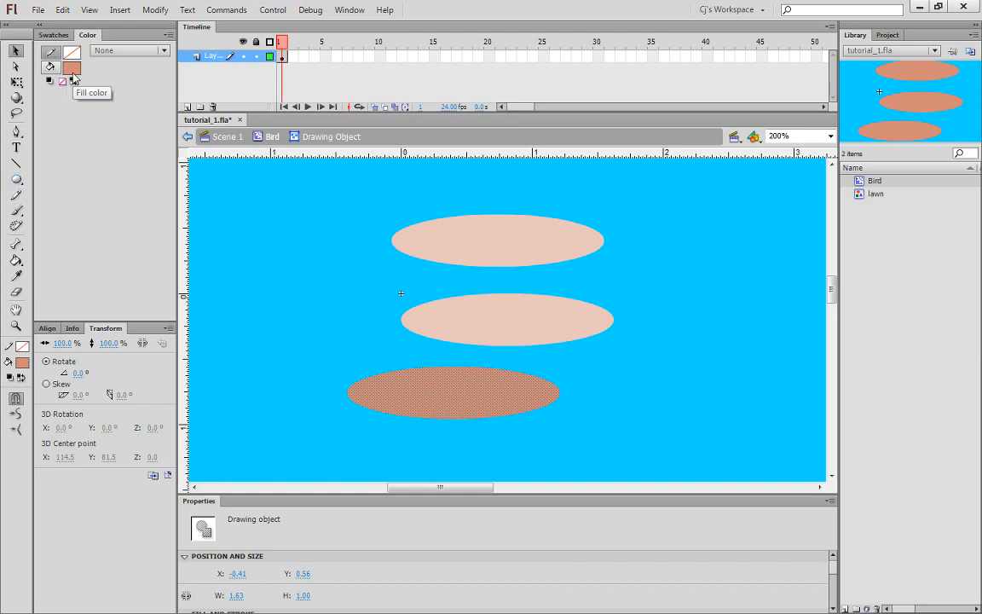
{"action": "left_click_drag", "start_coordinate": [85, 36], "coordinate": [239, 212]}
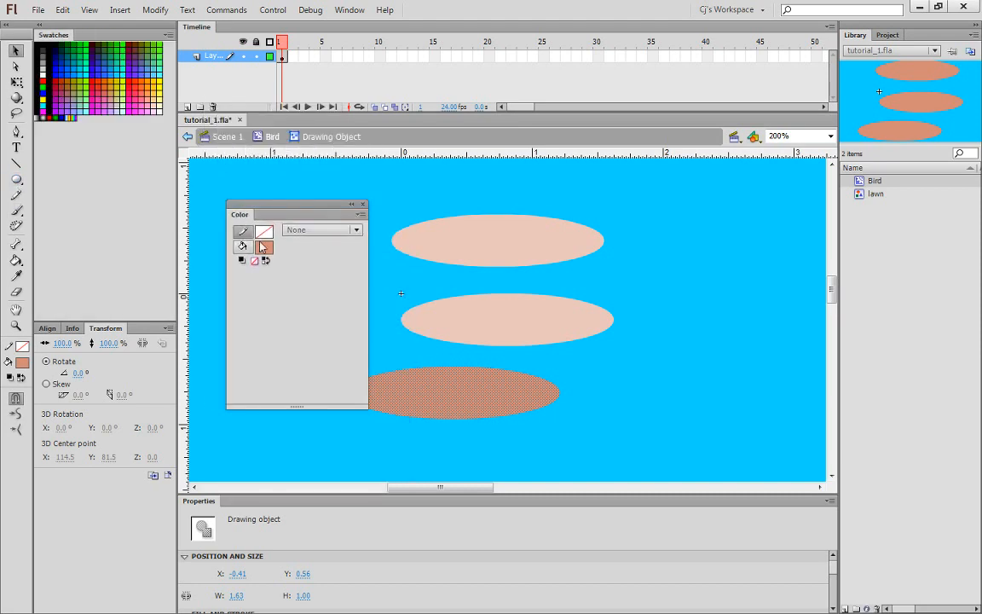
{"action": "left_click", "coordinate": [264, 246]}
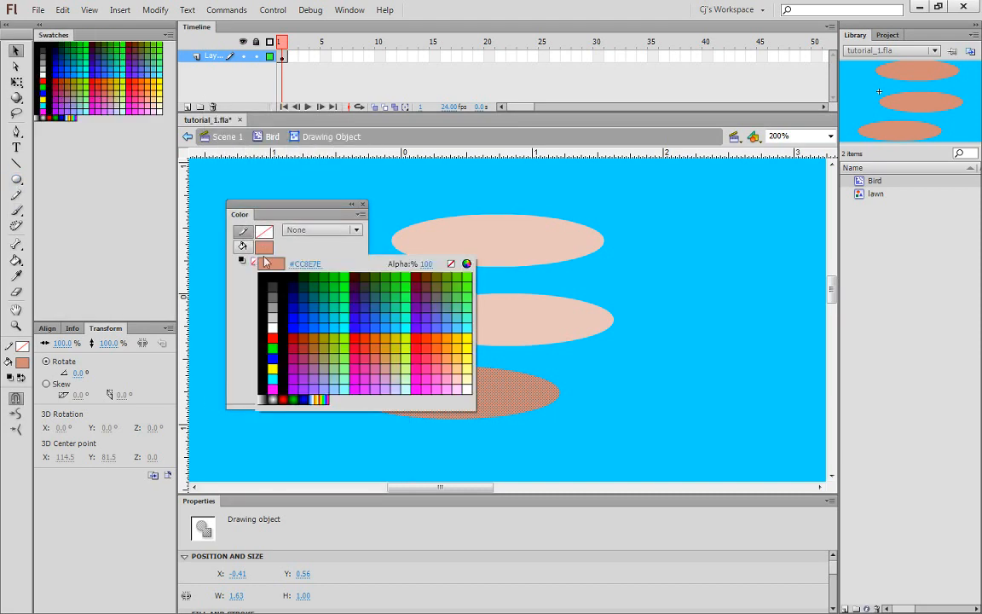
{"action": "left_click", "coordinate": [378, 352]}
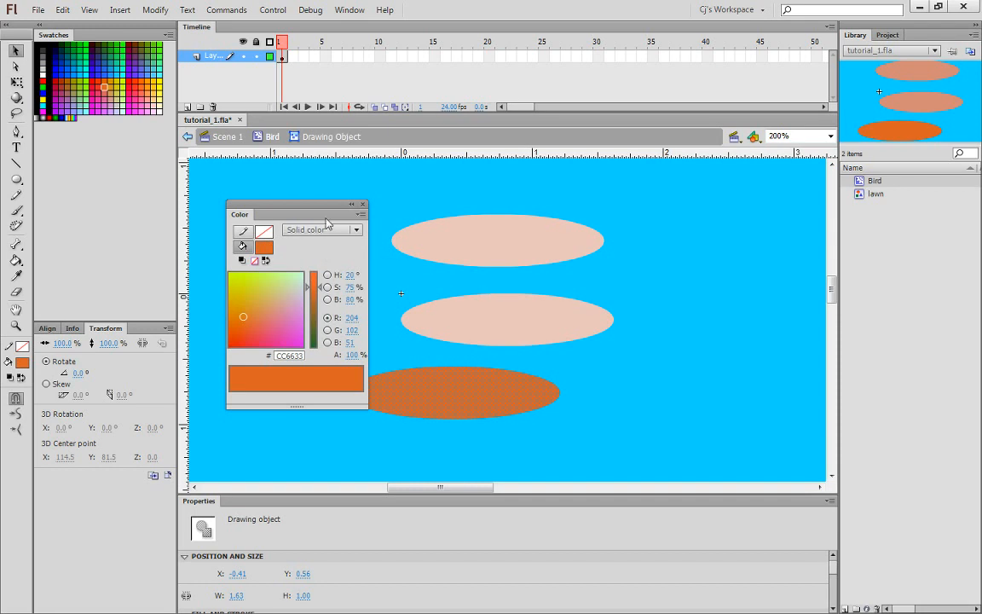
Step: Move the Color panel clear of the orange oval and use the Subselection tool to reshape its lower edge into a curved central notch
{"action": "left_click_drag", "start_coordinate": [312, 212], "coordinate": [274, 211]}
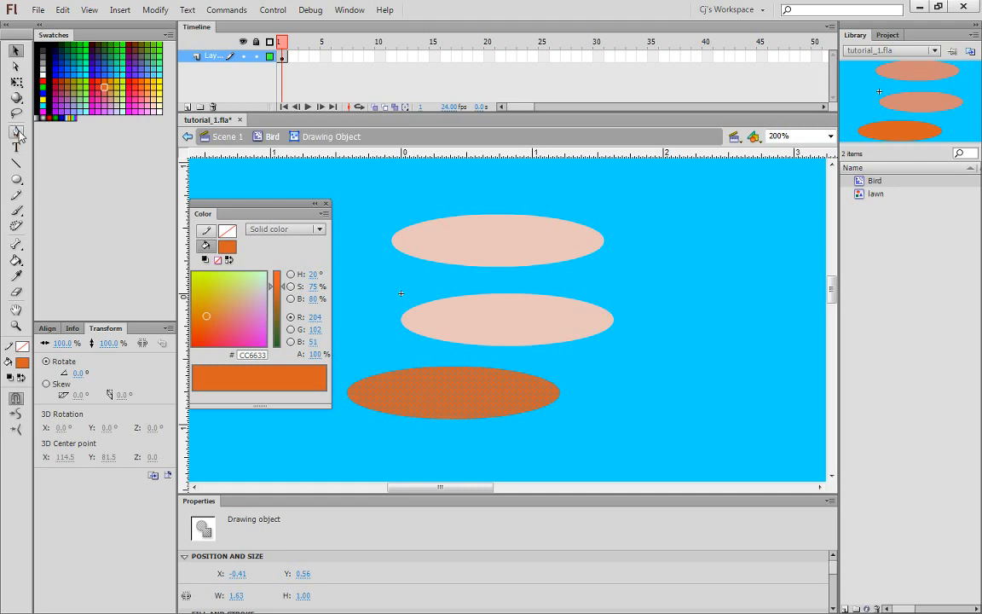
{"action": "left_click", "coordinate": [16, 65]}
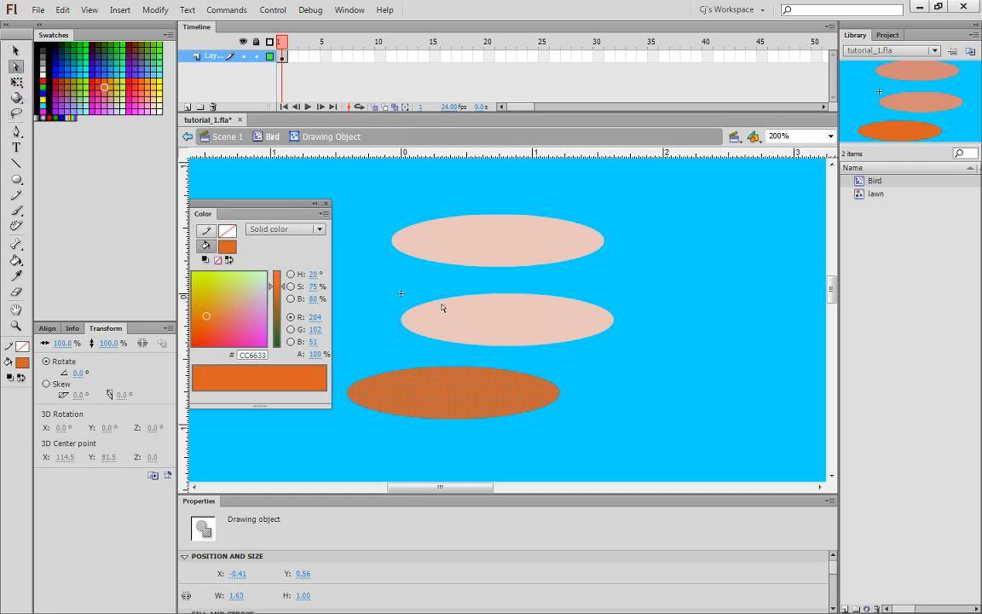
{"action": "left_click", "coordinate": [453, 420]}
{"action": "left_click_drag", "start_coordinate": [455, 416], "coordinate": [454, 413]}
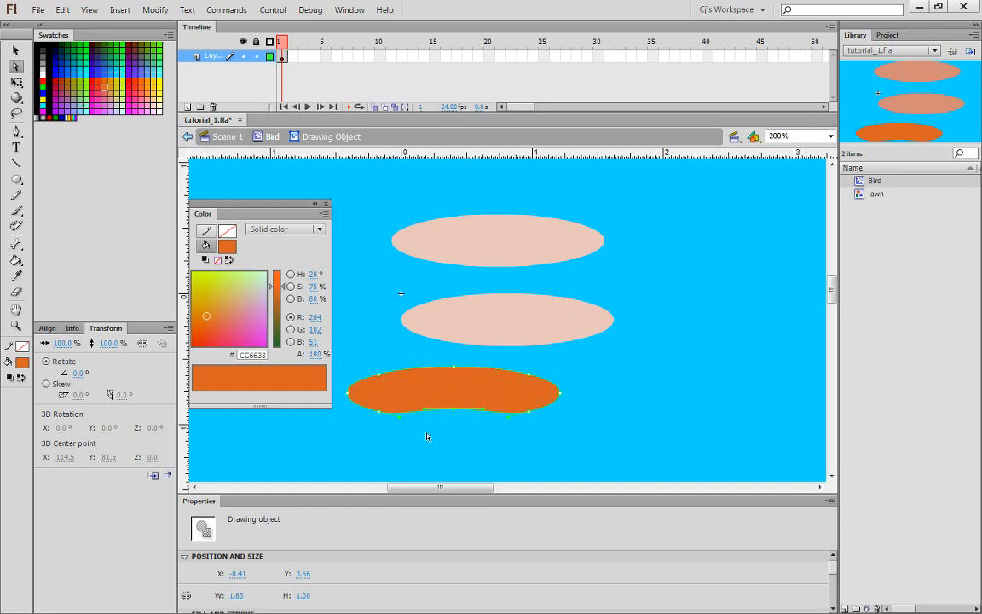
{"action": "left_click", "coordinate": [466, 415]}
{"action": "left_click_drag", "start_coordinate": [459, 418], "coordinate": [458, 417]}
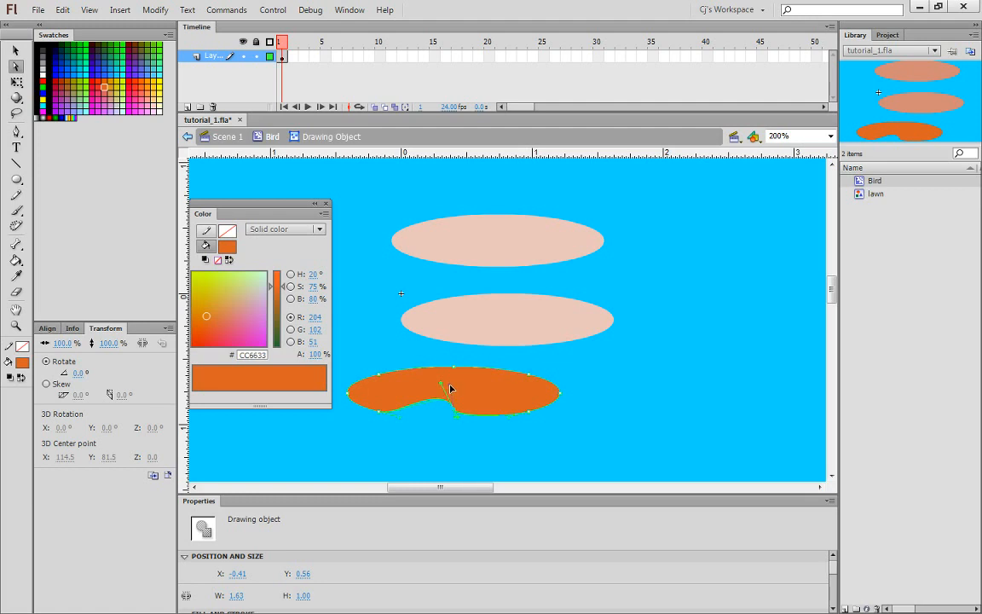
{"action": "left_click_drag", "start_coordinate": [451, 391], "coordinate": [450, 390]}
{"action": "left_click_drag", "start_coordinate": [381, 415], "coordinate": [393, 412]}
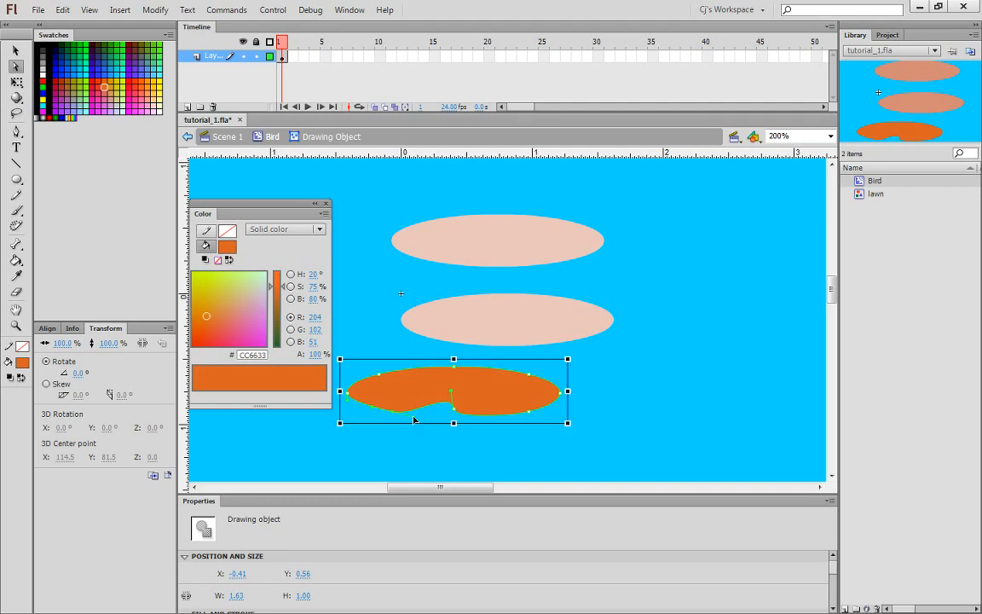
Step: Dock the Color panel again and angle the lower-left anchor's curve handle to form a pointed feather tip on the orange shape
{"action": "key", "text": "ctrl+equal"}
{"action": "left_click", "coordinate": [554, 399]}
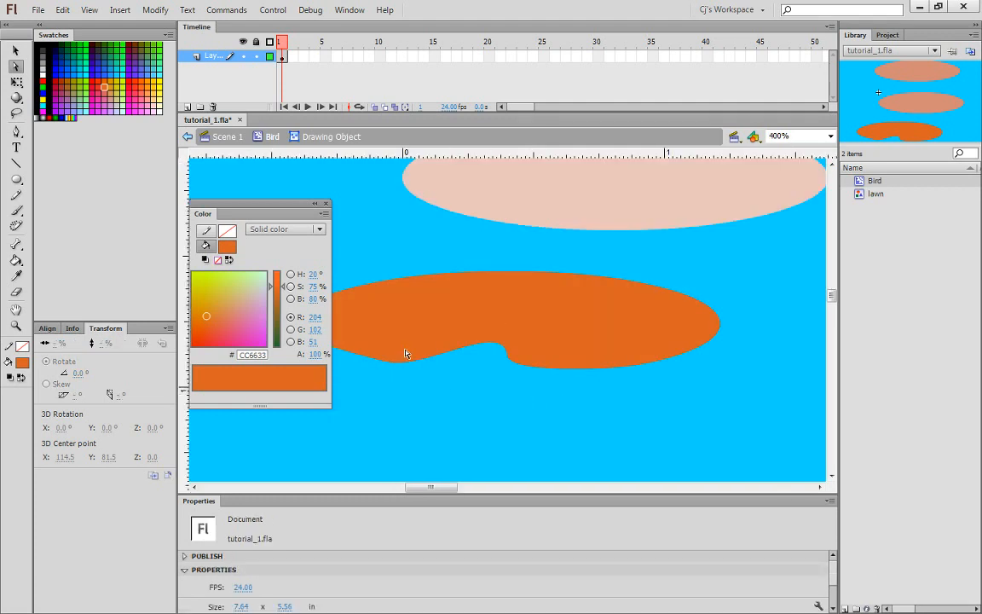
{"action": "left_click_drag", "start_coordinate": [207, 215], "coordinate": [88, 36]}
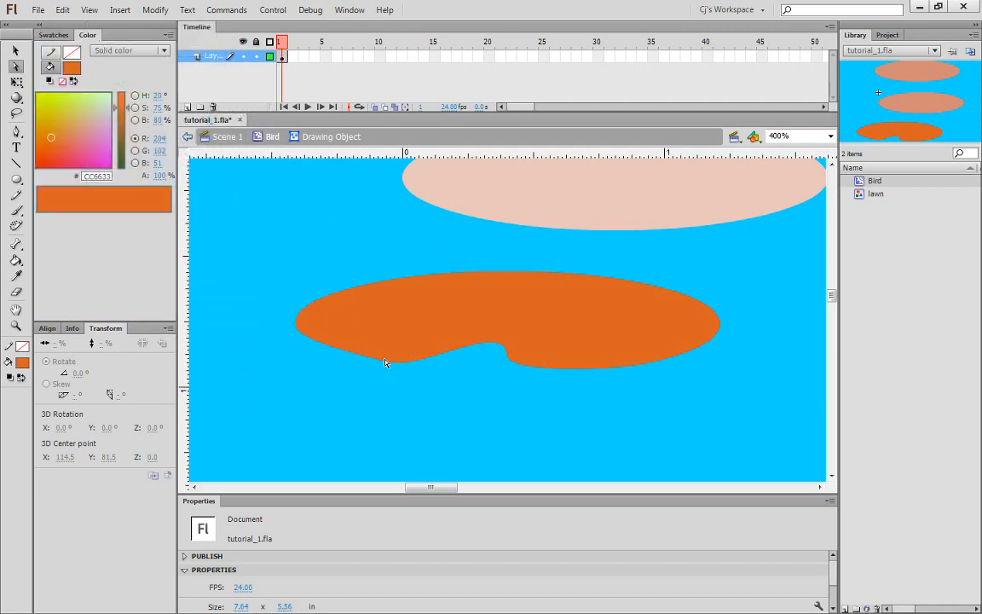
{"action": "left_click", "coordinate": [386, 364]}
{"action": "left_click_drag", "start_coordinate": [385, 329], "coordinate": [401, 318]}
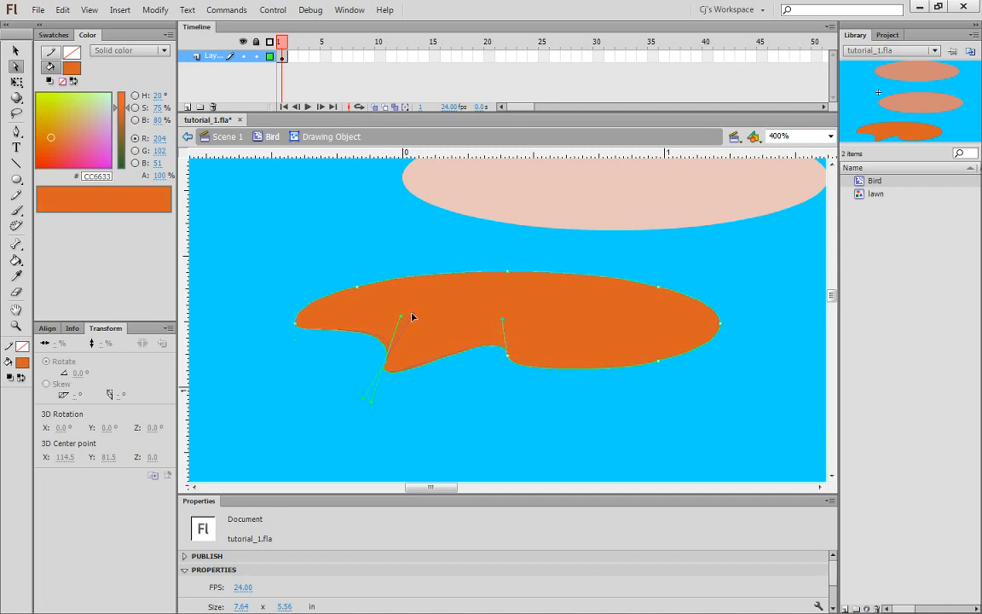
{"action": "left_click_drag", "start_coordinate": [421, 317], "coordinate": [421, 315]}
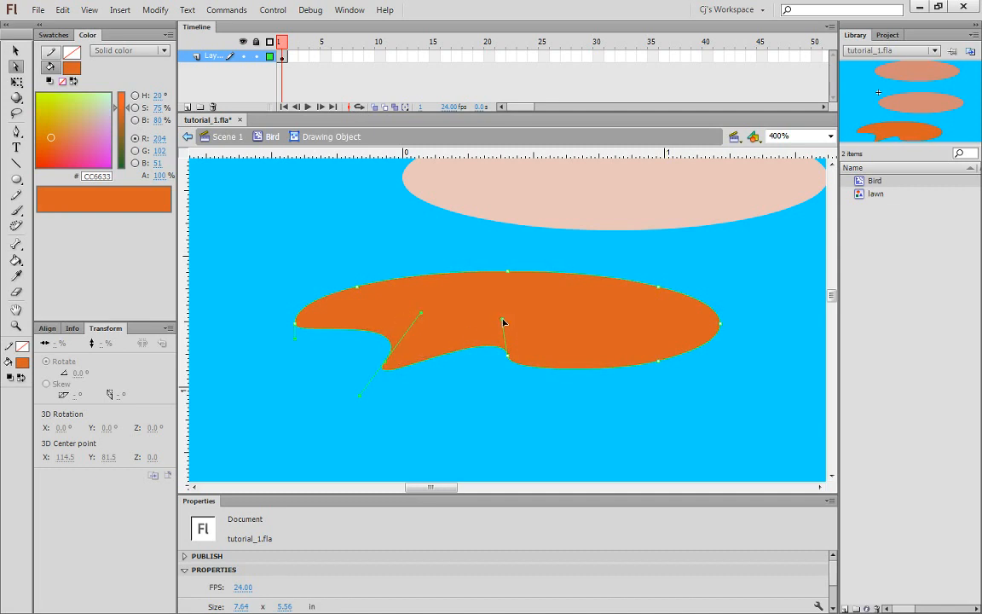
Step: Angle the middle and right curve handles along the lower edge into two more feather tips and shift the three tips slightly left
{"action": "left_click_drag", "start_coordinate": [503, 322], "coordinate": [565, 312]}
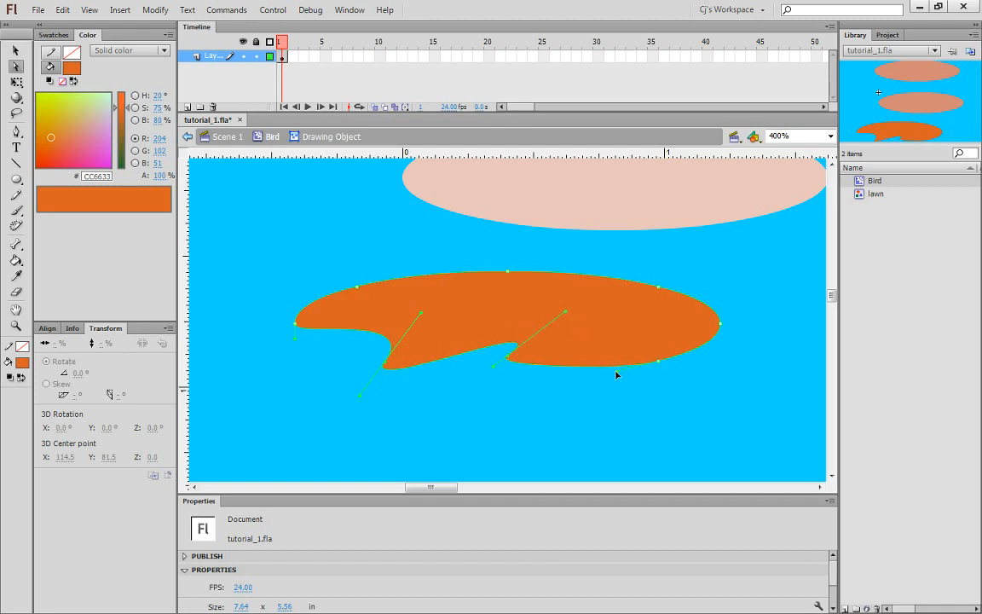
{"action": "left_click_drag", "start_coordinate": [618, 374], "coordinate": [699, 317]}
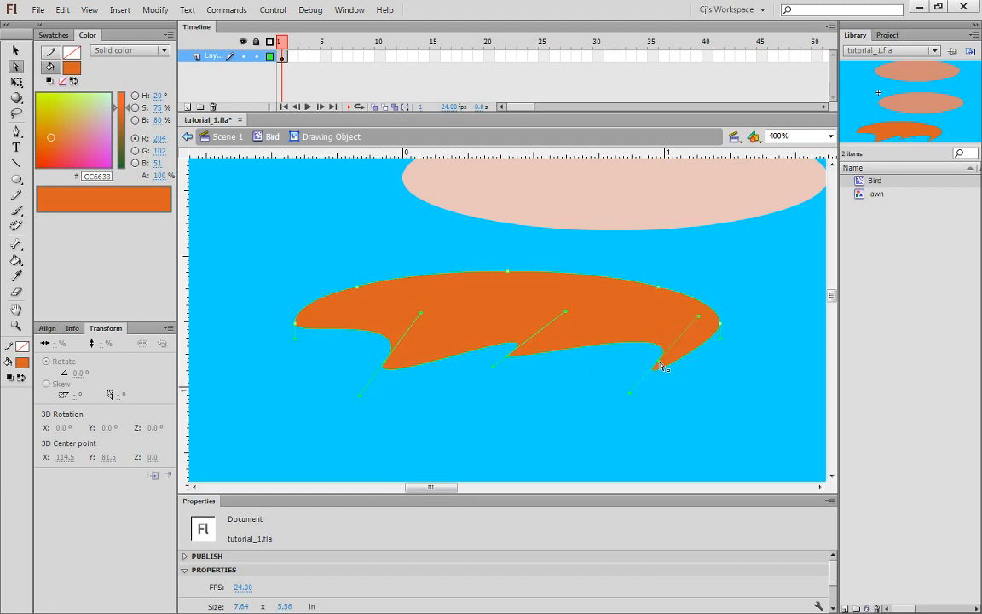
{"action": "left_click_drag", "start_coordinate": [662, 366], "coordinate": [618, 375]}
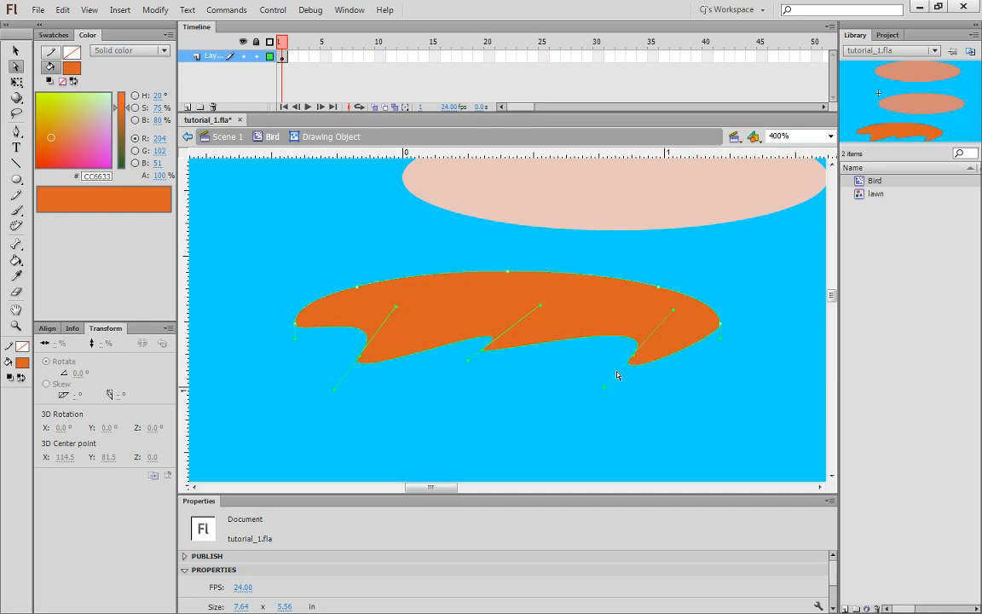
{"action": "key", "text": "ctrl+minus"}
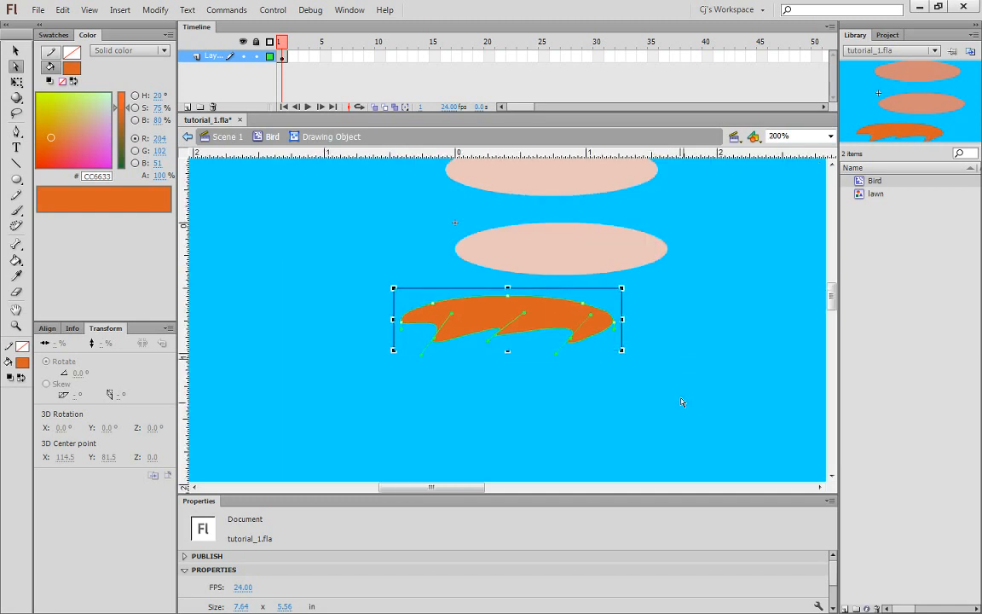
{"action": "left_click", "coordinate": [682, 402]}
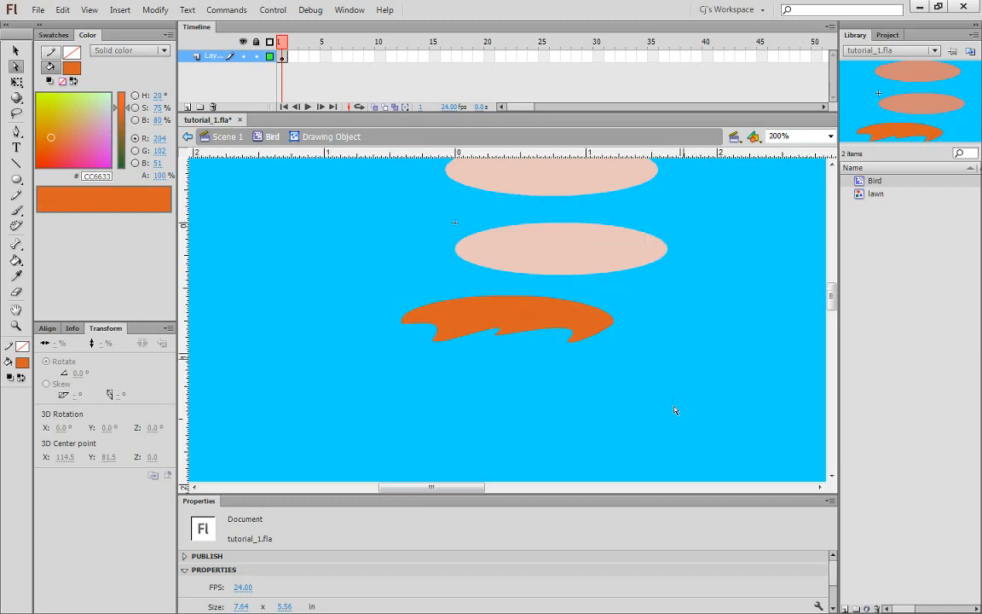
Step: Return to the Bird symbol level and delete the topmost pale oval
{"action": "left_click", "coordinate": [16, 50]}
{"action": "left_click", "coordinate": [509, 324]}
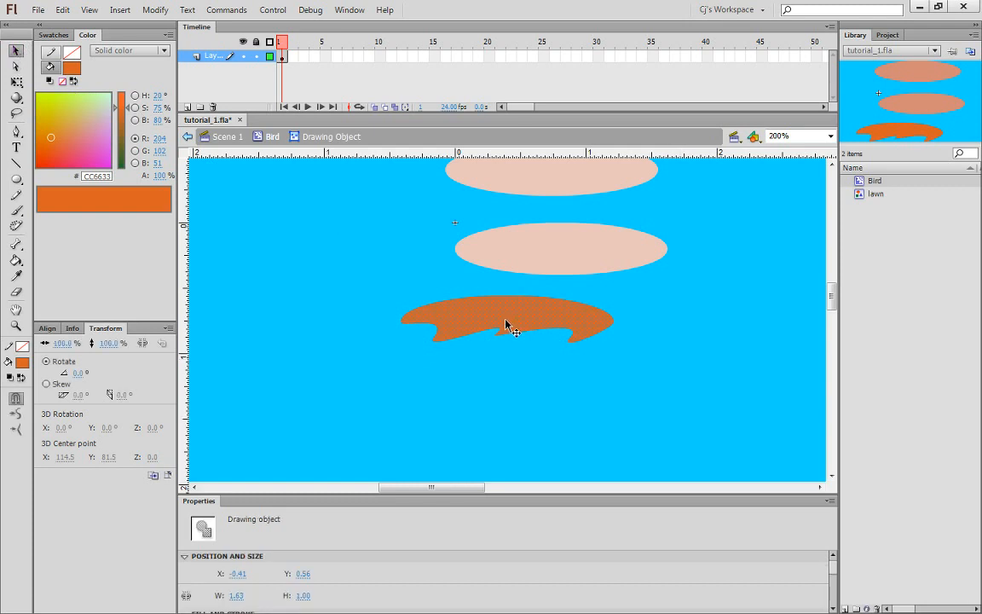
{"action": "left_click", "coordinate": [272, 137]}
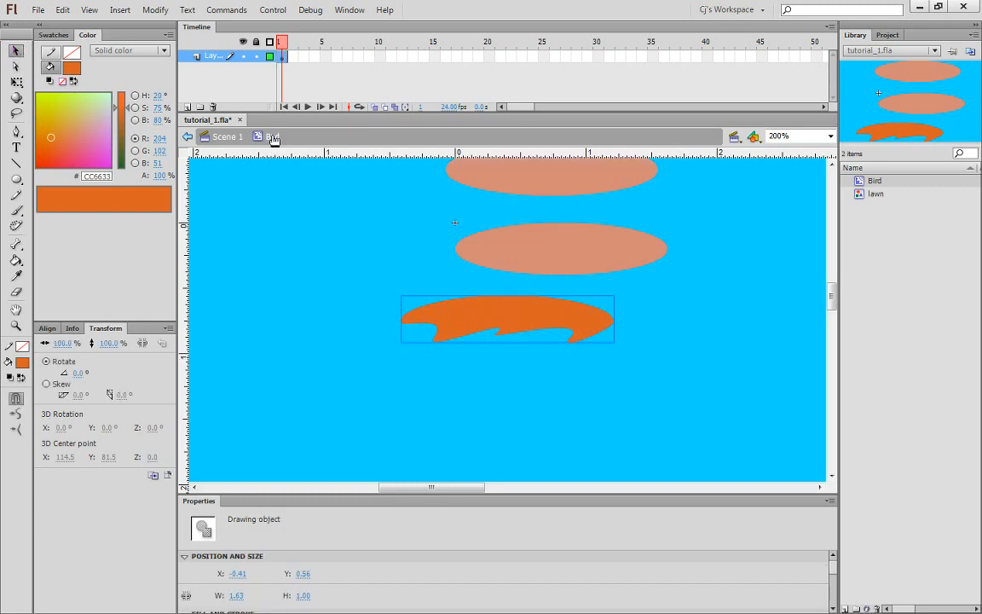
{"action": "left_click_drag", "start_coordinate": [673, 314], "coordinate": [665, 404]}
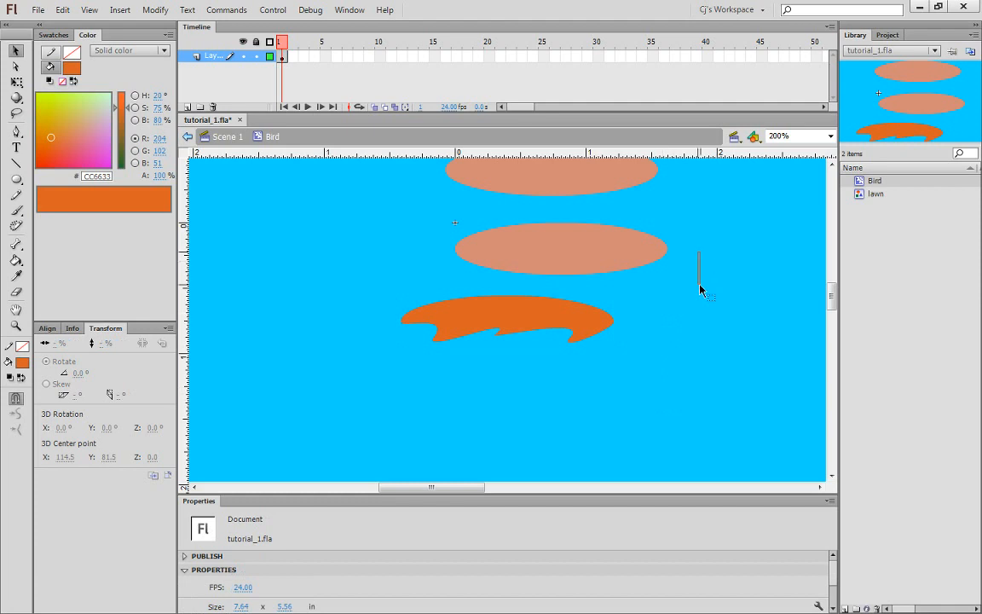
{"action": "left_click_drag", "start_coordinate": [700, 290], "coordinate": [704, 270]}
{"action": "scroll", "coordinate": [704, 269], "scroll_direction": "up", "scroll_amount": 3}
{"action": "left_click", "coordinate": [575, 252]}
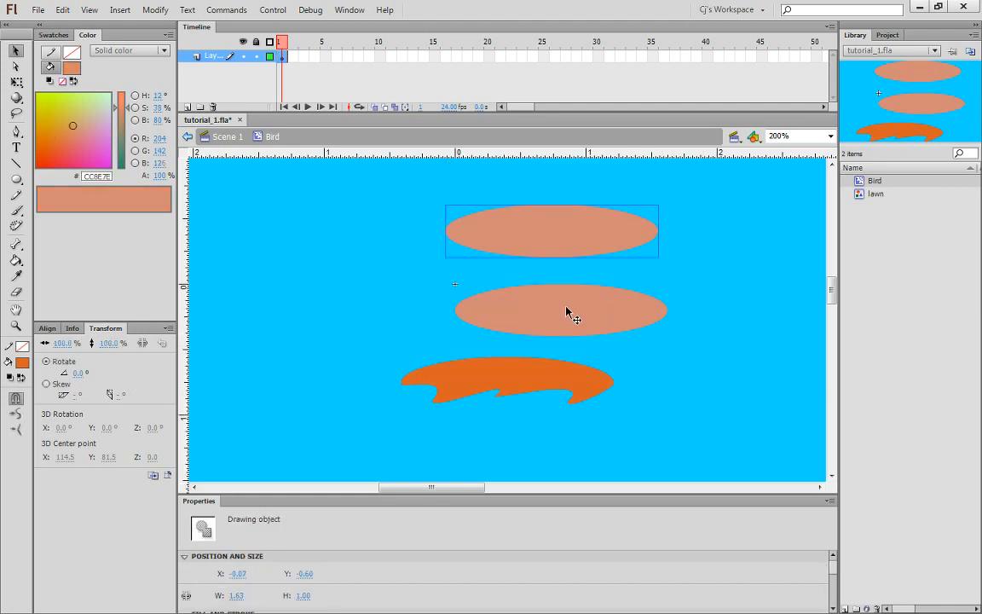
{"action": "key", "text": "Delete"}
Step: Duplicate the orange wing above the pale oval and place the copy with Free Transform at about X -0.52, Y -0.17
{"action": "left_click", "coordinate": [489, 388]}
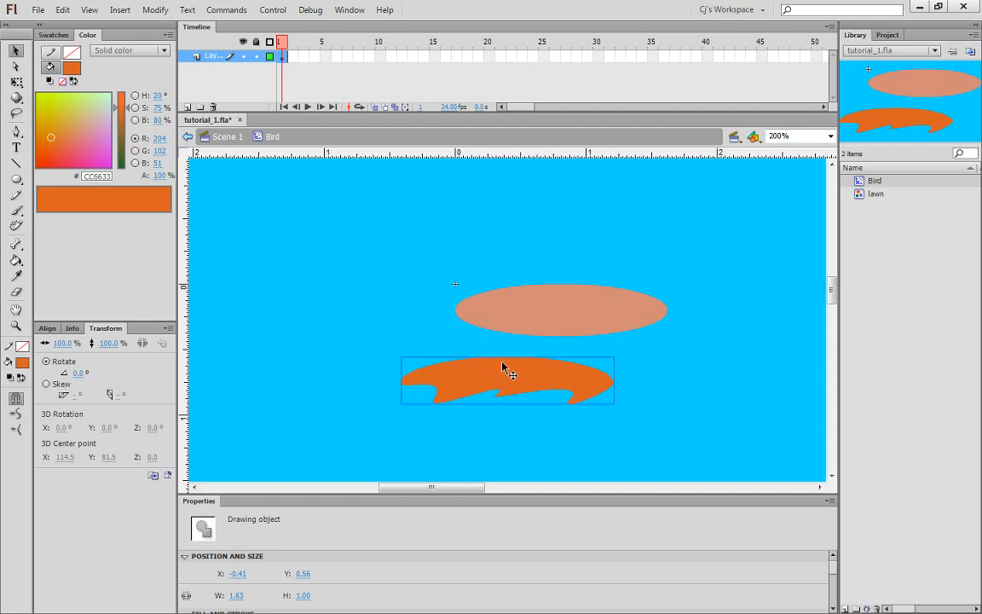
{"action": "left_click_drag", "start_coordinate": [495, 377], "coordinate": [469, 245], "text": "alt"}
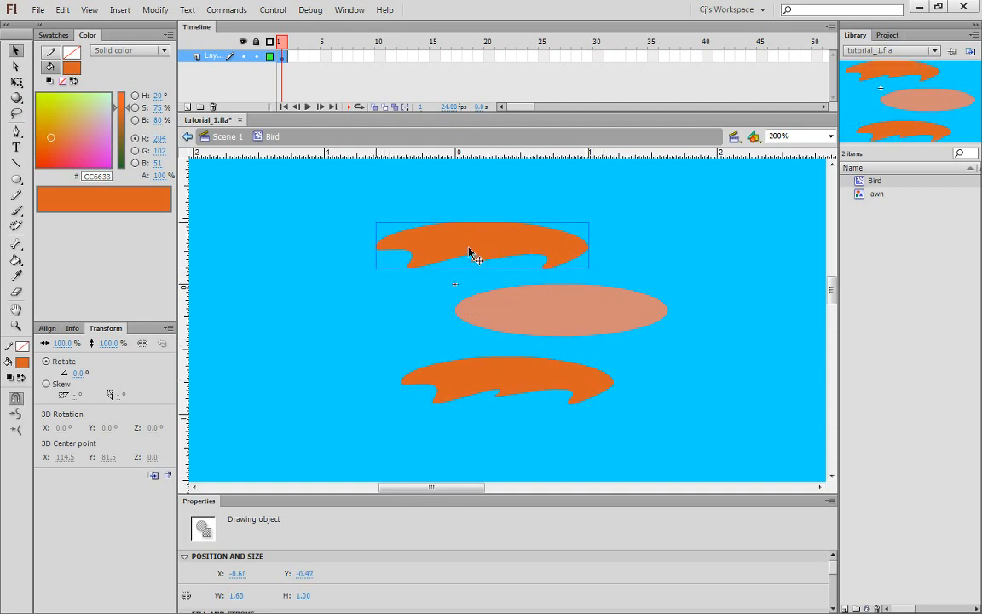
{"action": "right_click", "coordinate": [559, 245]}
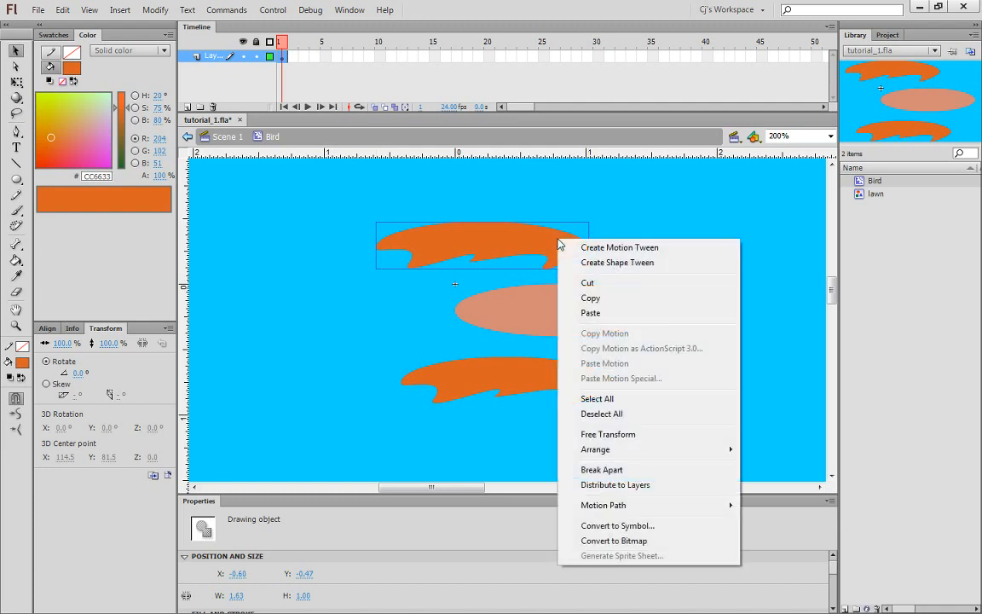
{"action": "left_click", "coordinate": [633, 433]}
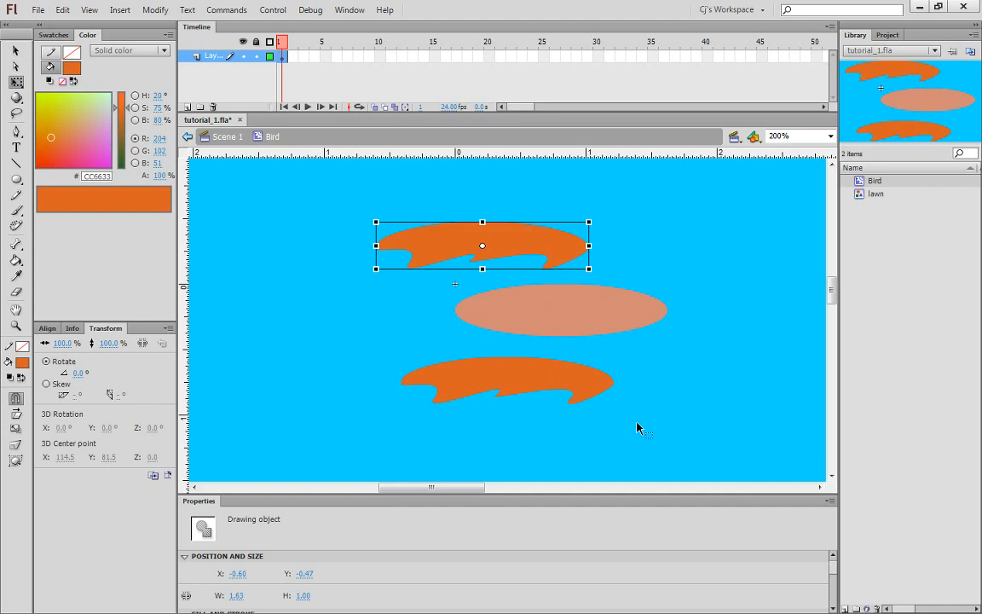
{"action": "left_click_drag", "start_coordinate": [564, 257], "coordinate": [575, 292]}
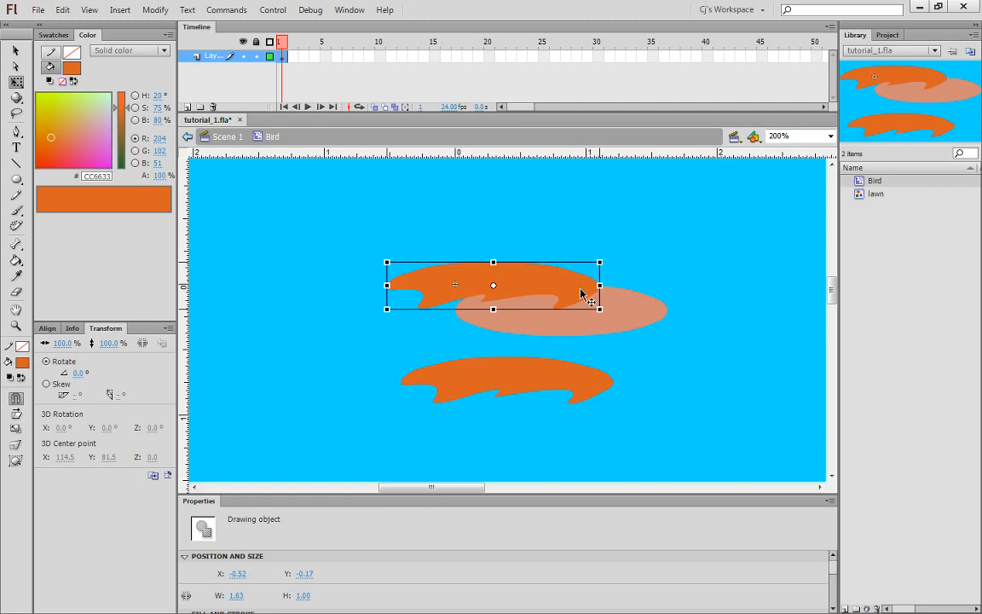
Step: Send the wing copy to the back and shift it right to about X -0.32, Y -0.17
{"action": "right_click", "coordinate": [581, 293]}
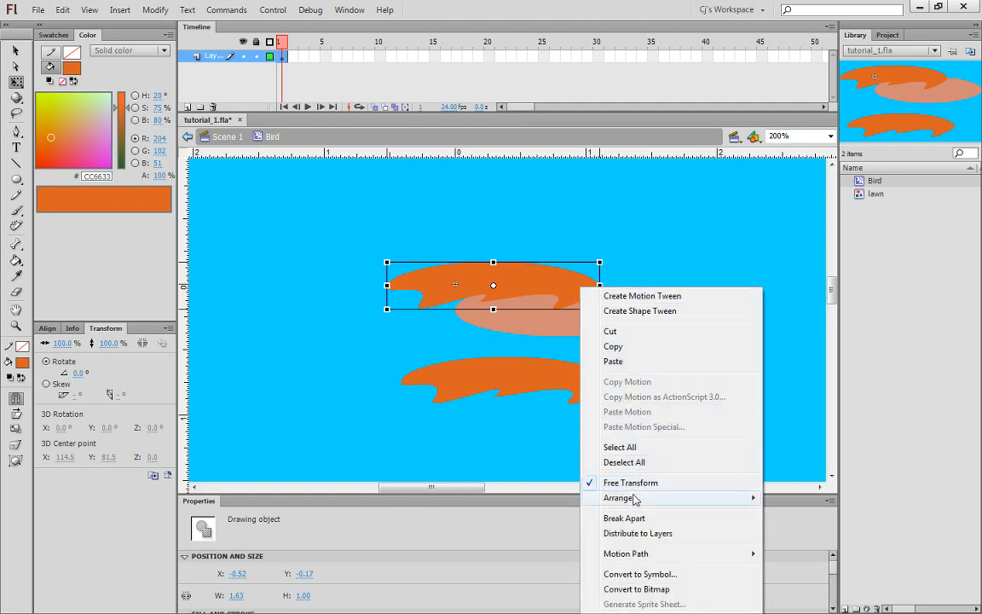
{"action": "mouse_move", "coordinate": [634, 500]}
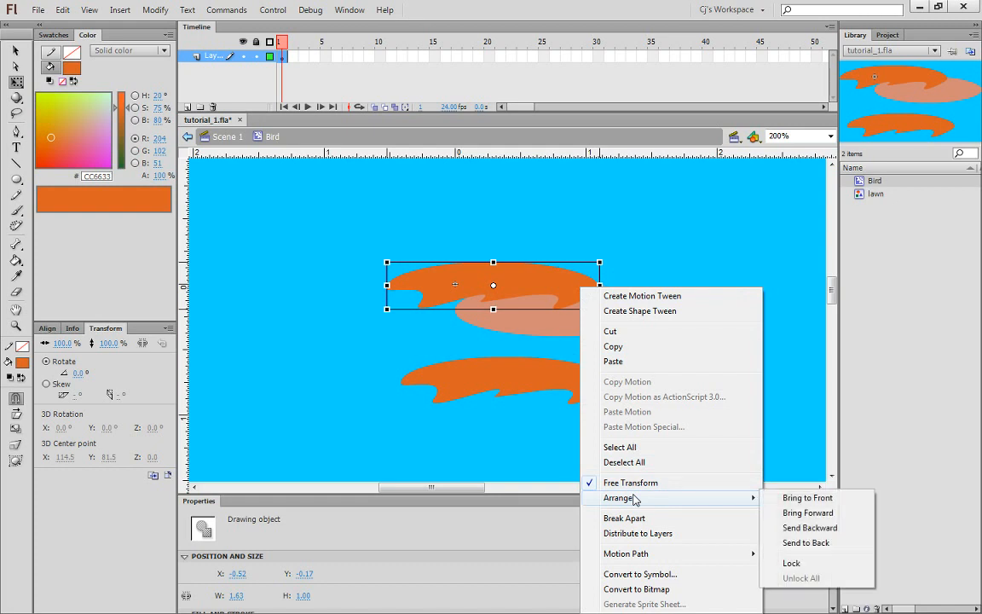
{"action": "left_click", "coordinate": [807, 543]}
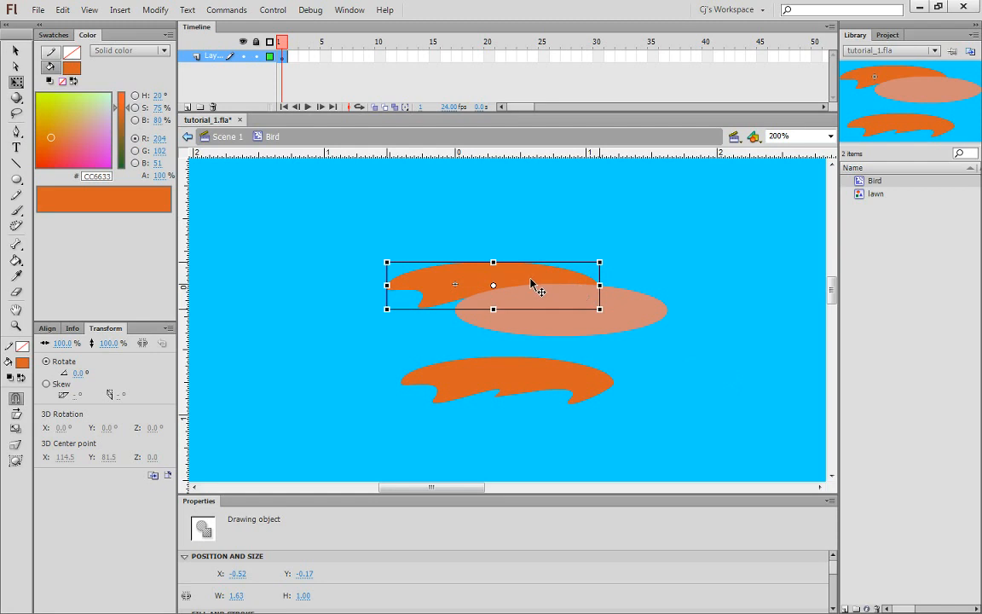
{"action": "mouse_move", "coordinate": [380, 248]}
{"action": "left_mouse_down"}
{"action": "mouse_move", "coordinate": [393, 219]}
{"action": "mouse_move", "coordinate": [372, 254]}
{"action": "left_mouse_up"}
{"action": "mouse_move", "coordinate": [527, 277]}
{"action": "left_mouse_down"}
{"action": "mouse_move", "coordinate": [560, 276]}
{"action": "mouse_move", "coordinate": [552, 279]}
{"action": "left_mouse_up"}
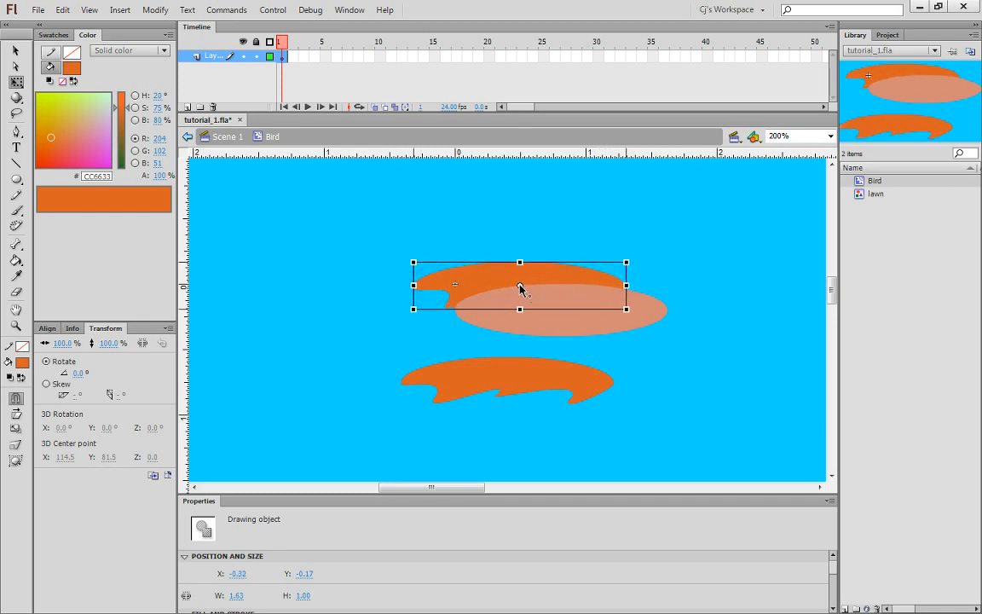
Step: Try moving the pale oval over the wing copy to about X -0.08, Y -0.19, and undo the move
{"action": "key", "text": "ctrl+="}
{"action": "left_click_drag", "start_coordinate": [568, 404], "coordinate": [565, 369]}
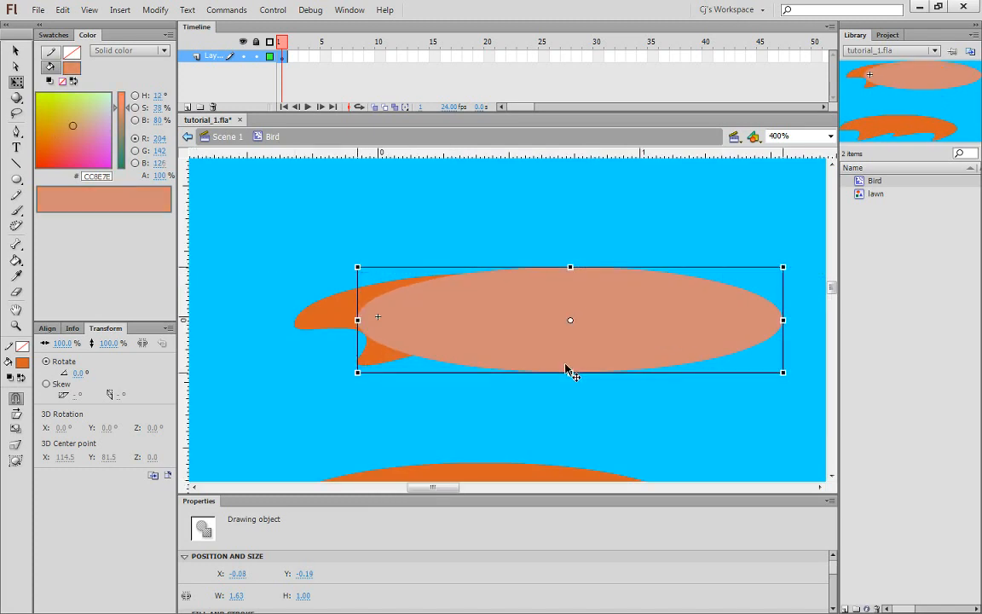
{"action": "key", "text": "ctrl+z"}
Step: Move the wing copy's transformation point to its right end, try rotating the wing about 9.7°, and undo the rotation
{"action": "left_click", "coordinate": [424, 309]}
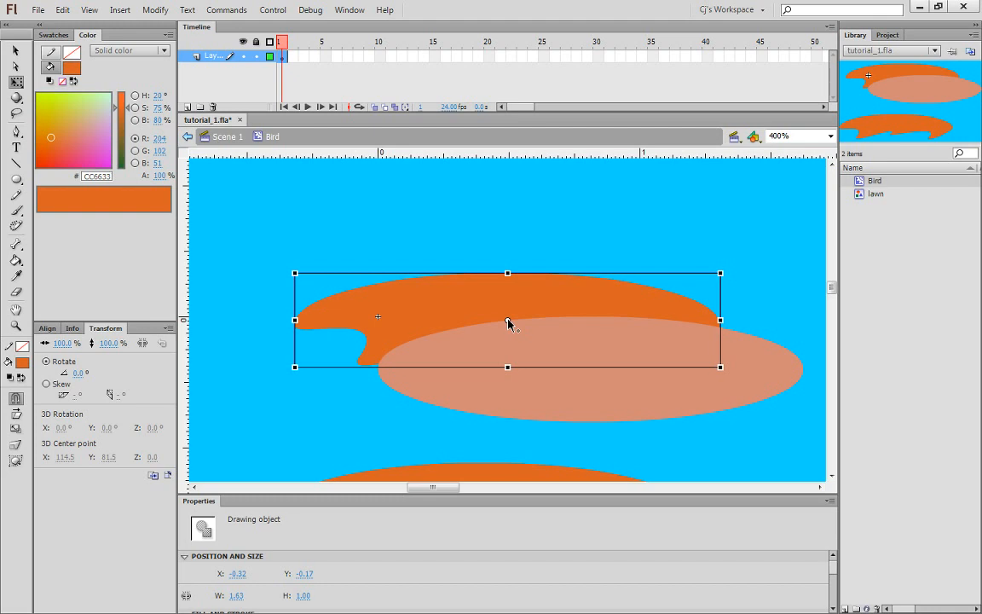
{"action": "mouse_move", "coordinate": [509, 324]}
{"action": "left_mouse_down"}
{"action": "mouse_move", "coordinate": [688, 324]}
{"action": "mouse_move", "coordinate": [713, 334]}
{"action": "left_mouse_up"}
{"action": "mouse_move", "coordinate": [293, 267]}
{"action": "left_mouse_down"}
{"action": "mouse_move", "coordinate": [317, 193]}
{"action": "mouse_move", "coordinate": [301, 289]}
{"action": "mouse_move", "coordinate": [324, 156]}
{"action": "mouse_move", "coordinate": [295, 271]}
{"action": "left_mouse_up"}
{"action": "left_click_drag", "start_coordinate": [373, 259], "coordinate": [426, 237]}
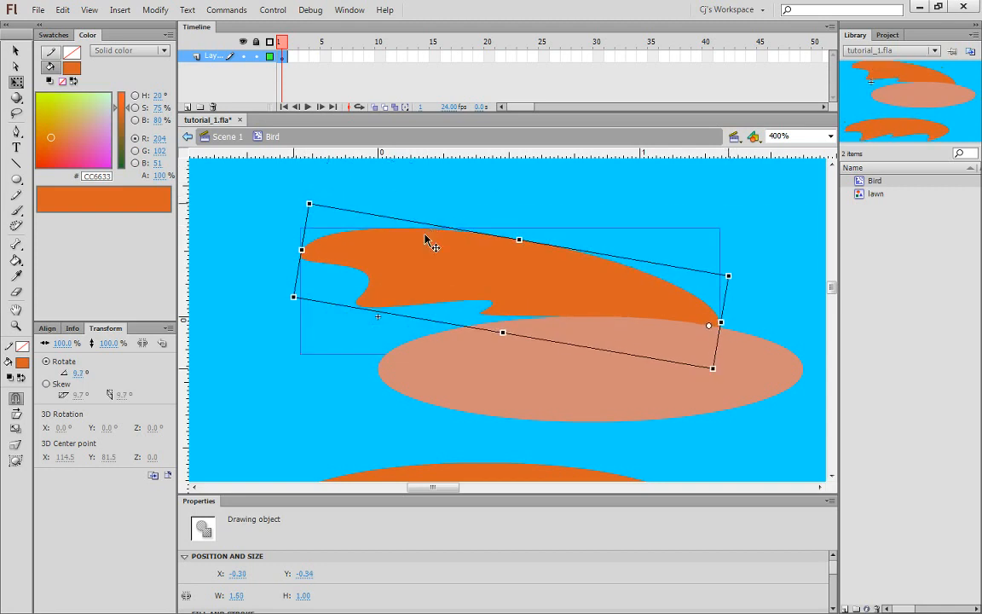
{"action": "key", "text": "ctrl+z"}
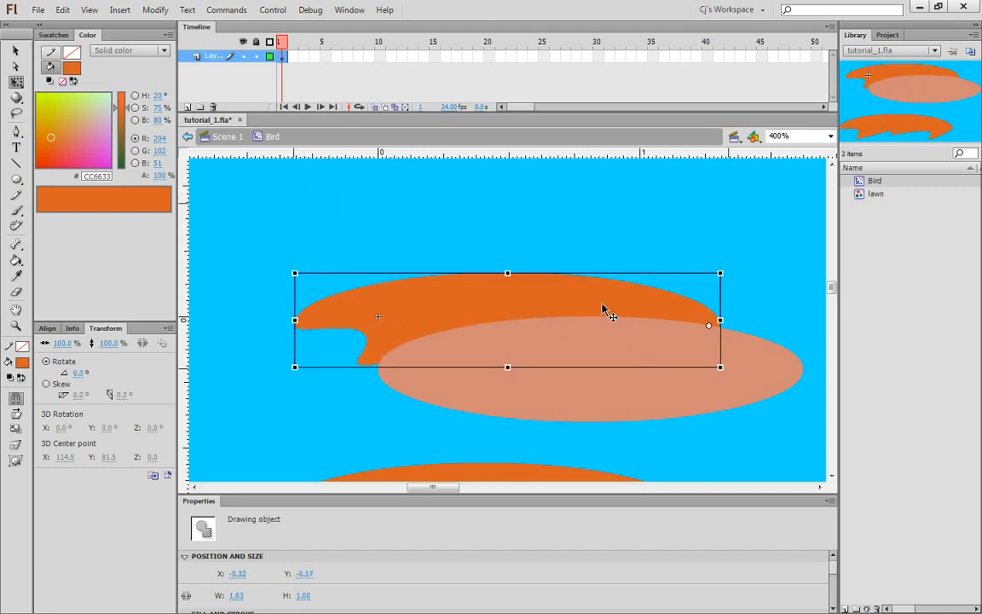
Step: Undo a trial move of the pale oval up to about Y -0.38 and delete the upper wing copy
{"action": "left_click_drag", "start_coordinate": [695, 419], "coordinate": [699, 343]}
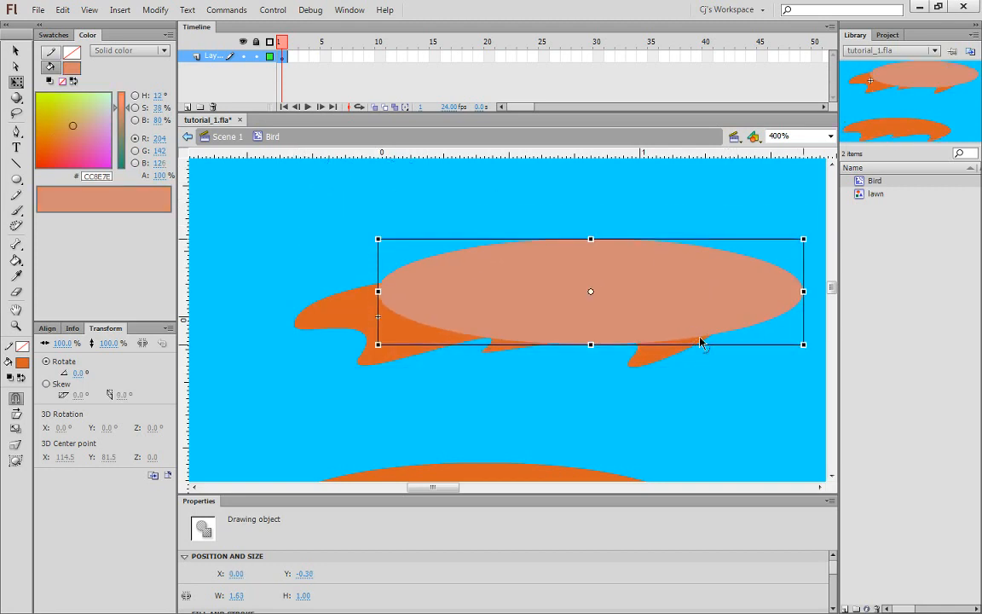
{"action": "key", "text": "ctrl+z"}
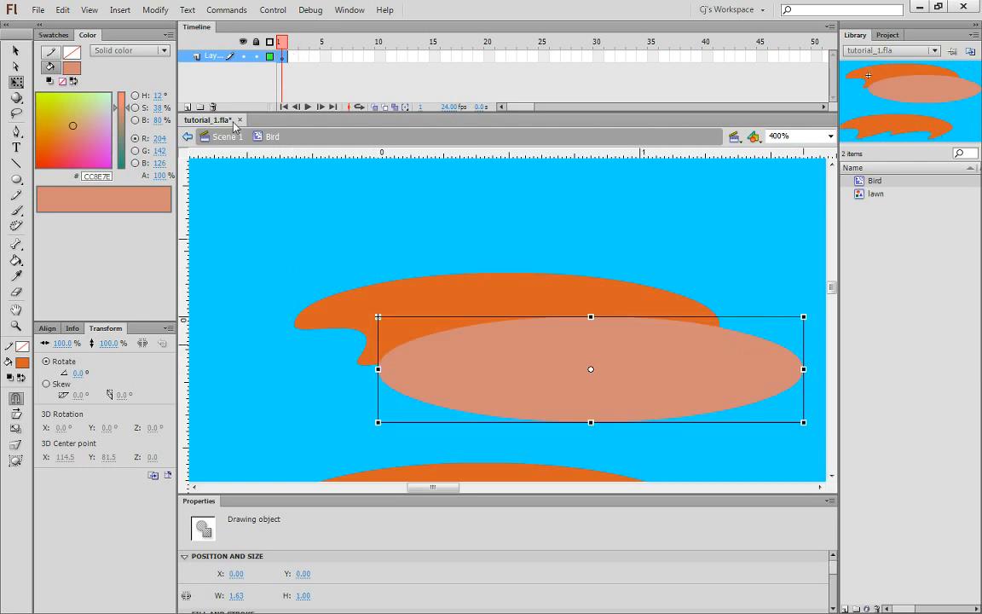
{"action": "left_click", "coordinate": [394, 294]}
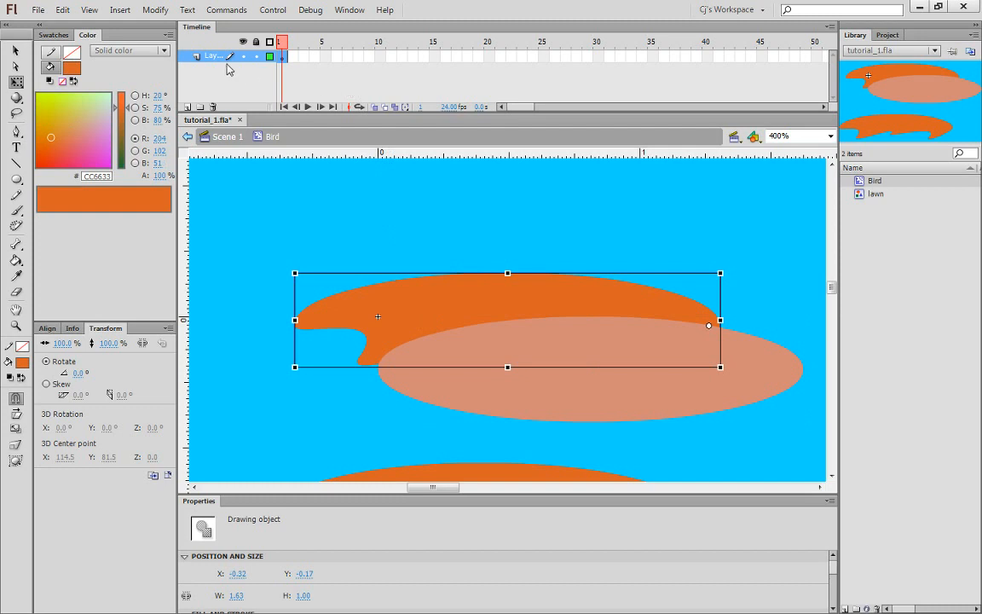
{"action": "key", "text": "Delete"}
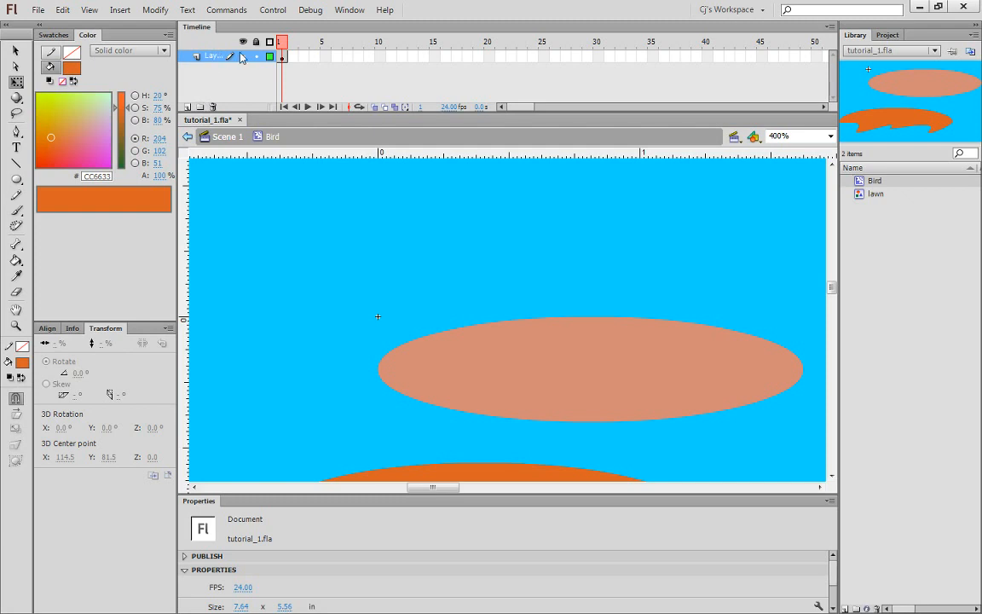
Step: Restore the deleted wing copy behind the pale oval and move the lower wing up over the body to about X -0.20, Y 0.16
{"action": "key", "text": "ctrl+v"}
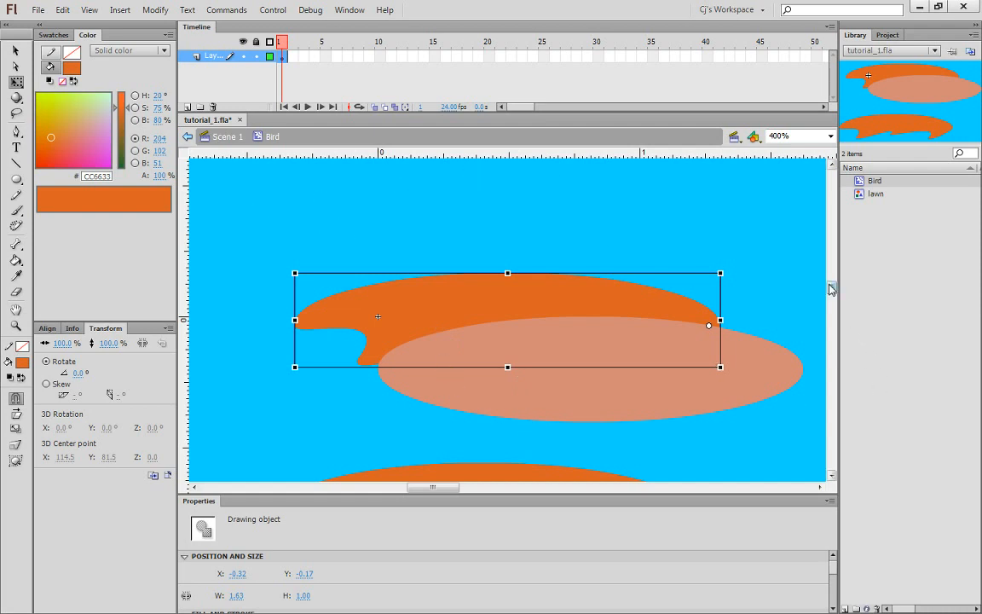
{"action": "left_click_drag", "start_coordinate": [830, 283], "coordinate": [829, 286]}
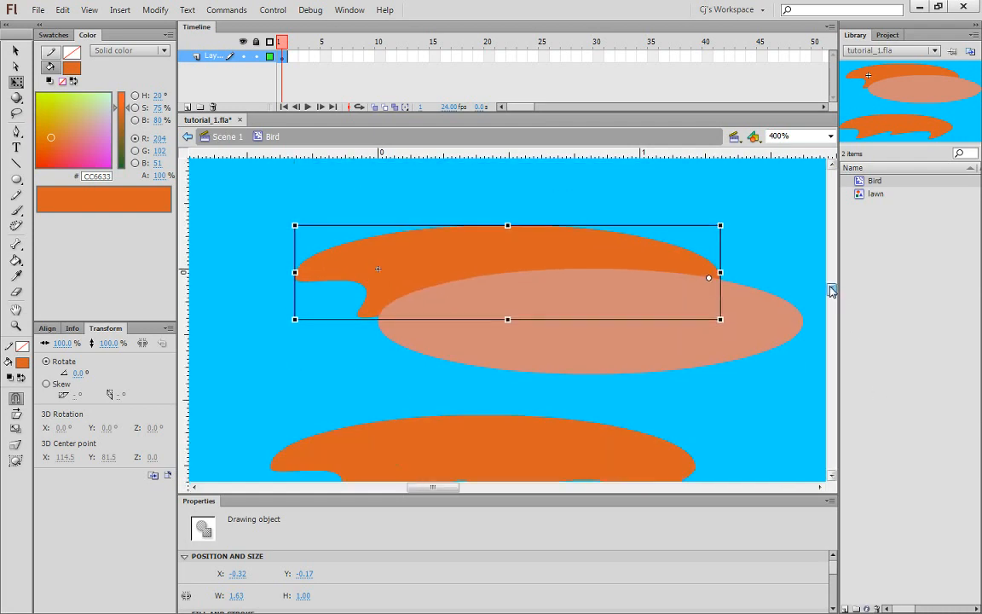
{"action": "left_click", "coordinate": [550, 444]}
{"action": "left_click_drag", "start_coordinate": [611, 458], "coordinate": [606, 355]}
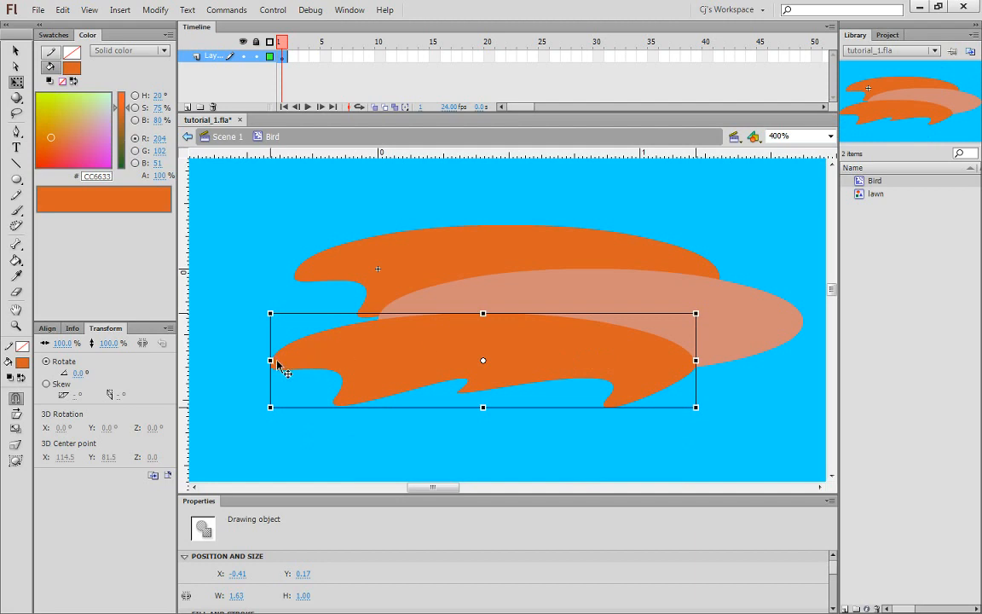
{"action": "mouse_move", "coordinate": [287, 361]}
{"action": "left_mouse_down"}
{"action": "mouse_move", "coordinate": [334, 365]}
{"action": "mouse_move", "coordinate": [335, 376]}
{"action": "left_mouse_up"}
{"action": "mouse_move", "coordinate": [680, 381]}
{"action": "left_mouse_down"}
{"action": "mouse_move", "coordinate": [692, 366]}
{"action": "mouse_move", "coordinate": [685, 359]}
{"action": "left_mouse_up"}
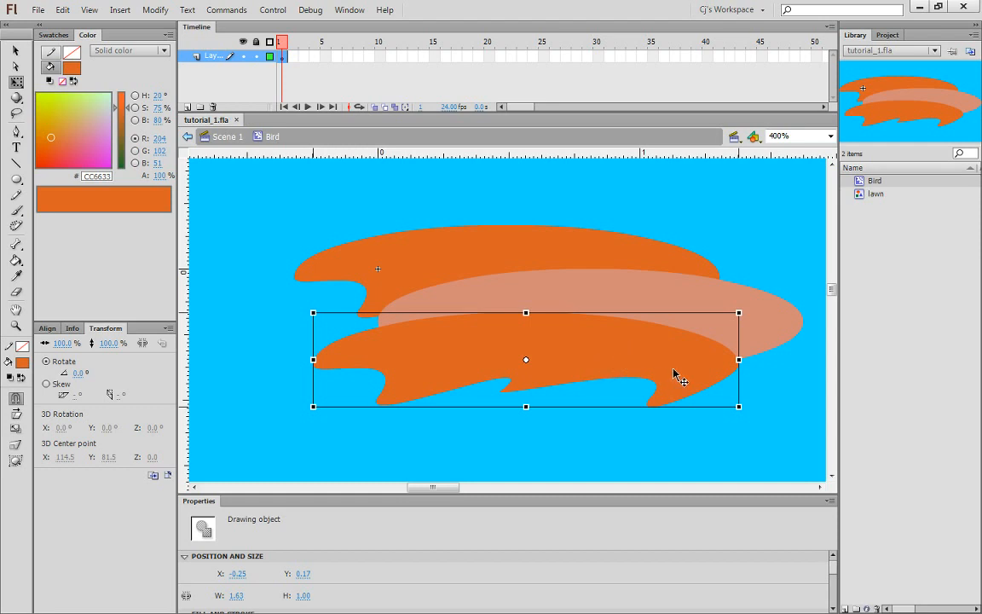
{"action": "mouse_move", "coordinate": [674, 374]}
{"action": "left_mouse_down"}
{"action": "mouse_move", "coordinate": [688, 373]}
{"action": "mouse_move", "coordinate": [702, 355]}
{"action": "mouse_move", "coordinate": [693, 353]}
{"action": "left_mouse_up"}
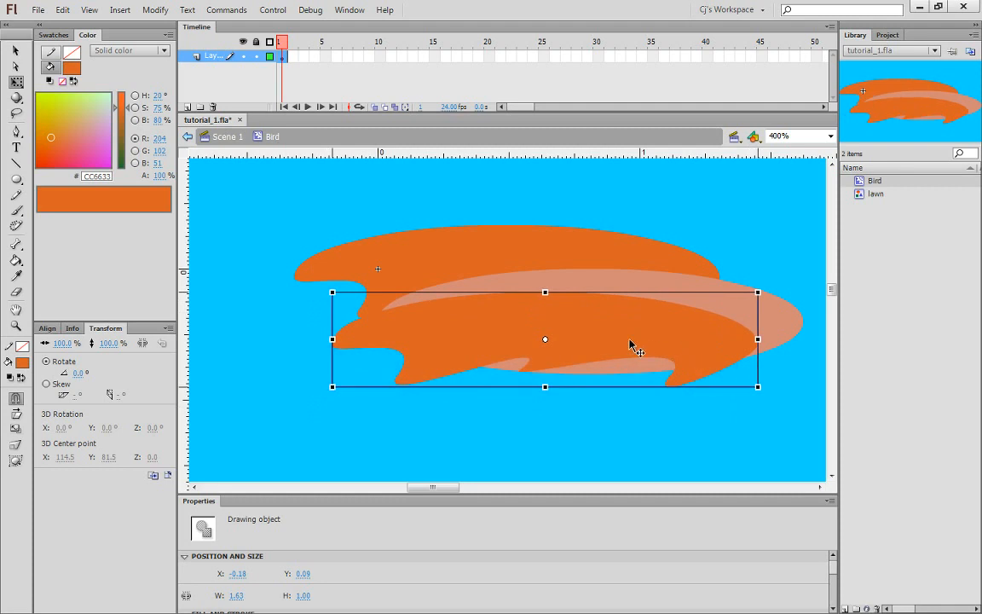
{"action": "left_click_drag", "start_coordinate": [456, 346], "coordinate": [451, 359]}
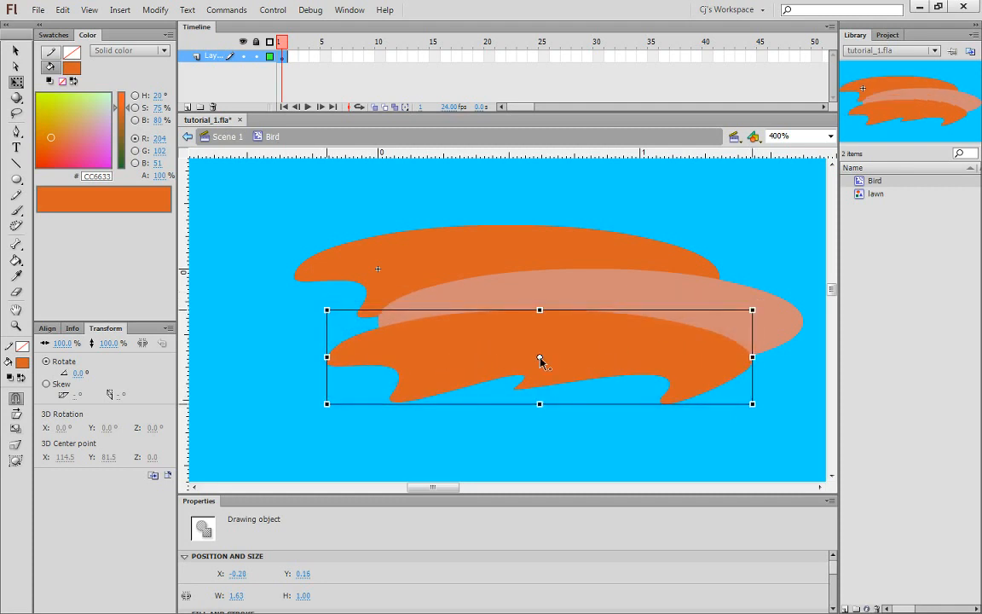
Step: Move the front wing's transformation point to its right end and skew the wing by about -0.9°
{"action": "left_click_drag", "start_coordinate": [540, 358], "coordinate": [741, 359]}
{"action": "left_click_drag", "start_coordinate": [683, 313], "coordinate": [681, 314]}
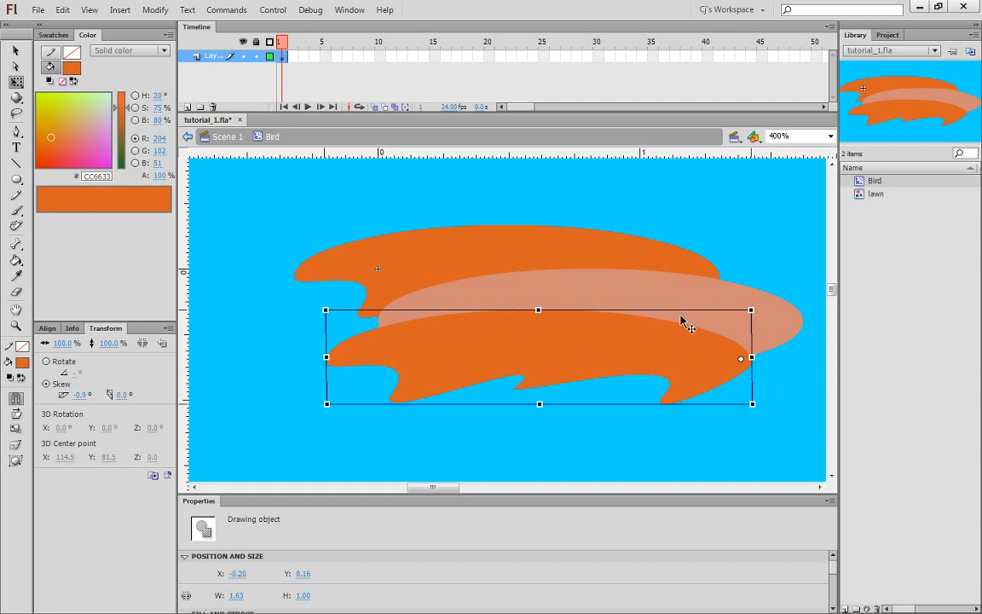
{"action": "left_click", "coordinate": [750, 224]}
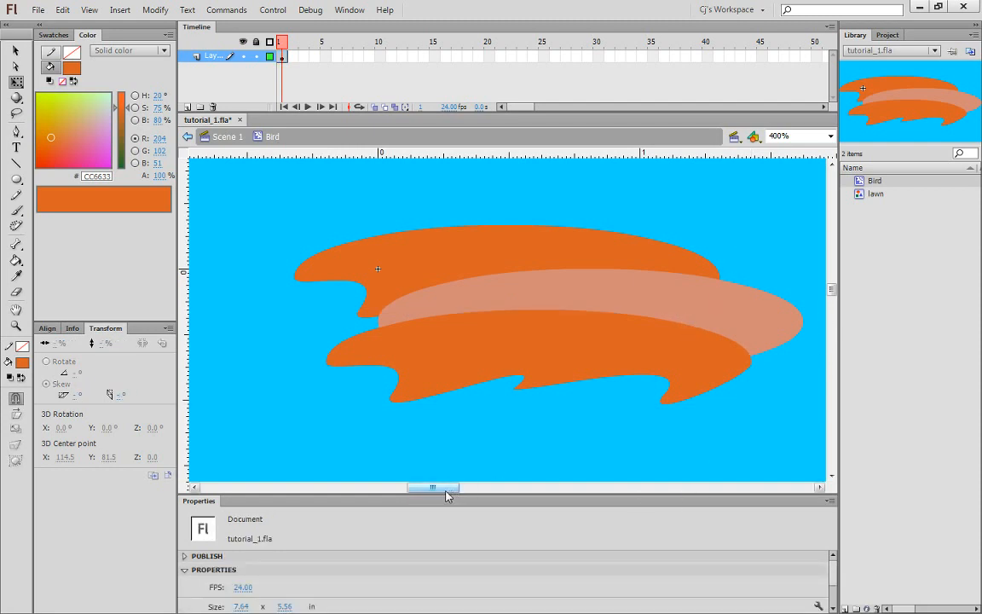
Step: Draw an orange oval head at the body's right end, at about X 1.44, Y -0.11
{"action": "left_click_drag", "start_coordinate": [449, 489], "coordinate": [465, 493]}
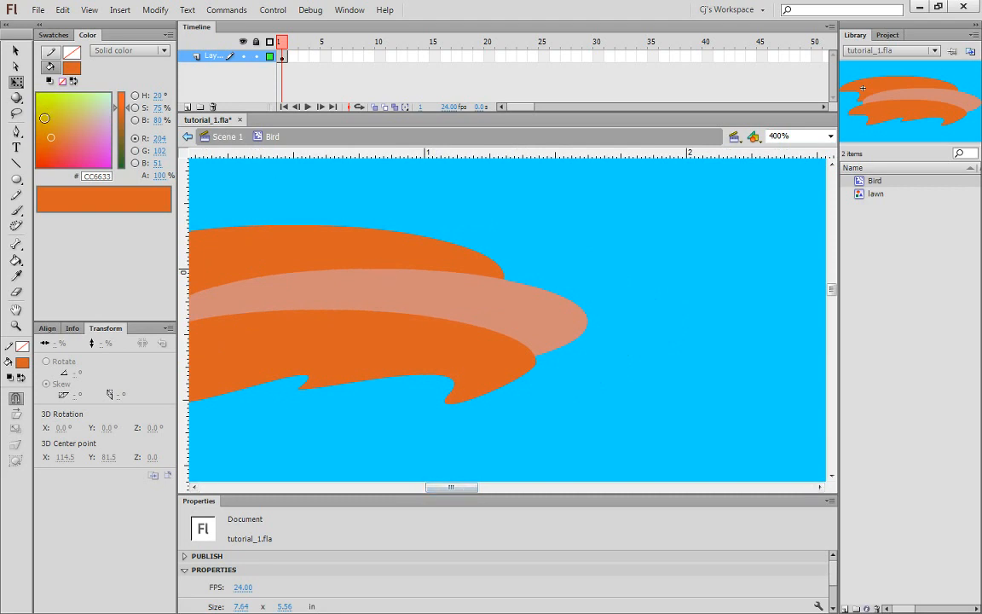
{"action": "left_click", "coordinate": [16, 180]}
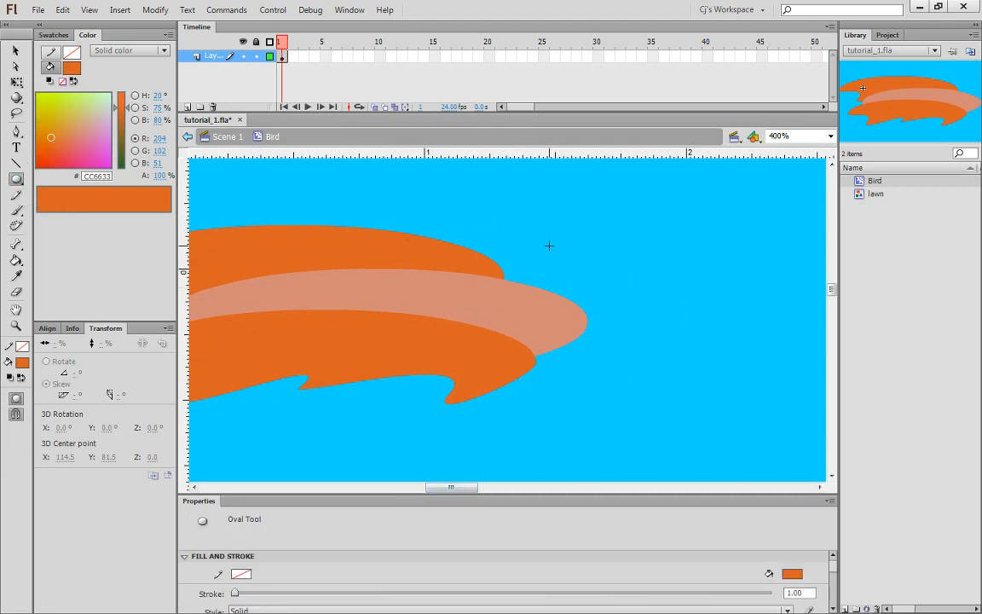
{"action": "mouse_move", "coordinate": [540, 240]}
{"action": "left_mouse_down"}
{"action": "mouse_move", "coordinate": [552, 278]}
{"action": "mouse_move", "coordinate": [652, 306]}
{"action": "left_mouse_up"}
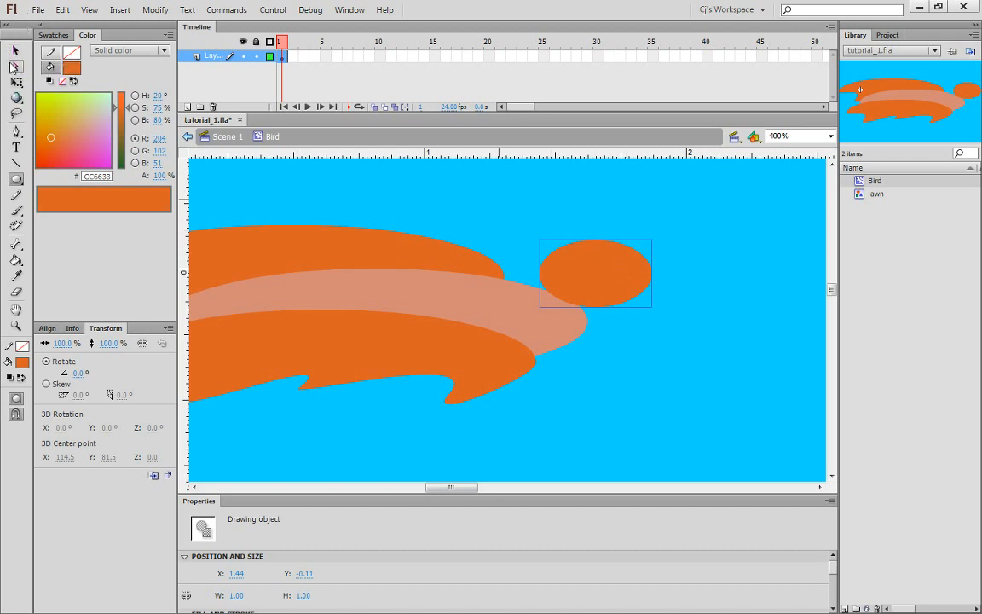
Step: Copy the head oval to about X 1.93, Y -0.30 and float the color swatches beside the artwork
{"action": "left_click", "coordinate": [16, 52]}
{"action": "left_click_drag", "start_coordinate": [618, 295], "coordinate": [747, 250]}
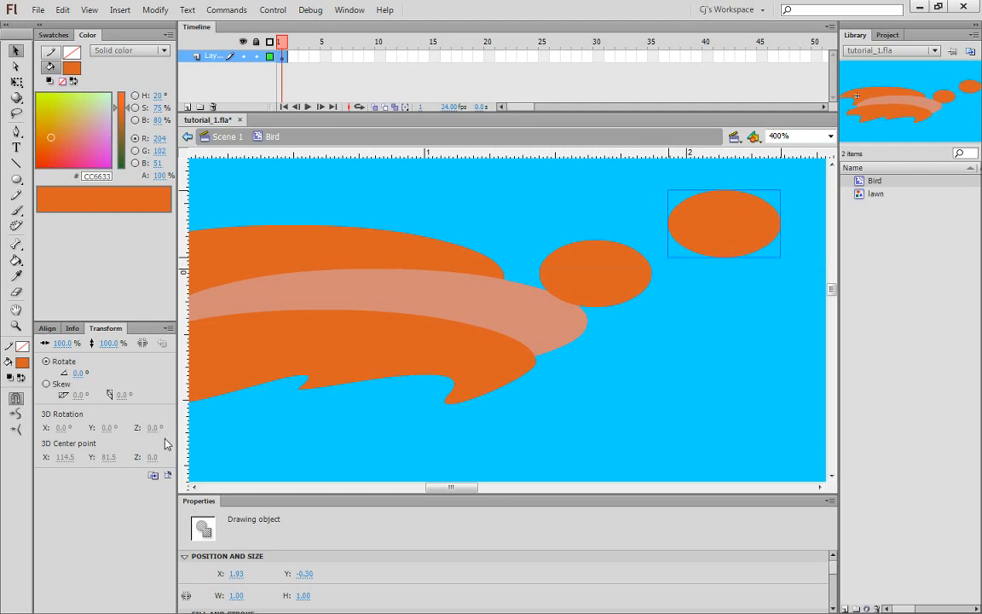
{"action": "left_click", "coordinate": [57, 35]}
{"action": "left_click_drag", "start_coordinate": [57, 35], "coordinate": [680, 284]}
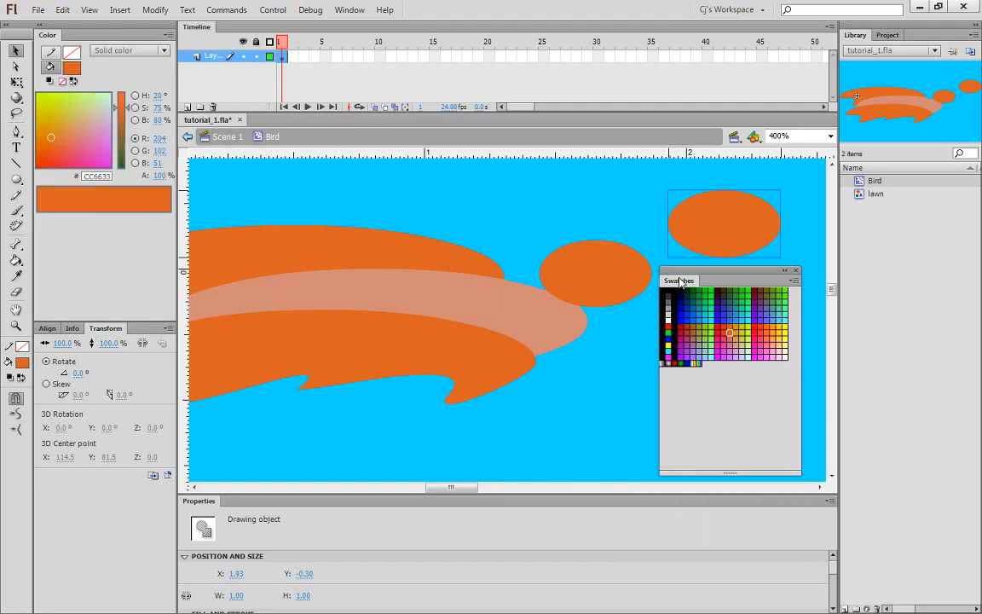
{"action": "left_click", "coordinate": [794, 280]}
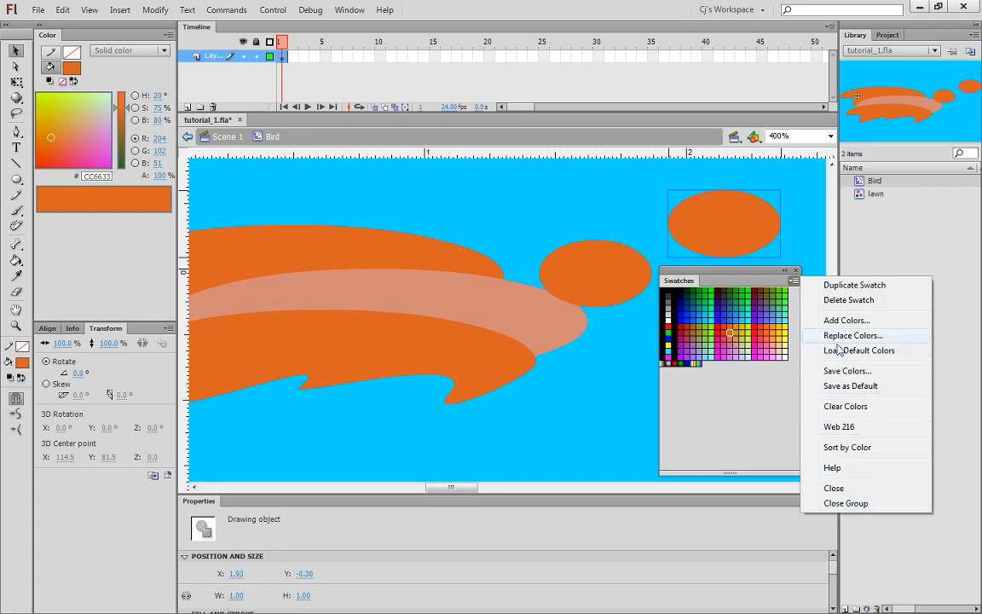
{"action": "left_click", "coordinate": [663, 375]}
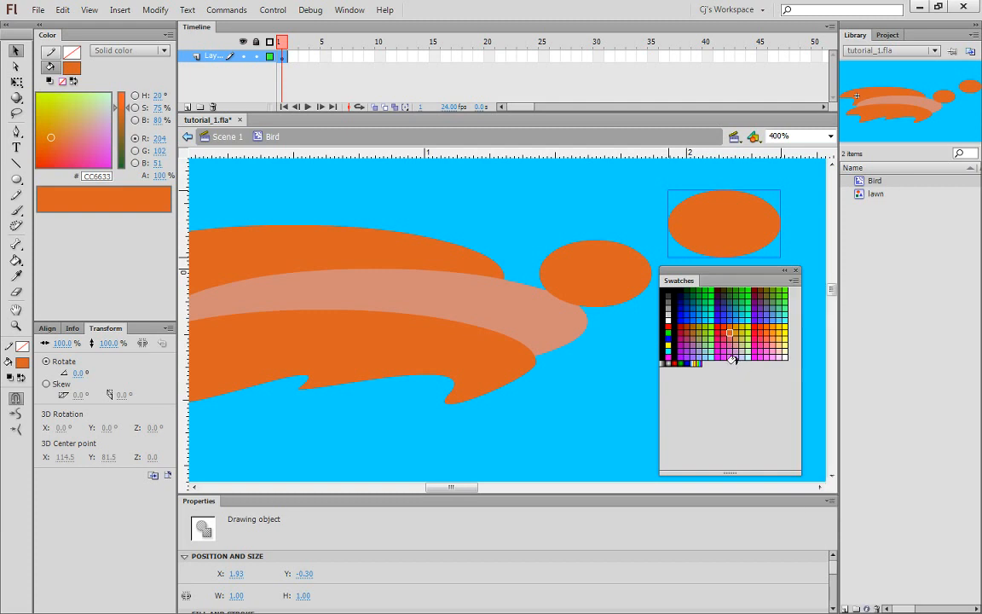
Step: Remove the head oval's copy by undoing and redo the original head oval
{"action": "left_click", "coordinate": [668, 365]}
{"action": "left_click", "coordinate": [673, 366]}
{"action": "key", "text": "ctrl+z"}
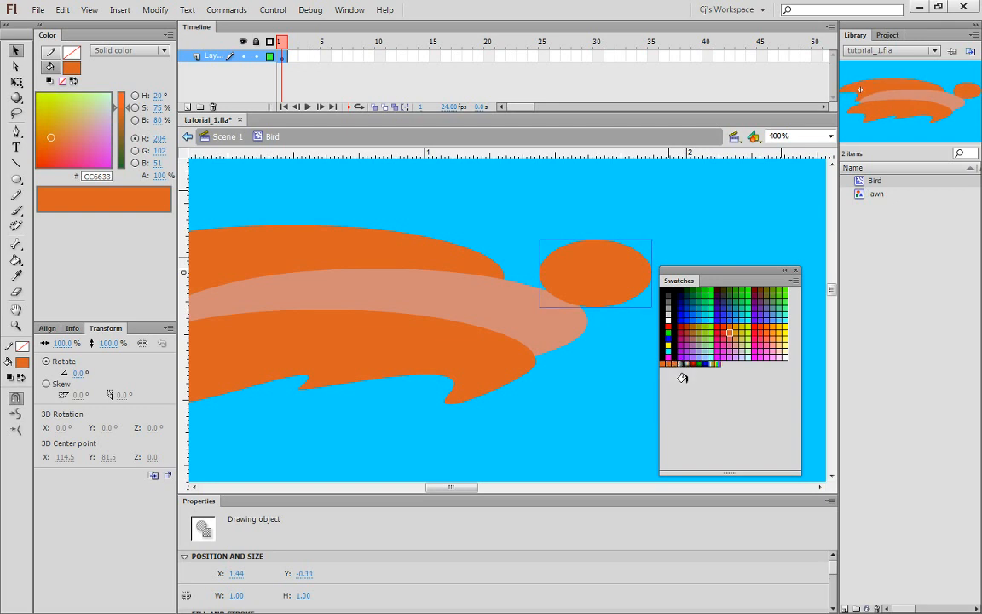
{"action": "key", "text": "Delete"}
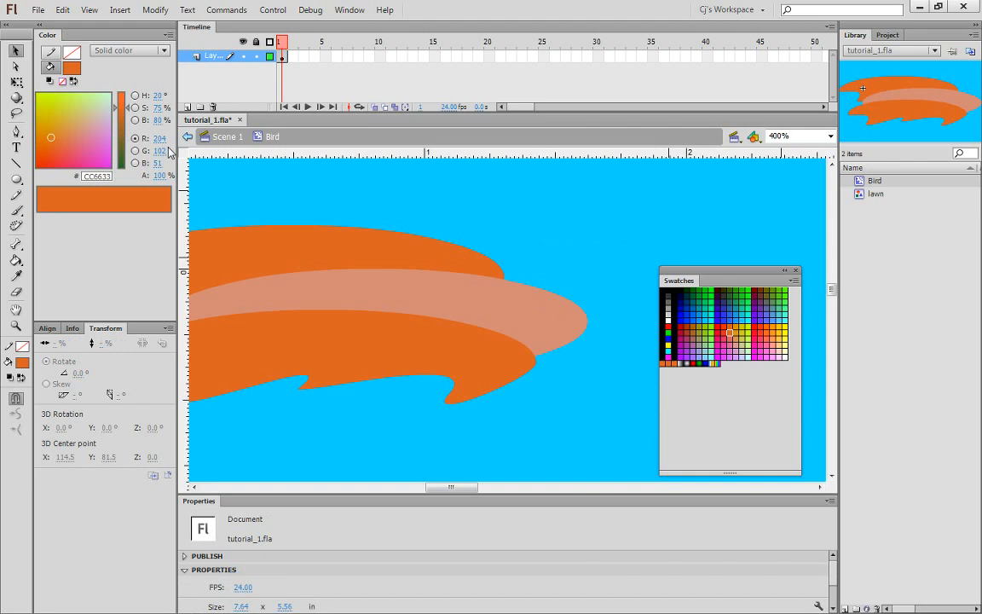
{"action": "left_click", "coordinate": [62, 10]}
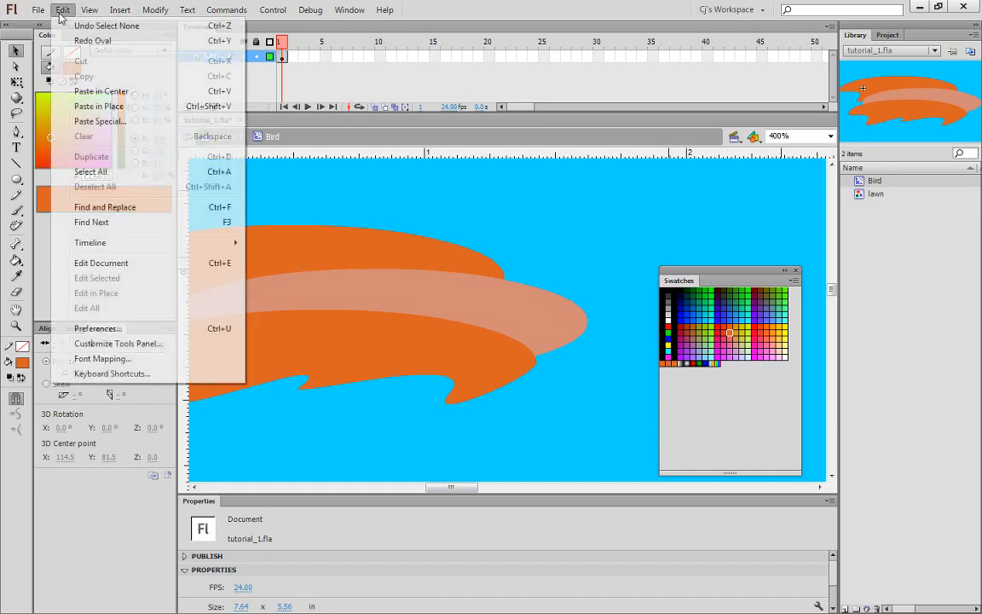
{"action": "left_click", "coordinate": [86, 41]}
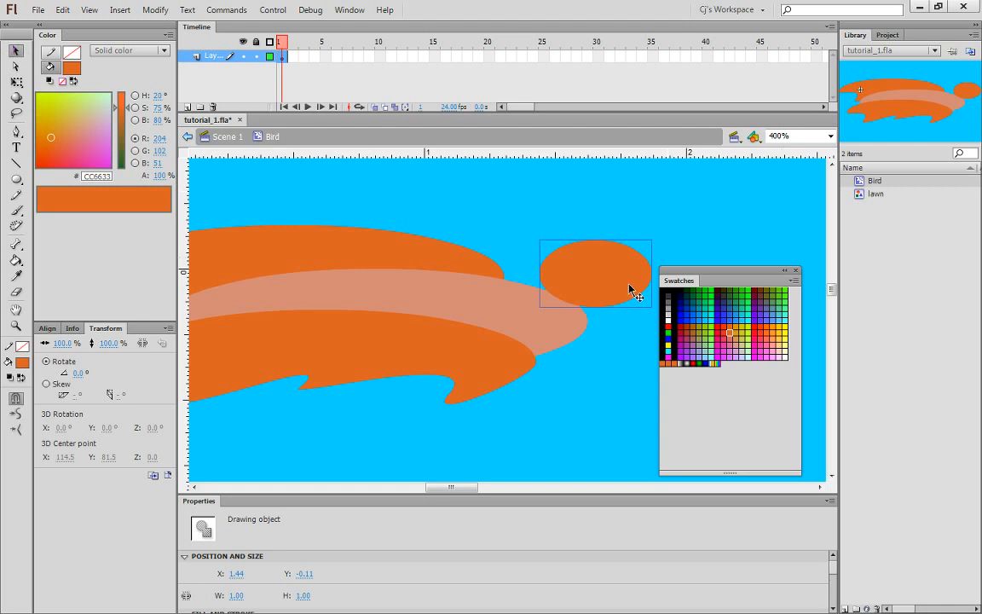
Step: Copy the head oval up to about X 1.60, Y -0.29 and fill the copy with the white-to-black radial gradient
{"action": "left_click", "coordinate": [688, 362]}
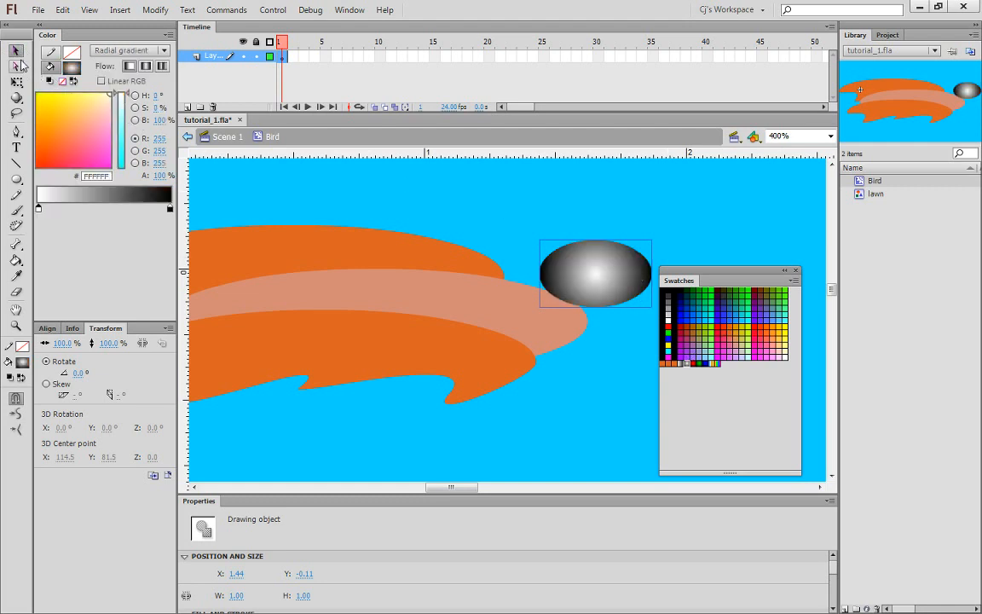
{"action": "key", "text": "ctrl+z"}
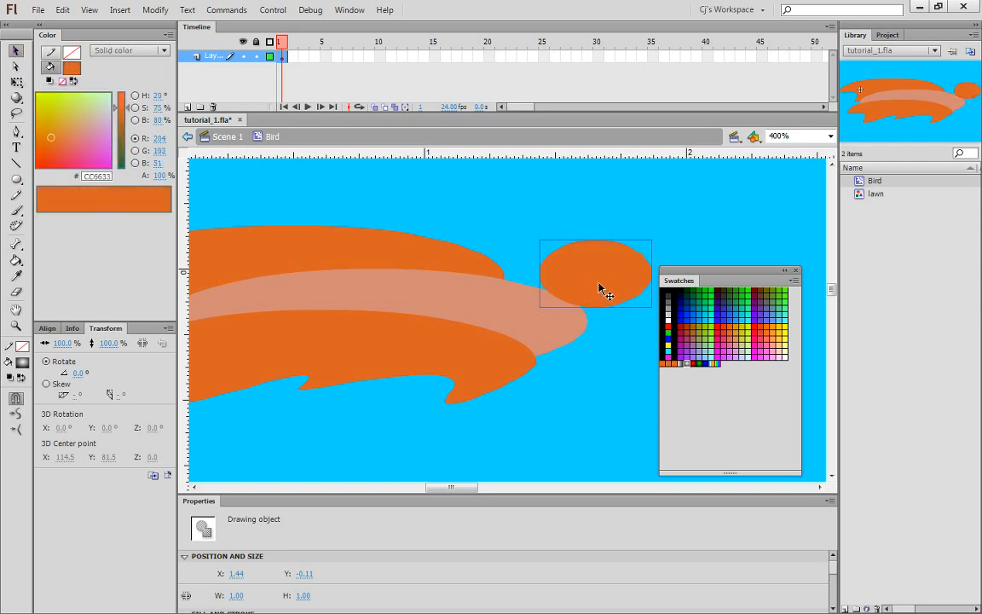
{"action": "left_click_drag", "start_coordinate": [597, 283], "coordinate": [644, 242]}
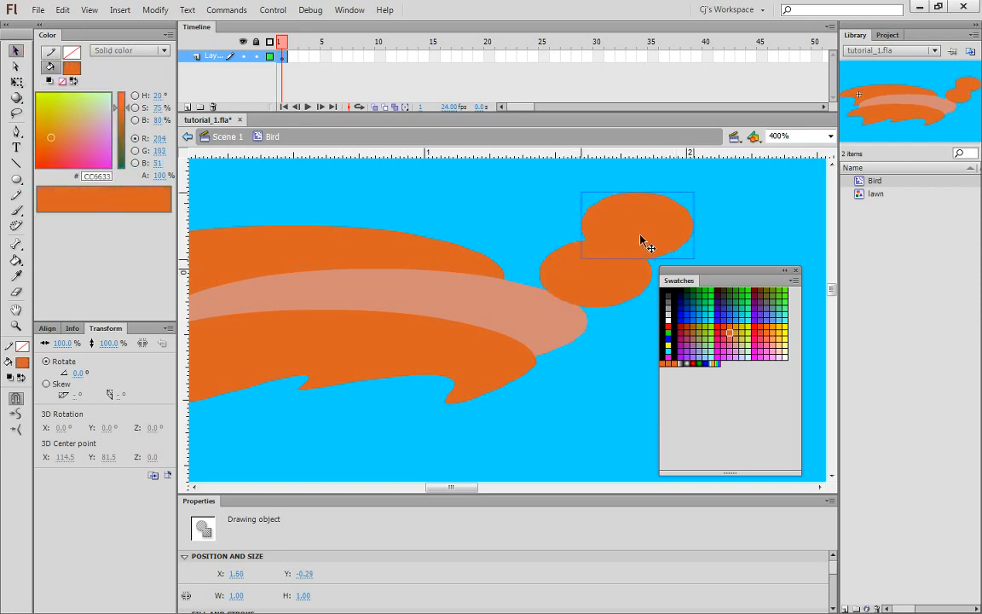
{"action": "left_click", "coordinate": [687, 363]}
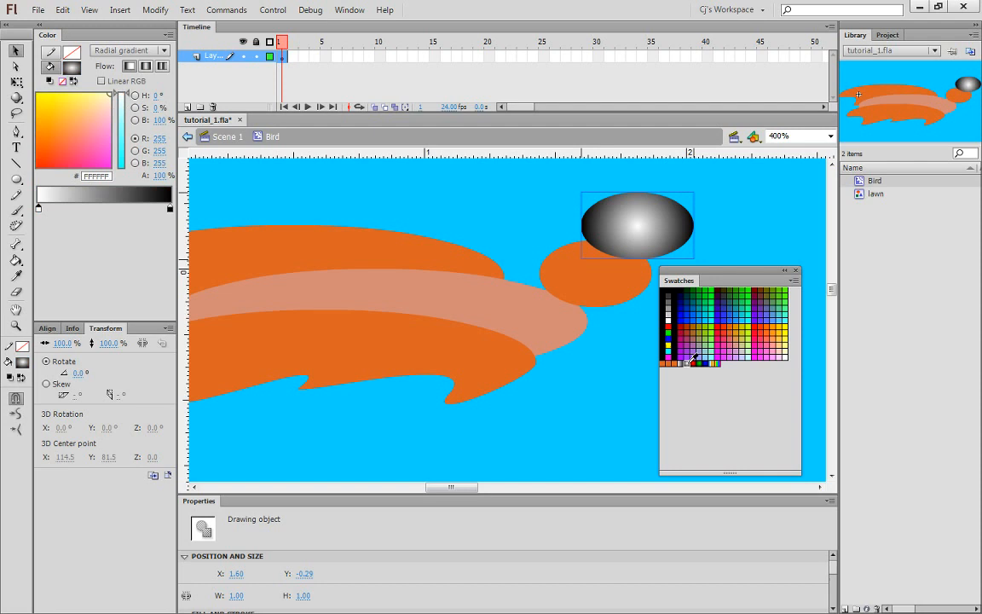
Step: Scale the gradient oval down to about 27.8% and place it on the head as an eye at about X 1.69, Y -0.05
{"action": "right_click", "coordinate": [673, 218]}
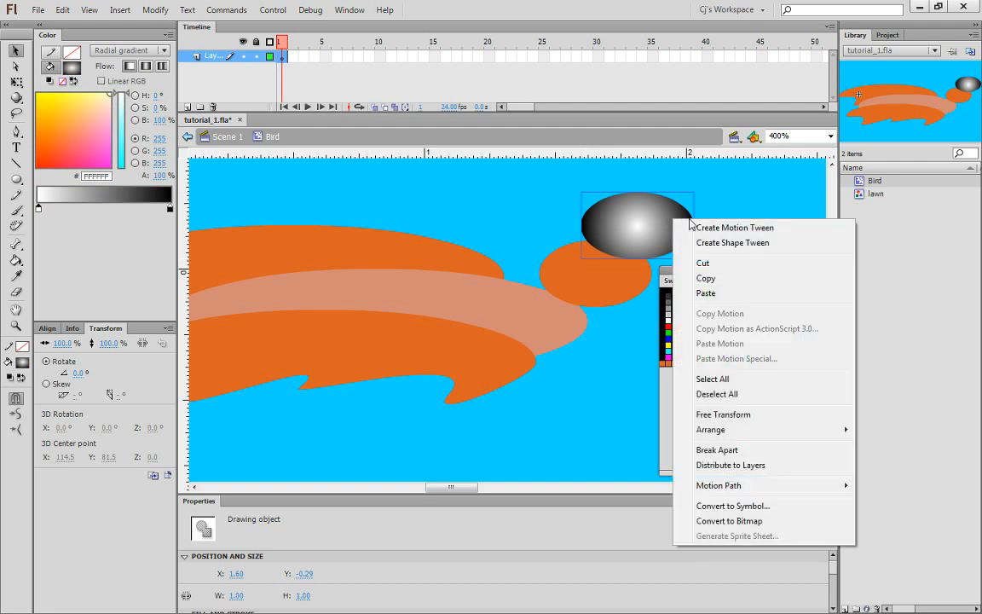
{"action": "left_click", "coordinate": [739, 415]}
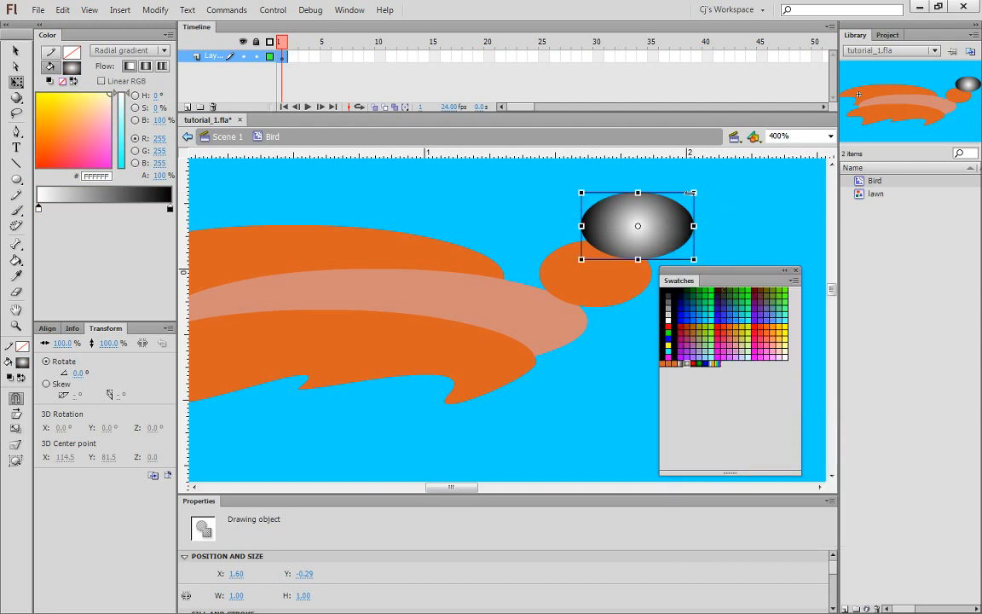
{"action": "left_click_drag", "start_coordinate": [694, 193], "coordinate": [612, 242]}
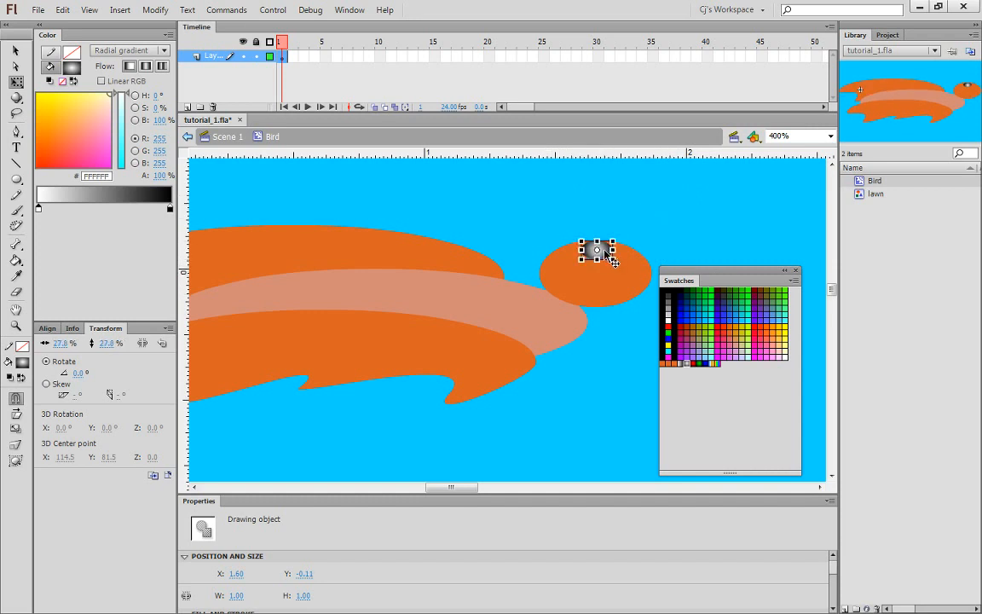
{"action": "left_click_drag", "start_coordinate": [607, 251], "coordinate": [627, 268]}
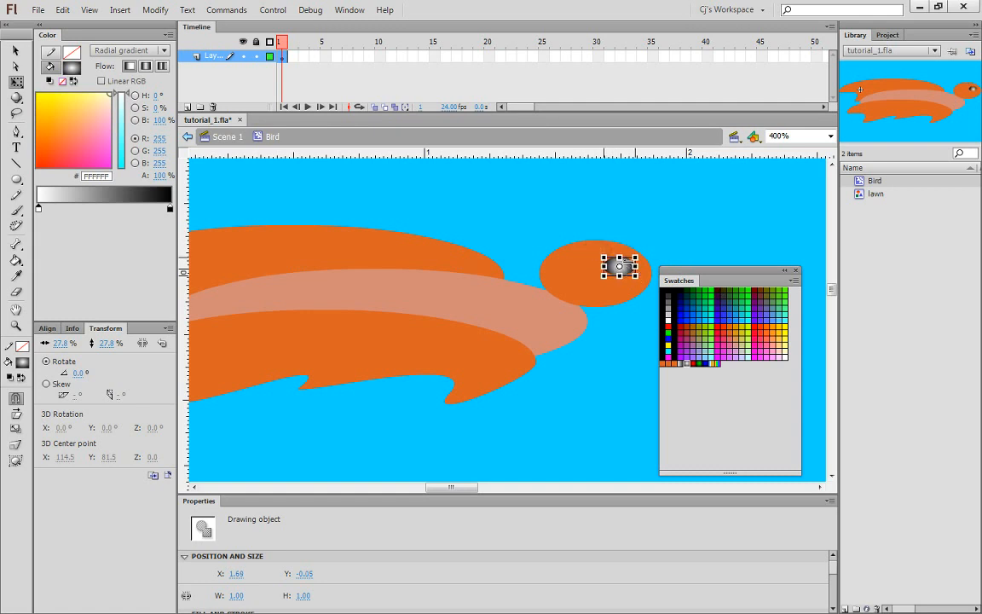
Step: Nudge the eye up to about Y -0.06 and shift the floating color swatches away from the head
{"action": "key", "text": "ctrl+equal"}
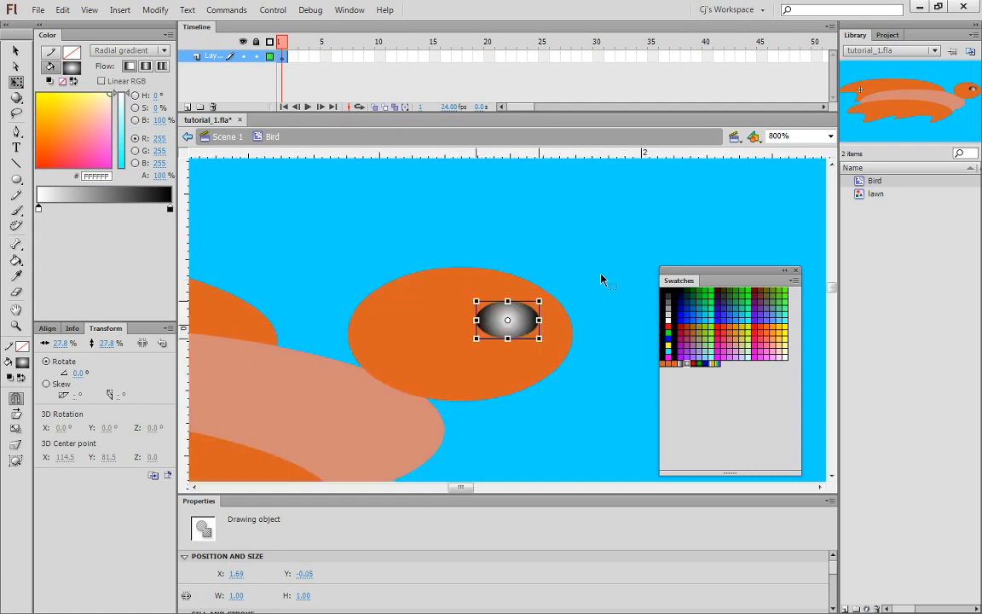
{"action": "left_click", "coordinate": [570, 339]}
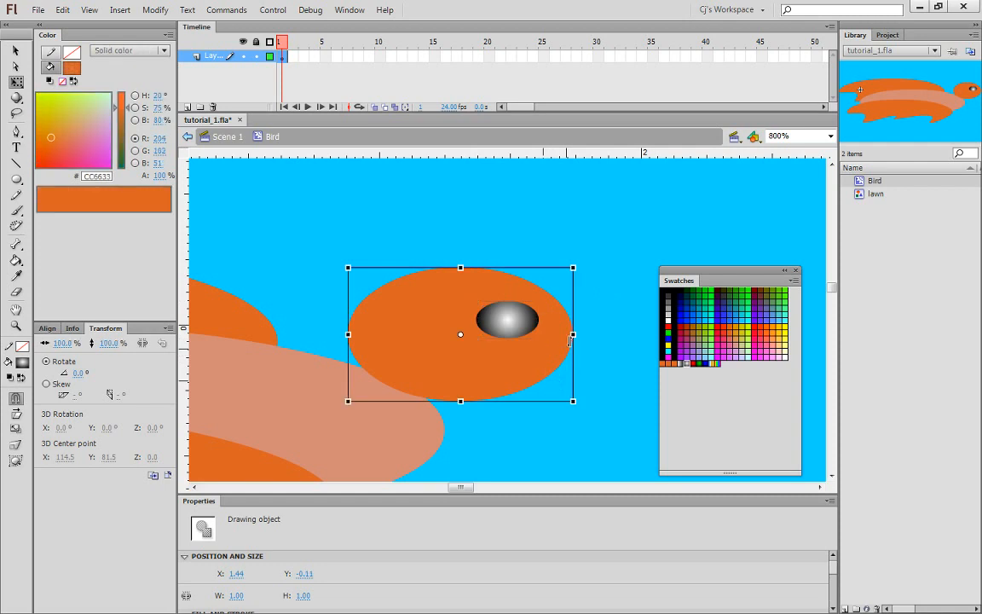
{"action": "left_click", "coordinate": [512, 318]}
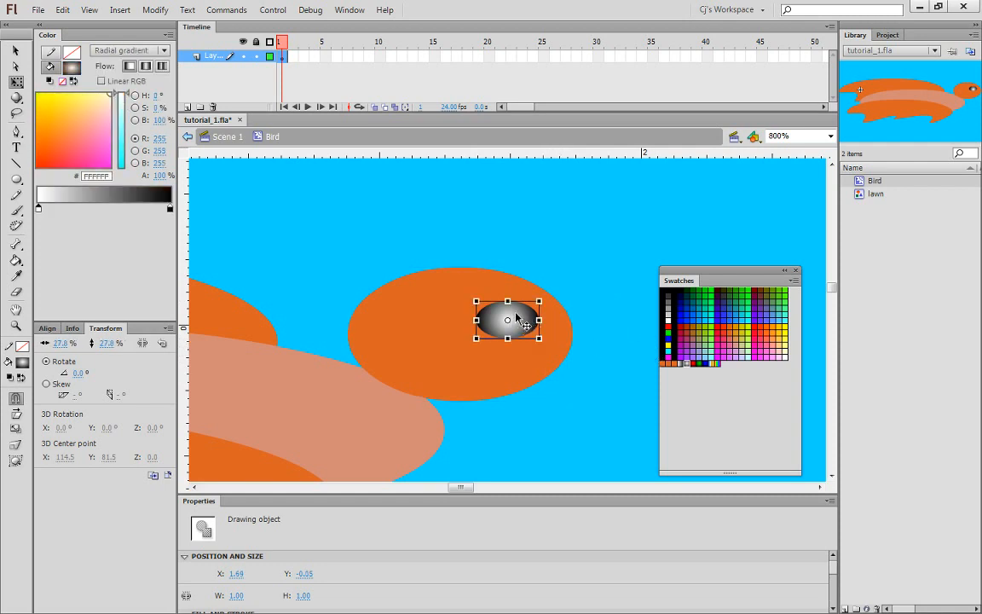
{"action": "key", "text": "Up"}
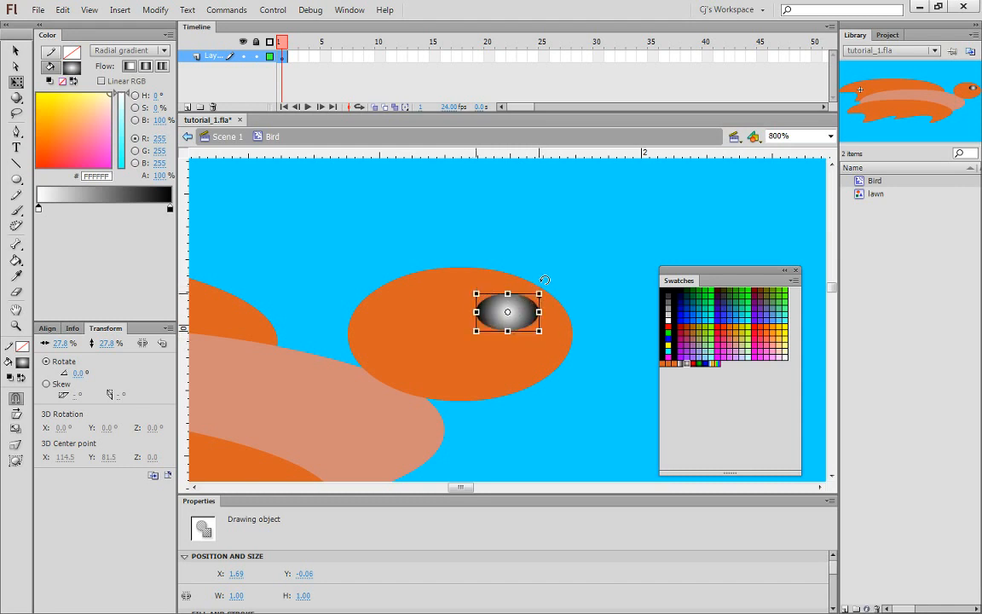
{"action": "mouse_move", "coordinate": [545, 280]}
{"action": "left_mouse_down"}
{"action": "mouse_move", "coordinate": [550, 299]}
{"action": "mouse_move", "coordinate": [530, 274]}
{"action": "mouse_move", "coordinate": [545, 297]}
{"action": "mouse_move", "coordinate": [545, 288]}
{"action": "left_mouse_up"}
{"action": "left_click_drag", "start_coordinate": [681, 288], "coordinate": [694, 279]}
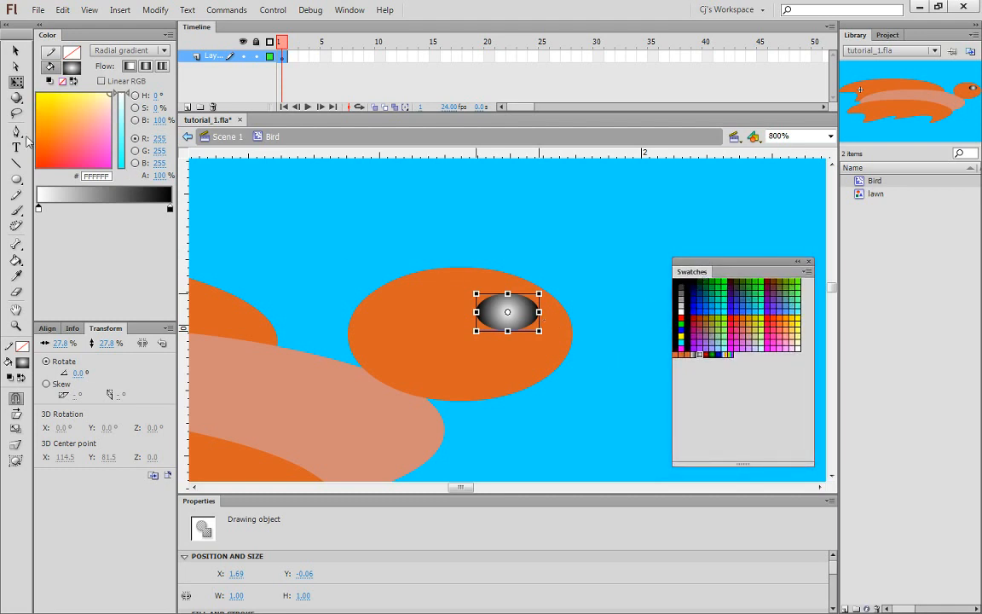
Step: Try a short straight green line with the Pen tool beside the head and undo it
{"action": "left_click", "coordinate": [17, 180]}
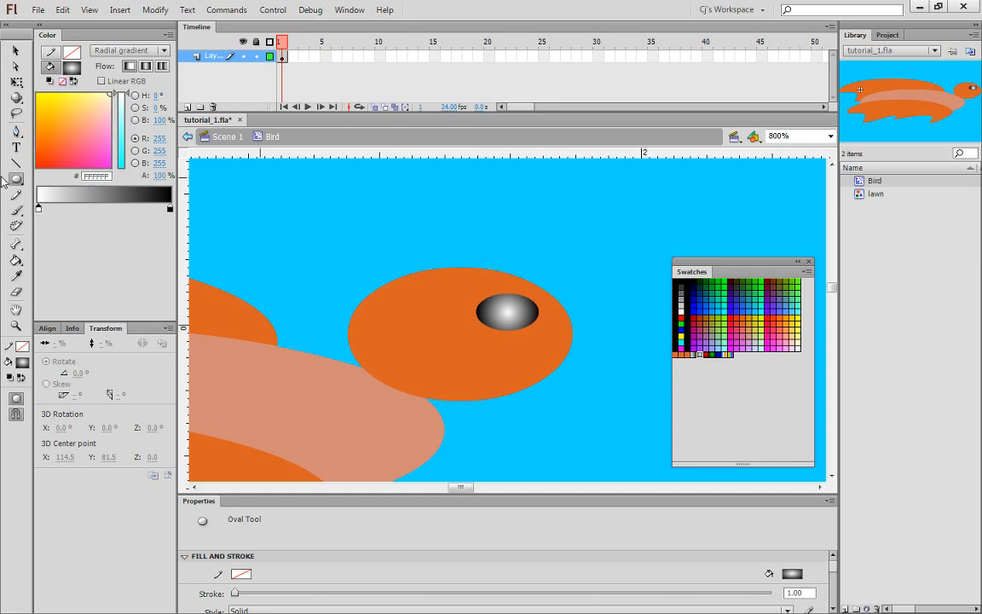
{"action": "left_click", "coordinate": [16, 132]}
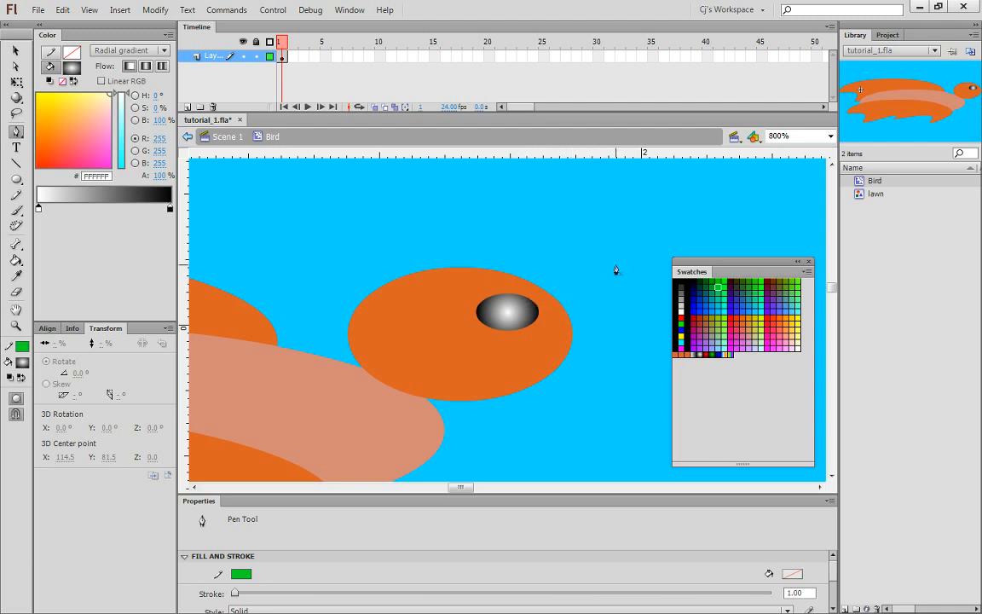
{"action": "left_click", "coordinate": [582, 232]}
{"action": "left_click", "coordinate": [606, 287]}
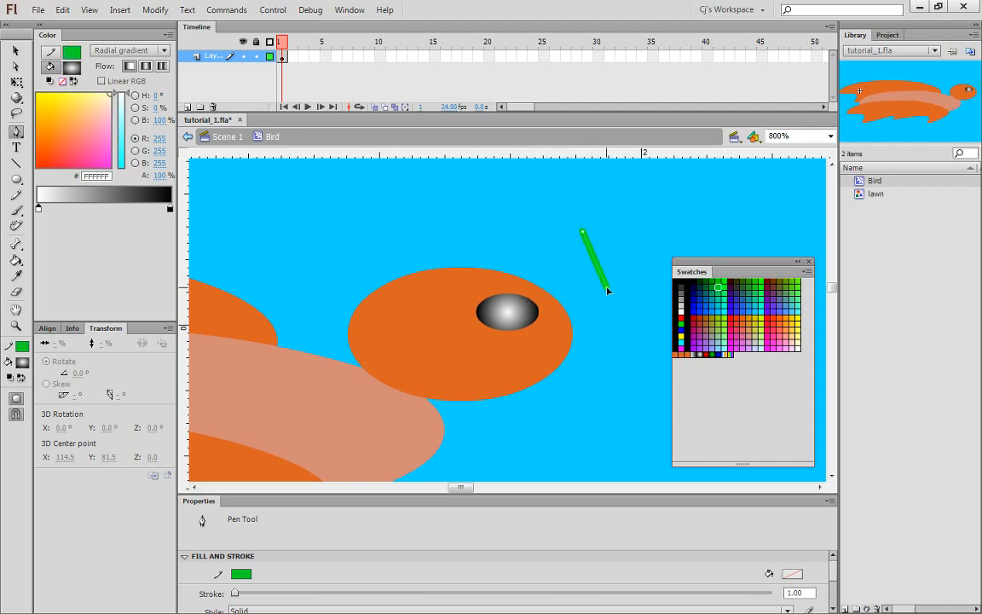
{"action": "key", "text": "ctrl+z"}
{"action": "key", "text": "ctrl+z"}
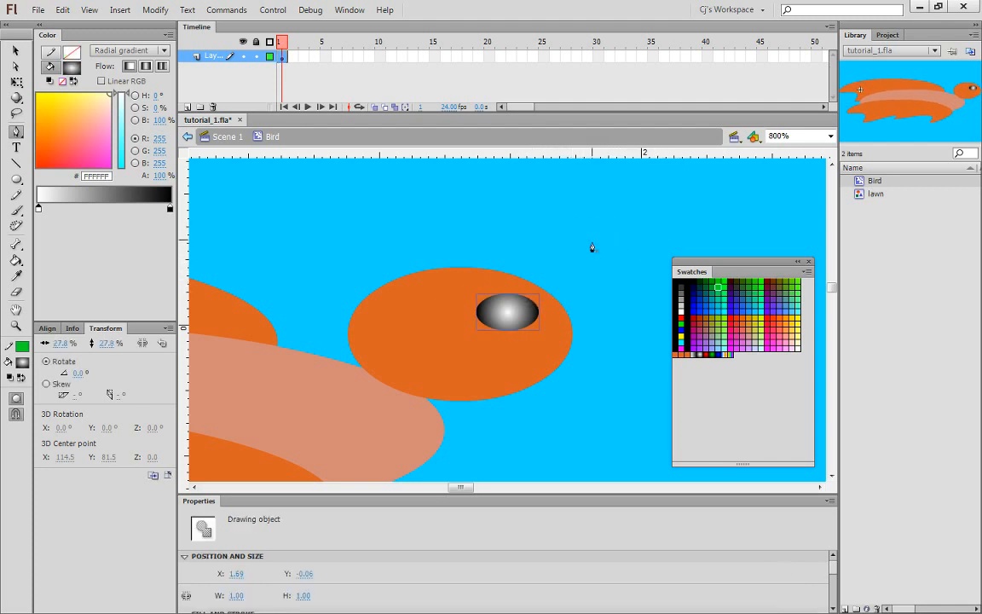
Step: Draw a short curved green path with the Pen tool just to the right of the head
{"action": "left_click", "coordinate": [590, 236]}
{"action": "mouse_move", "coordinate": [614, 305]}
{"action": "left_mouse_down"}
{"action": "mouse_move", "coordinate": [631, 292]}
{"action": "mouse_move", "coordinate": [614, 311]}
{"action": "left_mouse_up"}
{"action": "left_click_drag", "start_coordinate": [607, 315], "coordinate": [606, 307]}
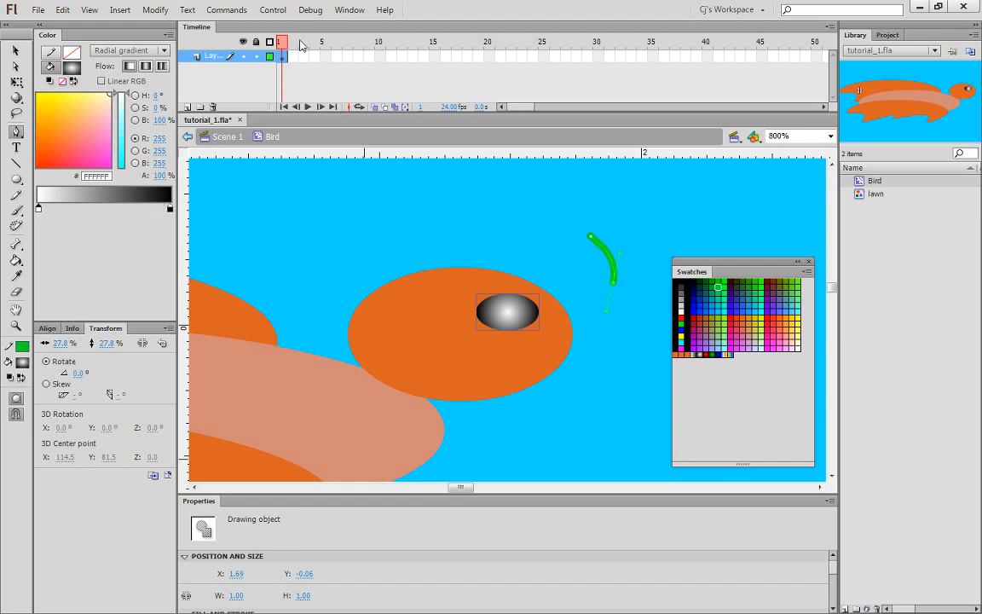
{"action": "left_click", "coordinate": [347, 11]}
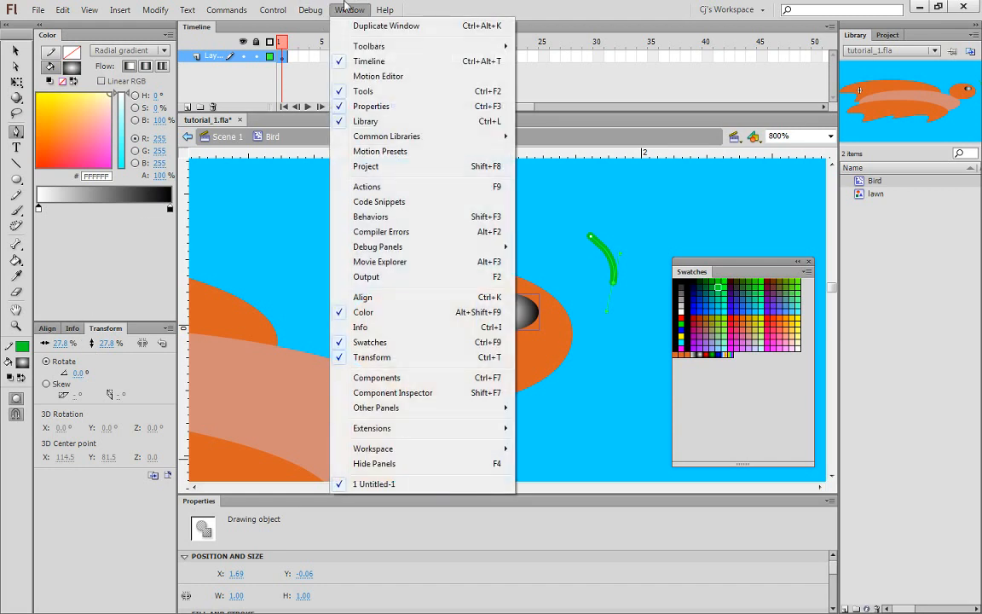
Step: Complete the green curve beyond the bird's head as a closed, three-point beak outline with the Pen tool
{"action": "left_click", "coordinate": [350, 9]}
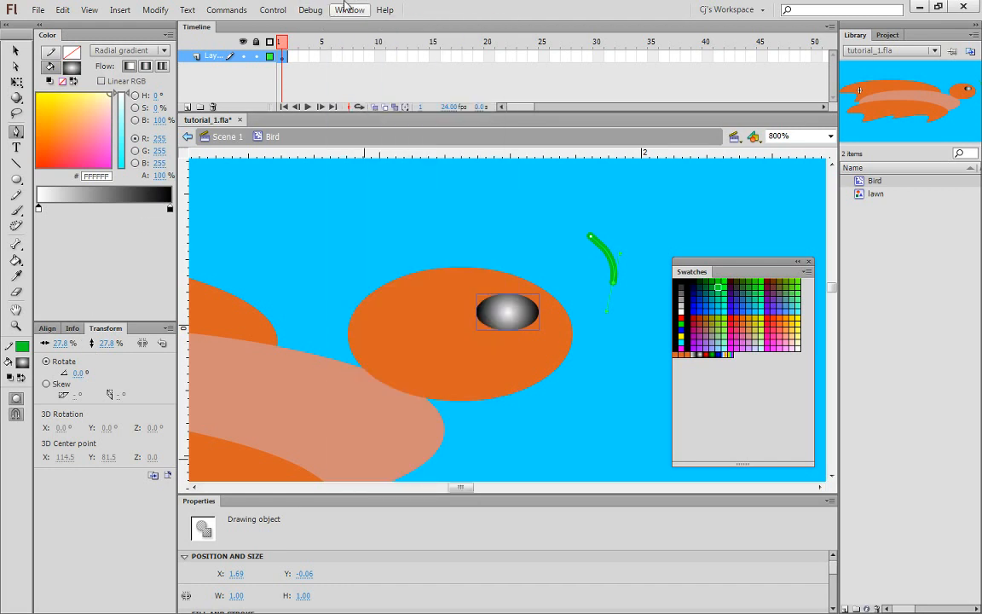
{"action": "left_click", "coordinate": [680, 228]}
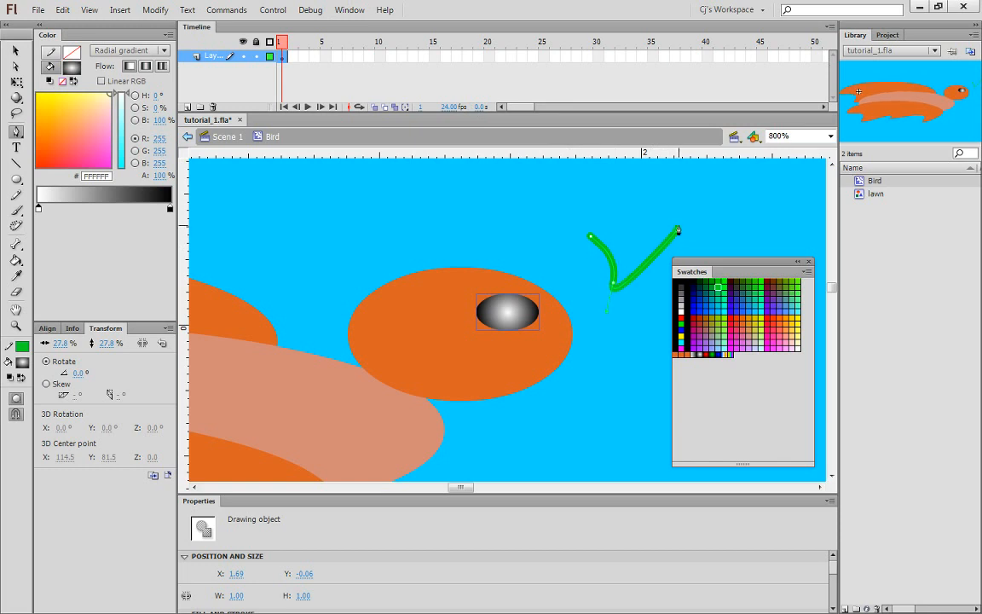
{"action": "left_click", "coordinate": [590, 238]}
Step: Fill the beak shape with solid orange-yellow CC9900 and remove its green stroke
{"action": "left_click", "coordinate": [16, 52]}
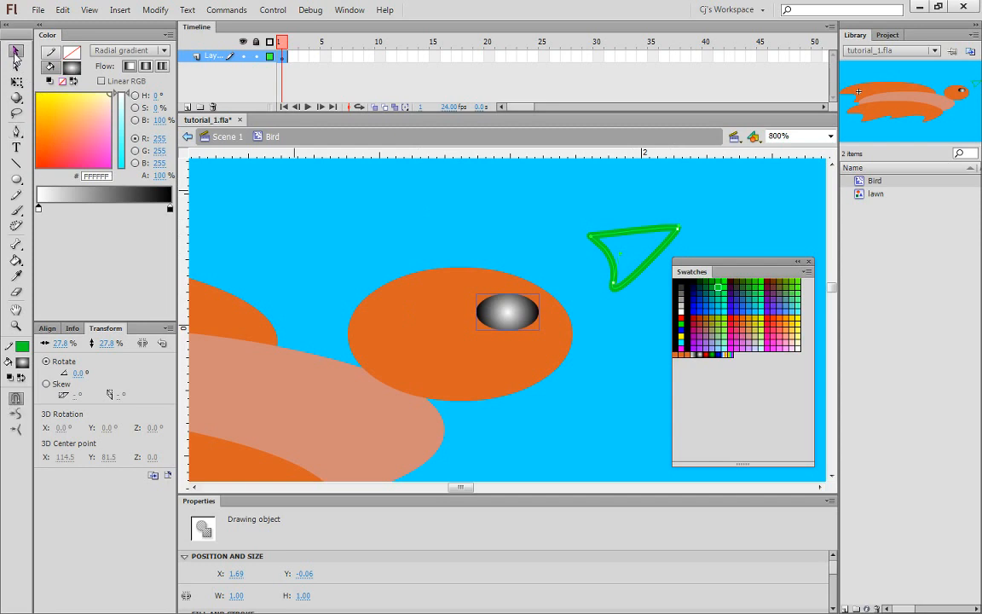
{"action": "left_click", "coordinate": [604, 238]}
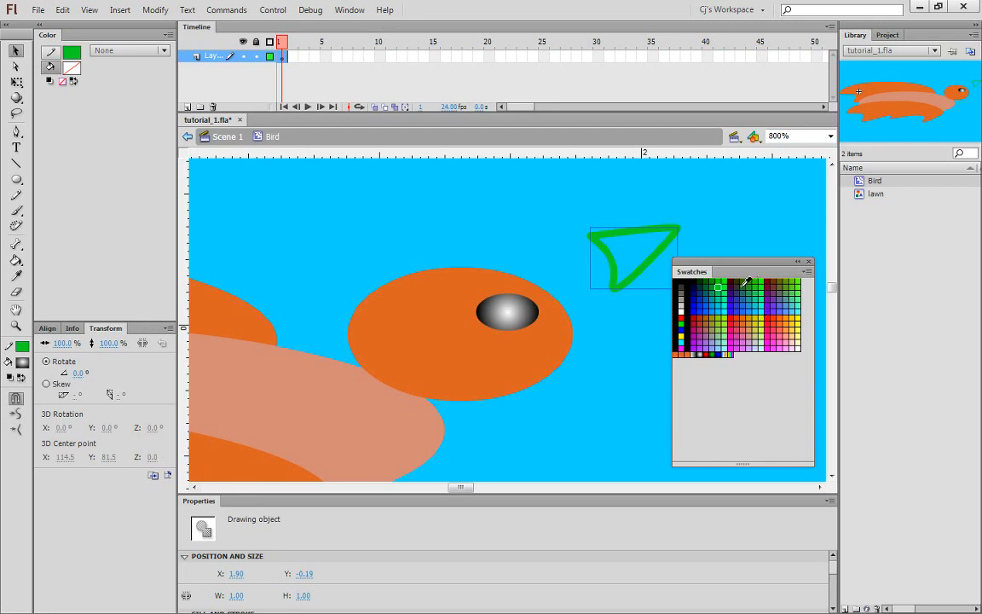
{"action": "left_click", "coordinate": [750, 313]}
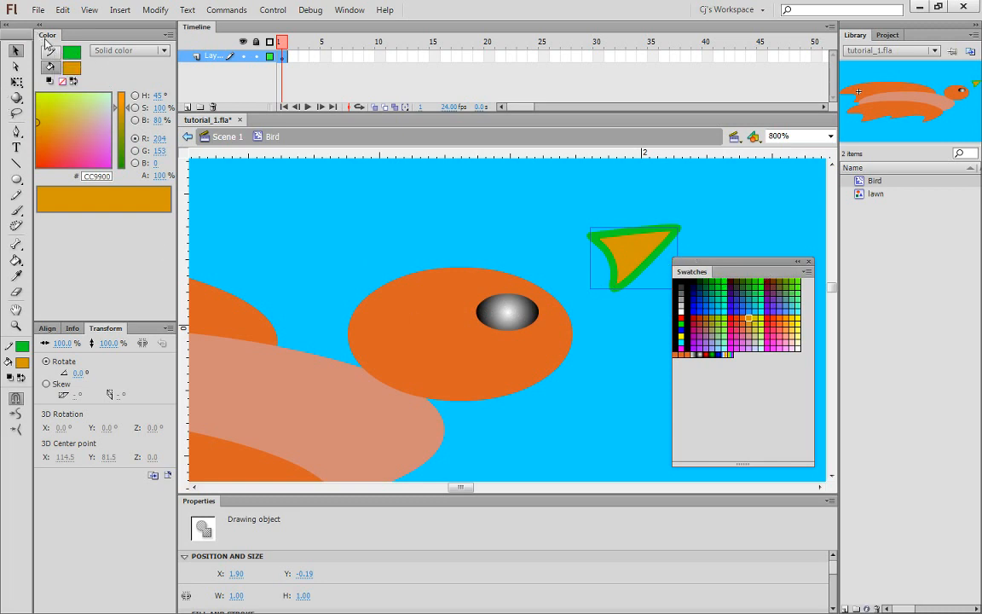
{"action": "left_click_drag", "start_coordinate": [47, 35], "coordinate": [328, 219]}
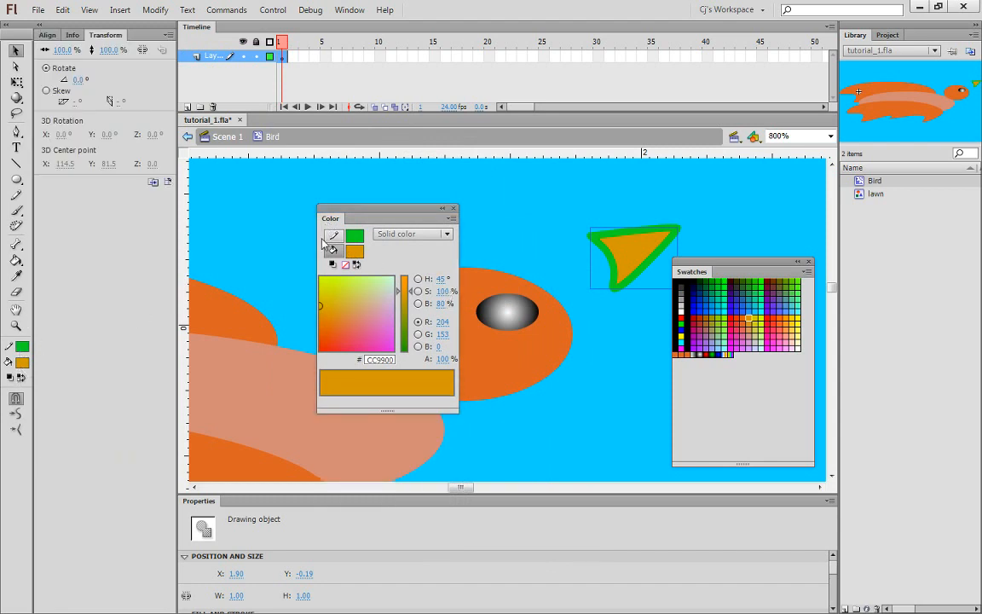
{"action": "left_click", "coordinate": [355, 237]}
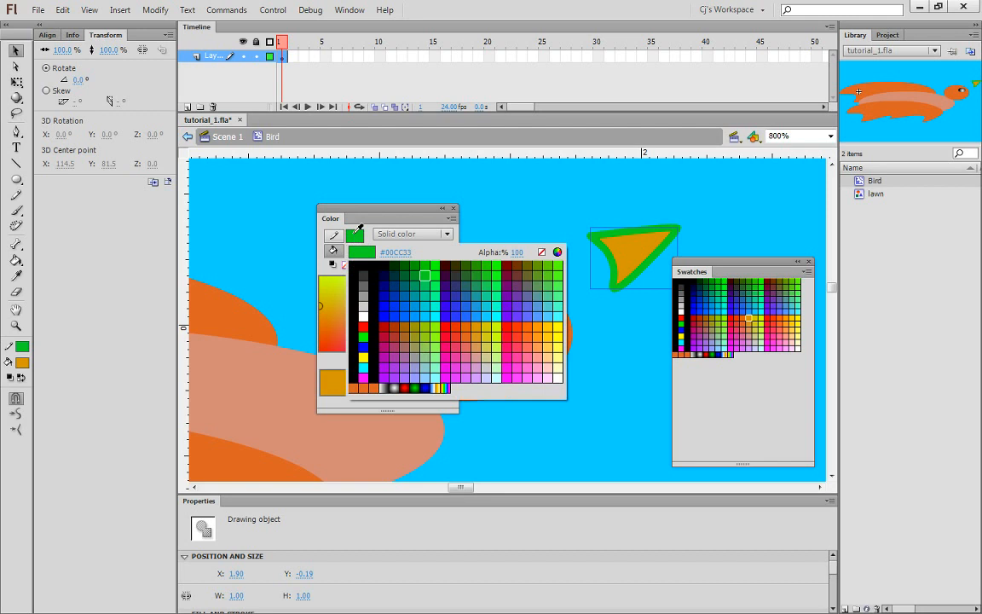
{"action": "left_click", "coordinate": [541, 253]}
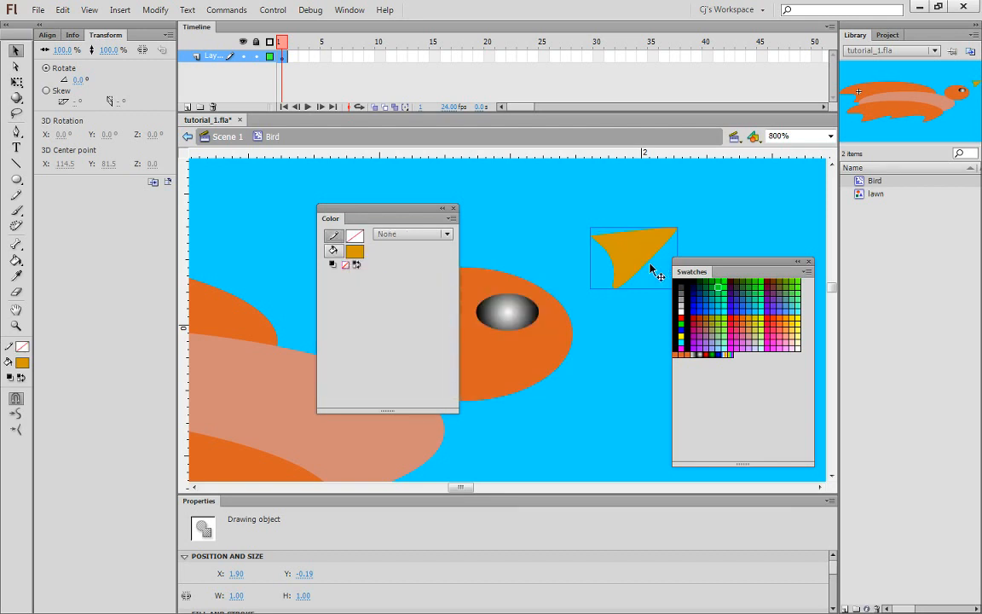
Step: Draw a black straight line across the beak from the middle of its curved edge to the tip
{"action": "left_click", "coordinate": [16, 169]}
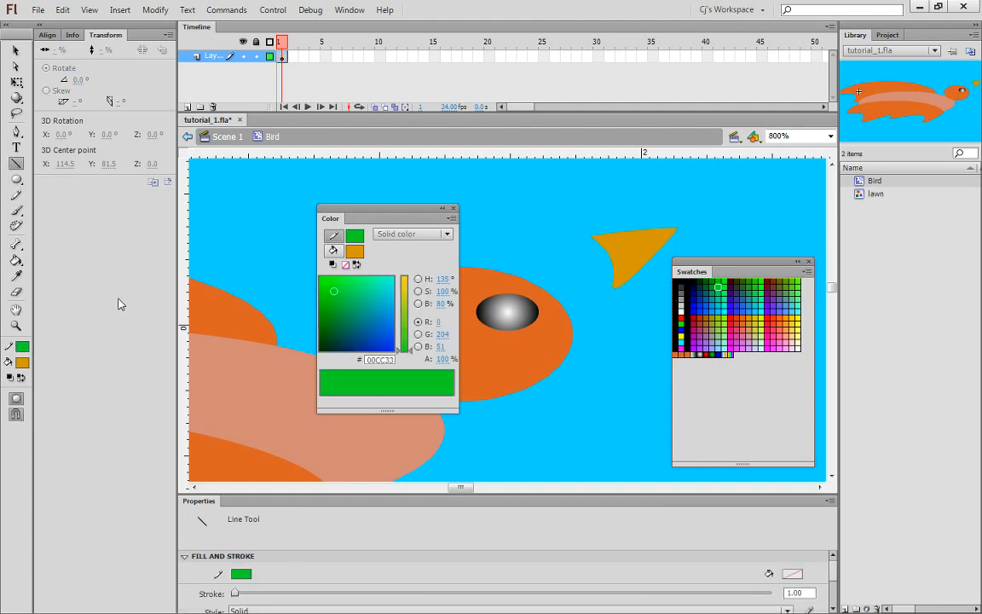
{"action": "left_click", "coordinate": [242, 576]}
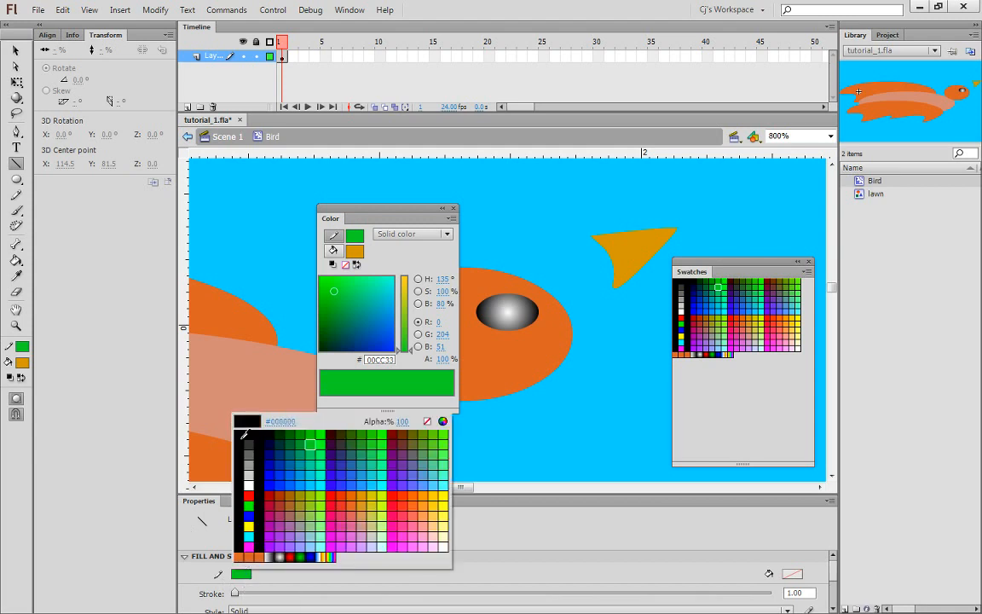
{"action": "left_click", "coordinate": [245, 433]}
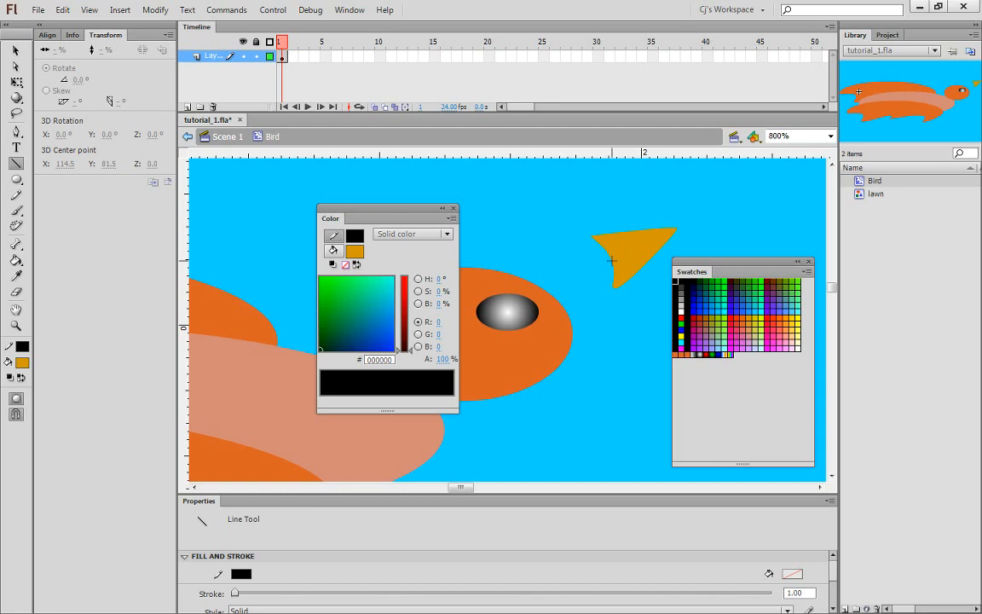
{"action": "mouse_move", "coordinate": [611, 260]}
{"action": "left_mouse_down"}
{"action": "mouse_move", "coordinate": [657, 227]}
{"action": "mouse_move", "coordinate": [677, 229]}
{"action": "left_mouse_up"}
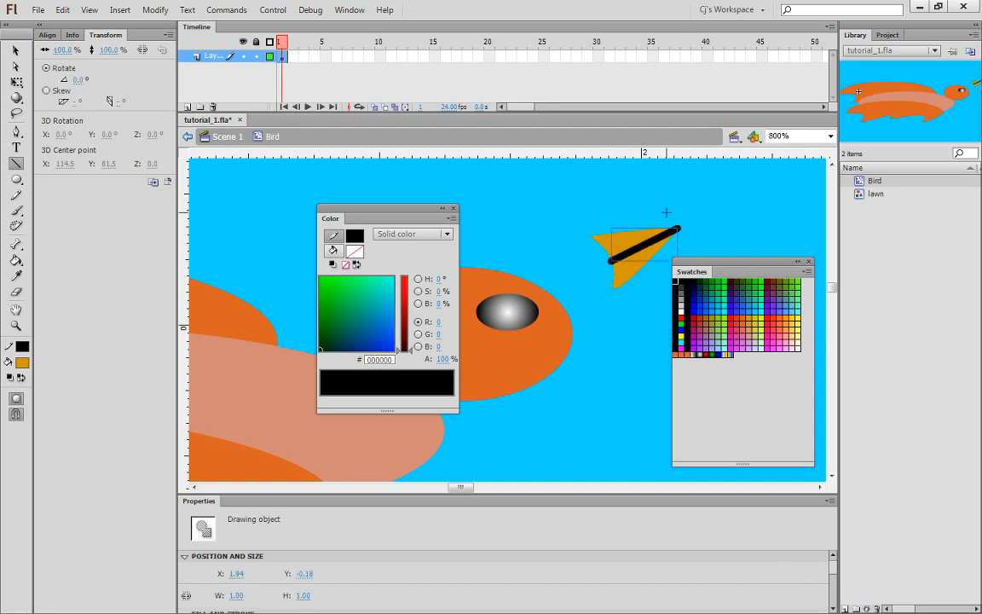
Step: Set the stroke thickness of the black beak line to 0.25
{"action": "left_click", "coordinate": [19, 52]}
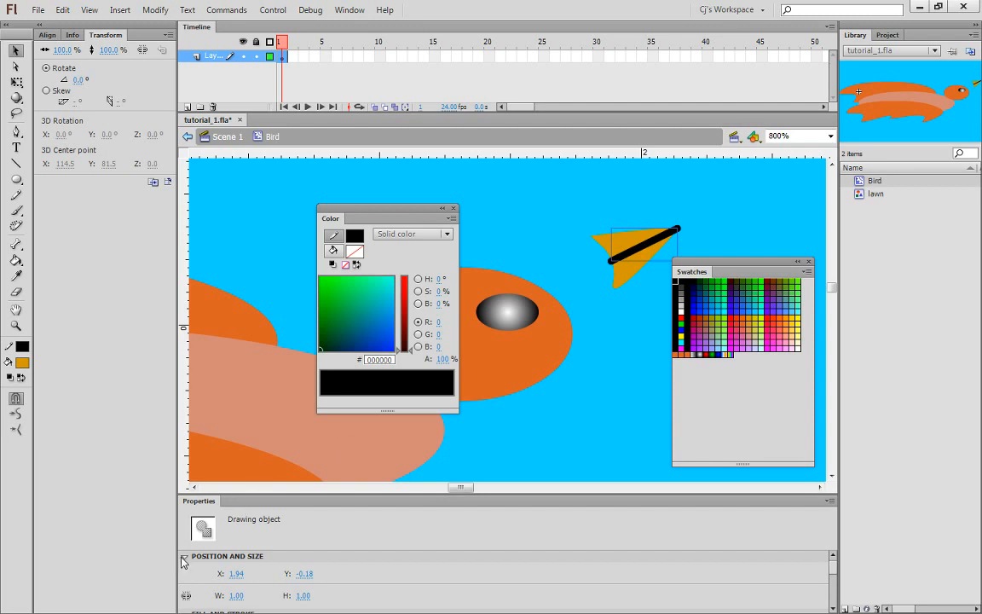
{"action": "left_click", "coordinate": [234, 595]}
{"action": "key", "text": "Return"}
{"action": "scroll", "coordinate": [431, 580], "scroll_direction": "down", "scroll_amount": 2}
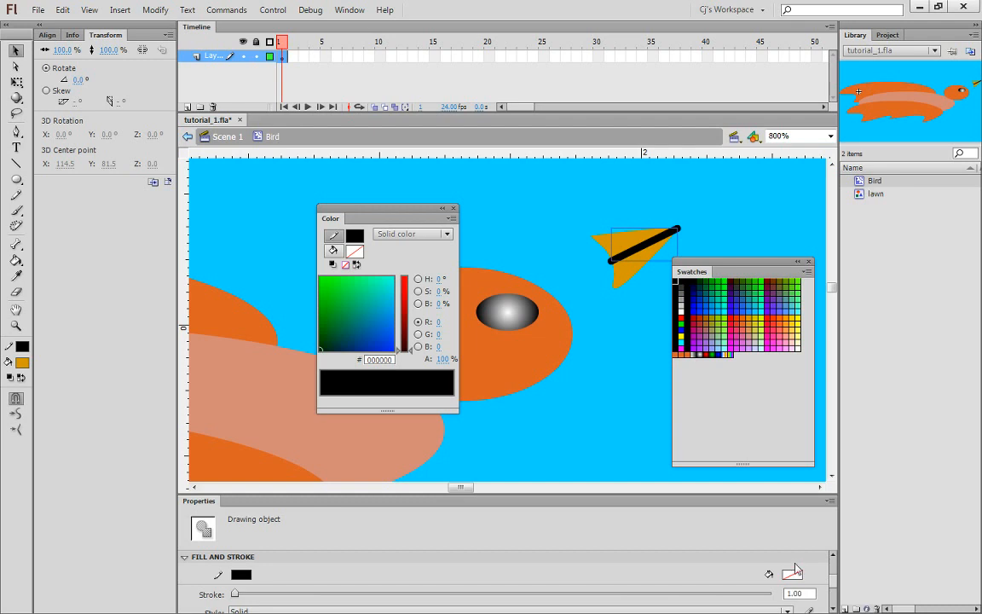
{"action": "left_click_drag", "start_coordinate": [770, 494], "coordinate": [770, 463]}
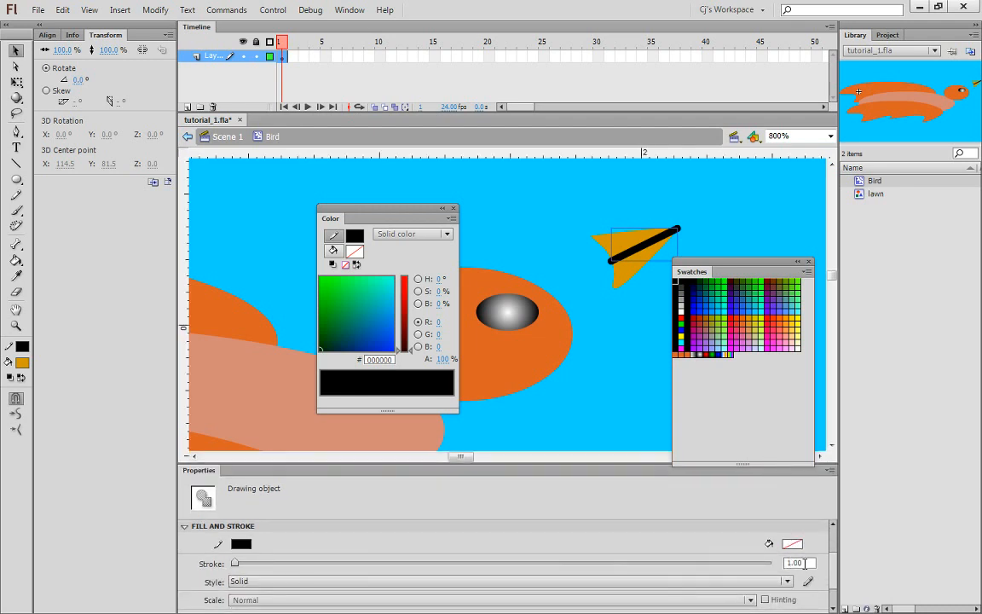
{"action": "left_click", "coordinate": [805, 563]}
{"action": "type", "text": ".25"}
{"action": "key", "text": "Return"}
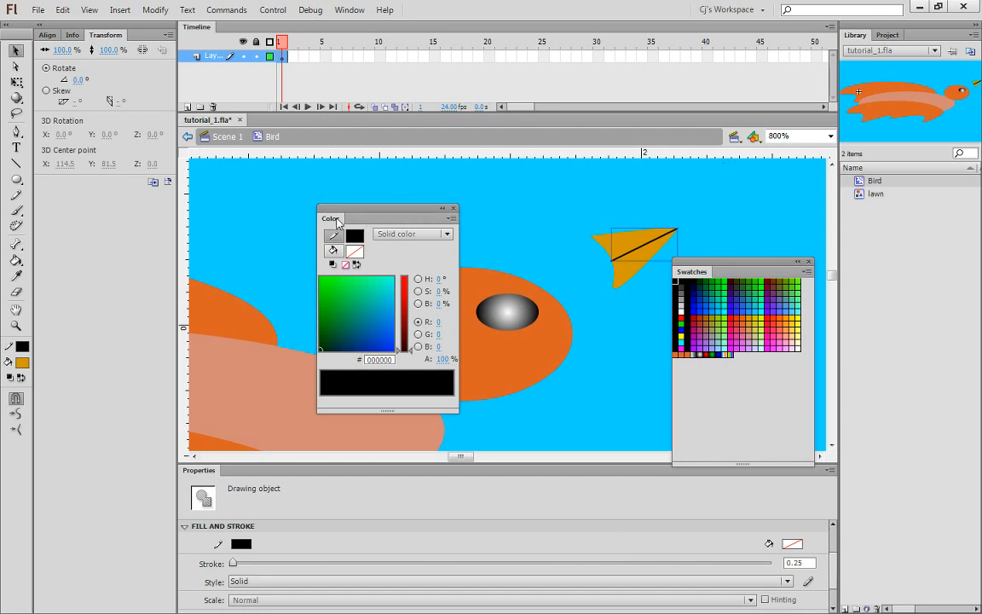
Step: Dock the floating Color panel back and group the beak shape with its black line
{"action": "left_click_drag", "start_coordinate": [337, 220], "coordinate": [149, 34]}
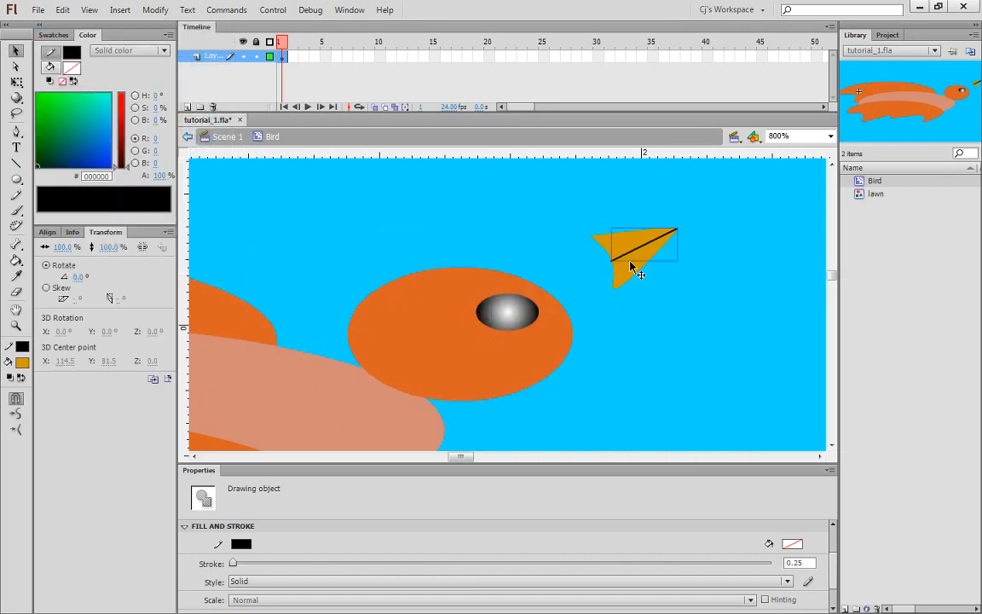
{"action": "left_click_drag", "start_coordinate": [550, 196], "coordinate": [686, 298]}
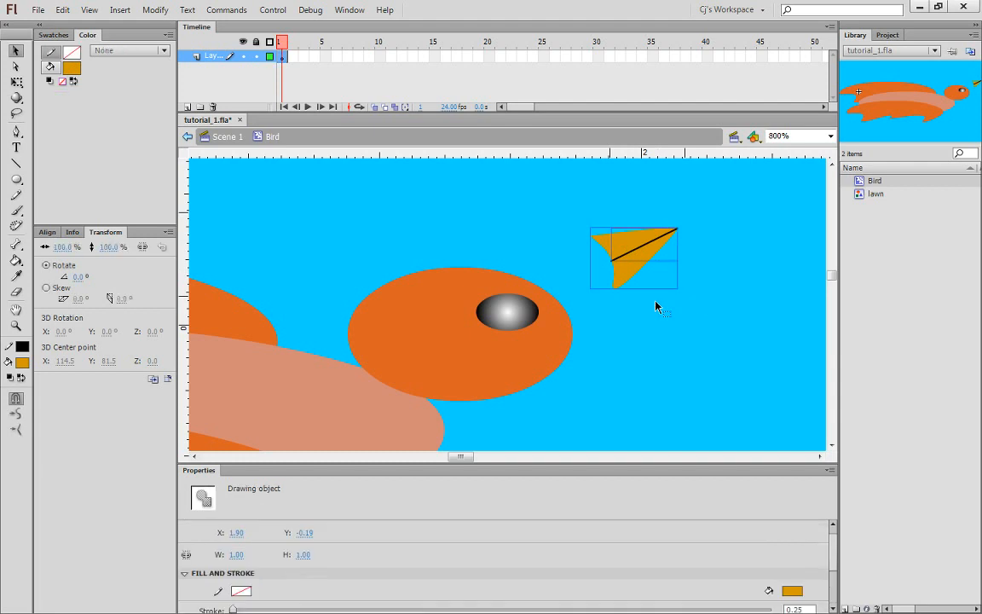
{"action": "right_click", "coordinate": [625, 249]}
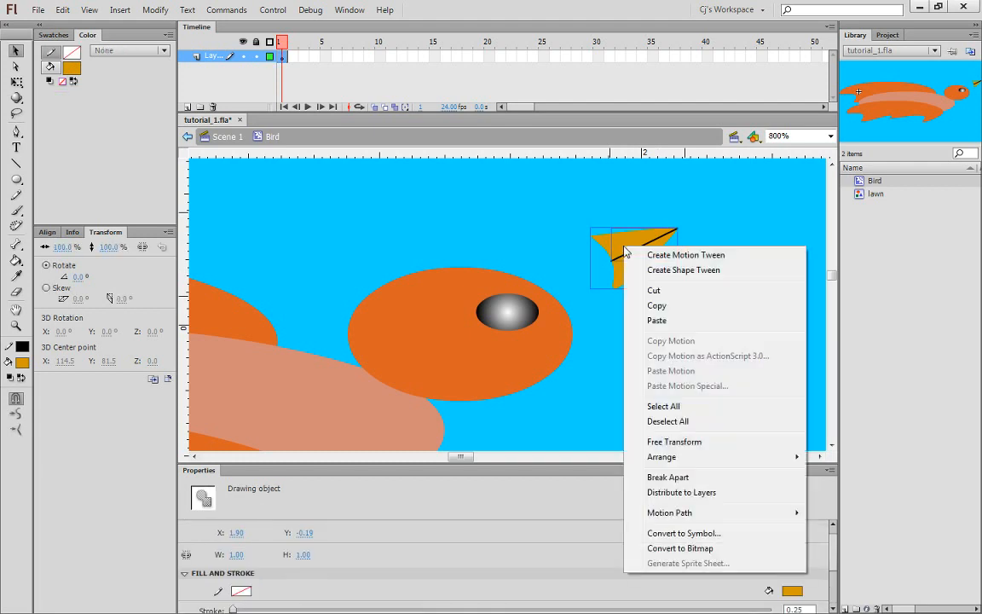
{"action": "left_click", "coordinate": [158, 14]}
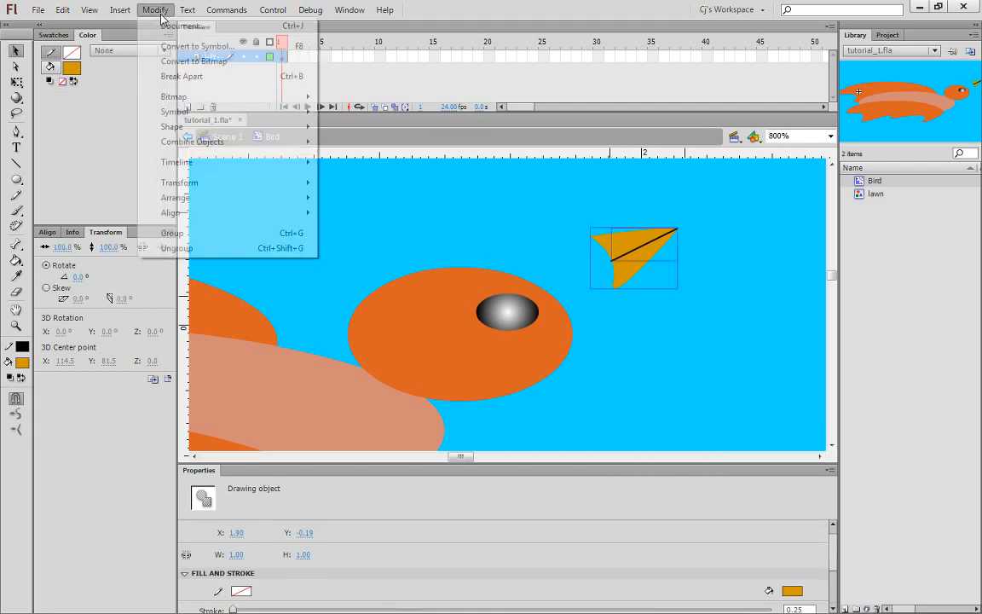
{"action": "left_click", "coordinate": [245, 235]}
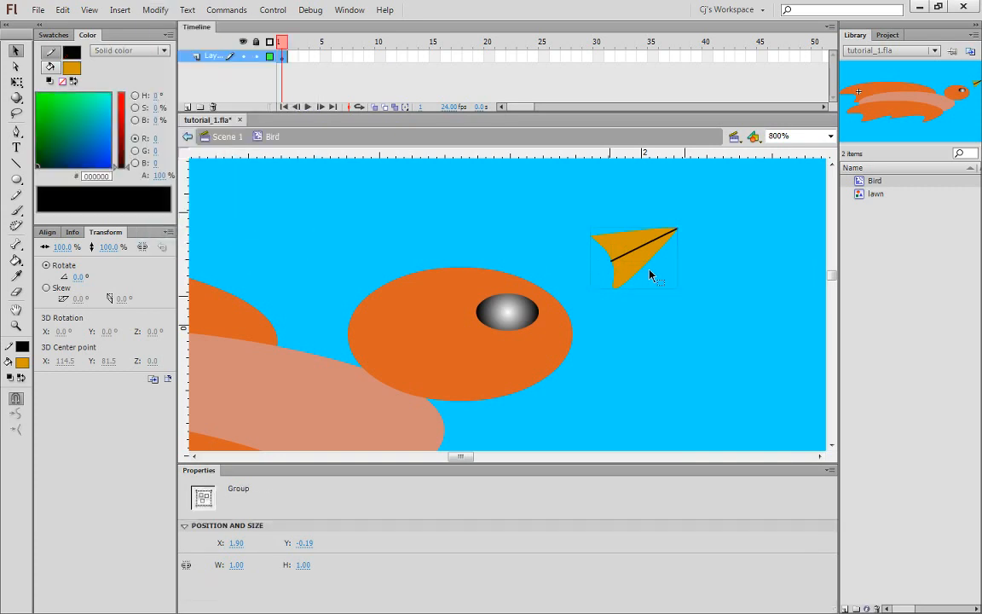
Step: Move the beak group down against the front edge of the bird's head
{"action": "left_click", "coordinate": [685, 267]}
{"action": "left_click", "coordinate": [629, 256]}
{"action": "left_click_drag", "start_coordinate": [630, 257], "coordinate": [607, 322]}
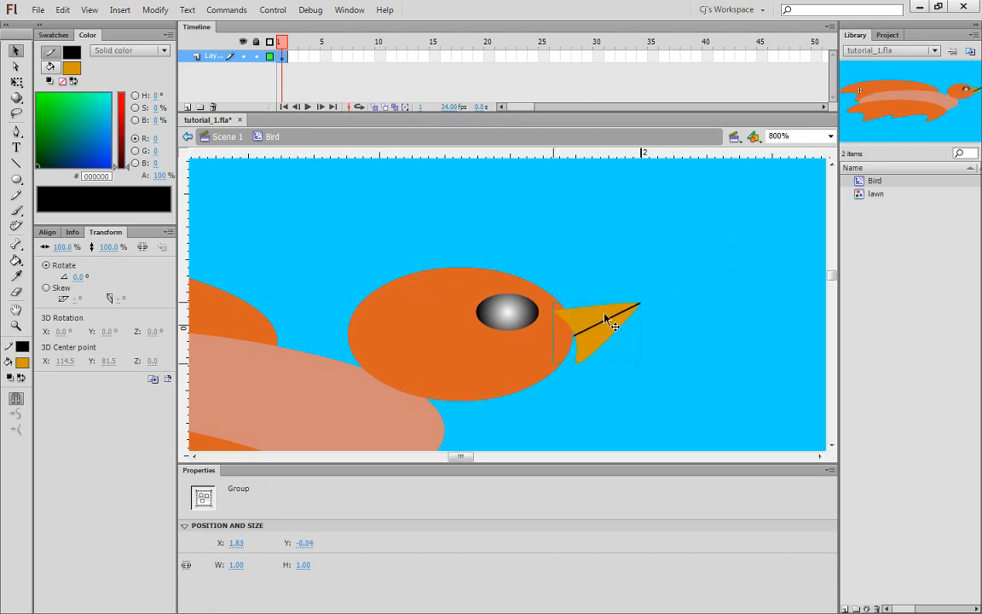
Step: Rotate the beak group 15° clockwise with Free Transform and nudge it snugly onto the head
{"action": "right_click", "coordinate": [607, 321]}
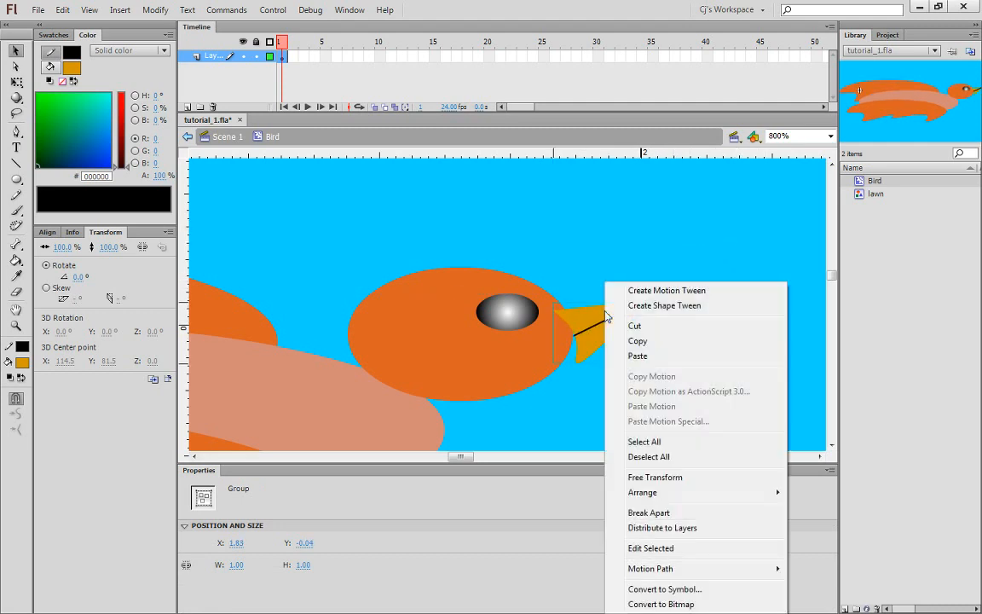
{"action": "left_click", "coordinate": [650, 479]}
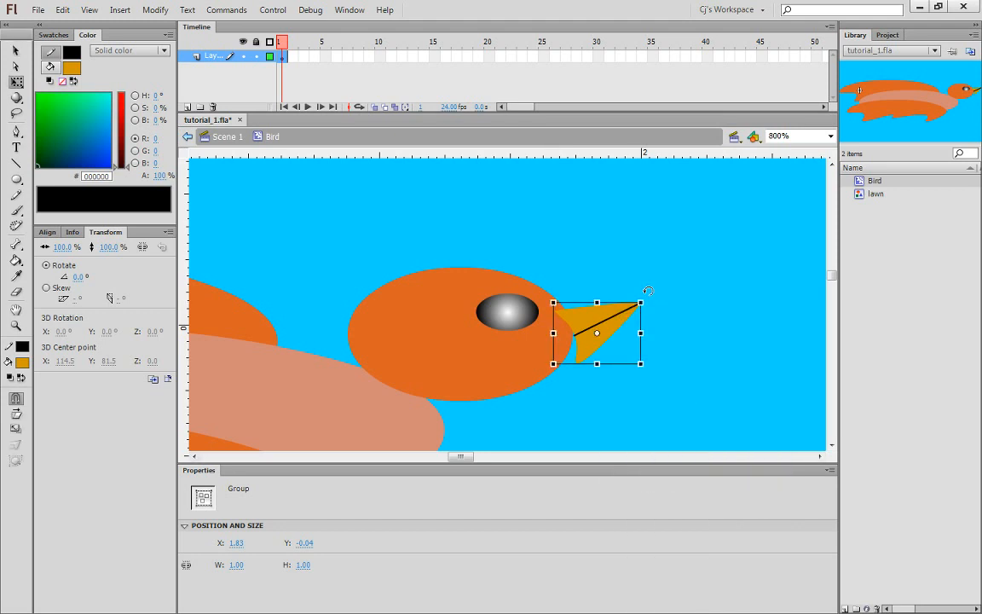
{"action": "left_click_drag", "start_coordinate": [648, 291], "coordinate": [662, 295]}
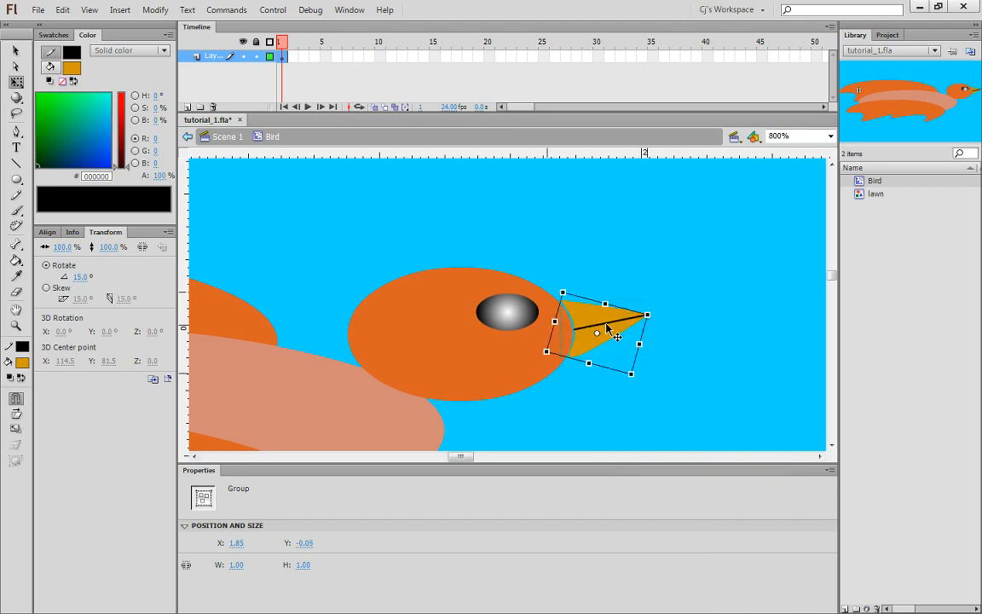
{"action": "left_click_drag", "start_coordinate": [610, 335], "coordinate": [611, 336]}
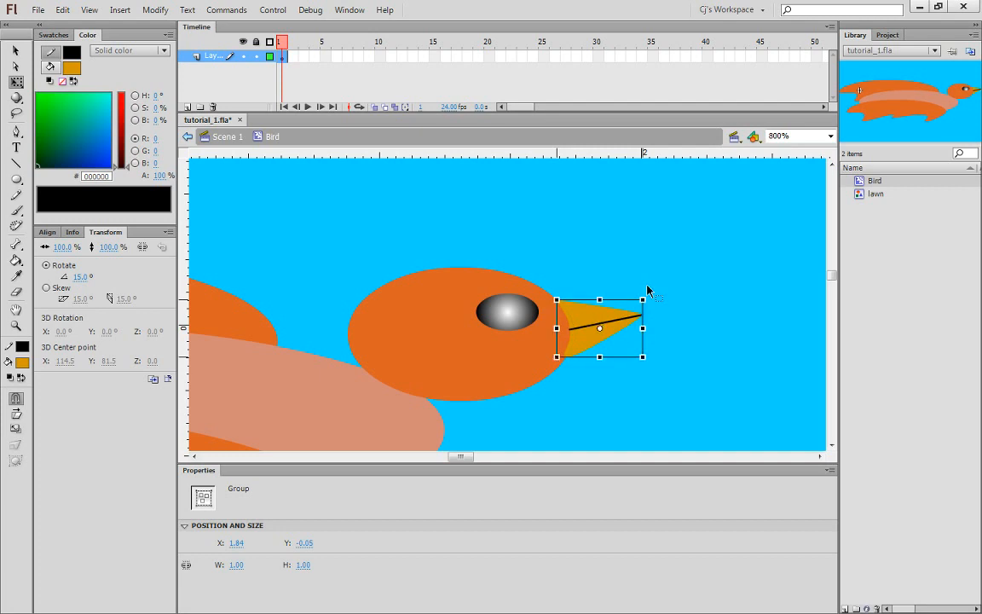
{"action": "left_click", "coordinate": [680, 318]}
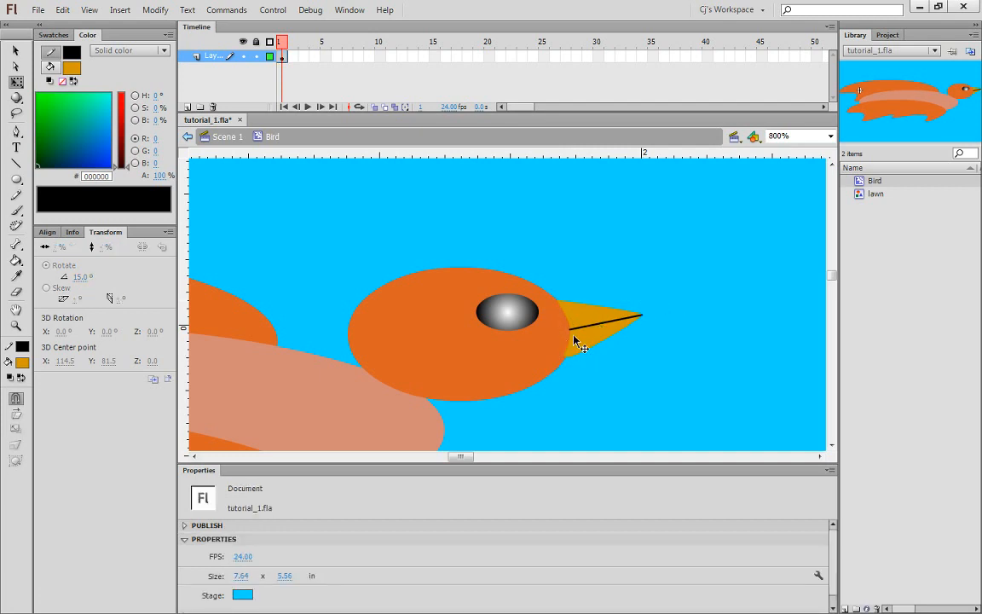
Step: Move the near wing up and forward over the body, stretching it to about 119% height and tilting its rear end down about 3°
{"action": "key", "text": "ctrl+minus"}
{"action": "left_click_drag", "start_coordinate": [440, 401], "coordinate": [661, 338]}
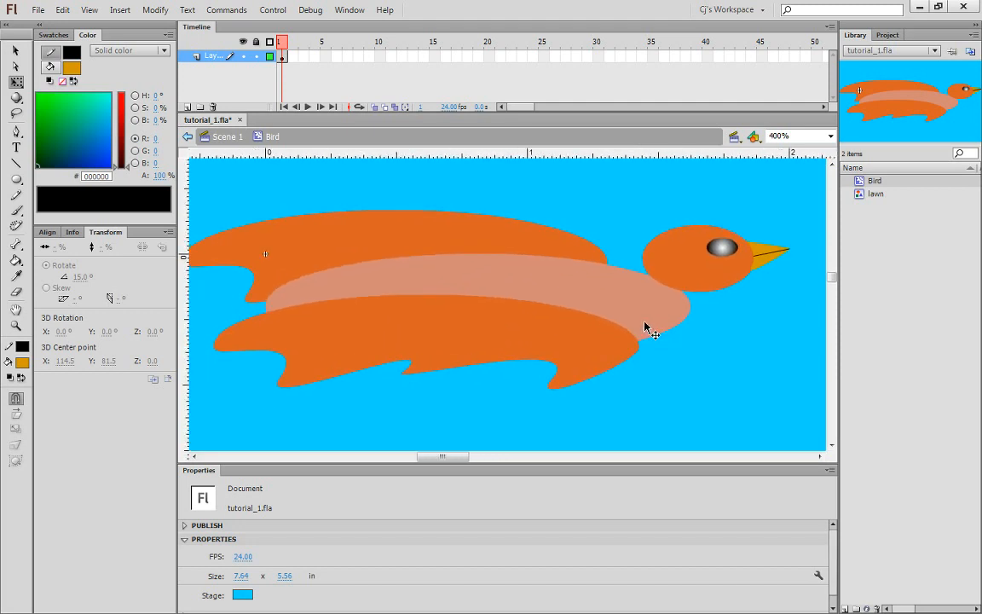
{"action": "left_click", "coordinate": [645, 326]}
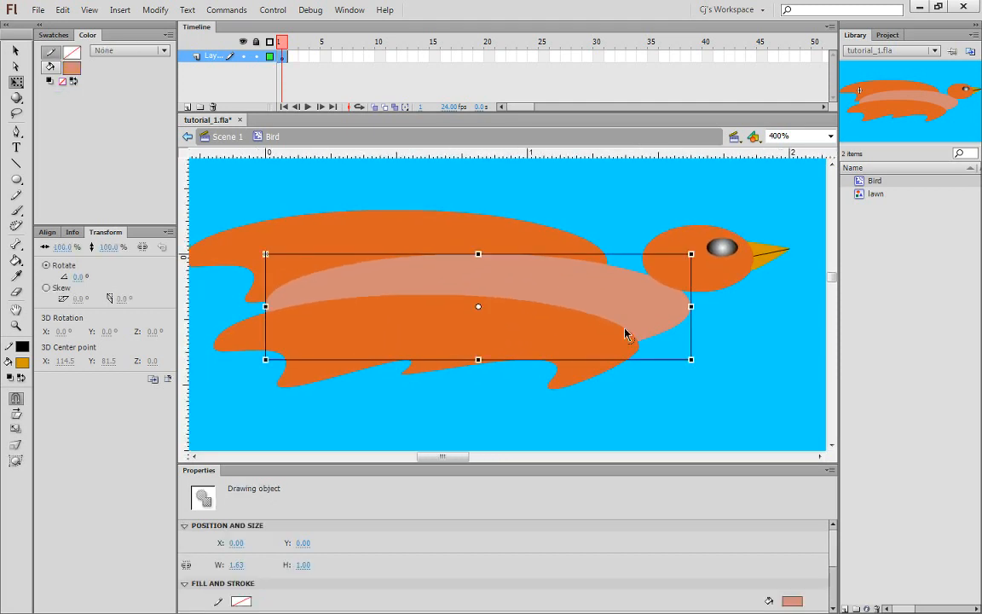
{"action": "left_click", "coordinate": [711, 376]}
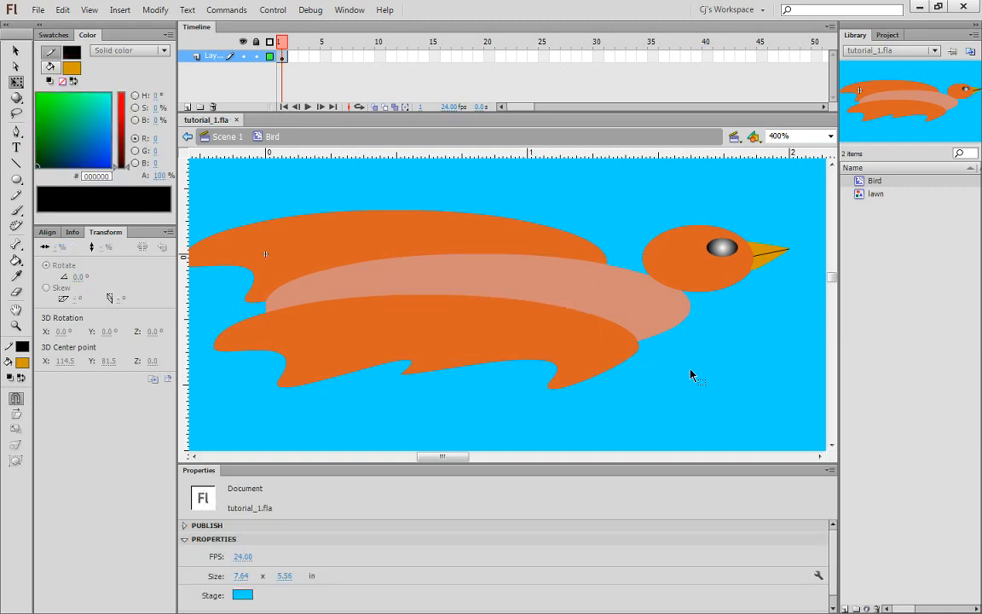
{"action": "left_click", "coordinate": [568, 343]}
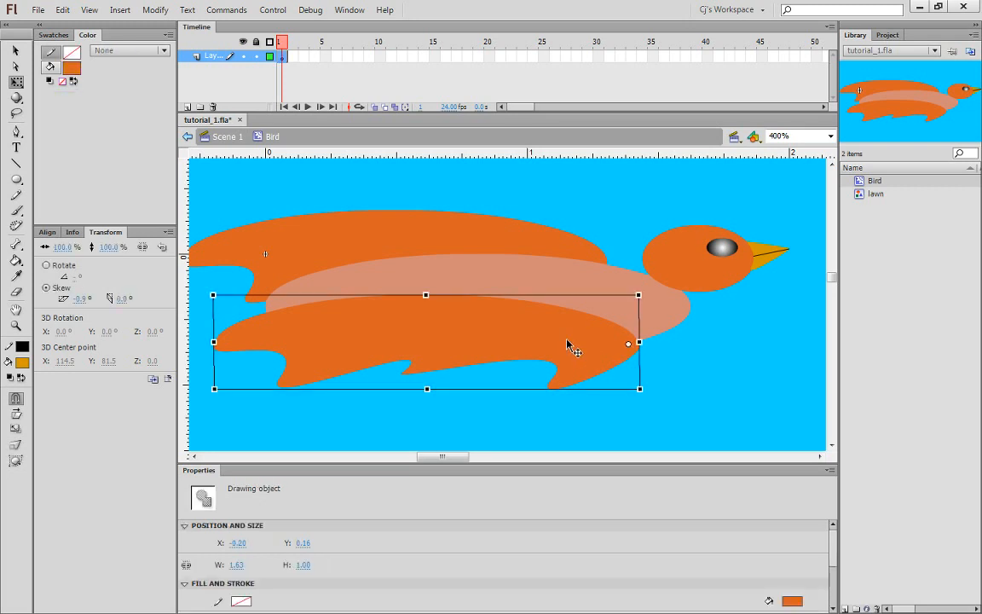
{"action": "left_click_drag", "start_coordinate": [568, 343], "coordinate": [604, 322]}
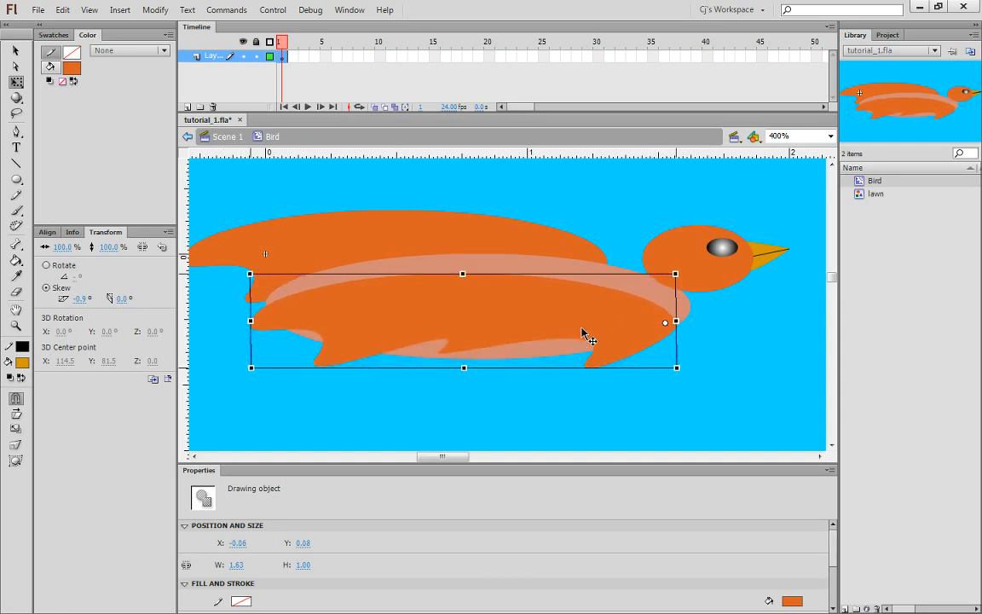
{"action": "left_click_drag", "start_coordinate": [464, 368], "coordinate": [464, 386]}
{"action": "left_click_drag", "start_coordinate": [248, 269], "coordinate": [247, 293]}
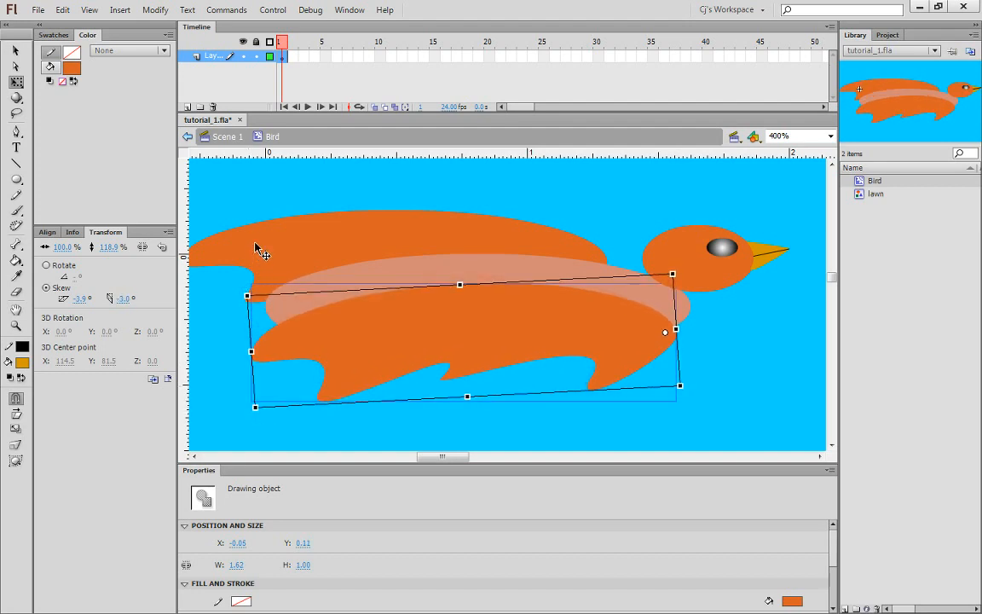
Step: Move the far wing forward and slightly down so its front end meets the back of the head
{"action": "left_click_drag", "start_coordinate": [429, 243], "coordinate": [459, 249]}
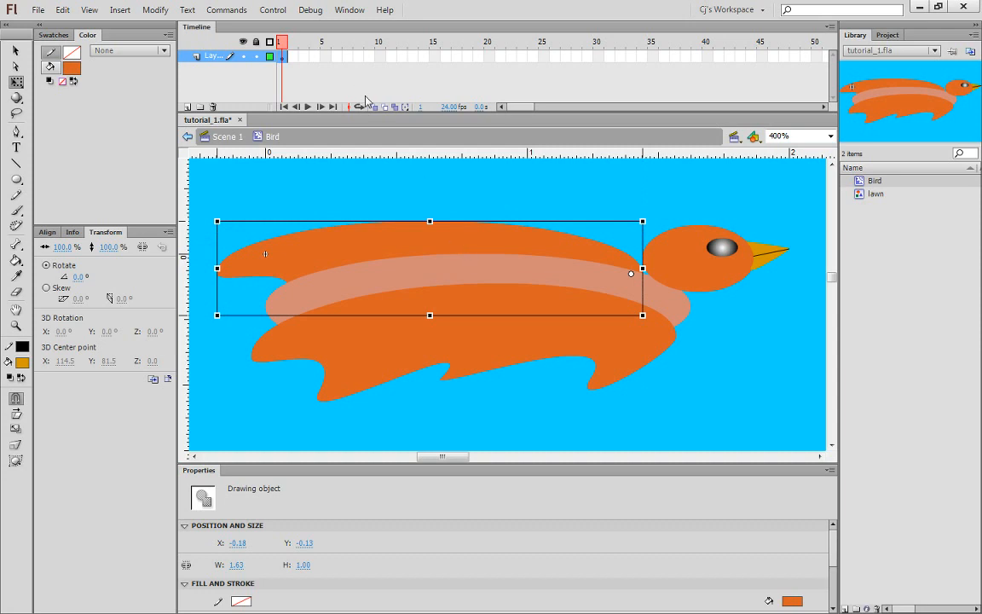
{"action": "left_click_drag", "start_coordinate": [410, 185], "coordinate": [434, 223]}
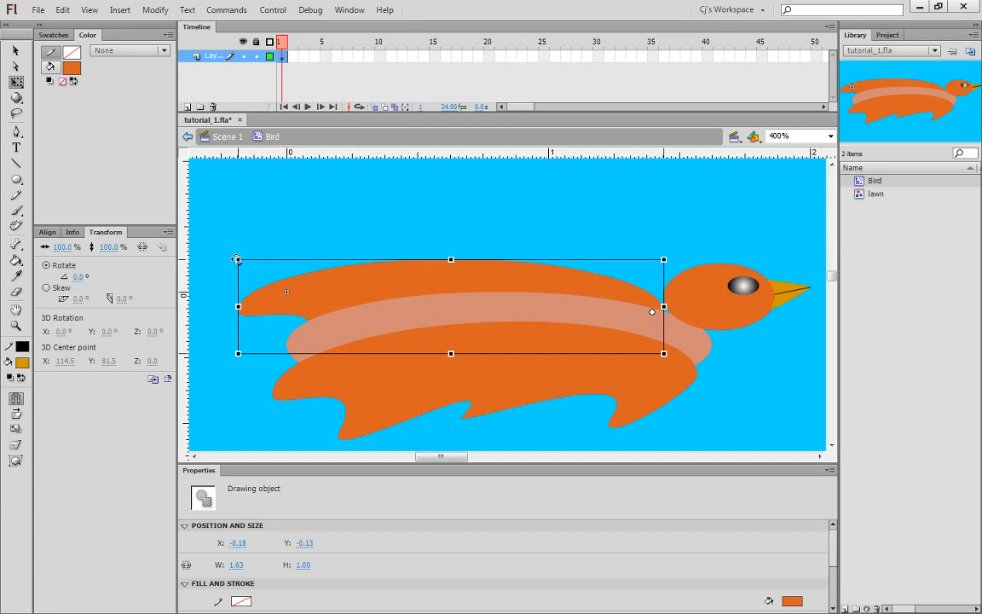
Step: Rotate the far wing 13° clockwise and swing the near wing's rear end up to a tilt of about 13°
{"action": "left_click_drag", "start_coordinate": [237, 259], "coordinate": [281, 189]}
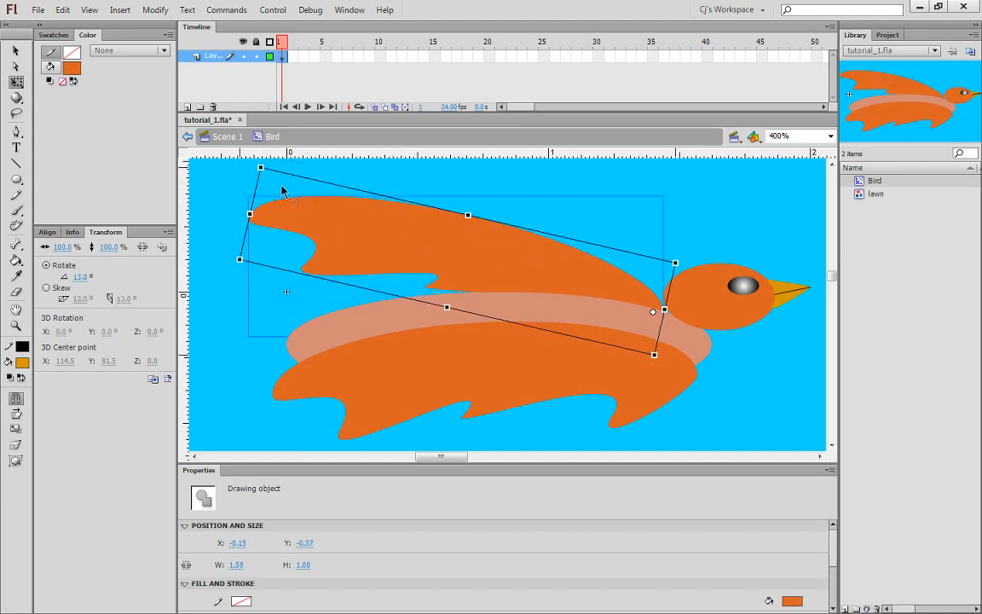
{"action": "left_click", "coordinate": [306, 347]}
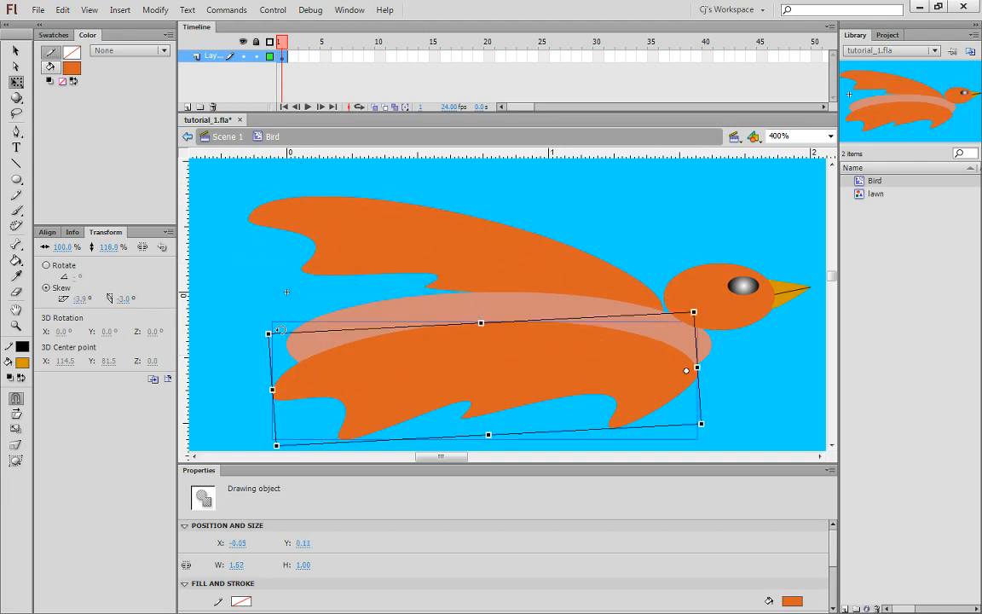
{"action": "left_click_drag", "start_coordinate": [274, 326], "coordinate": [288, 203]}
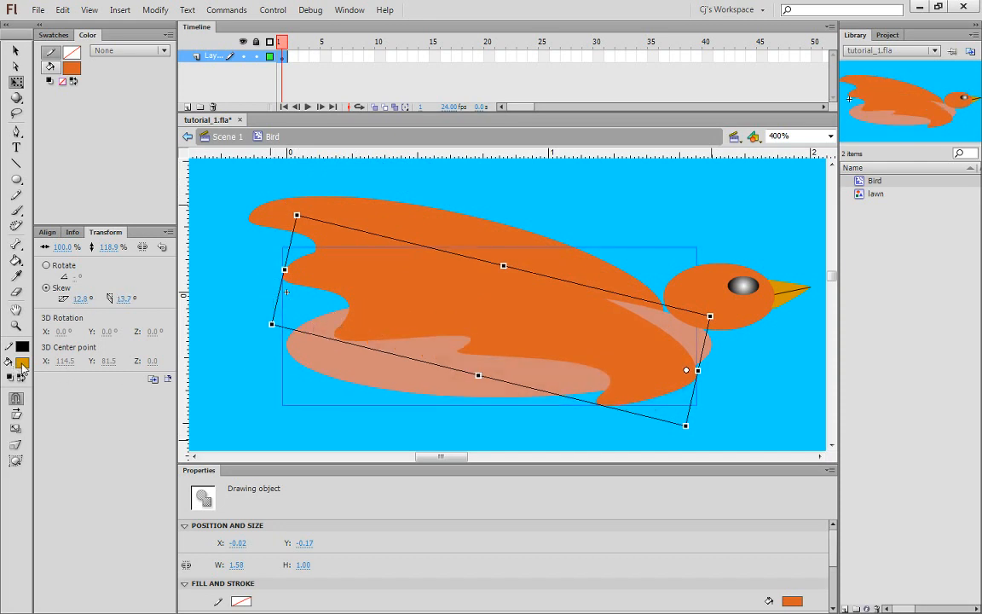
Step: Try to give the near wing a black outline by editing its drawing object's stroke color, and return to the Bird symbol
{"action": "double_click", "coordinate": [518, 301]}
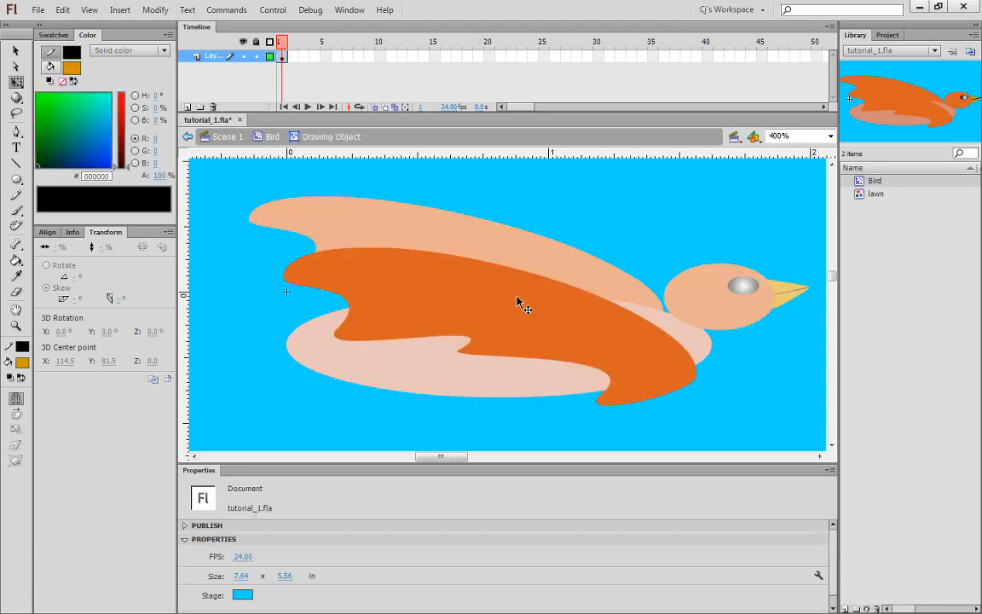
{"action": "left_click", "coordinate": [518, 301]}
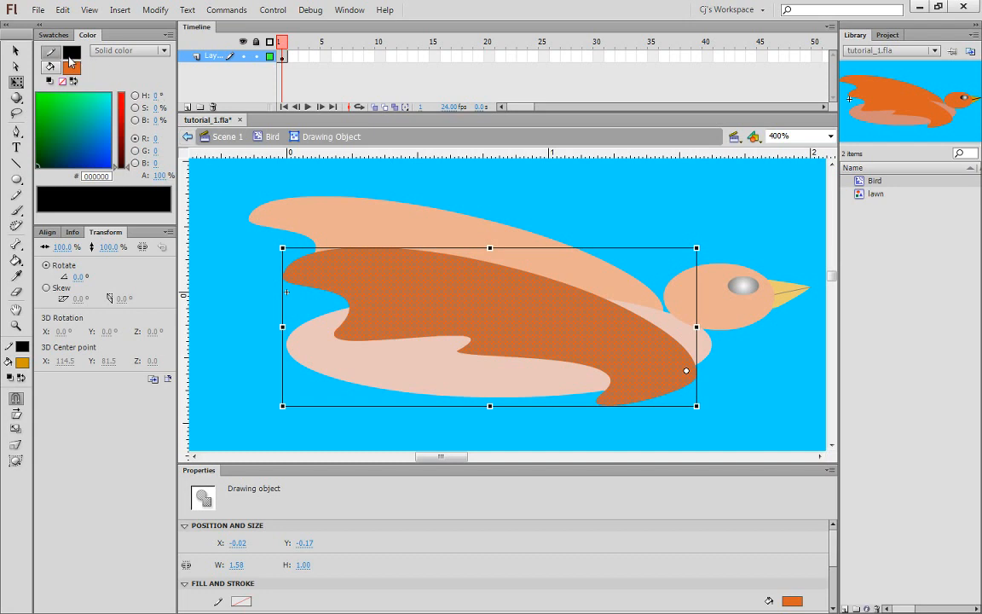
{"action": "left_click", "coordinate": [71, 58]}
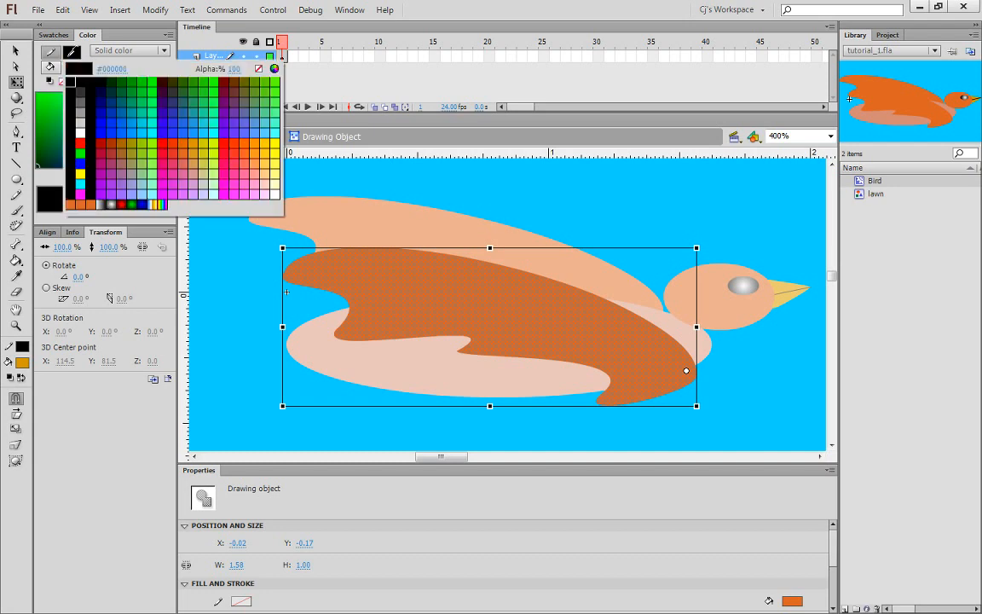
{"action": "left_click", "coordinate": [71, 83]}
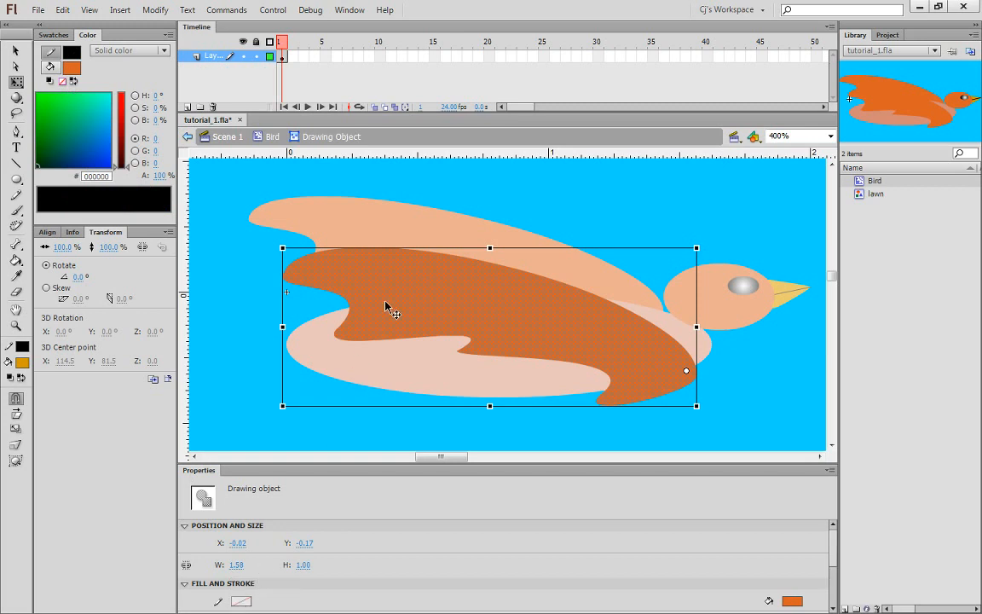
{"action": "left_click", "coordinate": [23, 346]}
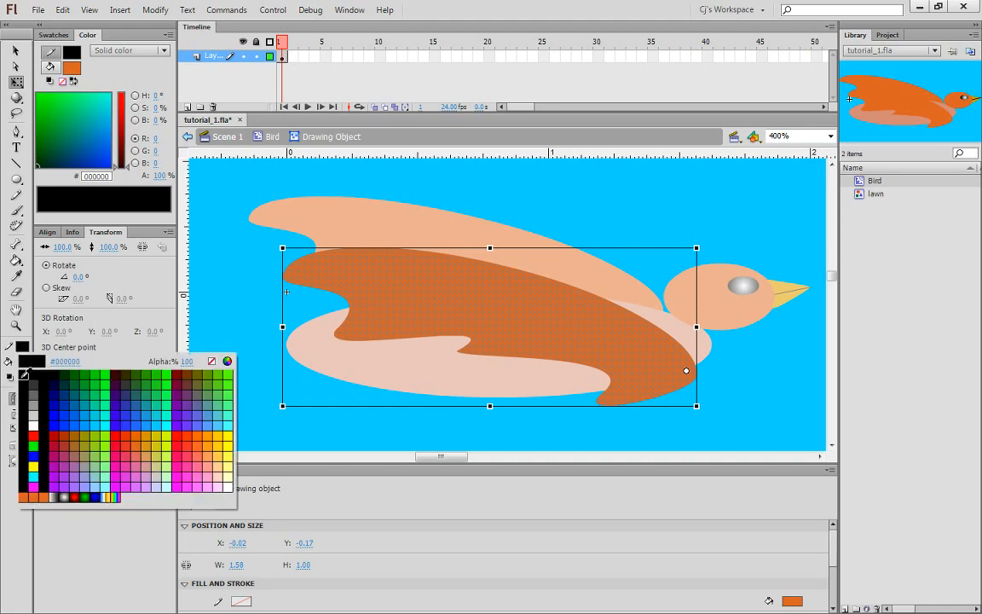
{"action": "left_click", "coordinate": [24, 375]}
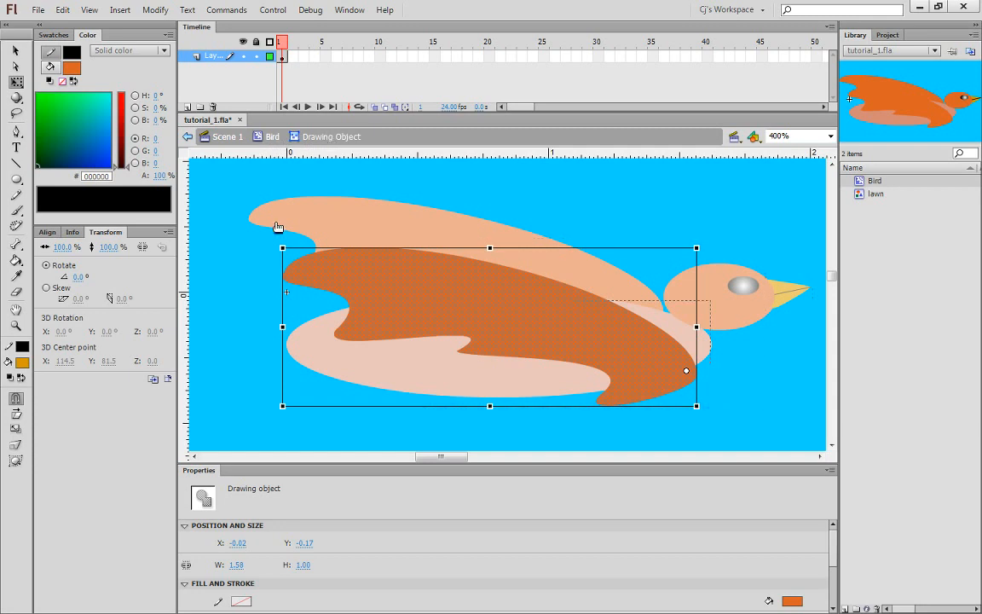
{"action": "double_click", "coordinate": [252, 207]}
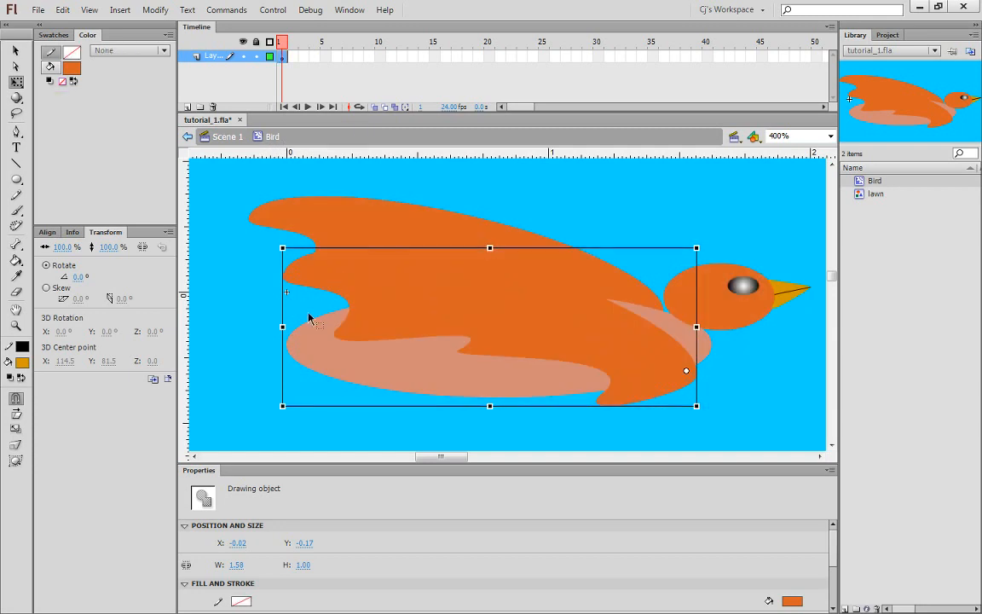
{"action": "double_click", "coordinate": [373, 284]}
{"action": "left_click", "coordinate": [422, 283]}
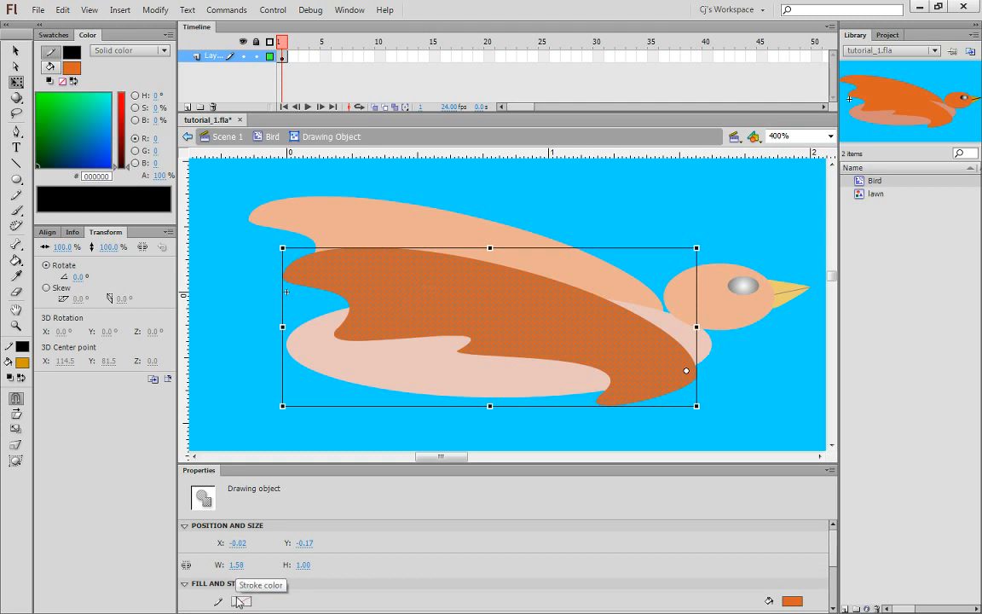
{"action": "scroll", "coordinate": [702, 555], "scroll_direction": "down", "scroll_amount": 1}
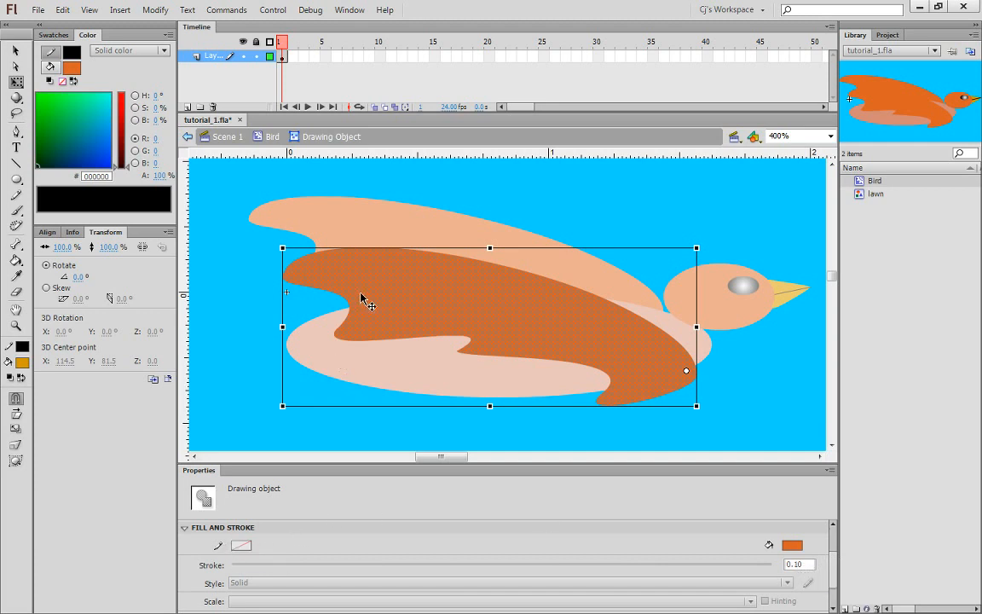
{"action": "left_click", "coordinate": [272, 139]}
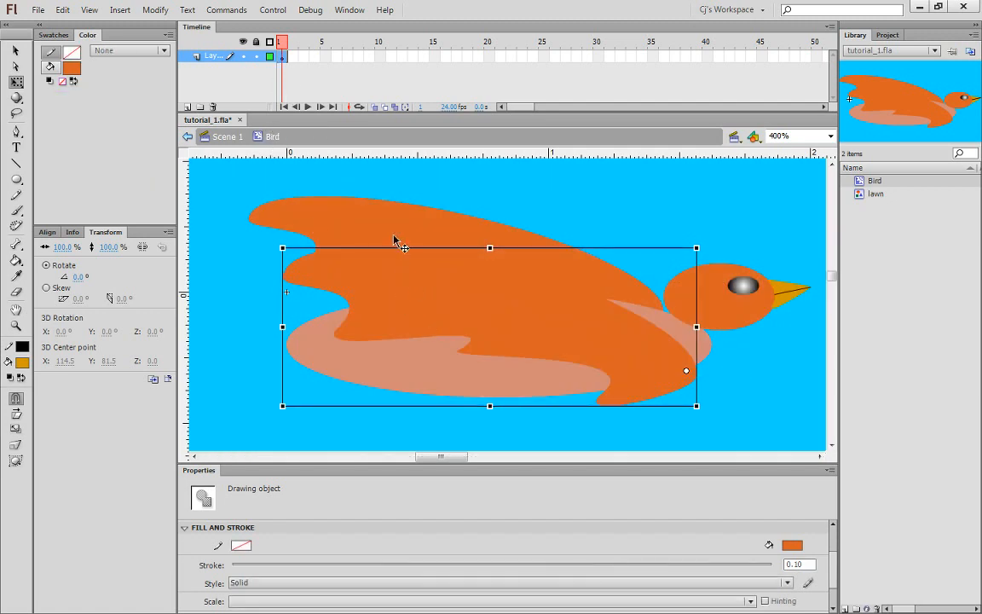
Step: Insert a keyframe at frame 2 of the Bird symbol's layer and deselect the artwork
{"action": "left_click", "coordinate": [291, 57]}
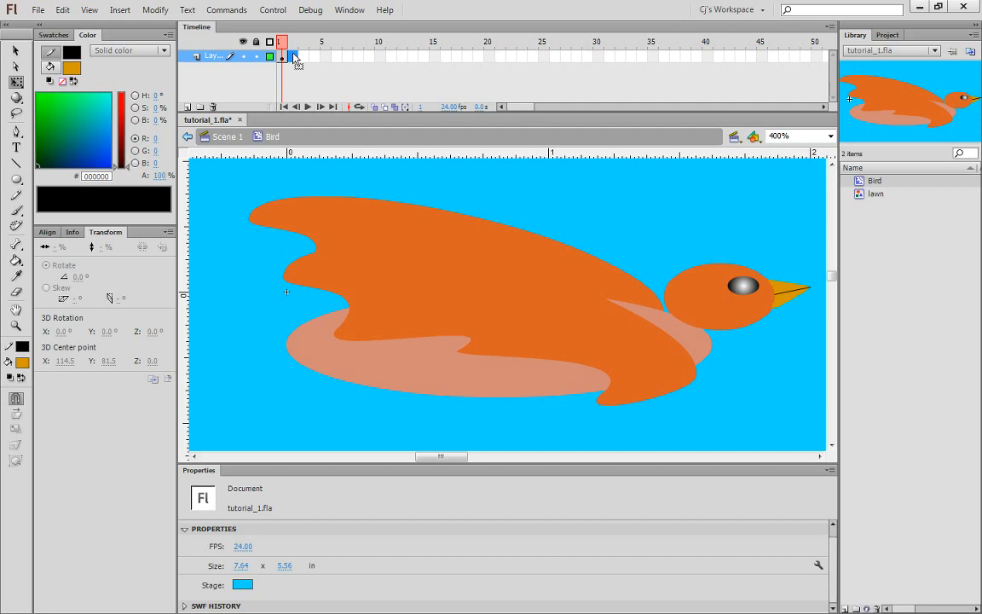
{"action": "left_click", "coordinate": [294, 56]}
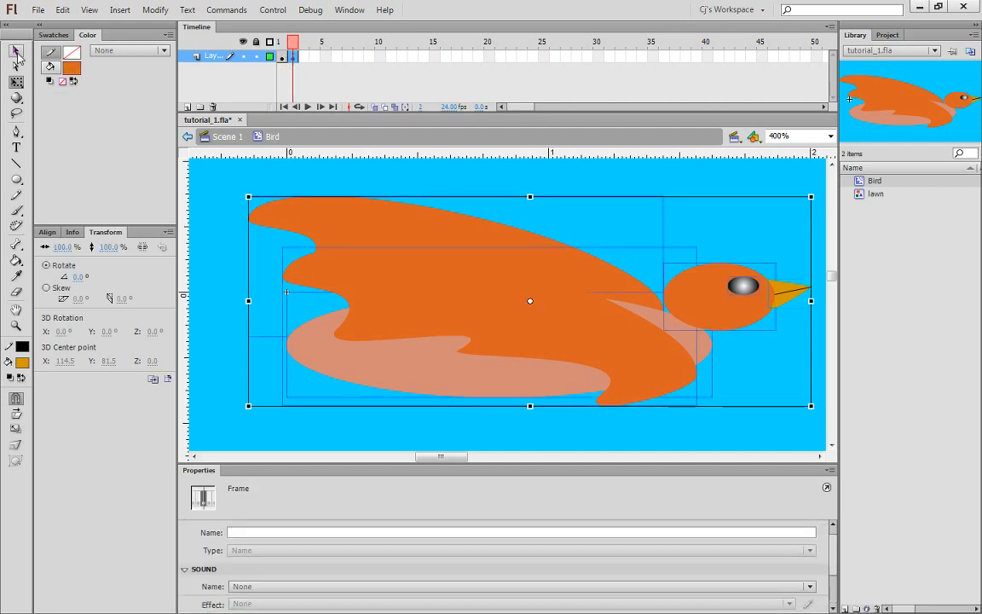
{"action": "left_click", "coordinate": [247, 178]}
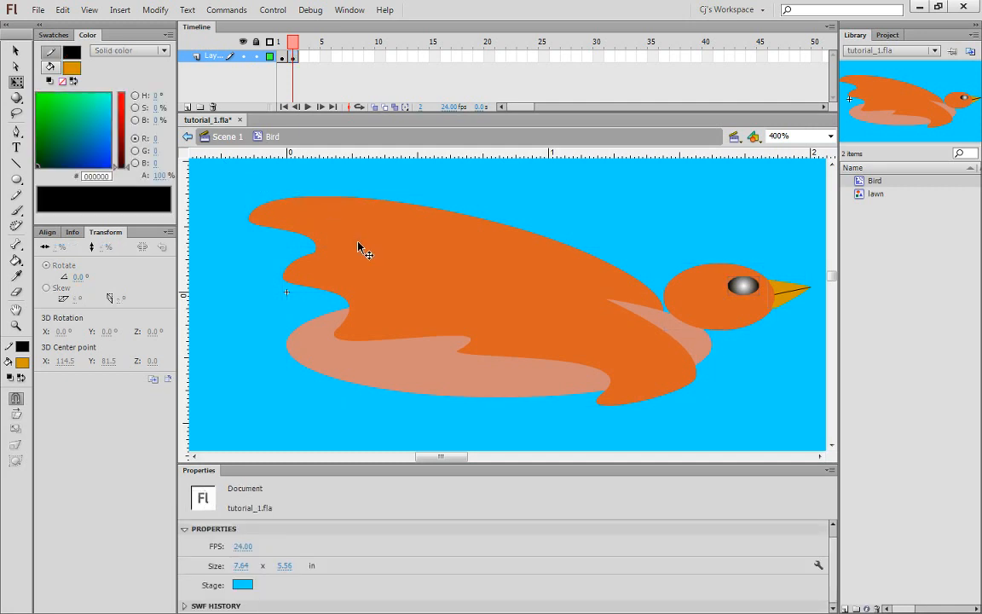
Step: In frame 2, lower both wings' rear ends, rotating the near wing about 12° counterclockwise and the far wing to -2°
{"action": "left_click", "coordinate": [383, 280]}
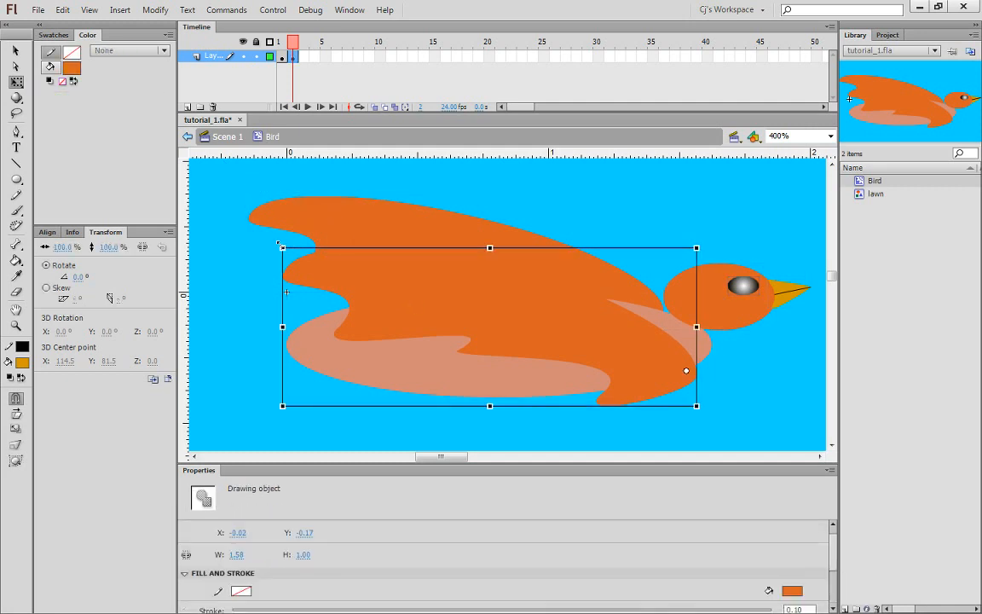
{"action": "left_click_drag", "start_coordinate": [290, 240], "coordinate": [236, 327]}
{"action": "left_click", "coordinate": [304, 203]}
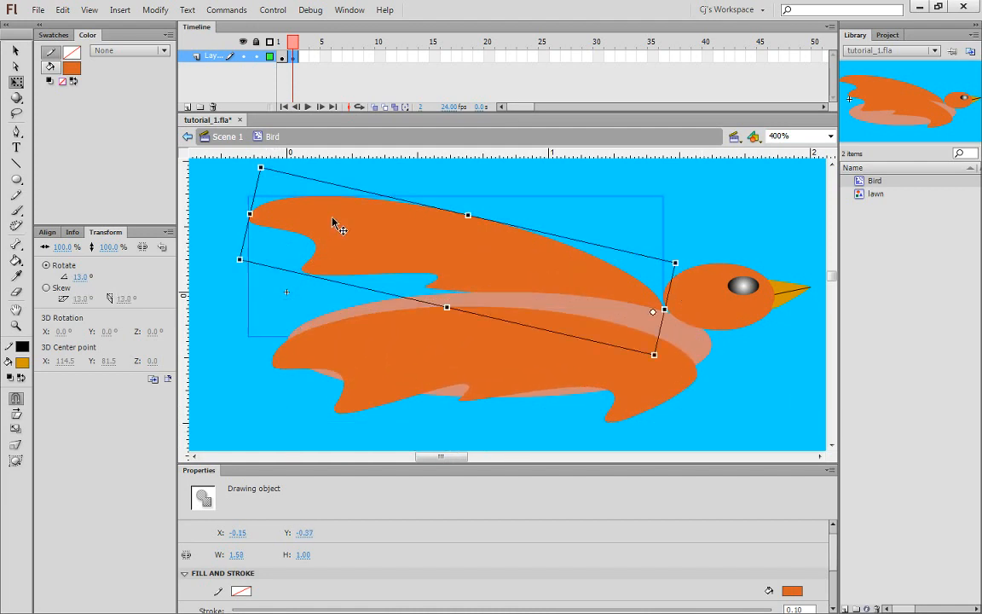
{"action": "left_click_drag", "start_coordinate": [271, 160], "coordinate": [197, 255]}
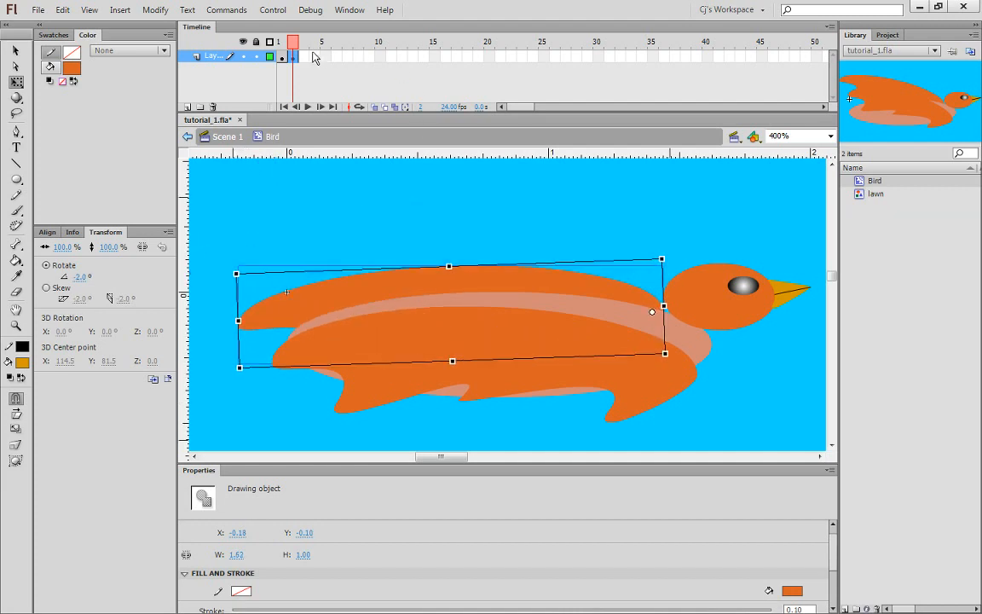
Step: Insert a keyframe at frame 3 of the Bird symbol's layer and clear the selection
{"action": "mouse_move", "coordinate": [293, 46]}
{"action": "left_mouse_down"}
{"action": "mouse_move", "coordinate": [281, 47]}
{"action": "mouse_move", "coordinate": [293, 50]}
{"action": "left_mouse_up"}
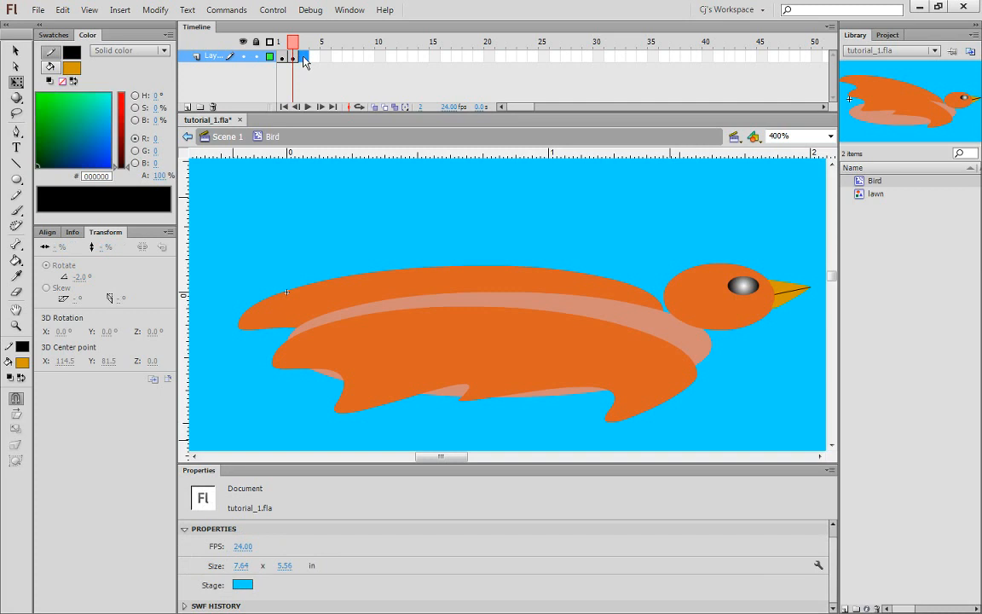
{"action": "left_click", "coordinate": [303, 58]}
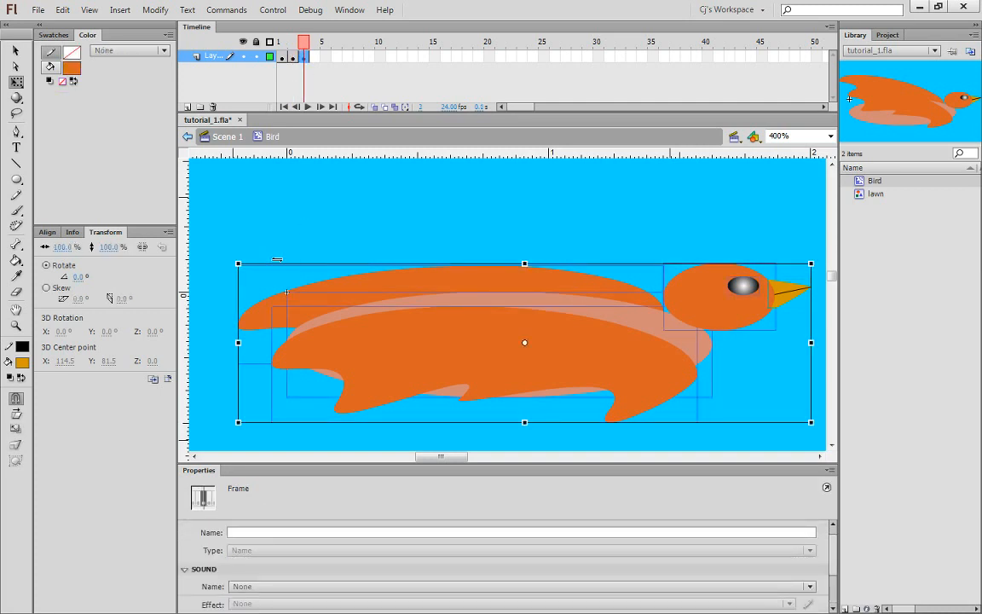
{"action": "left_click", "coordinate": [317, 239]}
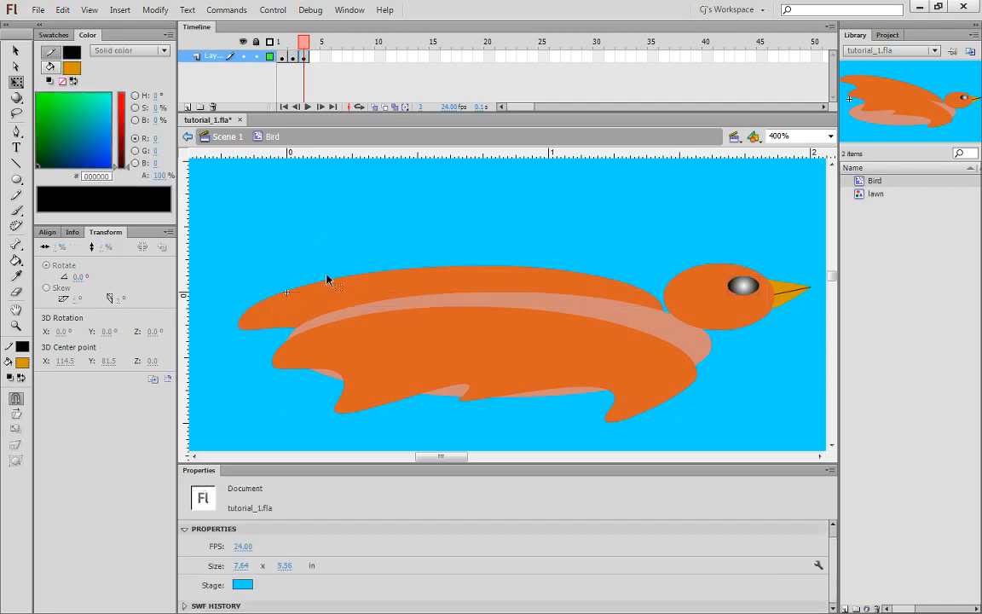
Step: In frame 3, rotate the near wing to about -23° and the far wing to -10° so their rear ends drop further
{"action": "left_click", "coordinate": [359, 337]}
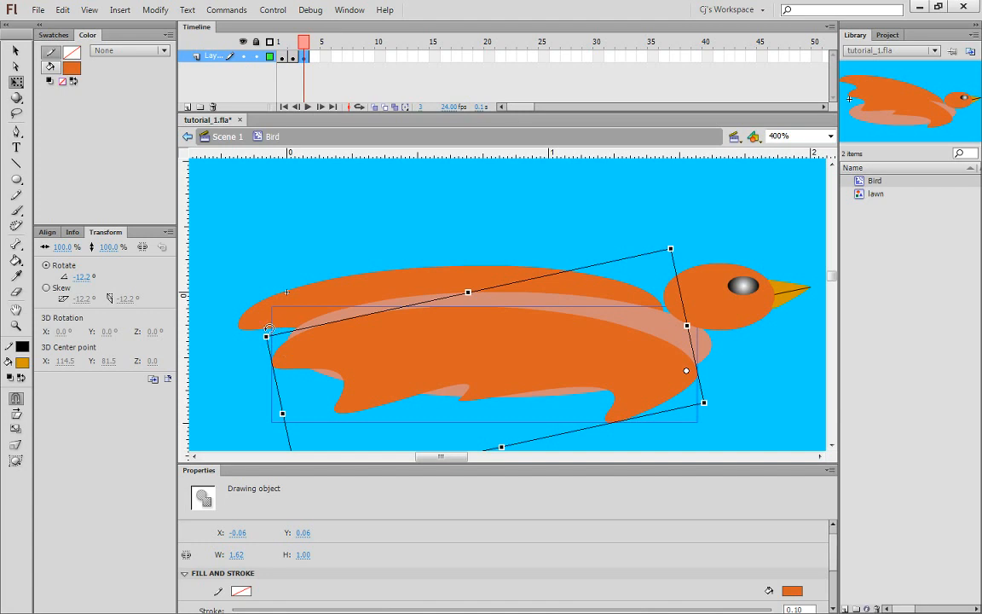
{"action": "left_click_drag", "start_coordinate": [269, 329], "coordinate": [266, 416]}
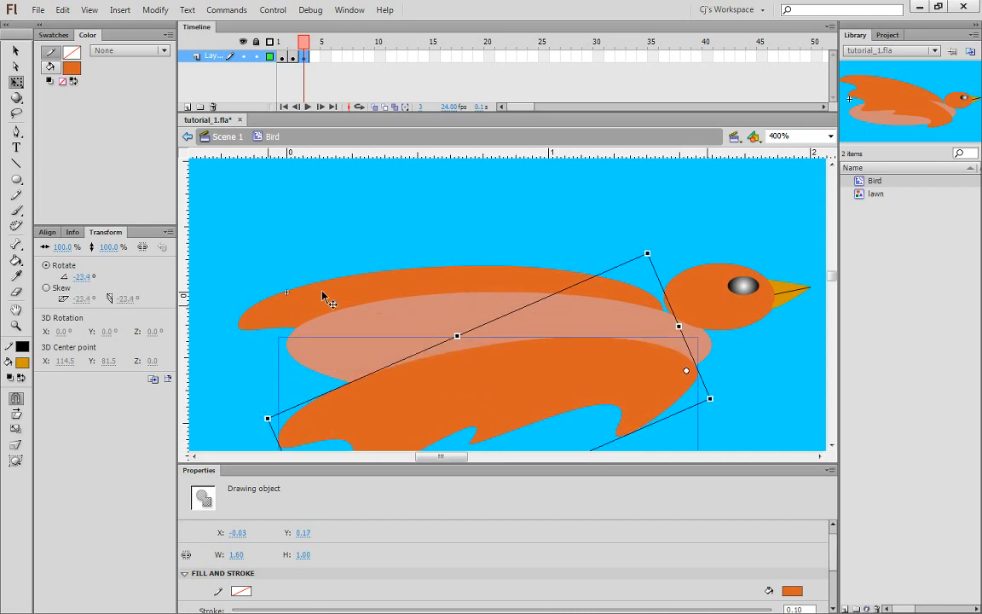
{"action": "key", "text": "ctrl+z"}
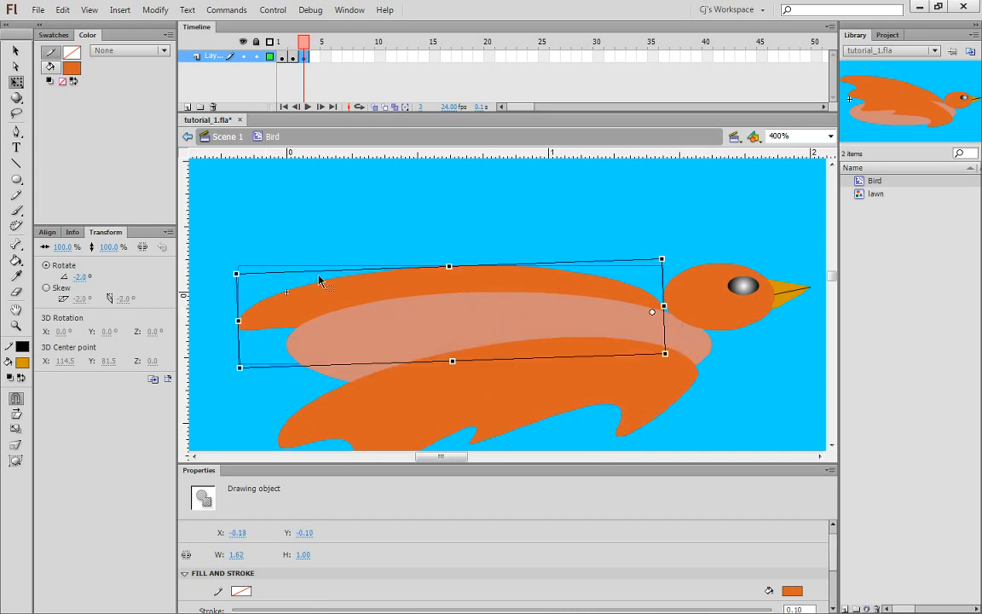
{"action": "right_click", "coordinate": [312, 292]}
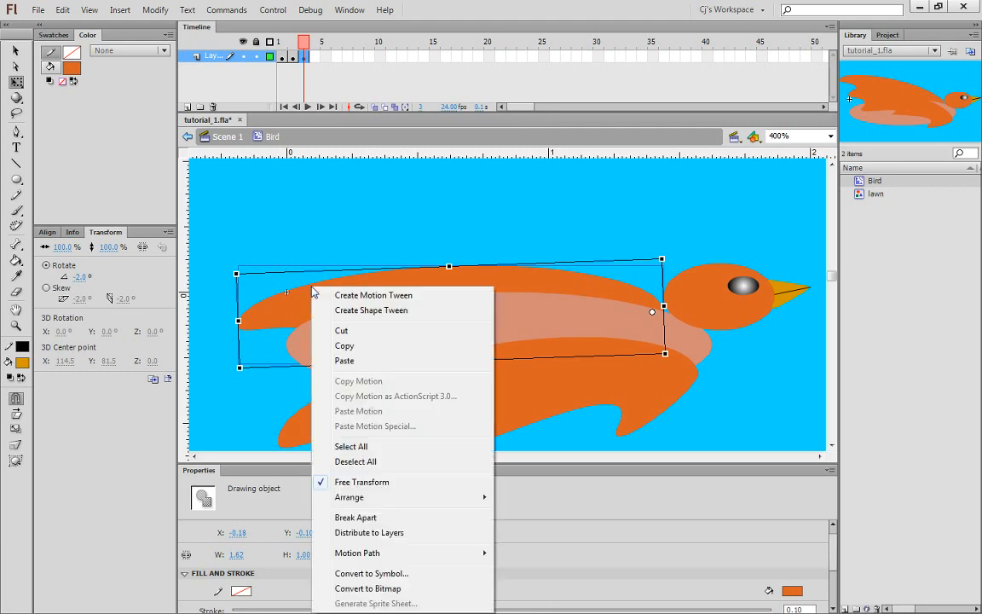
{"action": "left_click", "coordinate": [296, 301]}
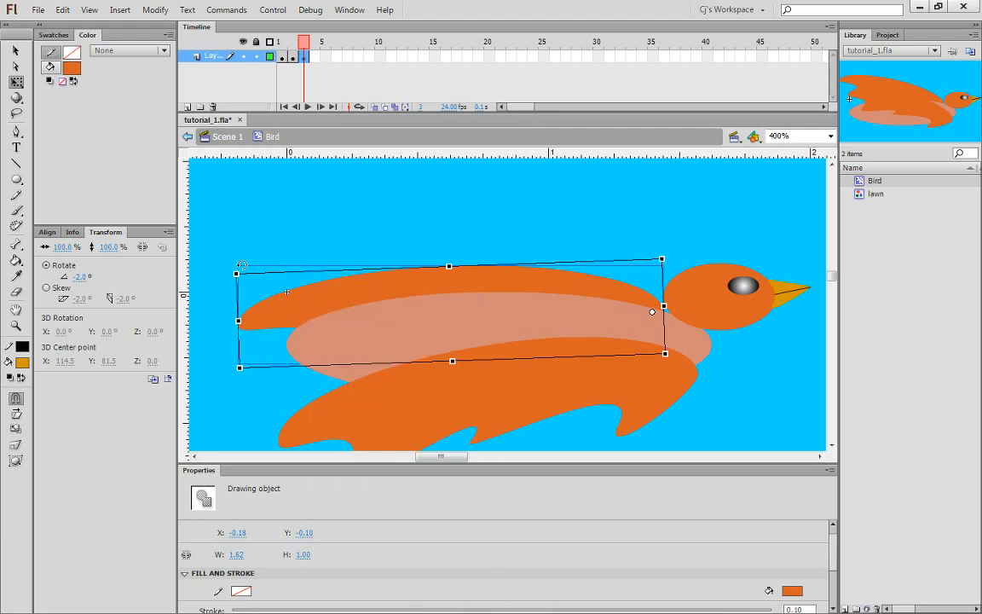
{"action": "left_click_drag", "start_coordinate": [242, 265], "coordinate": [212, 333]}
Step: After comparing with frame 2, rotate frame 3's near wing steeply down below the body and the far wing to -25°
{"action": "left_click", "coordinate": [294, 47]}
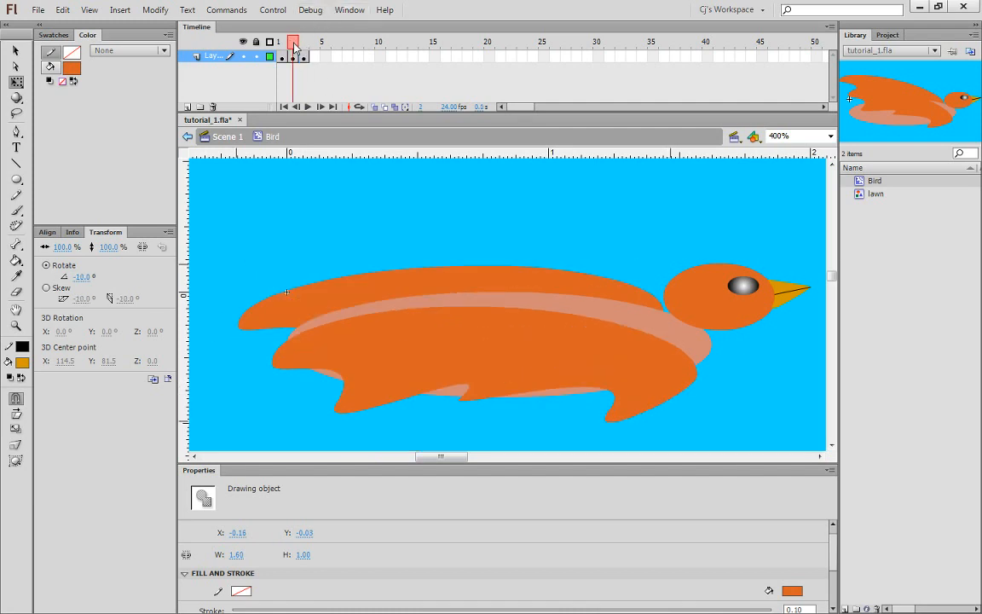
{"action": "mouse_move", "coordinate": [293, 46]}
{"action": "left_mouse_down"}
{"action": "mouse_move", "coordinate": [282, 43]}
{"action": "mouse_move", "coordinate": [305, 42]}
{"action": "mouse_move", "coordinate": [281, 40]}
{"action": "mouse_move", "coordinate": [305, 43]}
{"action": "left_mouse_up"}
{"action": "left_click", "coordinate": [450, 226]}
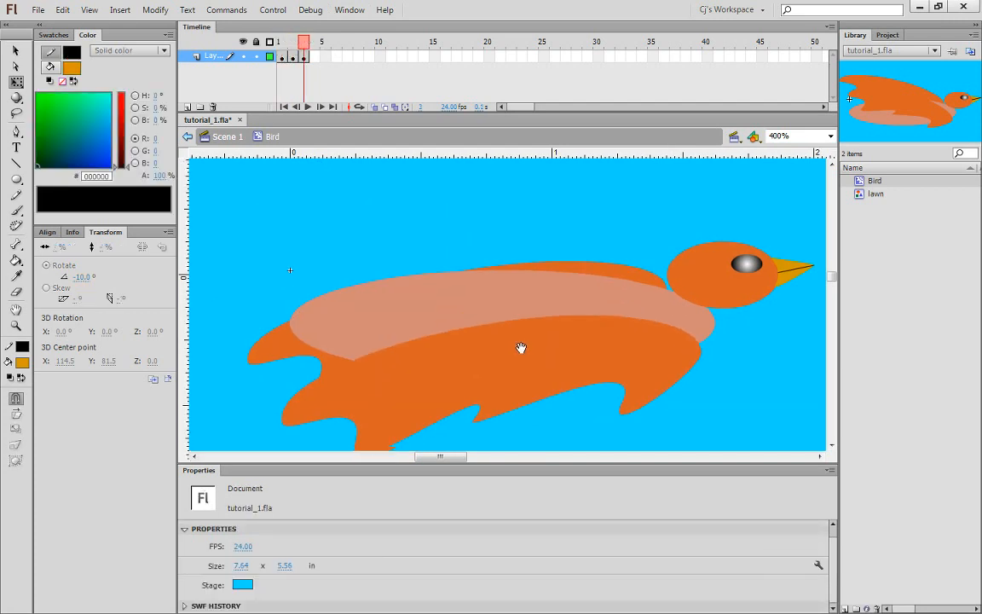
{"action": "left_click_drag", "start_coordinate": [521, 348], "coordinate": [488, 347]}
{"action": "scroll", "coordinate": [500, 301], "scroll_direction": "down", "scroll_amount": 3}
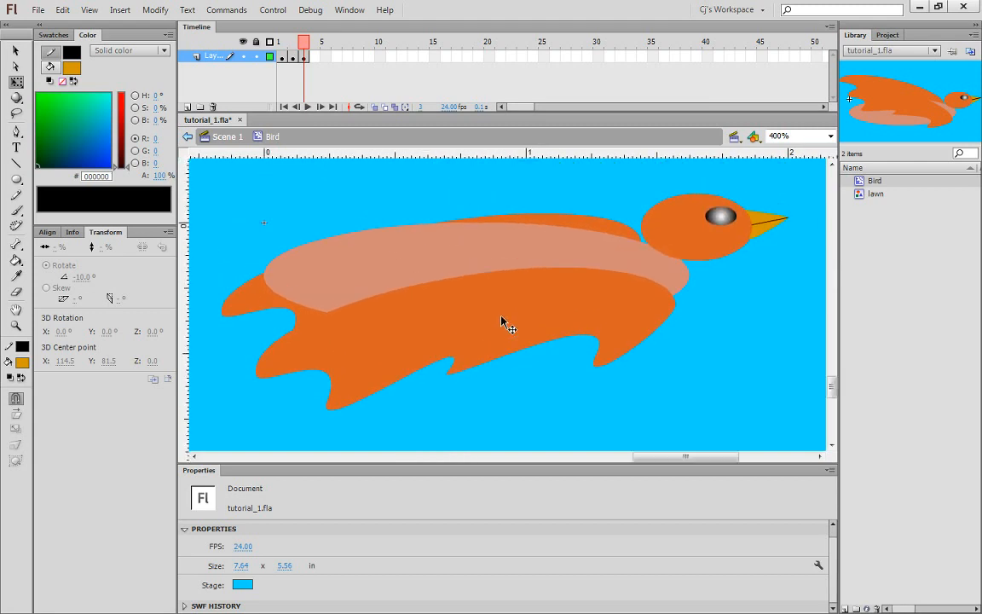
{"action": "key", "text": "ctrl+minus"}
{"action": "left_click", "coordinate": [488, 328]}
{"action": "mouse_move", "coordinate": [380, 359]}
{"action": "left_mouse_down"}
{"action": "mouse_move", "coordinate": [424, 434]}
{"action": "mouse_move", "coordinate": [417, 428]}
{"action": "left_mouse_up"}
{"action": "left_click", "coordinate": [380, 294]}
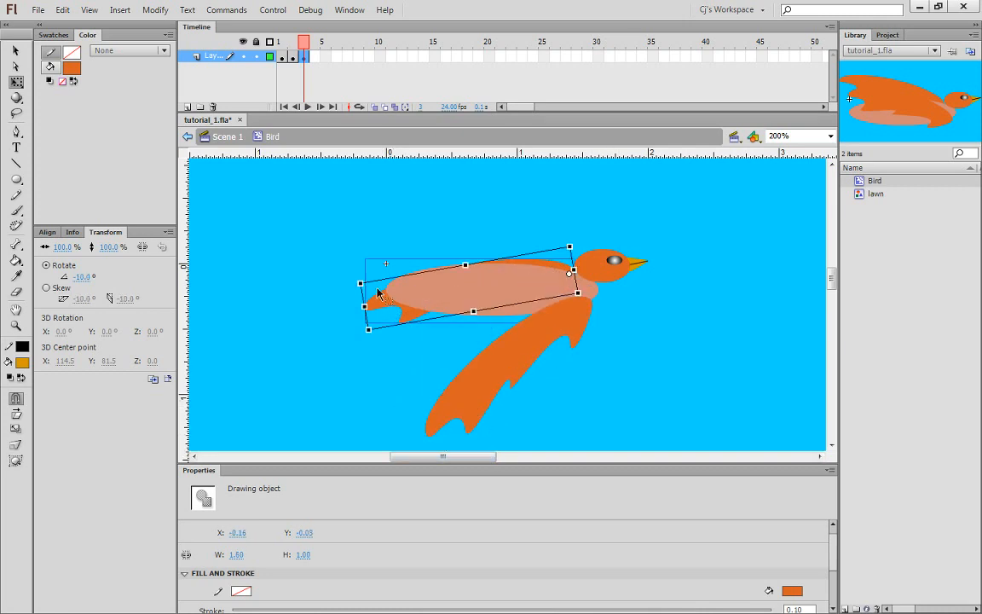
{"action": "left_click_drag", "start_coordinate": [367, 267], "coordinate": [364, 327]}
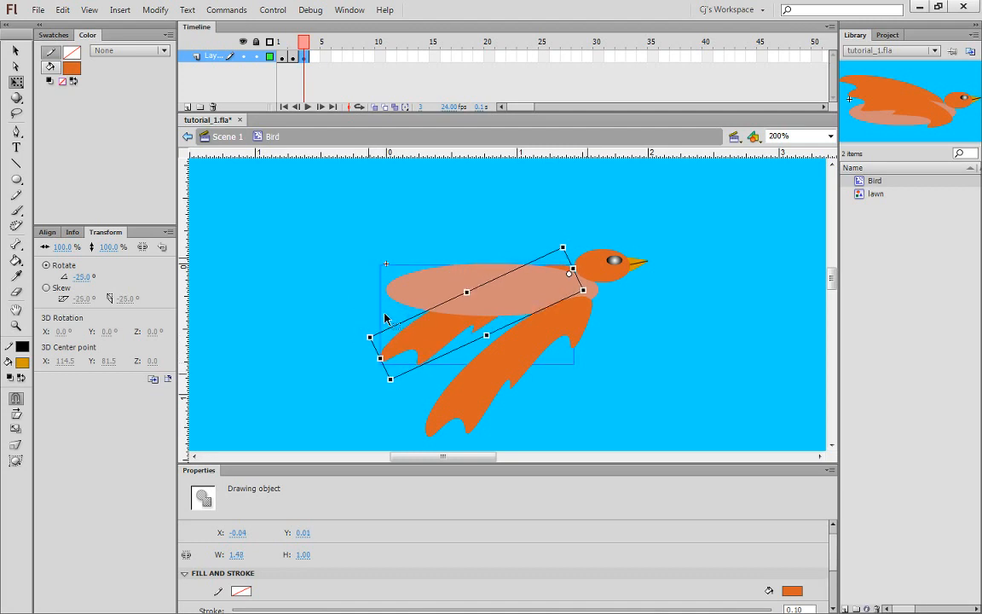
Step: Review the wing poses in frames 2 and 1 of the Bird symbol
{"action": "left_click", "coordinate": [294, 57]}
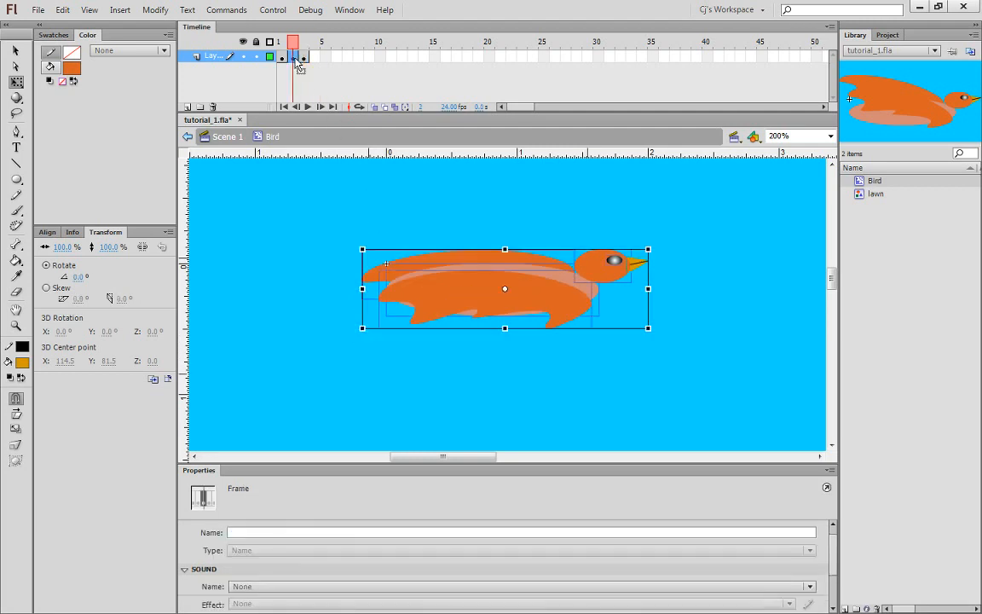
{"action": "left_click", "coordinate": [284, 57]}
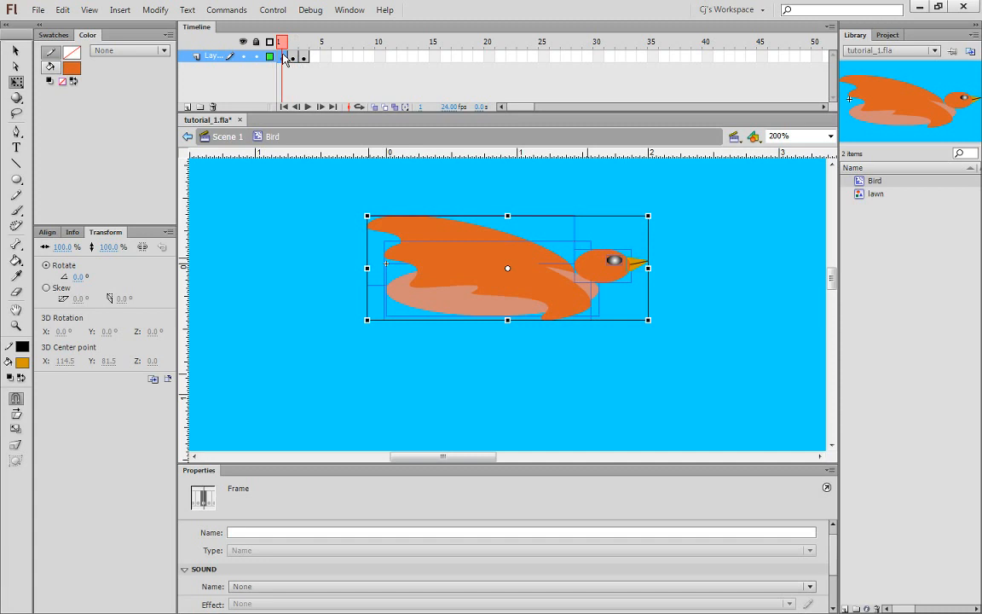
{"action": "left_click", "coordinate": [415, 182]}
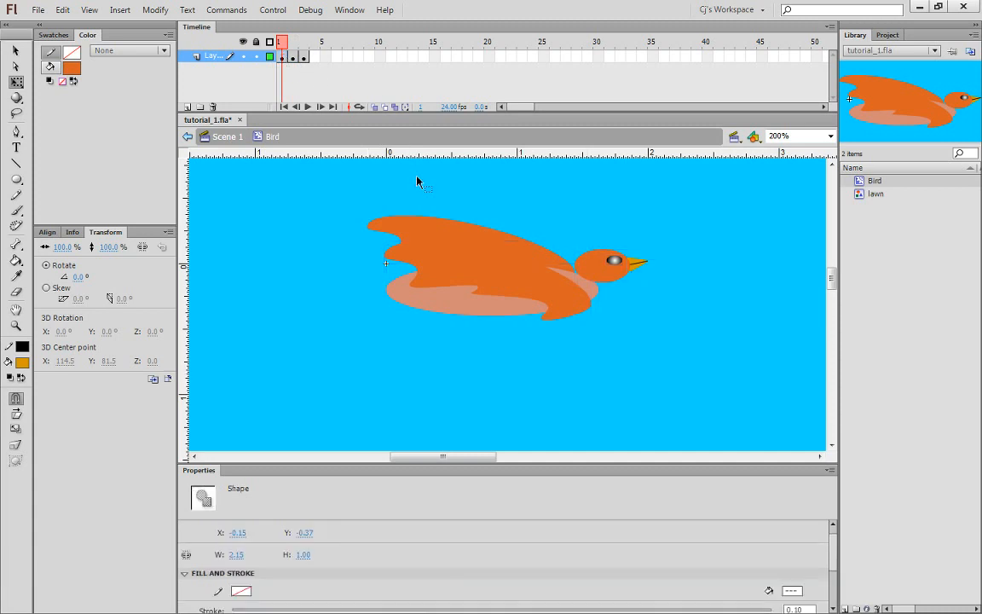
Step: In frame 1 of the Bird symbol, rotate the far wing up to 34.5° and the near wing to 12°
{"action": "left_click", "coordinate": [415, 228]}
{"action": "mouse_move", "coordinate": [365, 214]}
{"action": "left_mouse_down"}
{"action": "mouse_move", "coordinate": [401, 204]}
{"action": "mouse_move", "coordinate": [386, 162]}
{"action": "mouse_move", "coordinate": [393, 145]}
{"action": "left_mouse_up"}
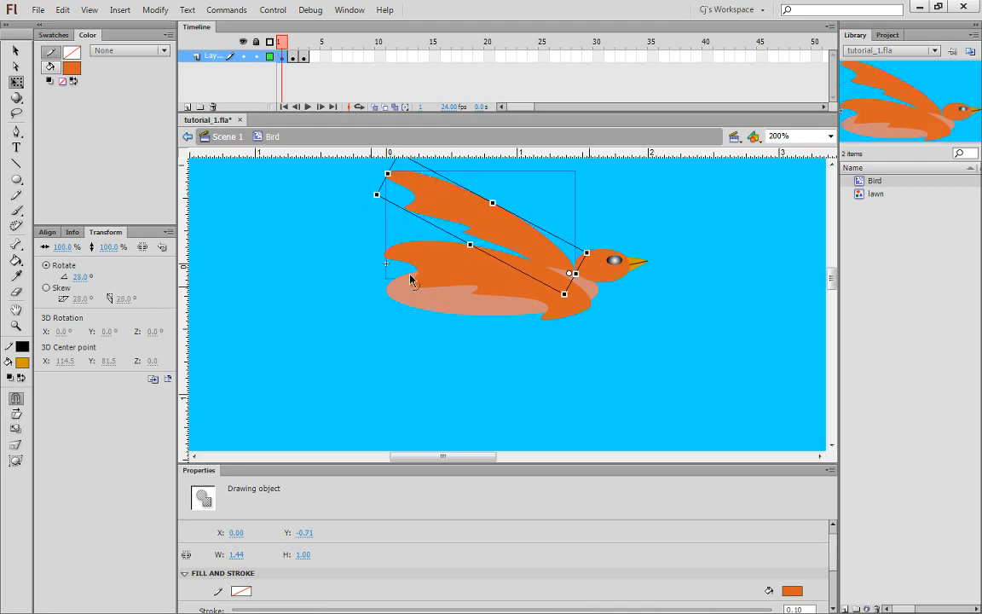
{"action": "left_click_drag", "start_coordinate": [510, 204], "coordinate": [494, 254]}
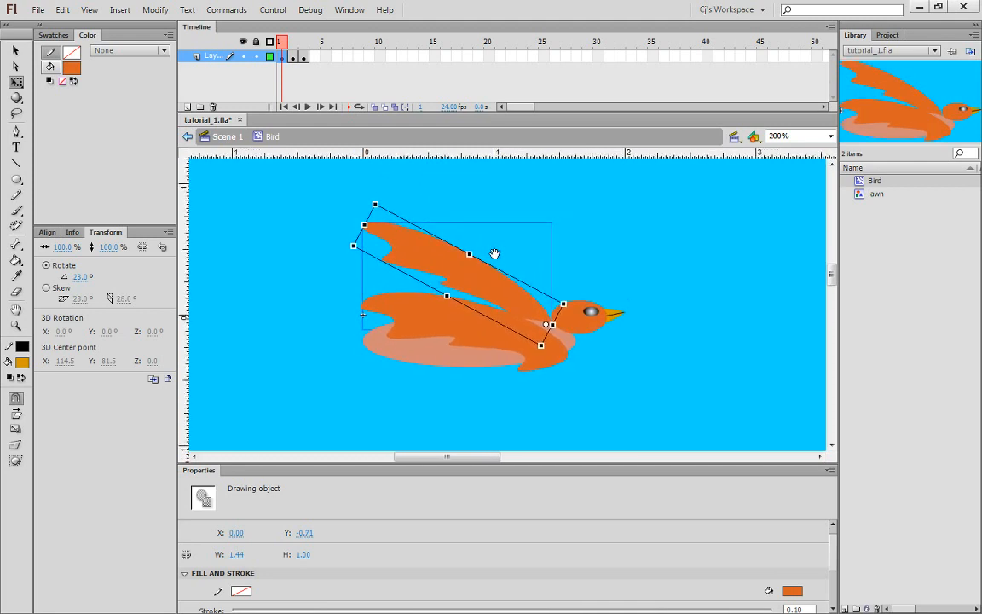
{"action": "left_click_drag", "start_coordinate": [383, 191], "coordinate": [367, 163]}
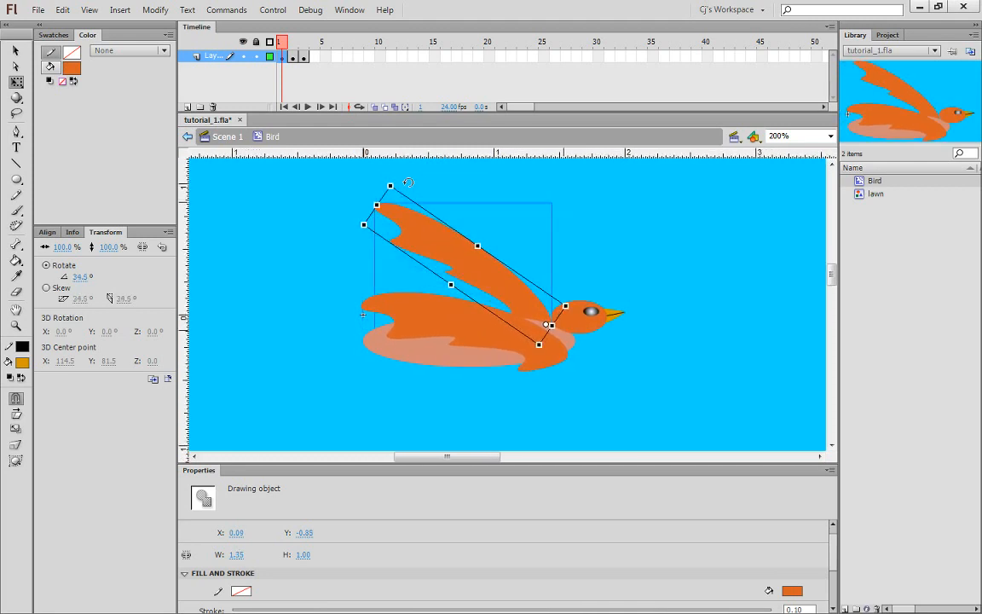
{"action": "left_click", "coordinate": [406, 307]}
{"action": "left_click_drag", "start_coordinate": [372, 282], "coordinate": [390, 243]}
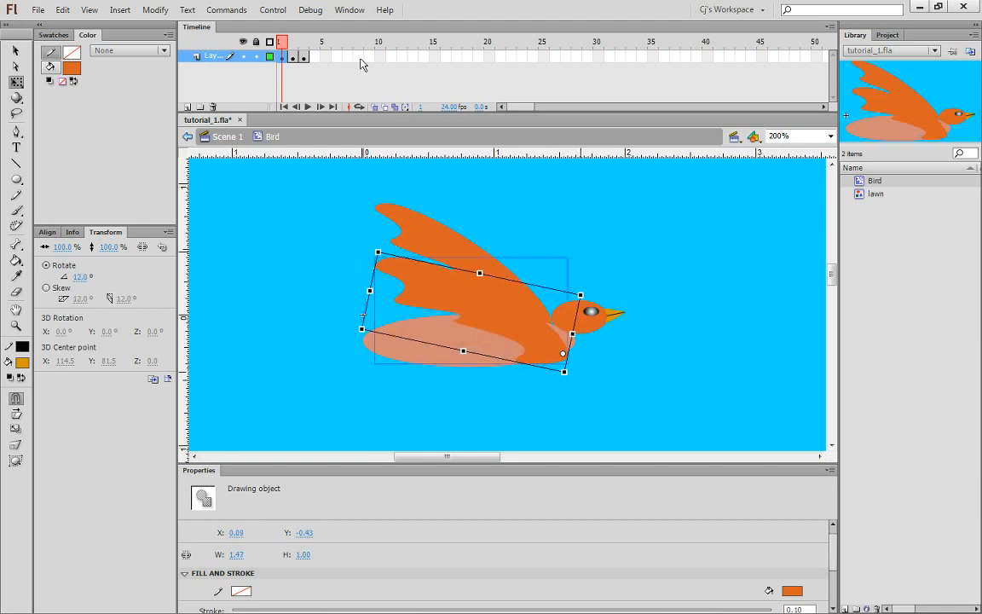
{"action": "left_click", "coordinate": [292, 43]}
{"action": "mouse_move", "coordinate": [292, 43]}
{"action": "left_mouse_down"}
{"action": "mouse_move", "coordinate": [303, 42]}
{"action": "mouse_move", "coordinate": [278, 45]}
{"action": "mouse_move", "coordinate": [303, 44]}
{"action": "mouse_move", "coordinate": [278, 51]}
{"action": "mouse_move", "coordinate": [303, 52]}
{"action": "mouse_move", "coordinate": [275, 51]}
{"action": "mouse_move", "coordinate": [306, 56]}
{"action": "mouse_move", "coordinate": [282, 57]}
{"action": "mouse_move", "coordinate": [312, 68]}
{"action": "mouse_move", "coordinate": [294, 74]}
{"action": "mouse_move", "coordinate": [283, 57]}
{"action": "mouse_move", "coordinate": [303, 57]}
{"action": "mouse_move", "coordinate": [278, 72]}
{"action": "left_mouse_up"}
Step: Leave the Bird symbol and return to Scene 1 with the whole stage width in view
{"action": "left_click", "coordinate": [225, 137]}
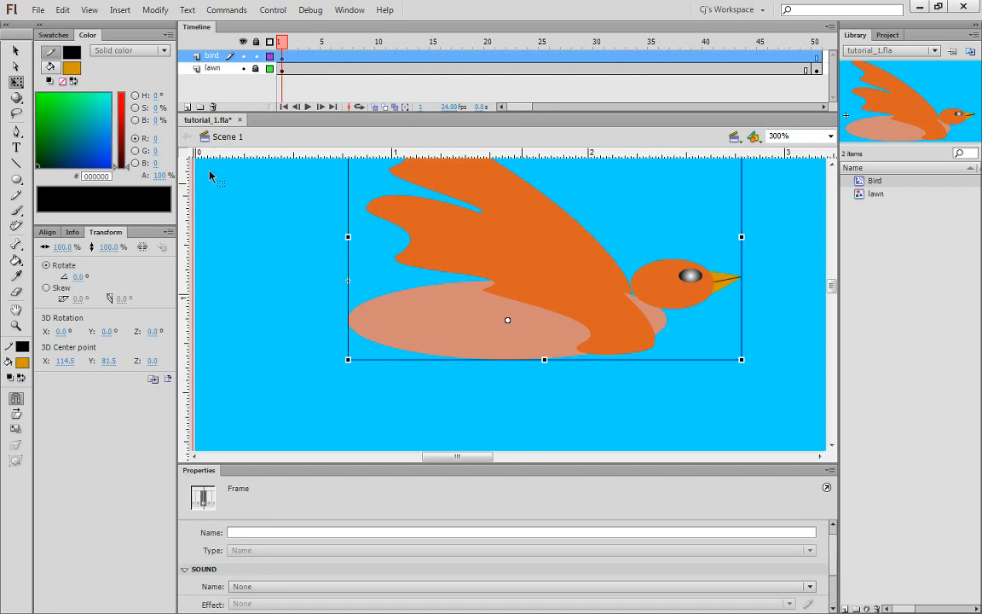
{"action": "key", "text": "ctrl+minus"}
{"action": "key", "text": "ctrl+minus"}
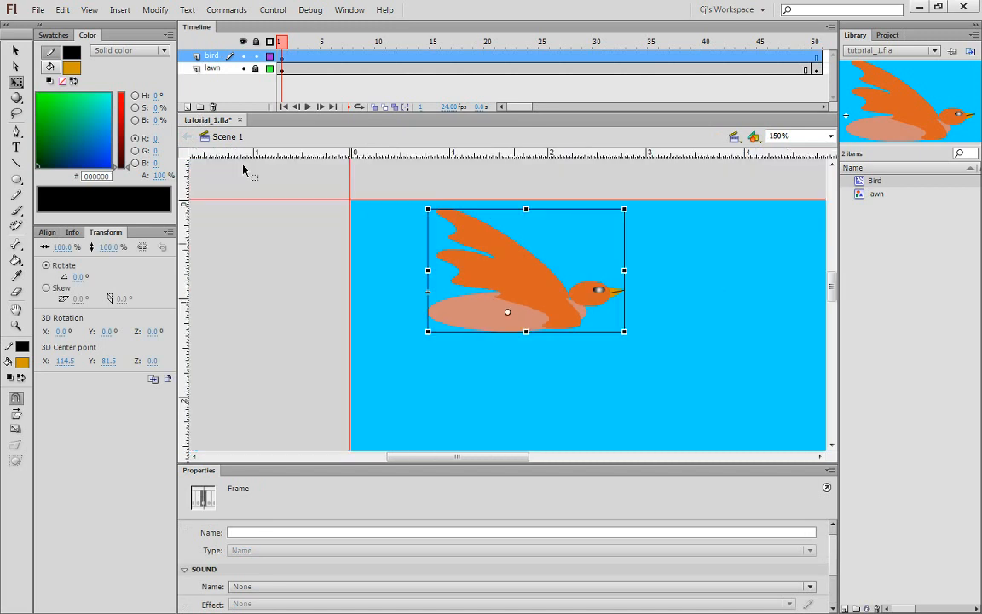
{"action": "left_click_drag", "start_coordinate": [596, 350], "coordinate": [424, 341]}
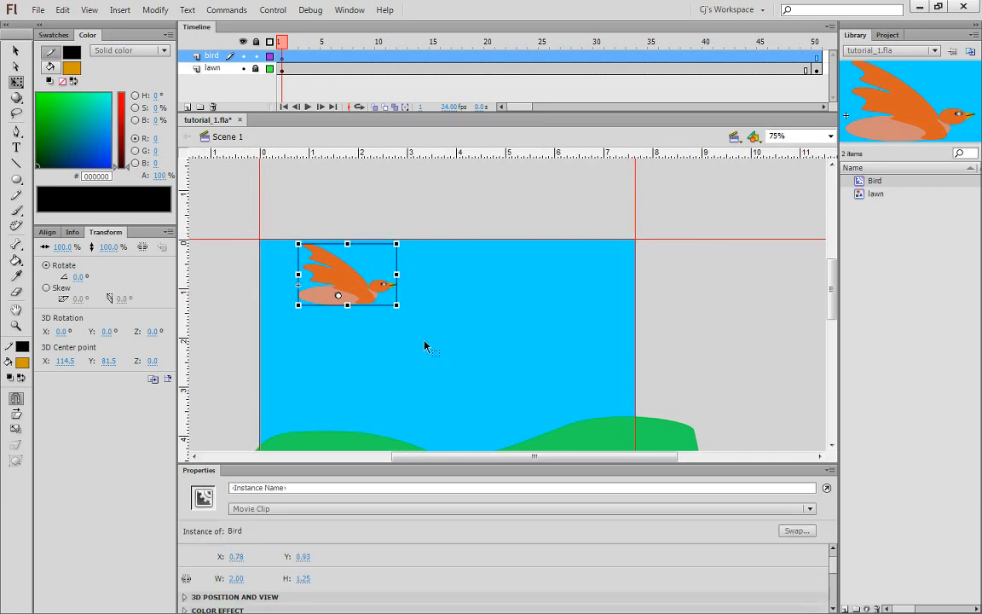
Step: Move the frame 1 bird off the stage's left edge to about X -1.94, and insert a keyframe at frame 50 of the bird layer
{"action": "left_click", "coordinate": [282, 58]}
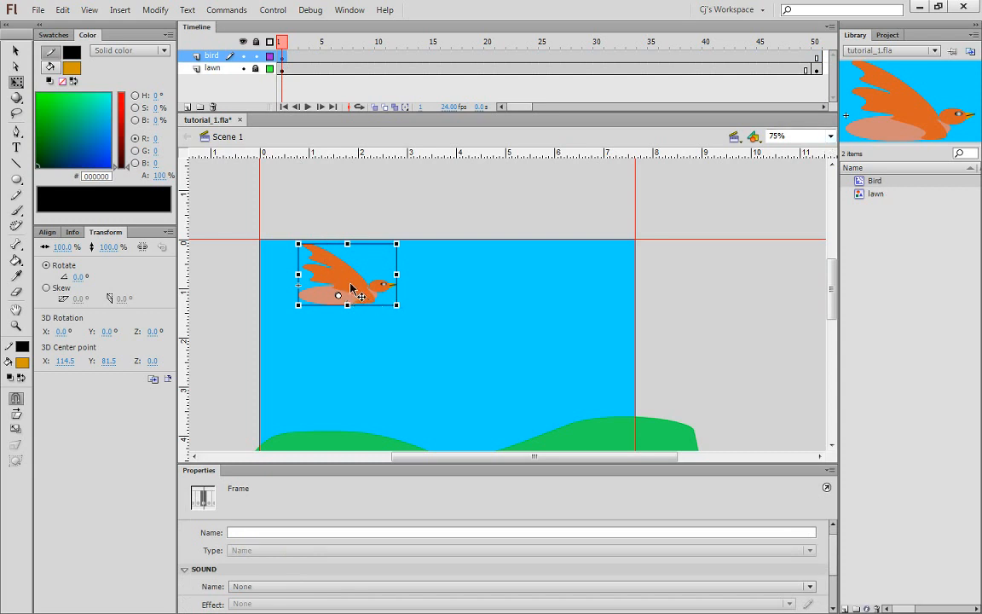
{"action": "left_click_drag", "start_coordinate": [351, 288], "coordinate": [218, 293]}
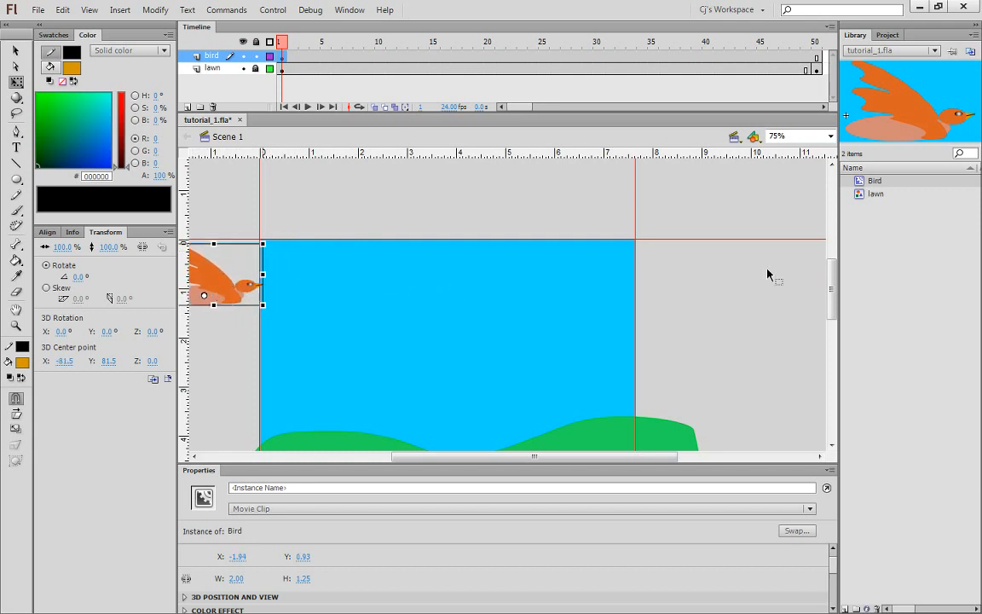
{"action": "left_click", "coordinate": [816, 57]}
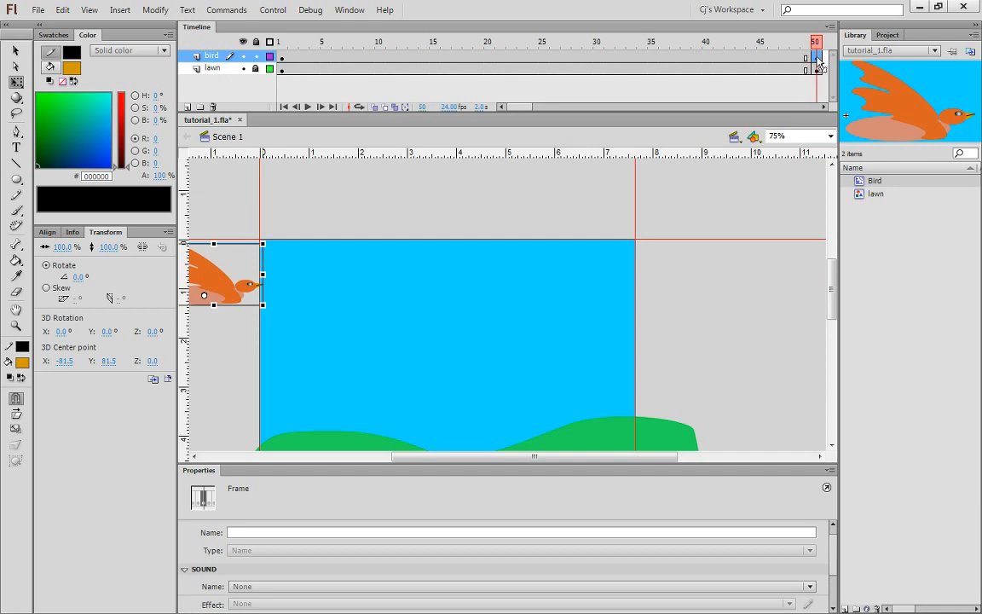
{"action": "left_click_drag", "start_coordinate": [818, 60], "coordinate": [816, 69]}
Step: Create a motion tween on the bird layer between frame 1 and the frame 50 keyframe
{"action": "left_click", "coordinate": [291, 60]}
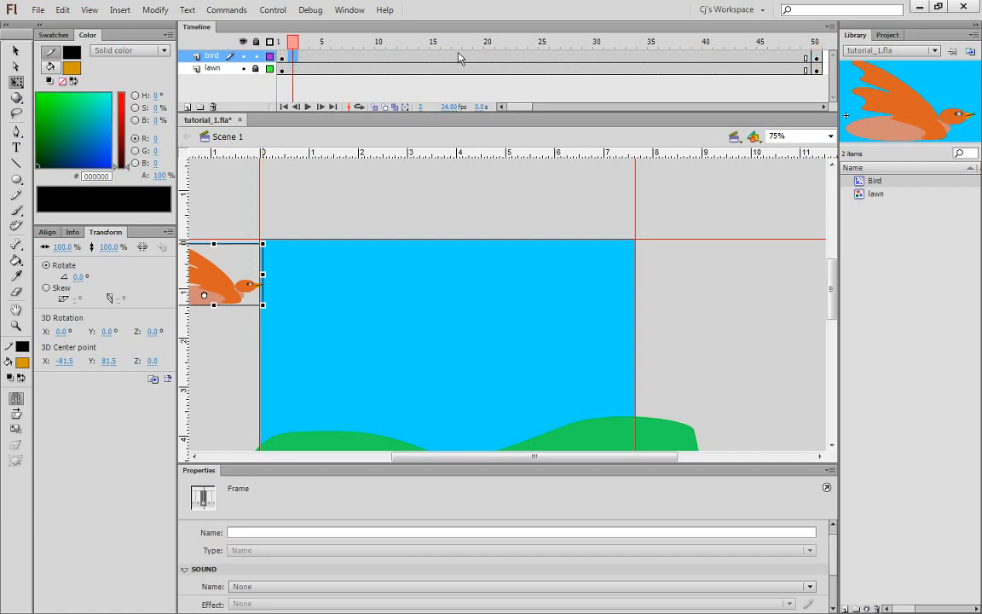
{"action": "right_click", "coordinate": [424, 58]}
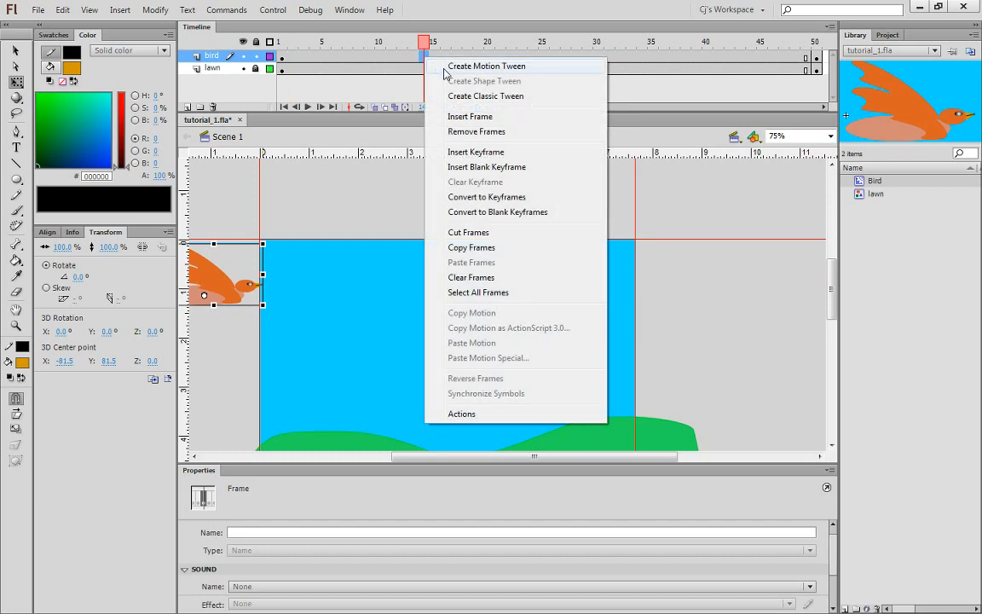
{"action": "left_click", "coordinate": [485, 67]}
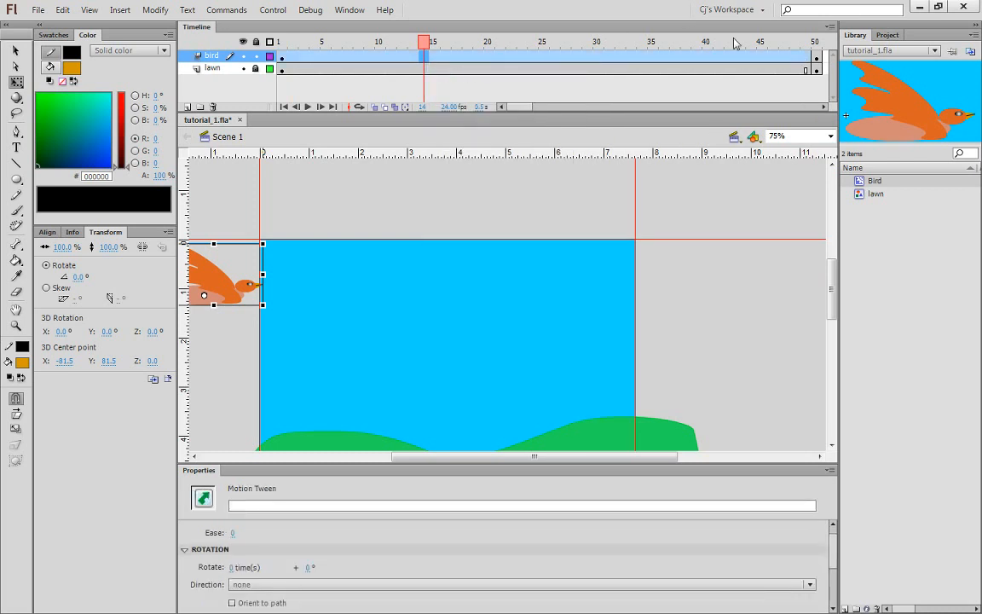
Step: At frame 50, move the bird past the stage's right edge to about X 7.68, Y 1.14
{"action": "left_click", "coordinate": [816, 42]}
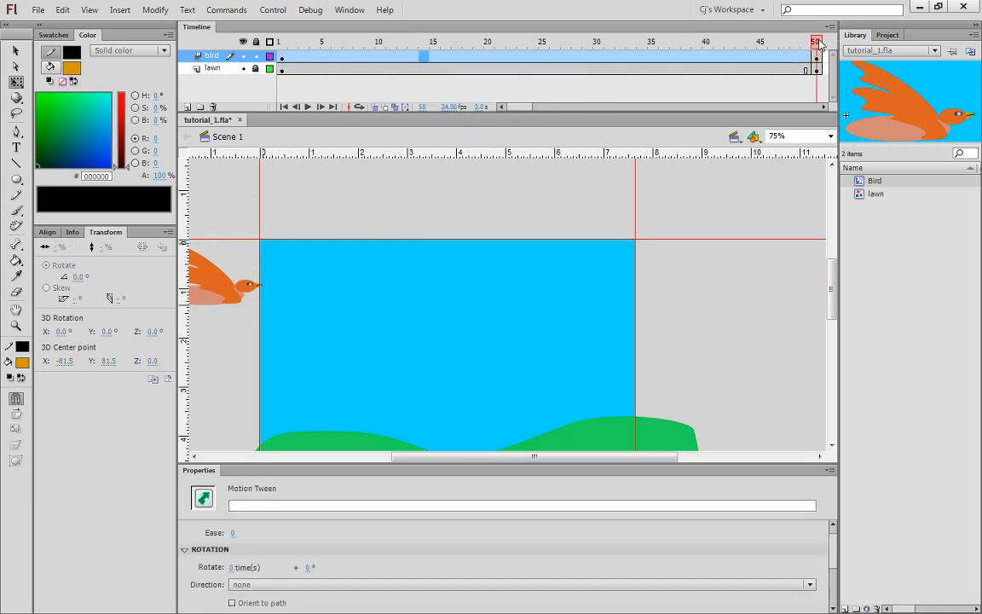
{"action": "left_click", "coordinate": [817, 58]}
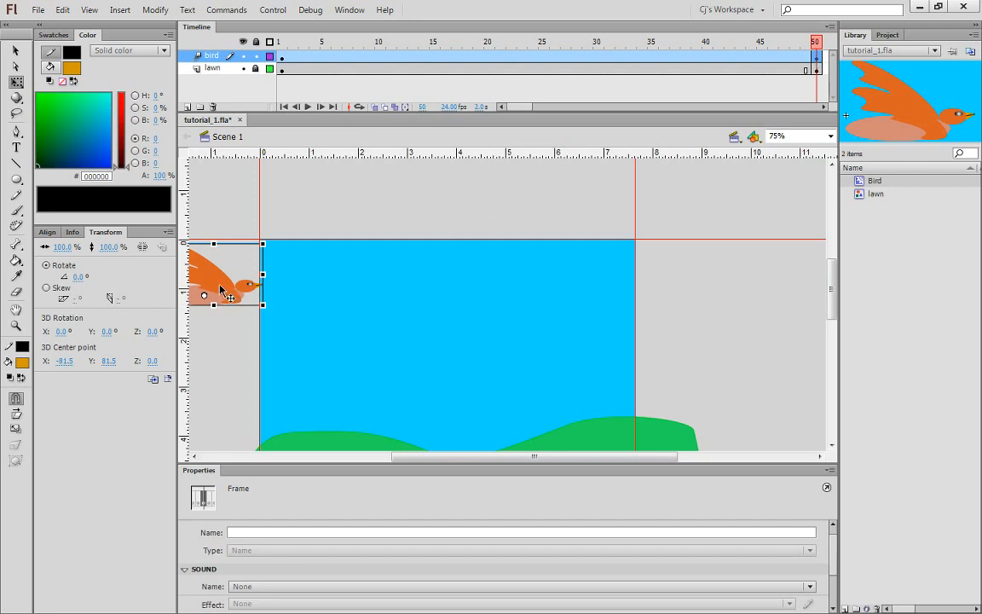
{"action": "left_click_drag", "start_coordinate": [220, 290], "coordinate": [685, 301]}
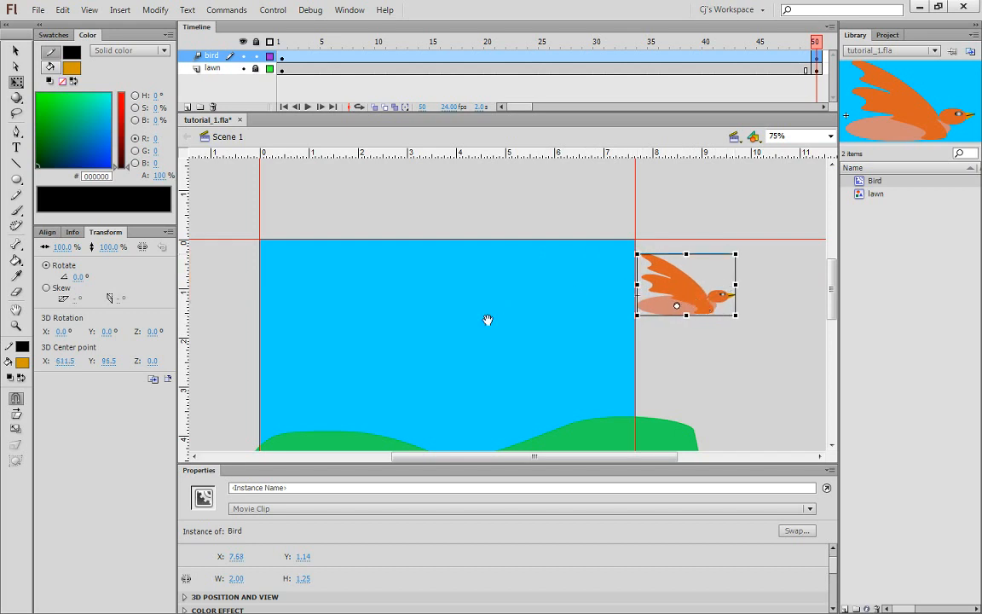
{"action": "left_click_drag", "start_coordinate": [488, 320], "coordinate": [524, 280]}
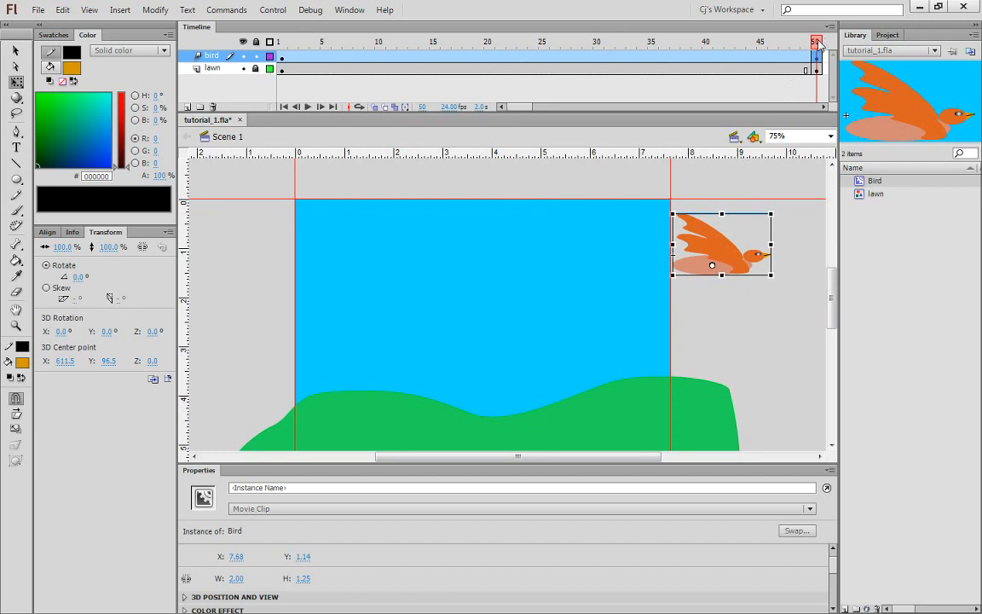
Step: Check the bird's motion before frame 50, and remove frame 50 from the bird layer
{"action": "left_click_drag", "start_coordinate": [817, 44], "coordinate": [751, 53]}
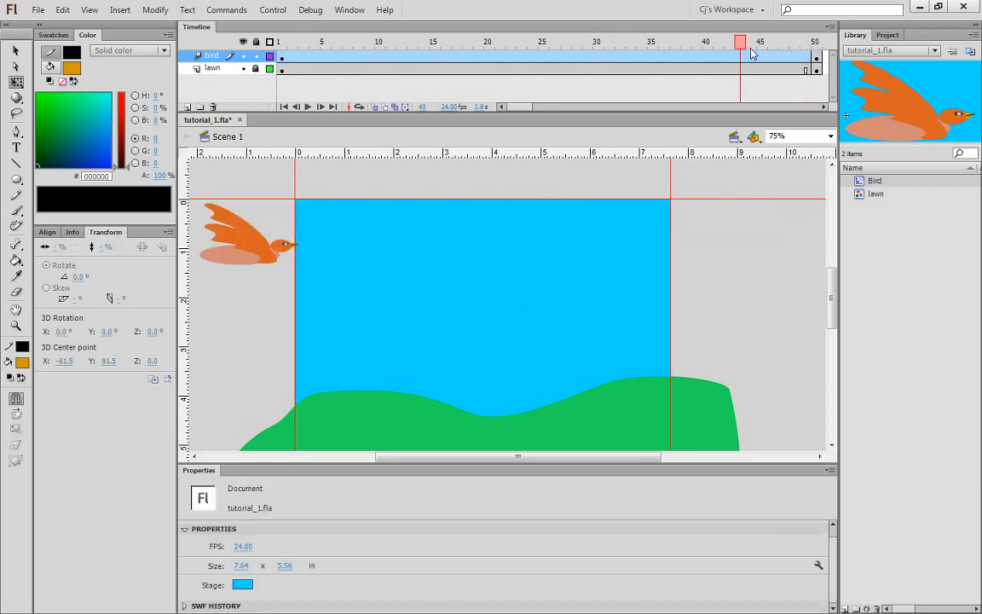
{"action": "left_click", "coordinate": [808, 57]}
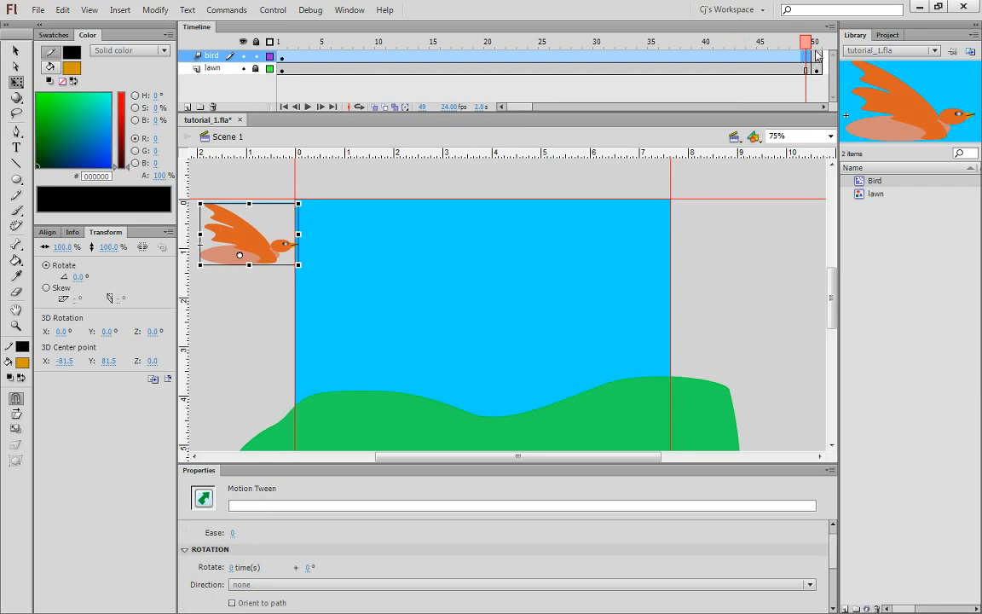
{"action": "right_click", "coordinate": [815, 58]}
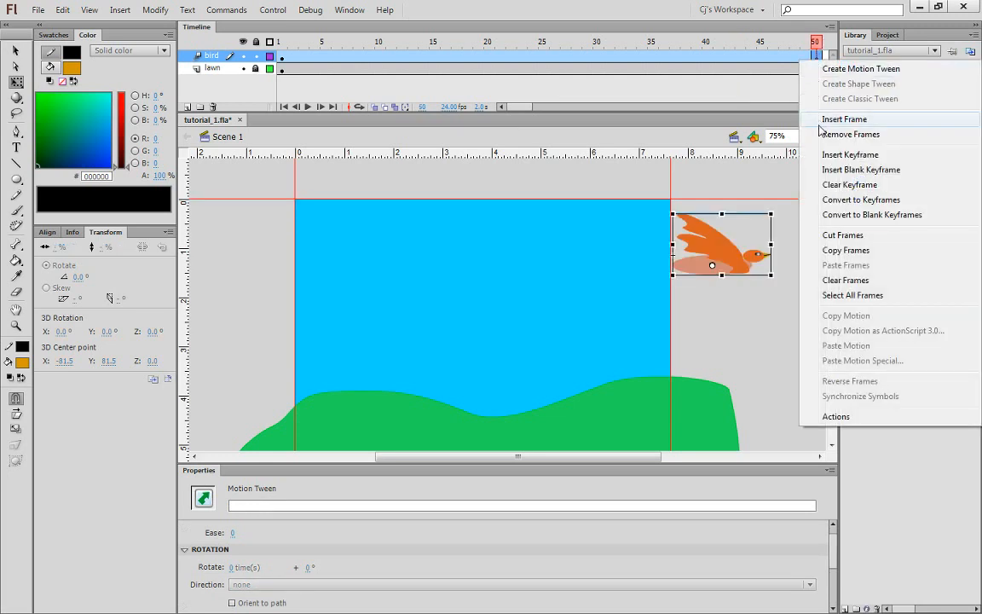
{"action": "left_click", "coordinate": [851, 135]}
Step: Try to insert a position keyframe at frame 49 of the bird tween, and repeat the transformation reset
{"action": "left_click", "coordinate": [808, 57]}
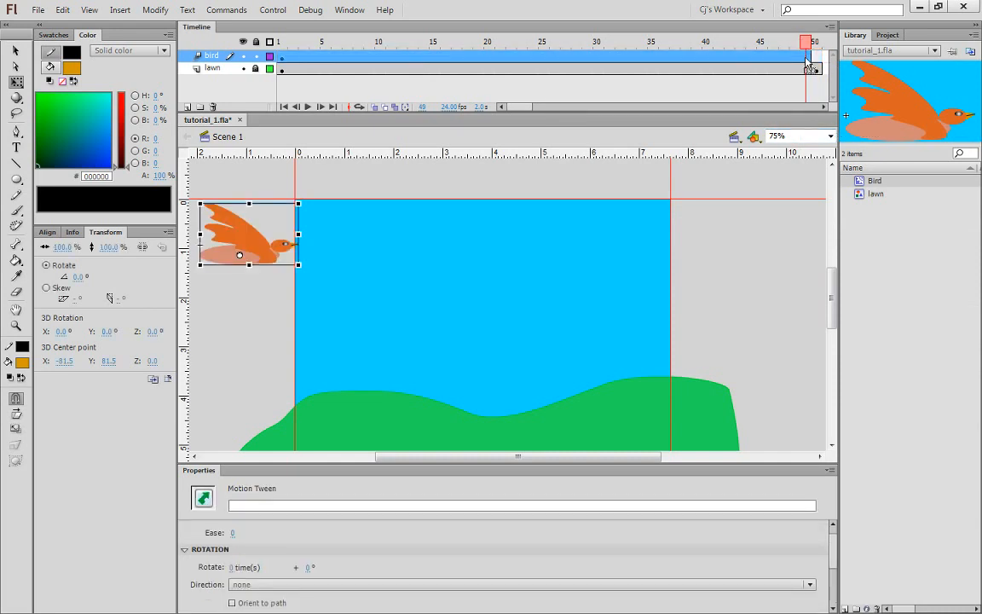
{"action": "right_click", "coordinate": [807, 57]}
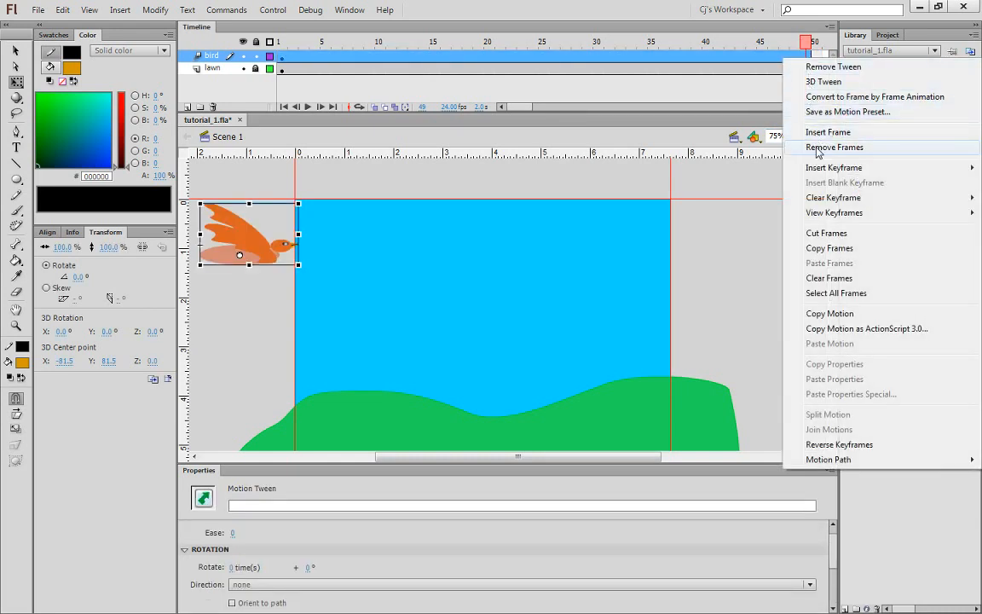
{"action": "mouse_move", "coordinate": [818, 169]}
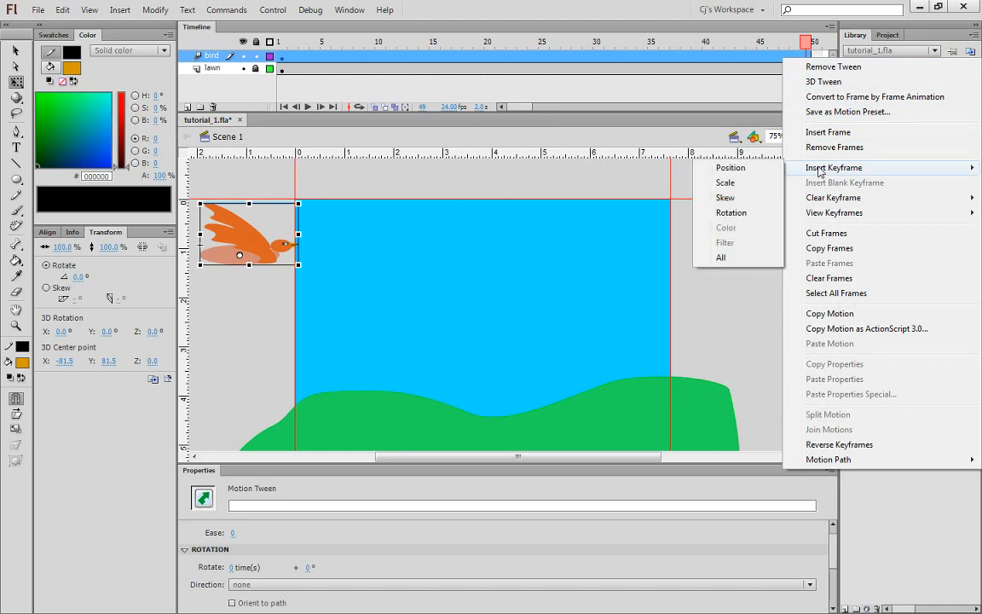
{"action": "left_click", "coordinate": [772, 169]}
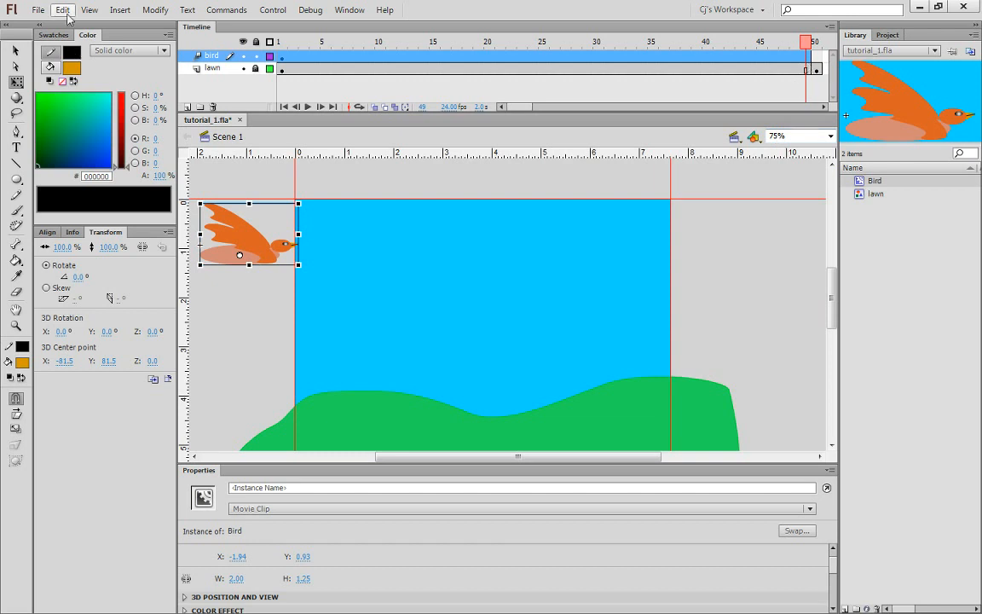
{"action": "left_click", "coordinate": [63, 10]}
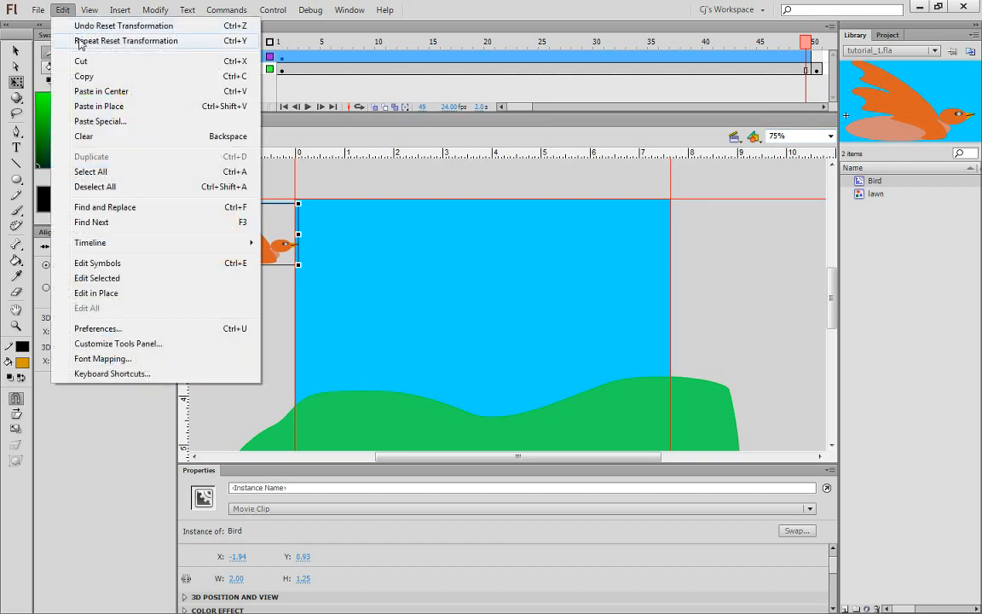
{"action": "left_click", "coordinate": [80, 41]}
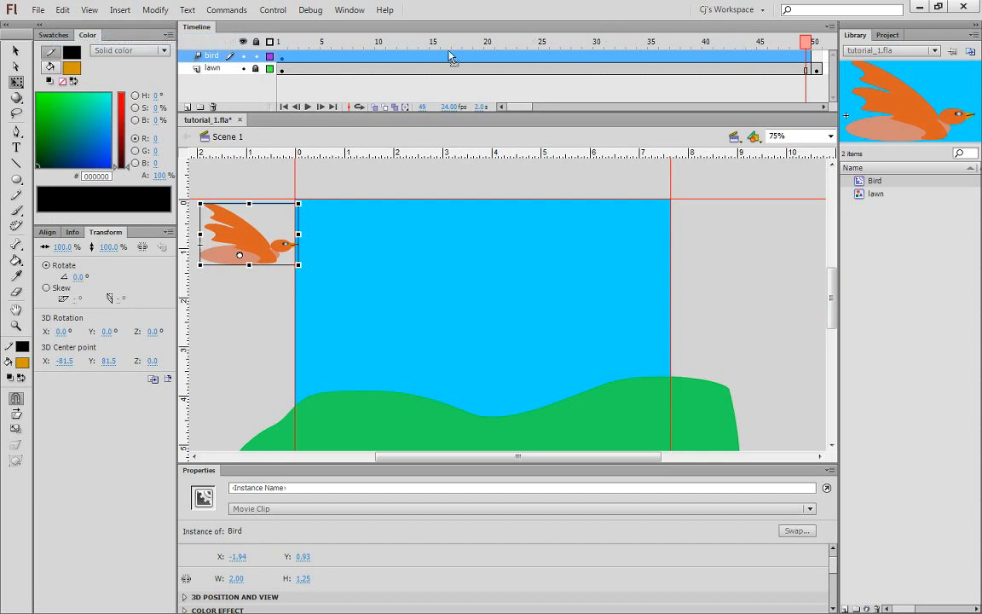
Step: Remove all the tweened frames from the bird layer
{"action": "left_click", "coordinate": [293, 57]}
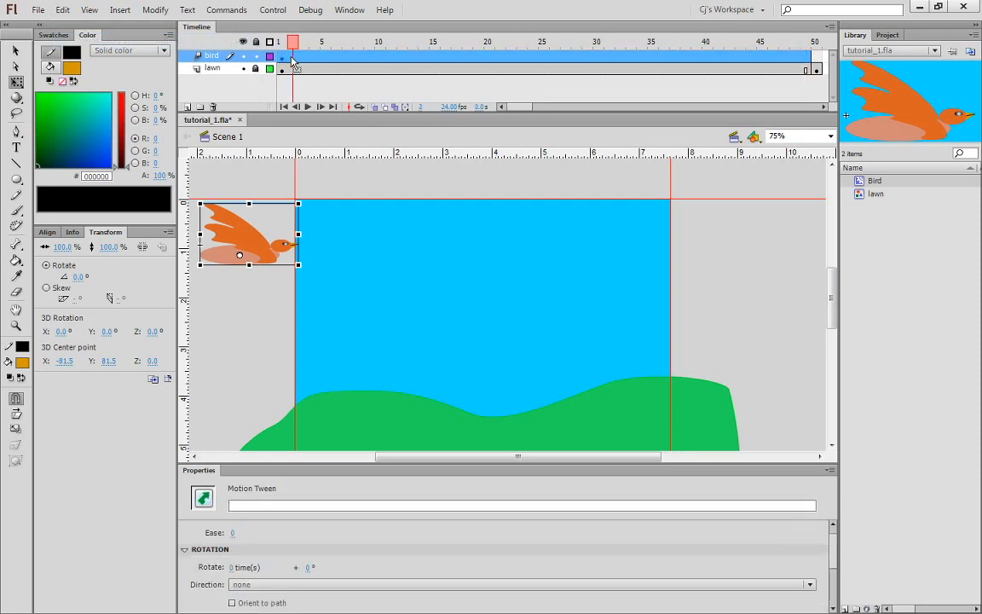
{"action": "left_click", "coordinate": [807, 55]}
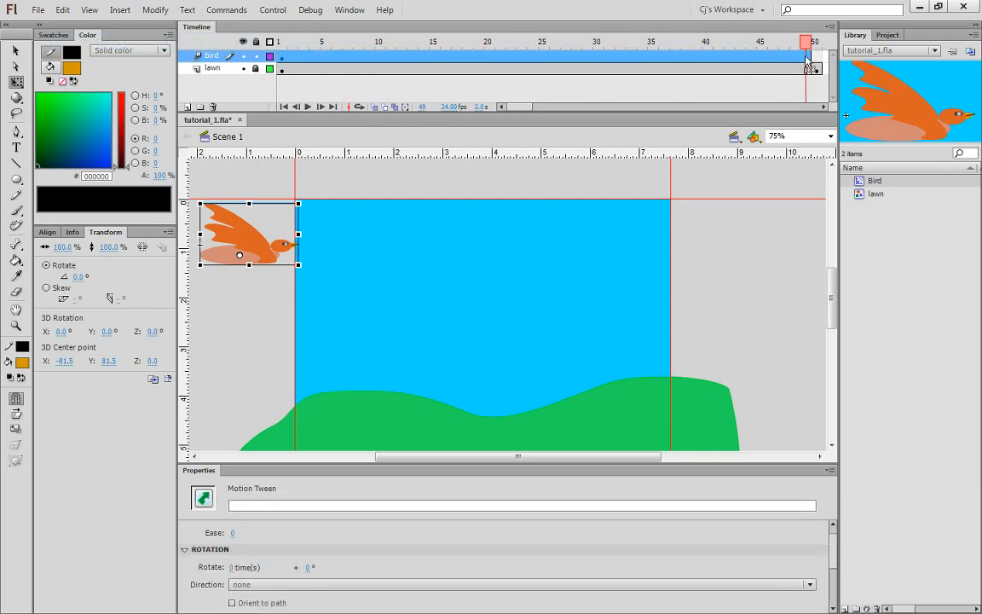
{"action": "left_click", "coordinate": [282, 57]}
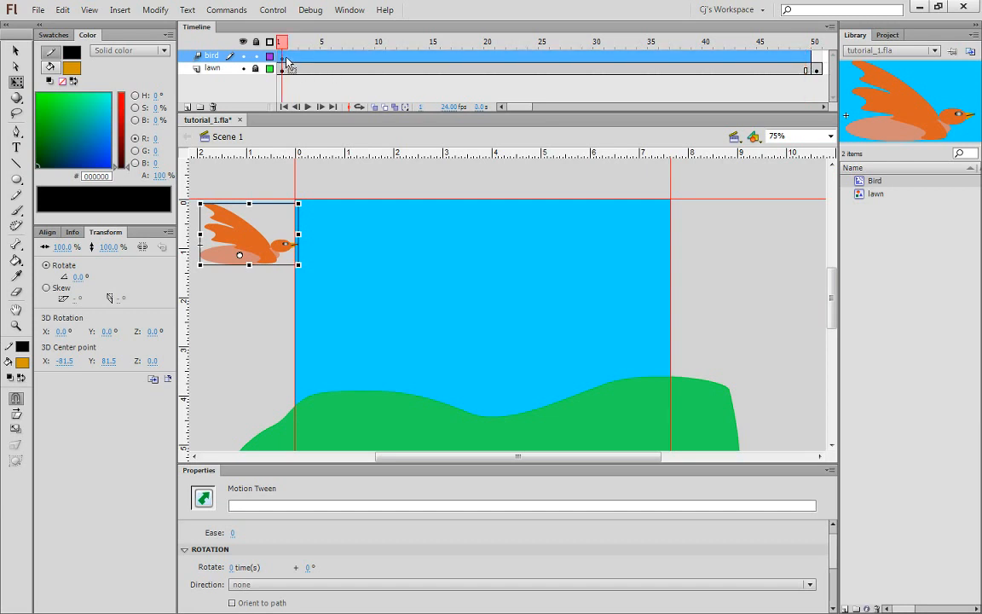
{"action": "right_click", "coordinate": [286, 61]}
{"action": "left_click", "coordinate": [337, 149]}
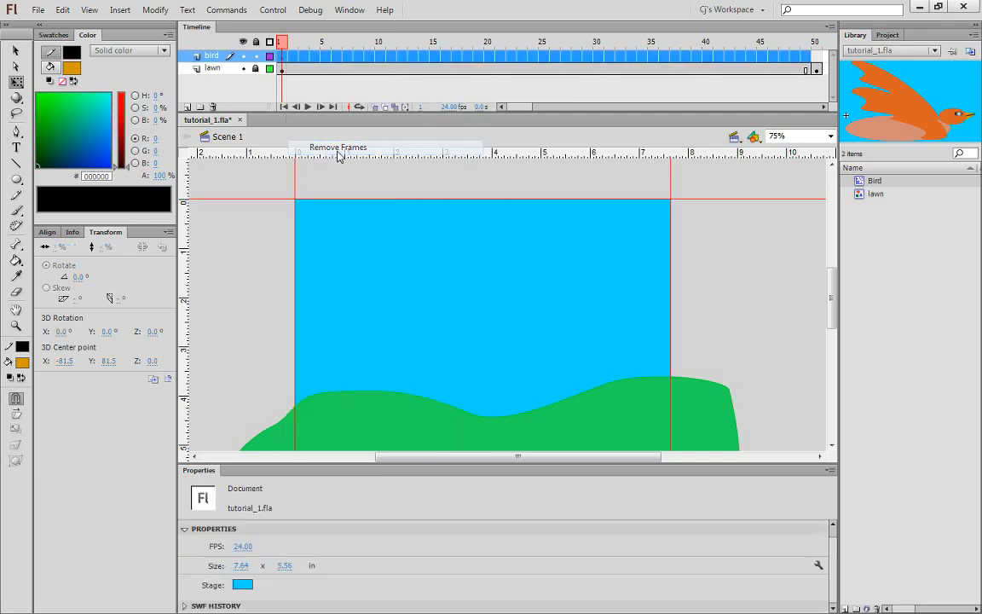
Step: Place the library's Bird symbol beside the stage's left edge in a new frame 1 keyframe, and insert a keyframe at frame 50 of the bird layer
{"action": "left_click", "coordinate": [282, 58]}
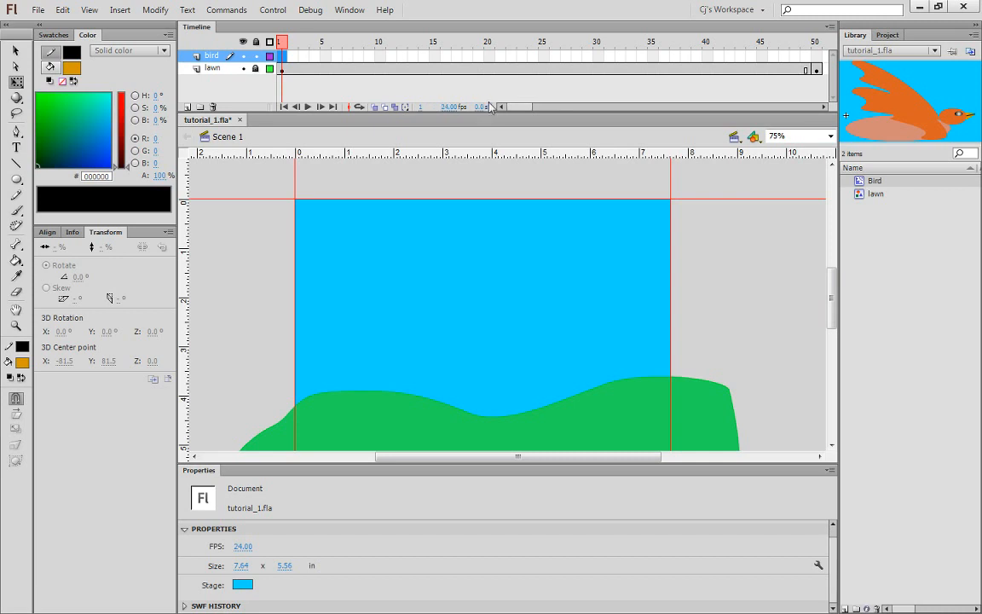
{"action": "key", "text": "F6"}
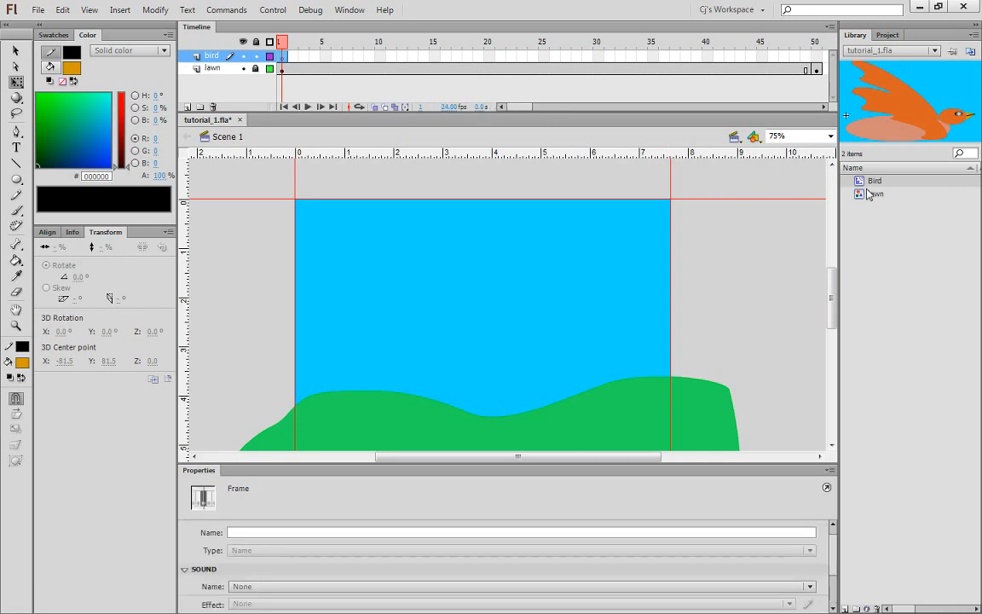
{"action": "left_click_drag", "start_coordinate": [875, 181], "coordinate": [254, 250]}
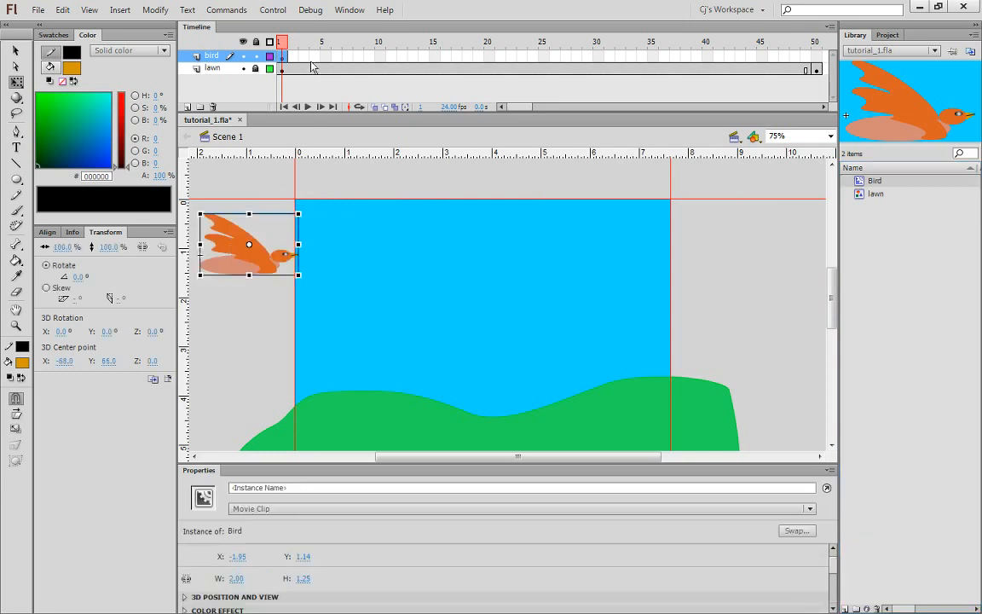
{"action": "left_click", "coordinate": [816, 57]}
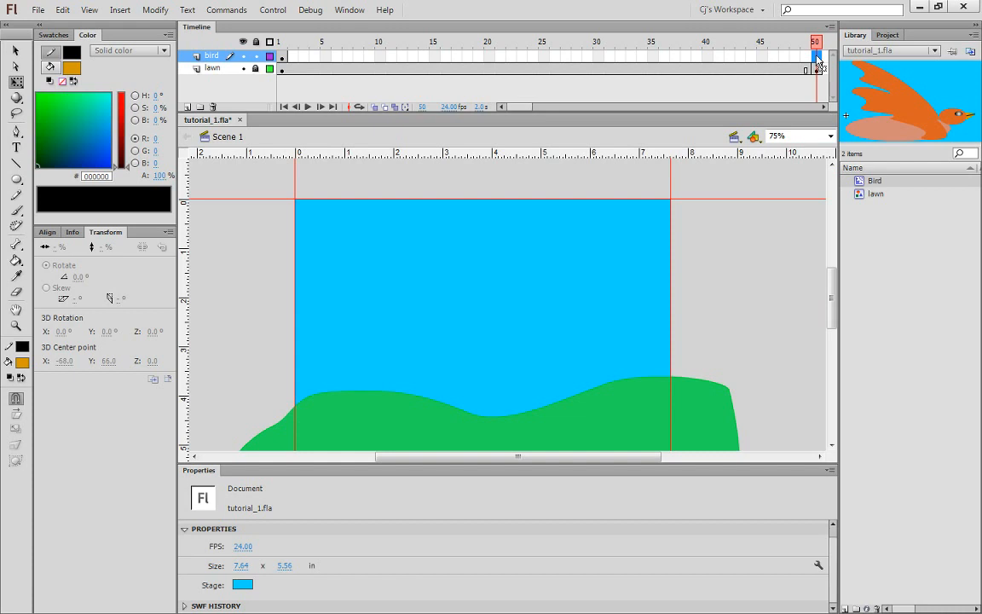
{"action": "key", "text": "F6"}
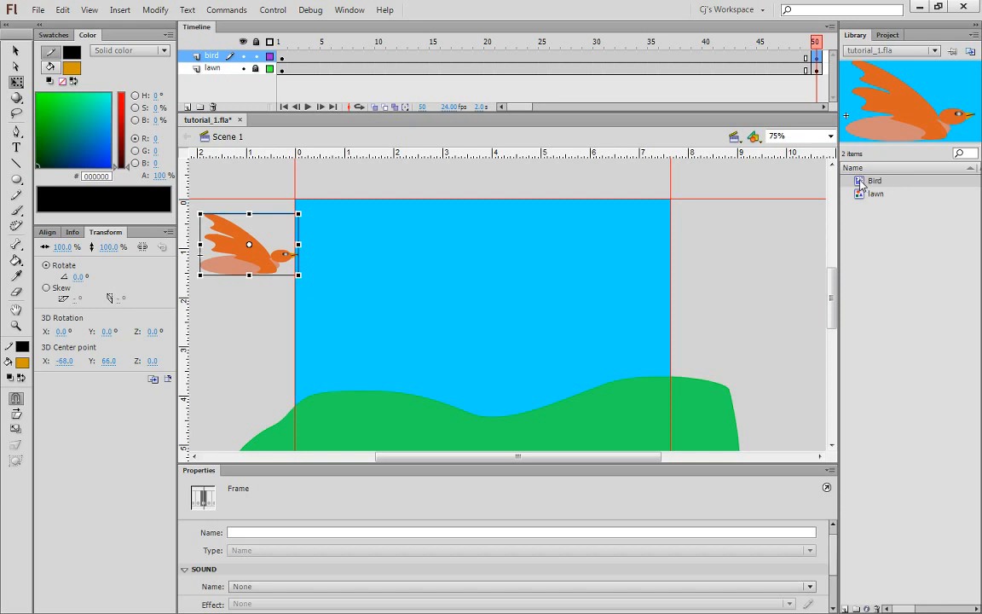
Step: Create a classic tween between the frame 1 and frame 50 keyframes of the bird layer
{"action": "right_click", "coordinate": [592, 58]}
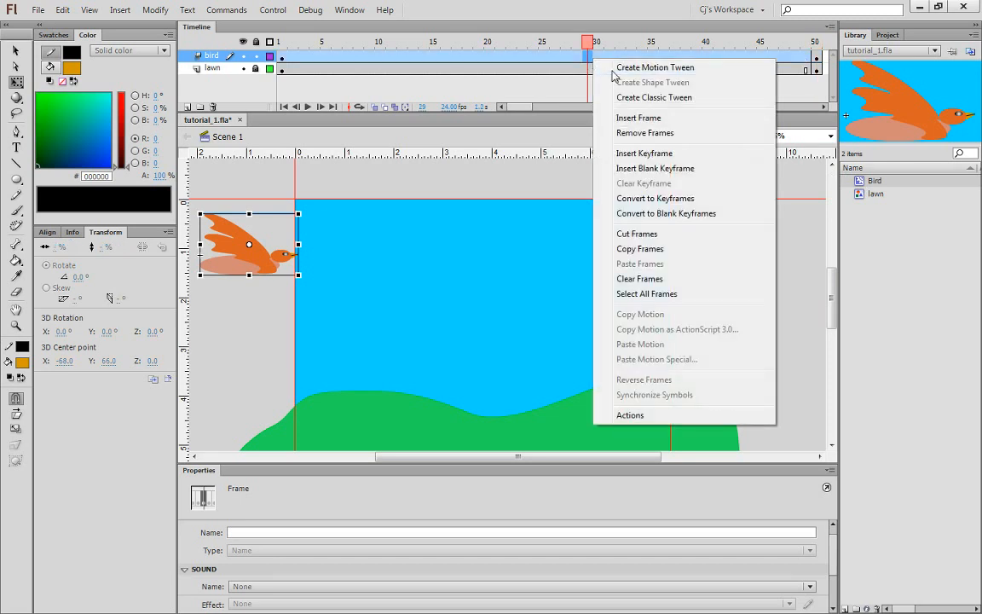
{"action": "left_click", "coordinate": [613, 71]}
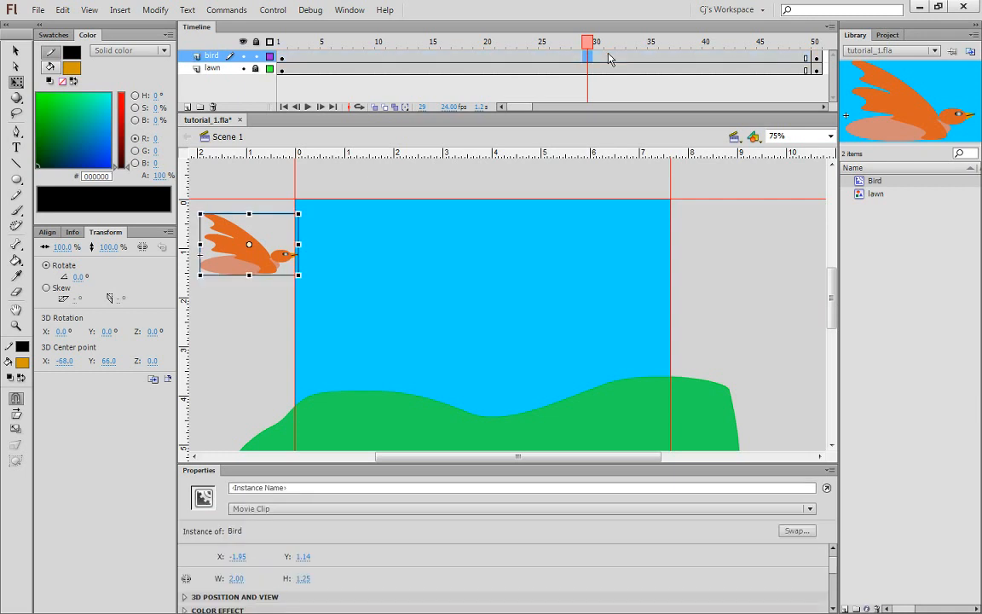
{"action": "right_click", "coordinate": [609, 56]}
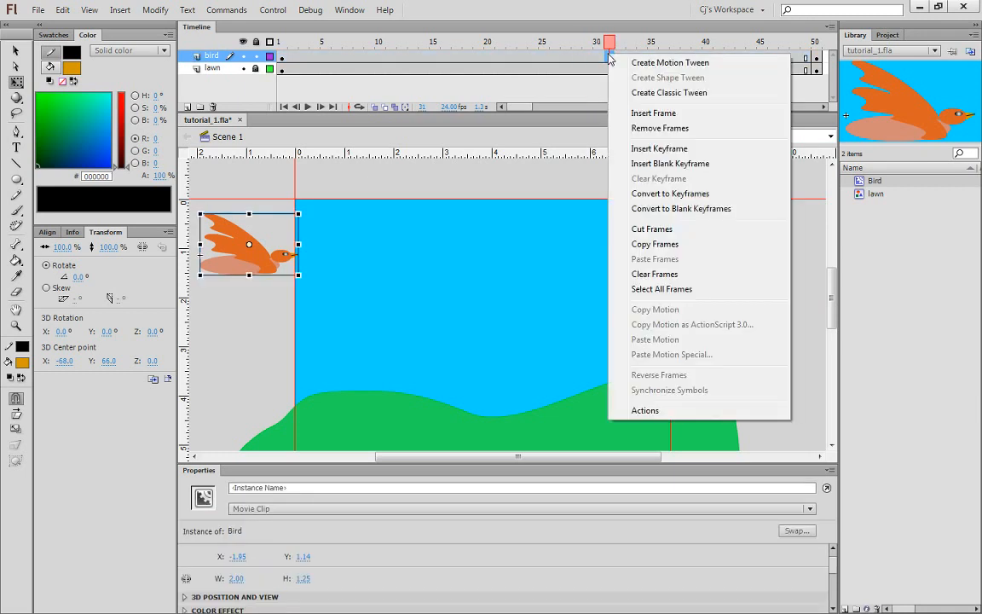
{"action": "left_click", "coordinate": [620, 93]}
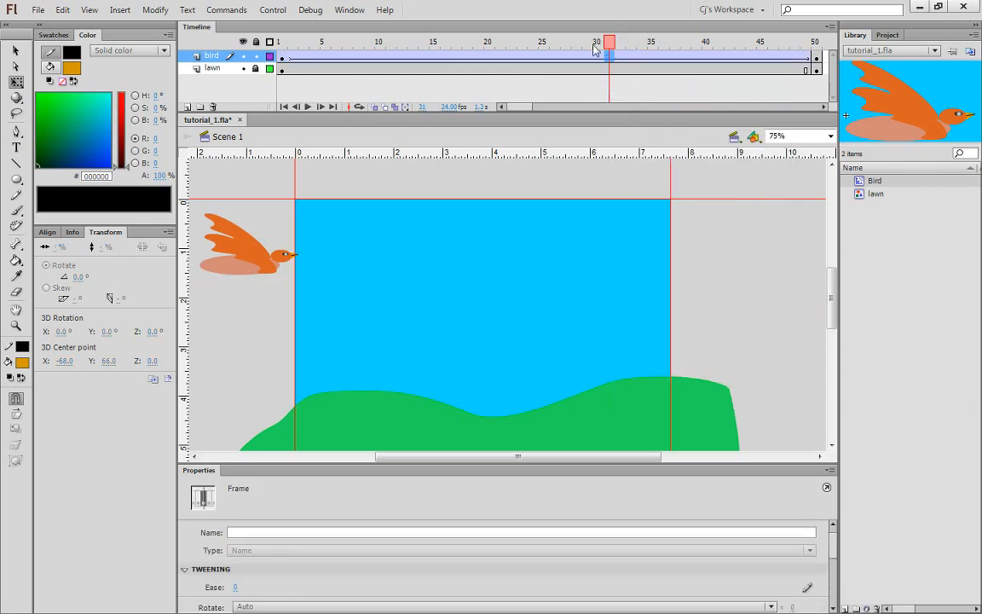
Step: Move the bird at frame 50 just beyond the stage's right edge, and return the playhead to frame 1
{"action": "left_click", "coordinate": [815, 56]}
{"action": "left_click_drag", "start_coordinate": [243, 267], "coordinate": [719, 256]}
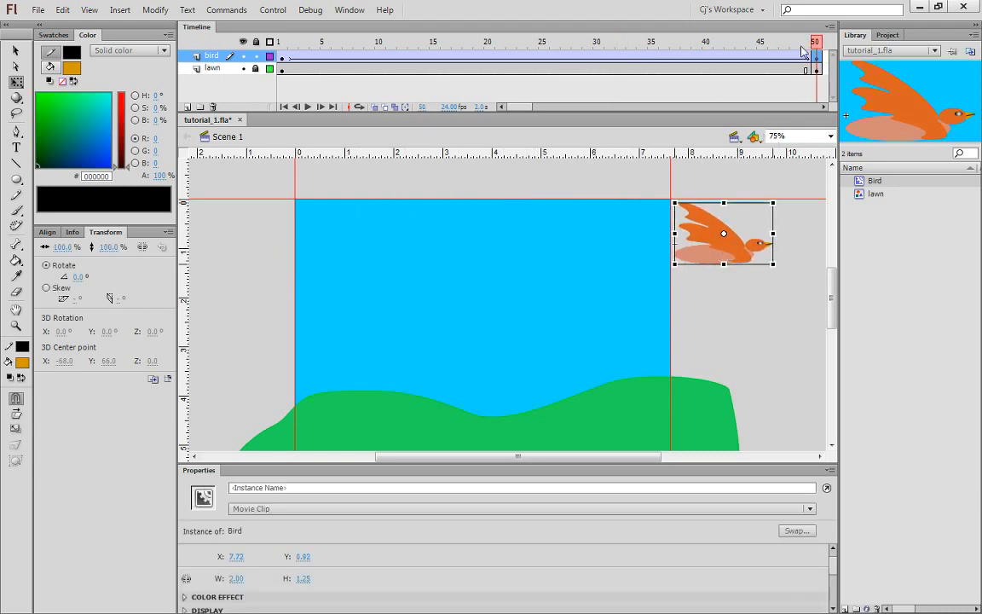
{"action": "left_click_drag", "start_coordinate": [738, 44], "coordinate": [57, 68]}
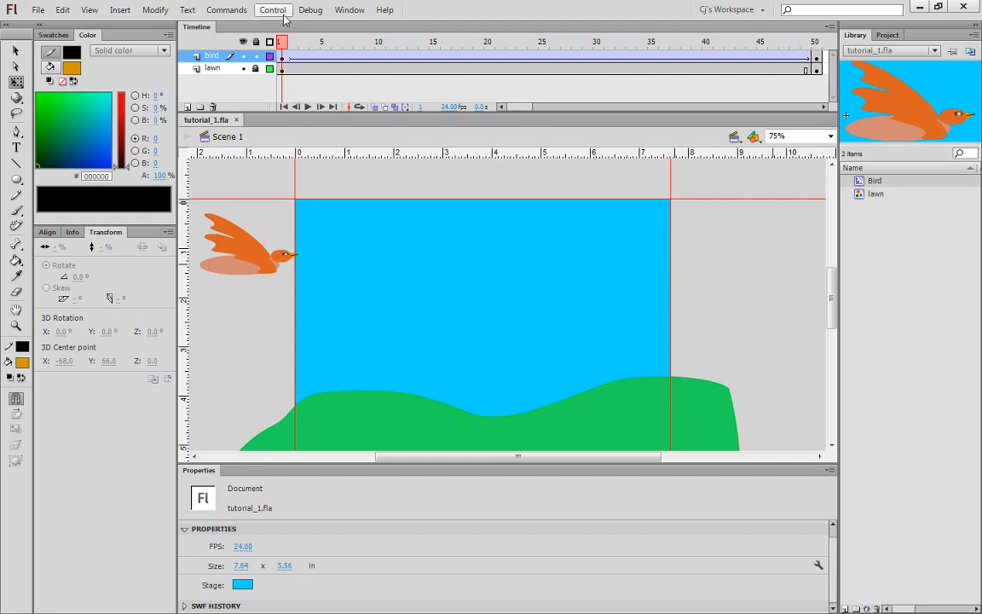
Step: Test the movie to watch the bird fly across the stage, and close the preview
{"action": "left_click", "coordinate": [227, 11]}
{"action": "mouse_move", "coordinate": [270, 17]}
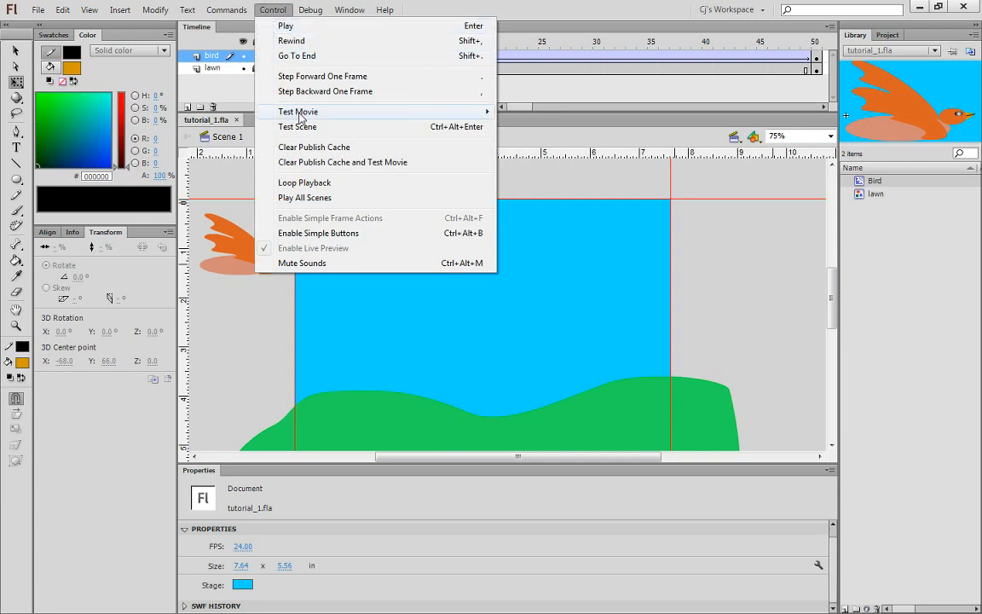
{"action": "mouse_move", "coordinate": [299, 118]}
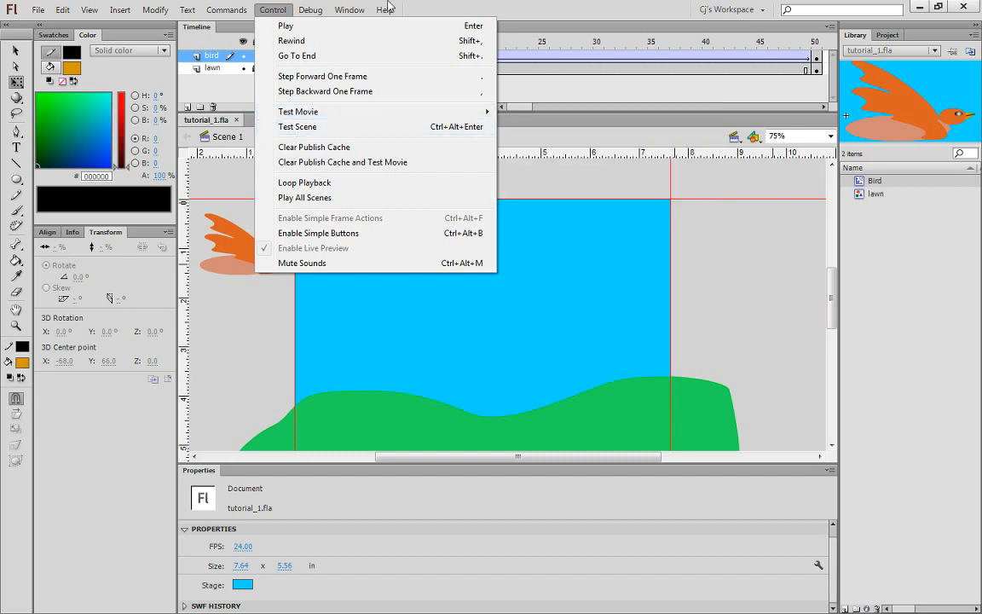
{"action": "left_click", "coordinate": [417, 7]}
{"action": "key", "text": "ctrl+Return"}
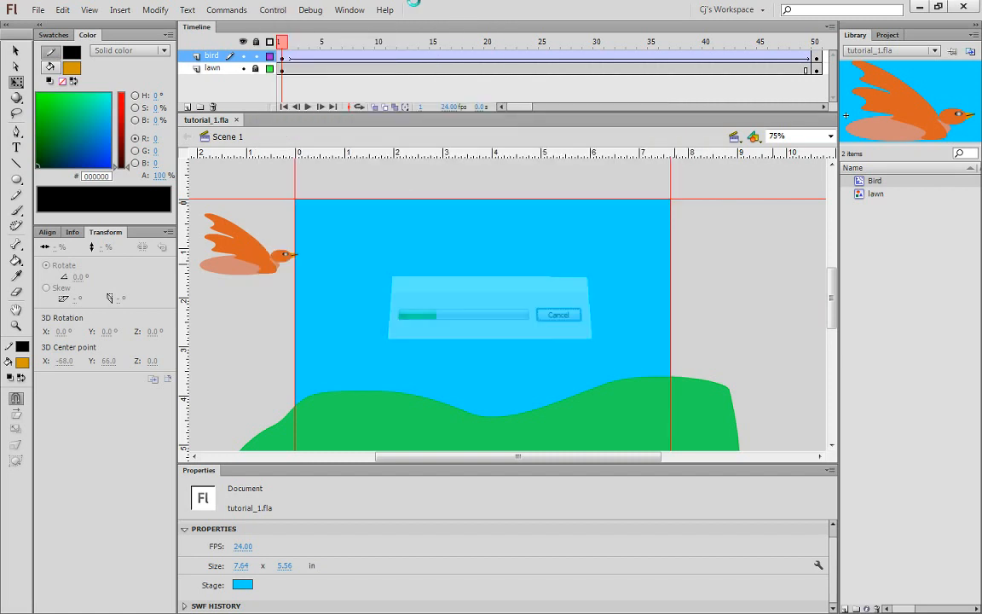
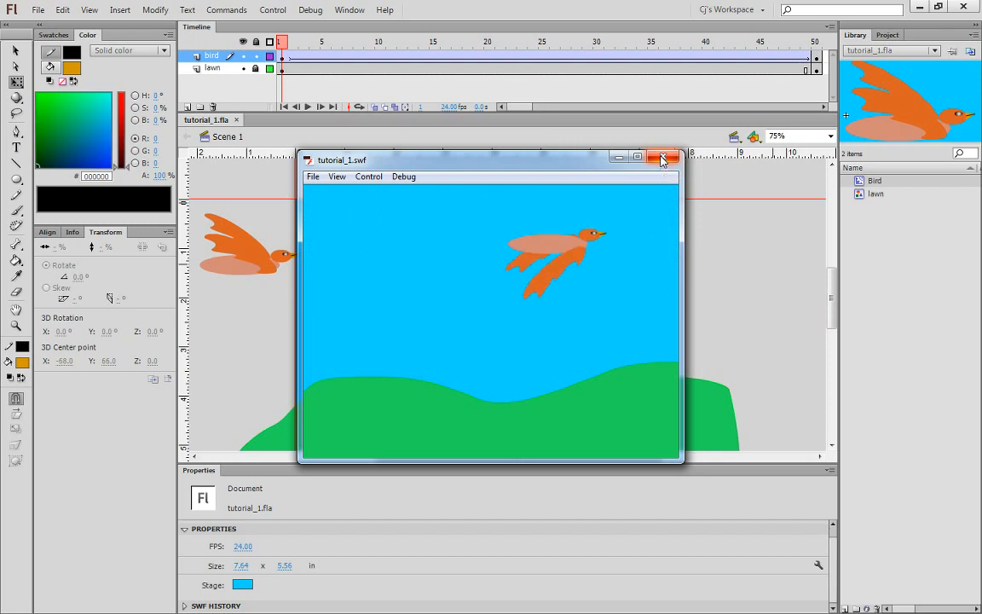
{"action": "left_click", "coordinate": [663, 159]}
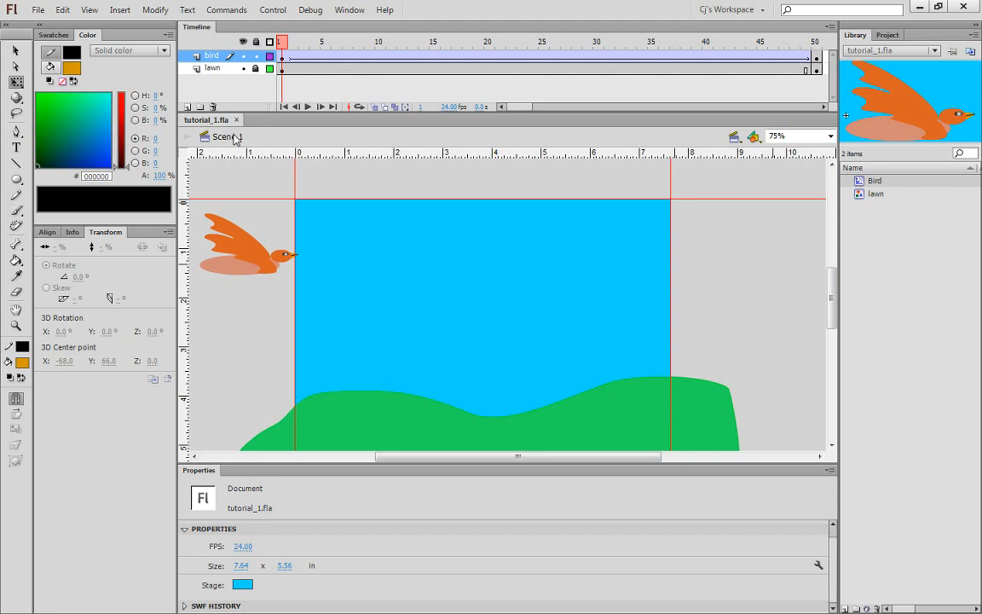
Step: Add a layer above the bird layer and name it tree
{"action": "left_click", "coordinate": [188, 106]}
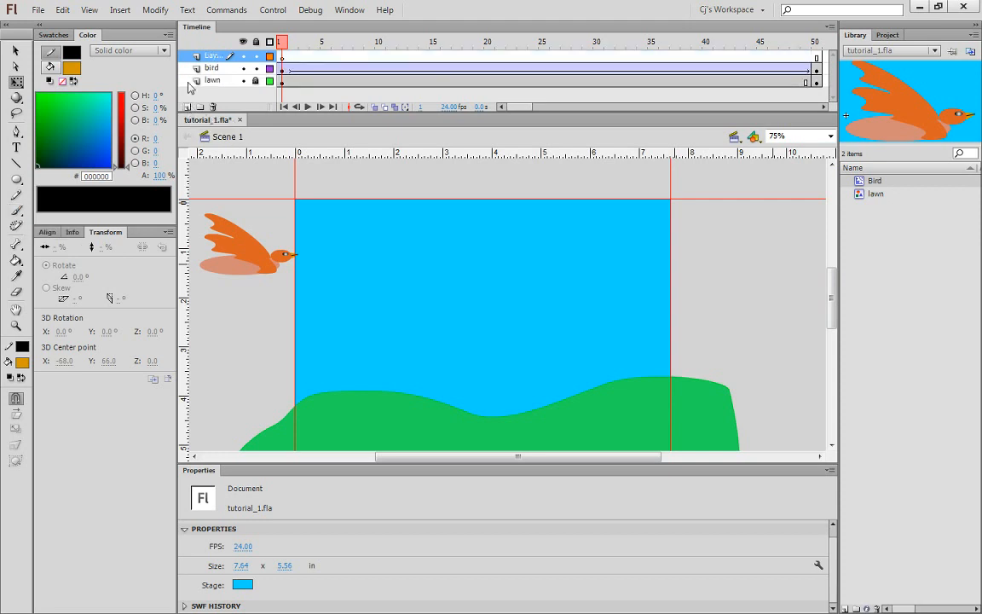
{"action": "left_click", "coordinate": [219, 57]}
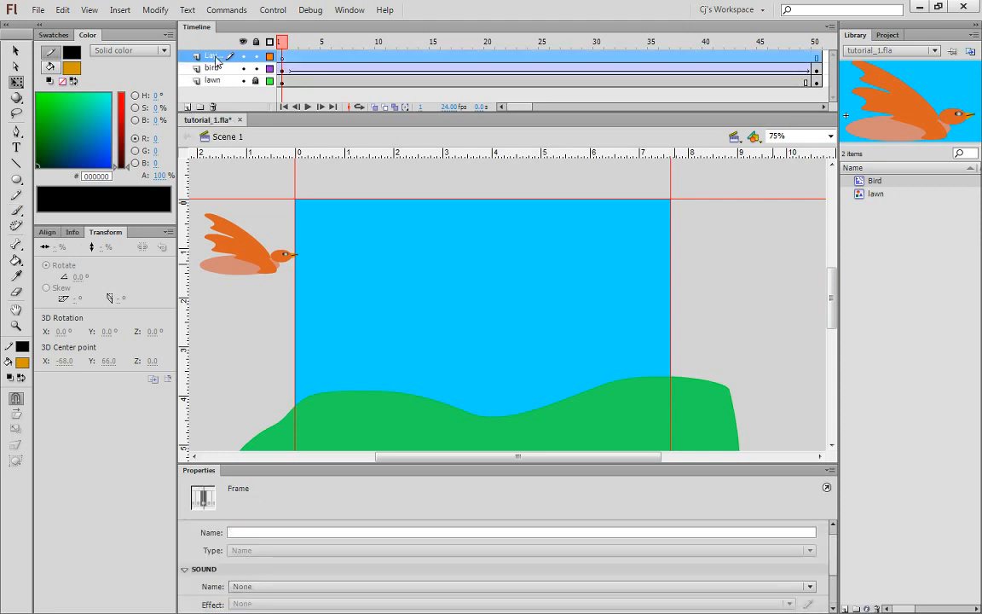
{"action": "double_click", "coordinate": [215, 57]}
{"action": "type", "text": "tree"}
{"action": "key", "text": "Return"}
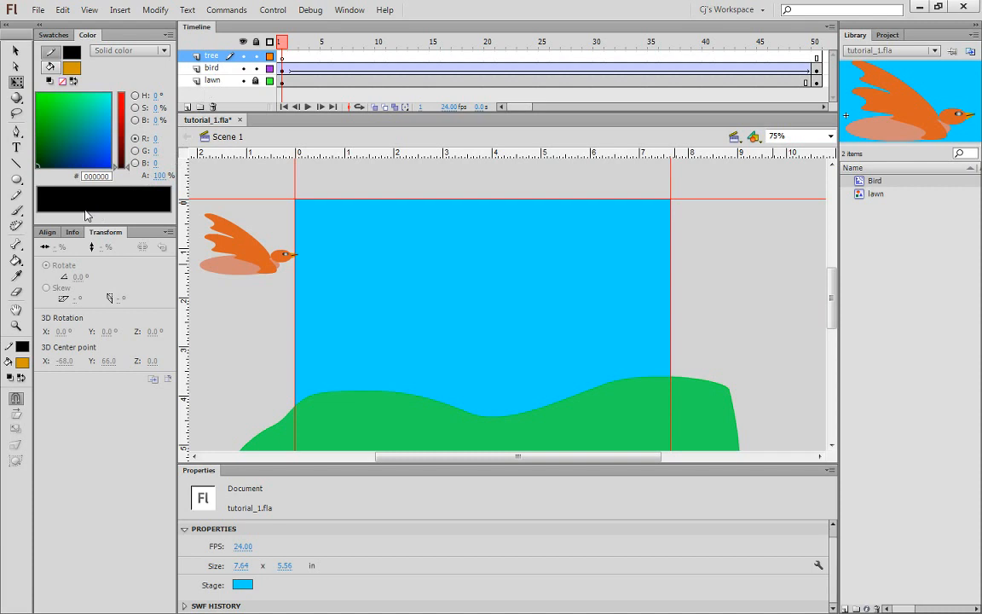
Step: Activate the Brush tool and set the stroke colour to 996666
{"action": "left_click", "coordinate": [20, 215]}
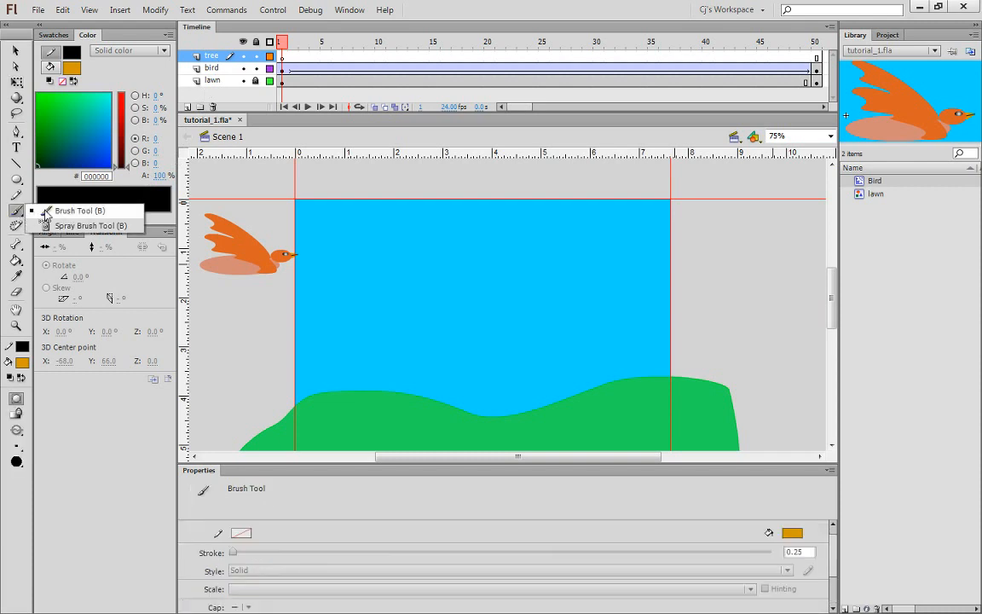
{"action": "left_click", "coordinate": [44, 210]}
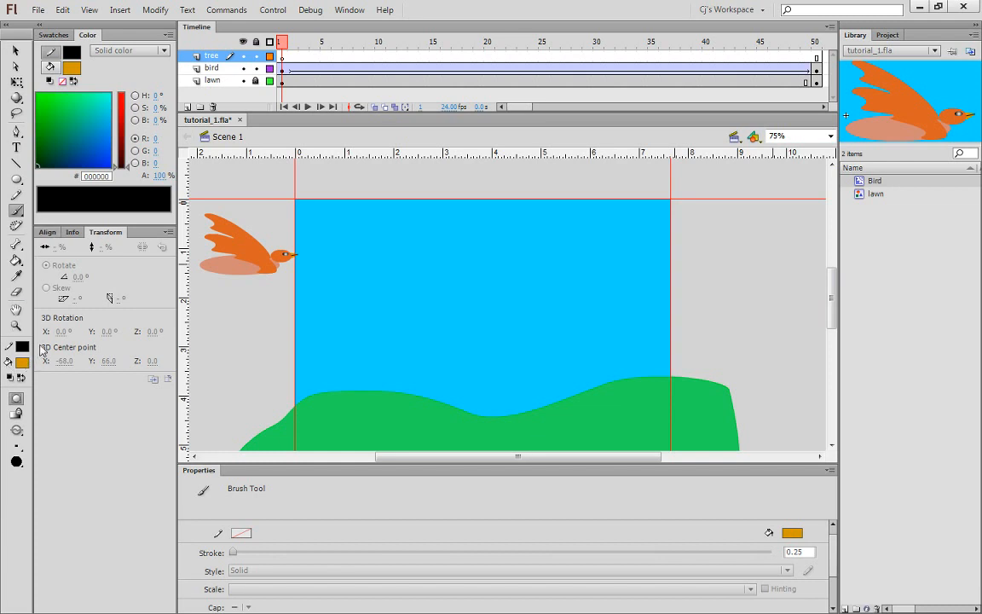
{"action": "left_click", "coordinate": [23, 347]}
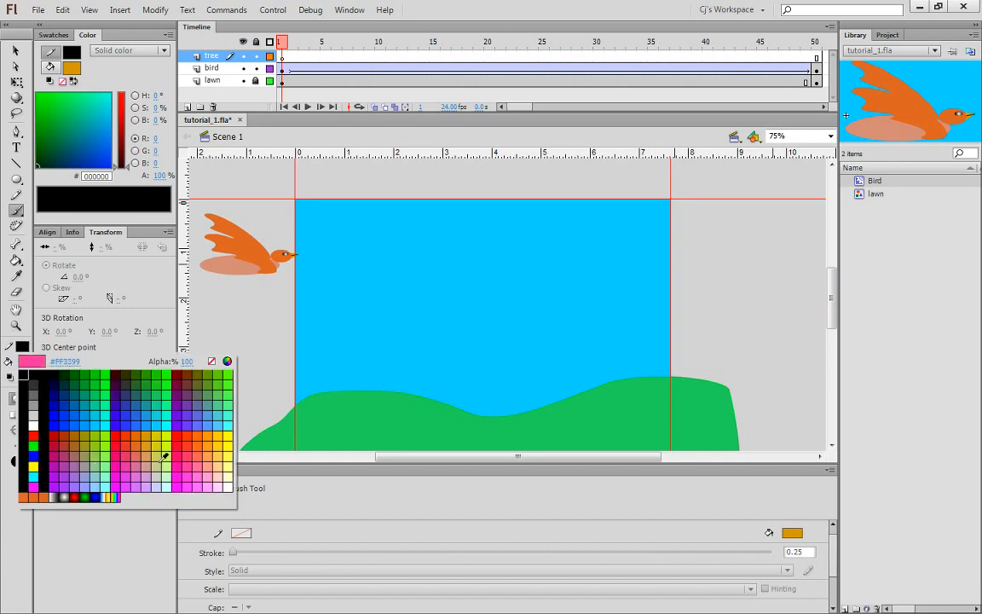
{"action": "left_click", "coordinate": [79, 456]}
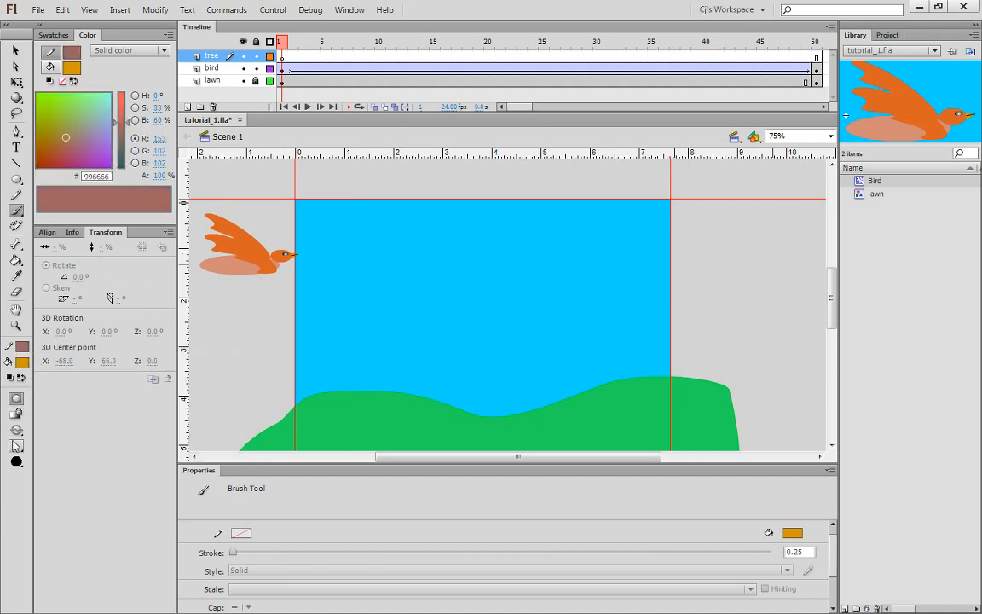
Step: Set the brush to the fifth size and the narrow upright oval shape
{"action": "left_click", "coordinate": [17, 446]}
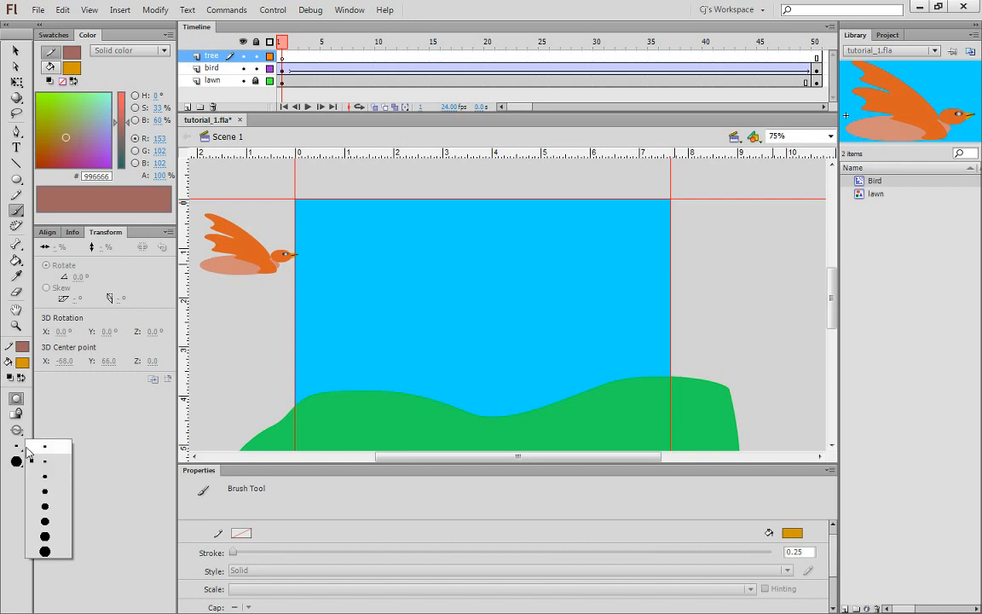
{"action": "left_click", "coordinate": [54, 493]}
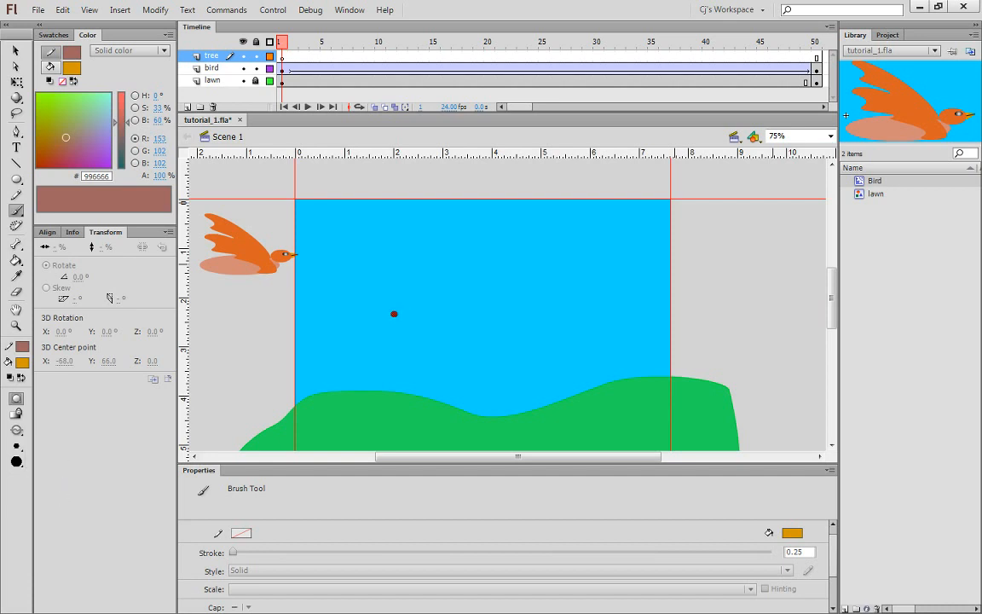
{"action": "left_click", "coordinate": [16, 446]}
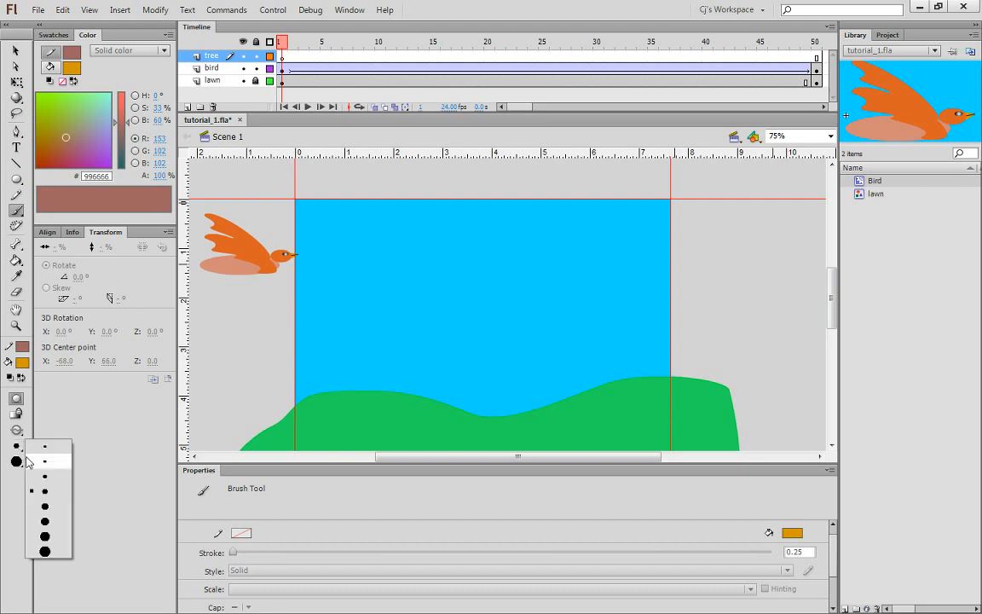
{"action": "left_click", "coordinate": [47, 511]}
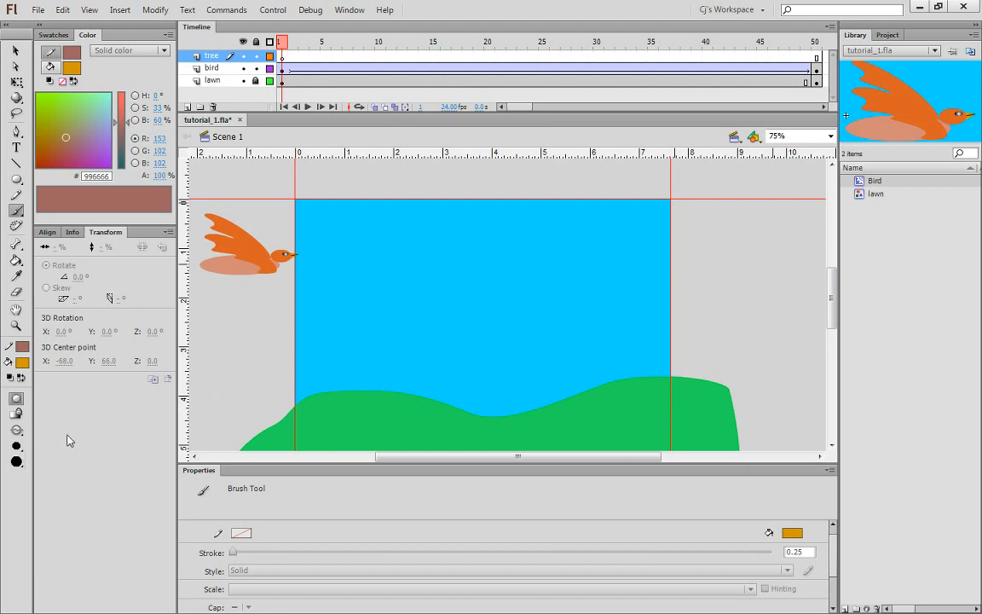
{"action": "left_click", "coordinate": [17, 461]}
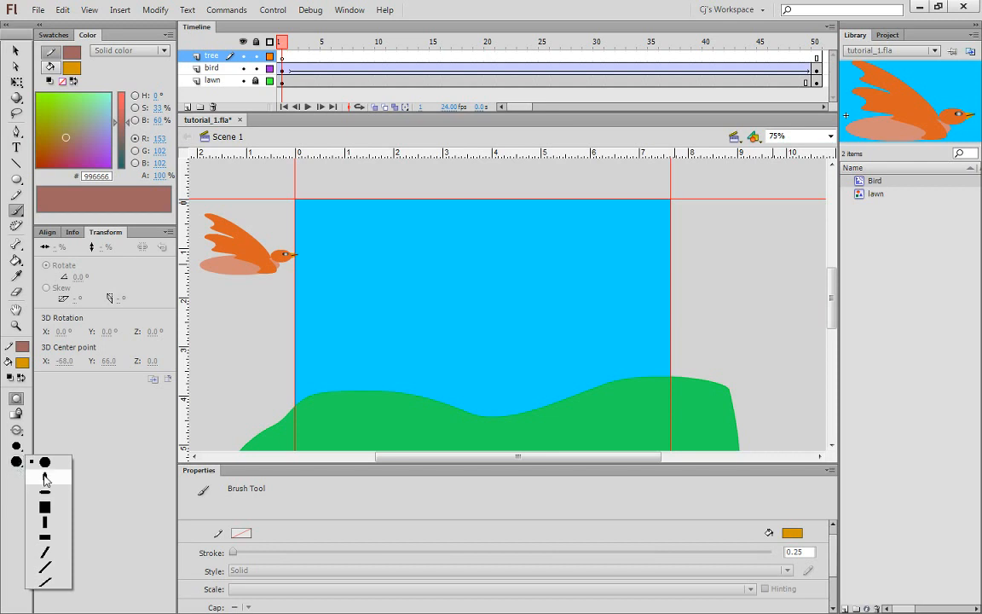
{"action": "left_click", "coordinate": [45, 478]}
Step: Paint two curved orange trunk outlines rising from the lawn's left hill, and recolour the right one olive brown
{"action": "left_click_drag", "start_coordinate": [336, 390], "coordinate": [357, 363]}
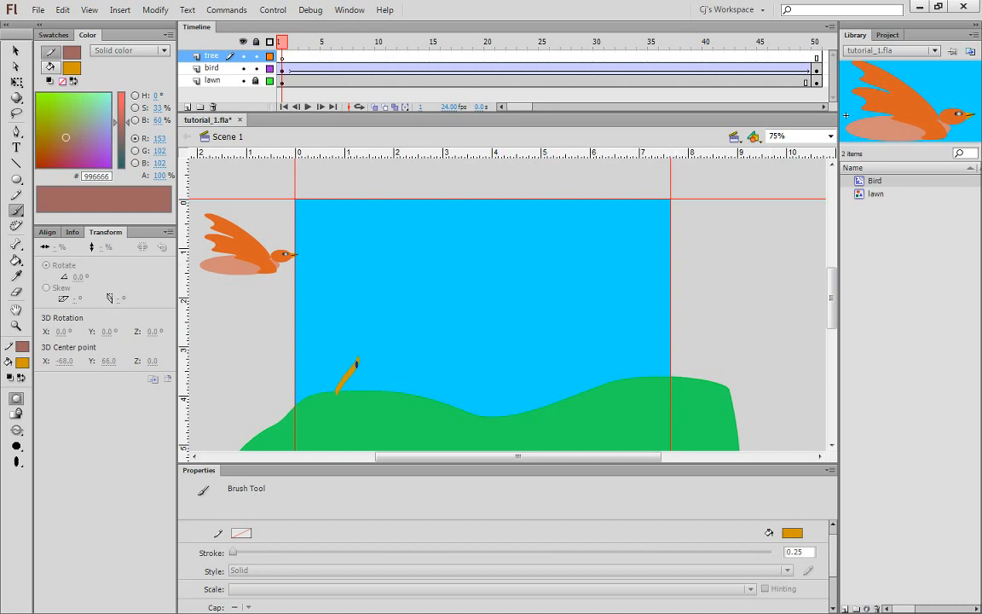
{"action": "mouse_move", "coordinate": [369, 295]}
{"action": "left_mouse_down"}
{"action": "mouse_move", "coordinate": [374, 361]}
{"action": "mouse_move", "coordinate": [442, 416]}
{"action": "left_mouse_up"}
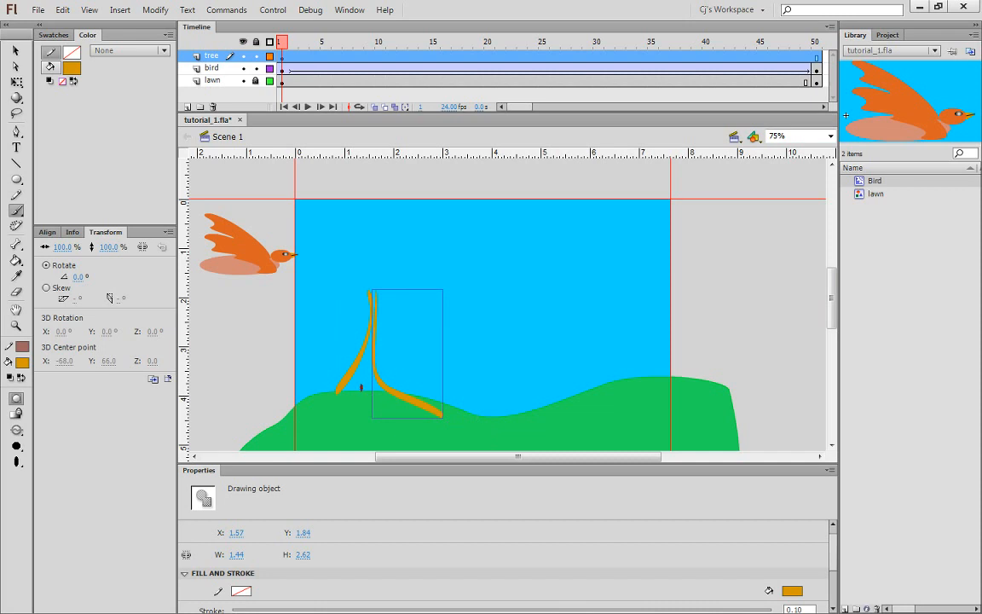
{"action": "left_click", "coordinate": [25, 362]}
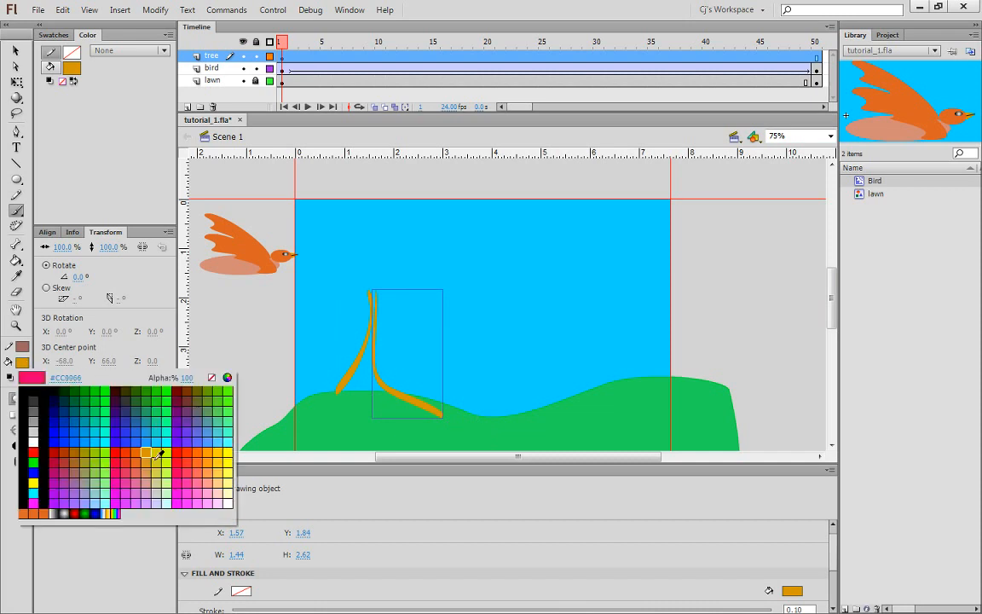
{"action": "left_click", "coordinate": [94, 458]}
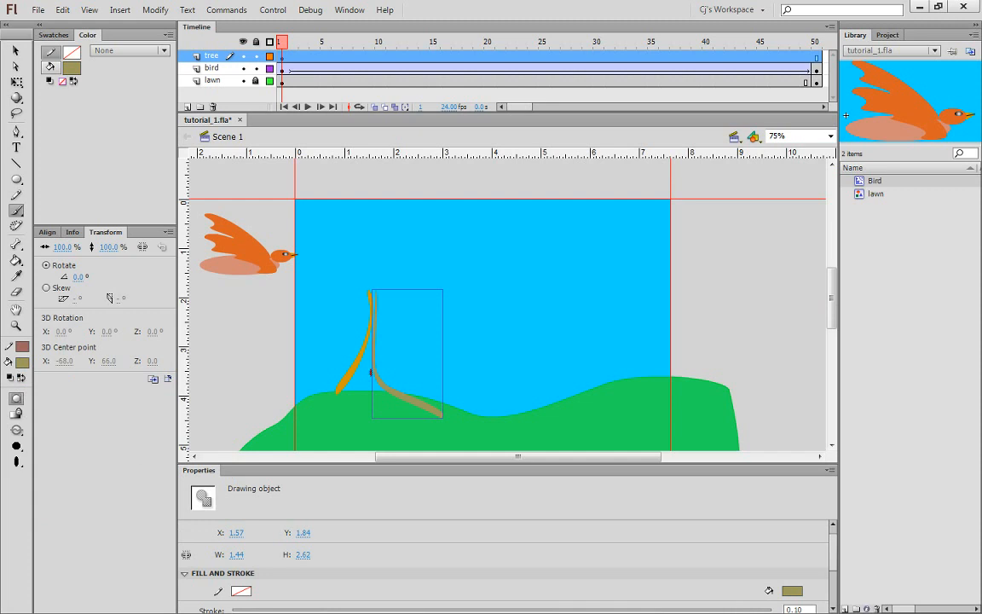
Step: Paint olive-brown strokes along the inside and left side of the trunk, and undo the last one
{"action": "left_click_drag", "start_coordinate": [371, 321], "coordinate": [373, 303]}
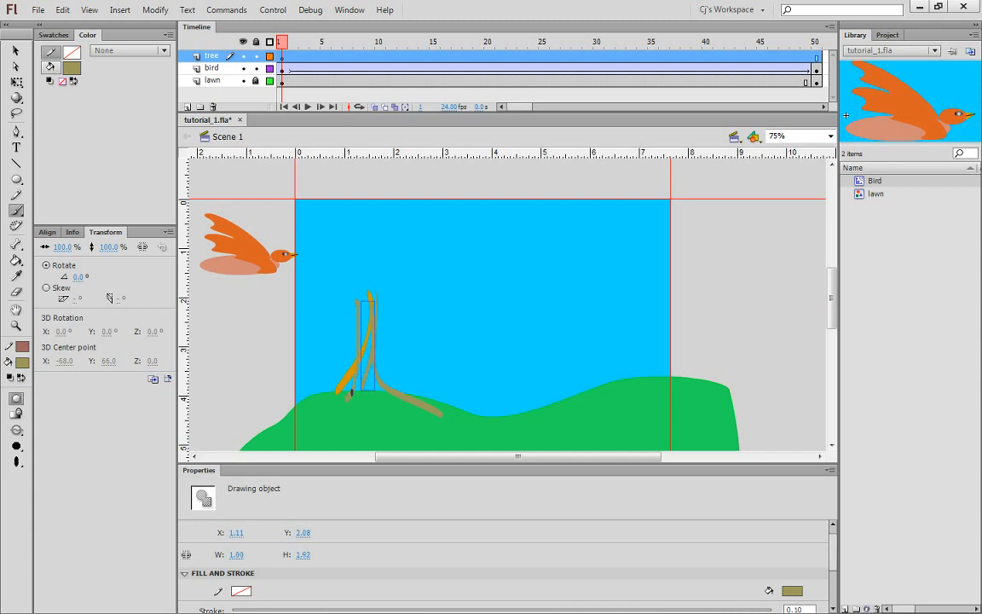
{"action": "left_click_drag", "start_coordinate": [351, 392], "coordinate": [358, 300]}
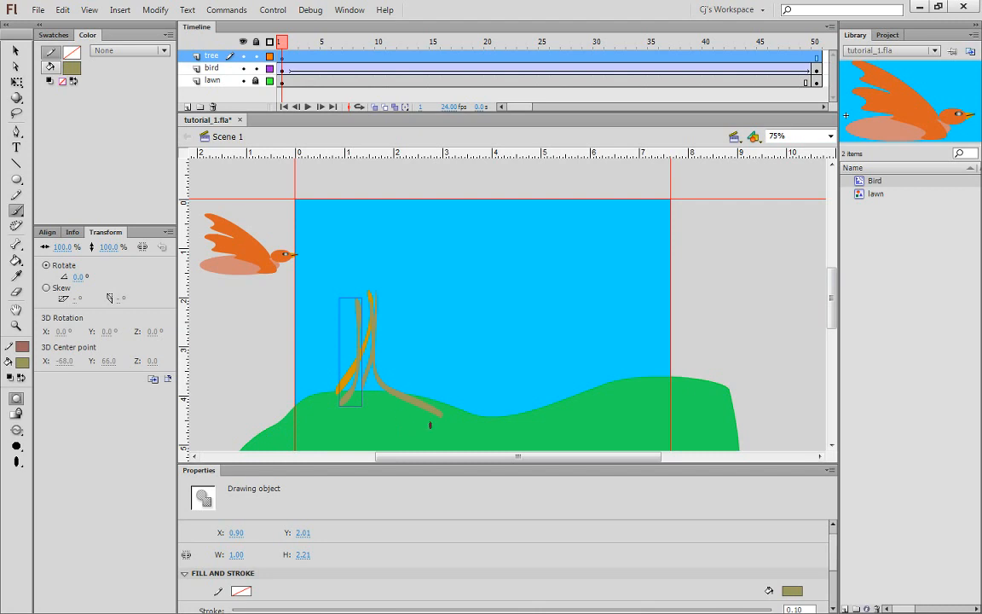
{"action": "key", "text": "ctrl+equal"}
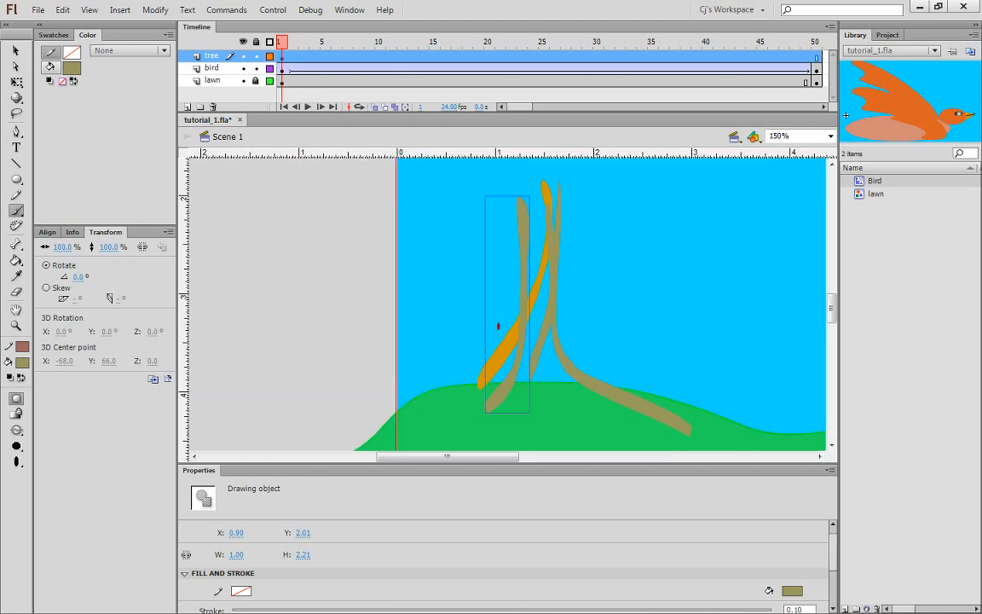
{"action": "key", "text": "ctrl+z"}
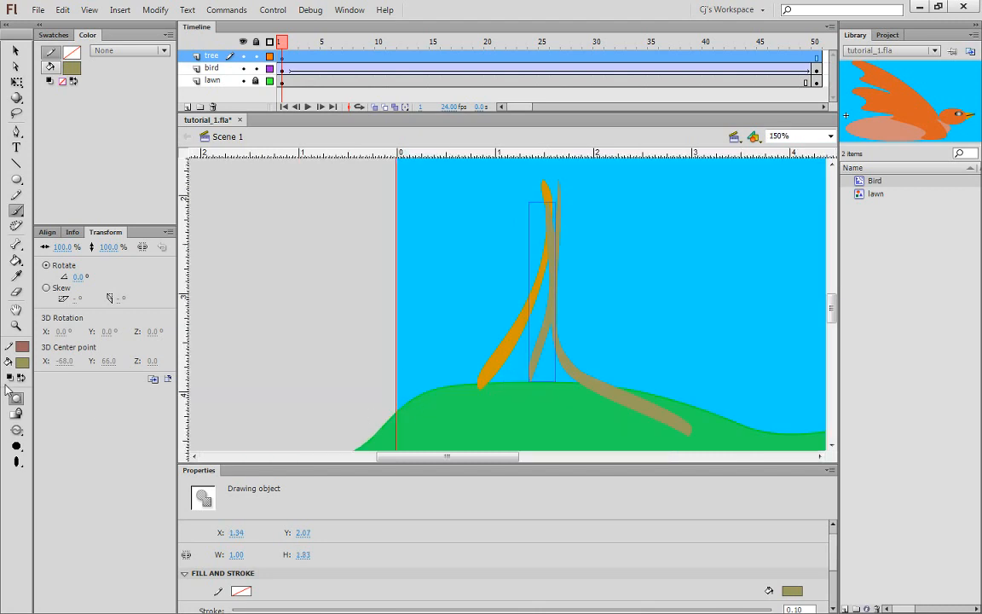
Step: Recolour the inner trunk stroke orange, paint a curved orange stroke from the trunk's right root upward, and undo the extra stroke
{"action": "left_click", "coordinate": [26, 359]}
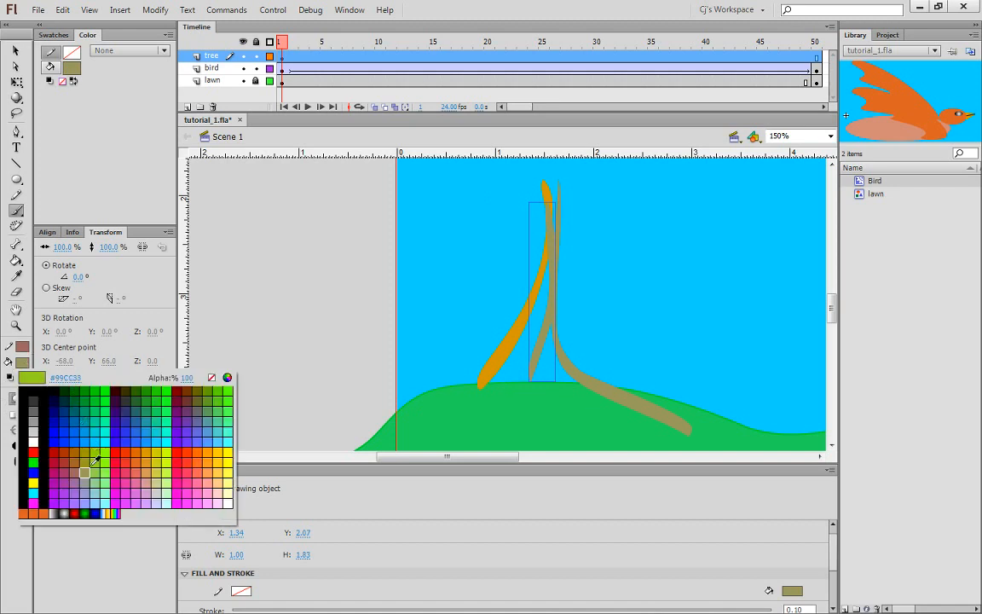
{"action": "left_click", "coordinate": [132, 464]}
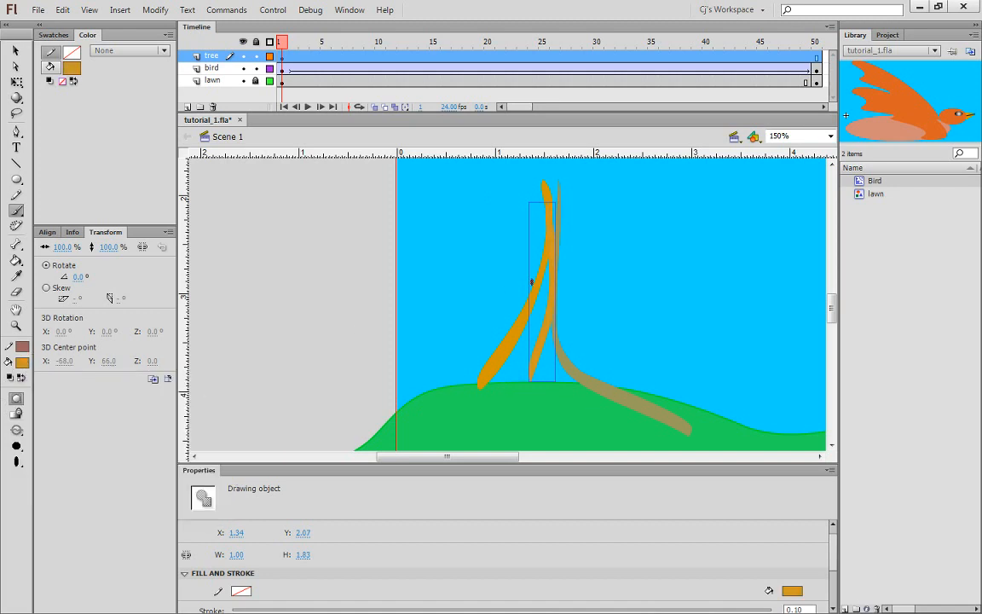
{"action": "left_click_drag", "start_coordinate": [585, 376], "coordinate": [538, 338]}
{"action": "left_click_drag", "start_coordinate": [512, 220], "coordinate": [511, 216]}
{"action": "key", "text": "ctrl+z"}
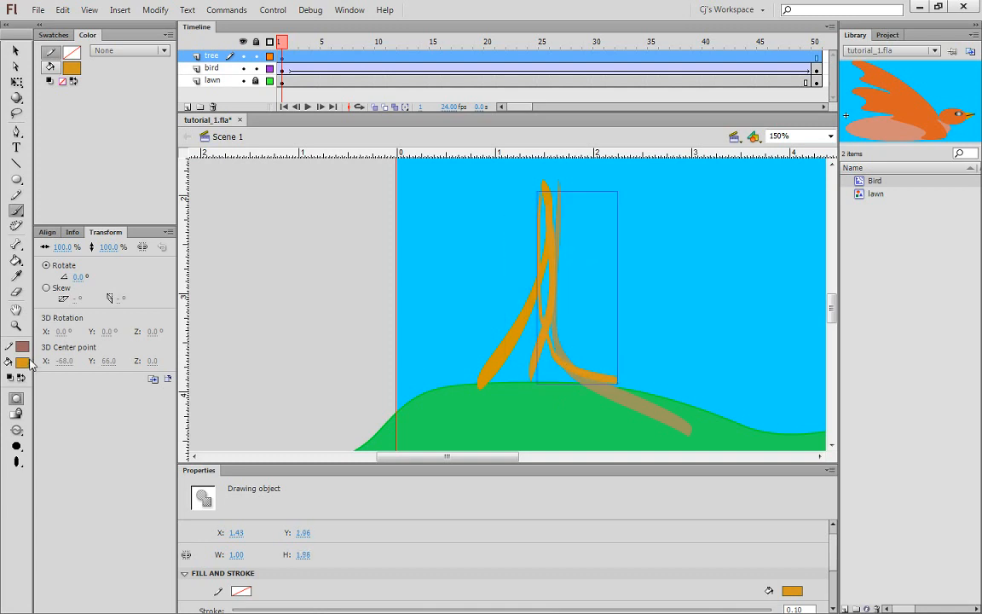
Step: Recolour the right inner trunk stroke light orange #FF9966, and paint a matching curved stroke down the trunk to a left root
{"action": "left_click", "coordinate": [22, 361]}
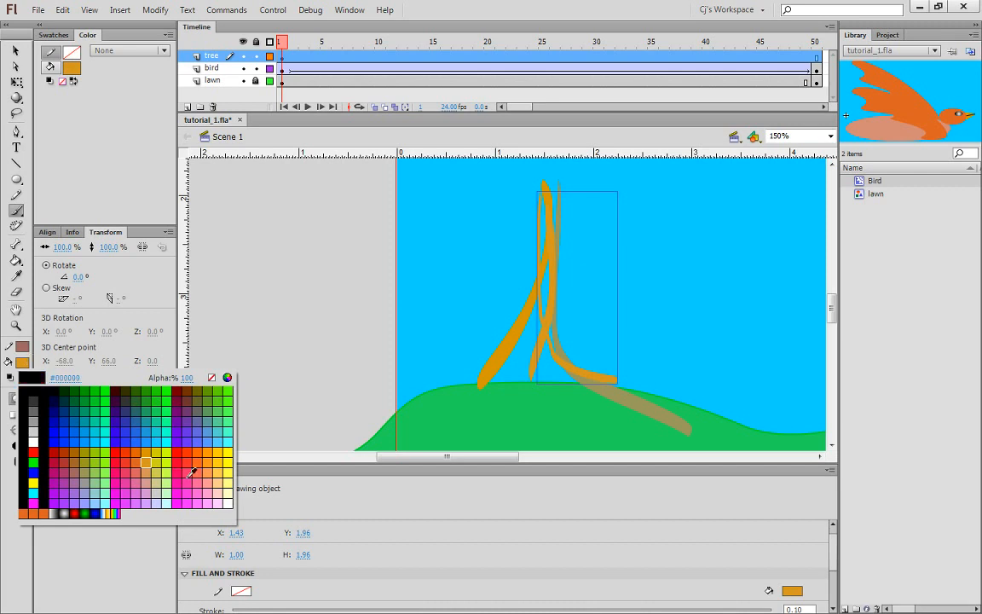
{"action": "left_click", "coordinate": [208, 470]}
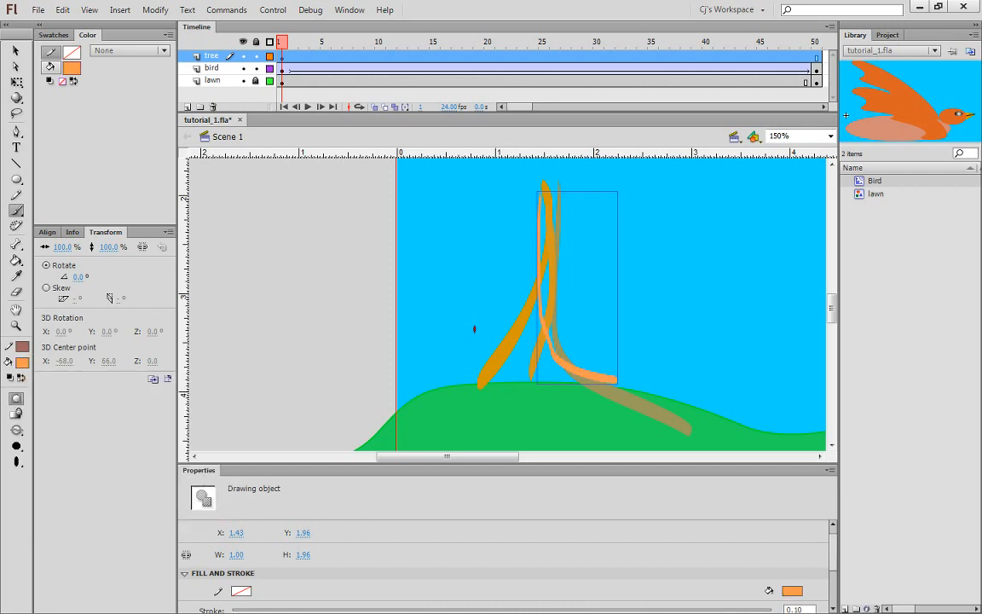
{"action": "mouse_move", "coordinate": [551, 201]}
{"action": "left_mouse_down"}
{"action": "mouse_move", "coordinate": [526, 329]}
{"action": "mouse_move", "coordinate": [497, 363]}
{"action": "mouse_move", "coordinate": [465, 368]}
{"action": "left_mouse_up"}
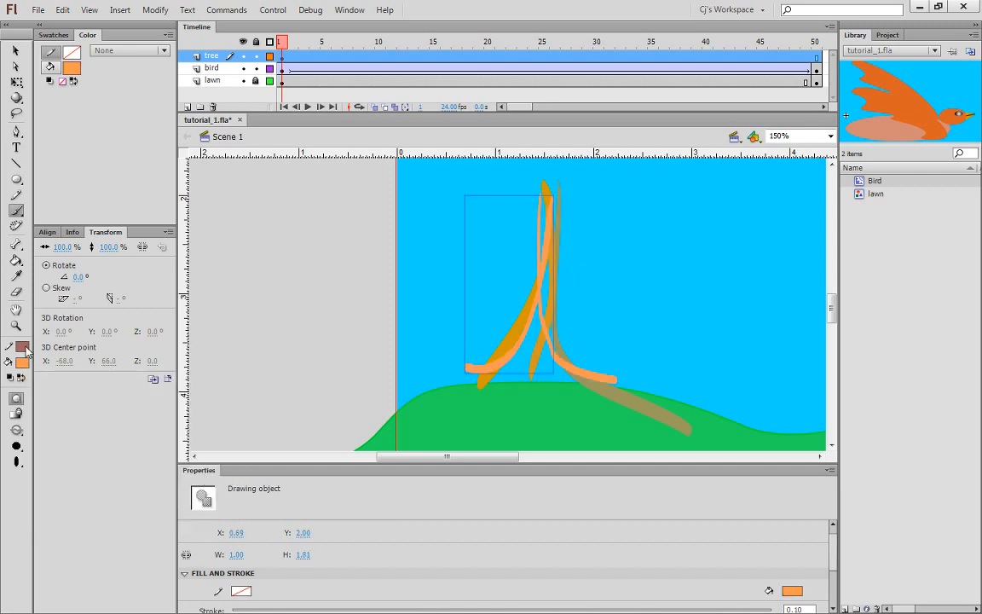
Step: Try a teal fill on the left root stroke and a second teal root stroke, and undo both changes
{"action": "left_click", "coordinate": [23, 362]}
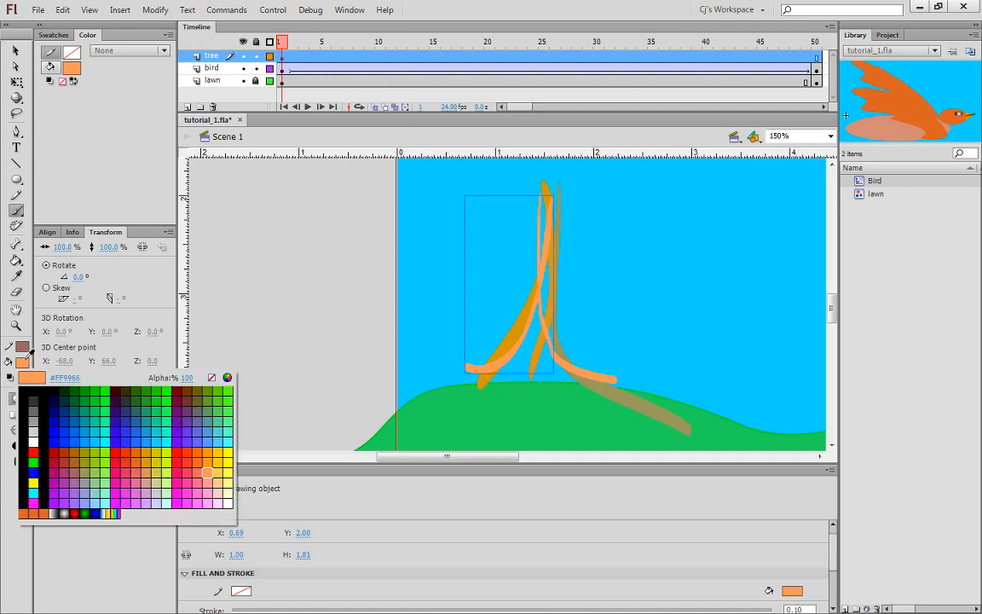
{"action": "left_click", "coordinate": [156, 434]}
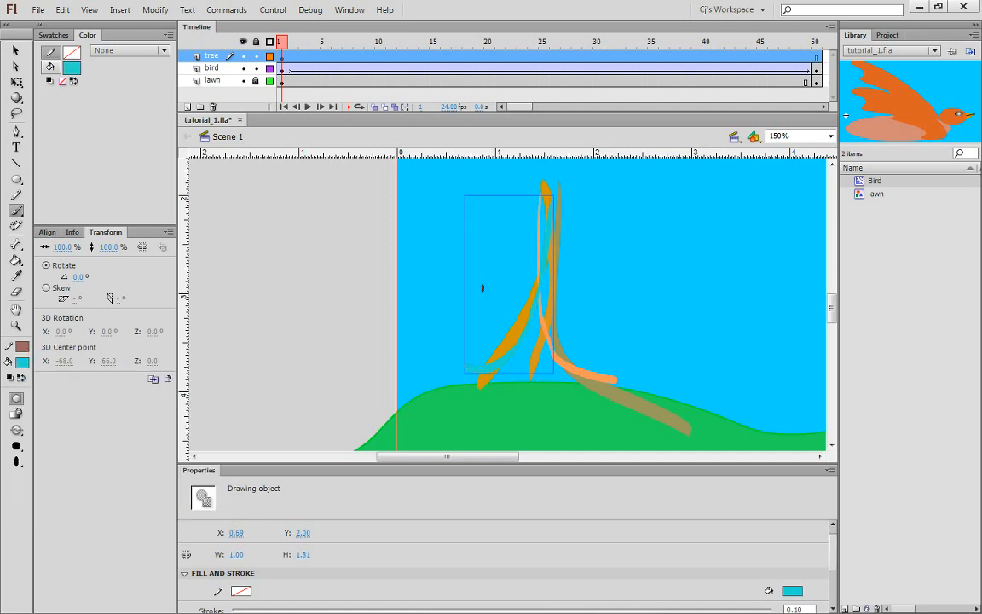
{"action": "left_click_drag", "start_coordinate": [498, 376], "coordinate": [429, 388]}
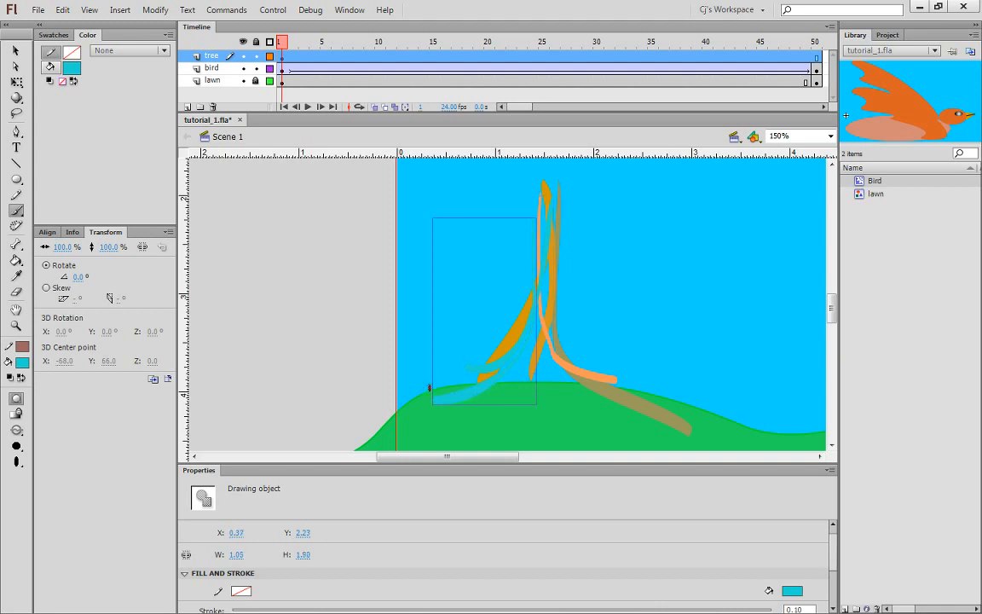
{"action": "key", "text": "ctrl+z"}
{"action": "key", "text": "ctrl+z"}
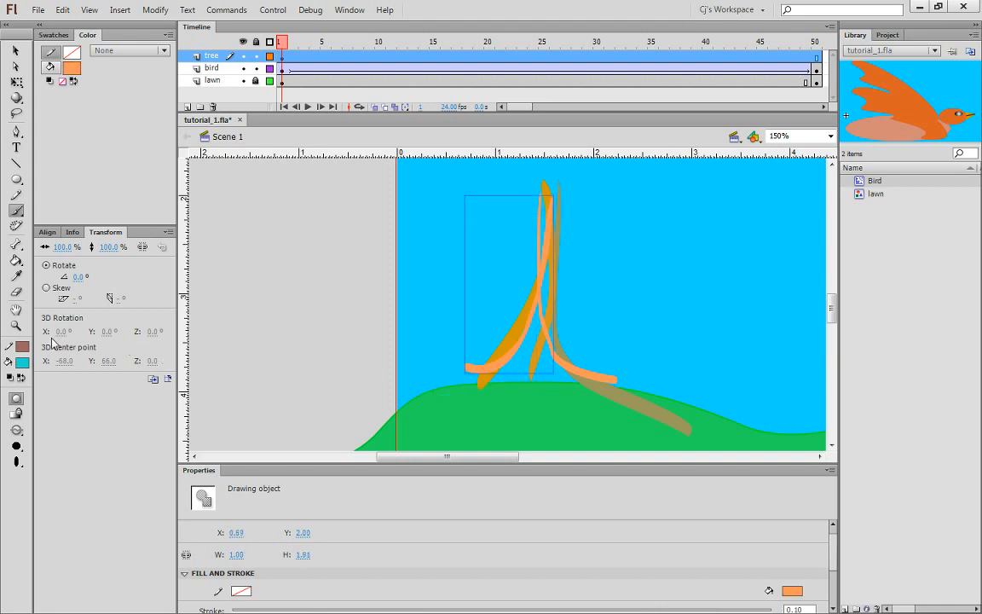
Step: Recolour the left root stroke #CC6666, and paint a matching curved stroke down the trunk to a middle root
{"action": "left_click", "coordinate": [22, 361]}
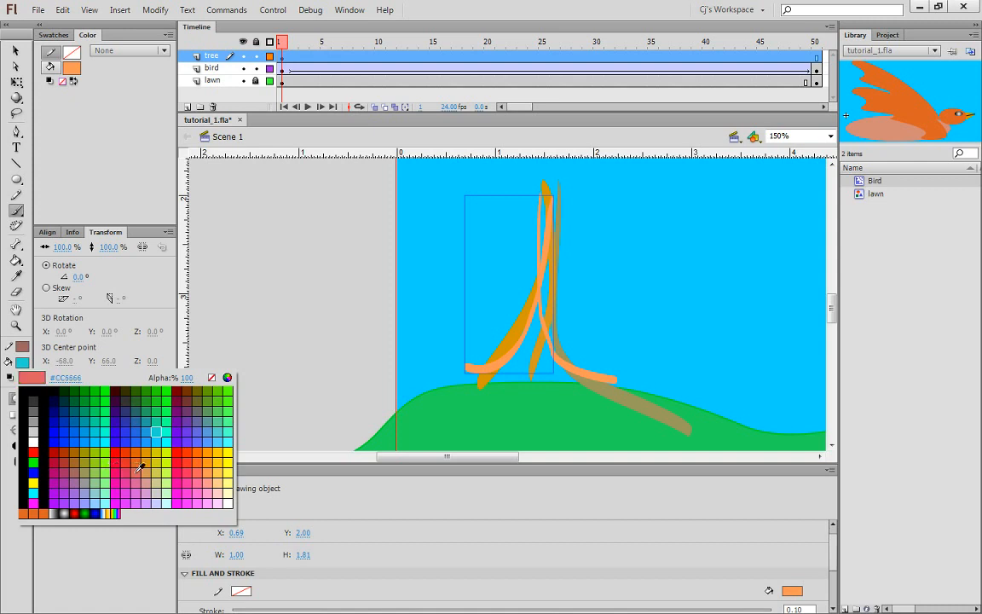
{"action": "left_click", "coordinate": [124, 422]}
{"action": "mouse_move", "coordinate": [554, 202]}
{"action": "left_mouse_down"}
{"action": "mouse_move", "coordinate": [526, 332]}
{"action": "mouse_move", "coordinate": [580, 395]}
{"action": "left_mouse_up"}
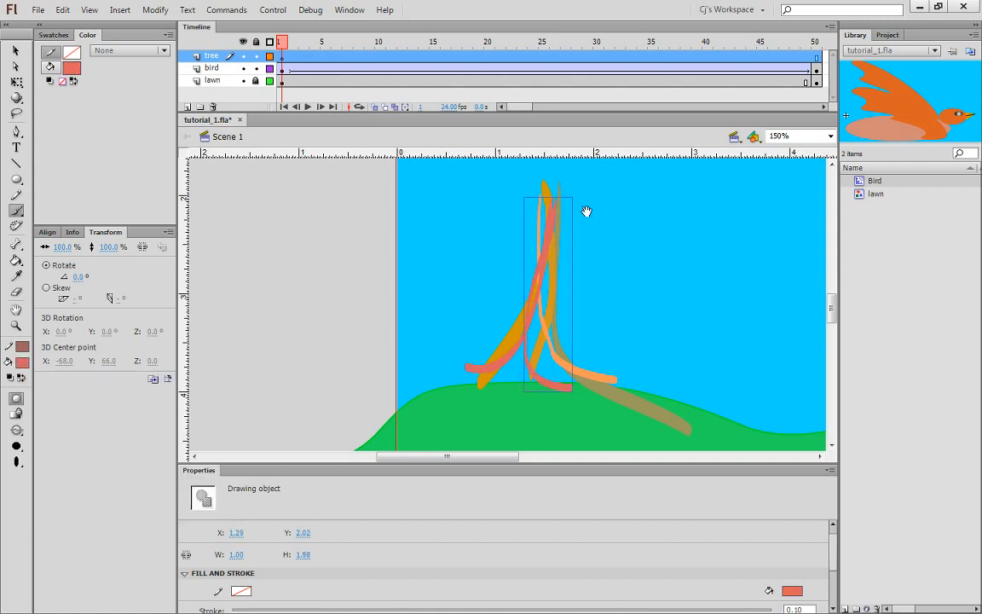
Step: Draw a flat horizontal oval about 2.2 in wide on top of the trunk, and shift it slightly left to centre it
{"action": "left_click_drag", "start_coordinate": [586, 213], "coordinate": [581, 318]}
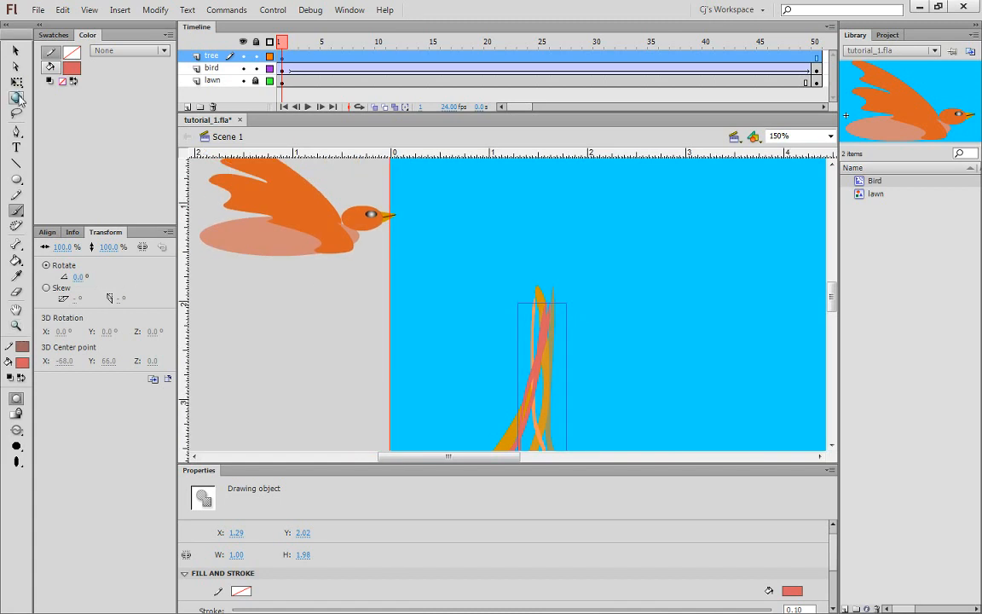
{"action": "left_click", "coordinate": [16, 181]}
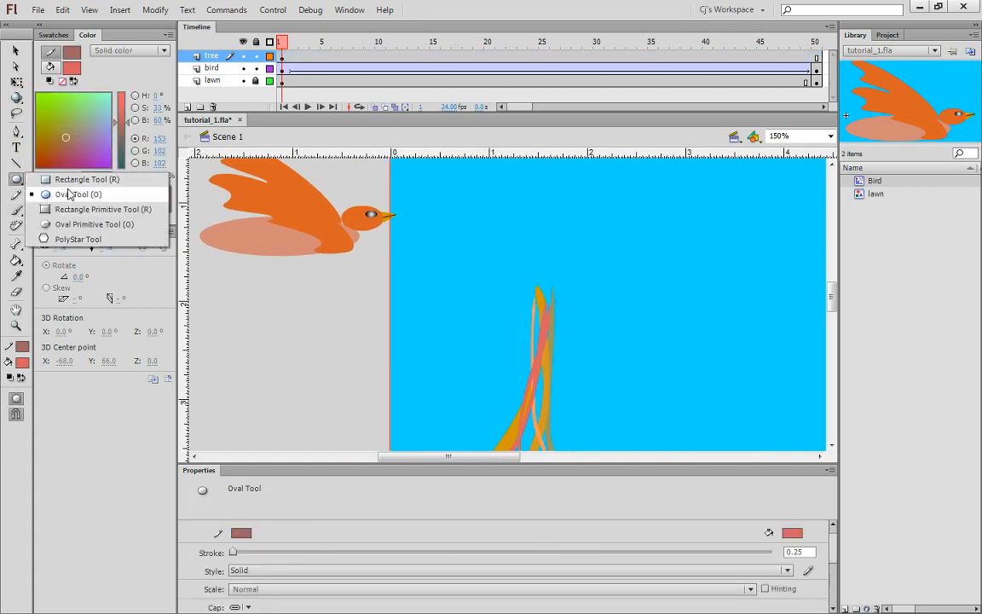
{"action": "left_click", "coordinate": [71, 194]}
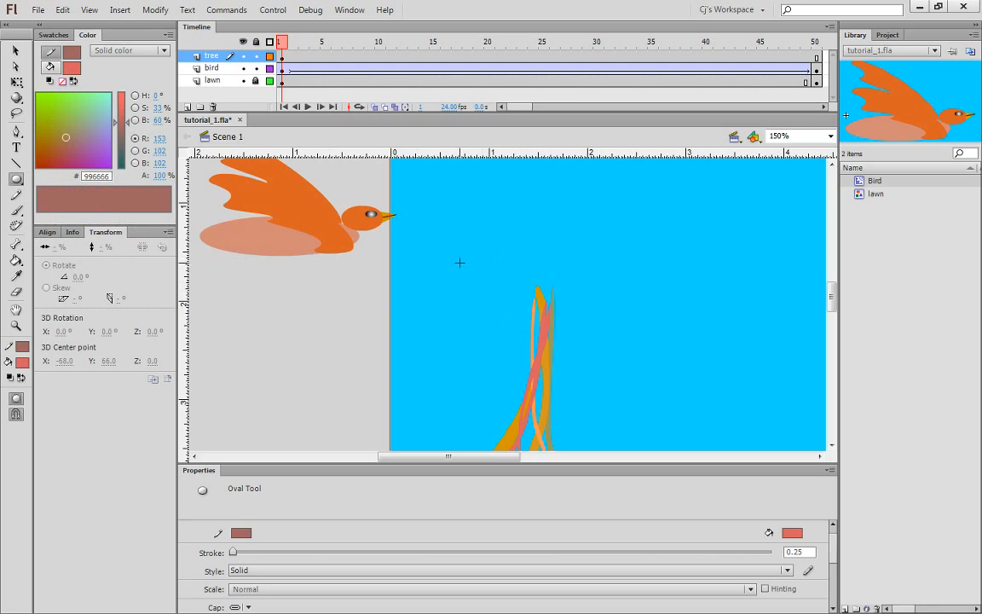
{"action": "mouse_move", "coordinate": [460, 262]}
{"action": "left_mouse_down"}
{"action": "mouse_move", "coordinate": [573, 291]}
{"action": "mouse_move", "coordinate": [676, 301]}
{"action": "left_mouse_up"}
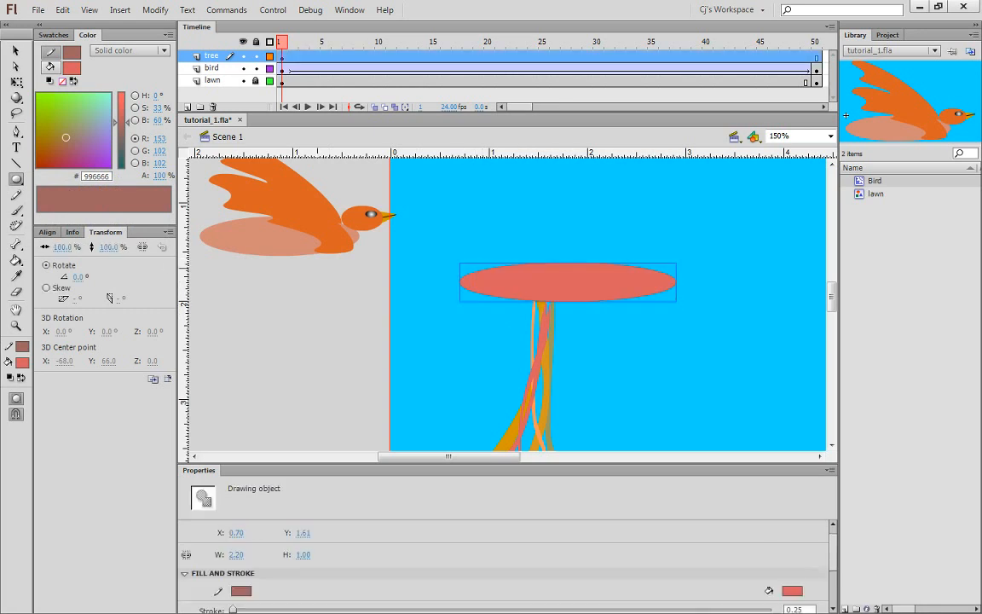
{"action": "left_click", "coordinate": [16, 52]}
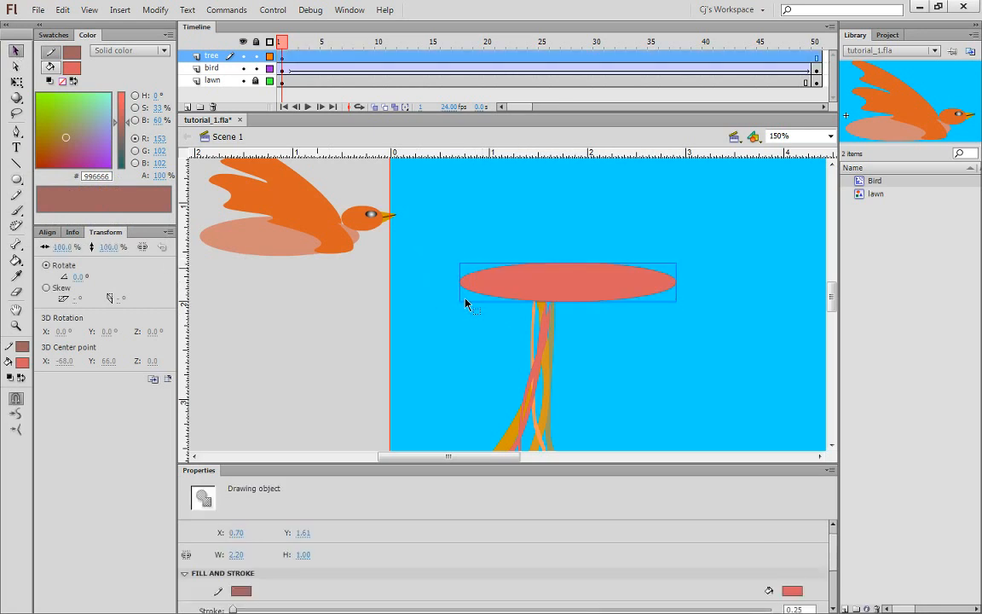
{"action": "left_click_drag", "start_coordinate": [549, 292], "coordinate": [533, 296]}
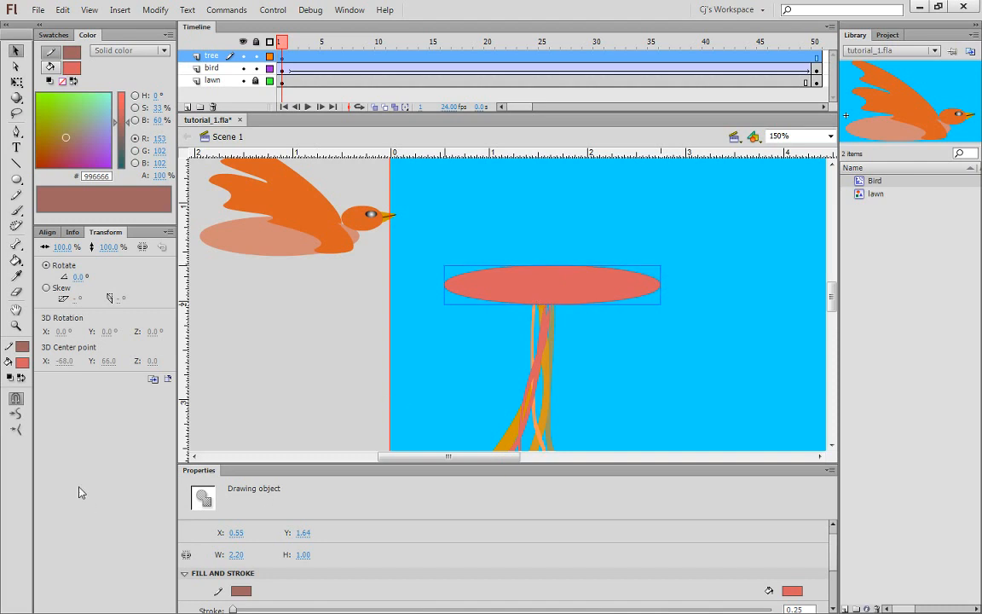
Step: Fill the tree's oval crown with bright green and deselect it
{"action": "left_click", "coordinate": [22, 362]}
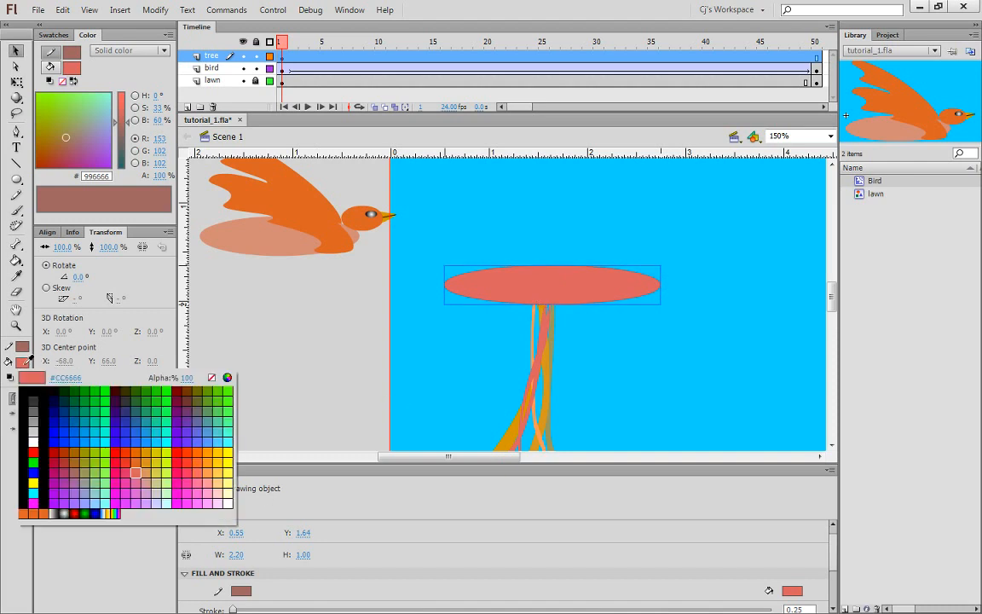
{"action": "left_click", "coordinate": [166, 409]}
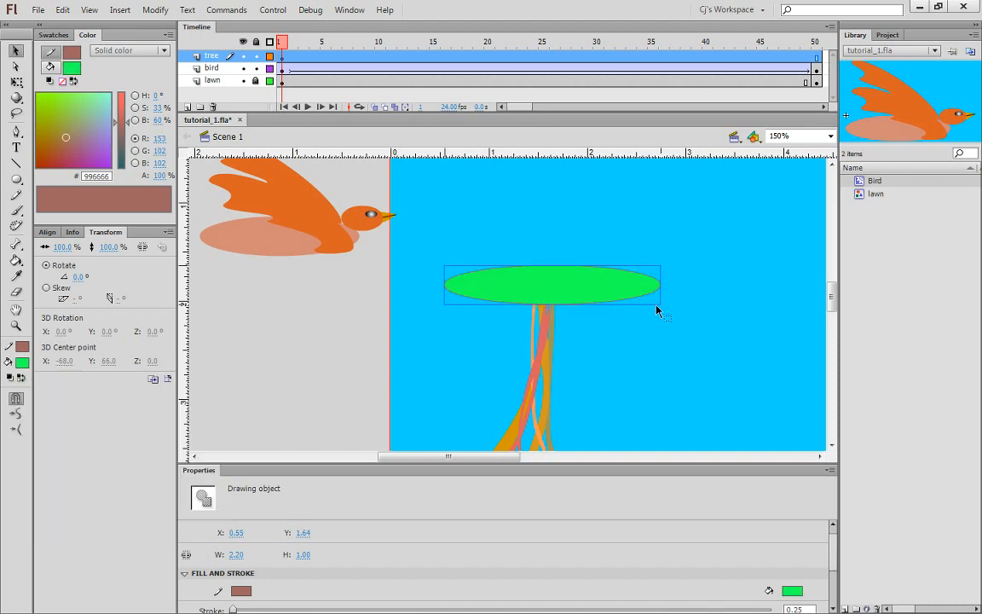
{"action": "key", "text": "ctrl+minus"}
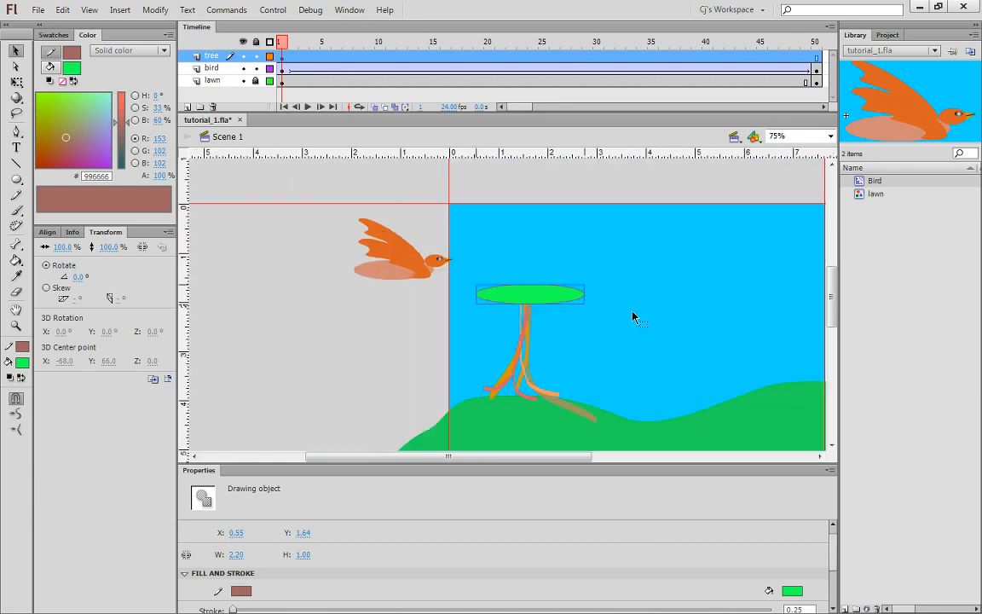
{"action": "left_click", "coordinate": [339, 377]}
Step: Scrub the timeline from frame 1 to frame 50 and back to check the bird's flight past the tree
{"action": "key", "text": "space"}
{"action": "left_click_drag", "start_coordinate": [513, 343], "coordinate": [389, 356]}
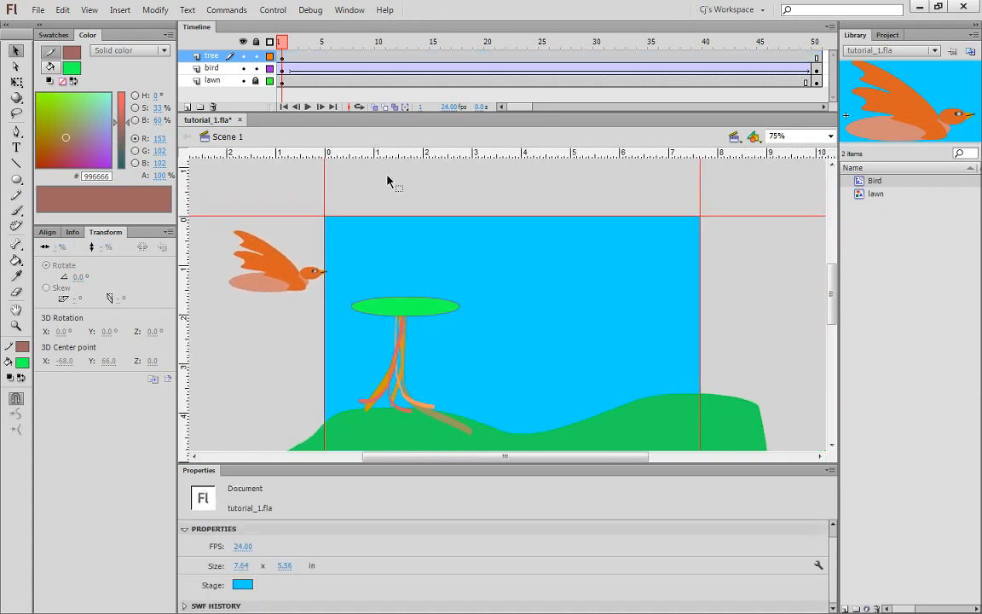
{"action": "left_click_drag", "start_coordinate": [280, 42], "coordinate": [524, 62]}
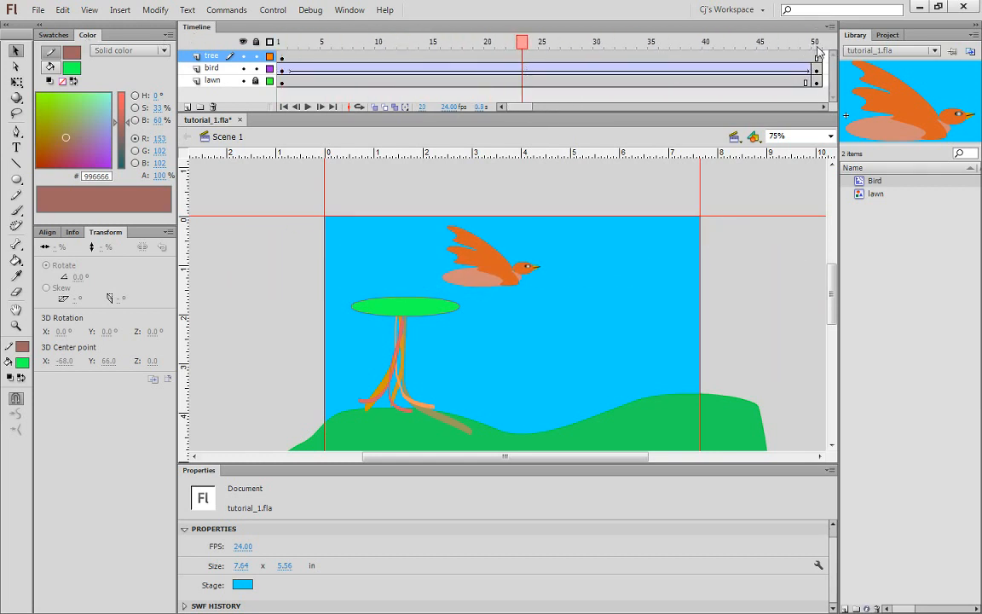
{"action": "left_click", "coordinate": [812, 42]}
{"action": "left_click_drag", "start_coordinate": [814, 42], "coordinate": [280, 43]}
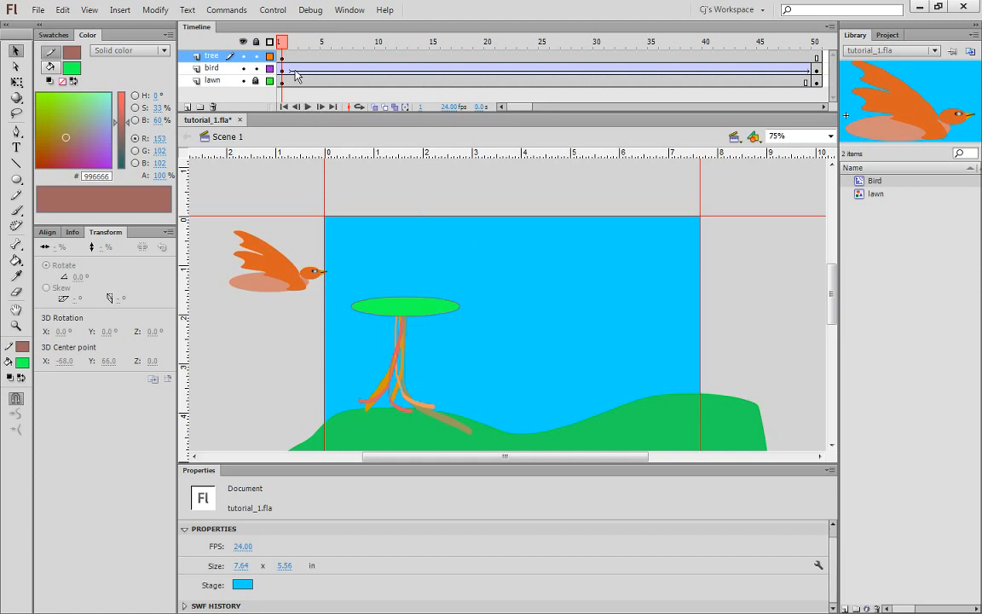
Step: Select everything in frame 1 of the tree layer and nudge the whole tree slightly down and left onto the lawn's hill
{"action": "left_click", "coordinate": [290, 57]}
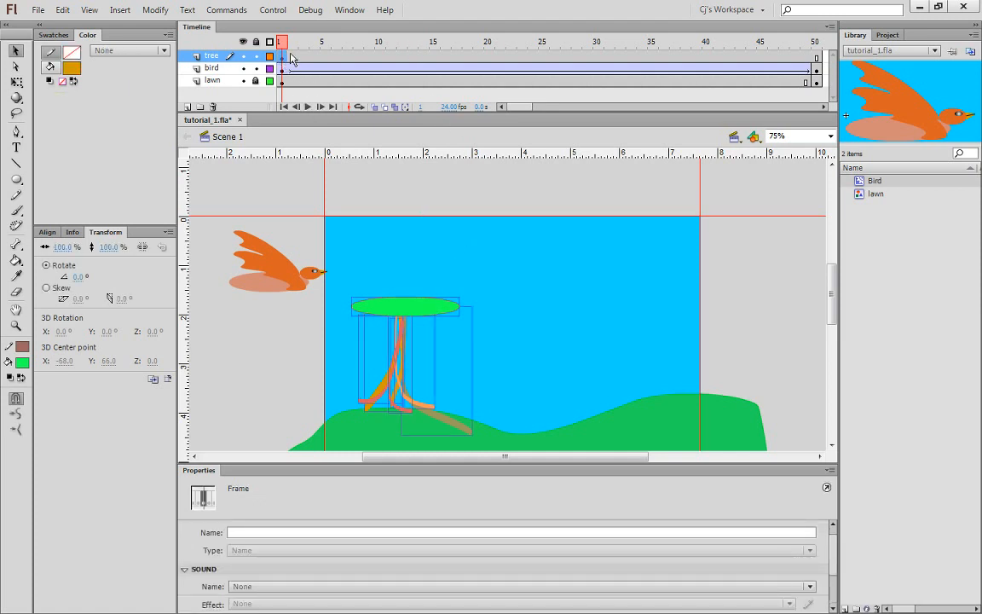
{"action": "key", "text": "Down"}
{"action": "key", "text": "Down"}
{"action": "key", "text": "Down"}
{"action": "key", "text": "Down"}
{"action": "key", "text": "Down"}
{"action": "key", "text": "Left"}
{"action": "key", "text": "Left"}
{"action": "key", "text": "Left"}
{"action": "key", "text": "Left"}
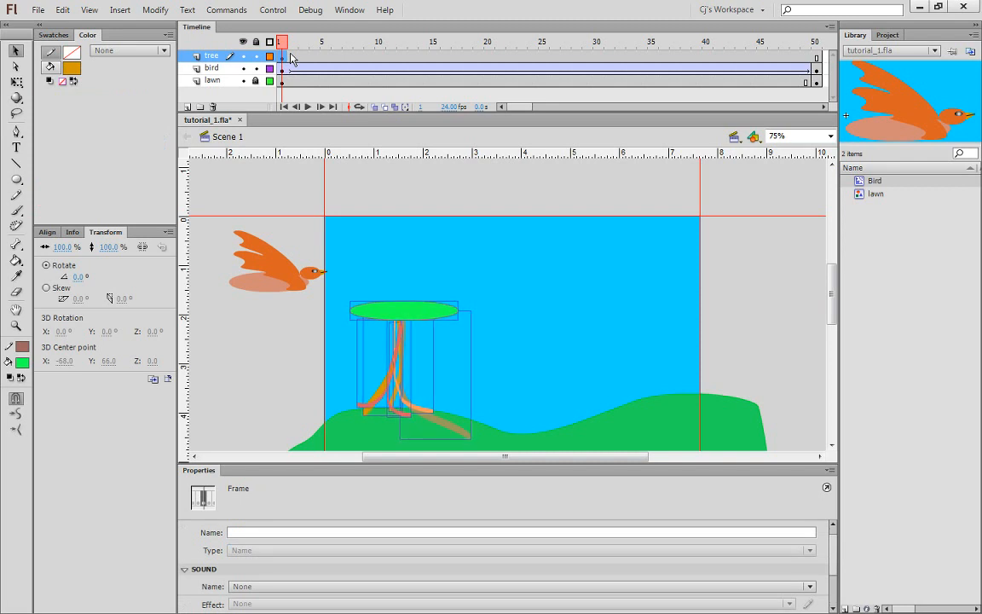
{"action": "key", "text": "Down"}
{"action": "key", "text": "Down"}
{"action": "key", "text": "Left"}
{"action": "key", "text": "Left"}
{"action": "key", "text": "Left"}
{"action": "key", "text": "Left"}
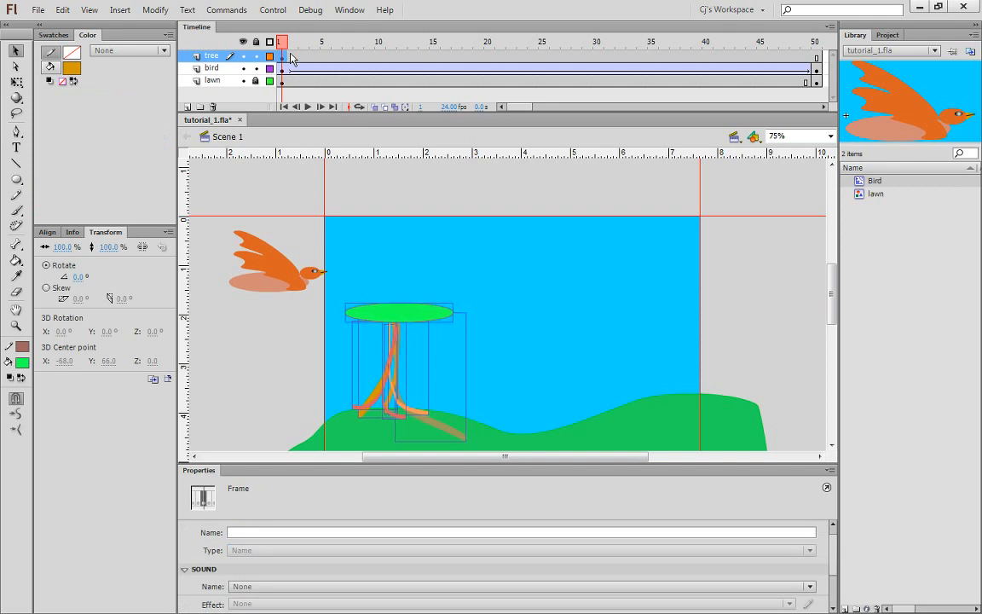
{"action": "key", "text": "Down"}
{"action": "key", "text": "Down"}
{"action": "key", "text": "Down"}
{"action": "key", "text": "Left"}
{"action": "key", "text": "Left"}
{"action": "key", "text": "Down"}
{"action": "key", "text": "Down"}
{"action": "key", "text": "Down"}
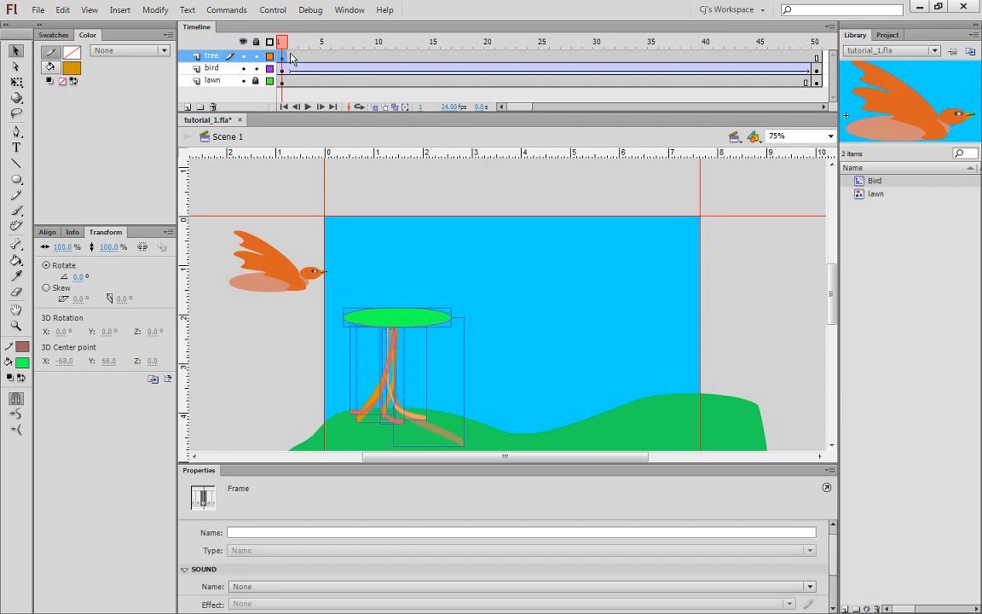
{"action": "key", "text": "Left"}
{"action": "key", "text": "Down"}
{"action": "key", "text": "Up"}
{"action": "key", "text": "Up"}
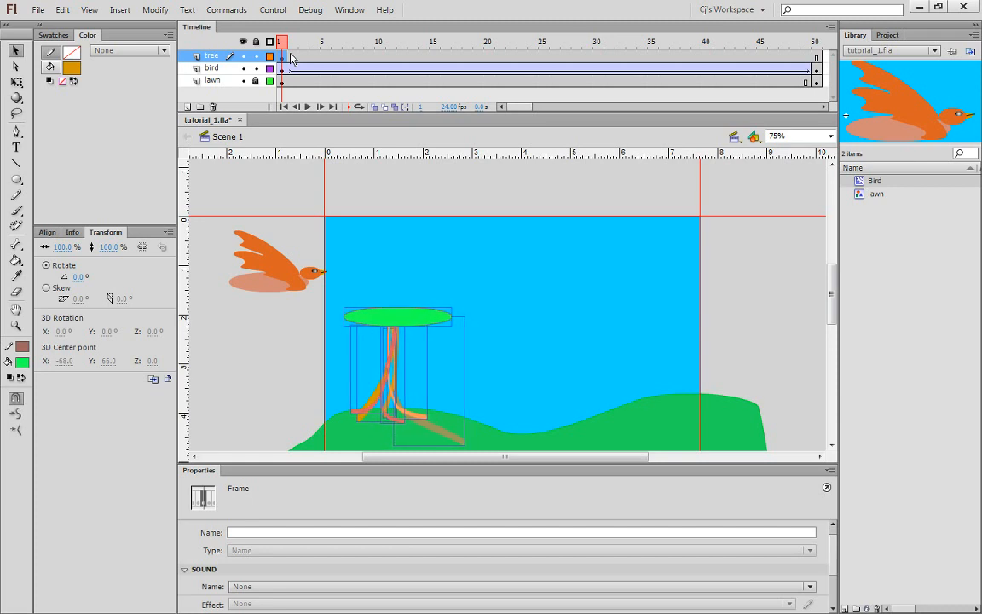
{"action": "key", "text": "Down"}
{"action": "key", "text": "Down"}
{"action": "key", "text": "Down"}
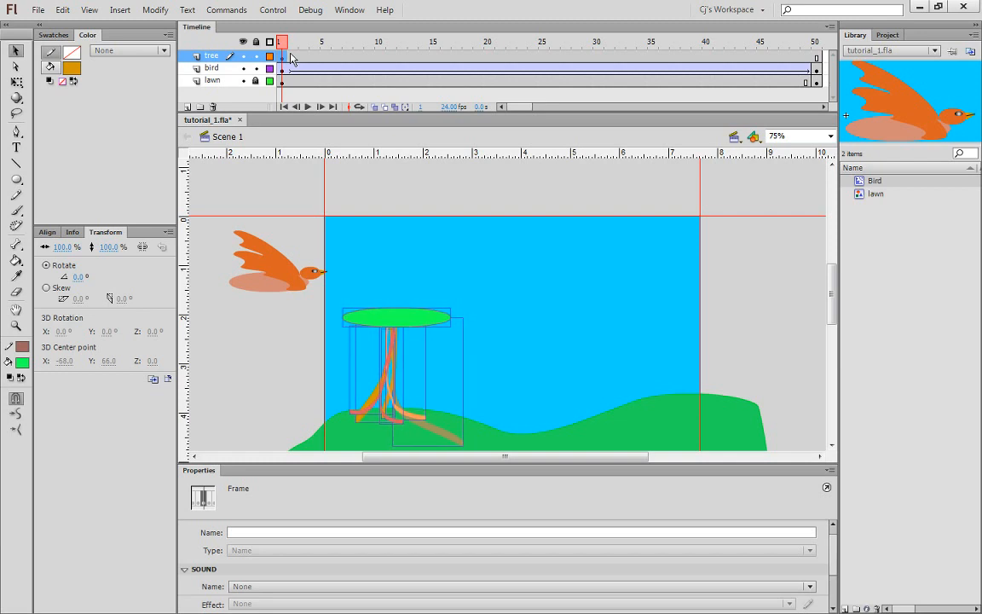
{"action": "key", "text": "Up"}
{"action": "key", "text": "Up"}
{"action": "left_click", "coordinate": [220, 394]}
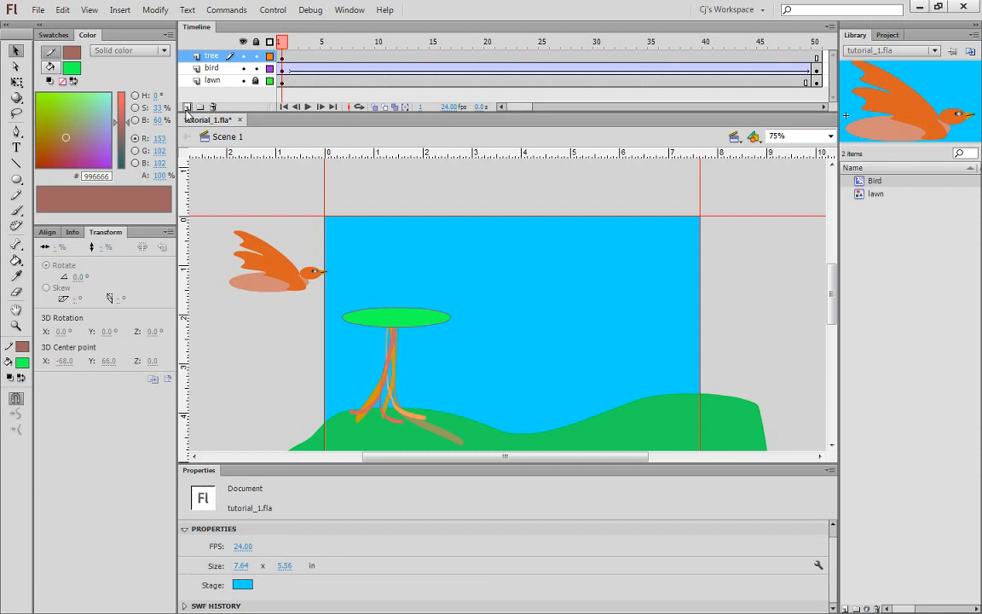
Step: Add a new layer above the tree layer and name it cloud
{"action": "left_click", "coordinate": [189, 107]}
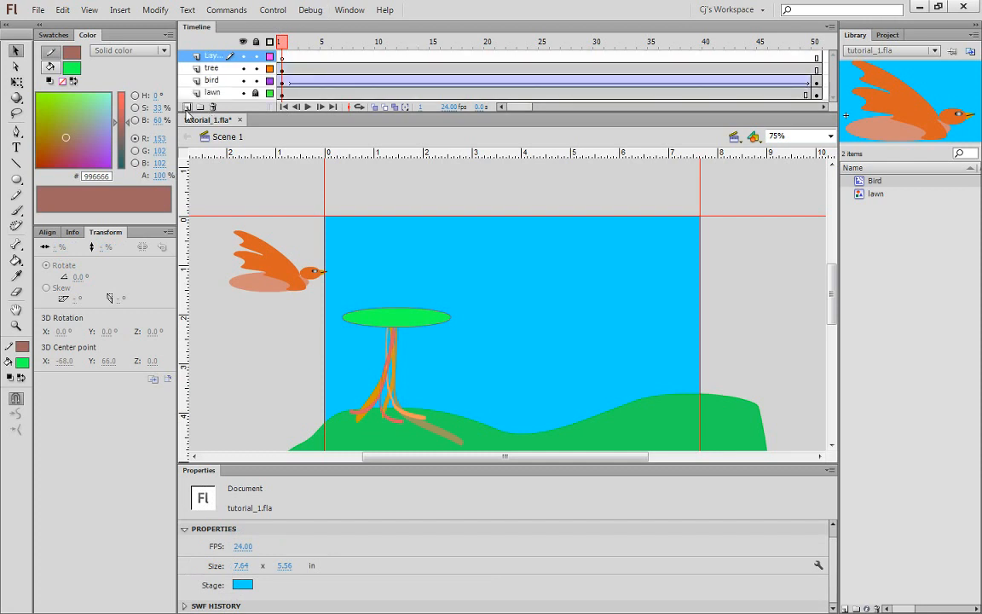
{"action": "double_click", "coordinate": [212, 57]}
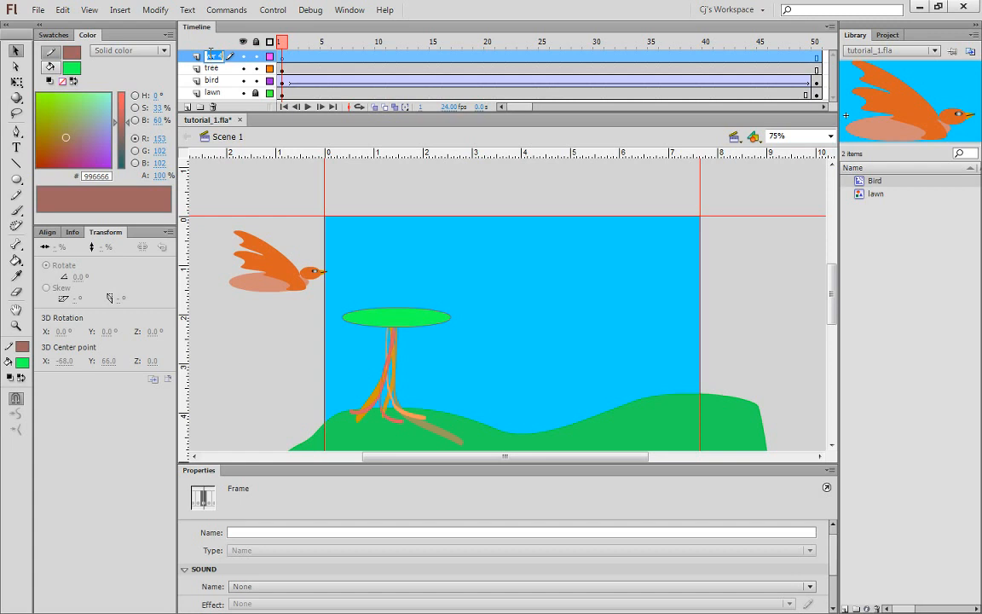
{"action": "type", "text": "cloud"}
{"action": "key", "text": "Return"}
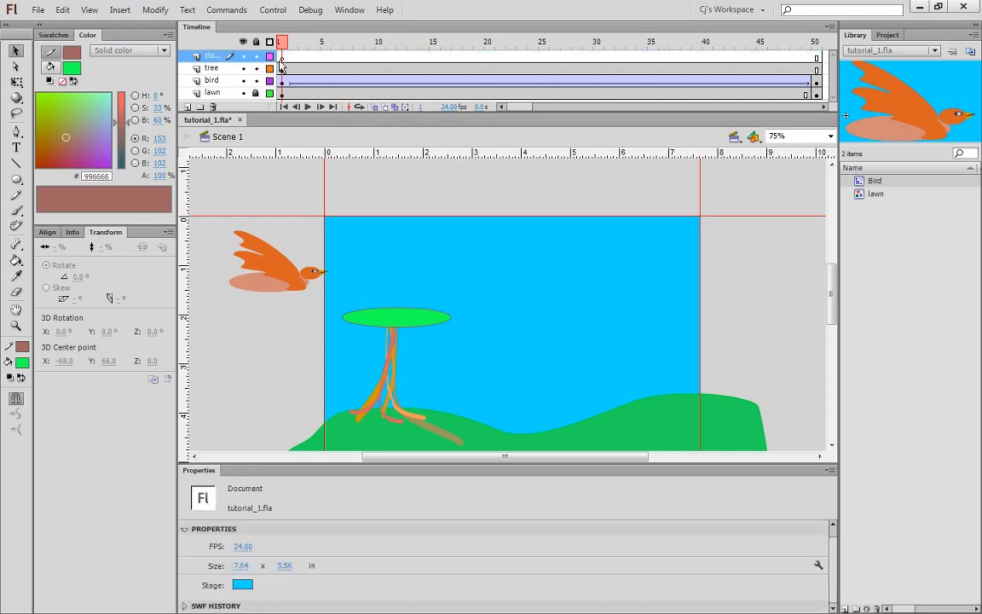
Step: Draw a flat green oval about 2.2 in wide in the upper sky on frame 1 of the cloud layer
{"action": "left_click", "coordinate": [282, 58]}
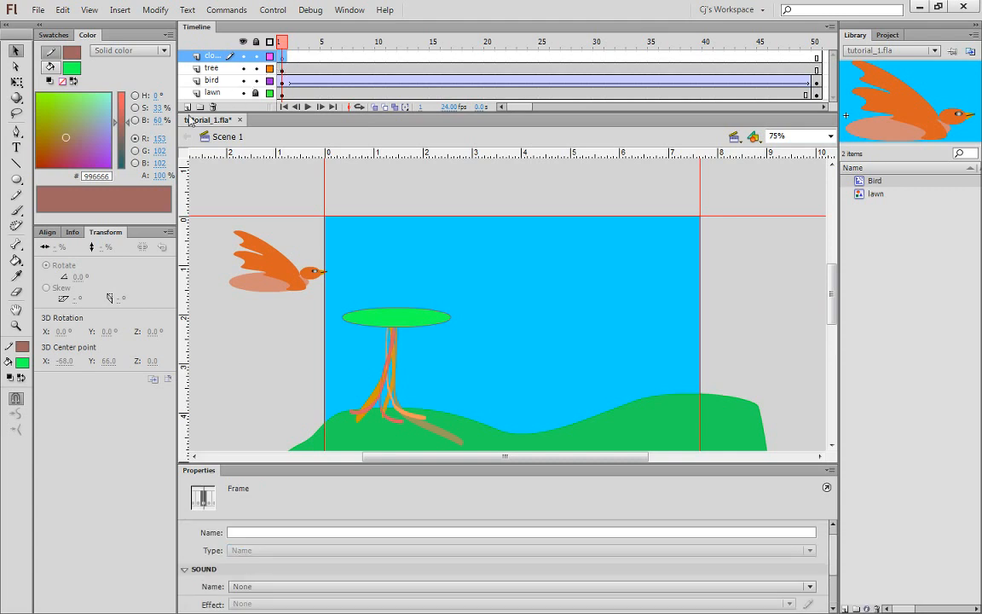
{"action": "left_click", "coordinate": [16, 181]}
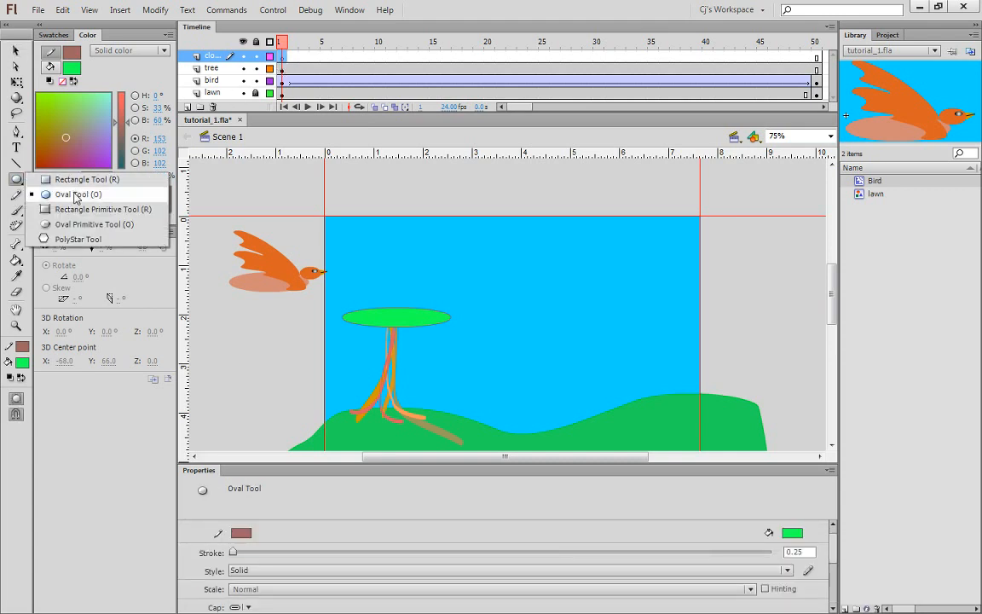
{"action": "left_click", "coordinate": [74, 198]}
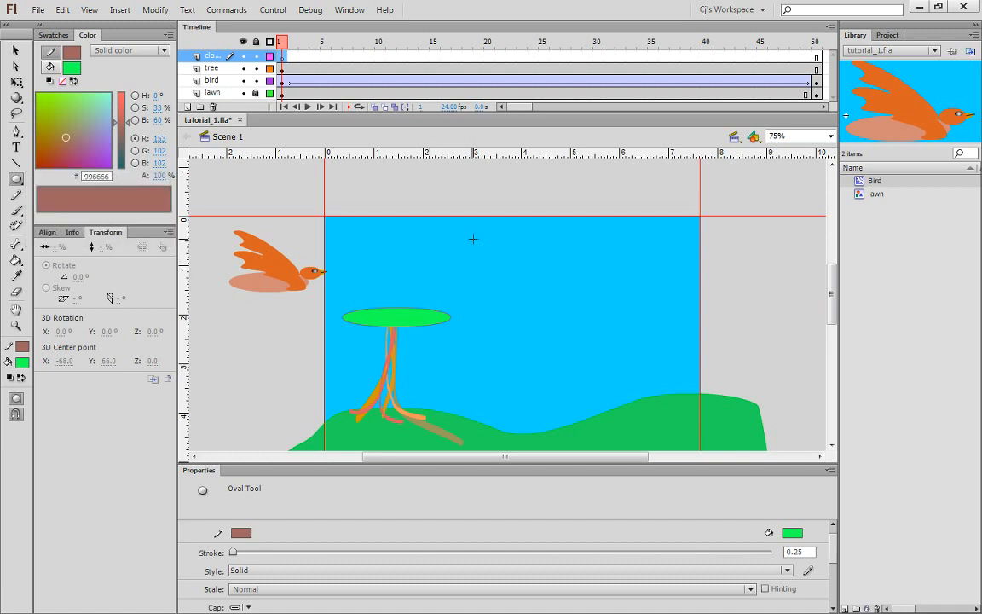
{"action": "left_click_drag", "start_coordinate": [473, 239], "coordinate": [584, 259]}
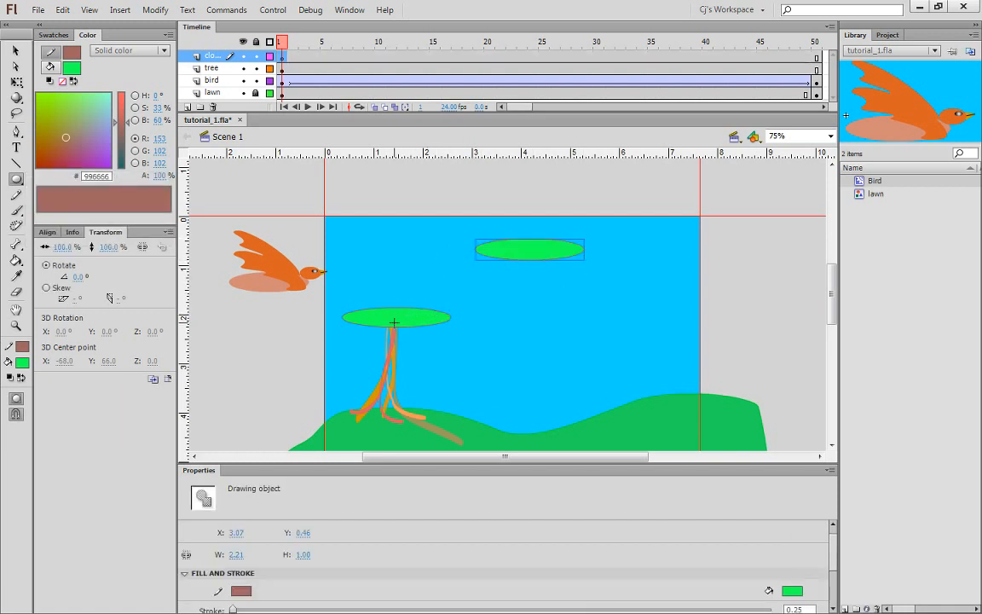
Step: Give the oval on the cloud layer a white fill and remove its stroke
{"action": "left_click", "coordinate": [26, 360]}
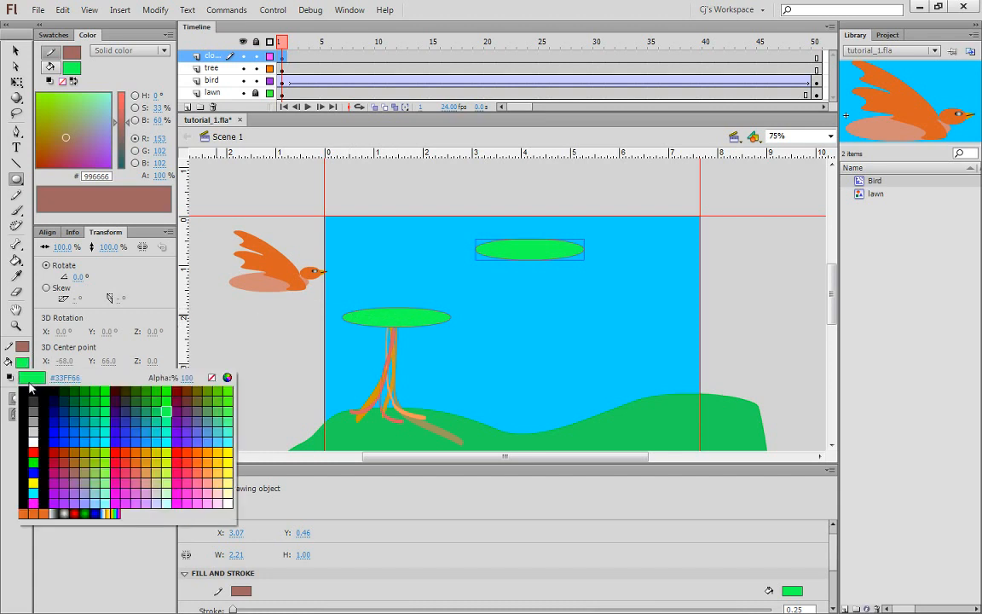
{"action": "left_click", "coordinate": [34, 438]}
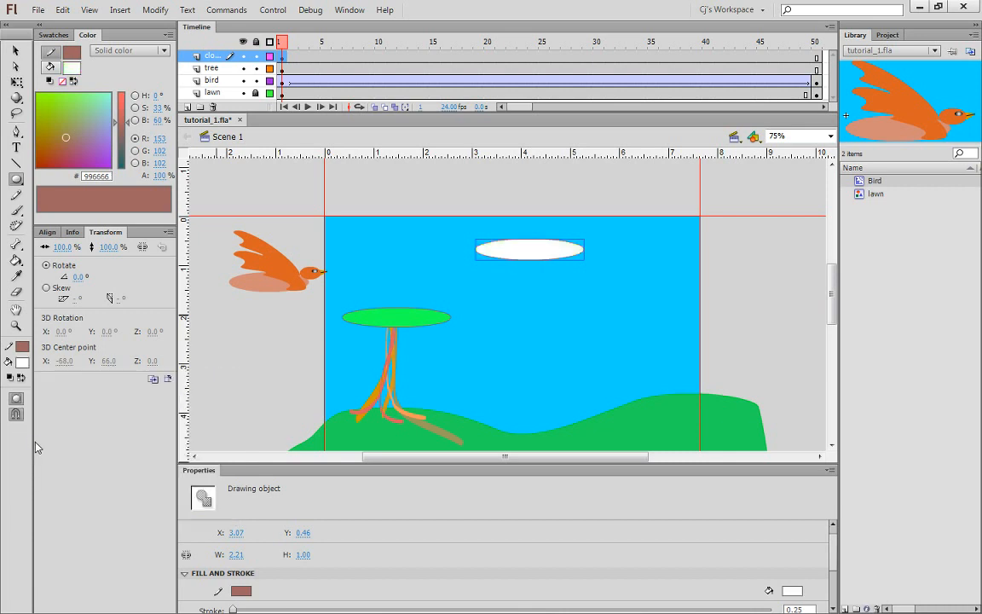
{"action": "left_click", "coordinate": [23, 349]}
{"action": "left_click", "coordinate": [212, 362]}
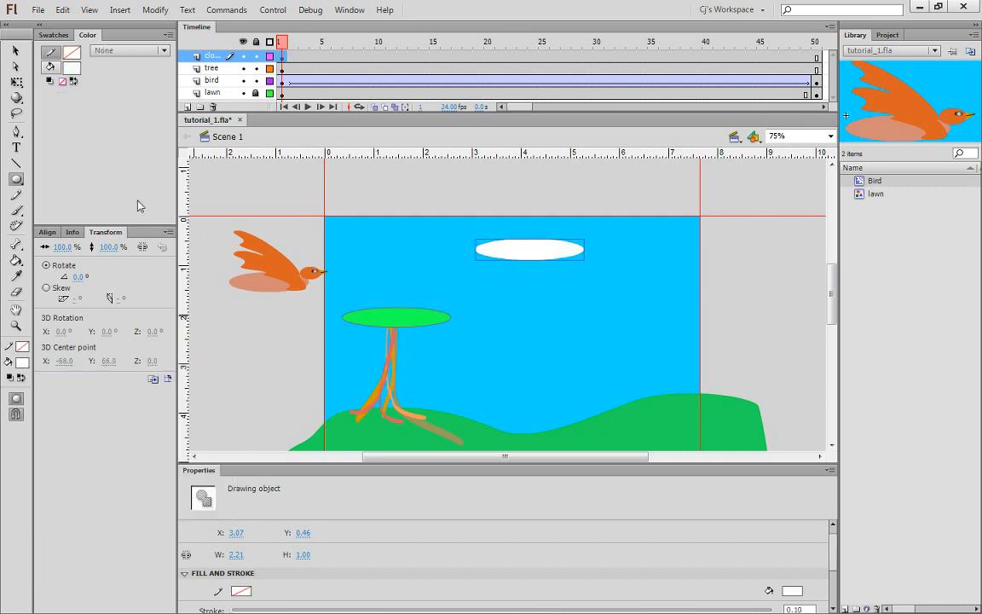
Step: Free-transform the white oval to about 164.5% of its height and 78.9% of its width, about 1.74 in wide
{"action": "left_click", "coordinate": [16, 52]}
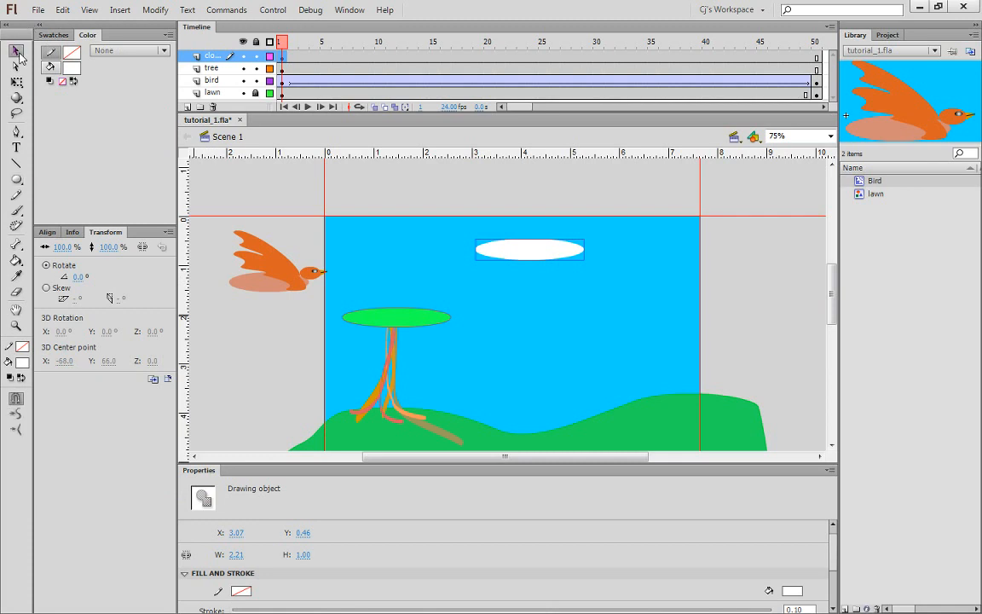
{"action": "right_click", "coordinate": [525, 253]}
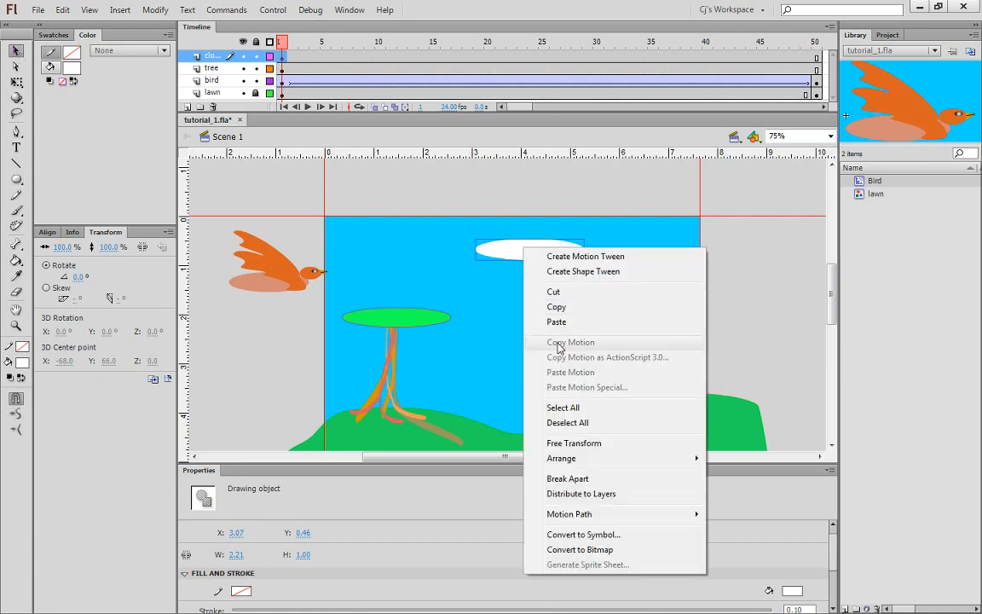
{"action": "left_click", "coordinate": [563, 445]}
{"action": "key", "text": "ctrl+="}
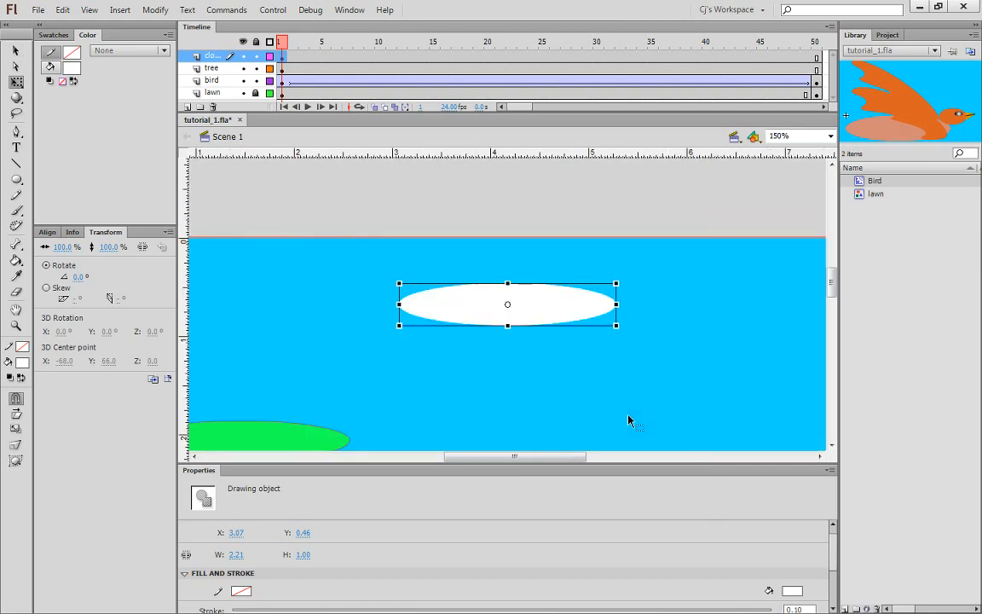
{"action": "left_click_drag", "start_coordinate": [508, 328], "coordinate": [508, 353]}
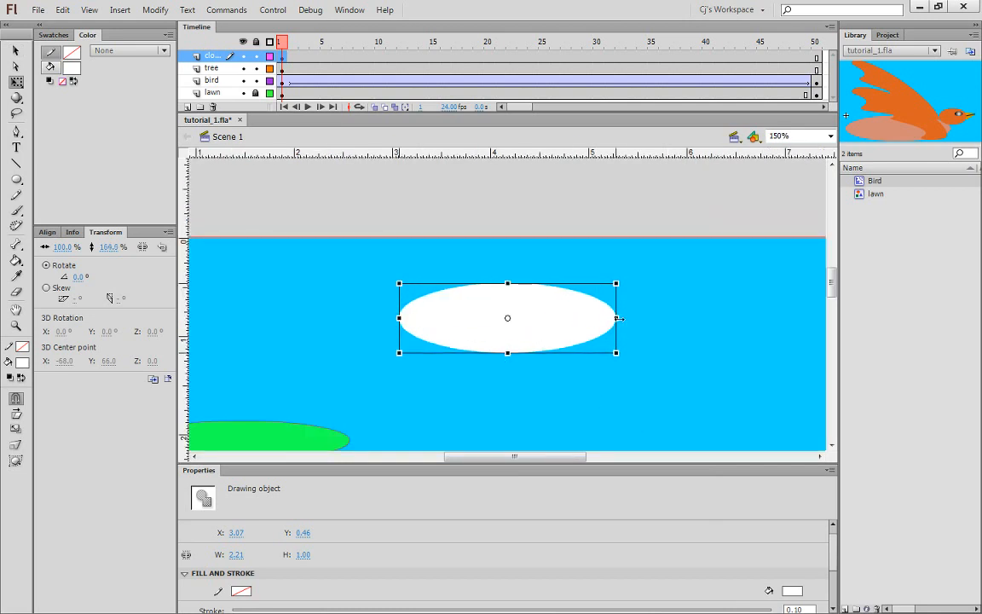
{"action": "left_click_drag", "start_coordinate": [617, 318], "coordinate": [572, 318]}
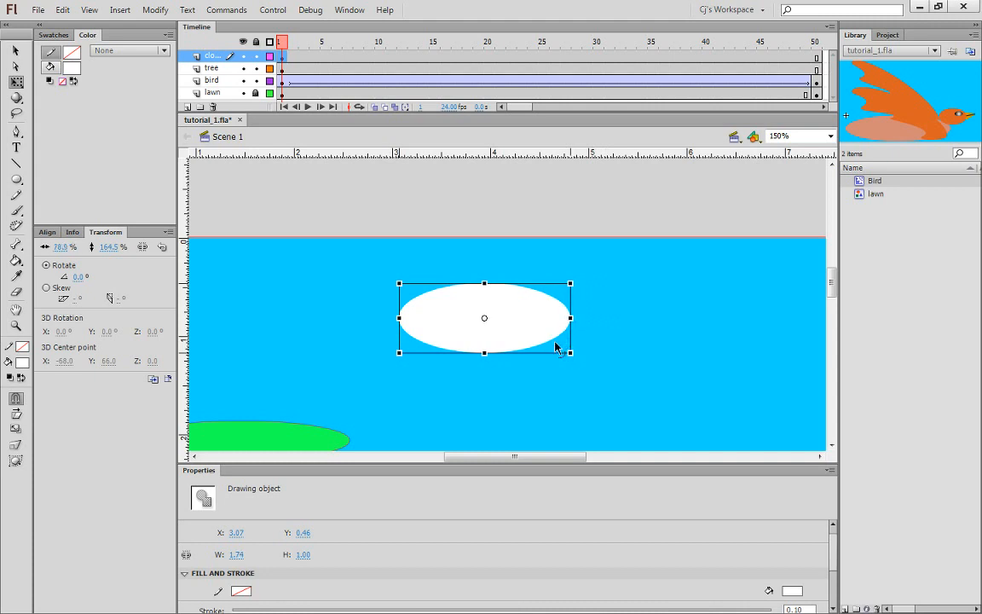
{"action": "key", "text": "ctrl+minus"}
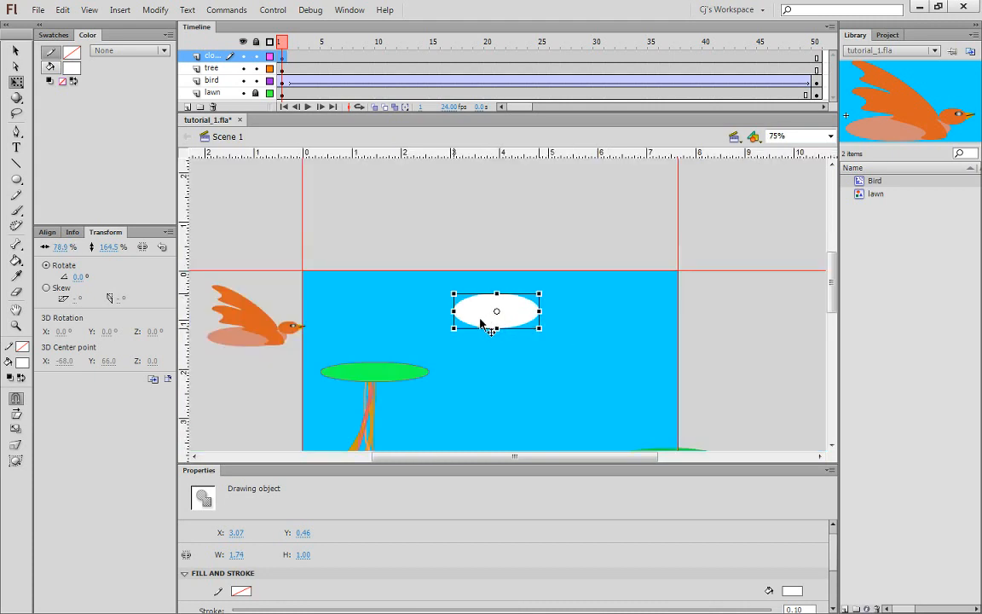
Step: Build a cloud about 3 in wide above the tree from three overlapping copies of the white oval, and duplicate it toward the stage's right side
{"action": "left_click_drag", "start_coordinate": [482, 324], "coordinate": [449, 300]}
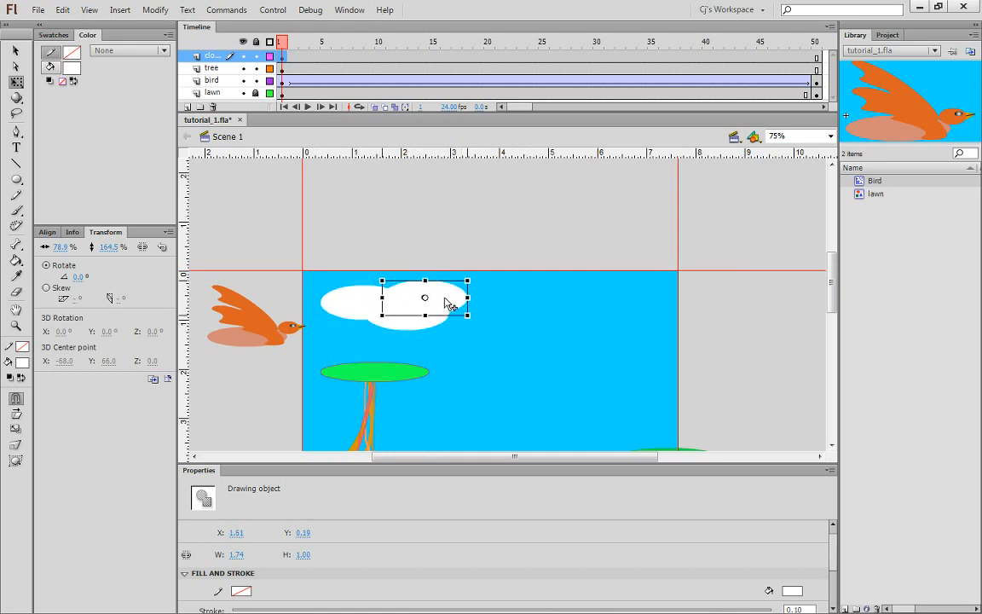
{"action": "left_click", "coordinate": [361, 308], "text": "shift"}
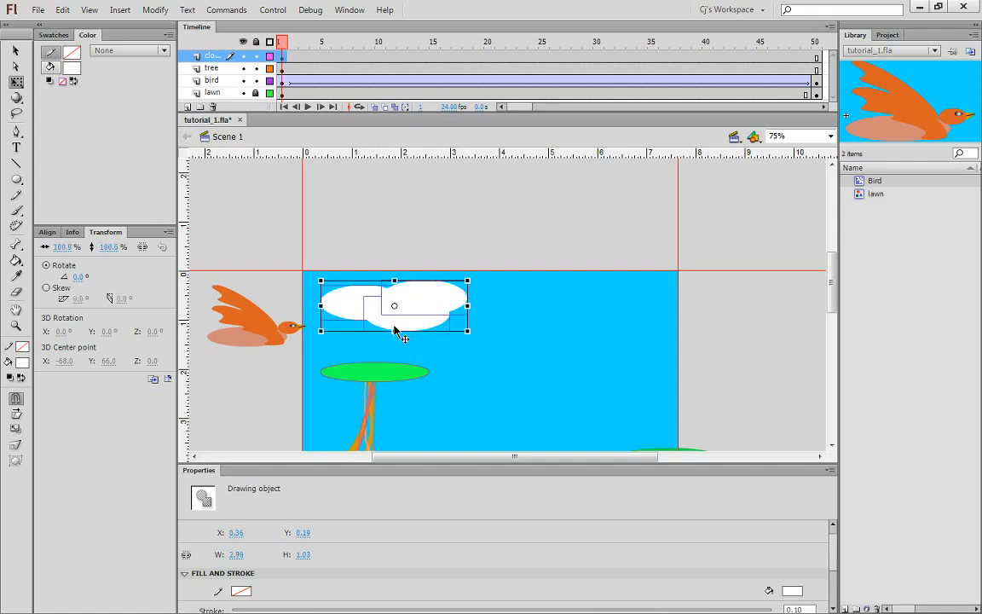
{"action": "left_click_drag", "start_coordinate": [427, 307], "coordinate": [601, 310]}
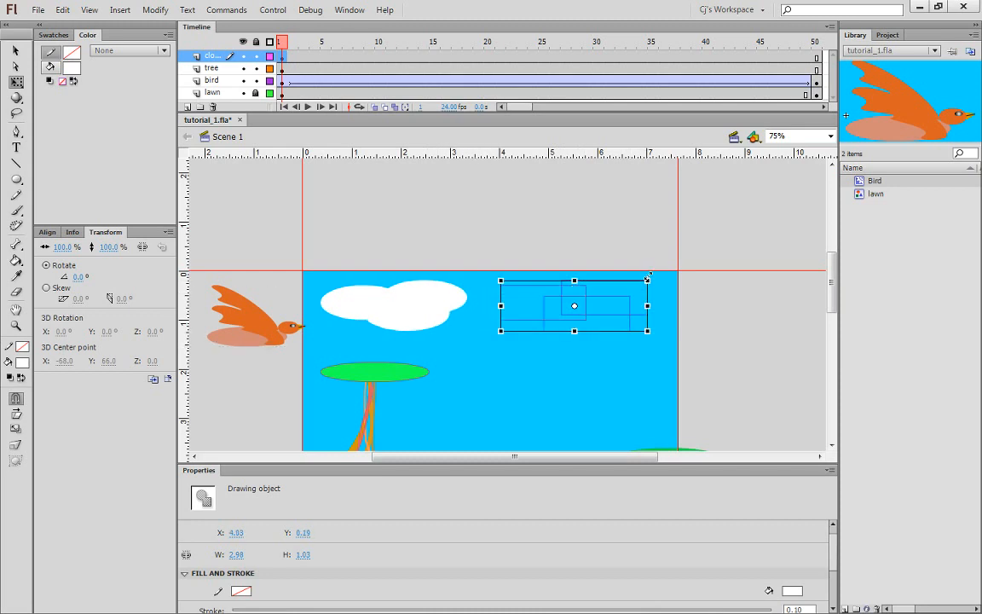
{"action": "key", "text": "ctrl+z"}
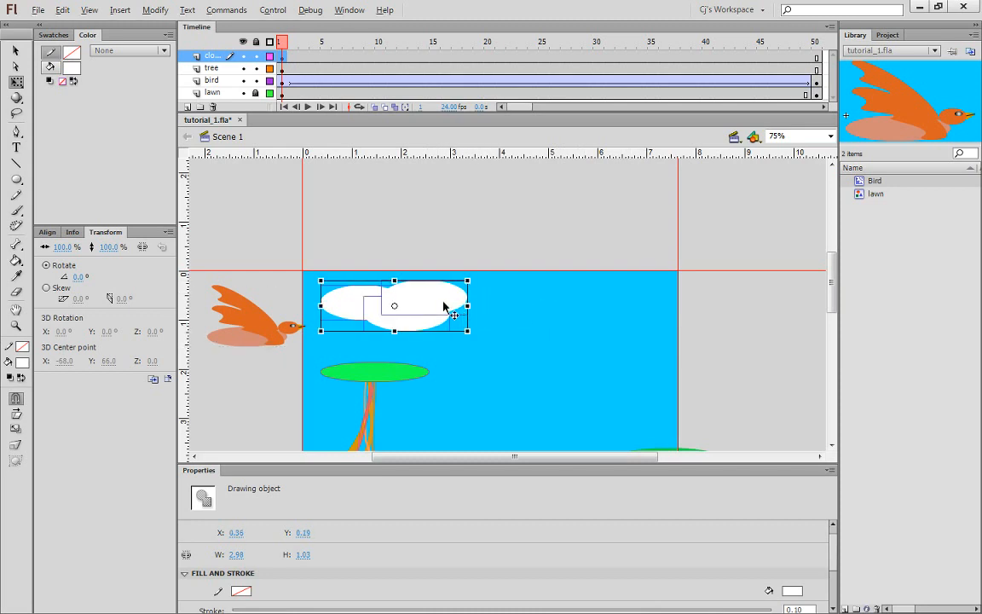
{"action": "left_click_drag", "start_coordinate": [444, 308], "coordinate": [619, 312]}
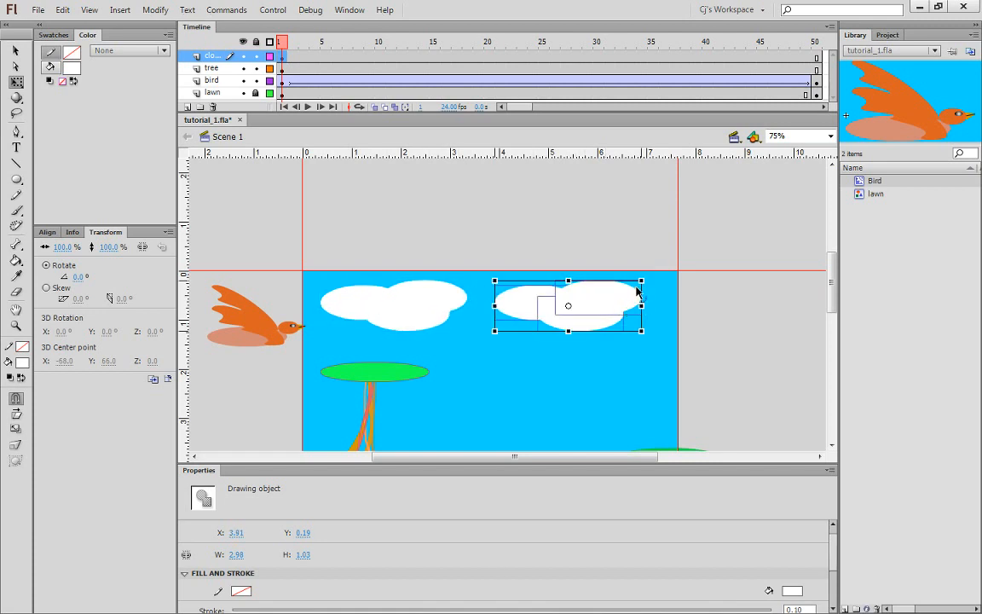
Step: Rotate the duplicated cloud 180 degrees, move it slightly down and right to about X 4.53, Y 0.70 in, and deselect it
{"action": "left_click_drag", "start_coordinate": [652, 276], "coordinate": [513, 325]}
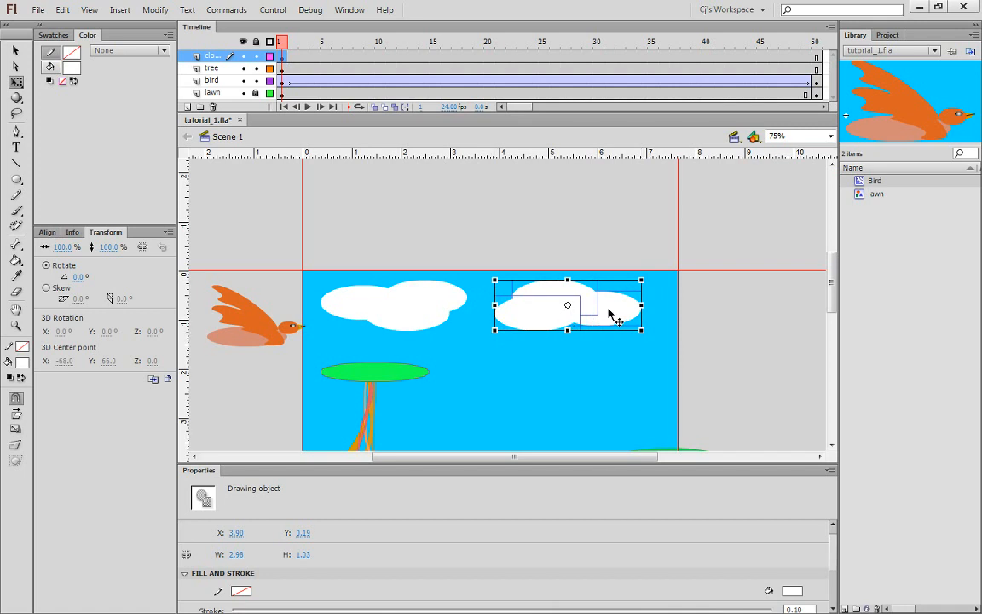
{"action": "left_click_drag", "start_coordinate": [614, 314], "coordinate": [642, 338]}
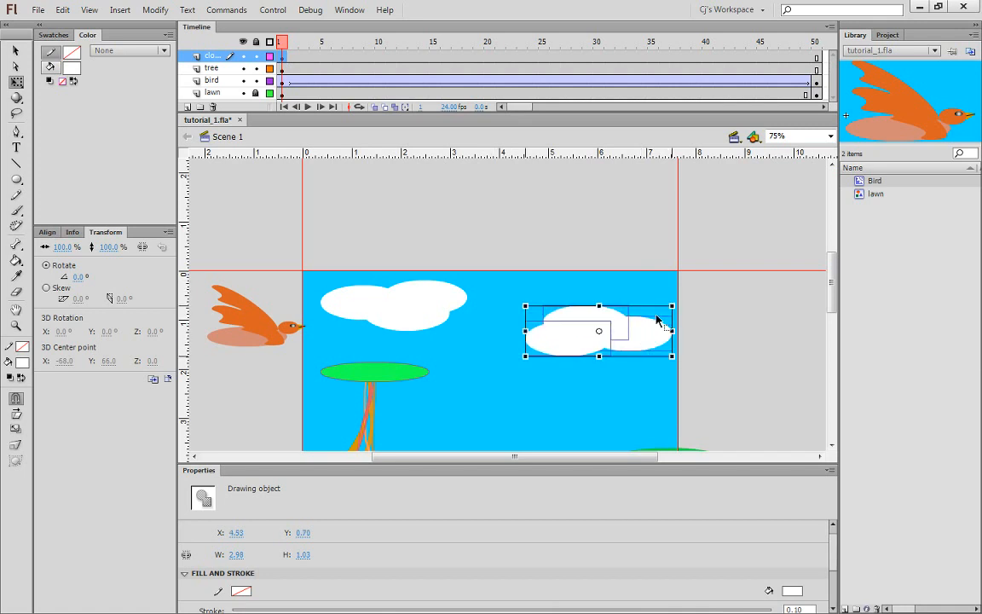
{"action": "left_click", "coordinate": [746, 349]}
{"action": "left_click", "coordinate": [461, 314]}
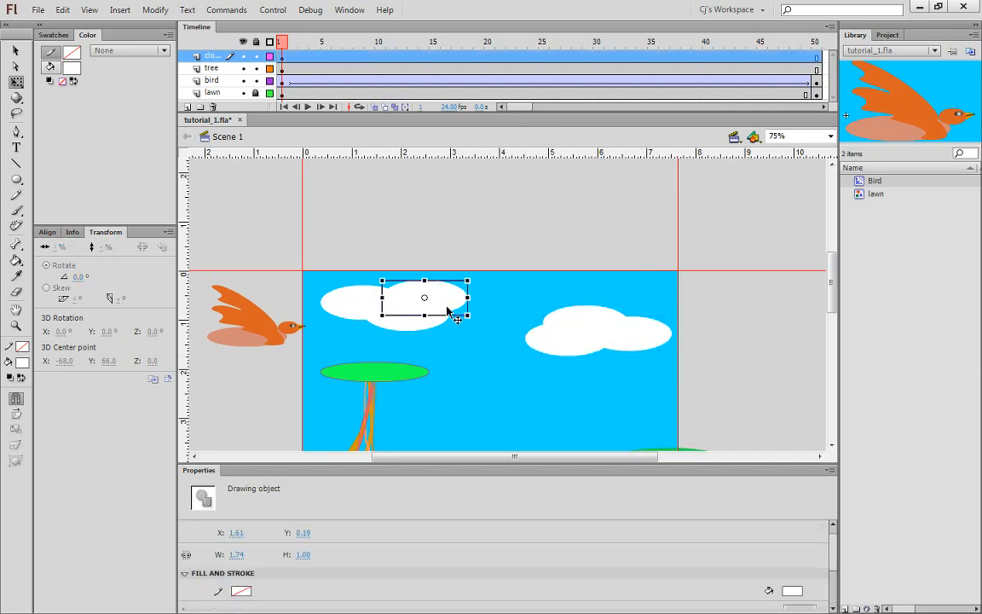
{"action": "left_click", "coordinate": [399, 242]}
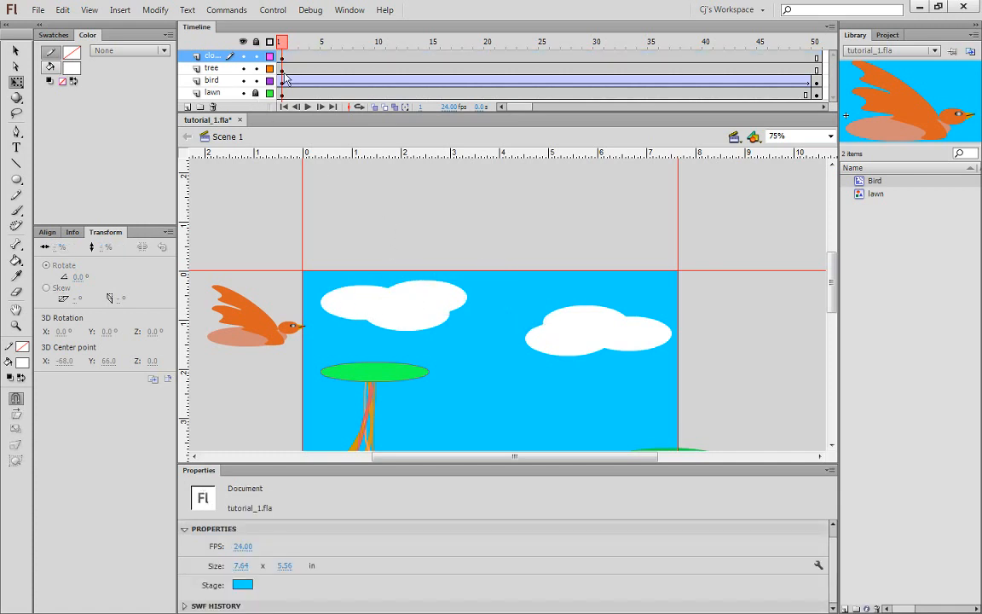
Step: Insert a keyframe at frame 50 of the cloud layer and create a classic tween leading up to it
{"action": "left_click", "coordinate": [817, 57]}
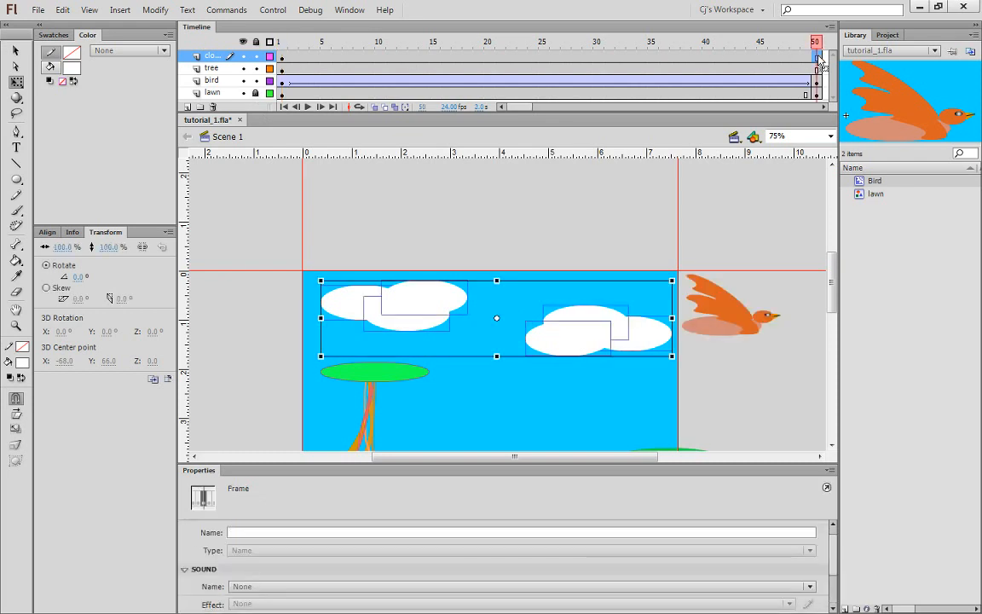
{"action": "right_click", "coordinate": [818, 57]}
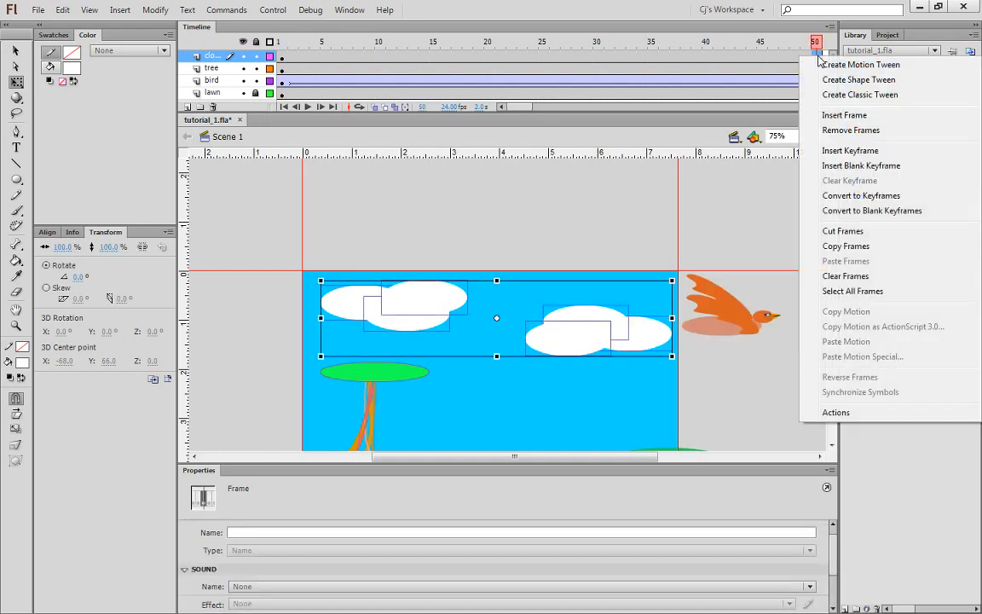
{"action": "left_click", "coordinate": [759, 65]}
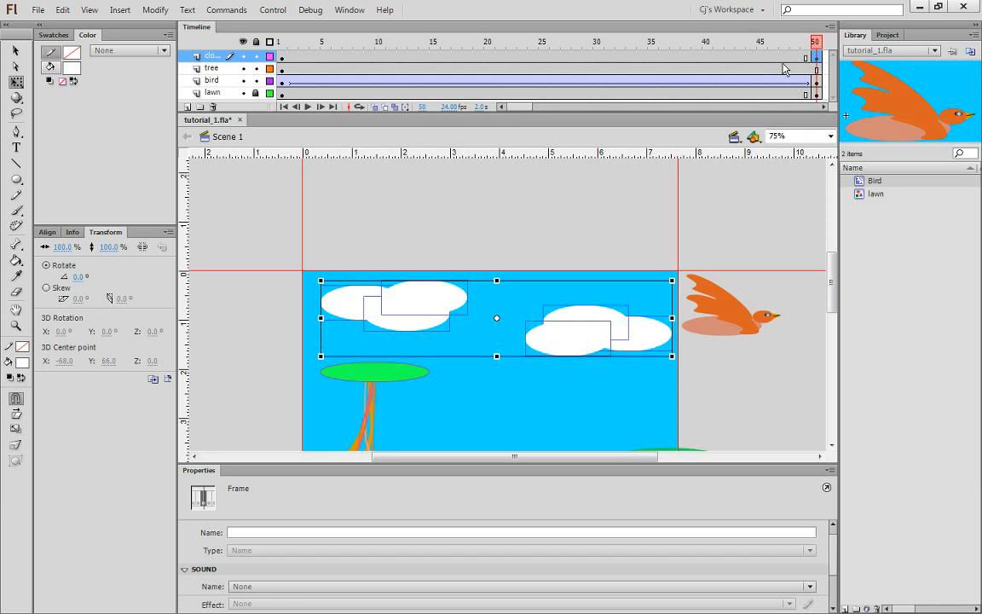
{"action": "right_click", "coordinate": [780, 58]}
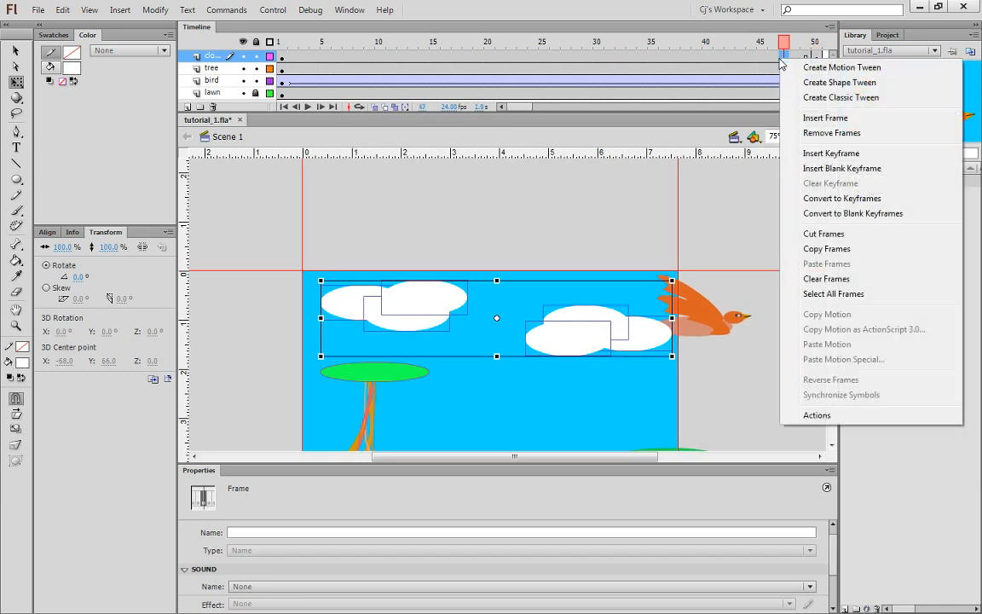
{"action": "left_click", "coordinate": [795, 99]}
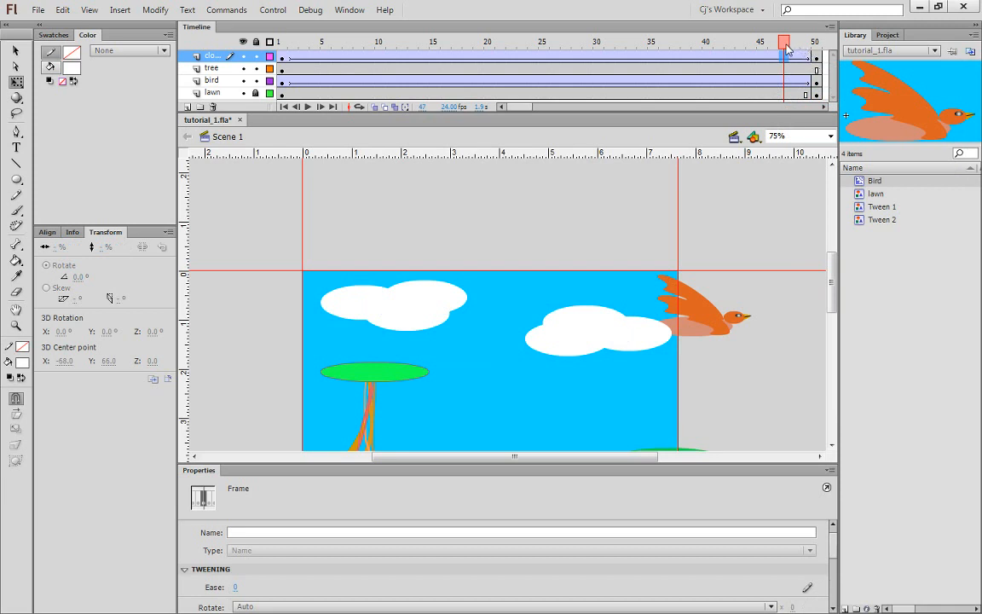
Step: On frame 50, shrink the clouds to about 67.4% width and 76.6% height and move them beyond the stage's right edge
{"action": "left_click_drag", "start_coordinate": [785, 45], "coordinate": [825, 34]}
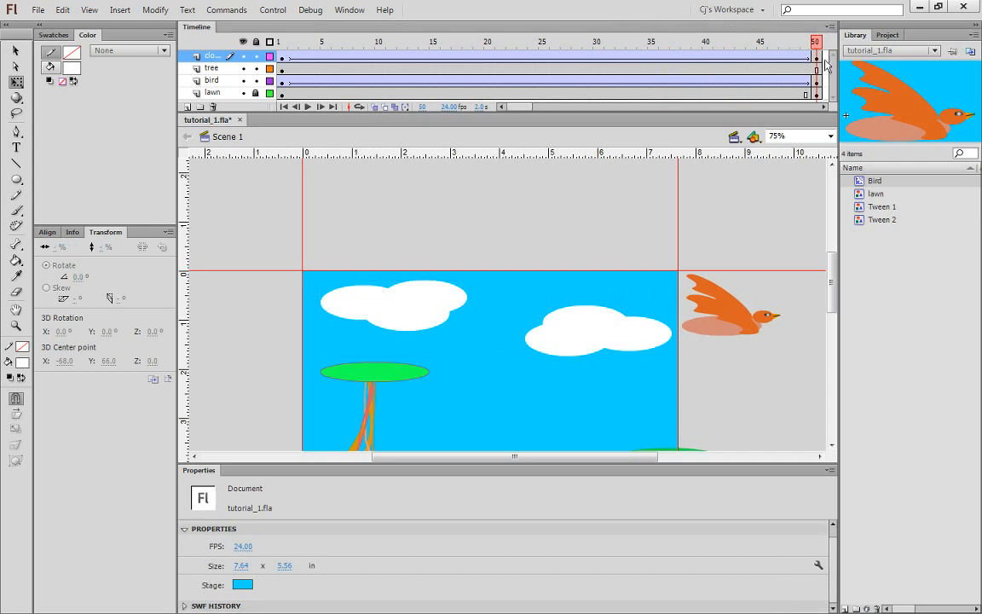
{"action": "left_click", "coordinate": [819, 58]}
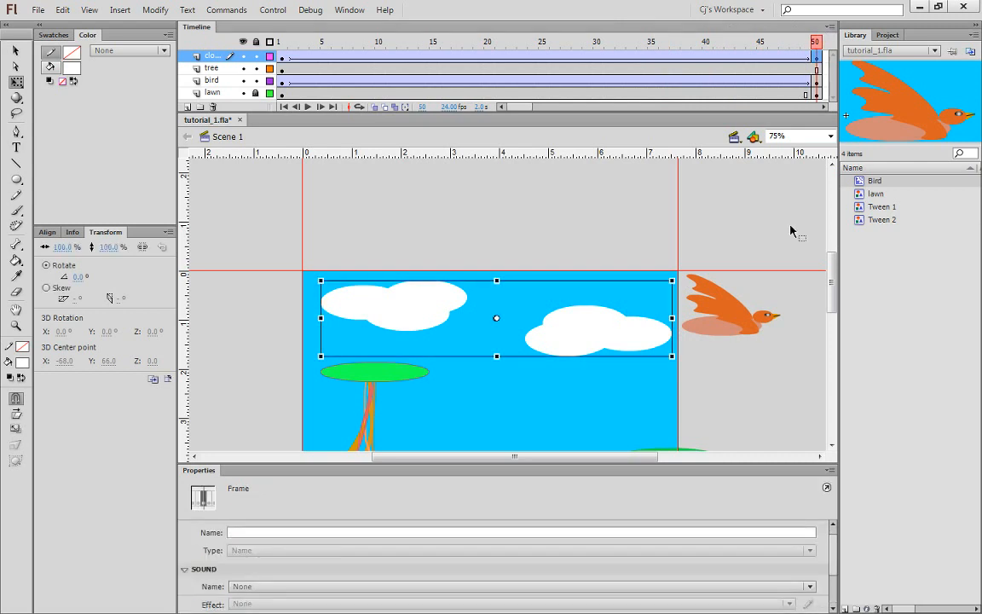
{"action": "left_click", "coordinate": [745, 388]}
{"action": "left_click", "coordinate": [621, 334]}
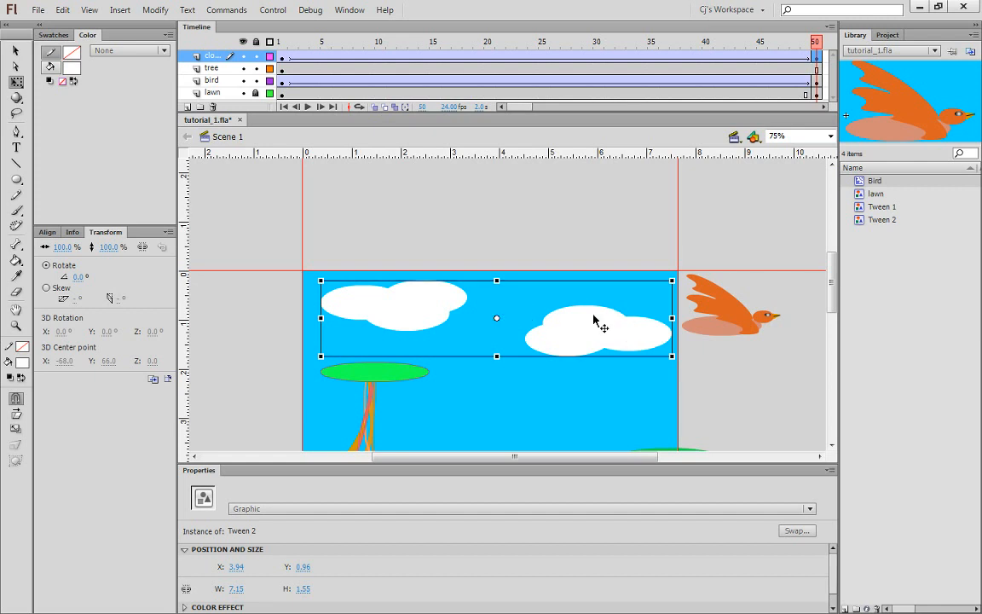
{"action": "left_click_drag", "start_coordinate": [595, 319], "coordinate": [750, 319]}
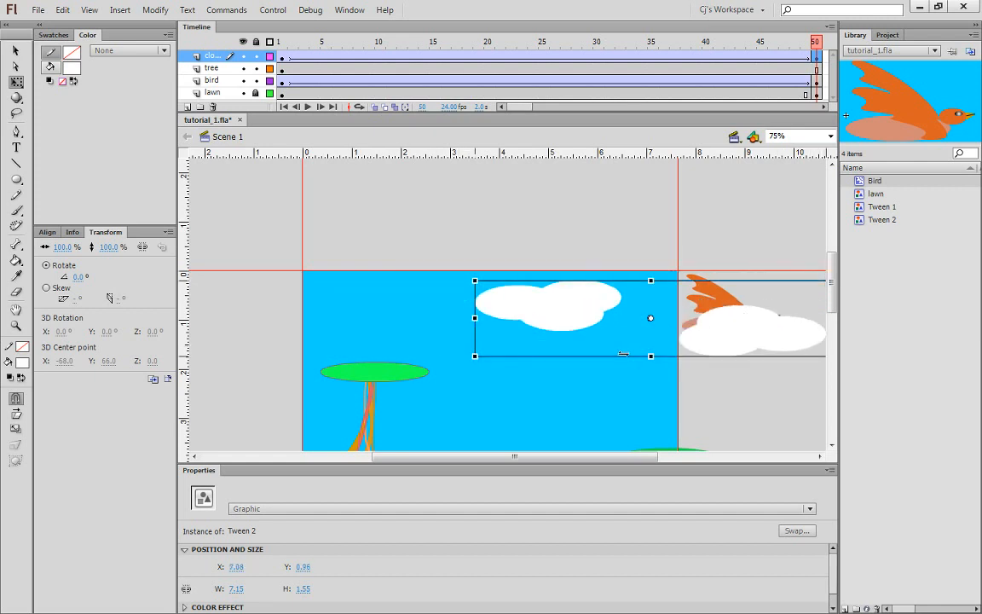
{"action": "left_click_drag", "start_coordinate": [651, 357], "coordinate": [651, 347]}
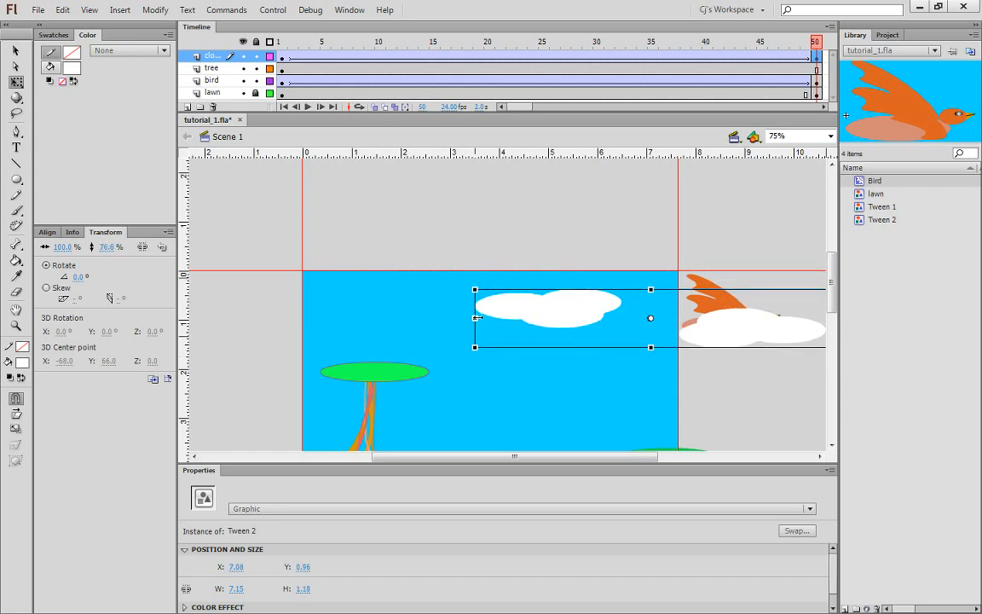
{"action": "left_click_drag", "start_coordinate": [477, 317], "coordinate": [731, 308]}
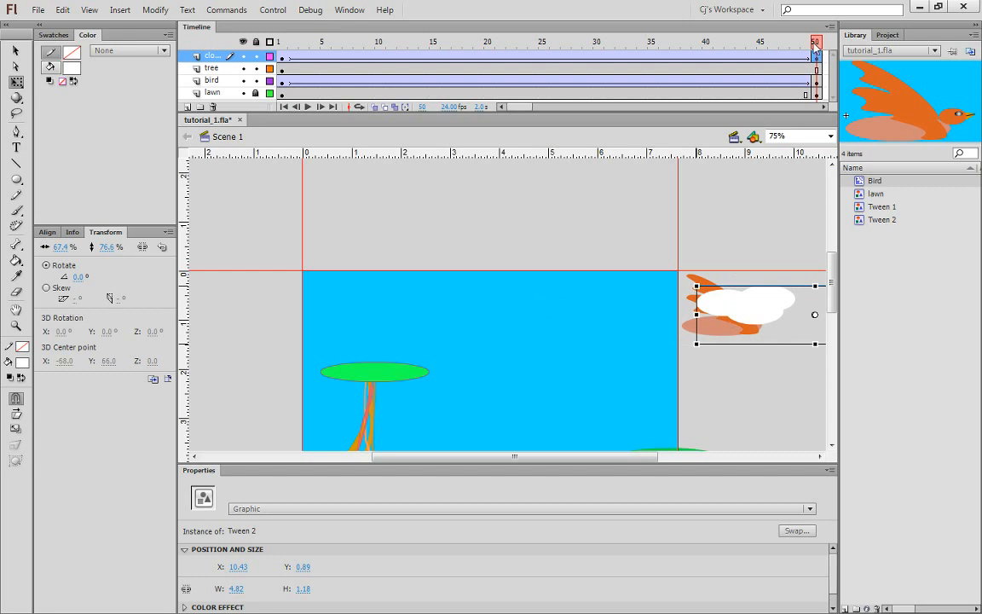
Step: Return to frame 1 and shift the clouds left until they lie almost entirely beyond the stage's left edge
{"action": "left_click_drag", "start_coordinate": [815, 47], "coordinate": [260, 60]}
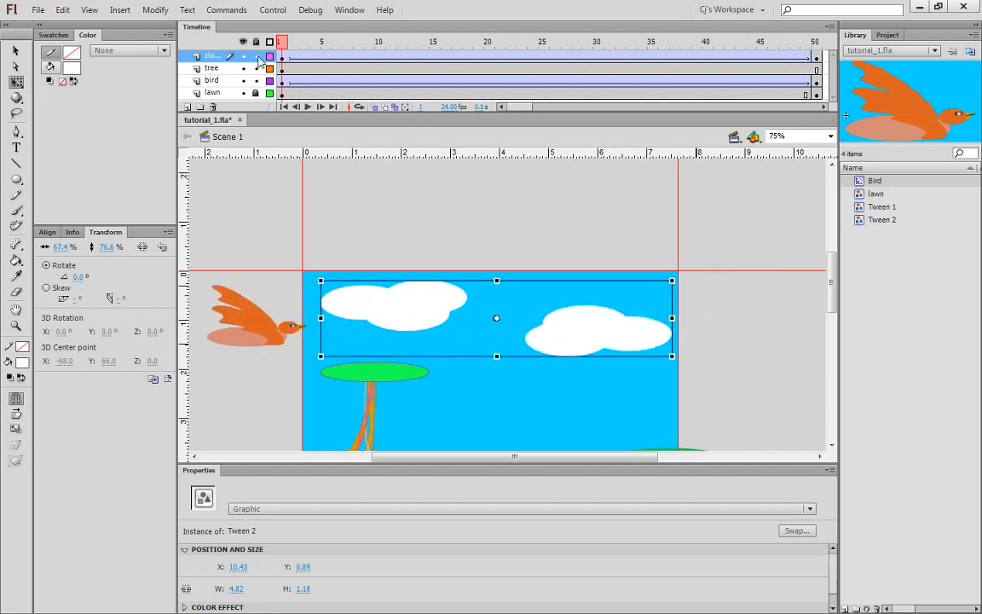
{"action": "key", "text": "Return"}
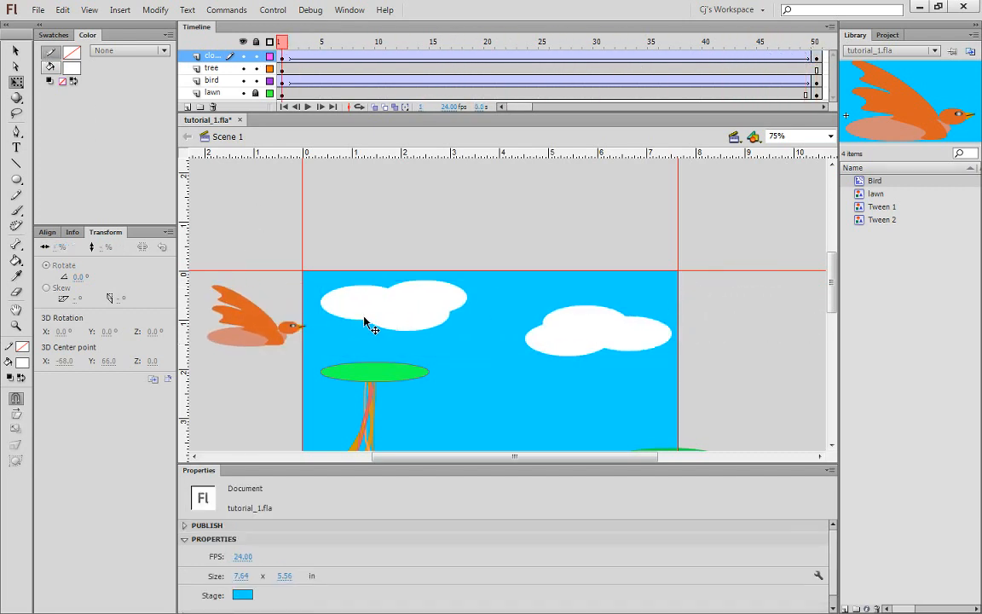
{"action": "left_click_drag", "start_coordinate": [407, 323], "coordinate": [234, 316]}
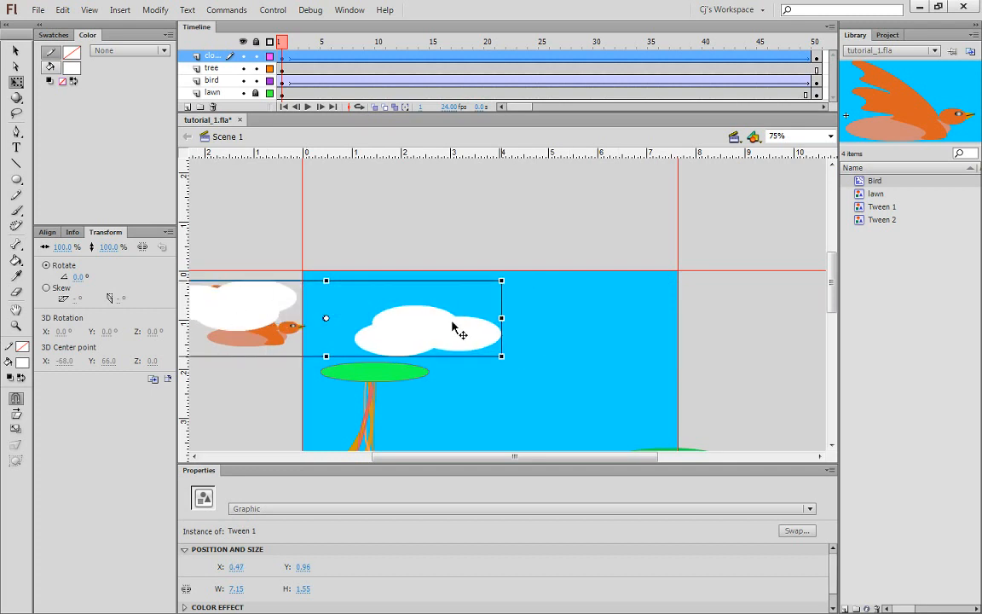
{"action": "left_click_drag", "start_coordinate": [453, 324], "coordinate": [265, 323]}
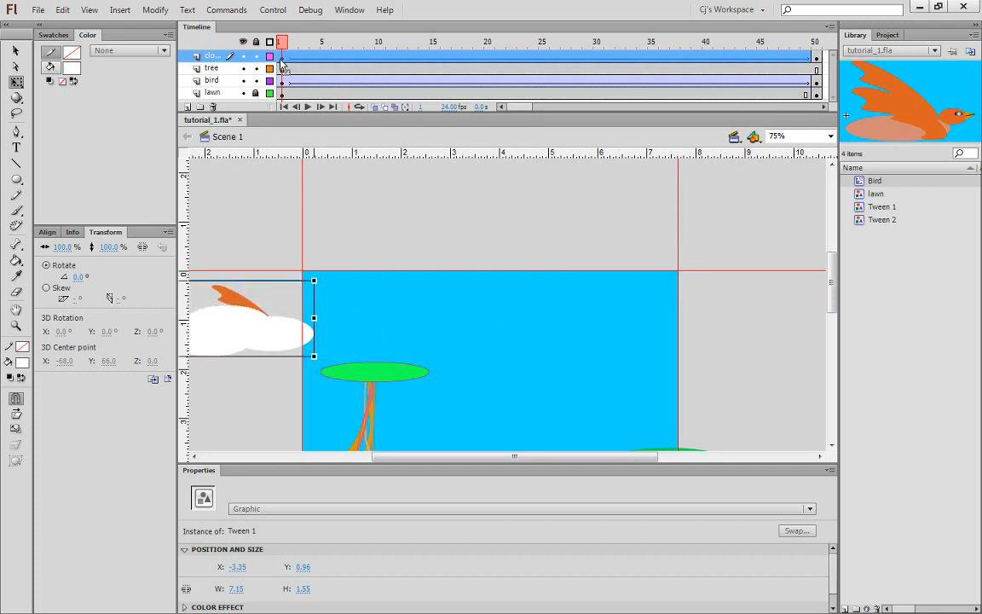
Step: Reposition the clouds on frame 1 to about X 6.30, Y 0.77 in, with the second cloud overlapping the stage's right edge
{"action": "left_click", "coordinate": [283, 58]}
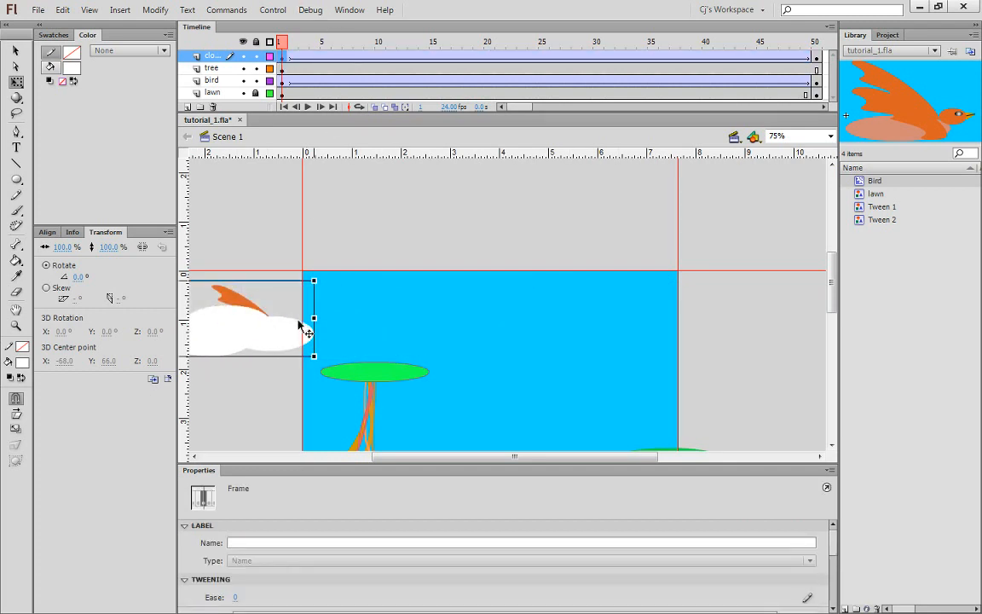
{"action": "left_click_drag", "start_coordinate": [227, 298], "coordinate": [690, 323]}
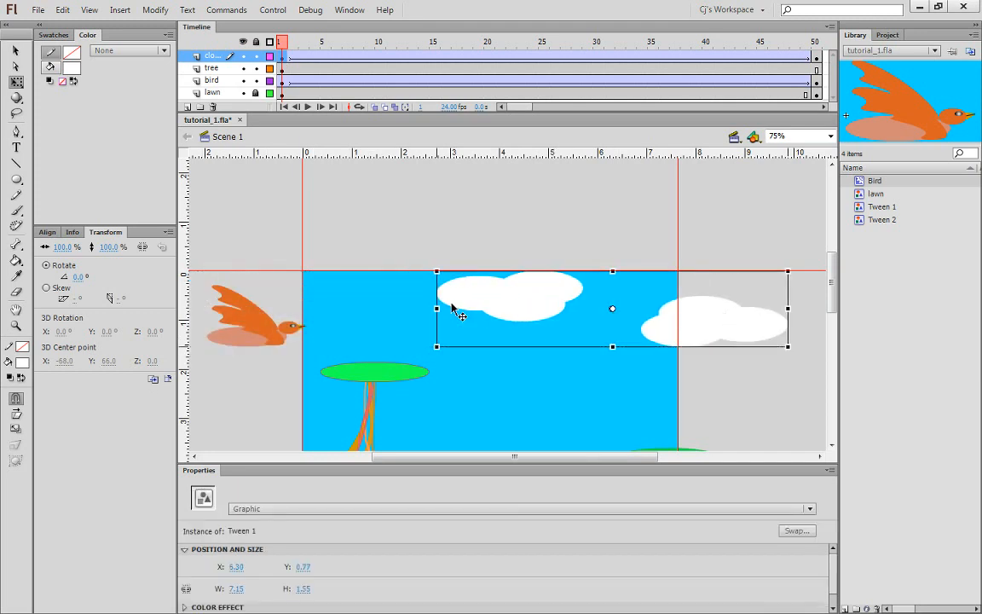
Step: On frame 1, narrow the clouds to 54.2% width beyond the stage's right edge; on frame 50, move them to about X -0.38, Y 0.89 in
{"action": "left_click_drag", "start_coordinate": [434, 309], "coordinate": [697, 310]}
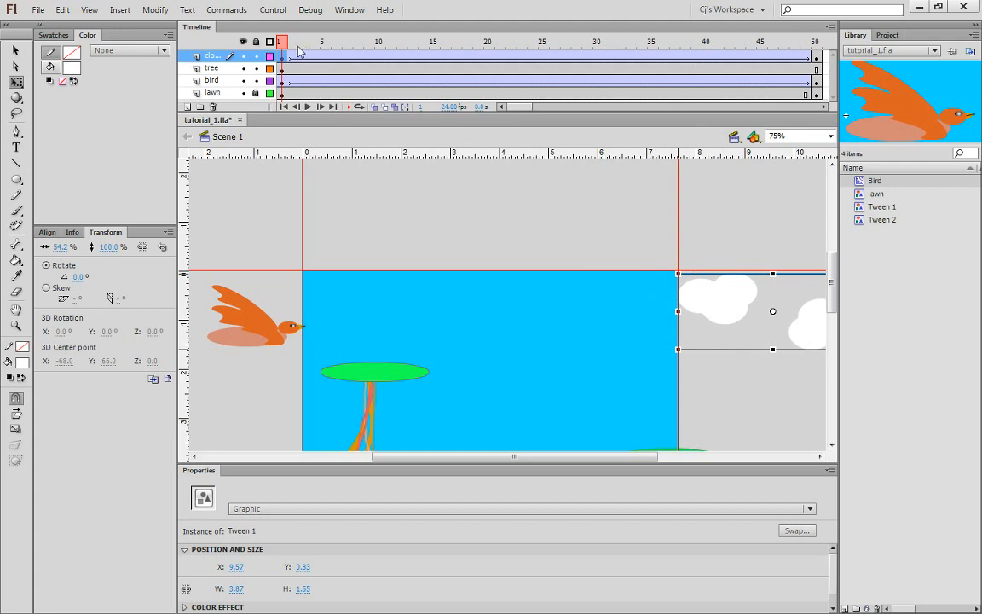
{"action": "left_click", "coordinate": [290, 44]}
{"action": "left_click_drag", "start_coordinate": [291, 44], "coordinate": [821, 72]}
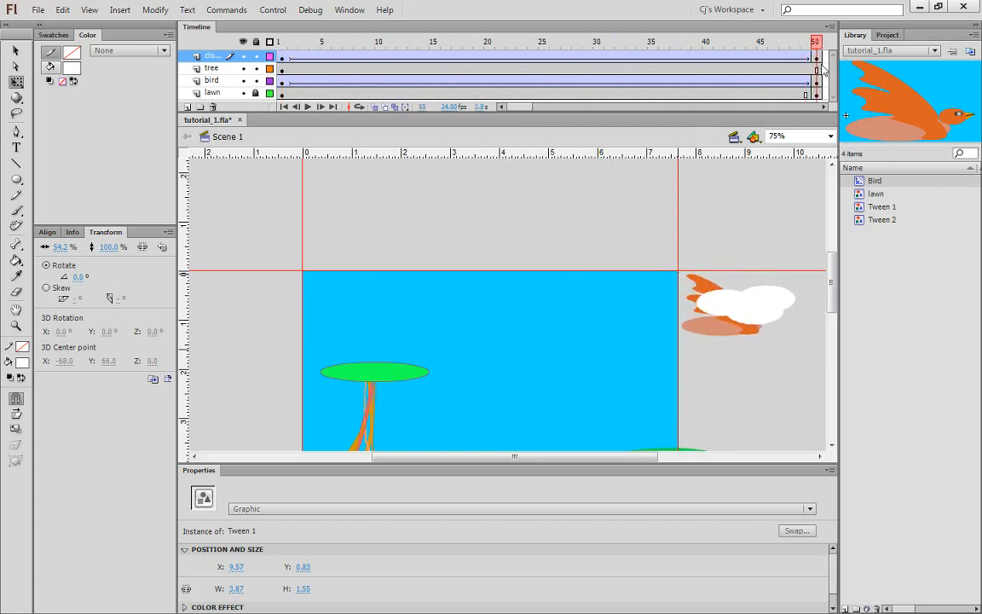
{"action": "left_click", "coordinate": [816, 56]}
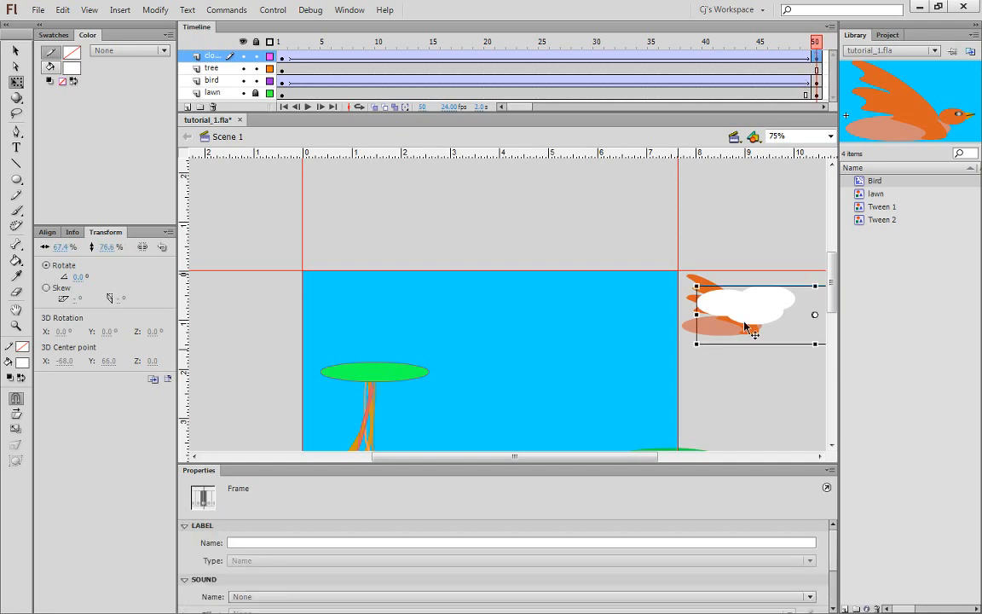
{"action": "left_click_drag", "start_coordinate": [754, 308], "coordinate": [231, 313]}
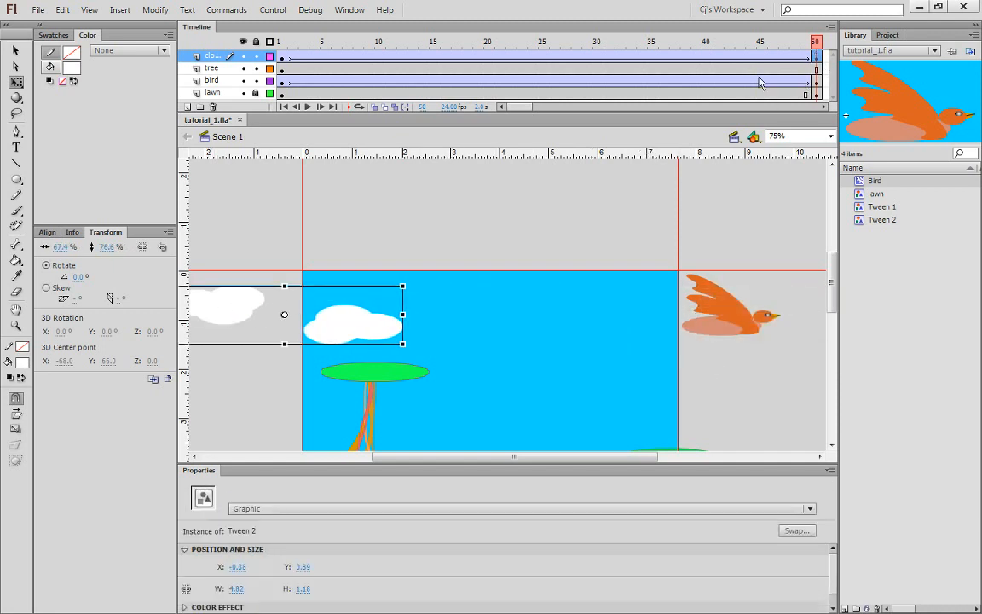
Step: Play the animation from frame 1, then enable Loop Playback and play it again
{"action": "left_click", "coordinate": [772, 43]}
{"action": "left_click_drag", "start_coordinate": [772, 43], "coordinate": [265, 39]}
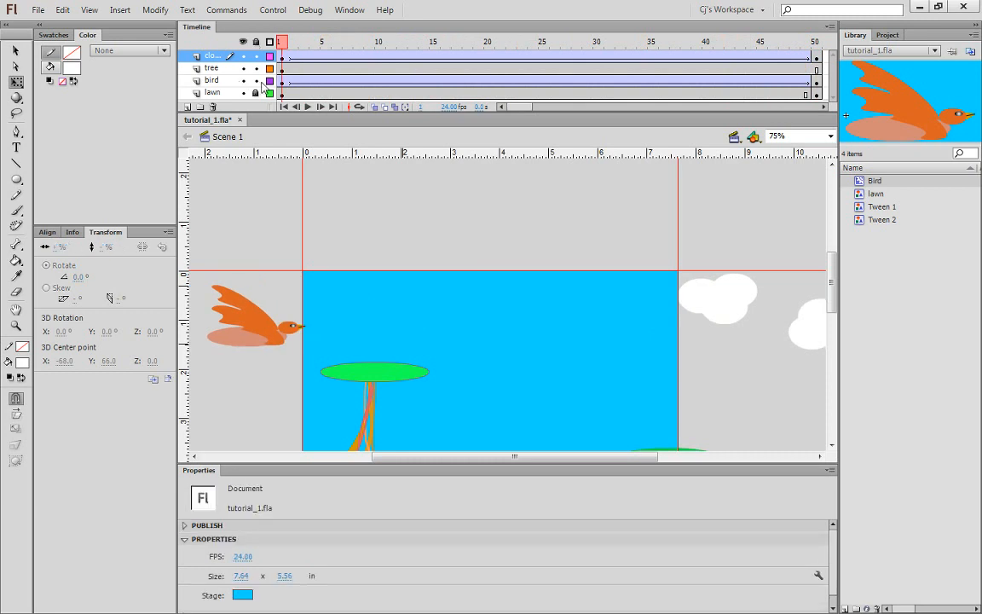
{"action": "key", "text": "Return"}
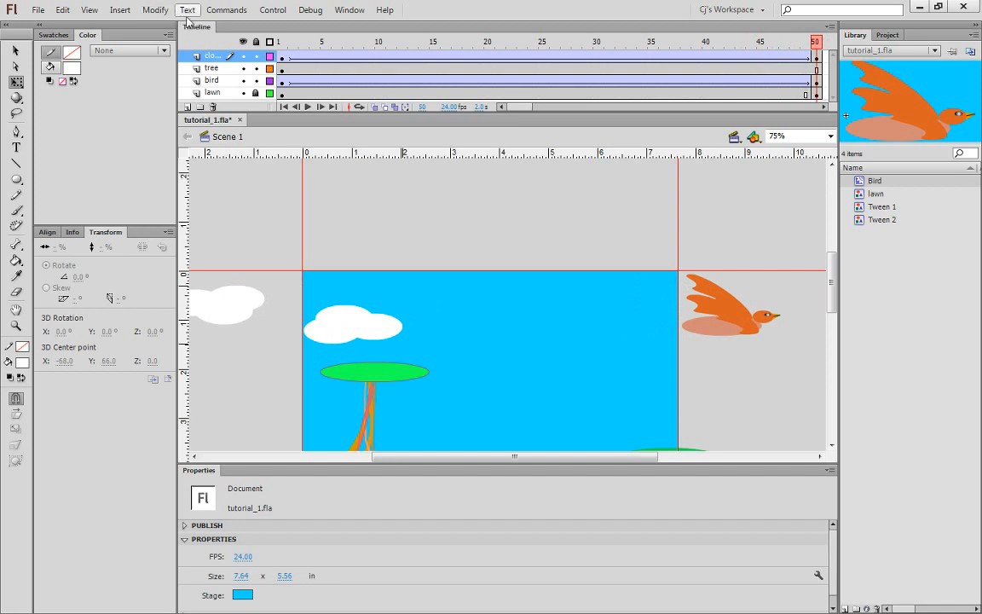
{"action": "left_click", "coordinate": [270, 9]}
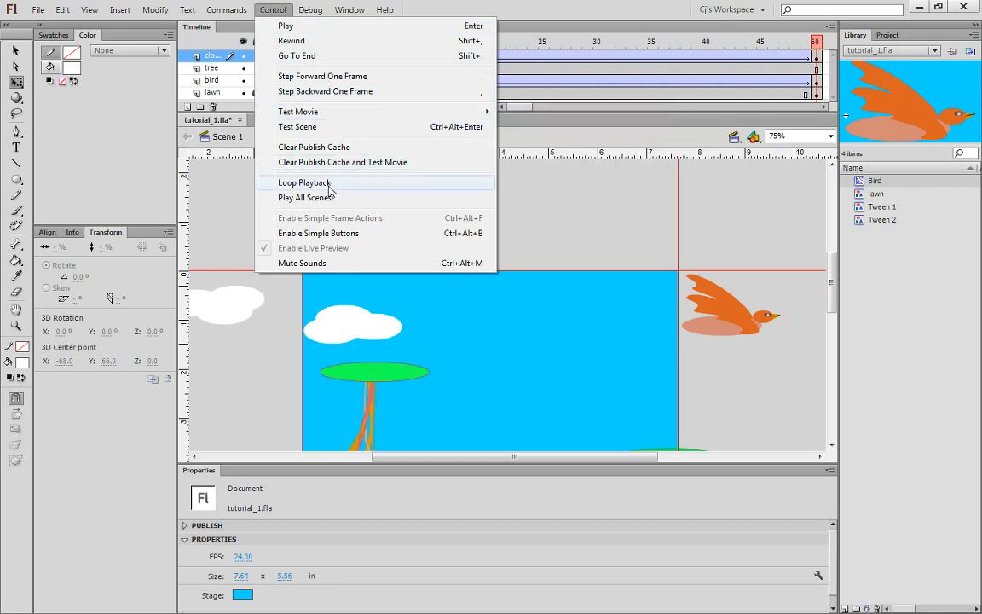
{"action": "left_click", "coordinate": [326, 184]}
{"action": "key", "text": "Return"}
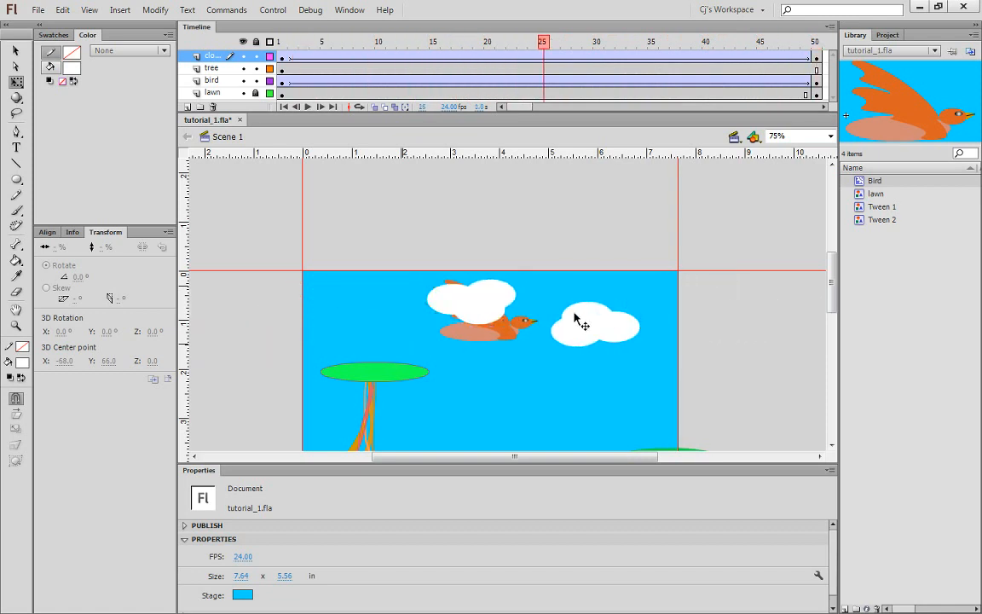
Step: Move the bird layer above the cloud layer so the bird flies in front of the clouds
{"action": "left_click_drag", "start_coordinate": [596, 384], "coordinate": [591, 357]}
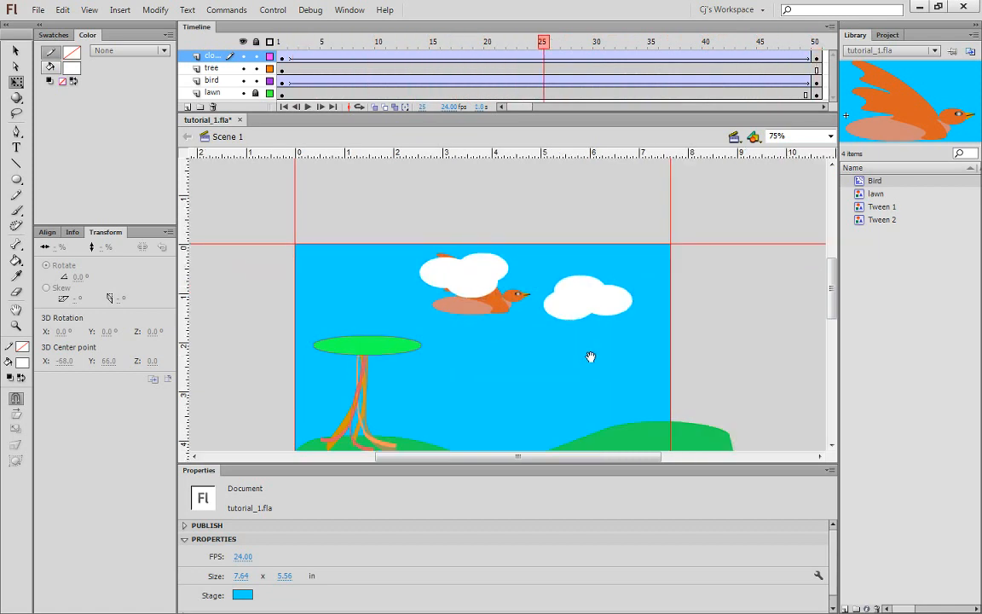
{"action": "left_click", "coordinate": [234, 82]}
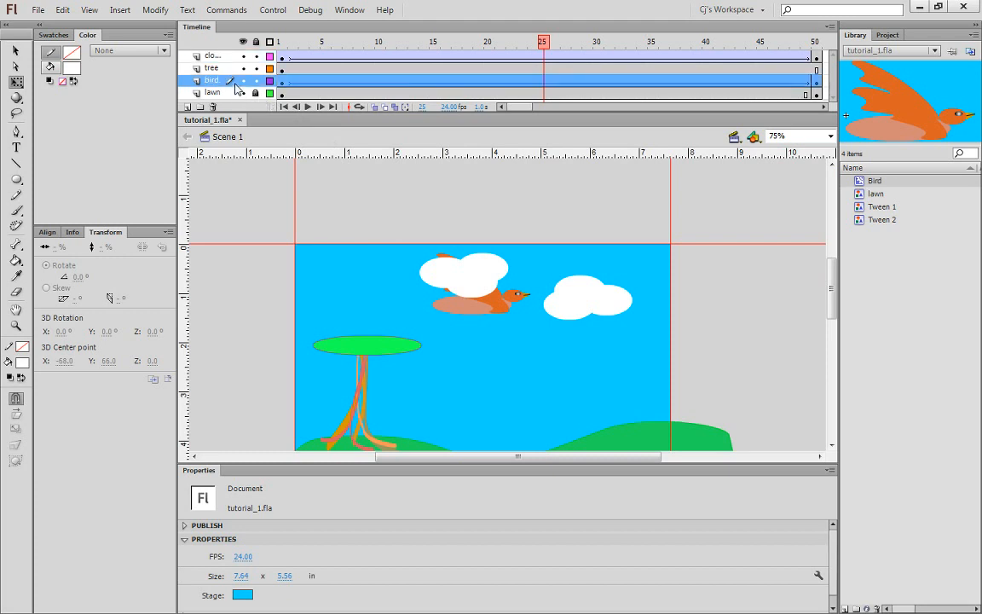
{"action": "left_click_drag", "start_coordinate": [233, 84], "coordinate": [222, 56]}
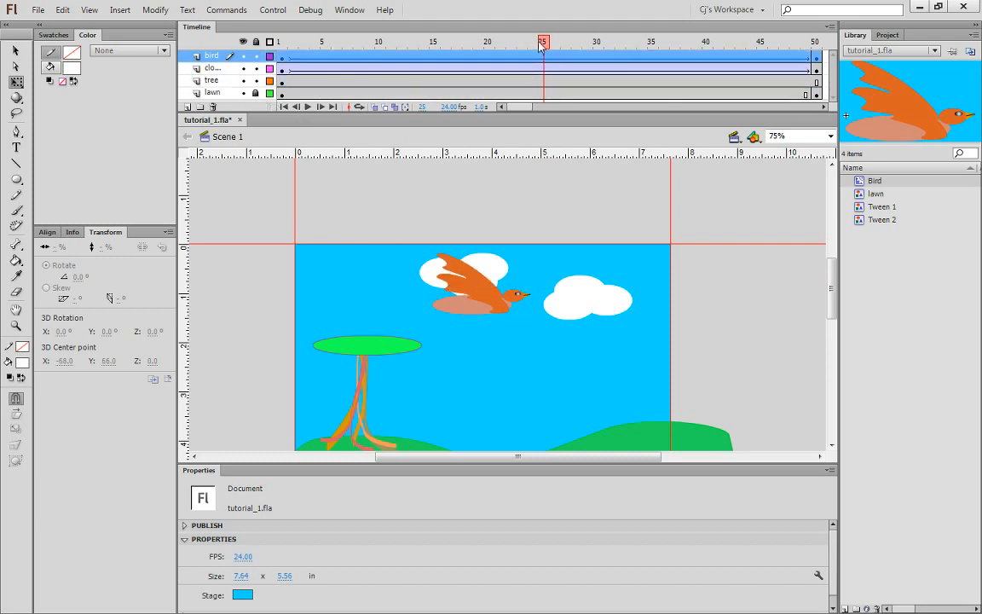
Step: Return to frame 1, test the movie and close its preview
{"action": "left_click", "coordinate": [433, 53]}
{"action": "left_click_drag", "start_coordinate": [434, 53], "coordinate": [281, 38]}
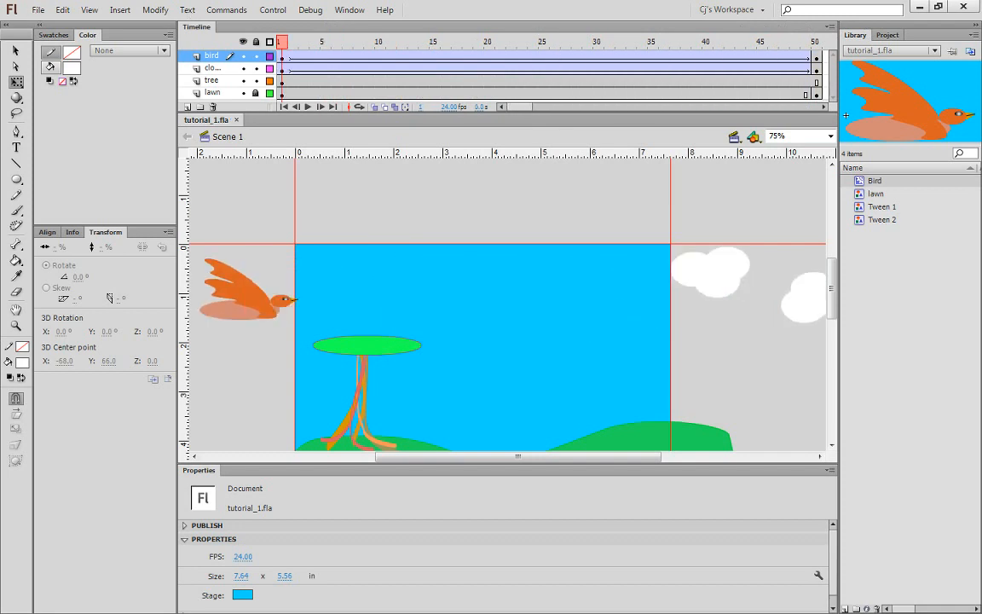
{"action": "key", "text": "ctrl+Return"}
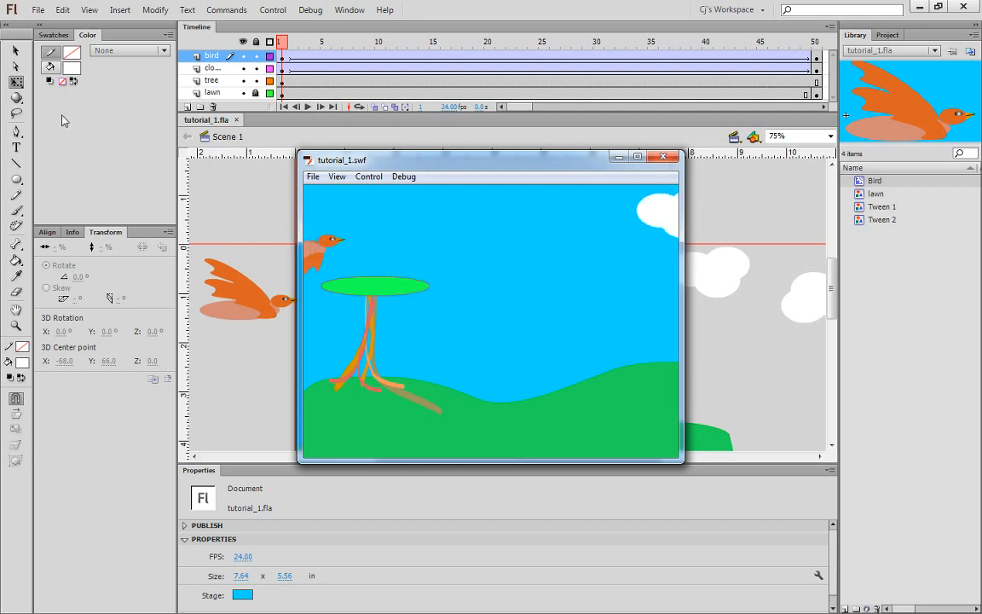
{"action": "left_click", "coordinate": [671, 159]}
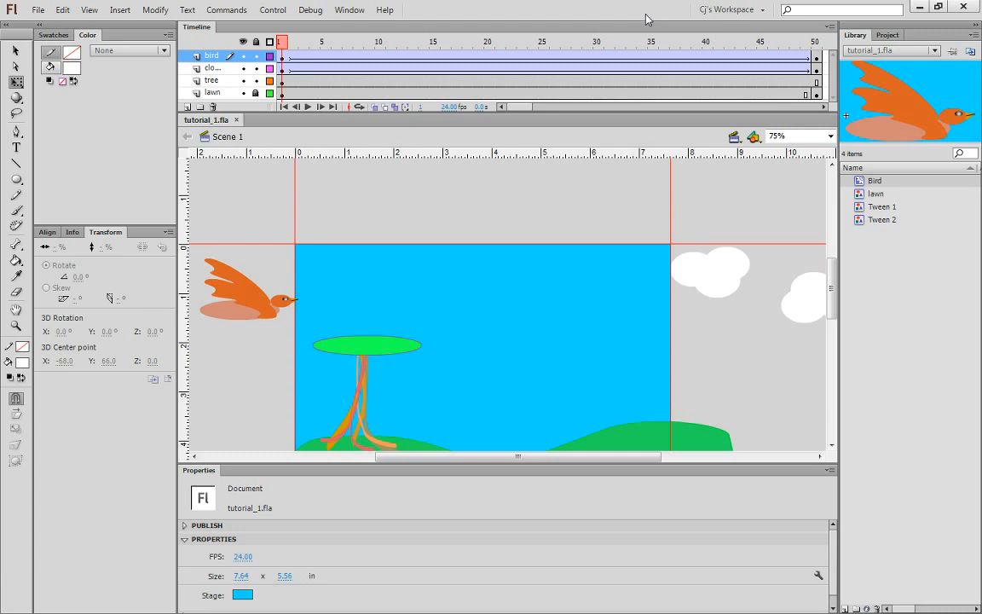
Step: Set the document's frame rate to 15 fps, test the movie at that speed and close its preview
{"action": "key", "text": "ctrl+j"}
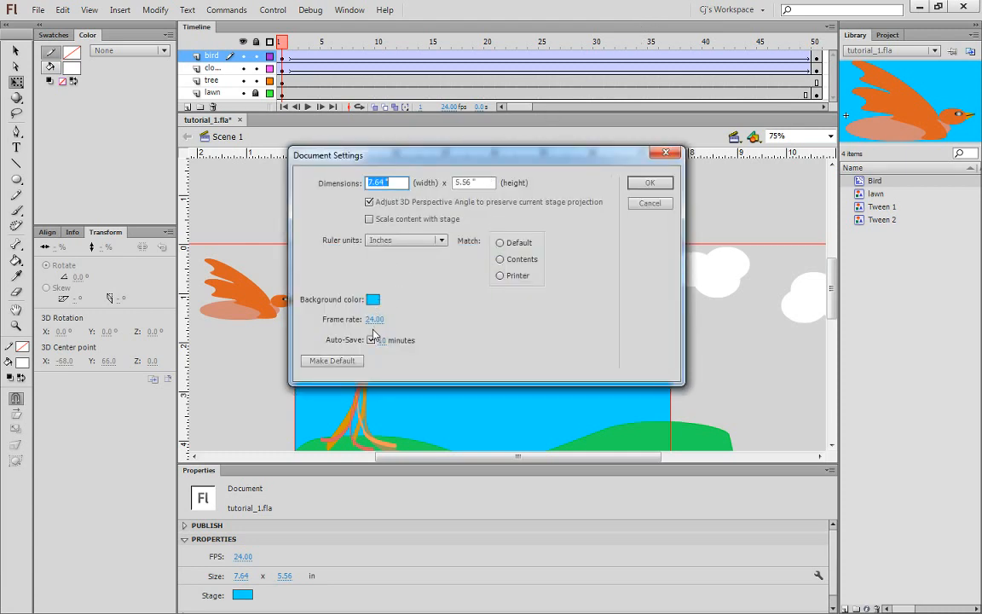
{"action": "left_click", "coordinate": [372, 319]}
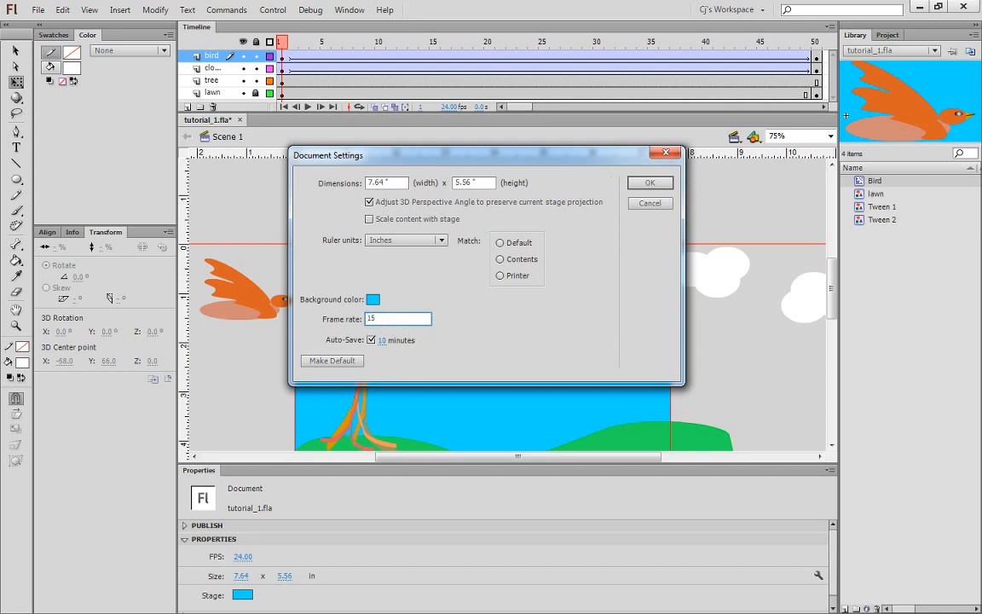
{"action": "key", "text": "Return"}
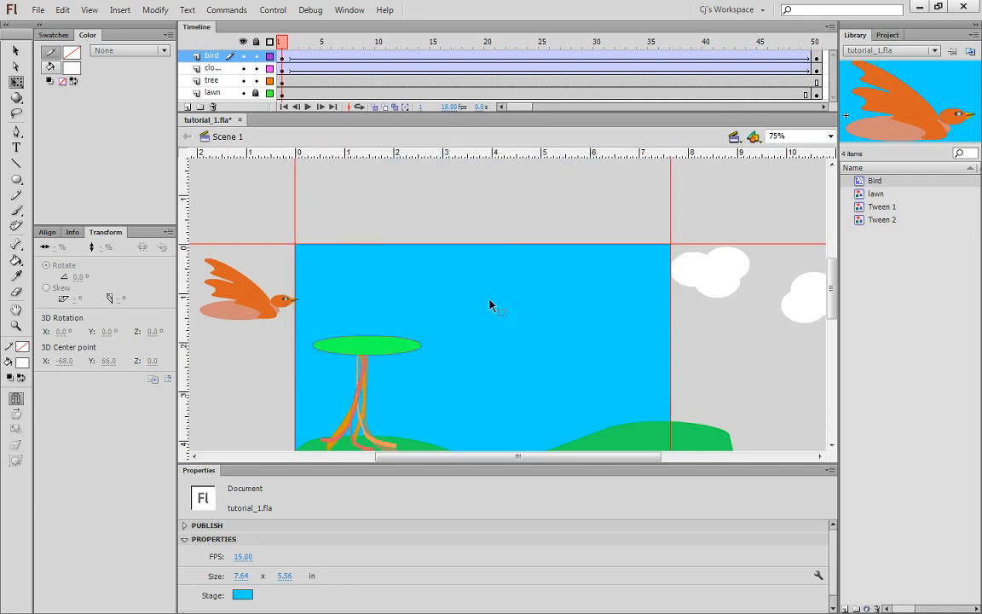
{"action": "key", "text": "ctrl+Return"}
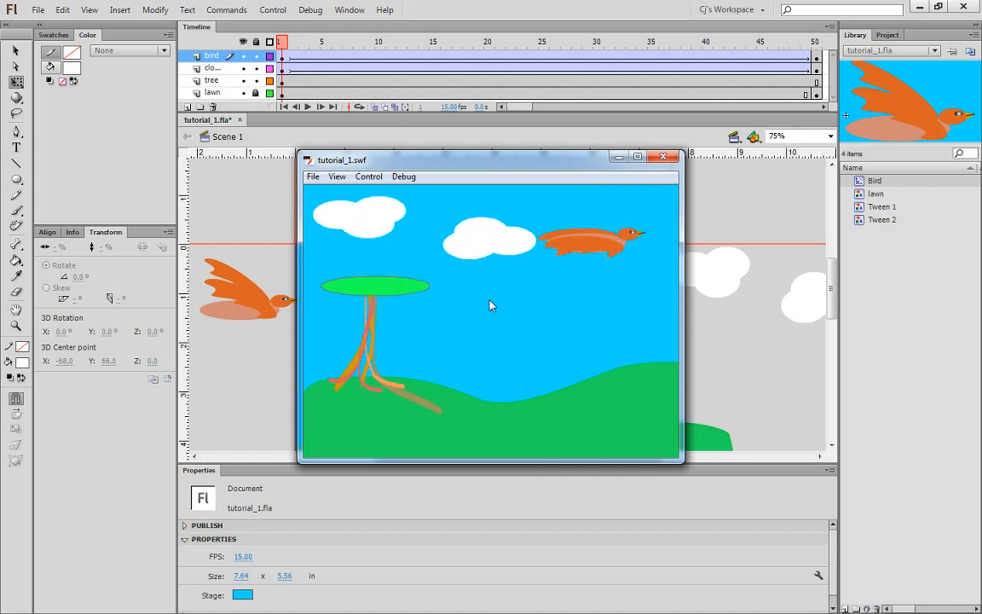
{"action": "left_click", "coordinate": [650, 162]}
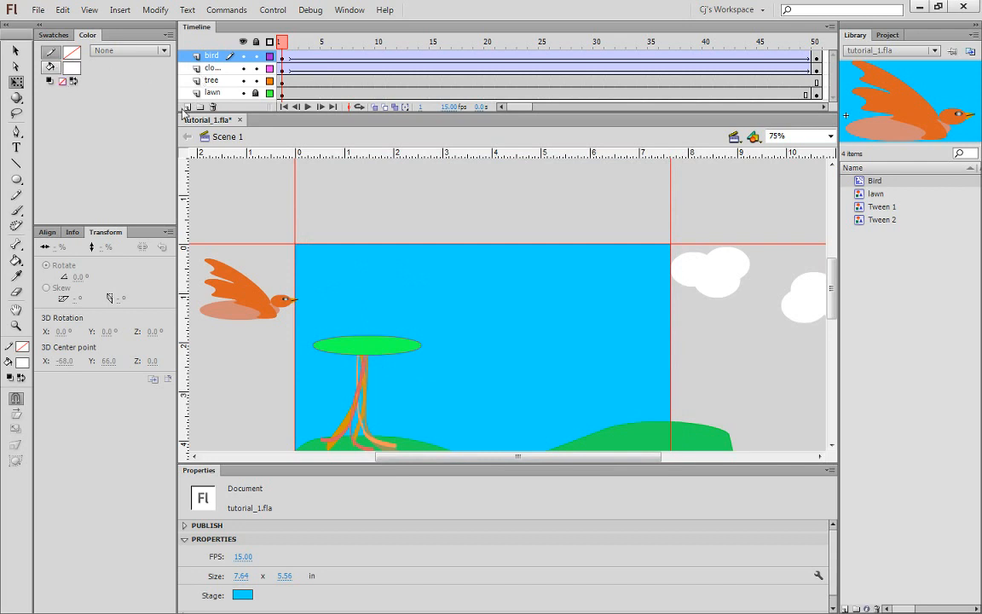
Step: Add a layer named Bike above the bird layer and hide all the other layers
{"action": "left_click", "coordinate": [186, 109]}
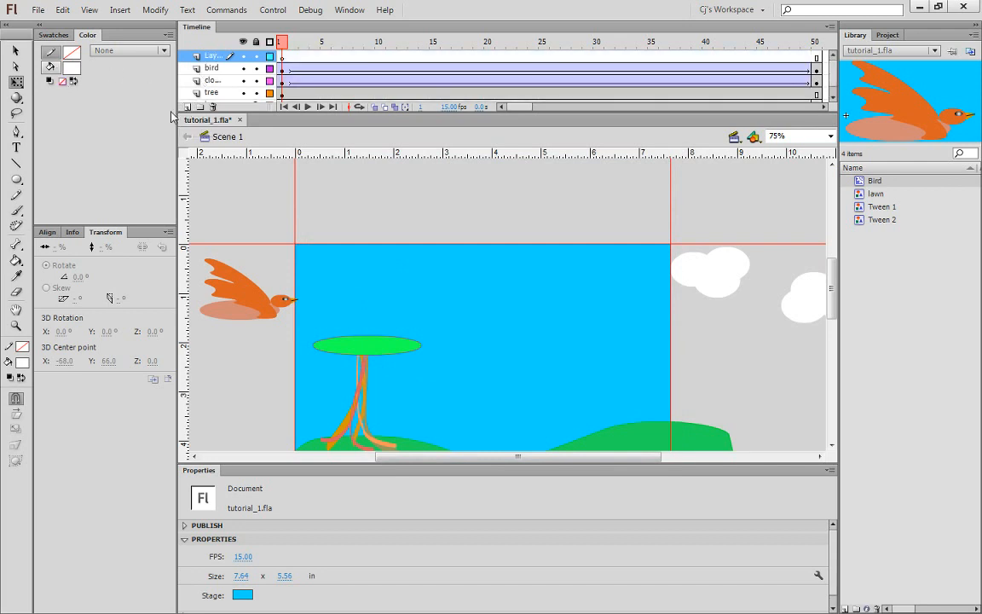
{"action": "double_click", "coordinate": [214, 58]}
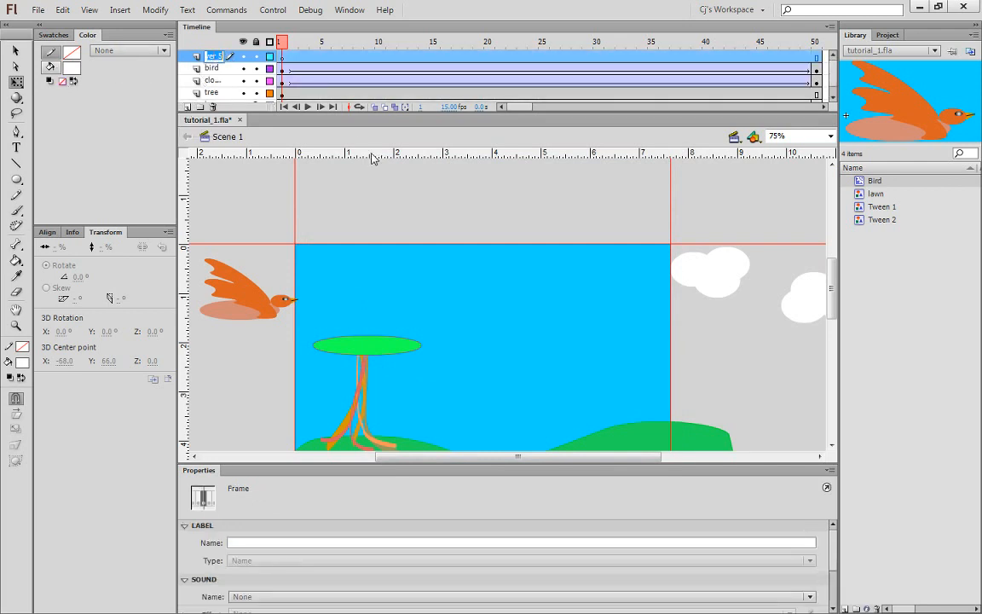
{"action": "type", "text": "Bike"}
{"action": "key", "text": "Return"}
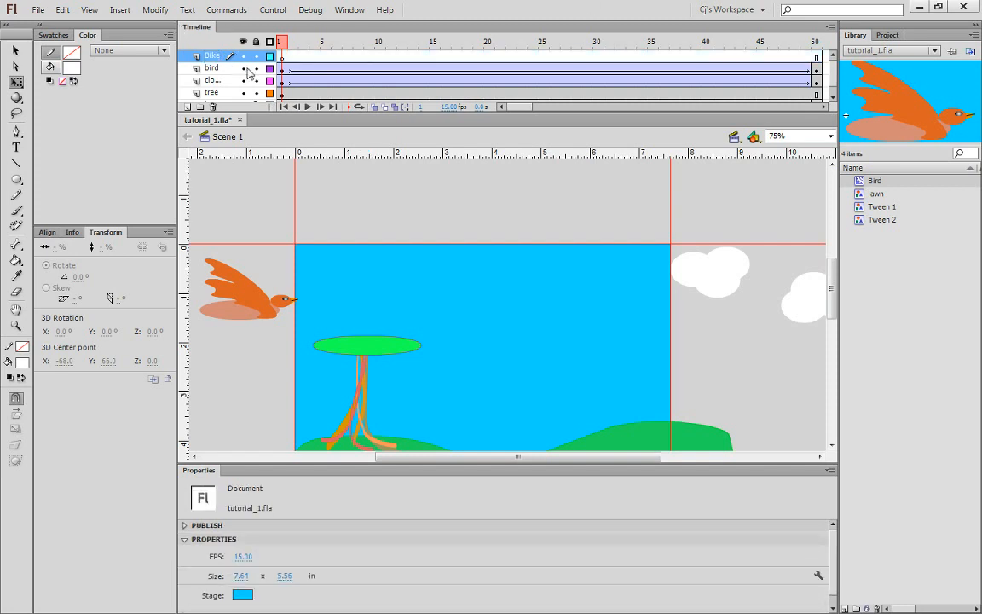
{"action": "left_click_drag", "start_coordinate": [243, 69], "coordinate": [244, 79]}
{"action": "left_click", "coordinate": [243, 93]}
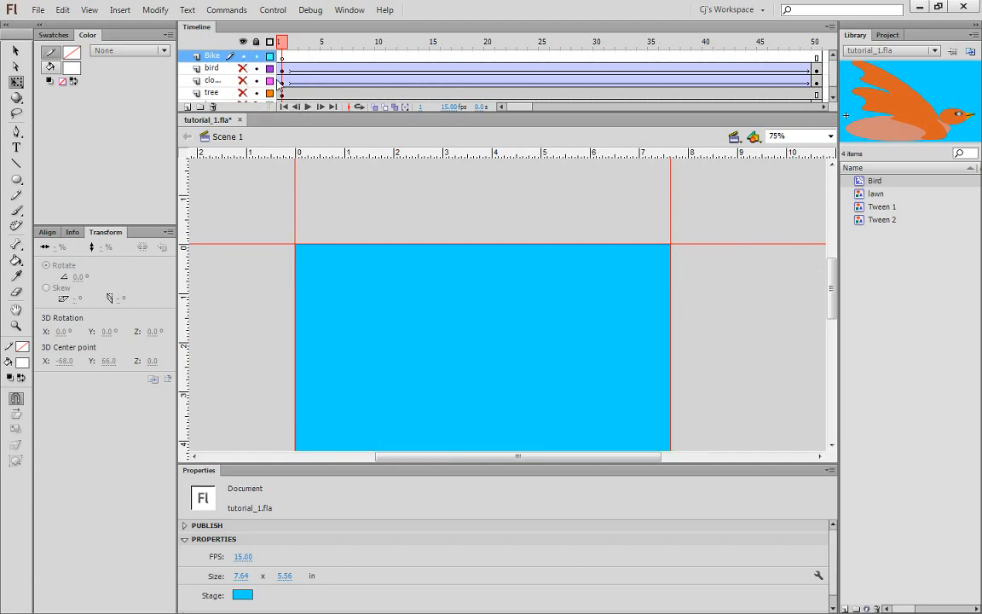
Step: On frame 1 of the Bike layer, draw a white circle about 1.14 in wide near the stage's left side with the Oval tool
{"action": "left_click", "coordinate": [283, 58]}
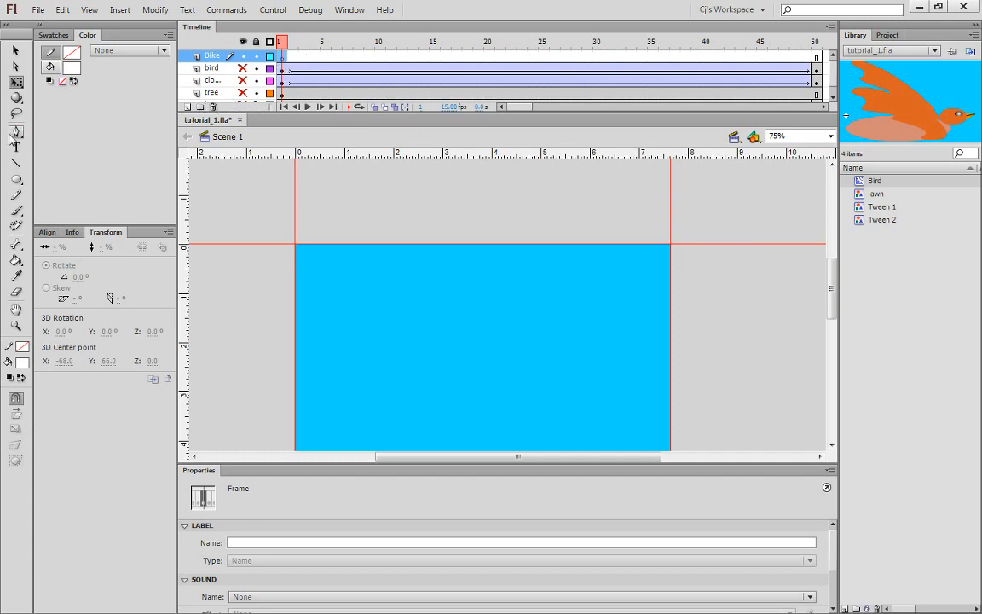
{"action": "left_click", "coordinate": [17, 179]}
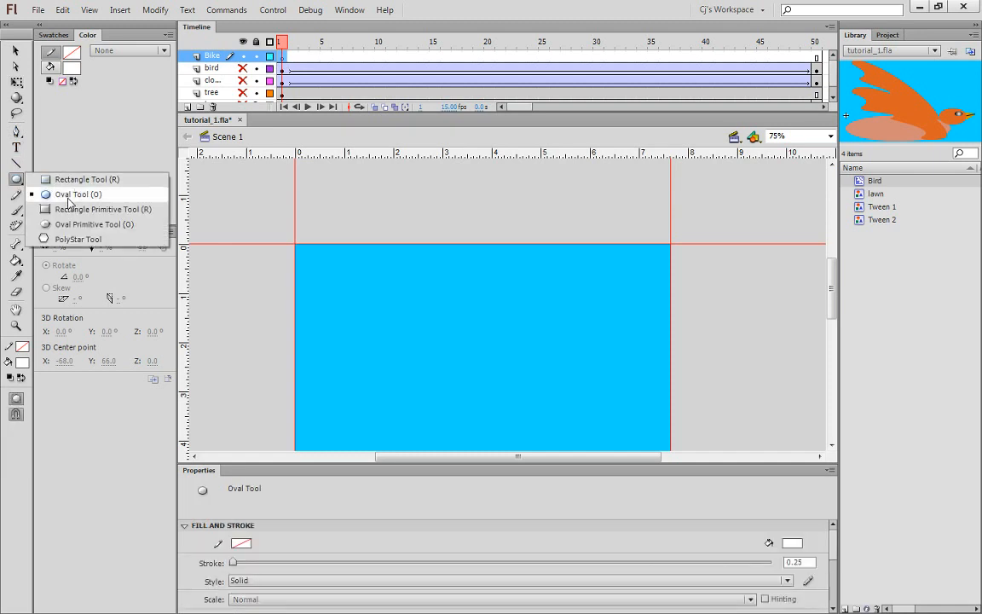
{"action": "left_click", "coordinate": [45, 194]}
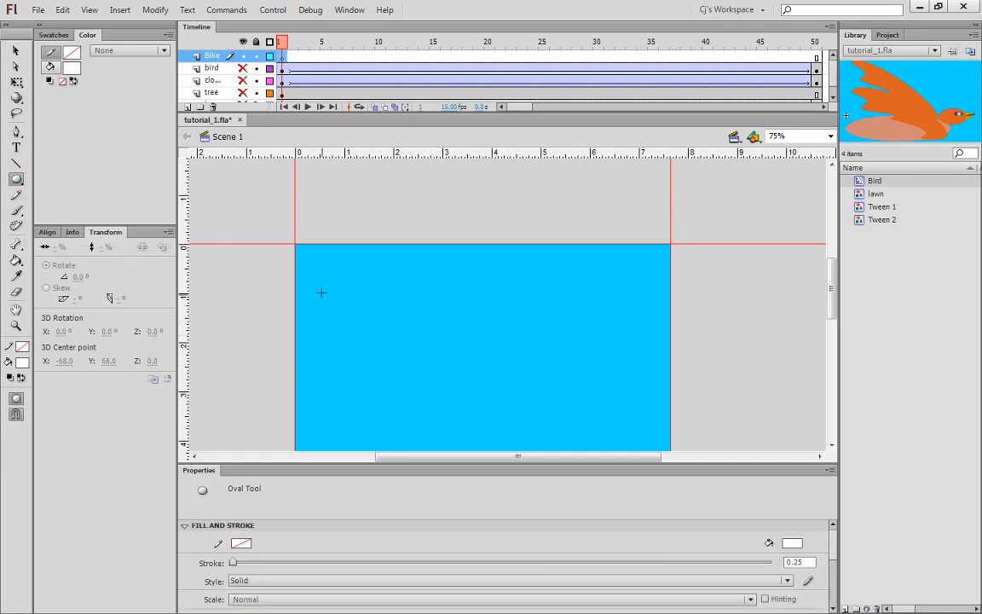
{"action": "left_click_drag", "start_coordinate": [325, 354], "coordinate": [381, 385]}
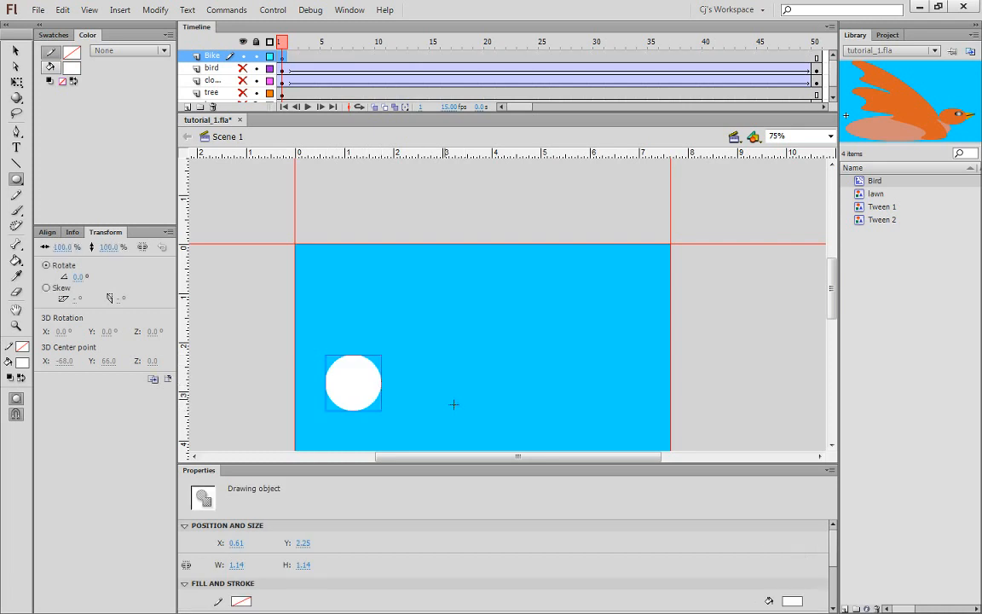
Step: Convert the white circle to a Movie Clip symbol named bike
{"action": "left_click", "coordinate": [15, 50]}
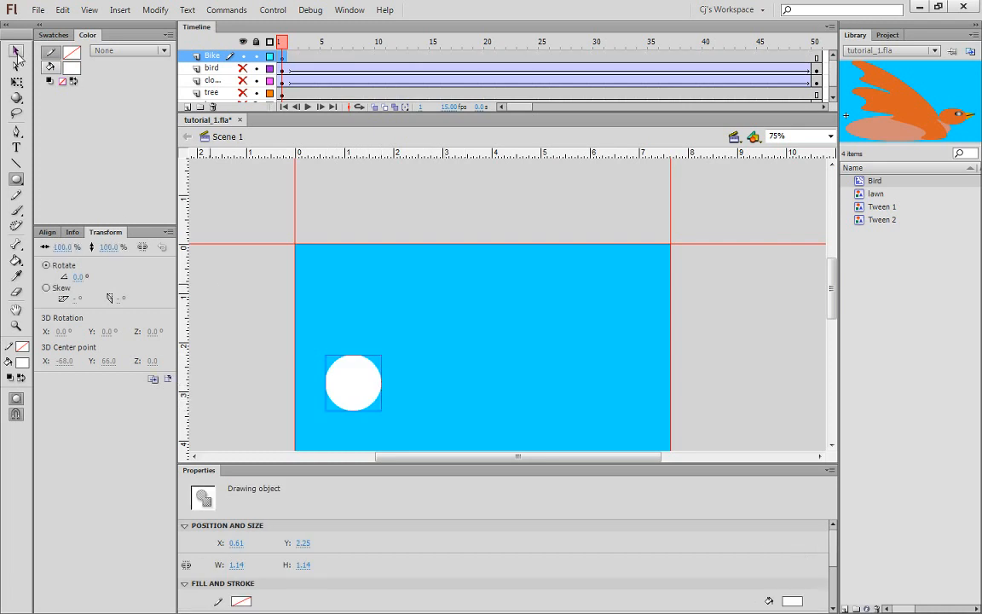
{"action": "right_click", "coordinate": [353, 375]}
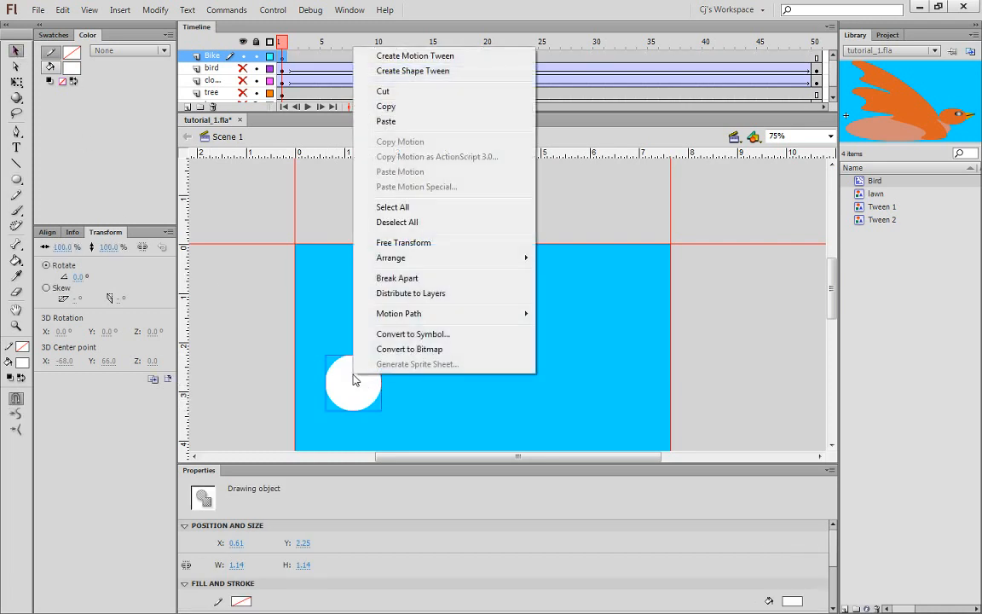
{"action": "left_click", "coordinate": [410, 335]}
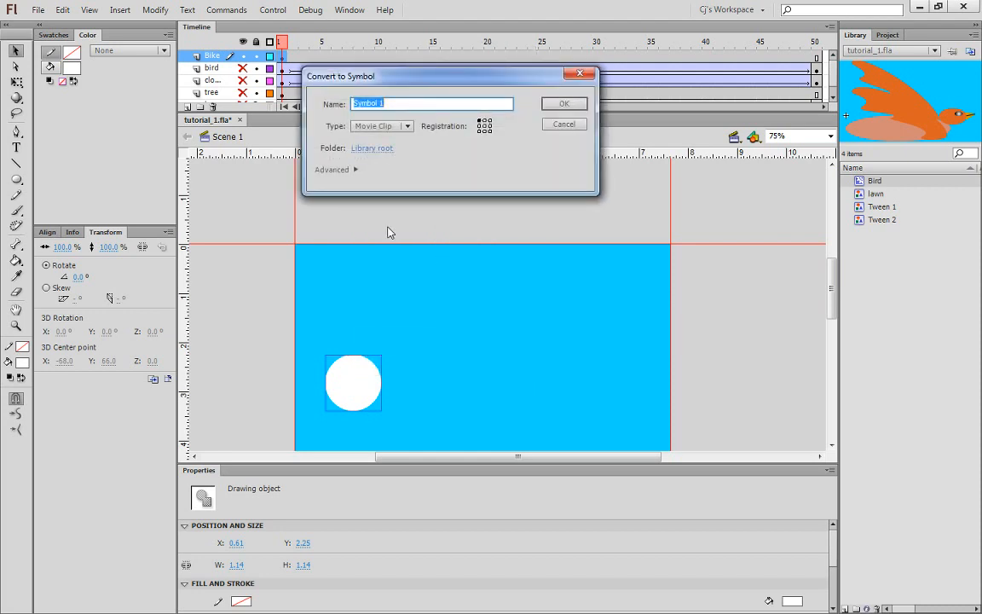
{"action": "type", "text": "bike"}
{"action": "key", "text": "Return"}
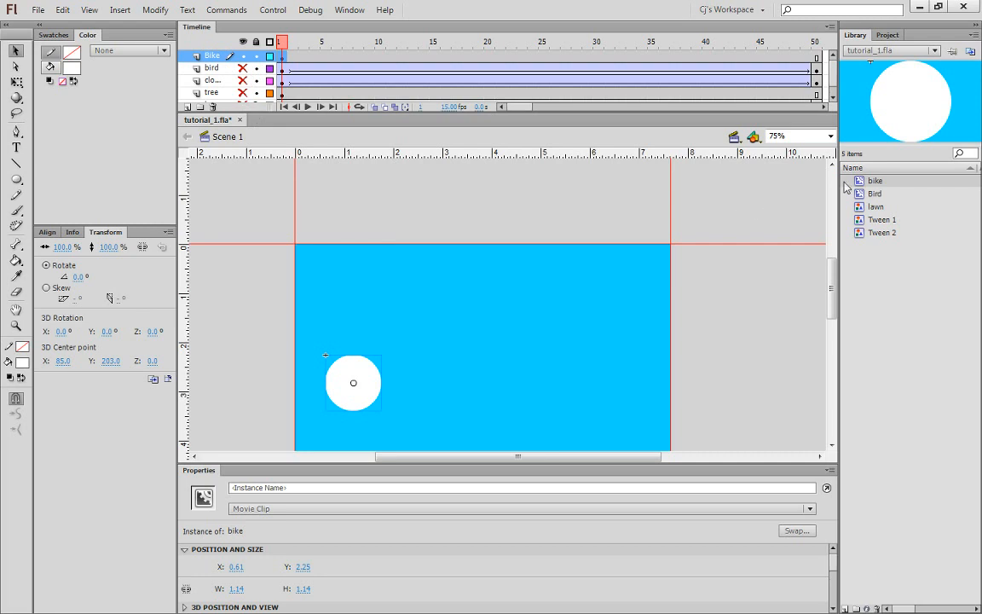
Step: Open the bike symbol for editing and give its circle a black #000000 stroke
{"action": "right_click", "coordinate": [859, 186]}
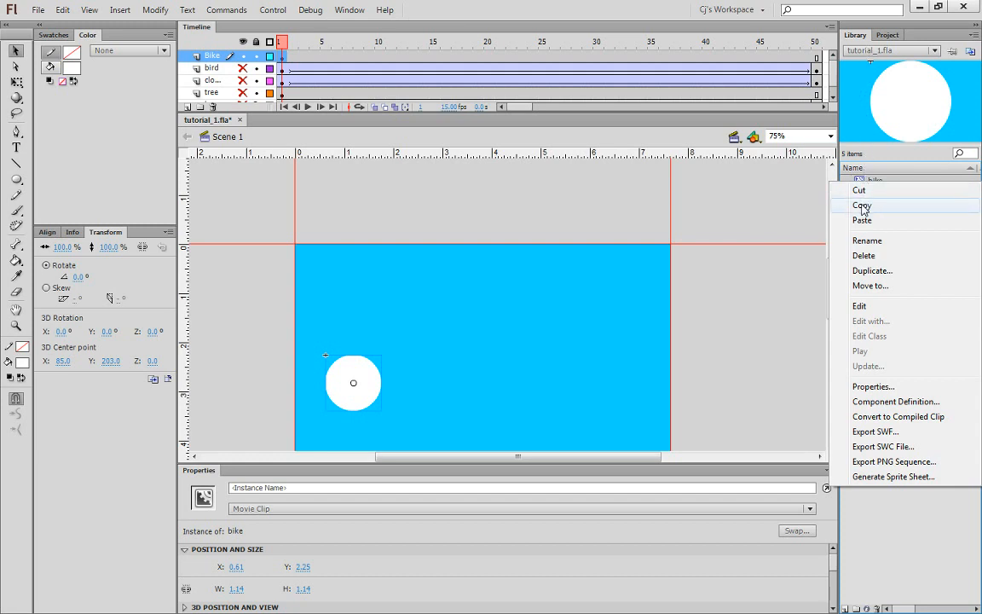
{"action": "left_click", "coordinate": [870, 308]}
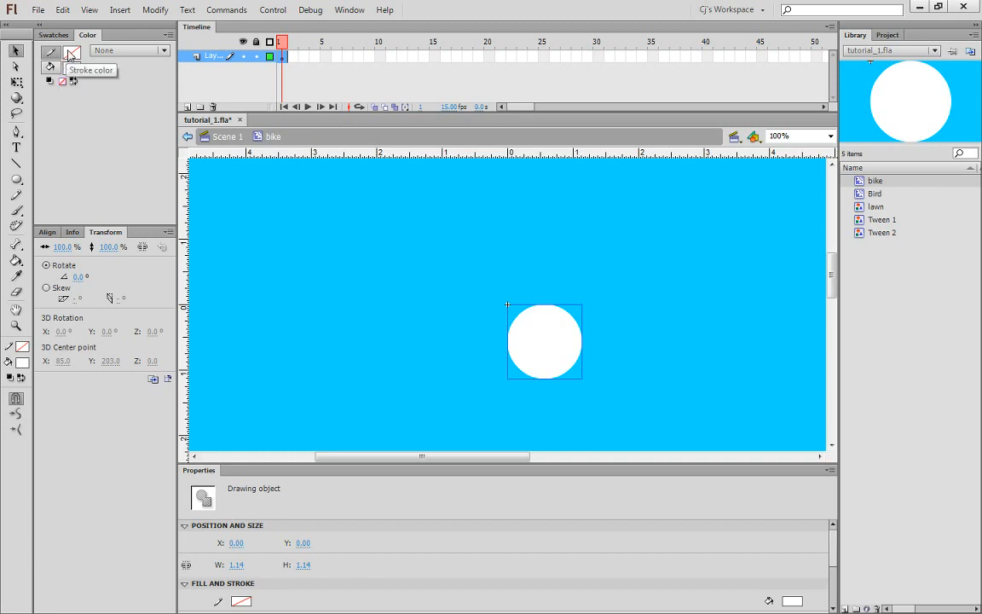
{"action": "left_click", "coordinate": [71, 54]}
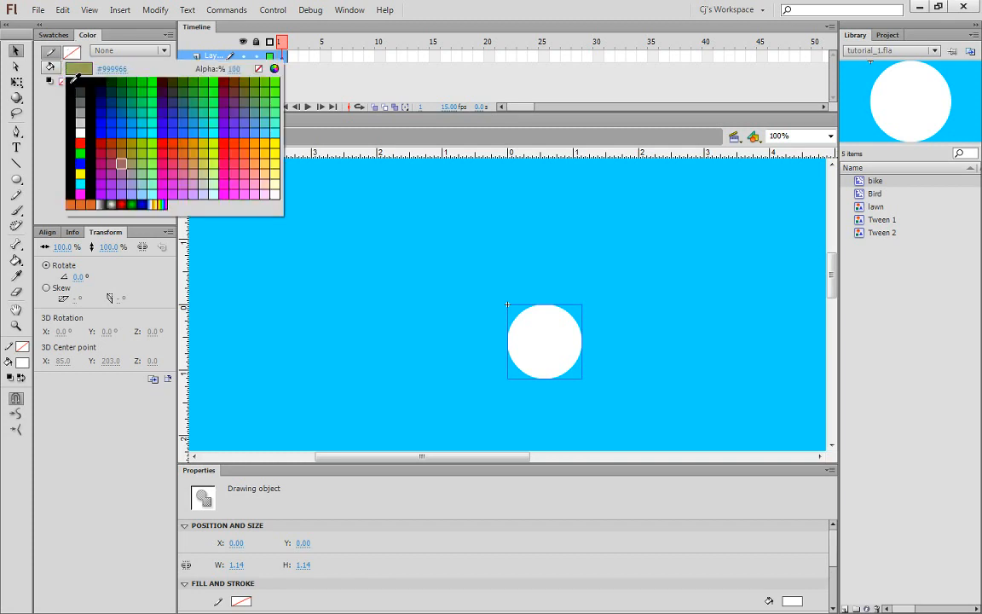
{"action": "left_click", "coordinate": [72, 84]}
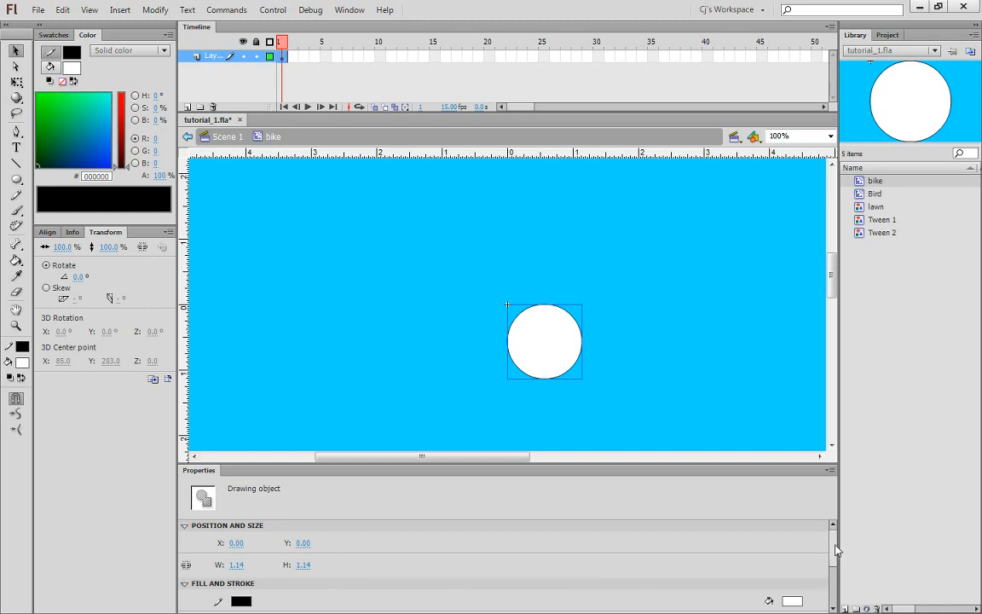
Step: Set the circle's stroke thickness to 5 and remove its white fill
{"action": "left_click_drag", "start_coordinate": [837, 551], "coordinate": [833, 580]}
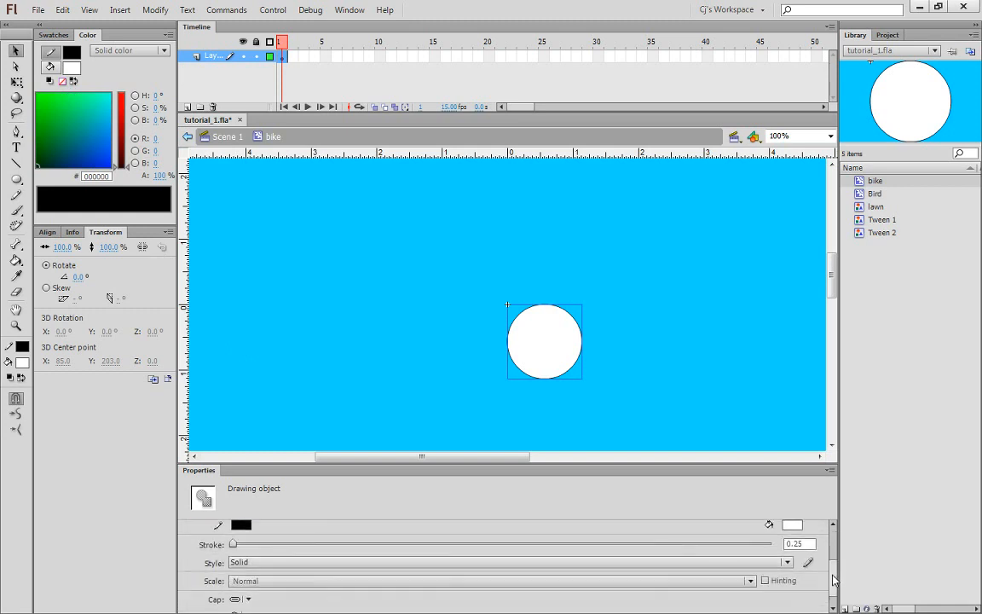
{"action": "left_click", "coordinate": [801, 543]}
{"action": "type", "text": "5"}
{"action": "key", "text": "Return"}
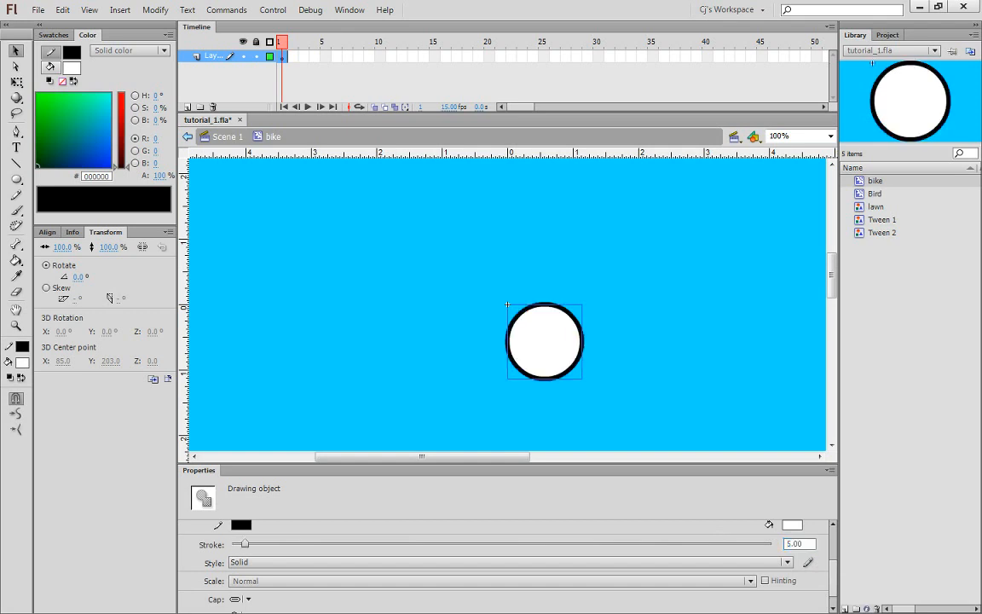
{"action": "left_click", "coordinate": [72, 71]}
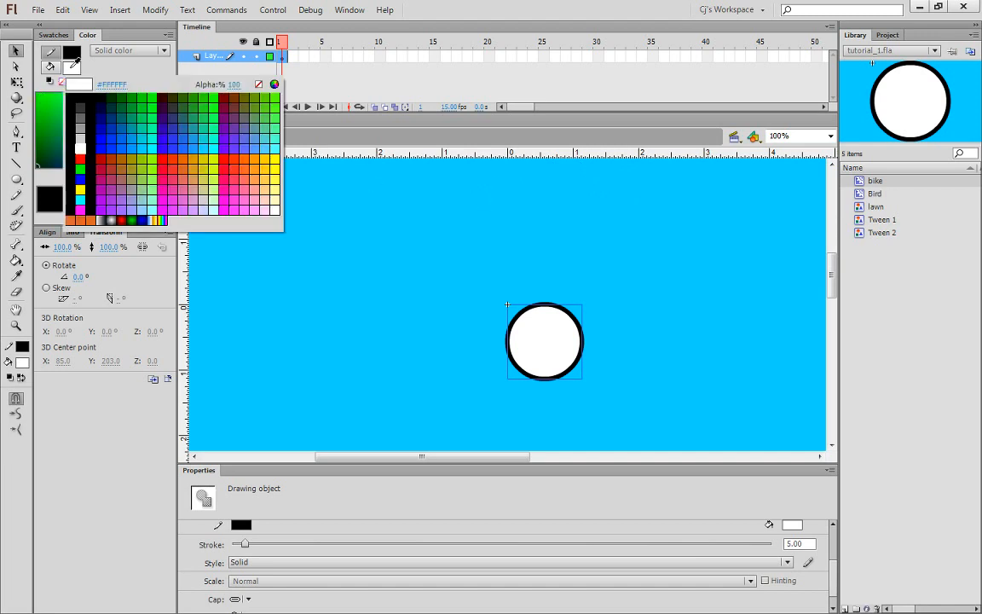
{"action": "left_click", "coordinate": [258, 83]}
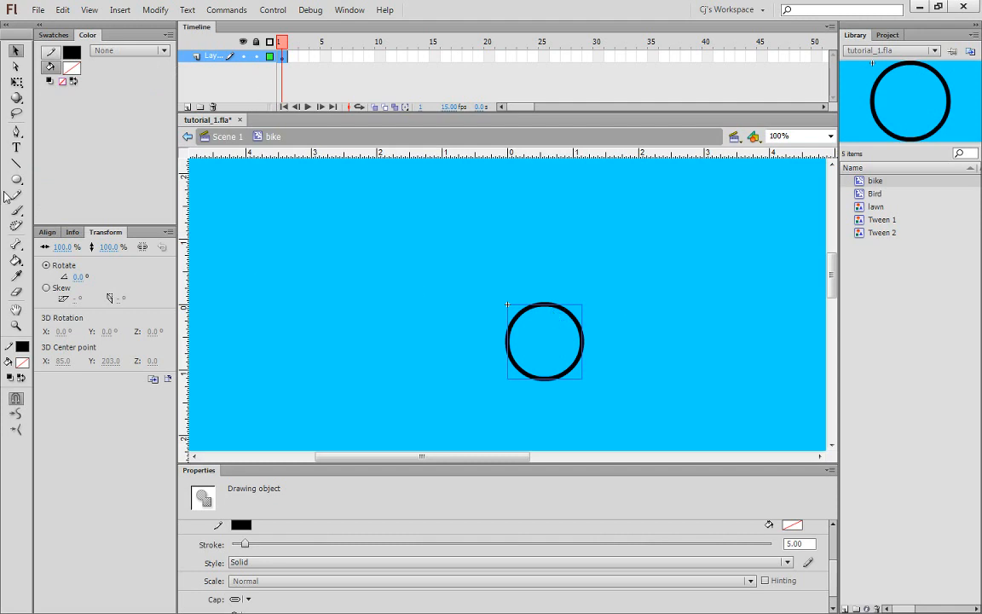
Step: Draw a red #FF0000 diagonal spoke with the Line tool, from the wheel rim's upper right to its lower left
{"action": "left_click", "coordinate": [17, 166]}
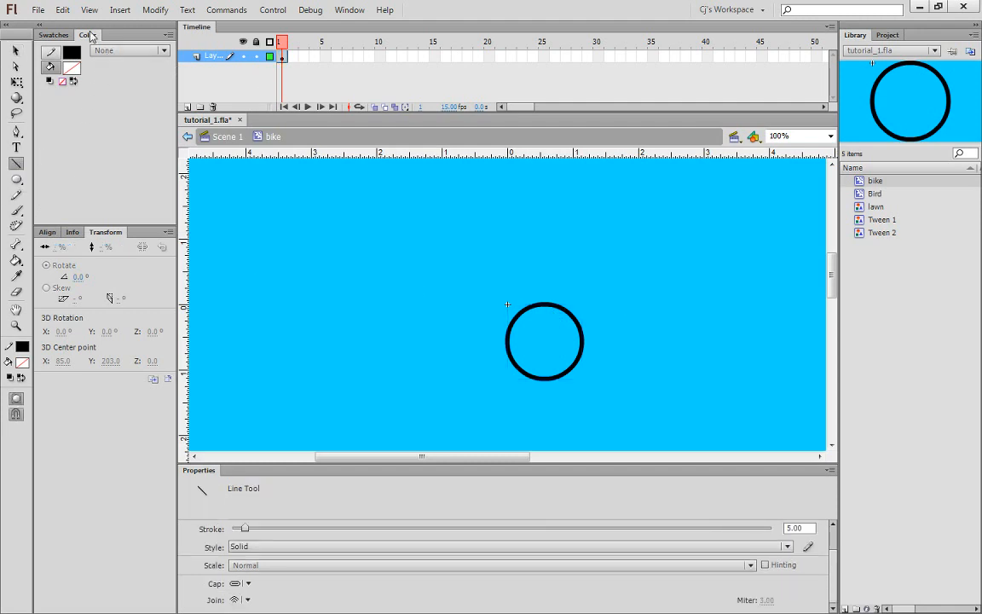
{"action": "left_click_drag", "start_coordinate": [89, 35], "coordinate": [303, 247]}
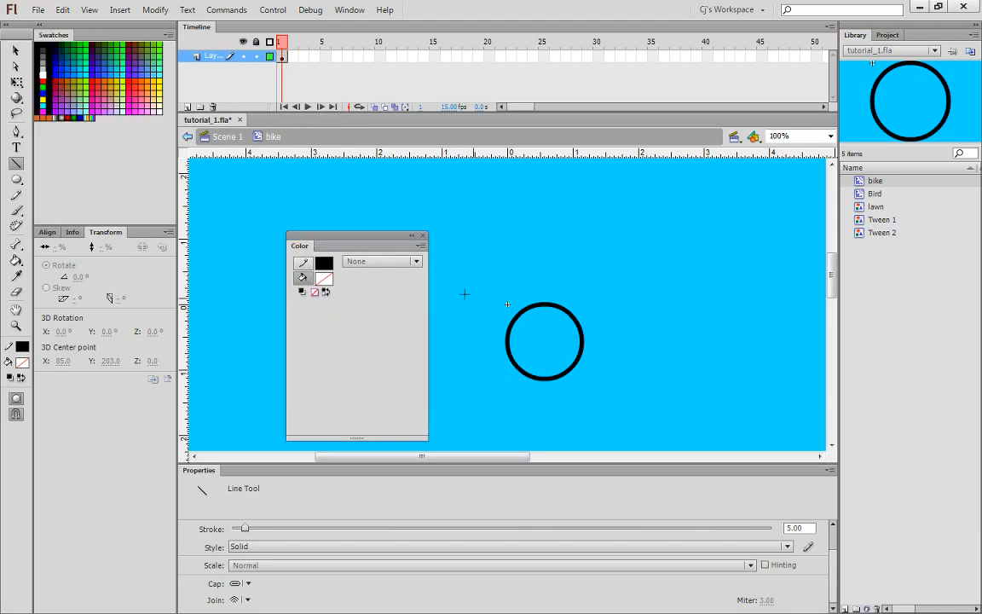
{"action": "key", "text": "ctrl+="}
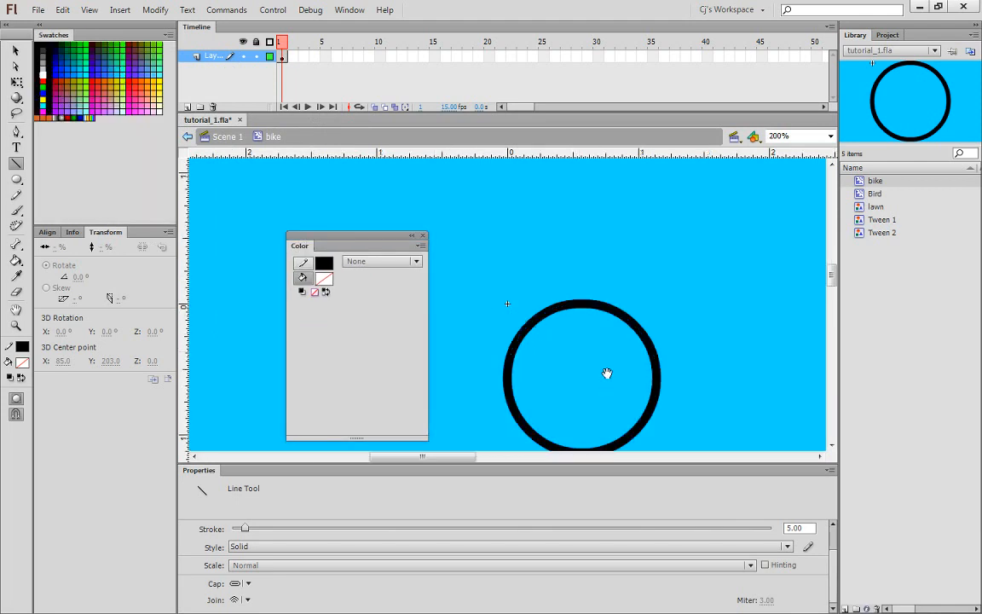
{"action": "left_click_drag", "start_coordinate": [605, 373], "coordinate": [598, 311]}
{"action": "key", "text": "ctrl+="}
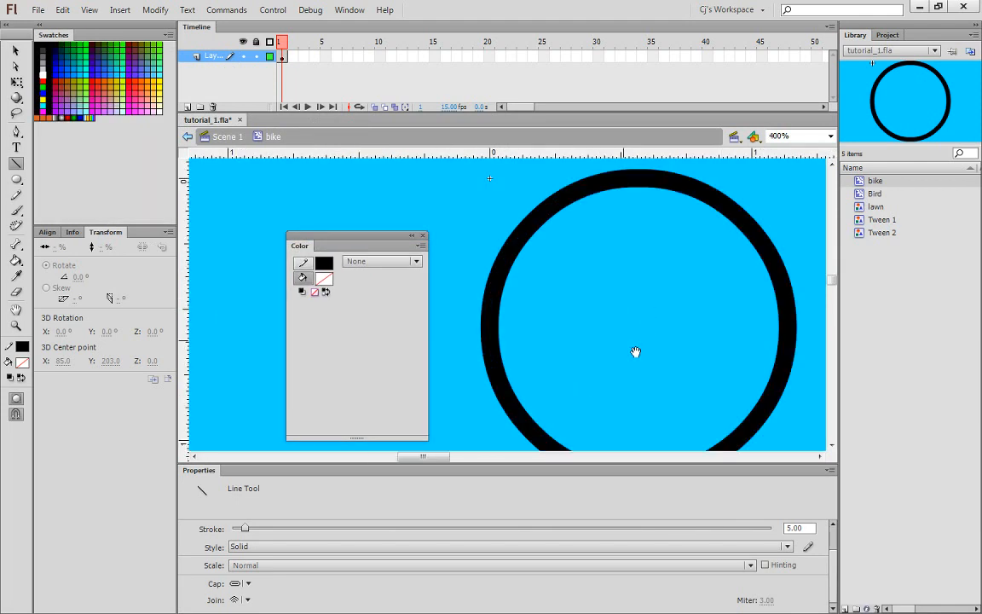
{"action": "left_click_drag", "start_coordinate": [636, 351], "coordinate": [609, 355]}
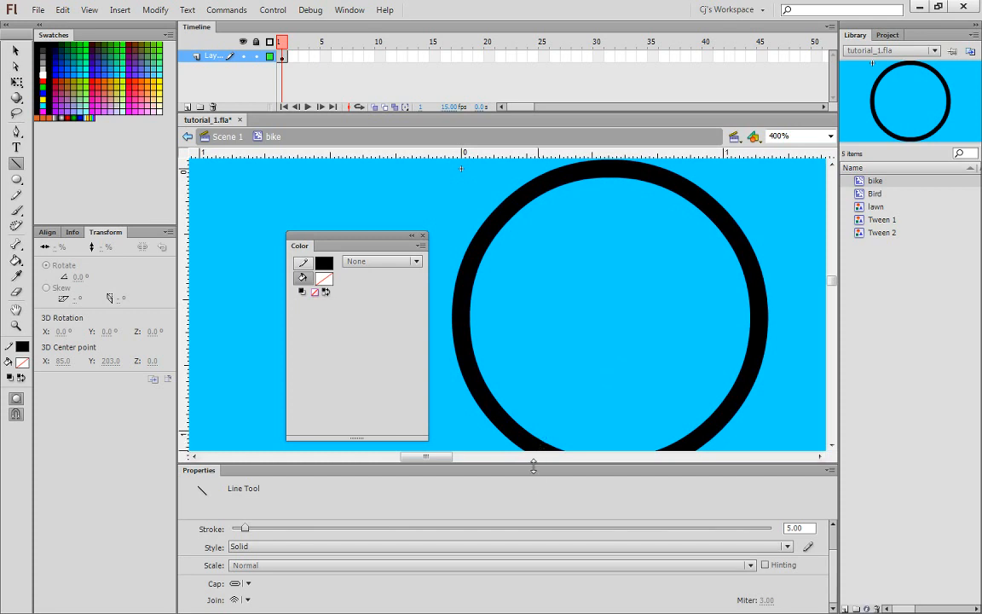
{"action": "left_click_drag", "start_coordinate": [533, 464], "coordinate": [531, 524]}
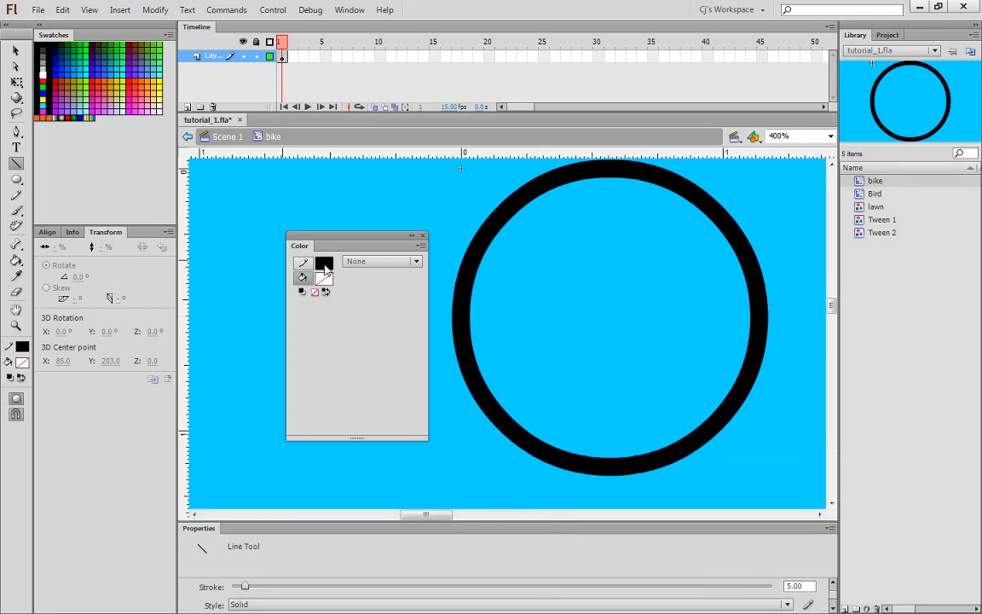
{"action": "left_click", "coordinate": [325, 279]}
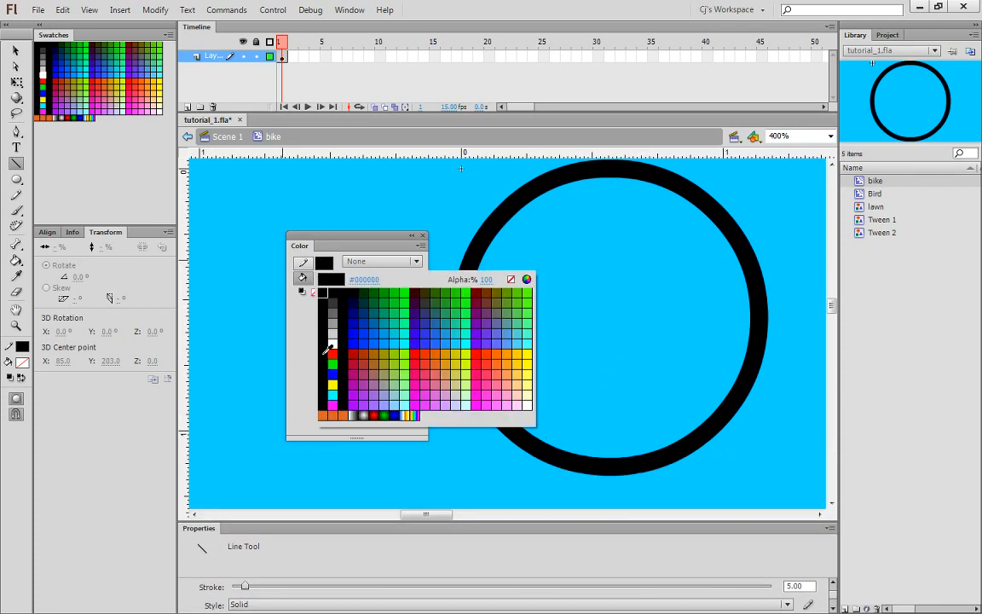
{"action": "left_click", "coordinate": [327, 351]}
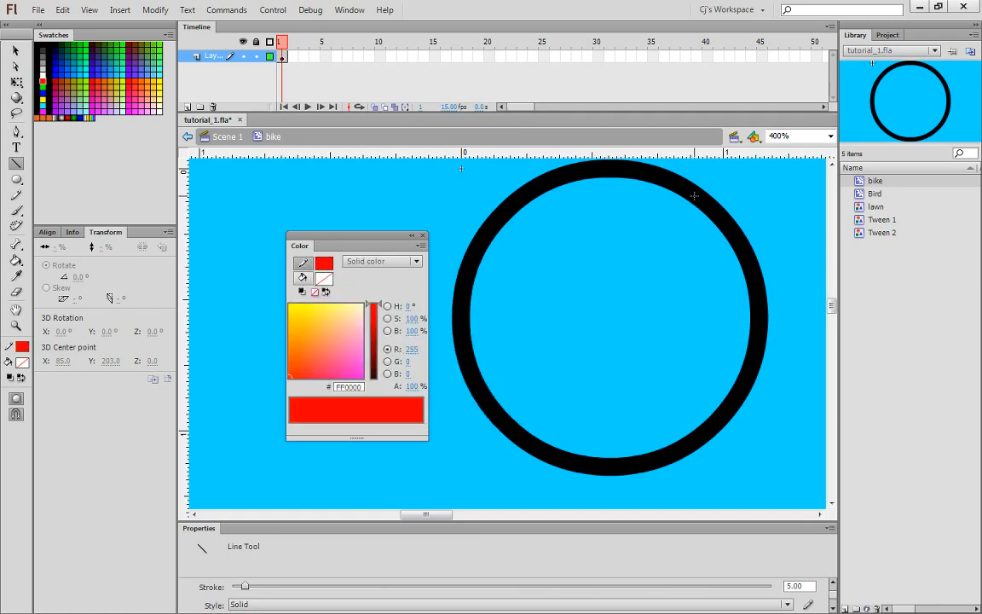
{"action": "left_click_drag", "start_coordinate": [696, 196], "coordinate": [535, 447]}
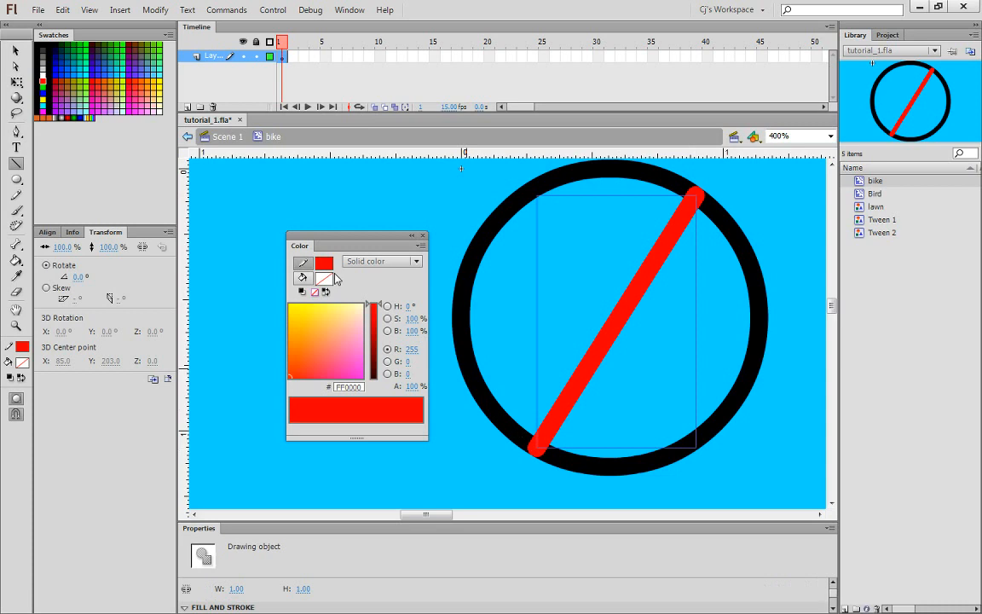
Step: Draw a blue #0000FF diagonal spoke from the wheel rim's upper left to its lower right, crossing the red one
{"action": "left_click", "coordinate": [16, 50]}
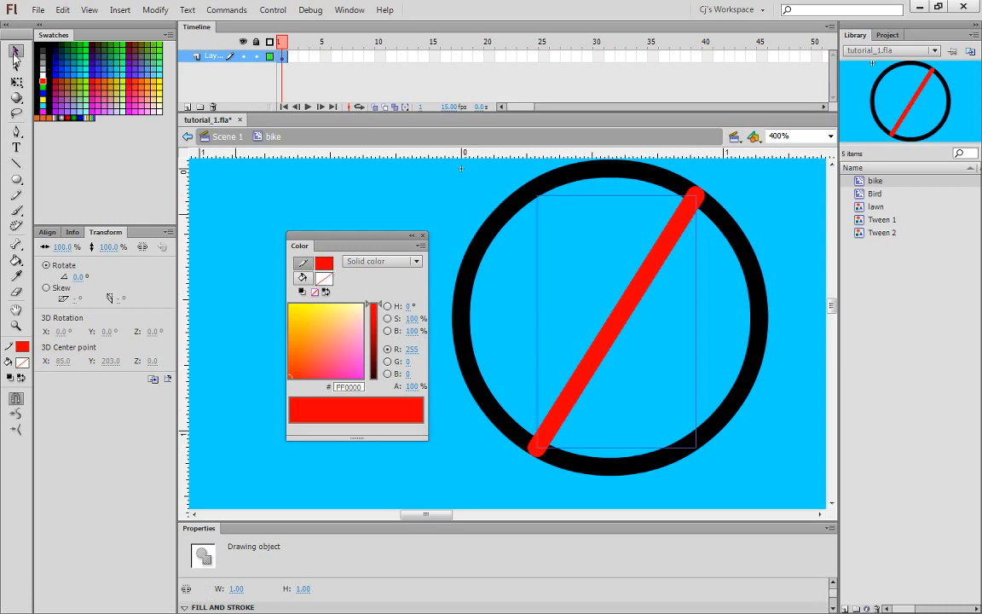
{"action": "left_click", "coordinate": [471, 205]}
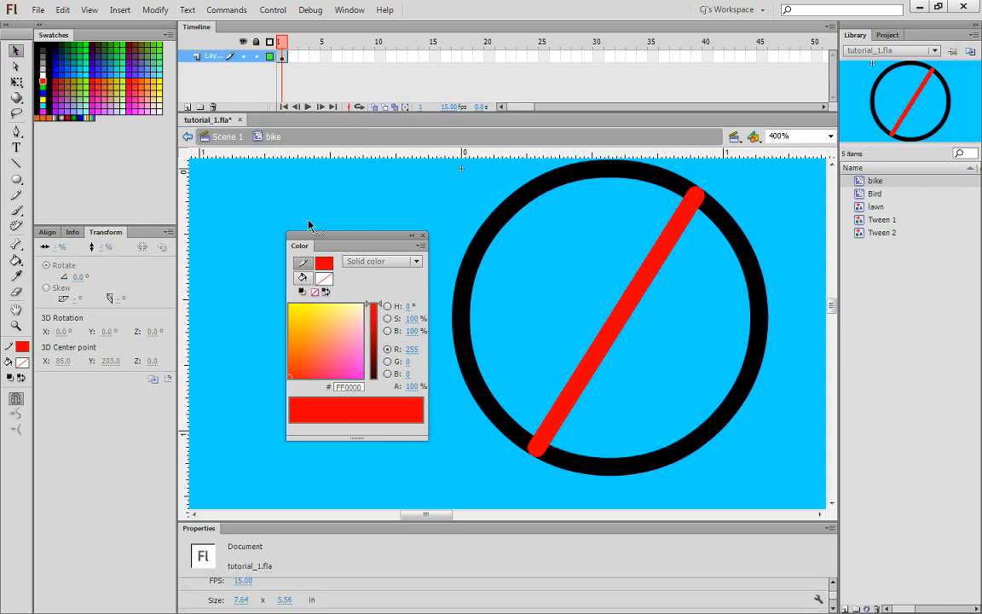
{"action": "left_click", "coordinate": [15, 162]}
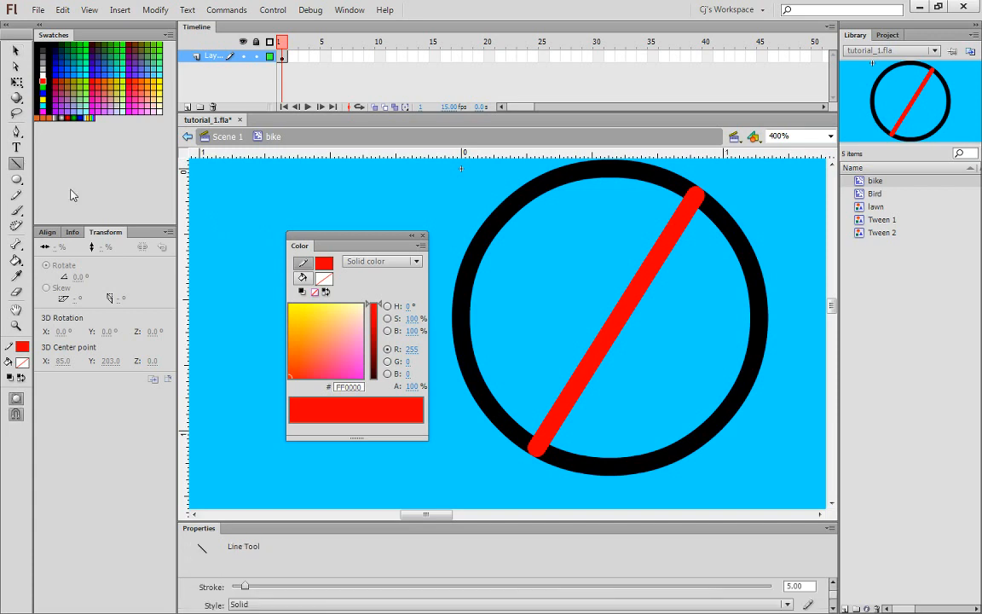
{"action": "left_click", "coordinate": [324, 278]}
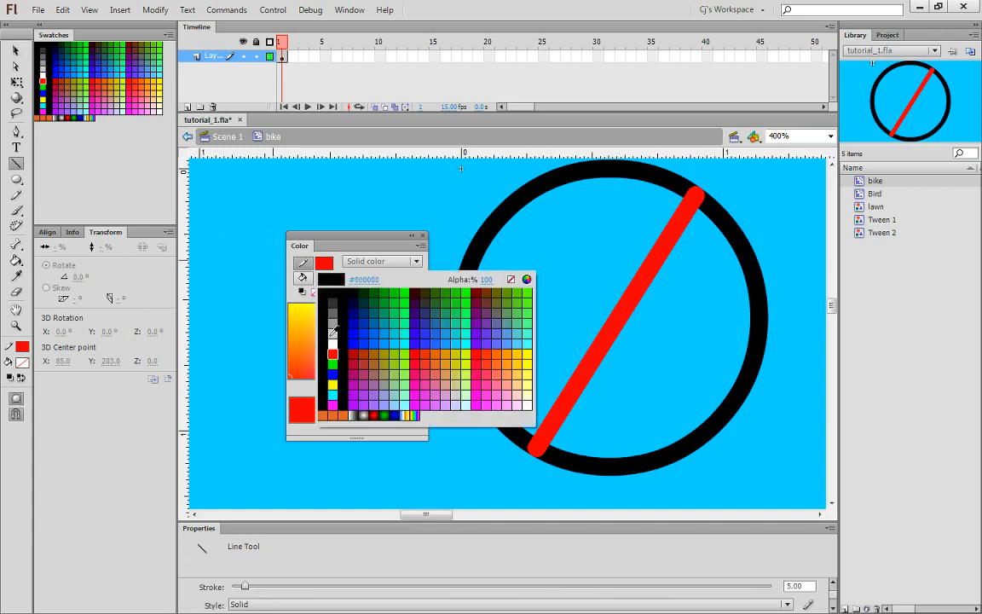
{"action": "left_click", "coordinate": [334, 372]}
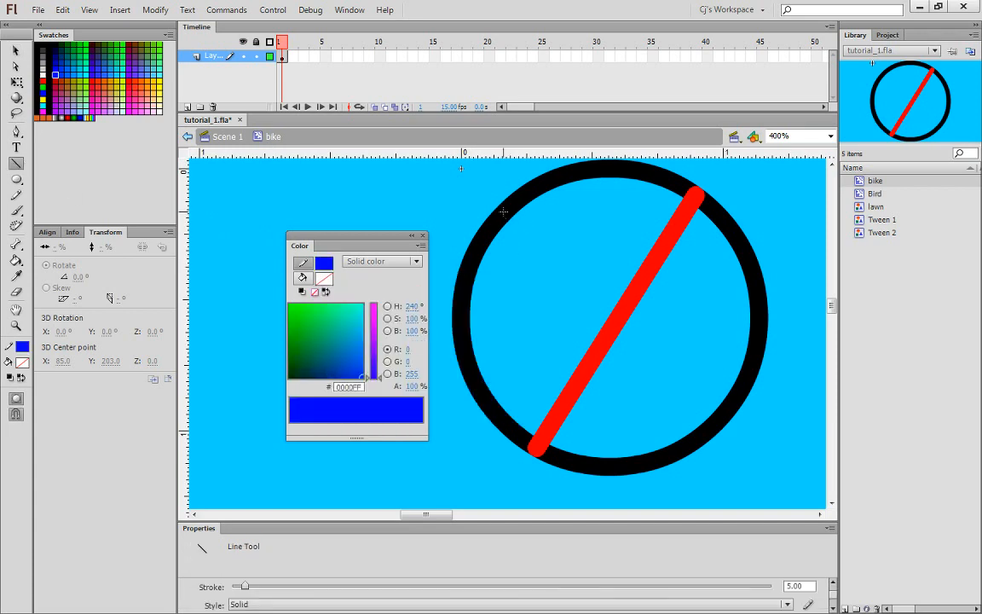
{"action": "left_click_drag", "start_coordinate": [499, 208], "coordinate": [724, 435]}
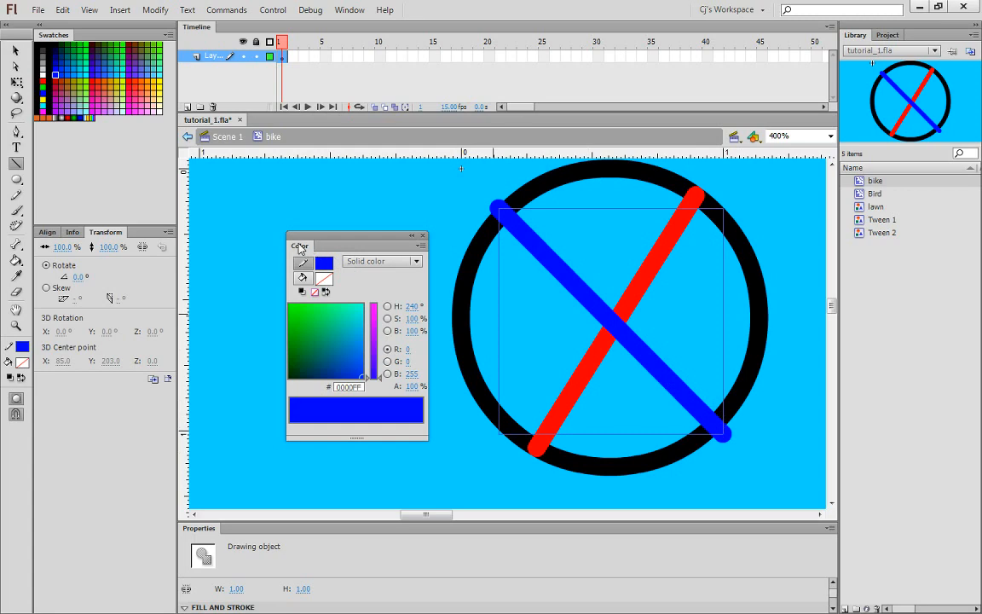
Step: Dock the floating color controls back beside the swatches and group the black rim with both spokes
{"action": "left_click_drag", "start_coordinate": [300, 246], "coordinate": [85, 40]}
{"action": "key", "text": "ctrl+minus"}
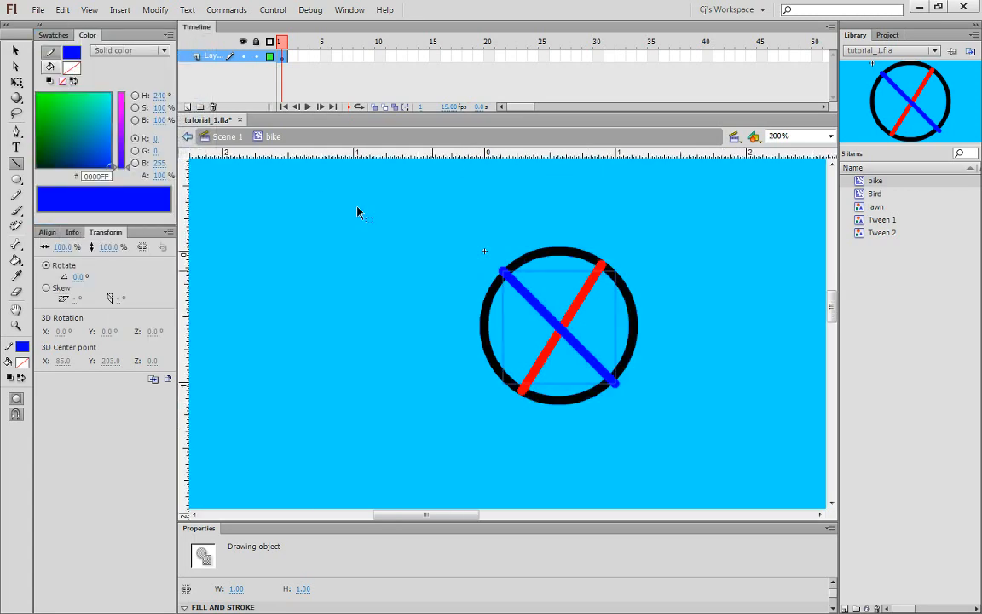
{"action": "left_click", "coordinate": [15, 51]}
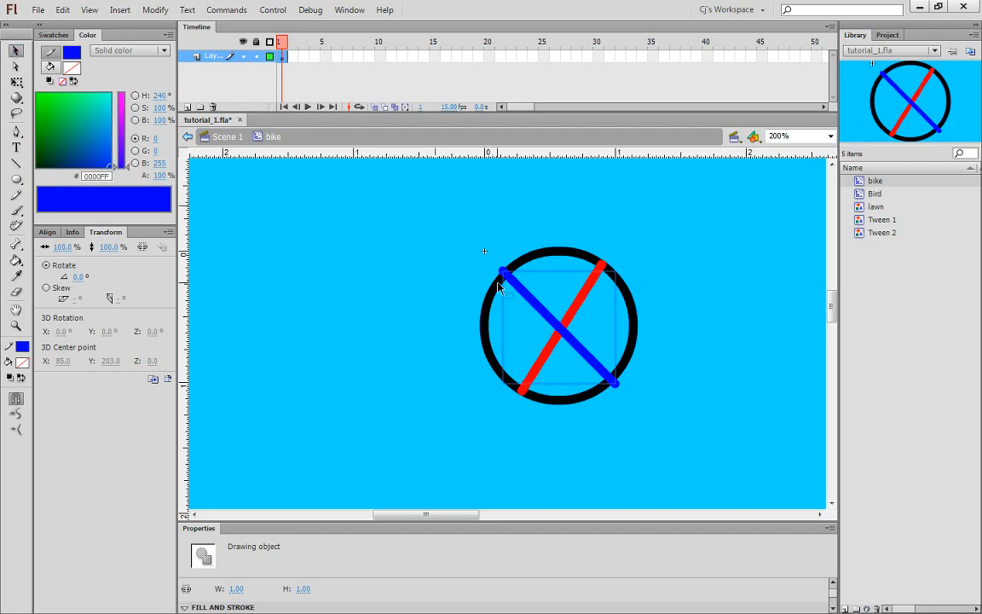
{"action": "left_click_drag", "start_coordinate": [435, 210], "coordinate": [640, 423]}
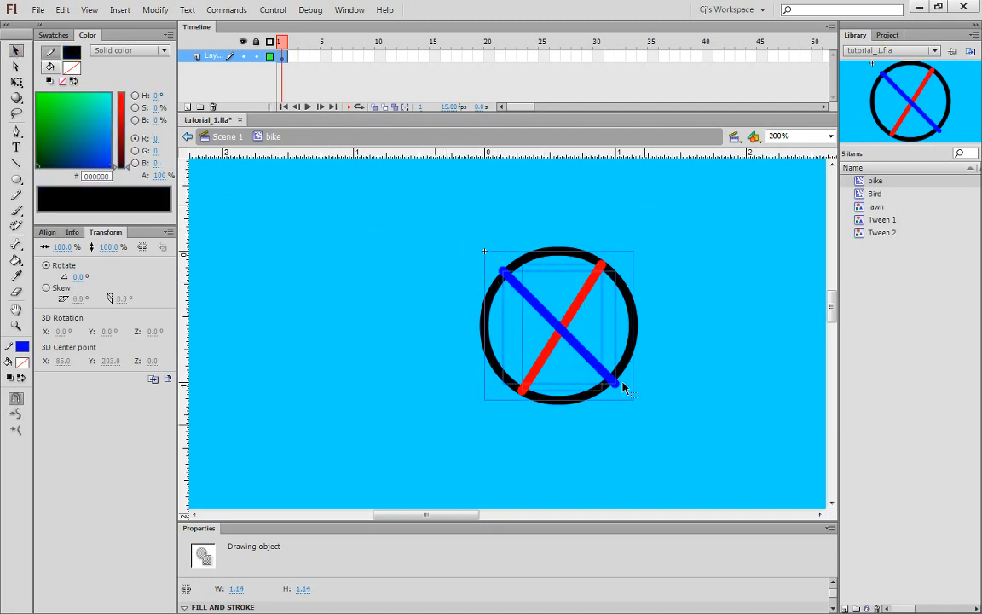
{"action": "key", "text": "ctrl+g"}
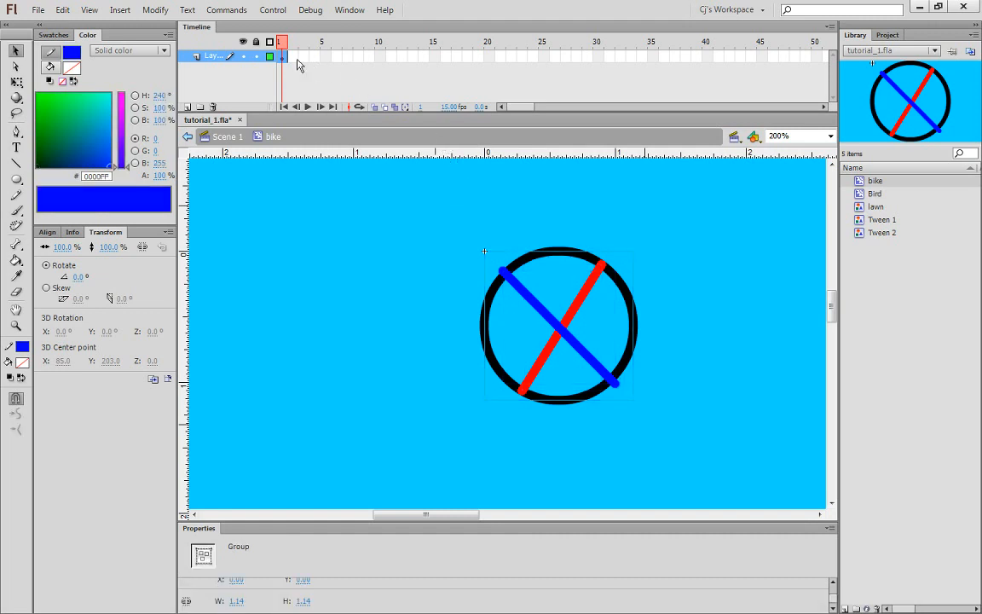
Step: Insert a keyframe at frame 5 of the wheel's layer and create a classic tween from frame 1 to it
{"action": "left_click", "coordinate": [324, 57]}
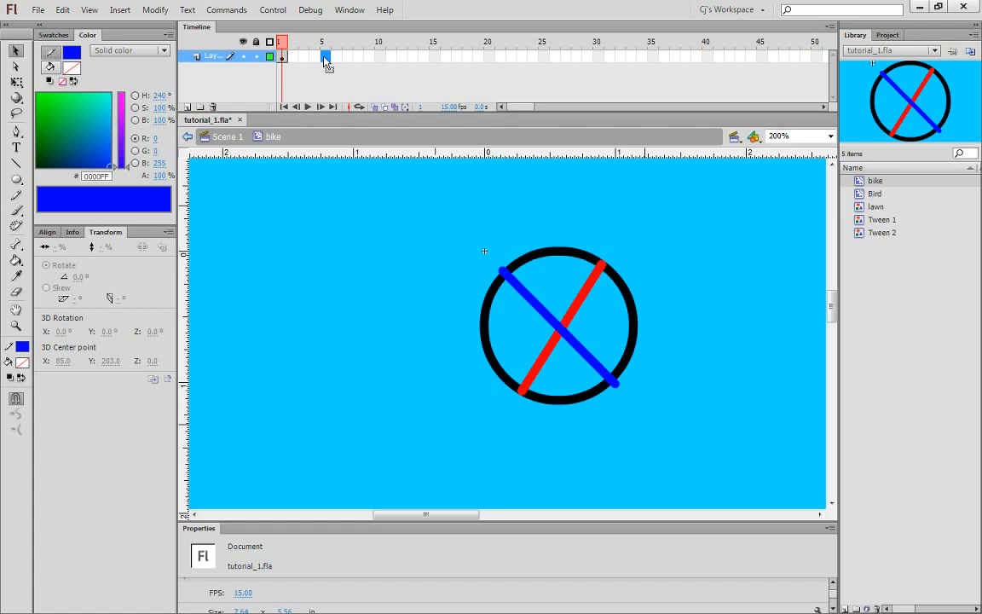
{"action": "key", "text": "F6"}
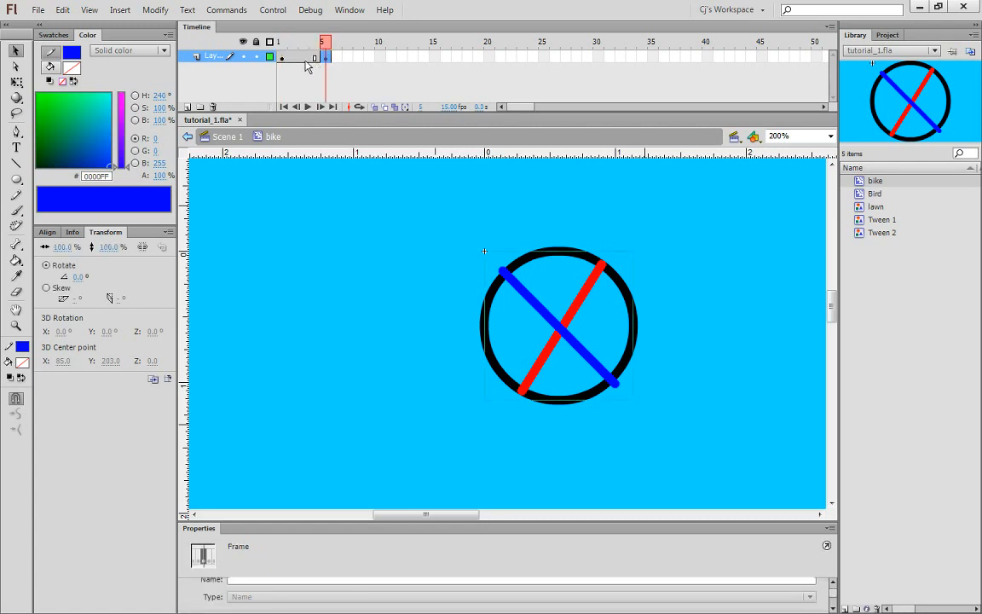
{"action": "right_click", "coordinate": [304, 61]}
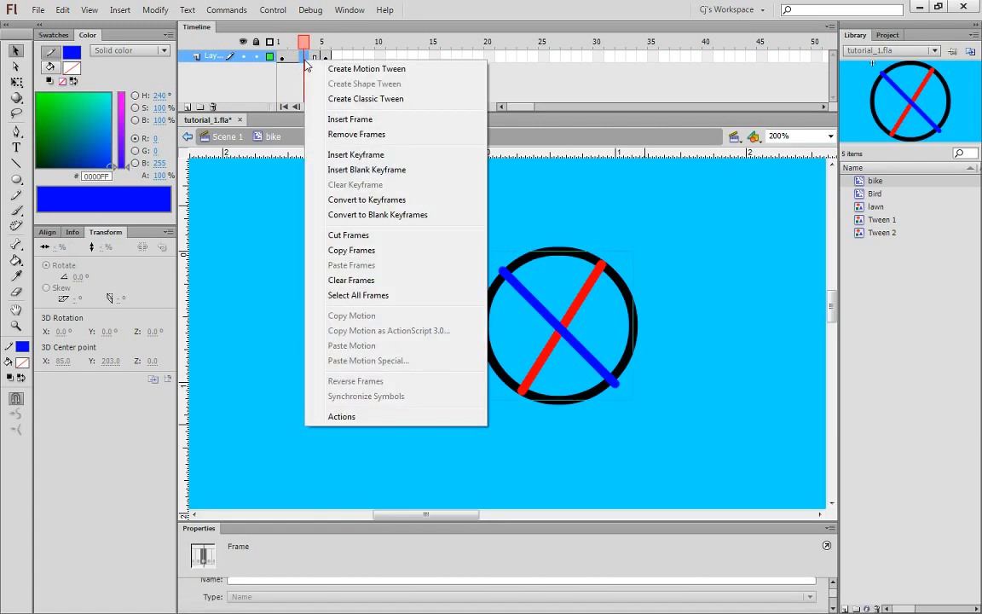
{"action": "left_click", "coordinate": [371, 102]}
Step: On frame 5, rotate the wheel about 124° counterclockwise around its center with Free Transform
{"action": "left_click", "coordinate": [326, 56]}
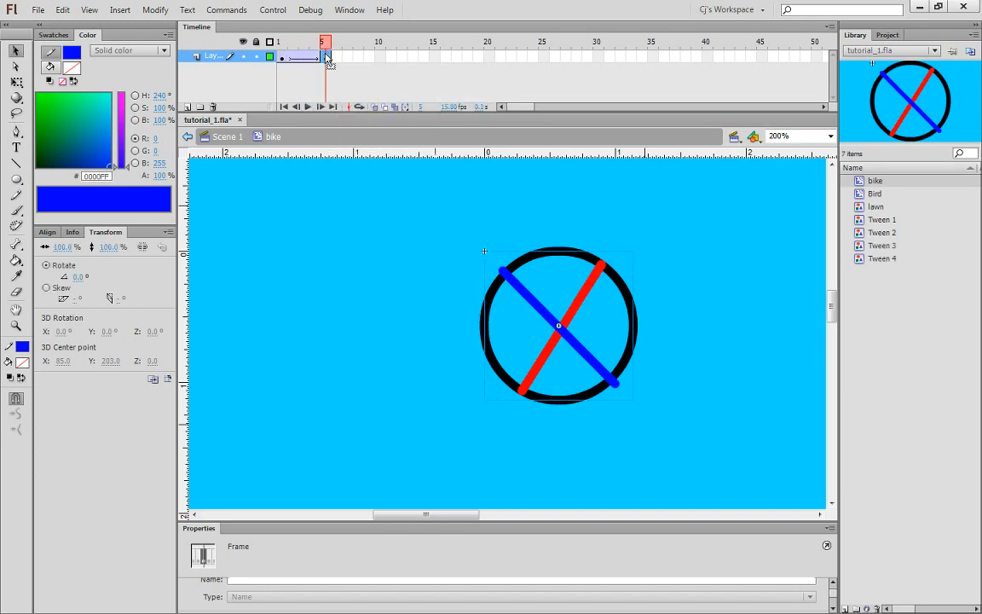
{"action": "right_click", "coordinate": [568, 323]}
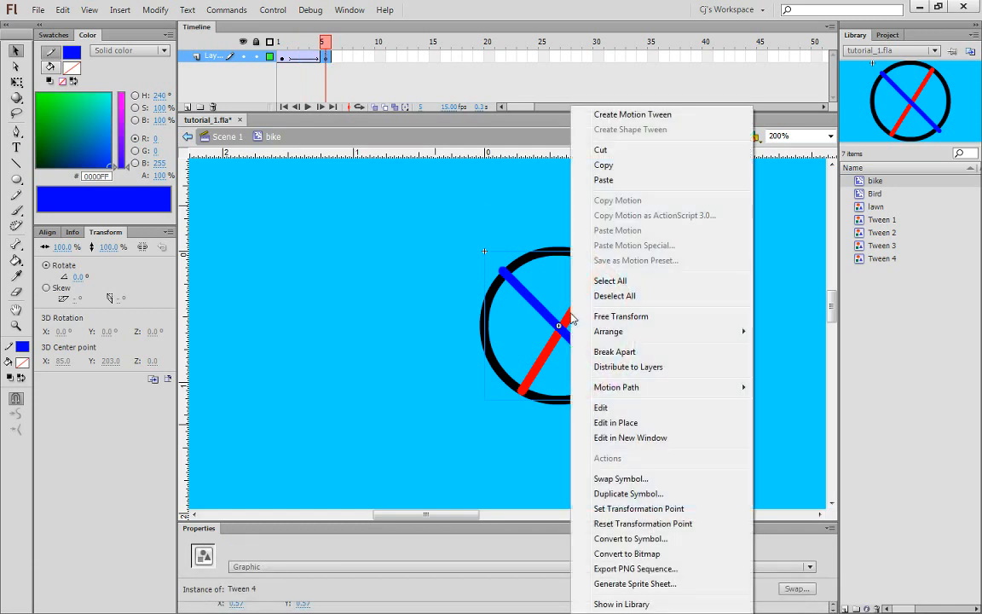
{"action": "left_click", "coordinate": [620, 317]}
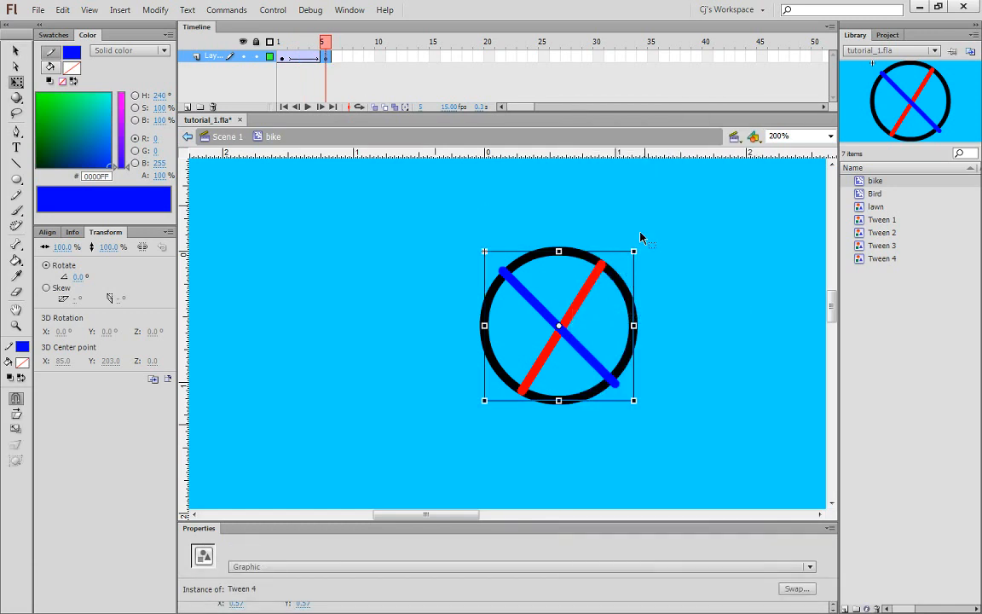
{"action": "left_click_drag", "start_coordinate": [648, 241], "coordinate": [449, 290]}
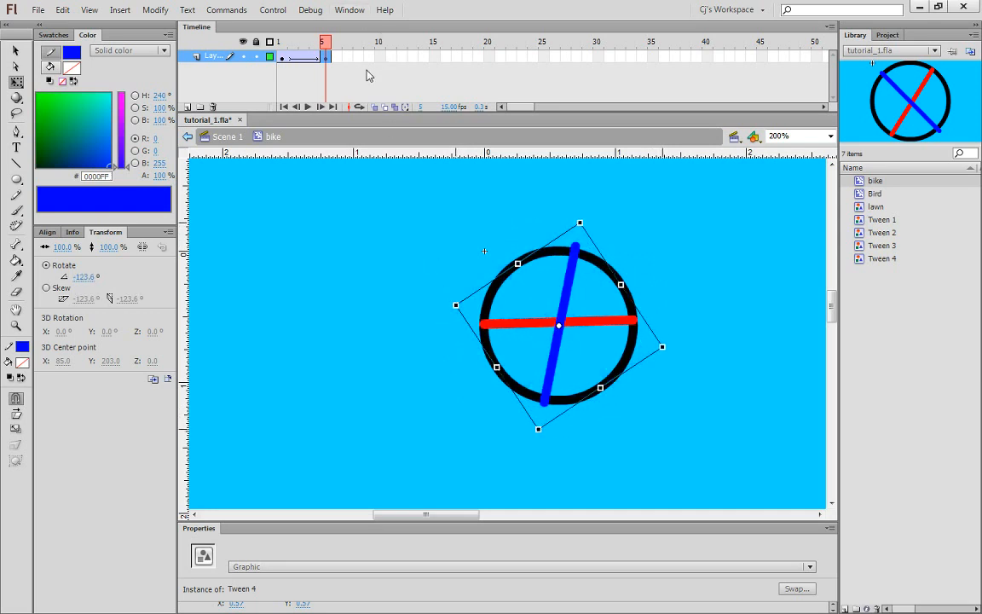
Step: Select frames 1 to 5 of the wheel's layer and copy them
{"action": "left_click_drag", "start_coordinate": [324, 45], "coordinate": [282, 49]}
{"action": "left_click", "coordinate": [205, 58]}
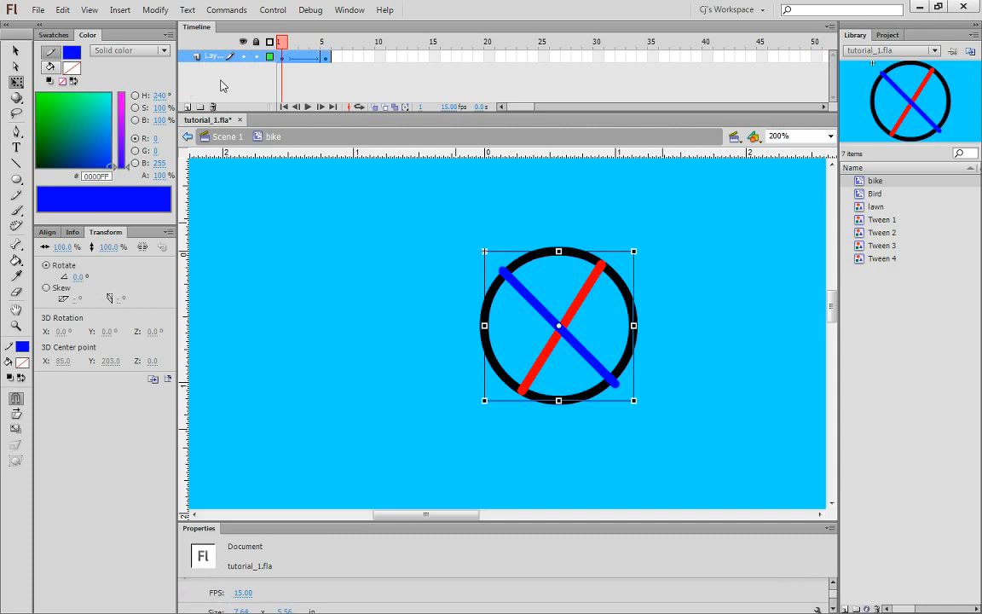
{"action": "key", "text": "ctrl+d"}
{"action": "key", "text": "ctrl+z"}
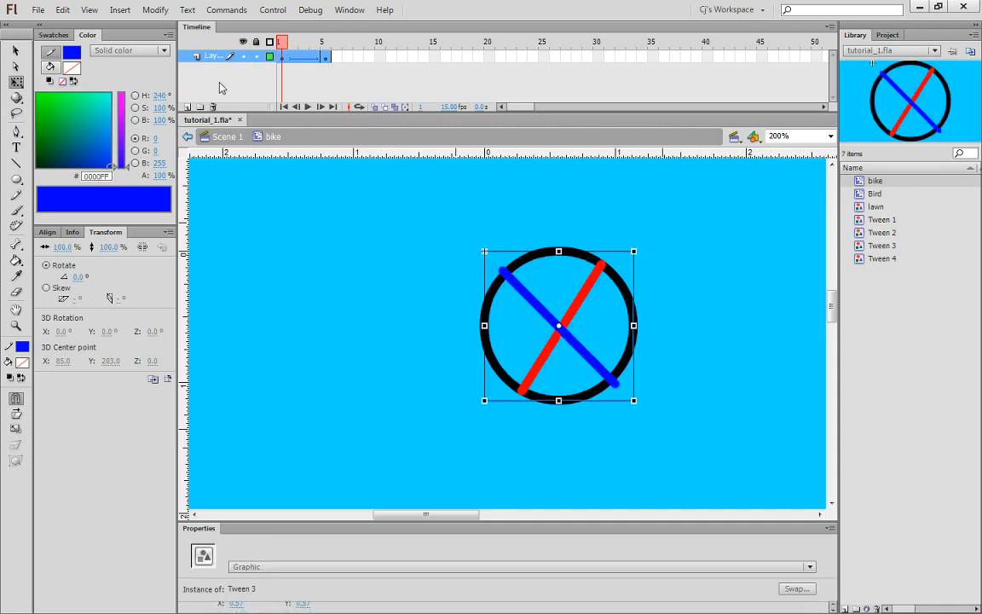
{"action": "right_click", "coordinate": [305, 58]}
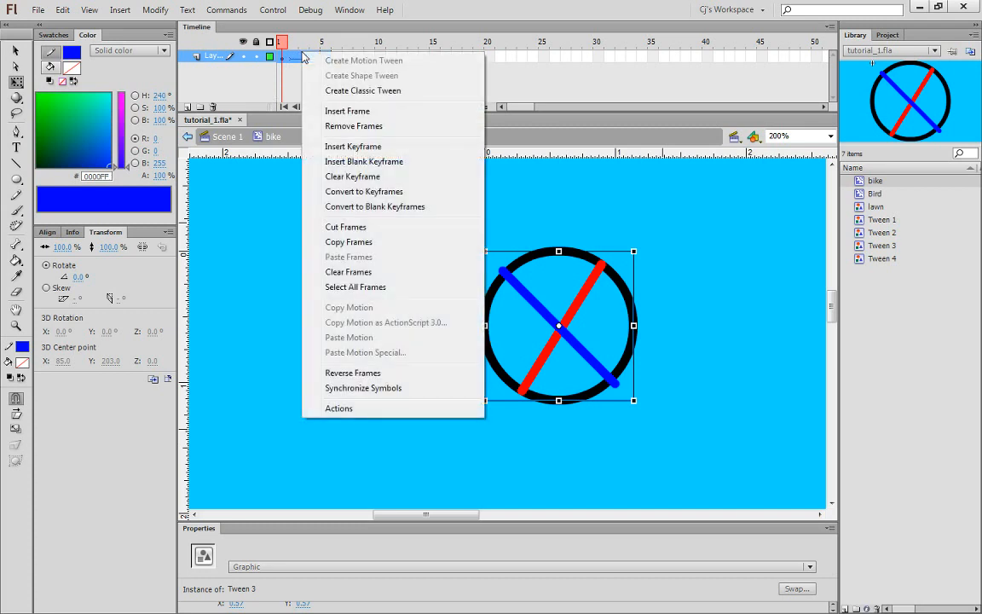
{"action": "left_click", "coordinate": [375, 244]}
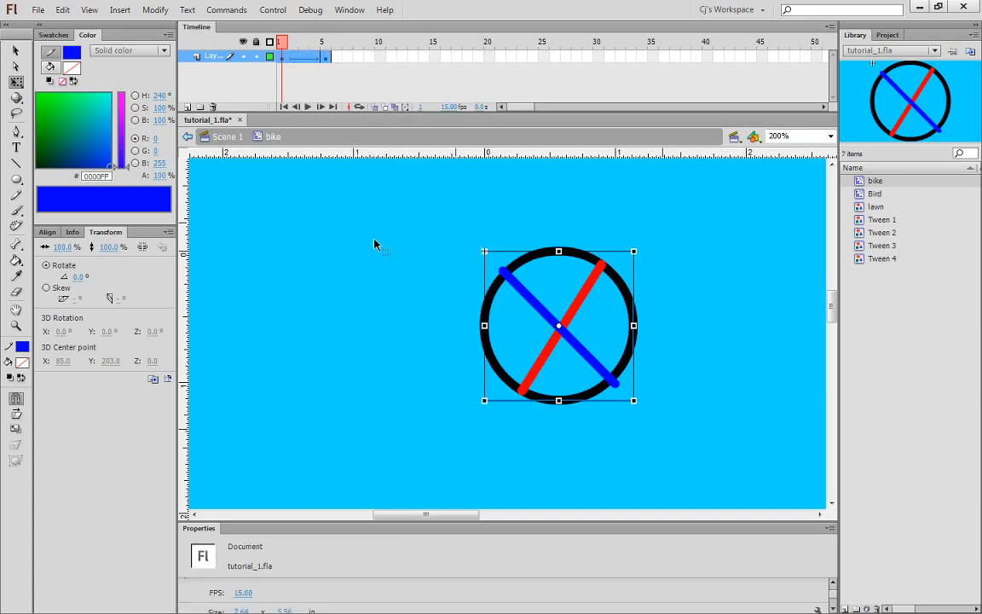
Step: Rename the layer holding the wheel tween with a name beginning with "whe"
{"action": "double_click", "coordinate": [214, 57]}
{"action": "type", "text": "w"}
{"action": "left_click", "coordinate": [216, 66]}
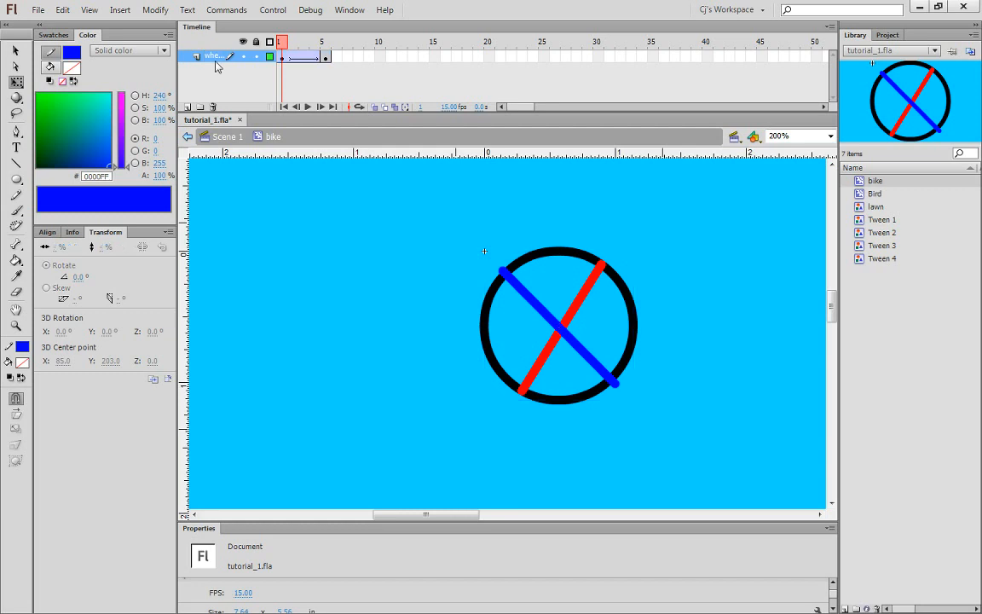
Step: Add a new layer above the wheel's layer in the bike symbol and name it "wheel 2"
{"action": "left_click", "coordinate": [187, 108]}
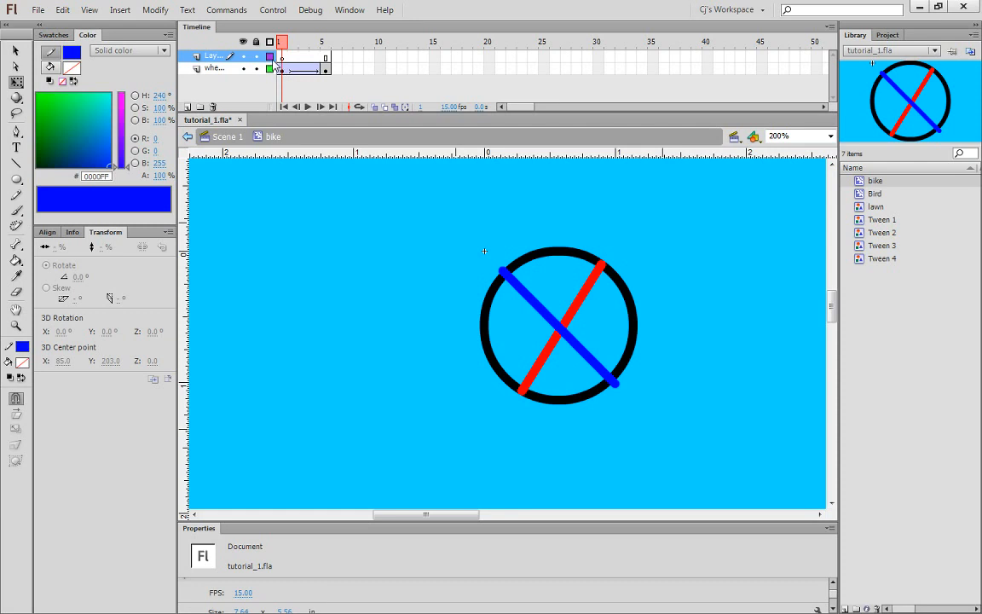
{"action": "double_click", "coordinate": [210, 58]}
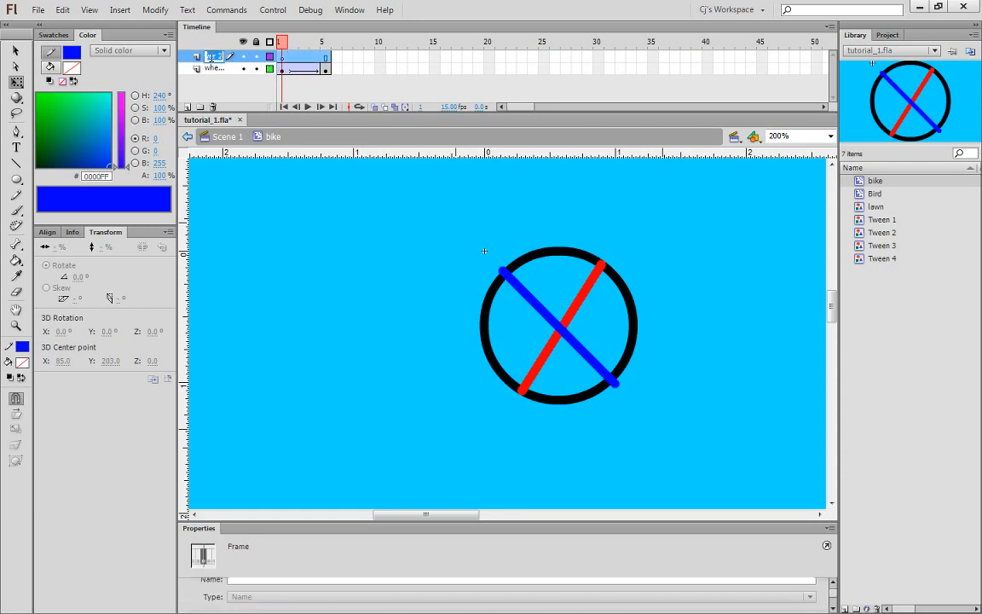
{"action": "type", "text": "whe"}
{"action": "type", "text": "el 2"}
{"action": "key", "text": "Return"}
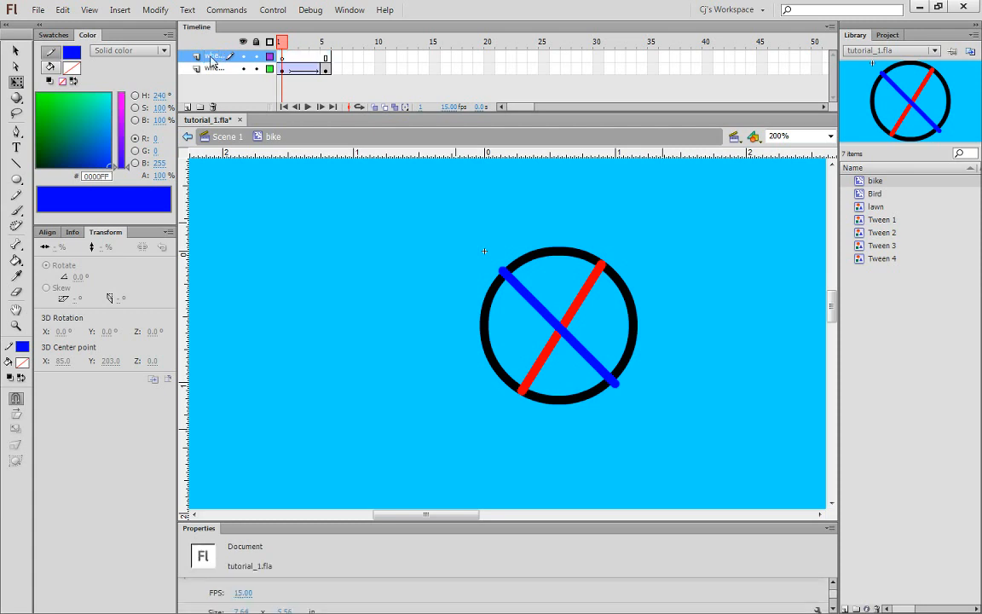
{"action": "left_click", "coordinate": [288, 68]}
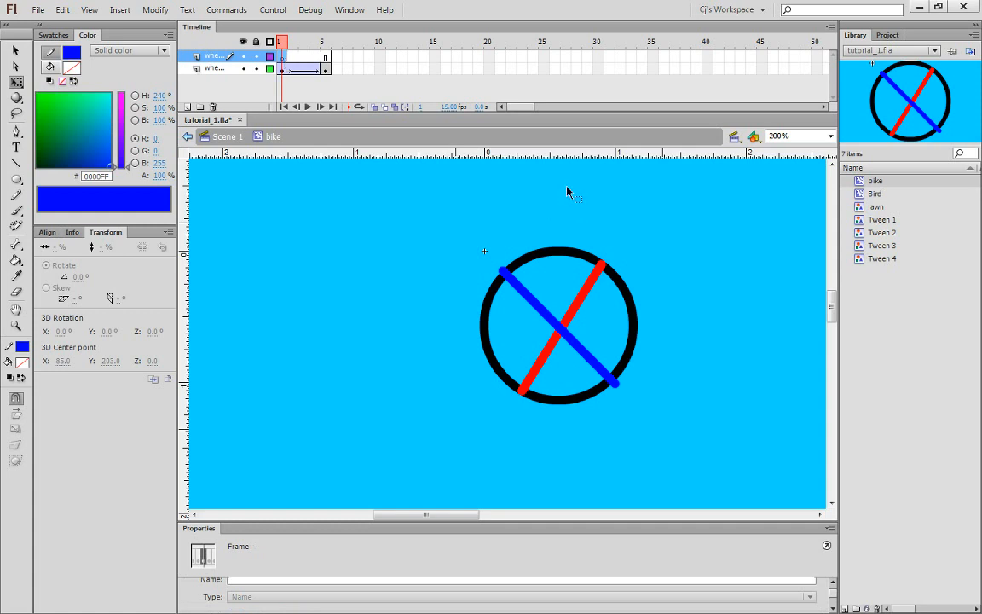
{"action": "key", "text": "ctrl+minus"}
{"action": "left_click_drag", "start_coordinate": [662, 321], "coordinate": [515, 324]}
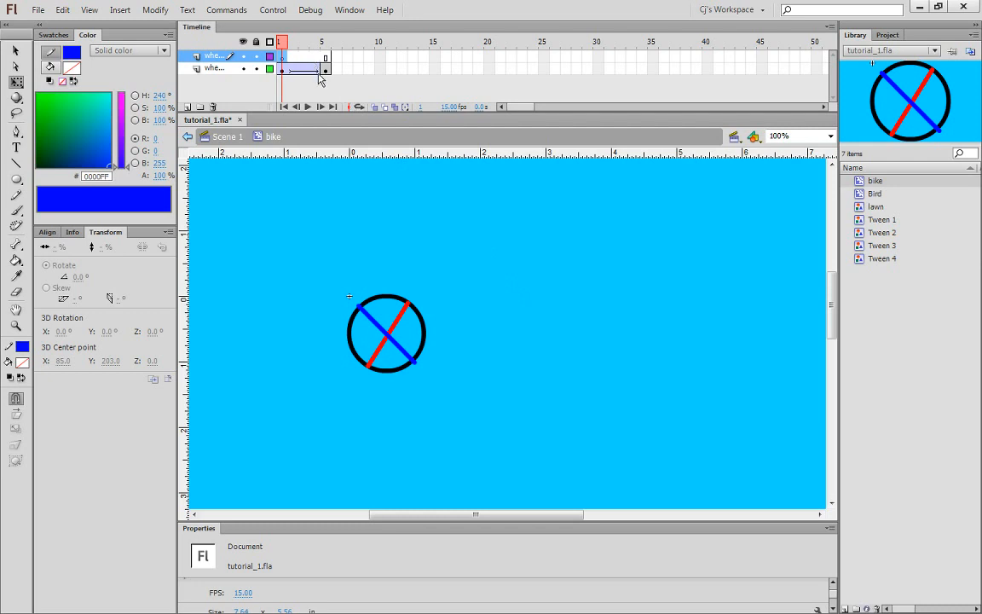
{"action": "key", "text": "ctrl+v"}
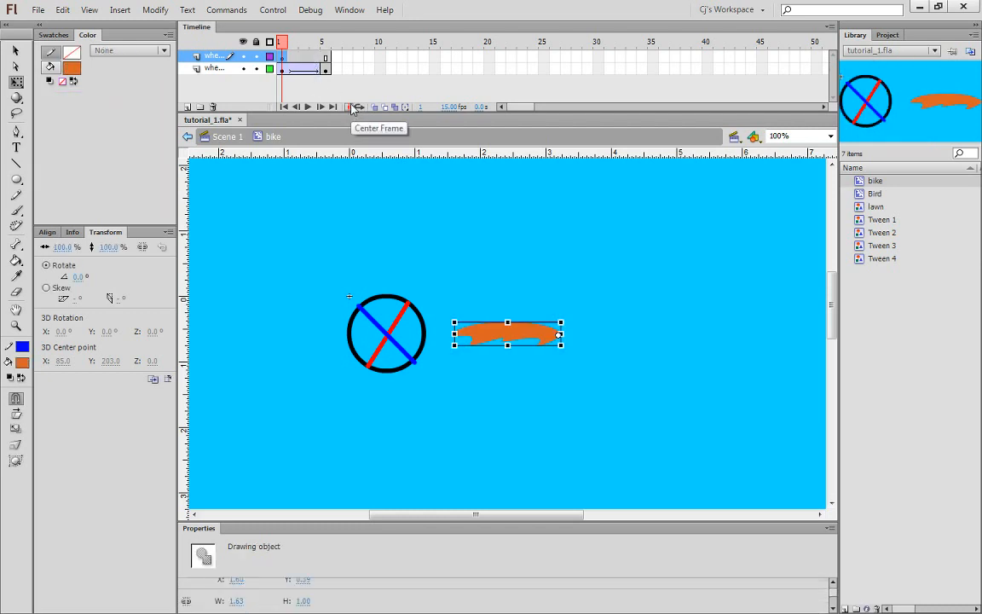
{"action": "key", "text": "Delete"}
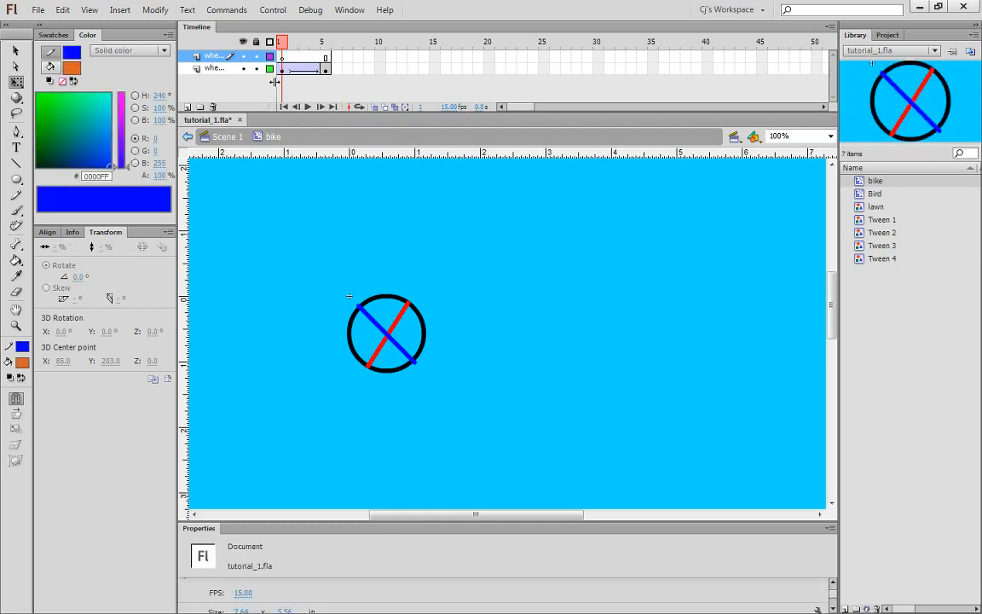
Step: Paste the copied wheel tween frames into the wheel 2 layer starting at frame 1
{"action": "left_click", "coordinate": [283, 57]}
{"action": "right_click", "coordinate": [282, 58]}
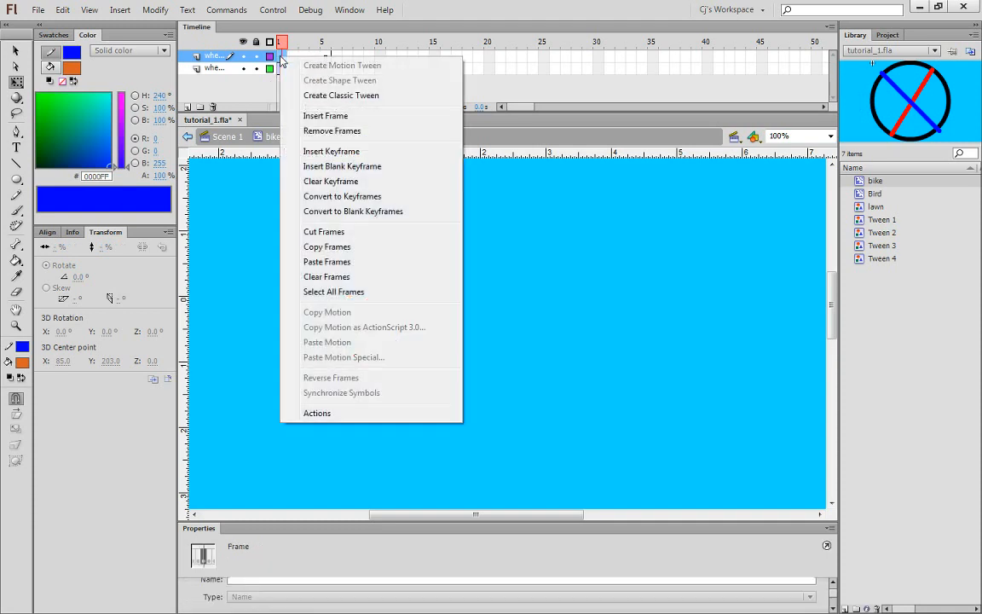
{"action": "left_click", "coordinate": [350, 263]}
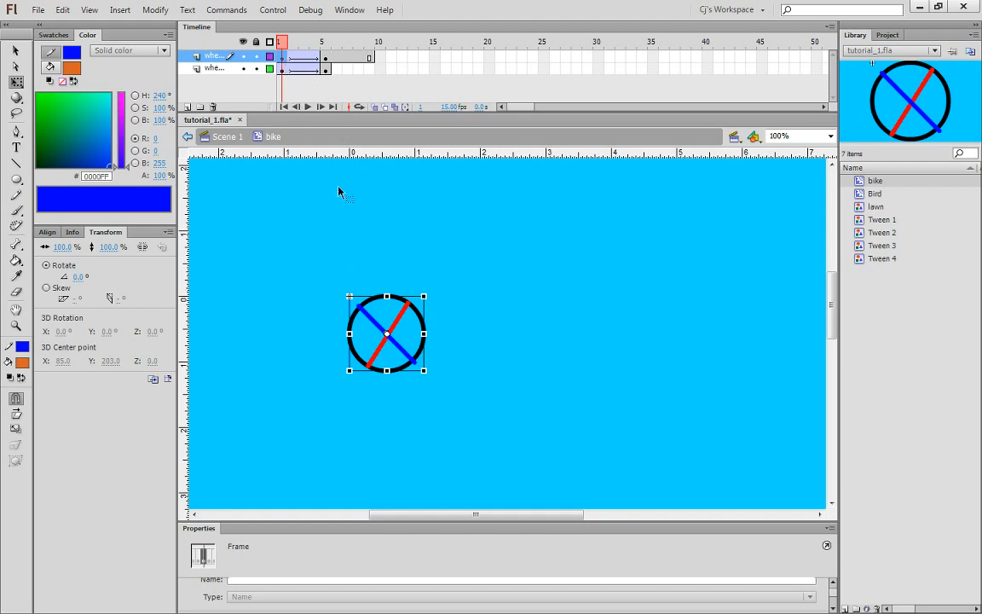
Step: Move the wheel copy on frame 1 horizontally to the right of the original wheel, to about X 3.22
{"action": "left_click", "coordinate": [324, 60]}
{"action": "left_click", "coordinate": [281, 57], "text": "shift"}
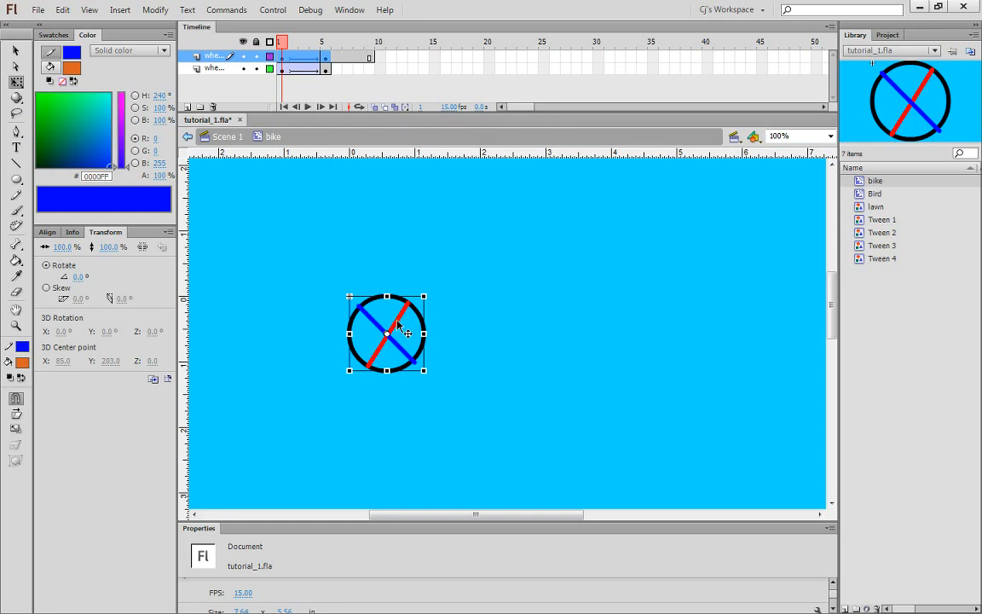
{"action": "left_click_drag", "start_coordinate": [397, 324], "coordinate": [569, 331]}
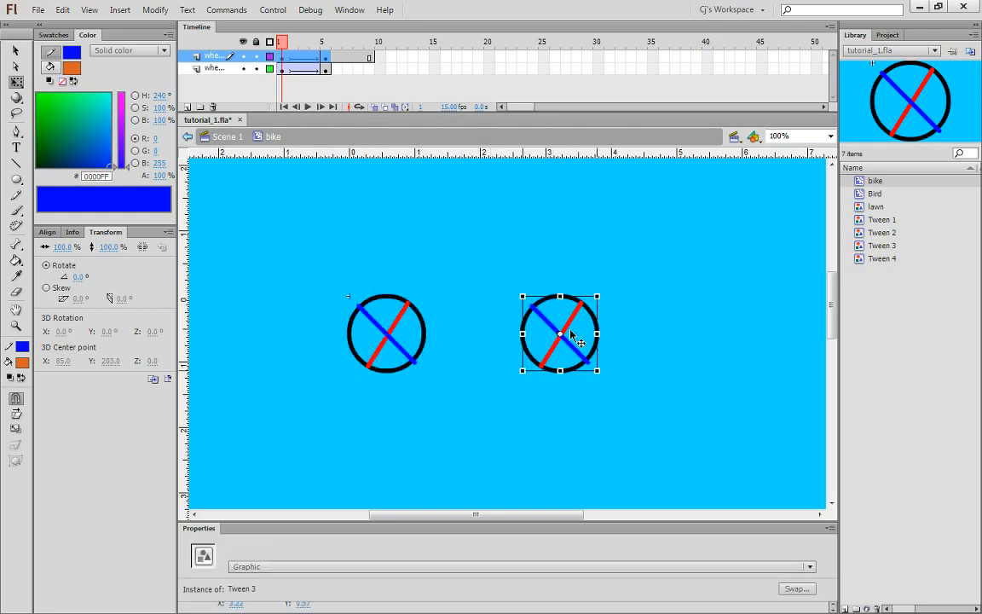
Step: Remove the surplus frames 6 to 9 from the wheel 2 layer
{"action": "left_click", "coordinate": [326, 48]}
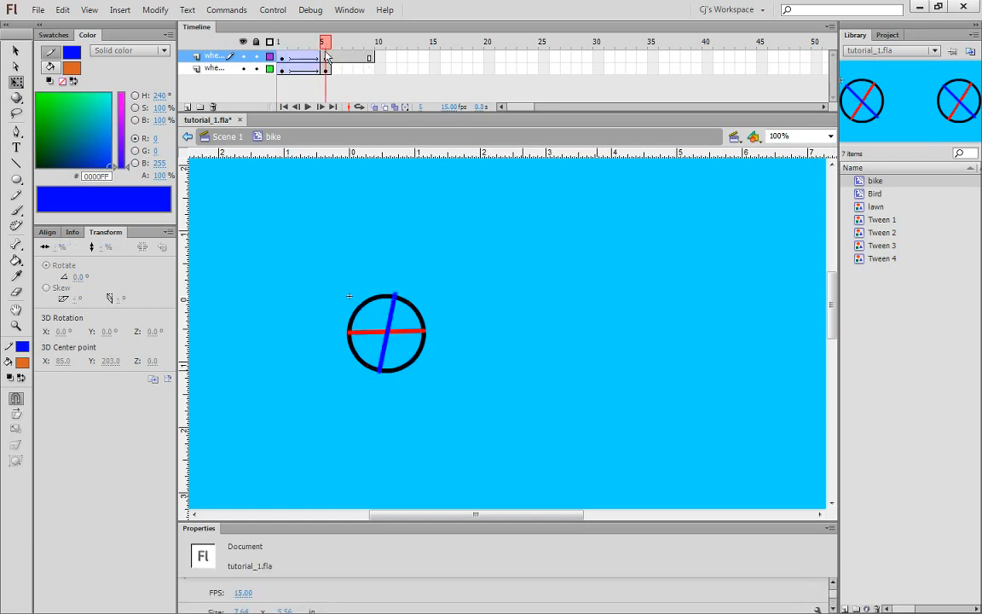
{"action": "left_click", "coordinate": [327, 57]}
{"action": "left_click", "coordinate": [336, 57]}
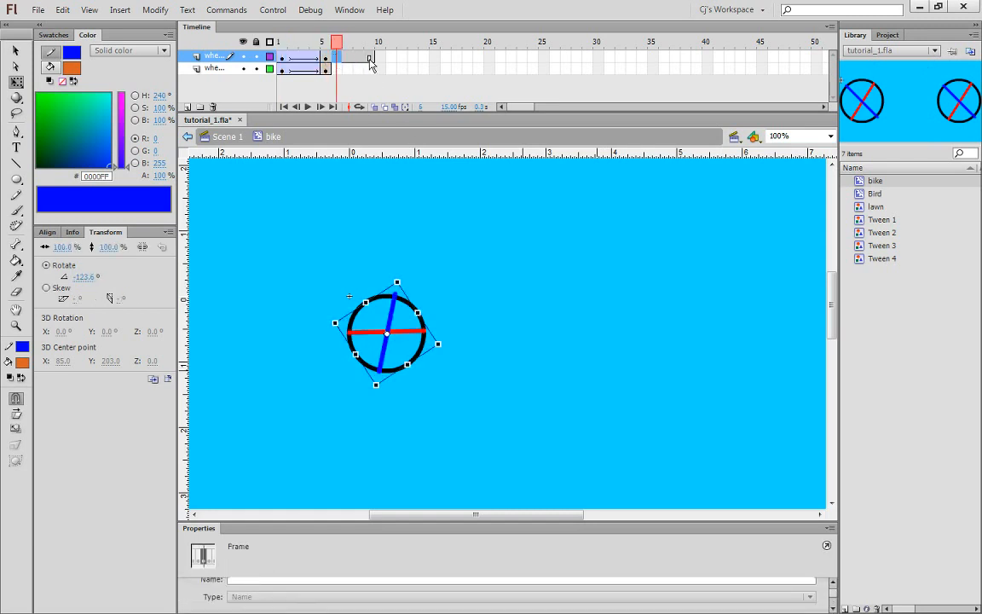
{"action": "left_click", "coordinate": [370, 57]}
{"action": "right_click", "coordinate": [364, 58]}
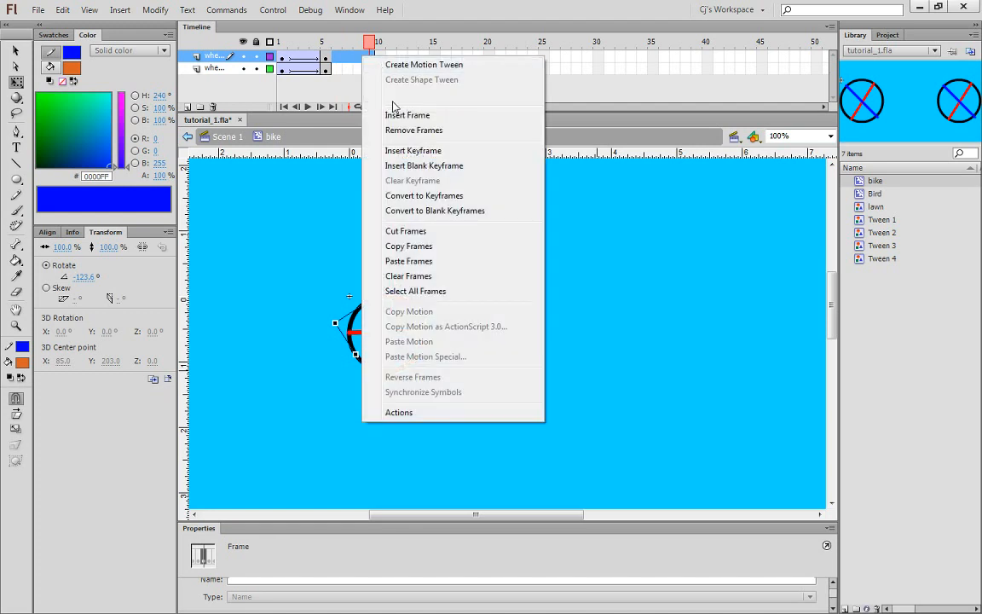
{"action": "left_click", "coordinate": [414, 129]}
Step: On frame 1, place two vertical and two horizontal ruler guides along the edges of the second wheel
{"action": "left_click", "coordinate": [326, 57]}
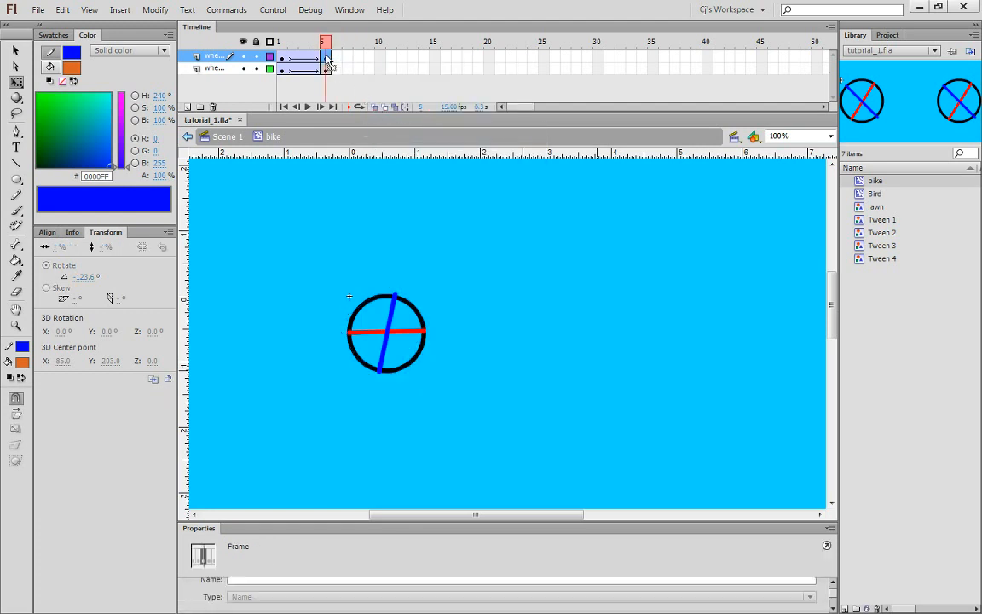
{"action": "left_click", "coordinate": [282, 57]}
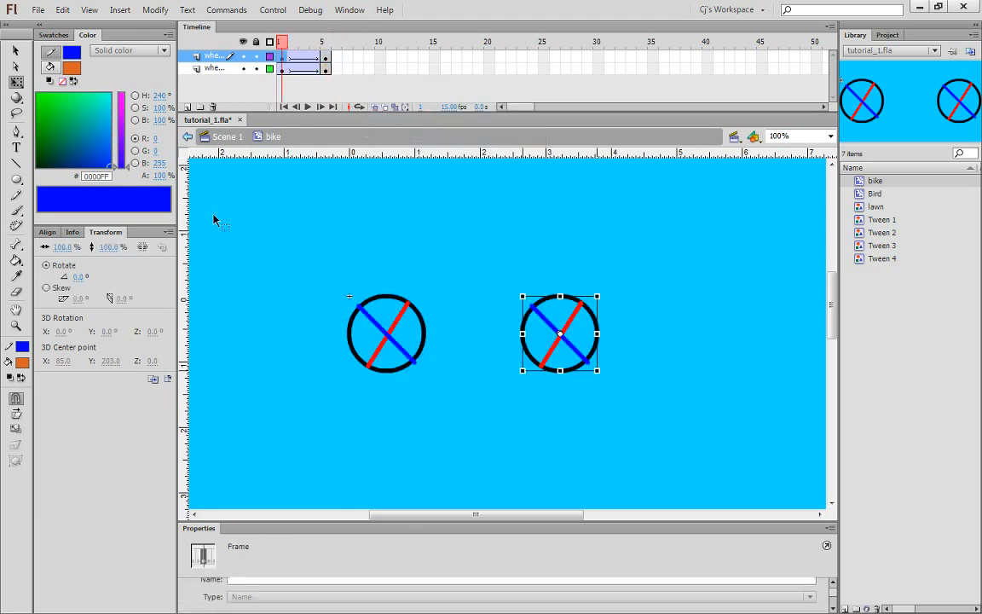
{"action": "left_click_drag", "start_coordinate": [181, 251], "coordinate": [524, 246]}
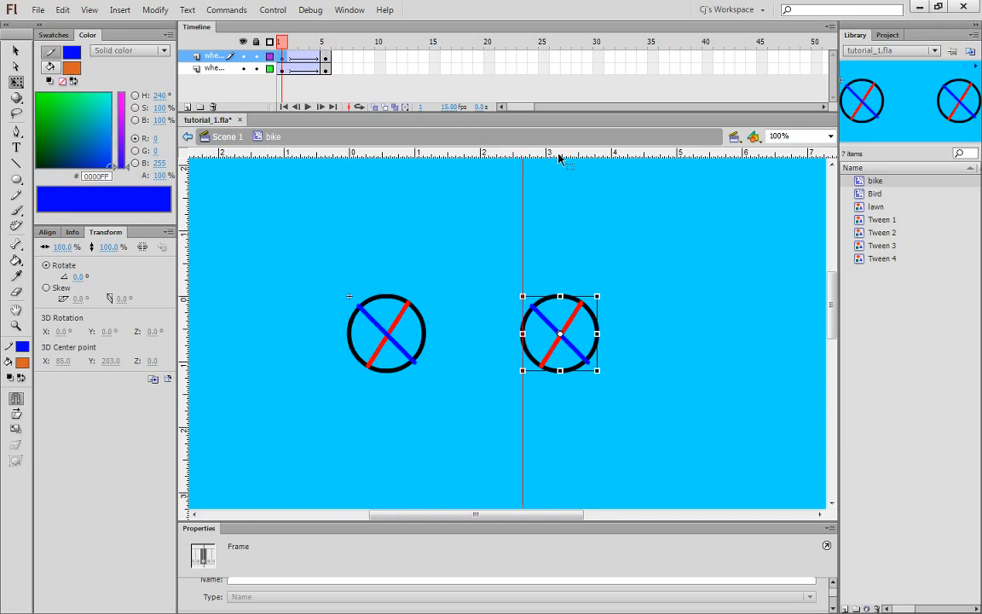
{"action": "left_click_drag", "start_coordinate": [559, 155], "coordinate": [486, 296]}
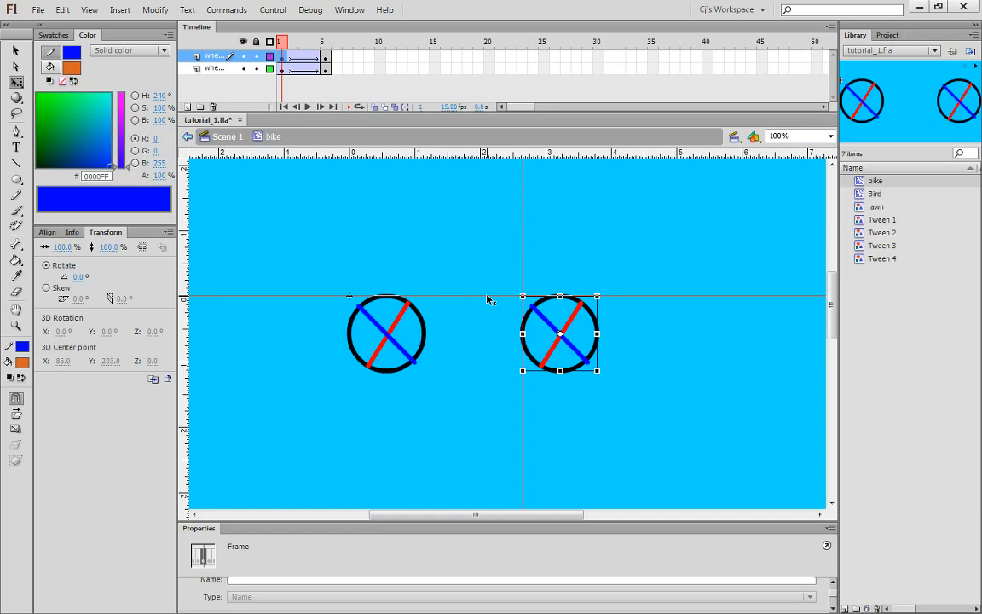
{"action": "left_click_drag", "start_coordinate": [182, 316], "coordinate": [598, 338]}
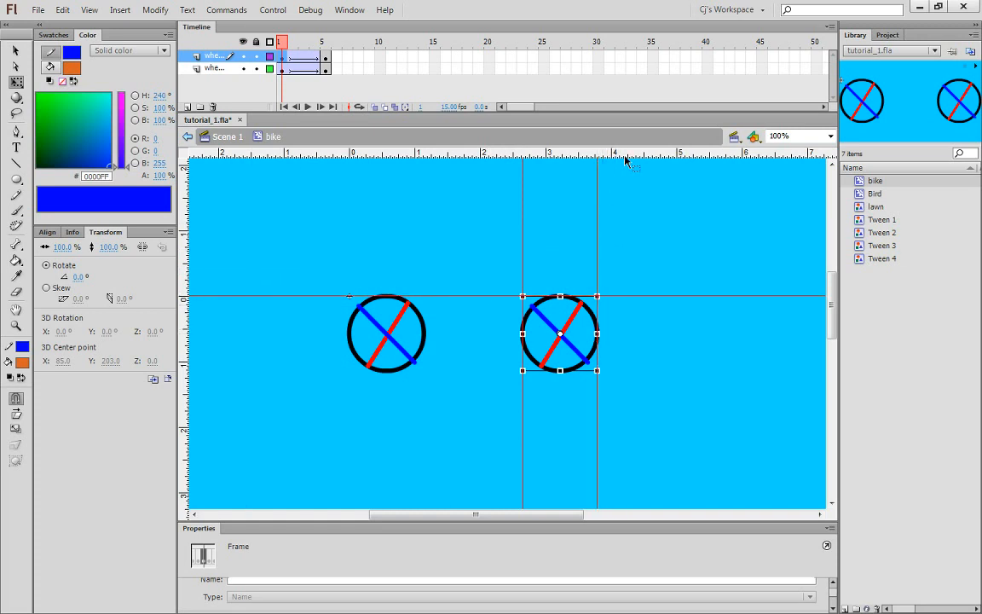
{"action": "left_click_drag", "start_coordinate": [625, 157], "coordinate": [615, 374]}
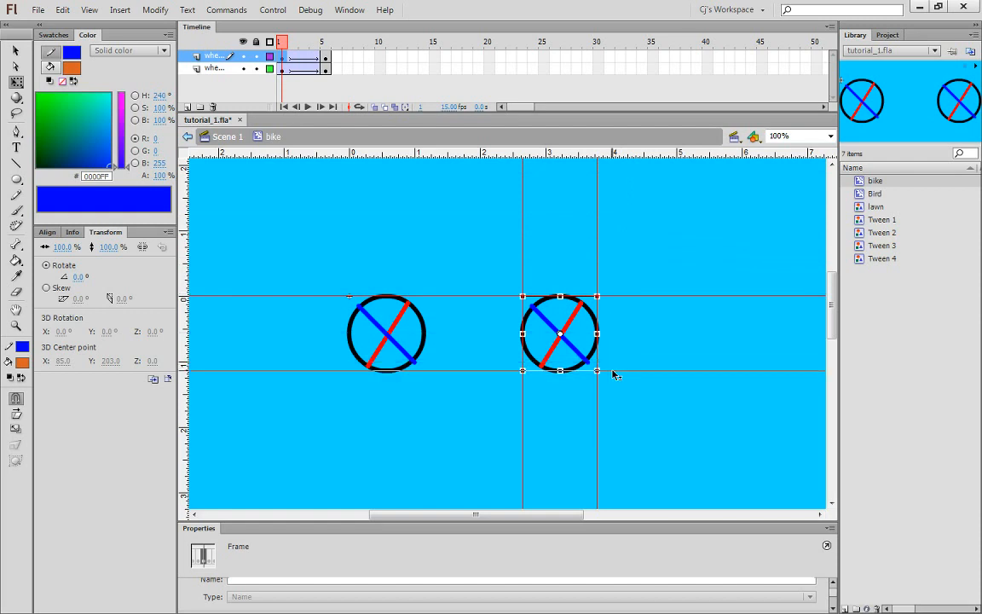
Step: On frame 5, move the second wheel between the guides to match its frame 1 position, and scrub through the frames to check the spin
{"action": "left_click", "coordinate": [326, 57]}
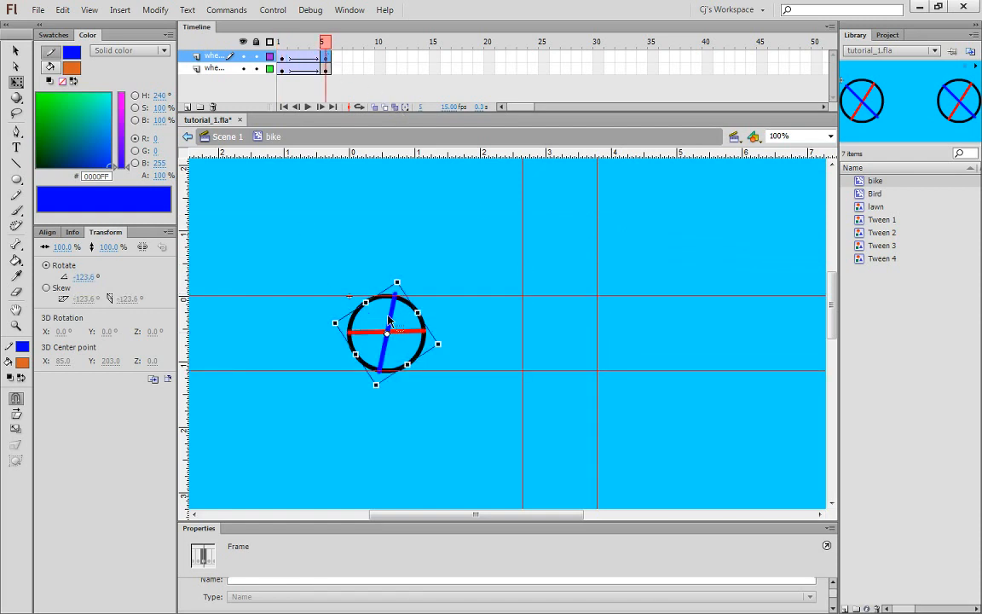
{"action": "left_click_drag", "start_coordinate": [388, 320], "coordinate": [566, 328]}
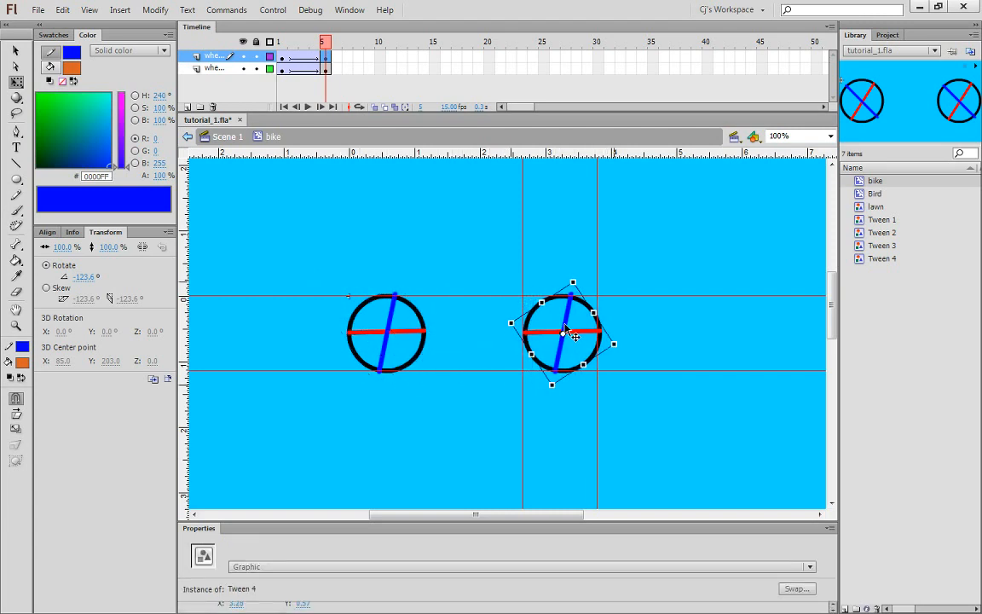
{"action": "left_click", "coordinate": [283, 42]}
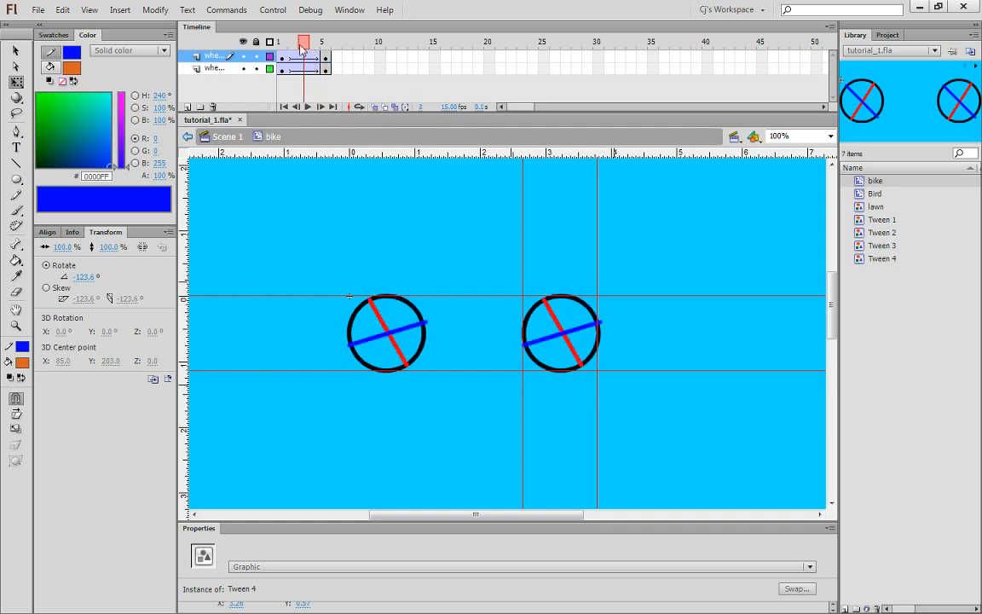
{"action": "mouse_move", "coordinate": [243, 41]}
{"action": "left_mouse_down"}
{"action": "mouse_move", "coordinate": [345, 40]}
{"action": "mouse_move", "coordinate": [240, 32]}
{"action": "left_mouse_up"}
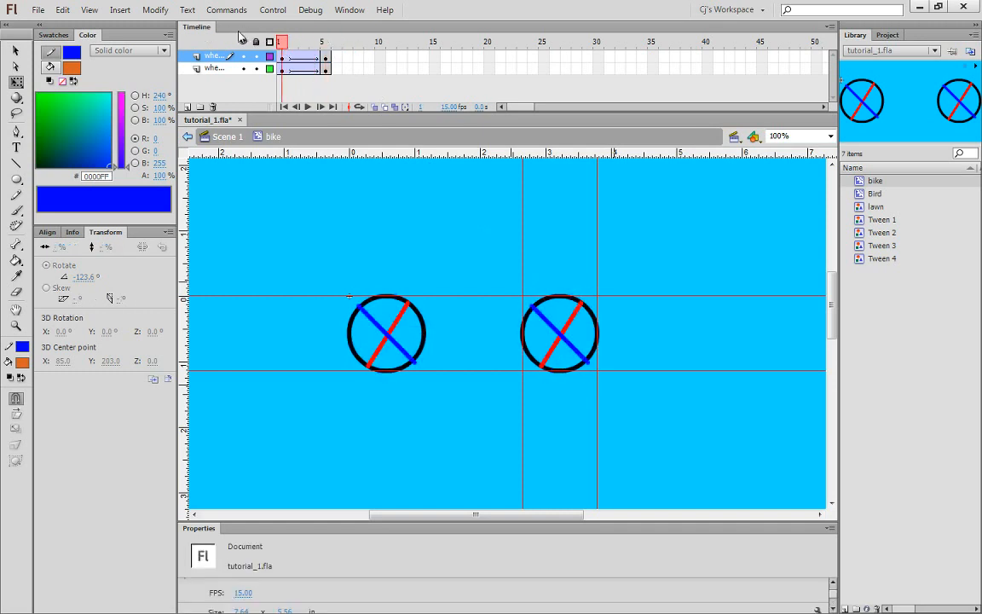
{"action": "left_click", "coordinate": [17, 163]}
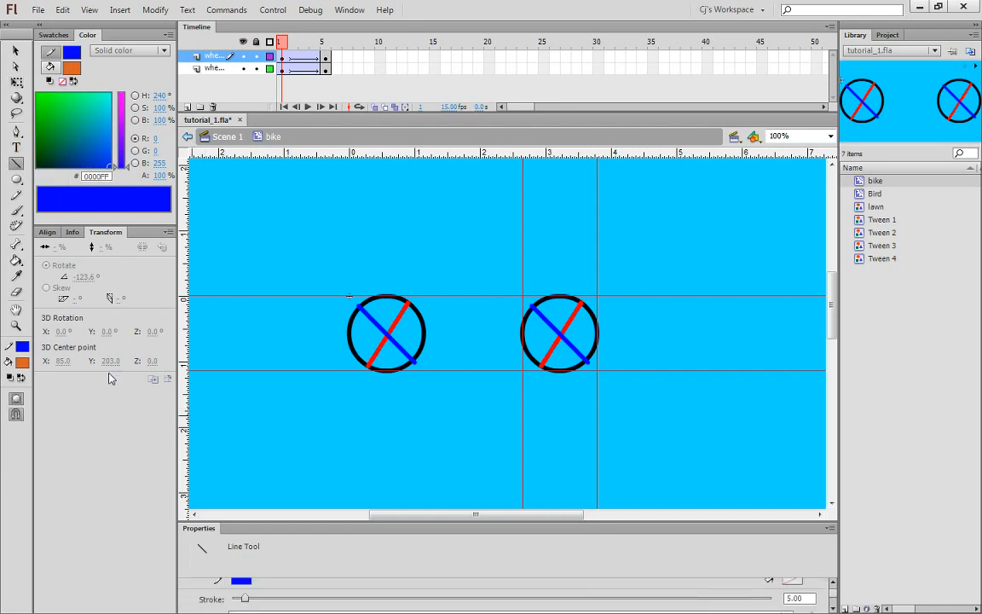
{"action": "left_click", "coordinate": [23, 346]}
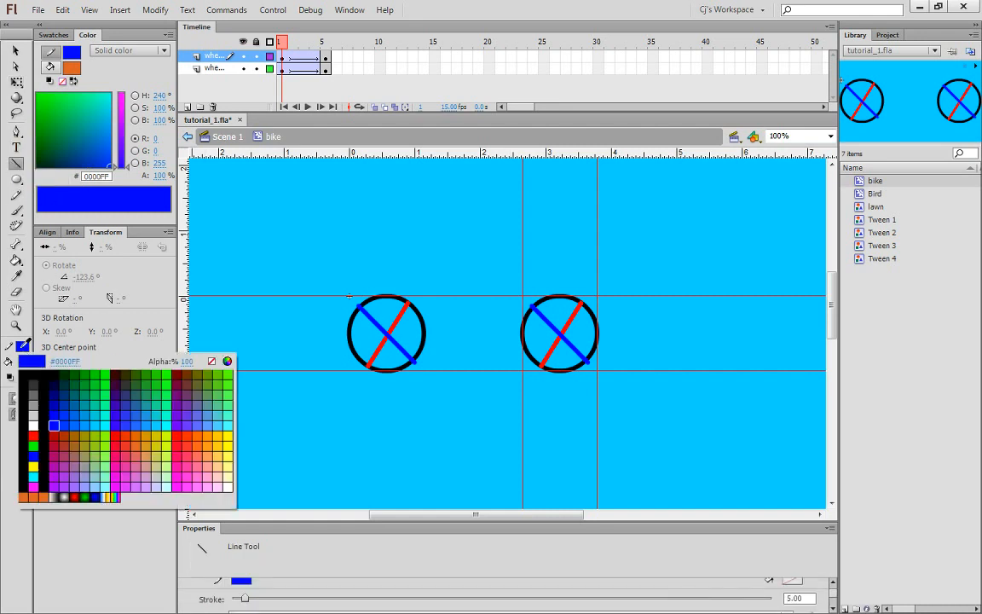
{"action": "left_click", "coordinate": [101, 394]}
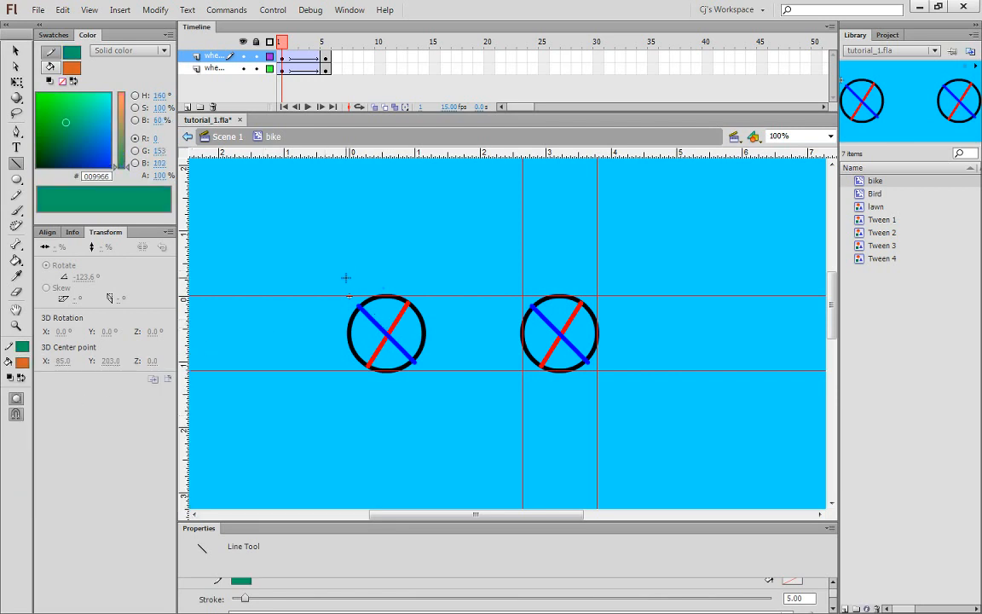
{"action": "left_click_drag", "start_coordinate": [349, 296], "coordinate": [387, 332]}
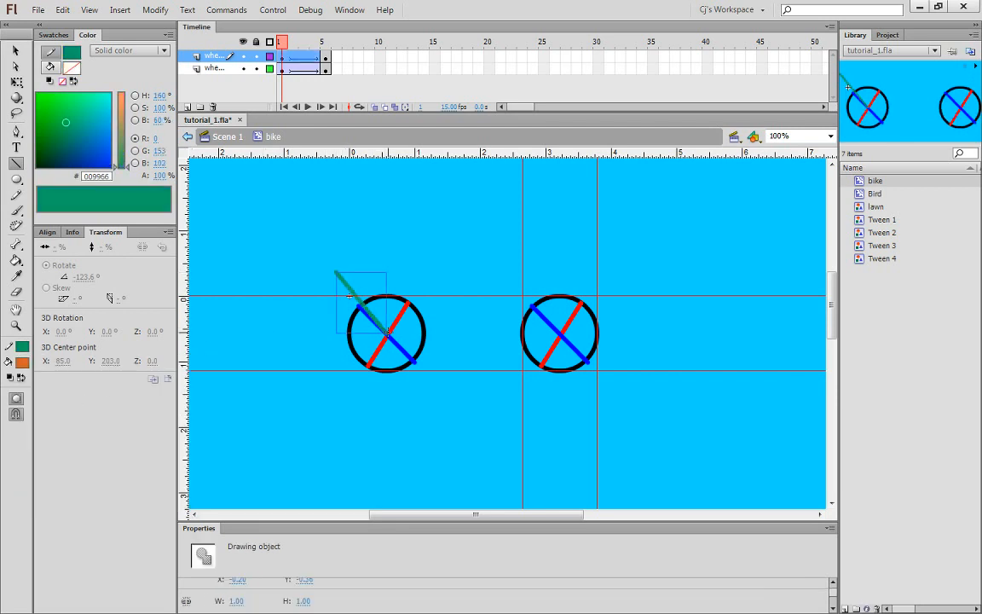
{"action": "key", "text": "ctrl+z"}
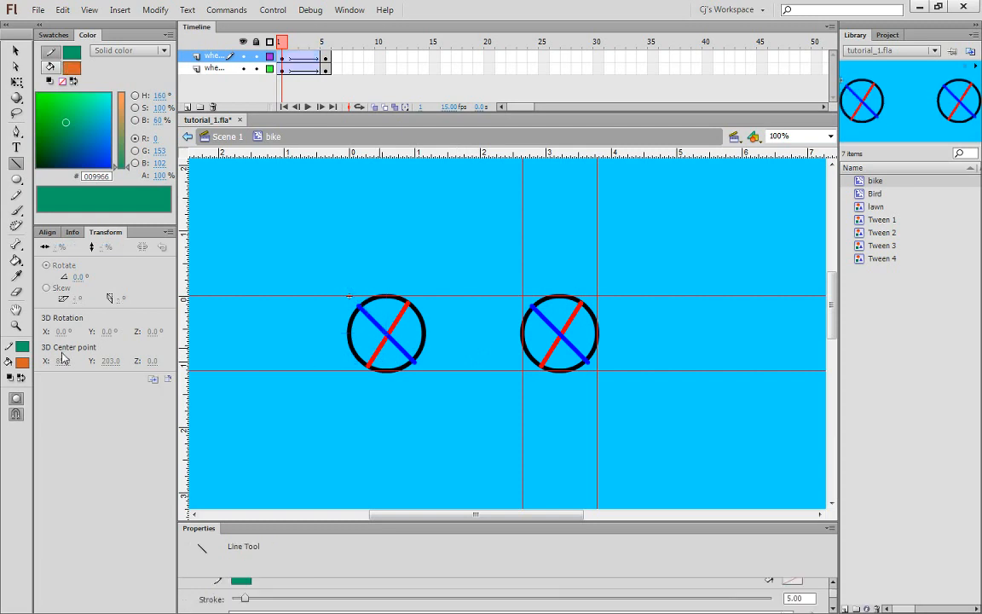
Step: Draw the bike's frame, seat bar, fork and handlebars with orange #FF6600 straight lines joining the two wheels, and save the document
{"action": "left_click", "coordinate": [22, 346]}
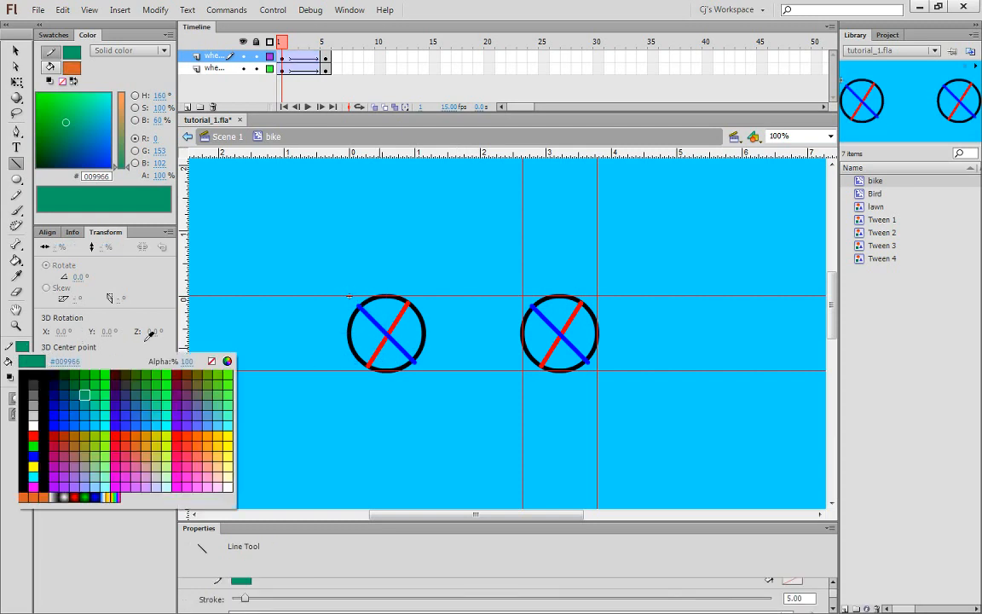
{"action": "left_click", "coordinate": [196, 436]}
{"action": "mouse_move", "coordinate": [335, 275]}
{"action": "left_mouse_down"}
{"action": "mouse_move", "coordinate": [386, 332]}
{"action": "mouse_move", "coordinate": [424, 271]}
{"action": "left_mouse_up"}
{"action": "mouse_move", "coordinate": [327, 271]}
{"action": "left_mouse_down"}
{"action": "mouse_move", "coordinate": [459, 270]}
{"action": "mouse_move", "coordinate": [416, 278]}
{"action": "mouse_move", "coordinate": [457, 338]}
{"action": "left_mouse_up"}
{"action": "left_click_drag", "start_coordinate": [457, 338], "coordinate": [545, 251]}
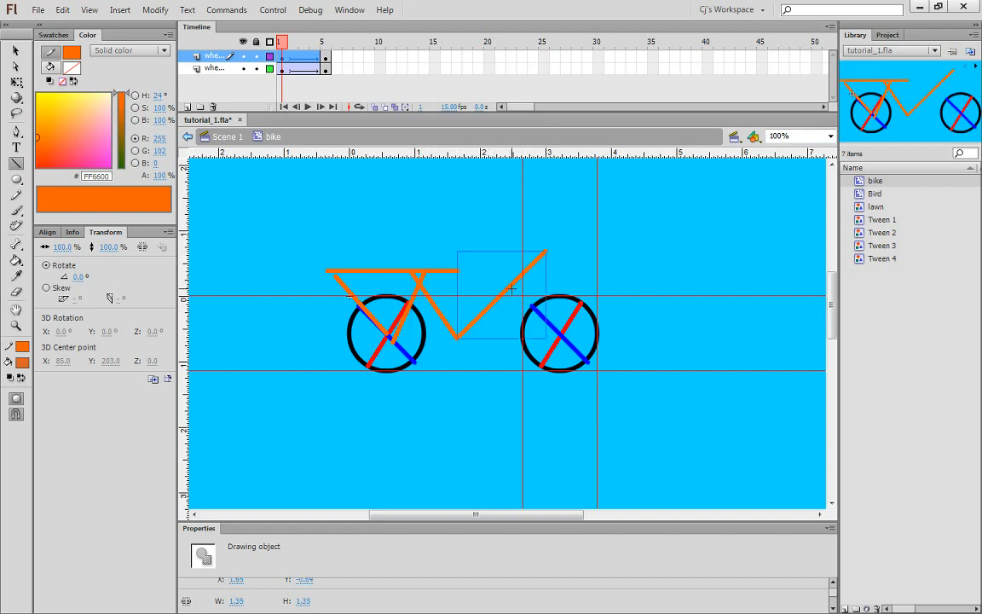
{"action": "left_click_drag", "start_coordinate": [503, 293], "coordinate": [561, 333]}
{"action": "mouse_move", "coordinate": [545, 251]}
{"action": "left_mouse_down"}
{"action": "mouse_move", "coordinate": [486, 236]}
{"action": "mouse_move", "coordinate": [558, 227]}
{"action": "left_mouse_up"}
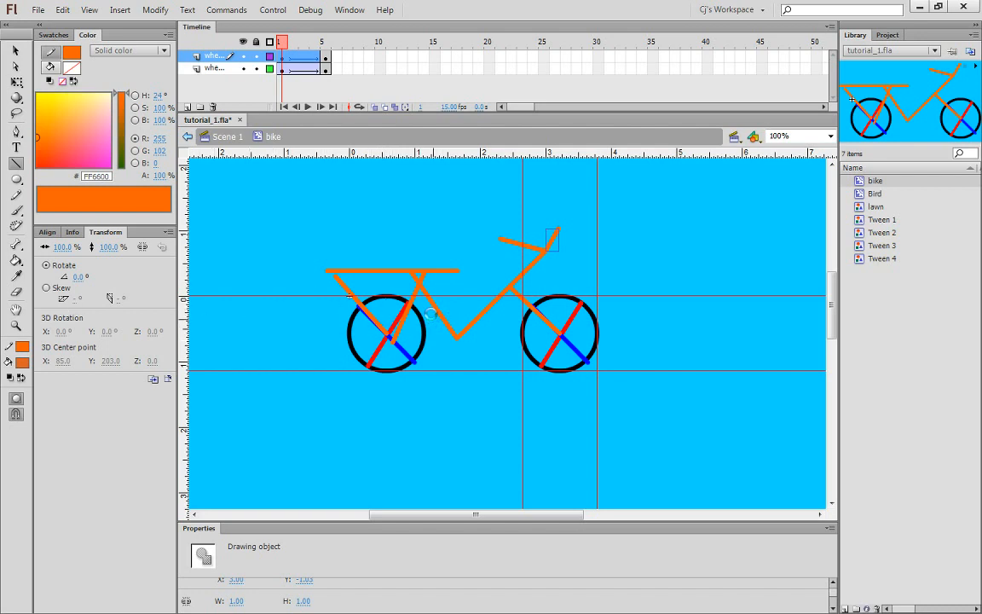
{"action": "key", "text": "ctrl+s"}
Step: Return to Scene 1 and scale the bike down proportionally to about 74% with Free Transform
{"action": "left_click", "coordinate": [229, 136]}
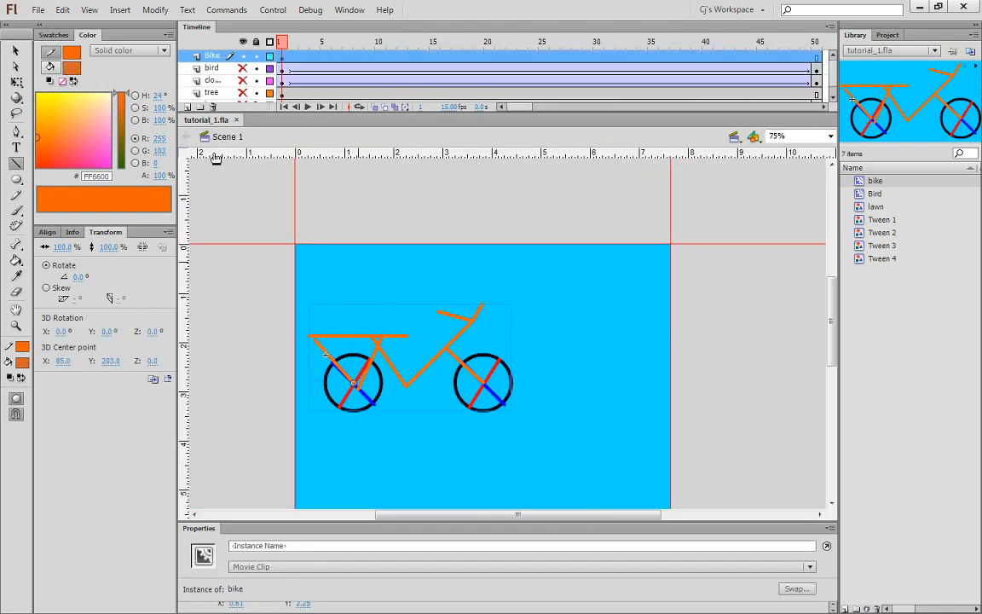
{"action": "left_click", "coordinate": [15, 54]}
{"action": "right_click", "coordinate": [483, 364]}
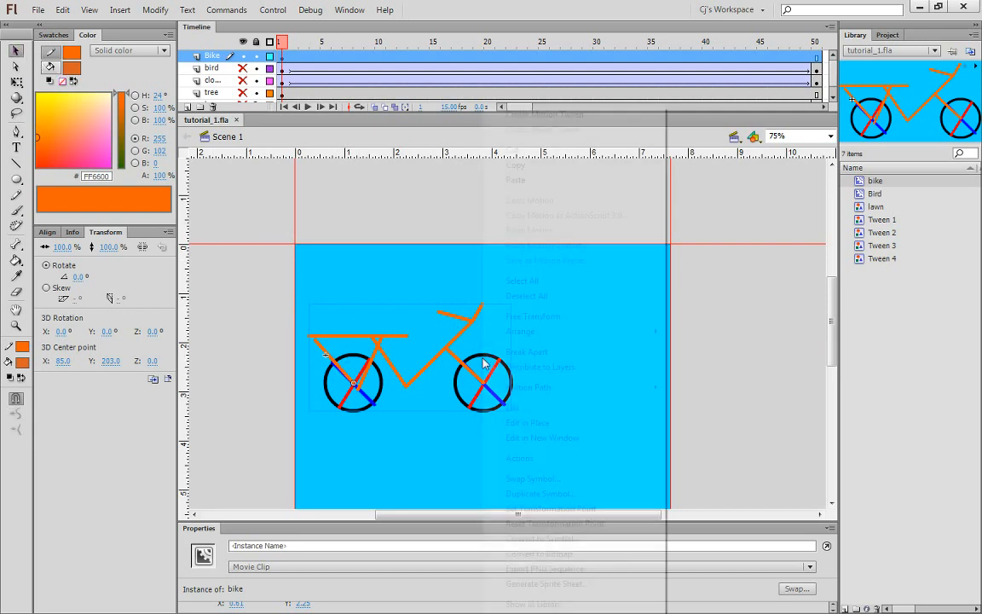
{"action": "left_click", "coordinate": [527, 316]}
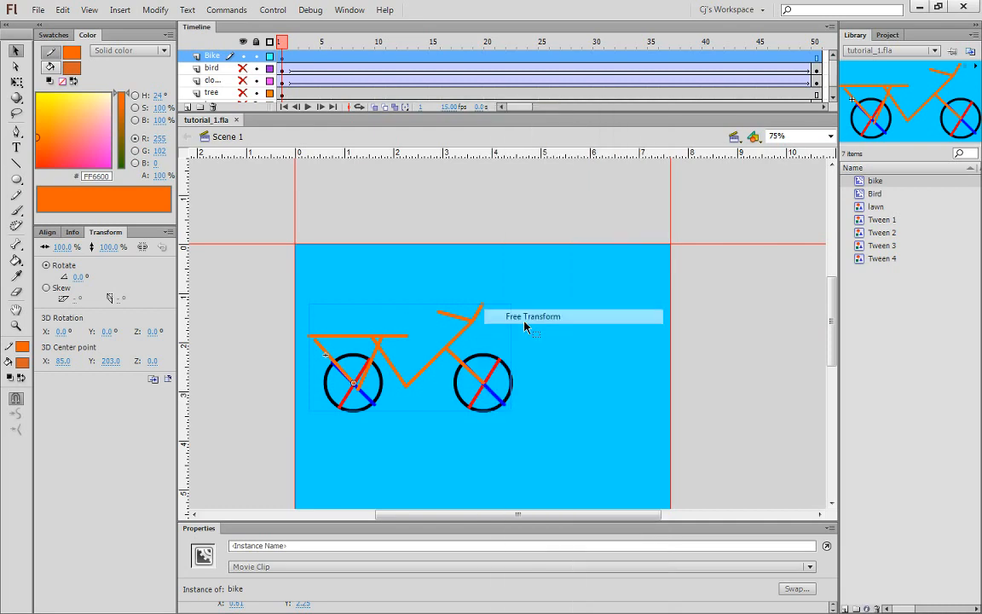
{"action": "left_click_drag", "start_coordinate": [505, 306], "coordinate": [470, 325]}
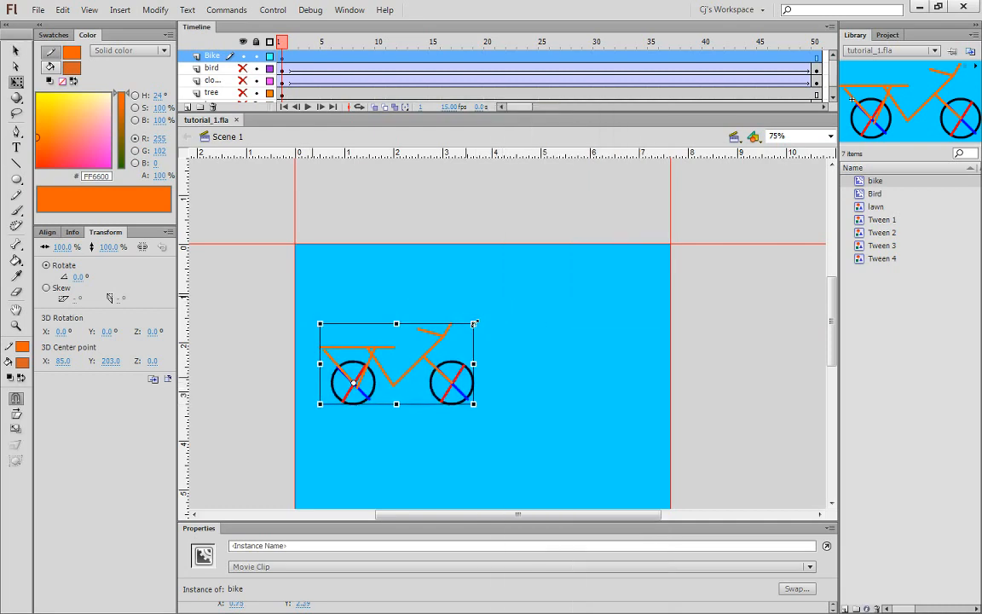
{"action": "left_click_drag", "start_coordinate": [546, 419], "coordinate": [551, 330]}
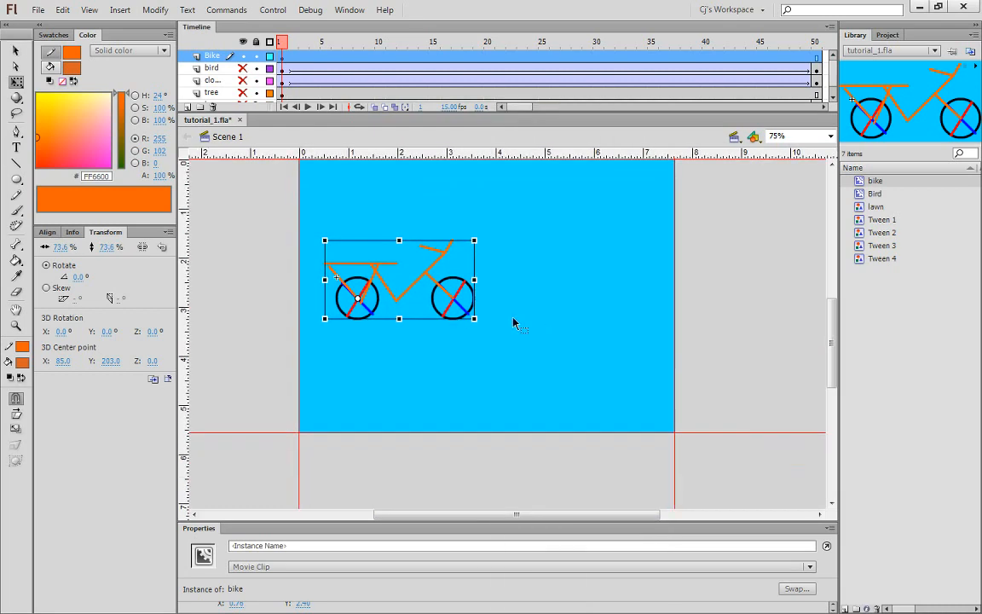
Step: Show the hidden bird, cloud, tree and lawn layers, and place the bike, flipped horizontally, at the lawn's right end
{"action": "left_click_drag", "start_coordinate": [245, 69], "coordinate": [243, 94]}
{"action": "scroll", "coordinate": [243, 95], "scroll_direction": "down", "scroll_amount": 1}
{"action": "left_click", "coordinate": [243, 94]}
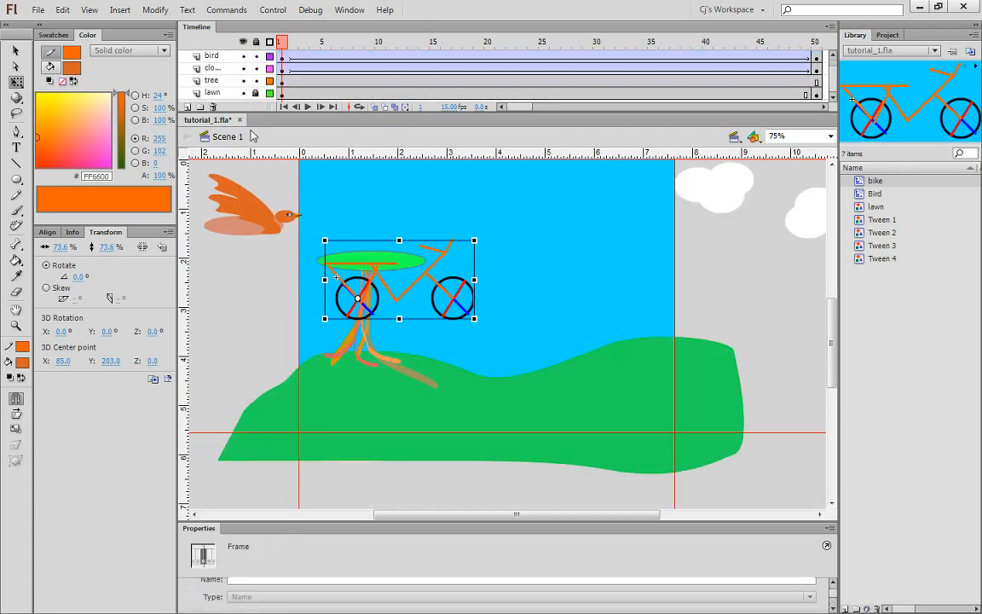
{"action": "left_click_drag", "start_coordinate": [426, 284], "coordinate": [693, 382]}
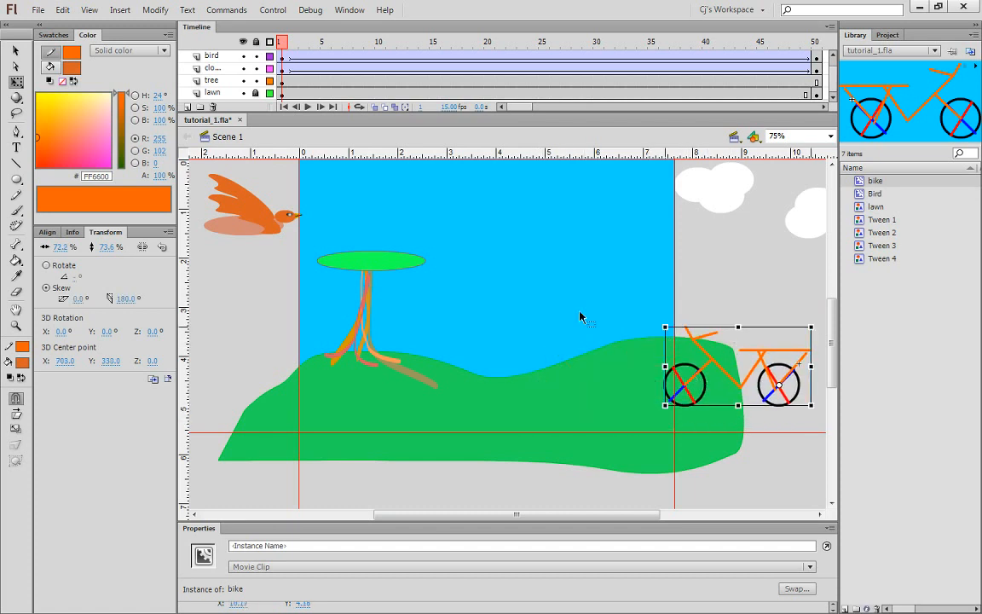
Step: Insert a keyframe at frame 50 of the Bike layer and create a motion tween on the frames before it
{"action": "left_click", "coordinate": [817, 57]}
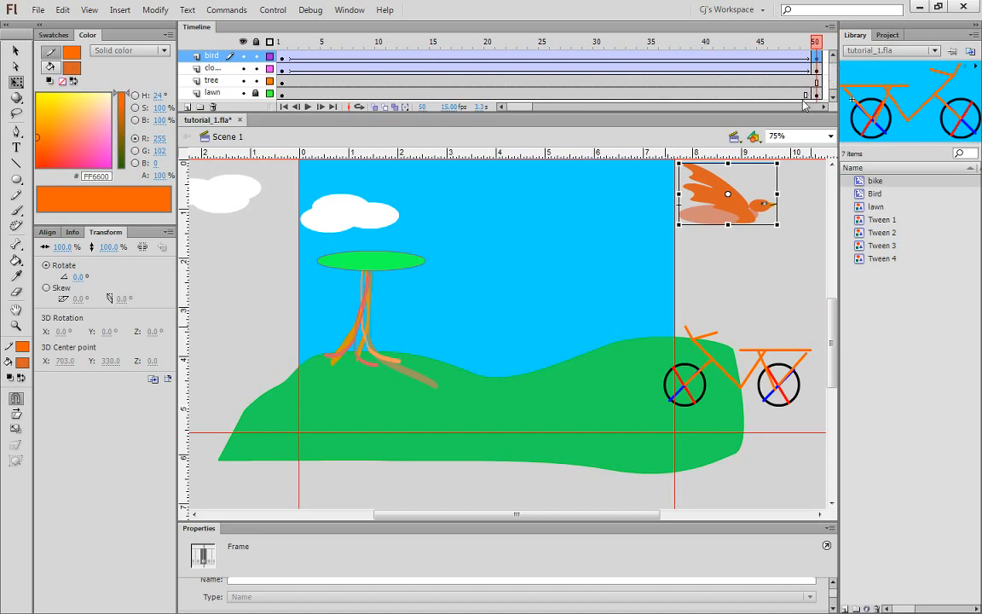
{"action": "left_click_drag", "start_coordinate": [790, 111], "coordinate": [777, 147]}
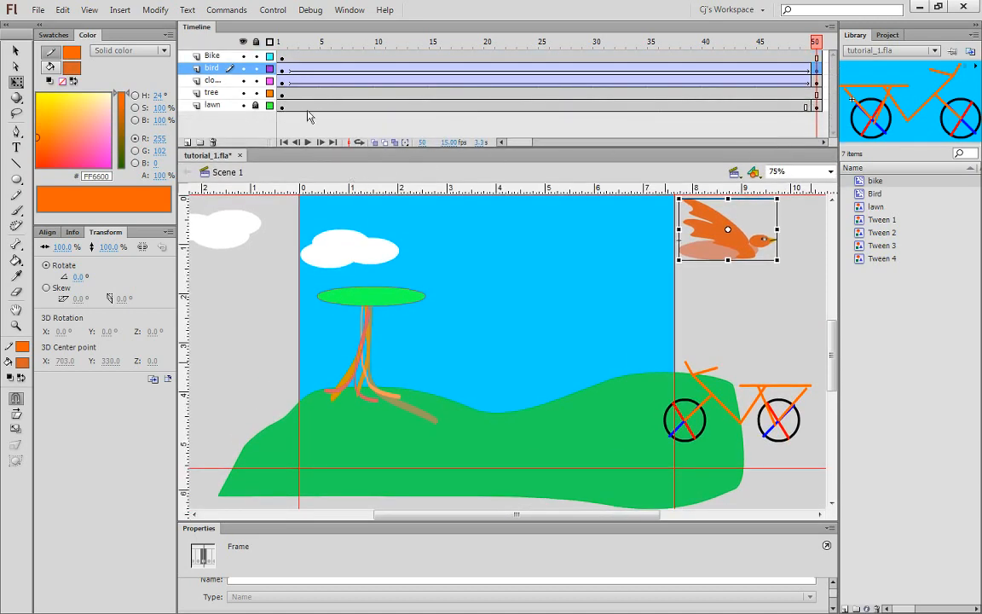
{"action": "left_click", "coordinate": [213, 56]}
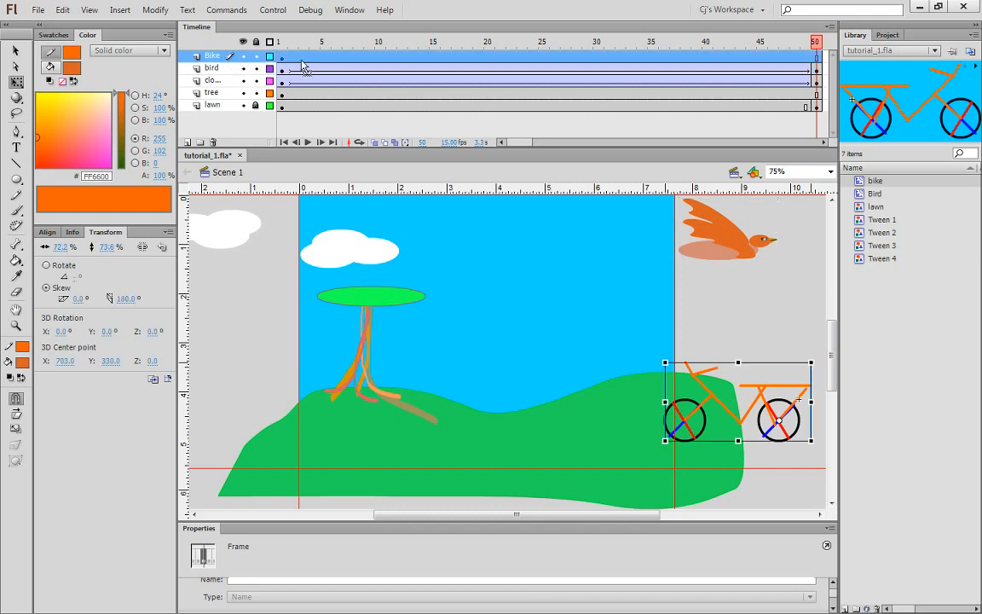
{"action": "left_click", "coordinate": [817, 57]}
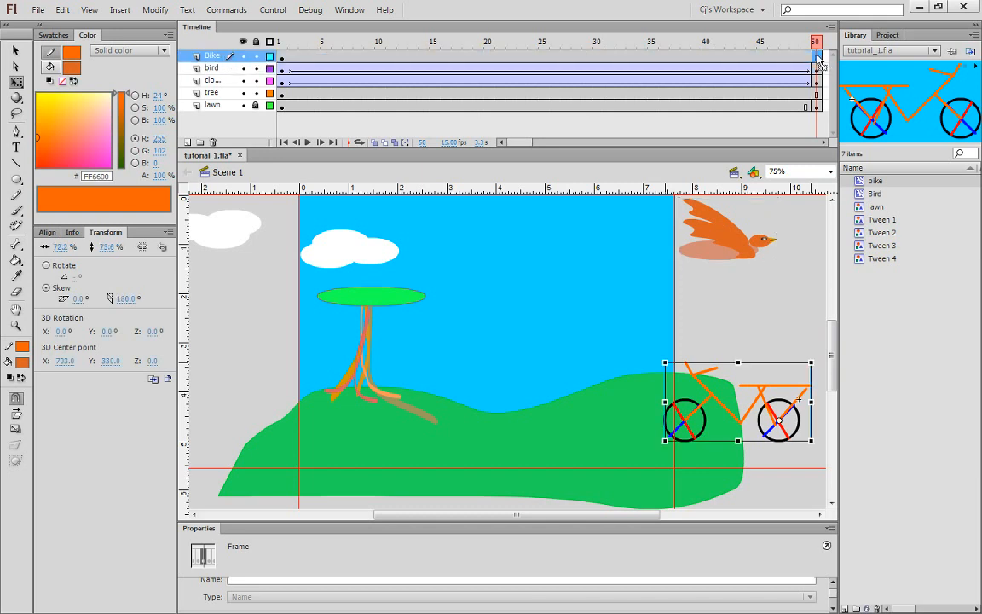
{"action": "right_click", "coordinate": [697, 57]}
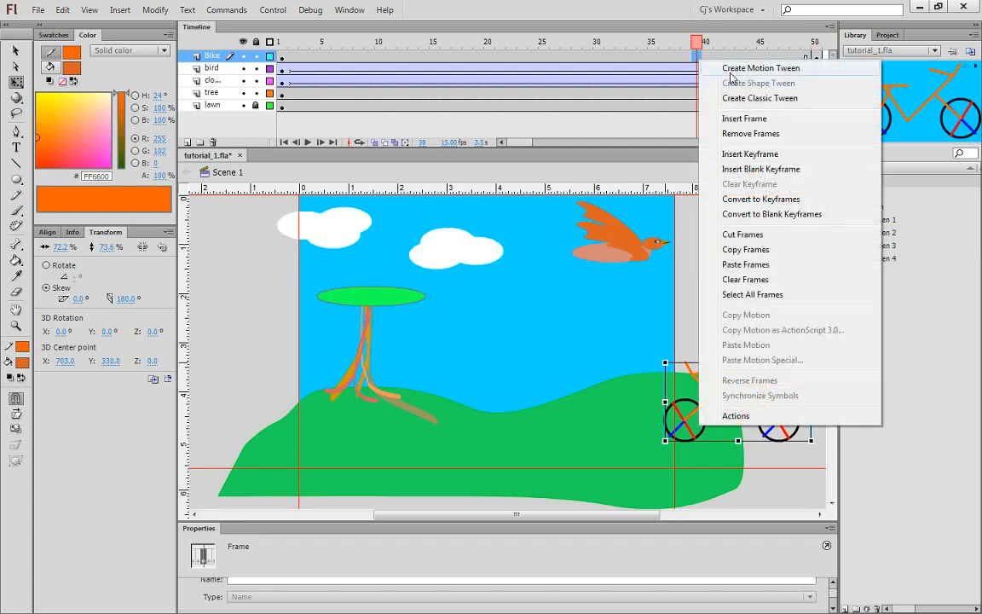
{"action": "left_click", "coordinate": [759, 68]}
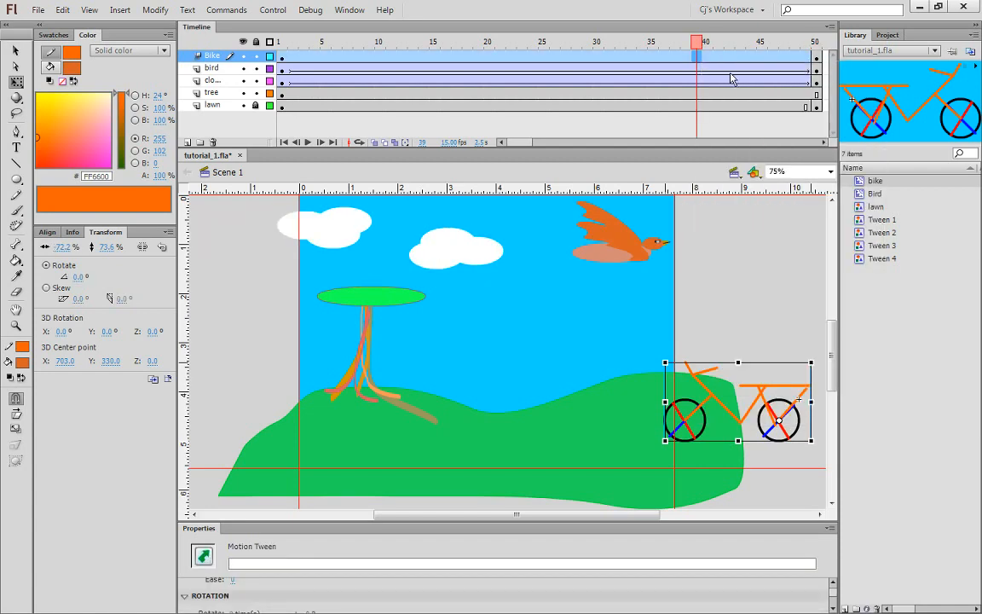
Step: On frame 50, move the bike past the stage's left edge and compare its position on frames 1 and 50
{"action": "left_click", "coordinate": [816, 58]}
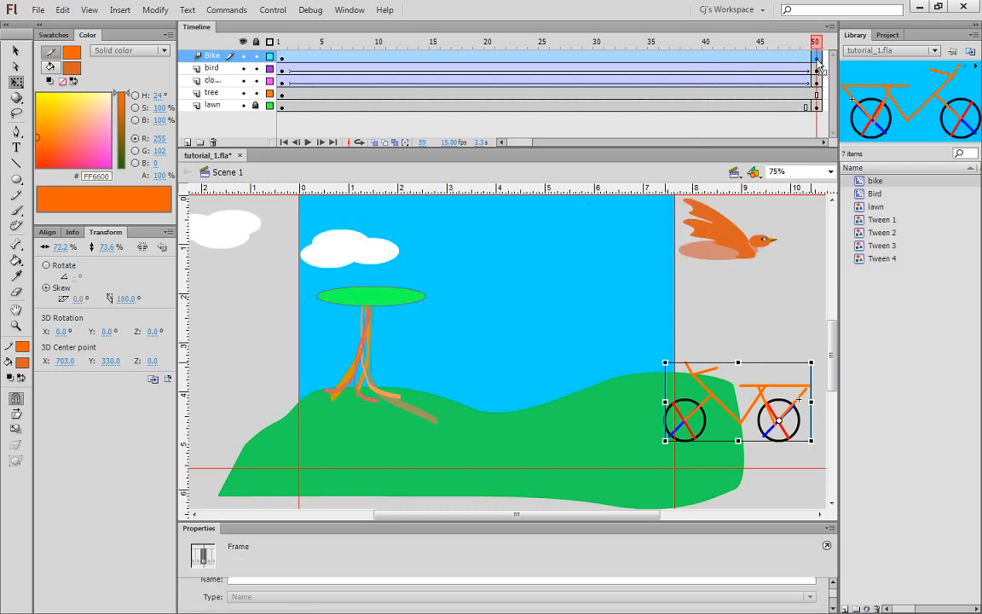
{"action": "left_click_drag", "start_coordinate": [737, 425], "coordinate": [227, 430]}
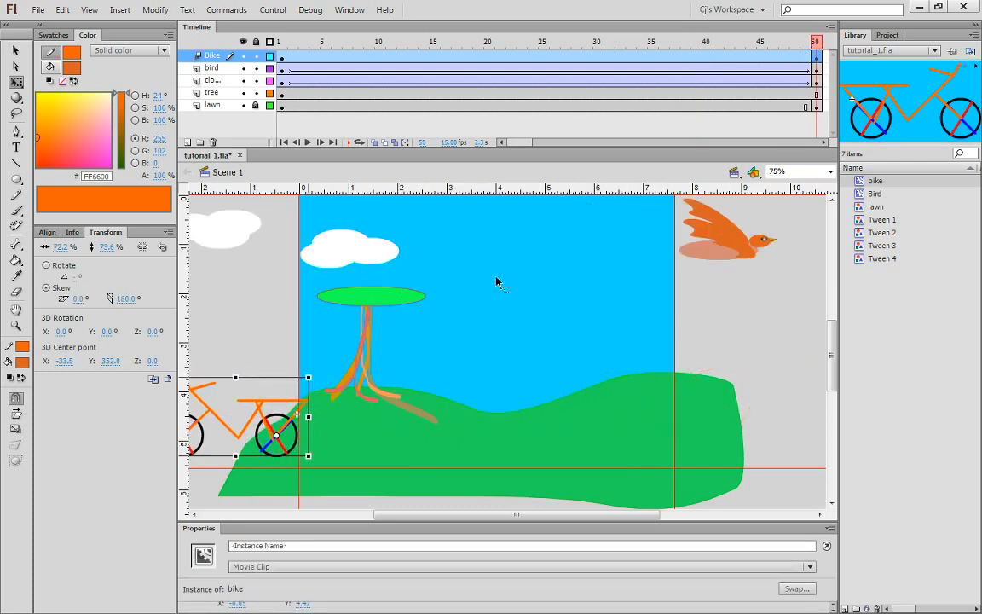
{"action": "left_click_drag", "start_coordinate": [817, 45], "coordinate": [175, 36]}
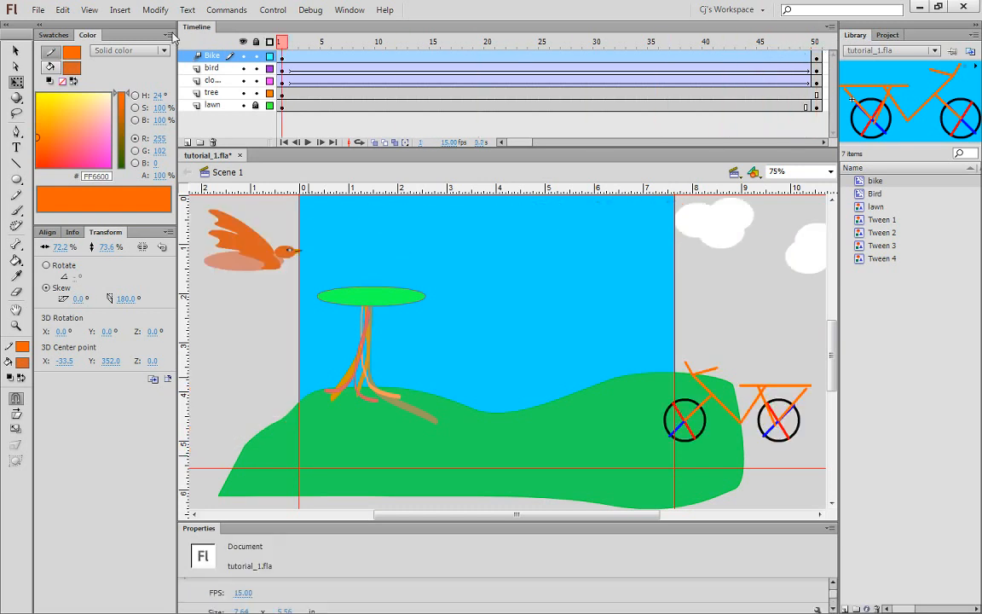
{"action": "left_click", "coordinate": [815, 57]}
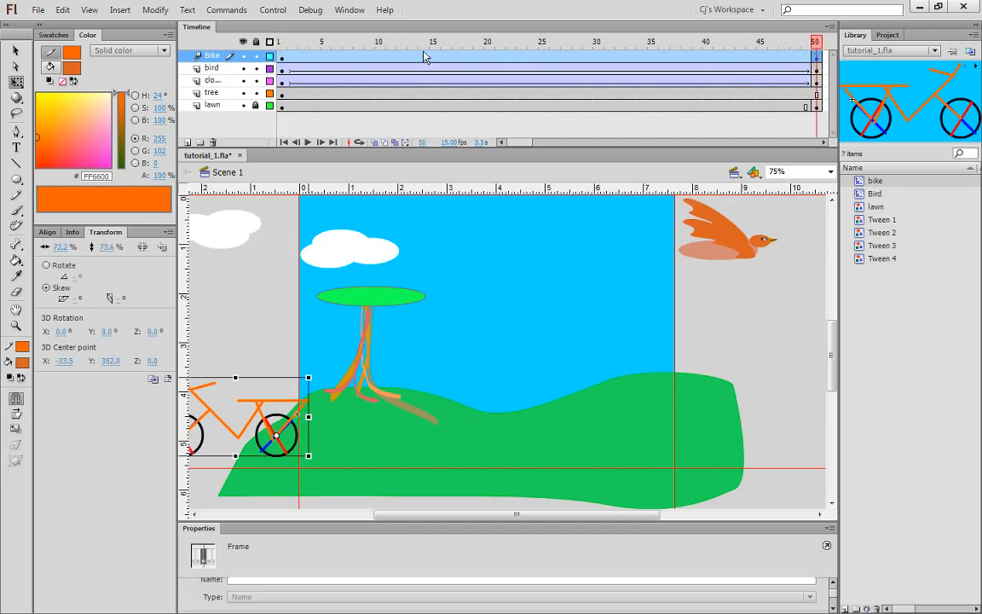
{"action": "left_click", "coordinate": [286, 57]}
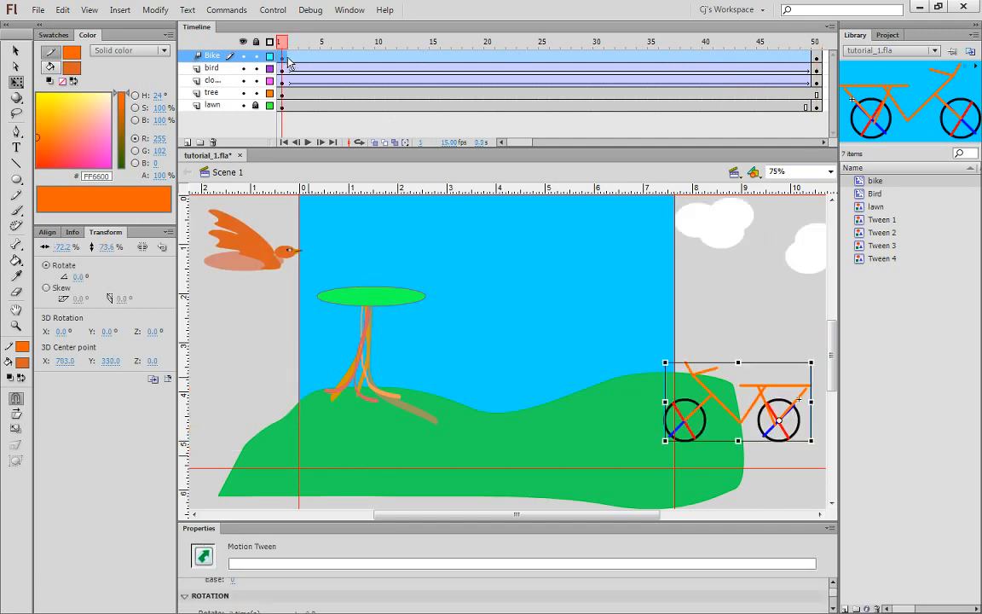
{"action": "left_click", "coordinate": [288, 61]}
{"action": "left_click", "coordinate": [817, 56]}
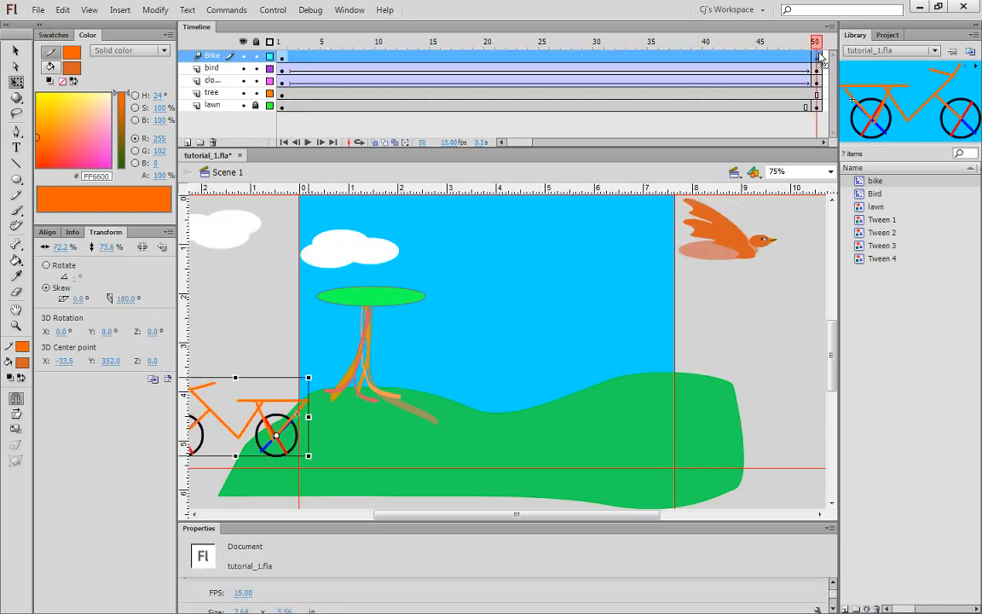
Step: Remove frame 50 from the Bike layer and insert a Position keyframe there
{"action": "right_click", "coordinate": [817, 56]}
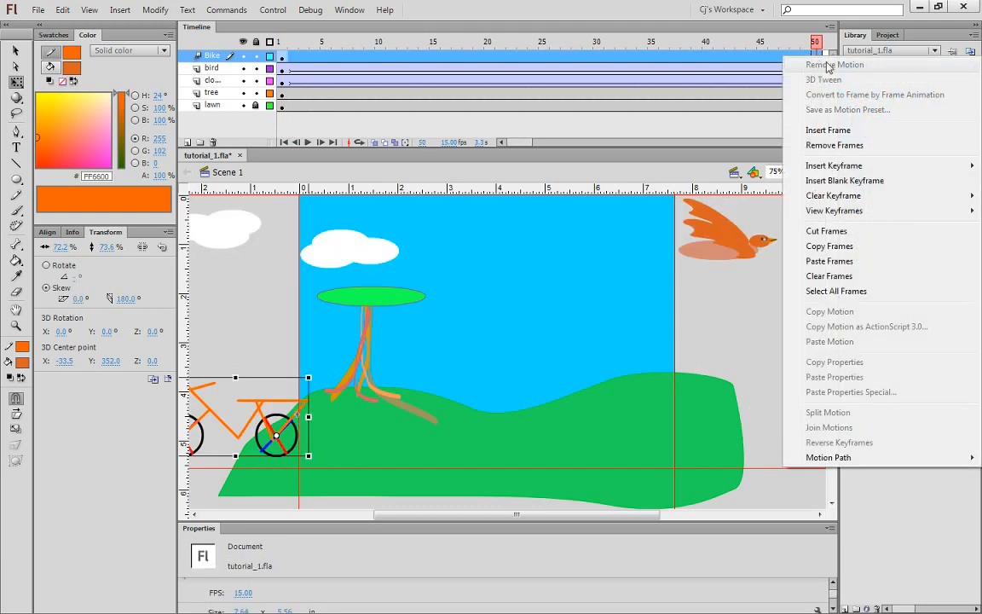
{"action": "left_click", "coordinate": [836, 146]}
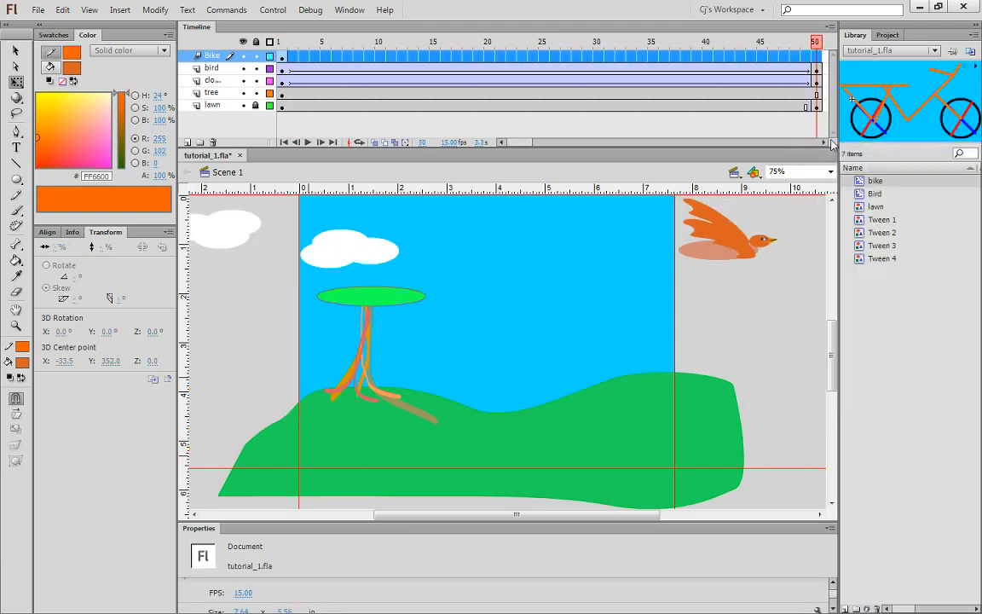
{"action": "left_click", "coordinate": [819, 57]}
{"action": "right_click", "coordinate": [818, 56]}
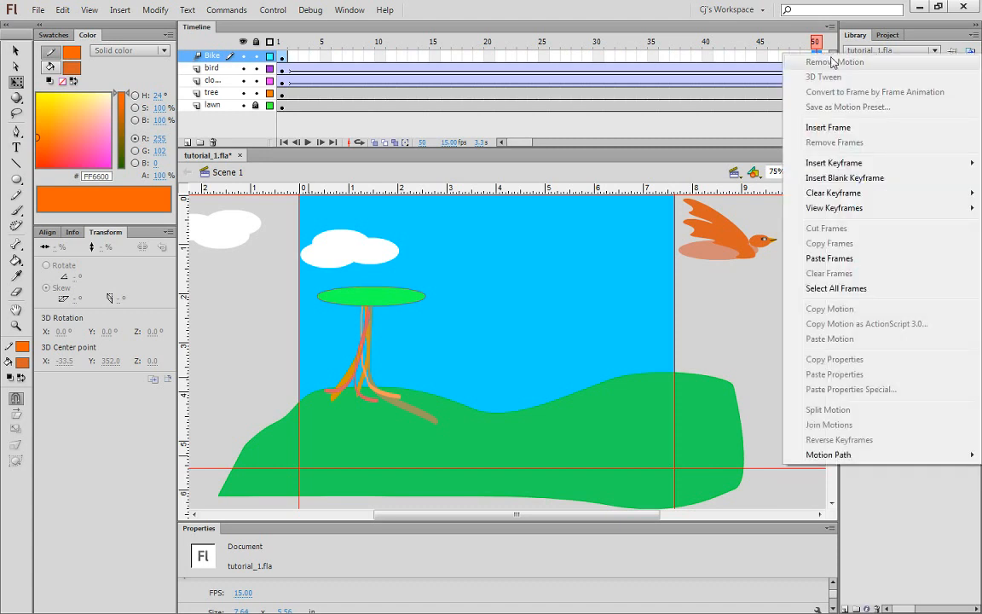
{"action": "mouse_move", "coordinate": [847, 164]}
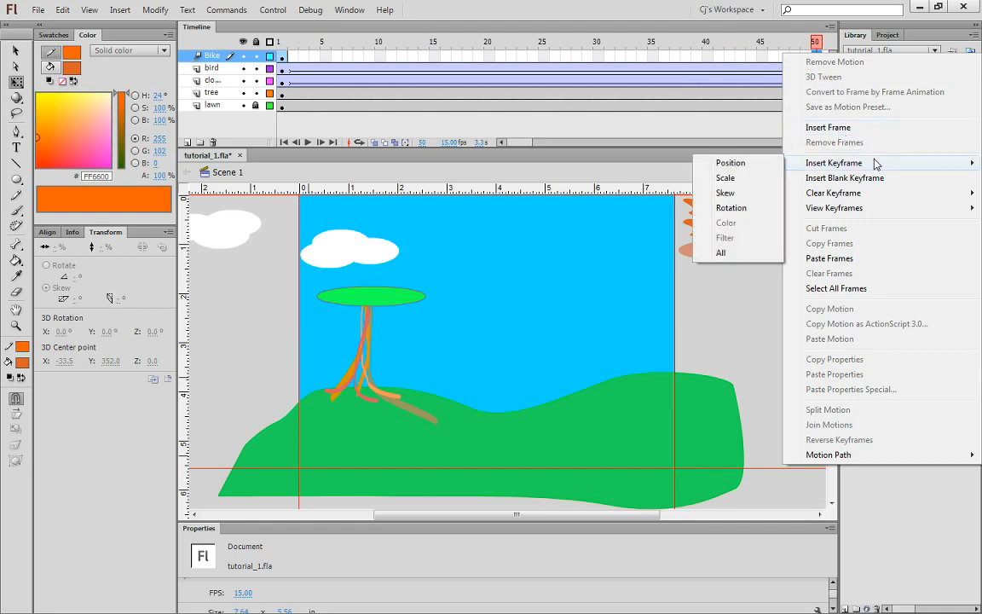
{"action": "left_click", "coordinate": [754, 164]}
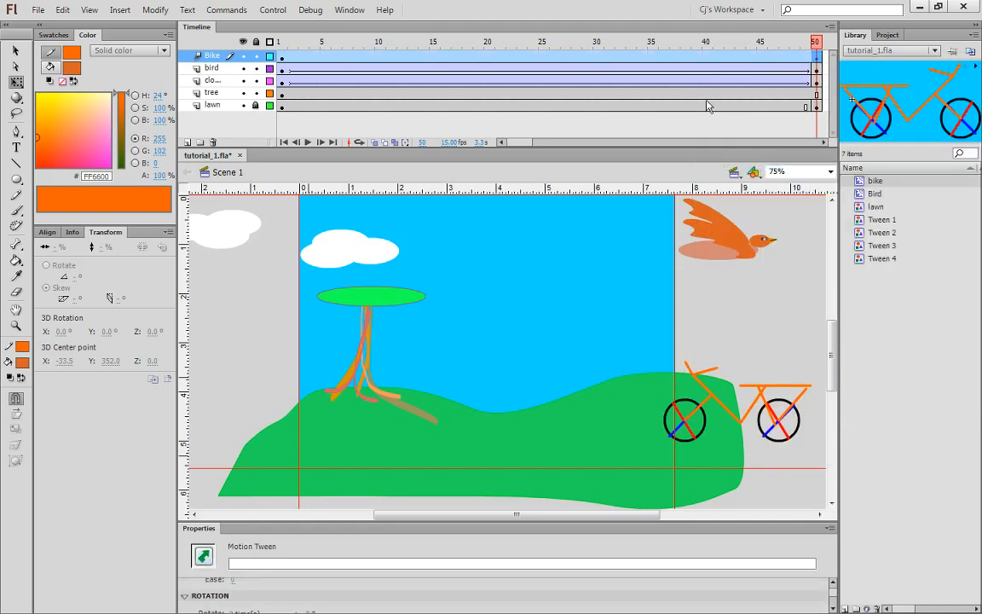
Step: Remove the motion tween from the Bike layer and create a classic tween in its place
{"action": "right_click", "coordinate": [706, 57]}
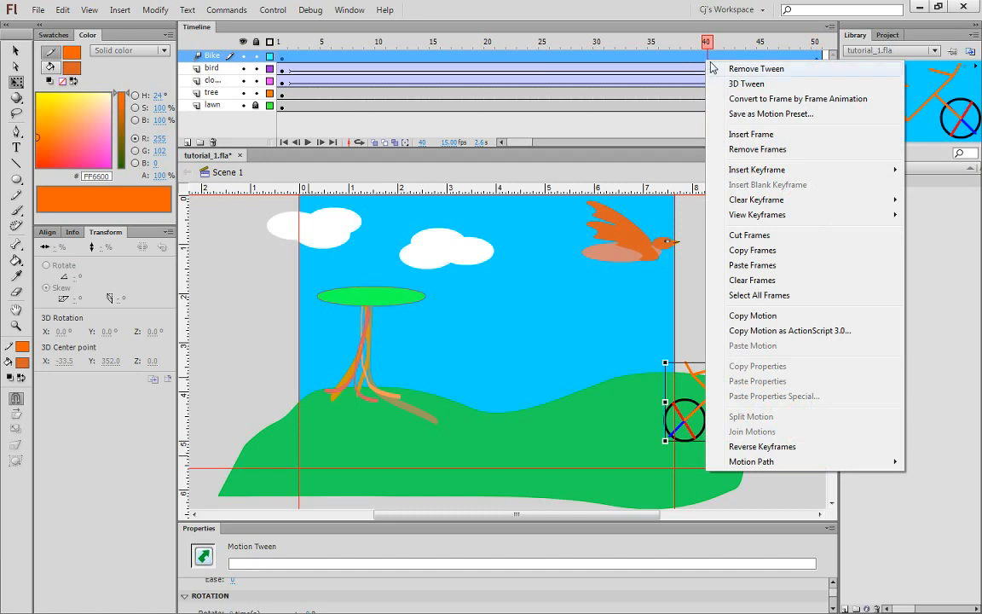
{"action": "left_click", "coordinate": [730, 69]}
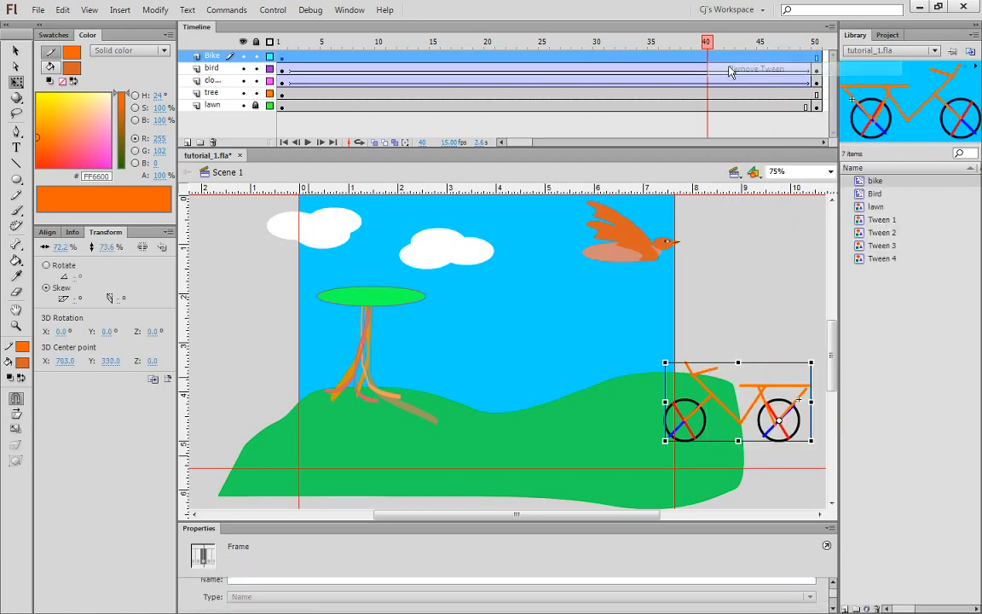
{"action": "right_click", "coordinate": [726, 60]}
{"action": "left_click", "coordinate": [738, 93]}
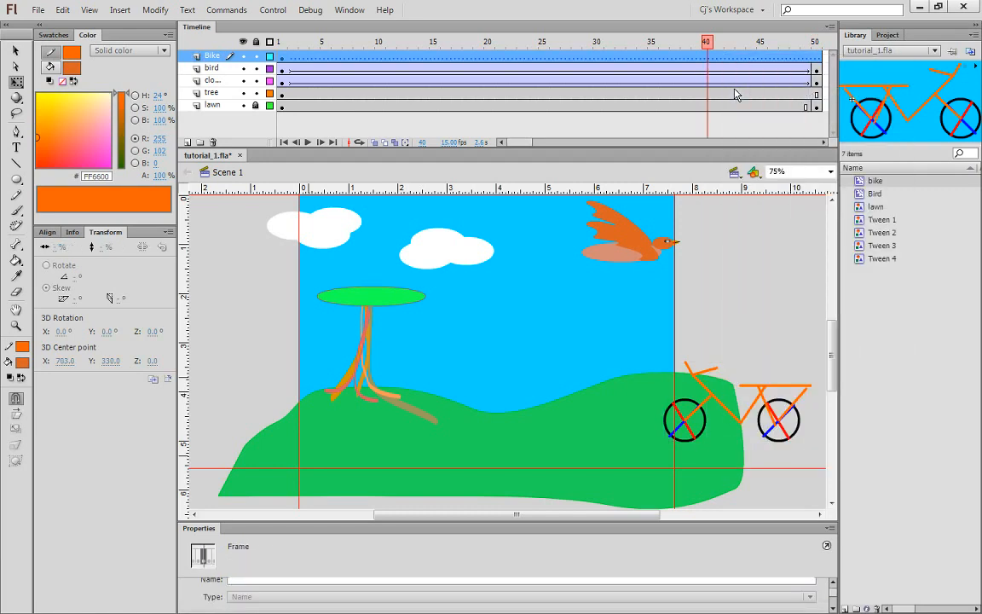
Step: Insert a keyframe at frame 50 of the Bike layer, move the bike to the lawn's left end, and scrub to check the ride
{"action": "right_click", "coordinate": [815, 57]}
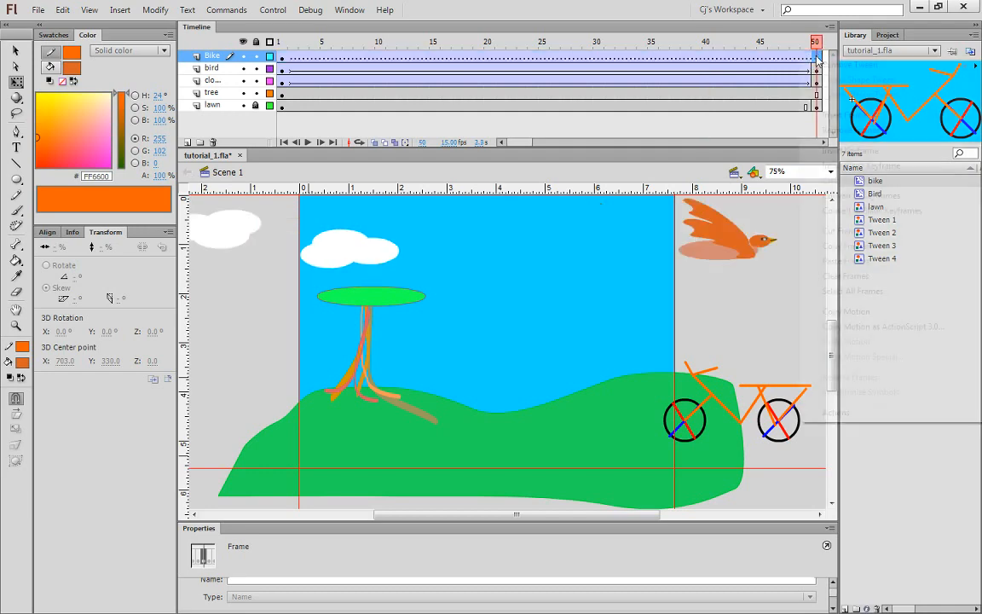
{"action": "left_click", "coordinate": [831, 150]}
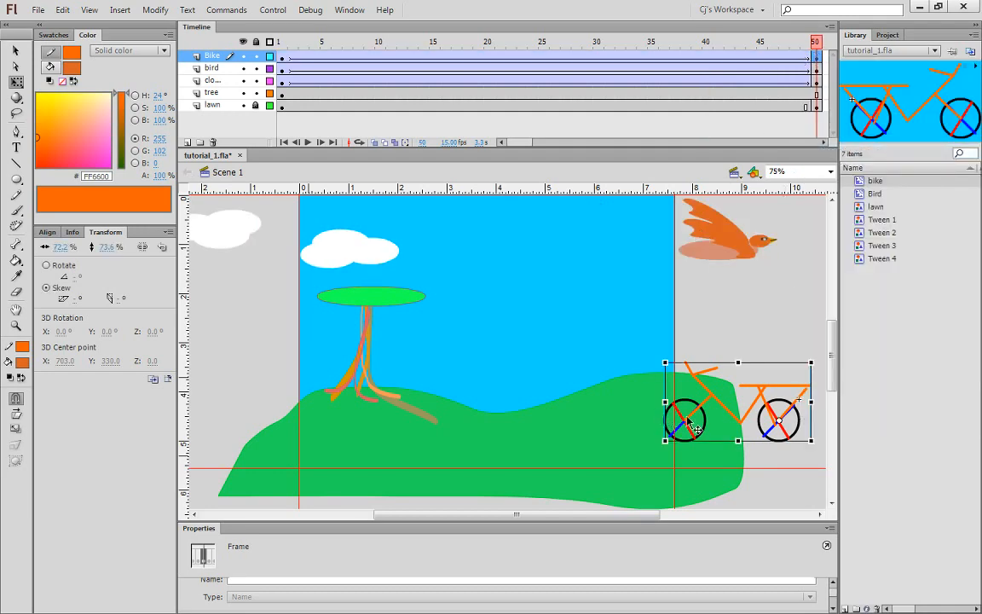
{"action": "left_click", "coordinate": [767, 414]}
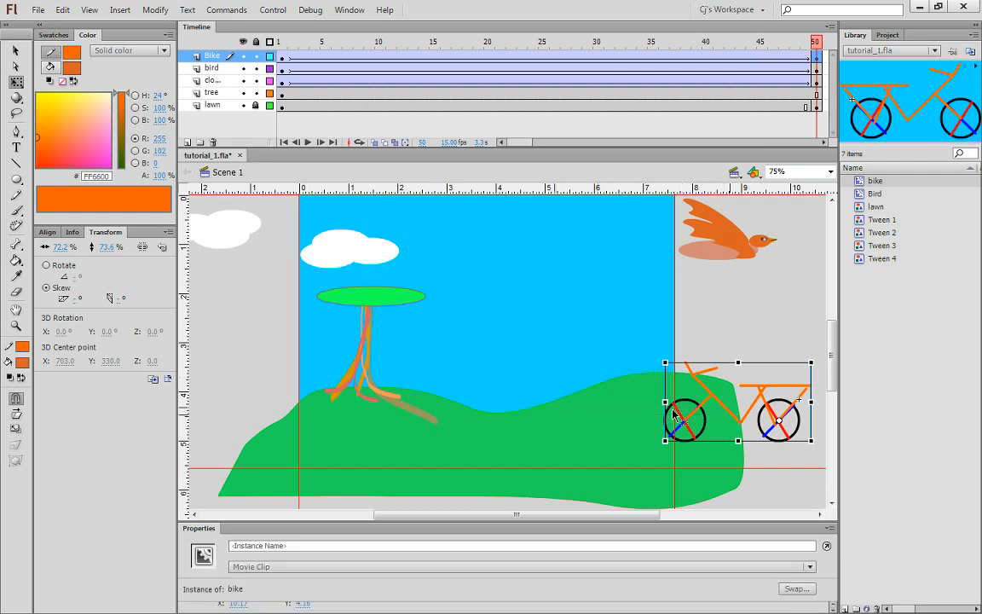
{"action": "left_click_drag", "start_coordinate": [808, 421], "coordinate": [329, 432]}
{"action": "left_click_drag", "start_coordinate": [817, 48], "coordinate": [548, 77]}
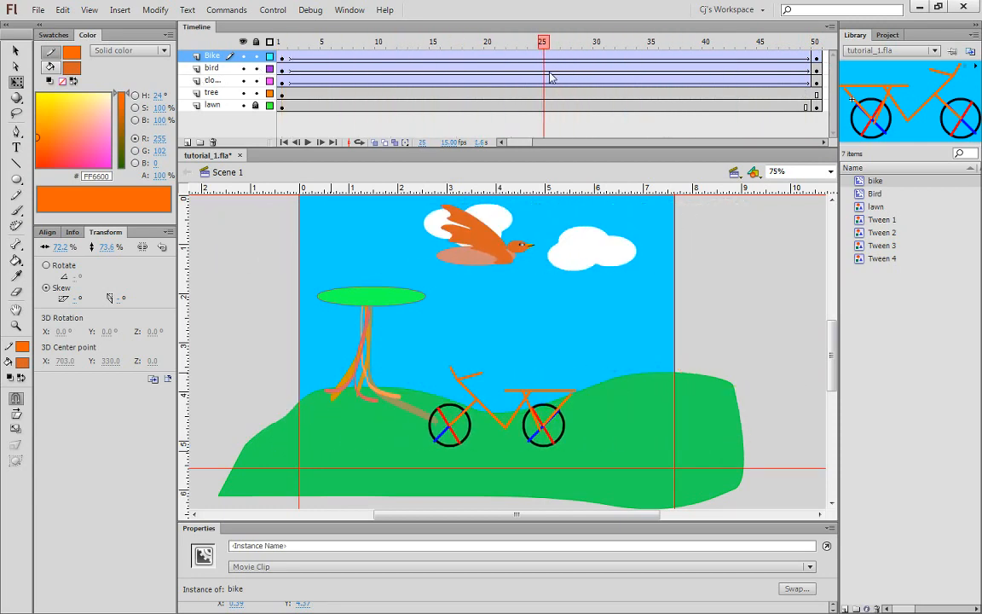
Step: Insert a Bike keyframe at frame 25, rotate the bike clockwise into a front-wheel-up wheelie, save the document and scrub through the motion
{"action": "left_click", "coordinate": [544, 68]}
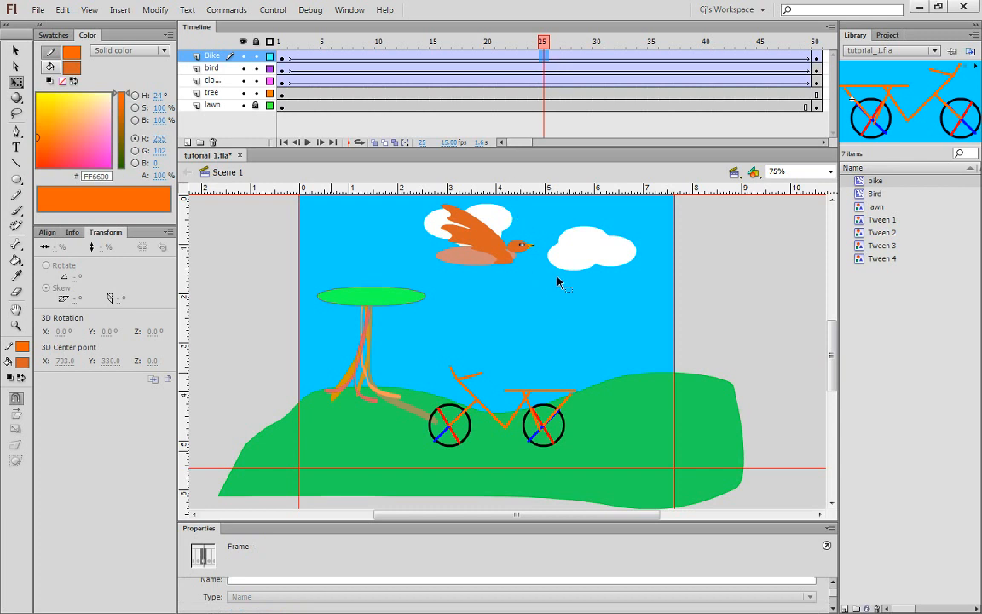
{"action": "left_click", "coordinate": [554, 393]}
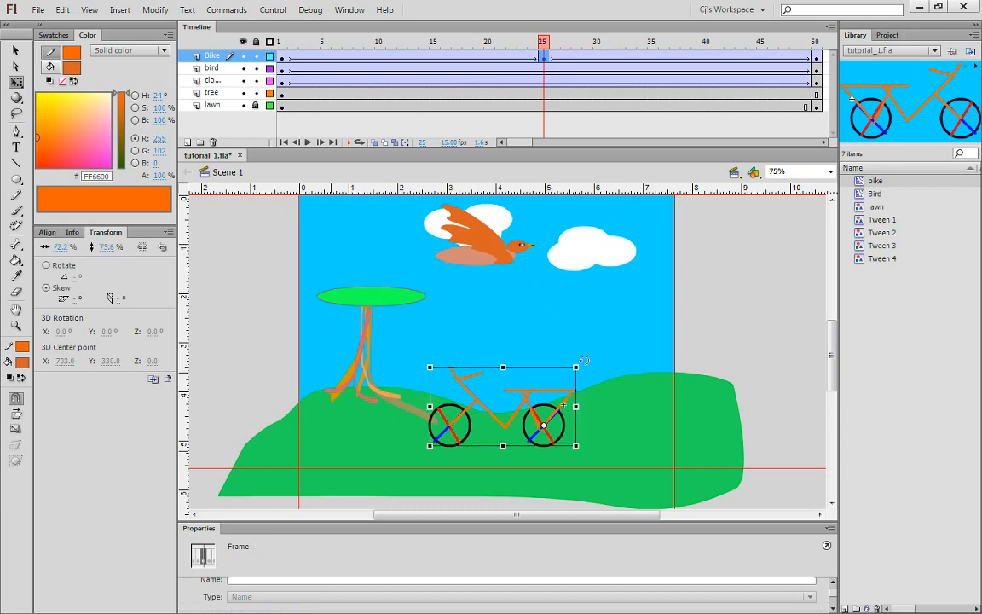
{"action": "left_click_drag", "start_coordinate": [587, 362], "coordinate": [619, 411]}
{"action": "left_click", "coordinate": [621, 58]}
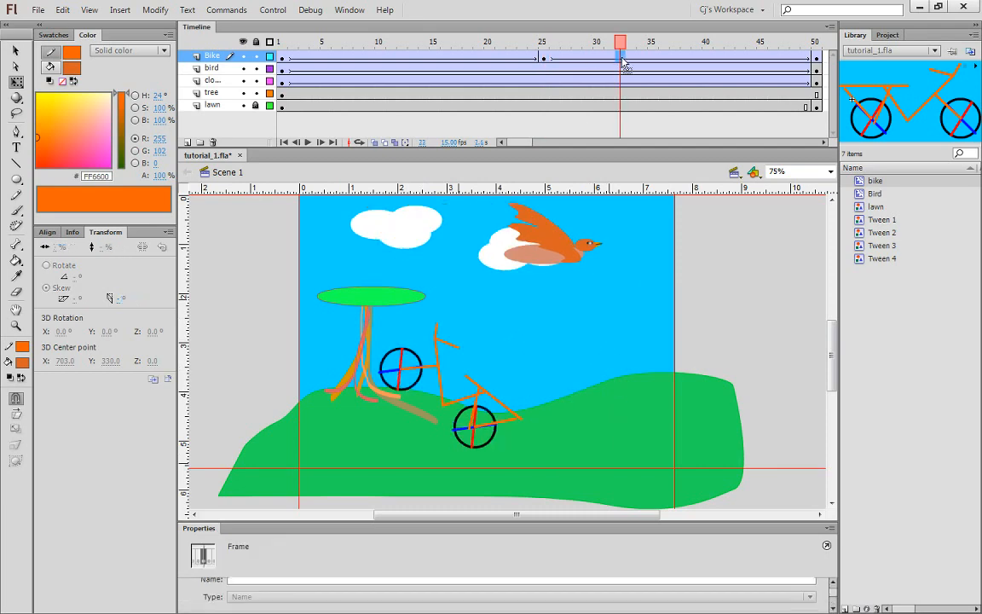
{"action": "left_click_drag", "start_coordinate": [621, 41], "coordinate": [465, 35]}
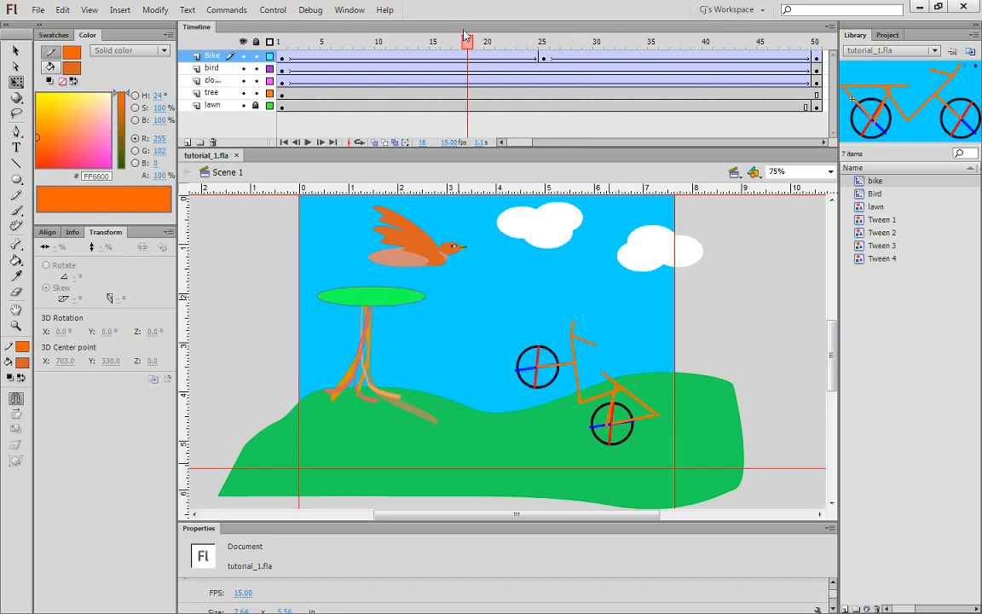
Step: Test the movie to check the bike's ride, close the preview, and open the bike symbol from the library for editing at frame 1
{"action": "key", "text": "ctrl+Return"}
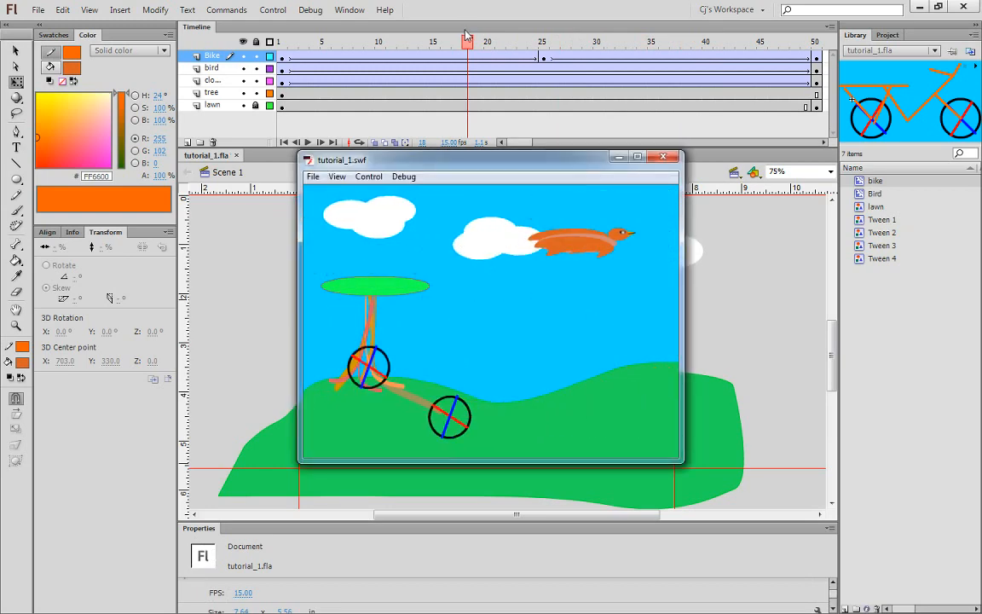
{"action": "left_click", "coordinate": [662, 156]}
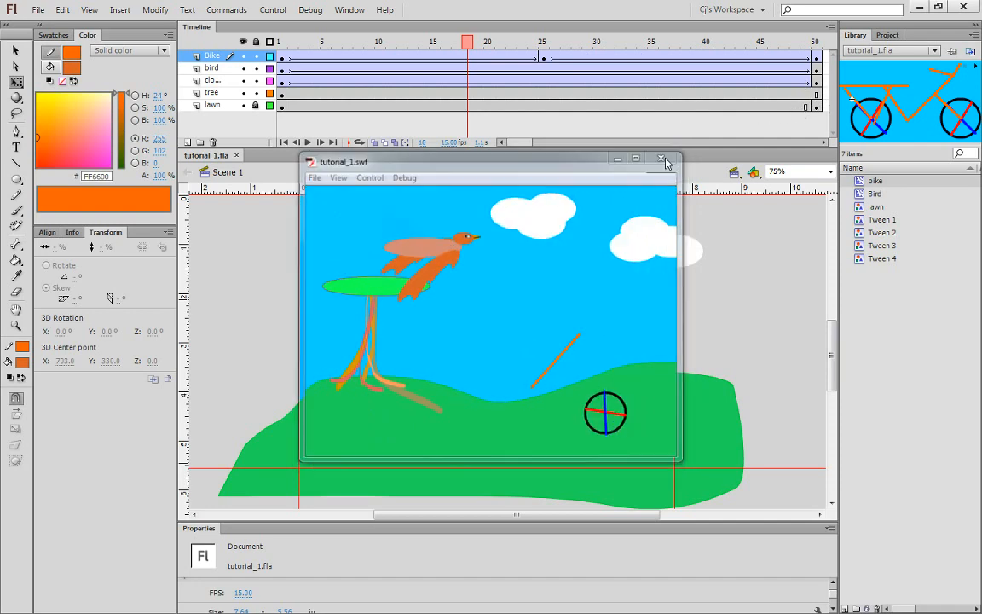
{"action": "double_click", "coordinate": [877, 181]}
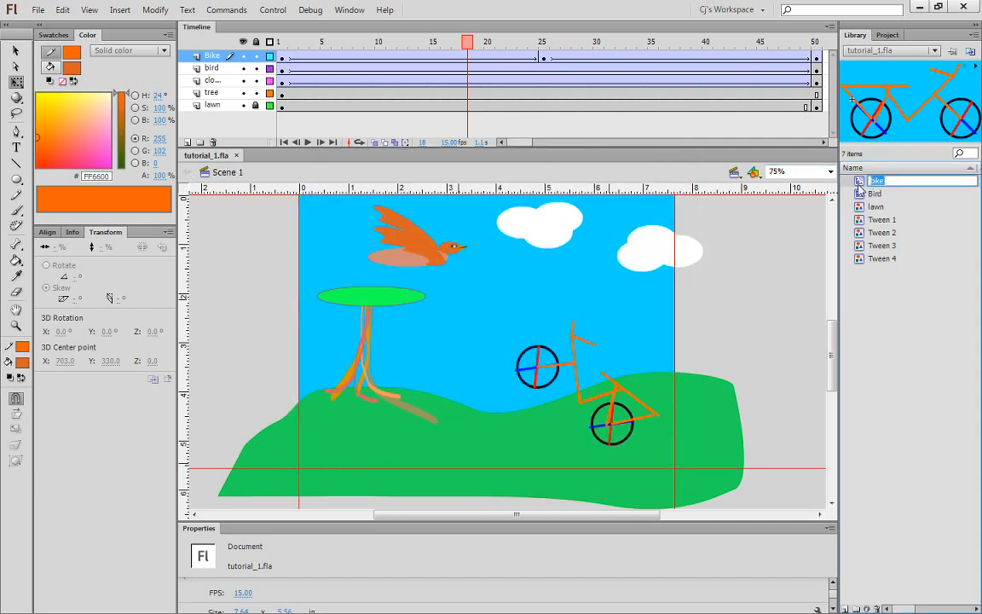
{"action": "double_click", "coordinate": [859, 182]}
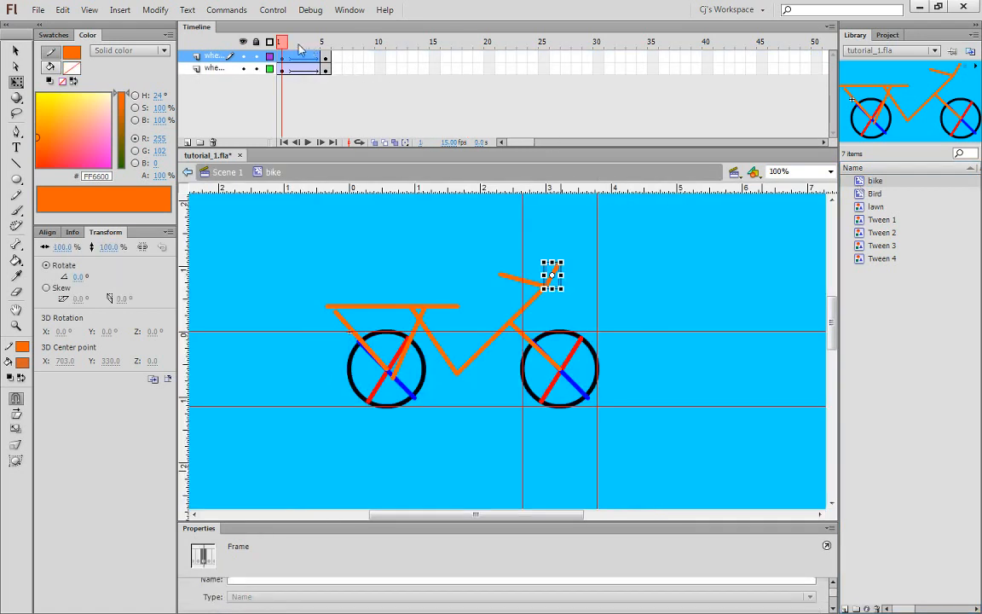
{"action": "mouse_move", "coordinate": [286, 44]}
{"action": "left_mouse_down"}
{"action": "mouse_move", "coordinate": [352, 39]}
{"action": "mouse_move", "coordinate": [281, 39]}
{"action": "left_mouse_up"}
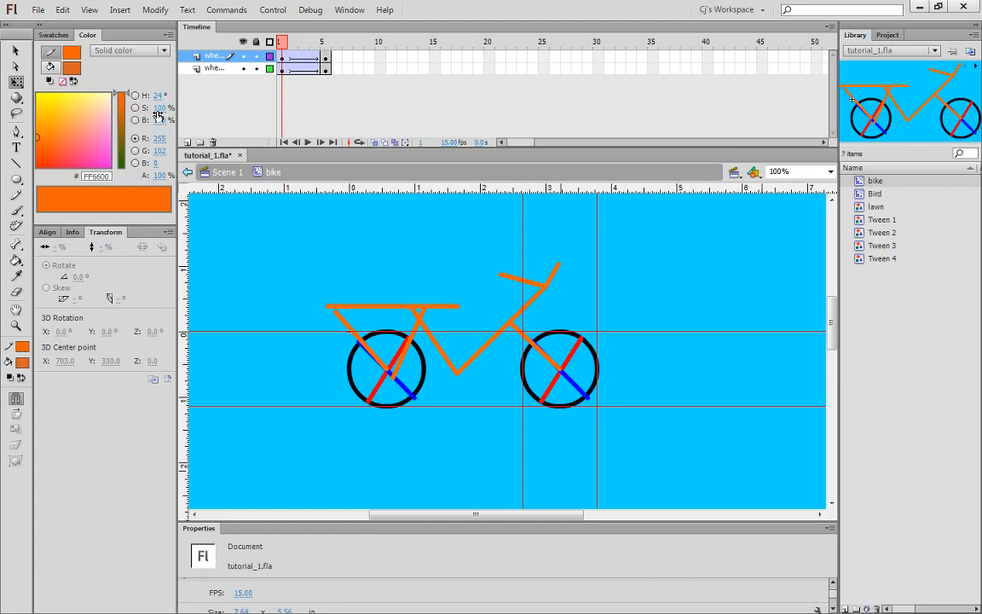
Step: Select all the orange frame and handlebar lines of the bike, leaving out the wheels, and group them
{"action": "left_click", "coordinate": [15, 50]}
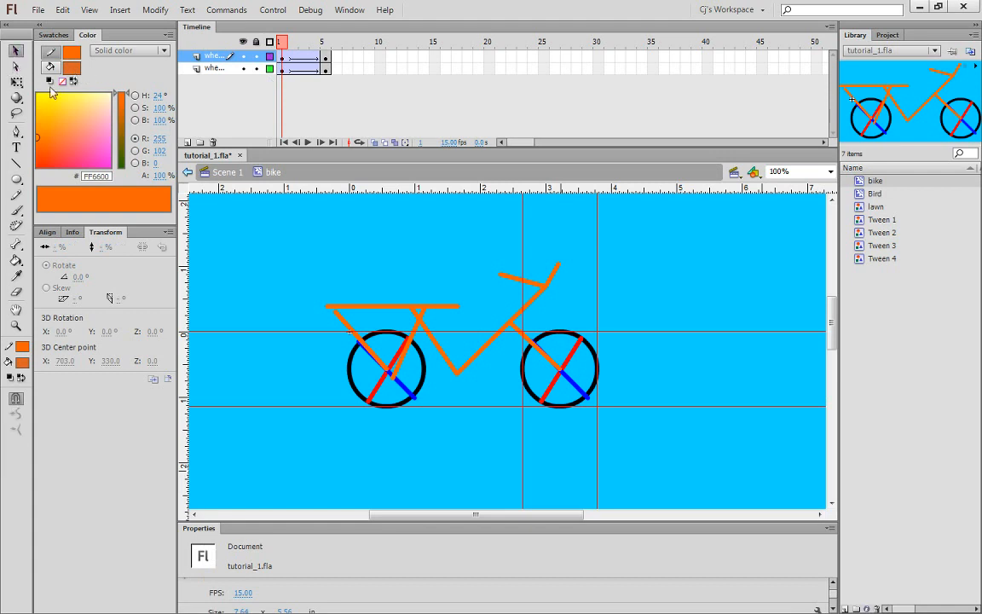
{"action": "left_click", "coordinate": [343, 320]}
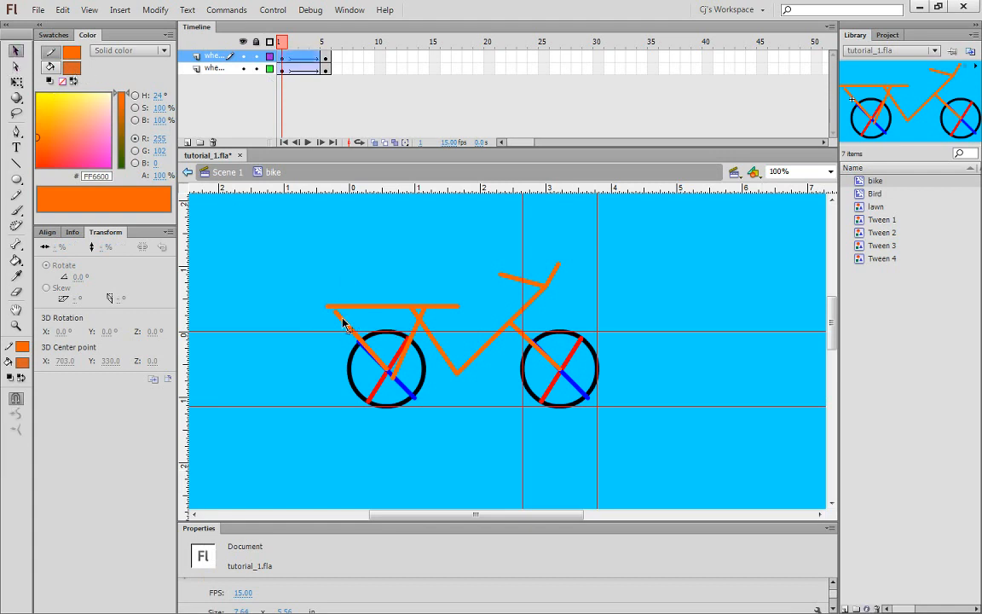
{"action": "left_click", "coordinate": [393, 309], "text": "shift"}
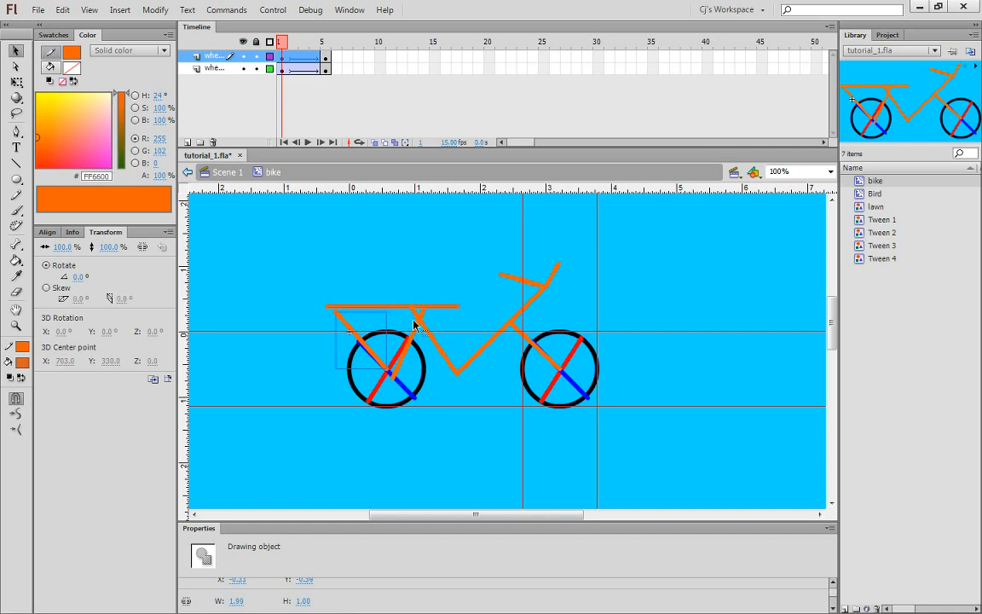
{"action": "left_click", "coordinate": [418, 325], "text": "shift"}
{"action": "left_click", "coordinate": [398, 373], "text": "shift"}
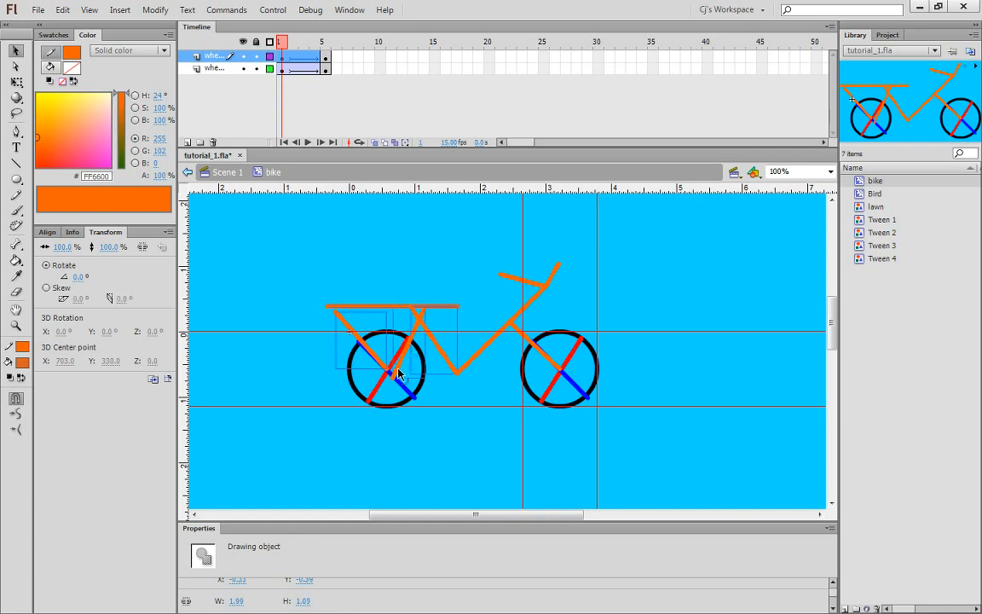
{"action": "left_click", "coordinate": [472, 361], "text": "shift"}
{"action": "left_click", "coordinate": [539, 356], "text": "shift"}
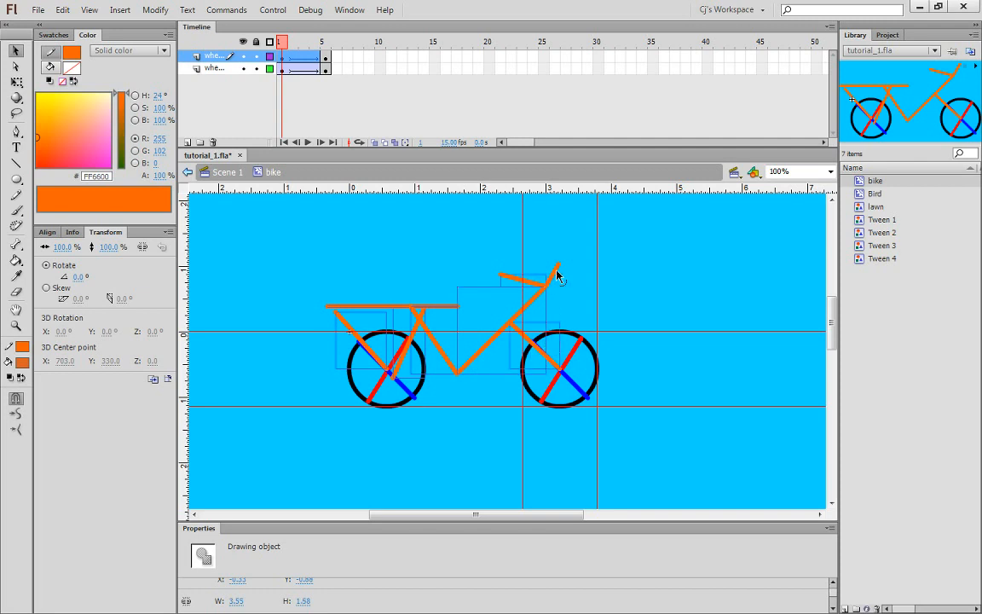
{"action": "key", "text": "ctrl+g"}
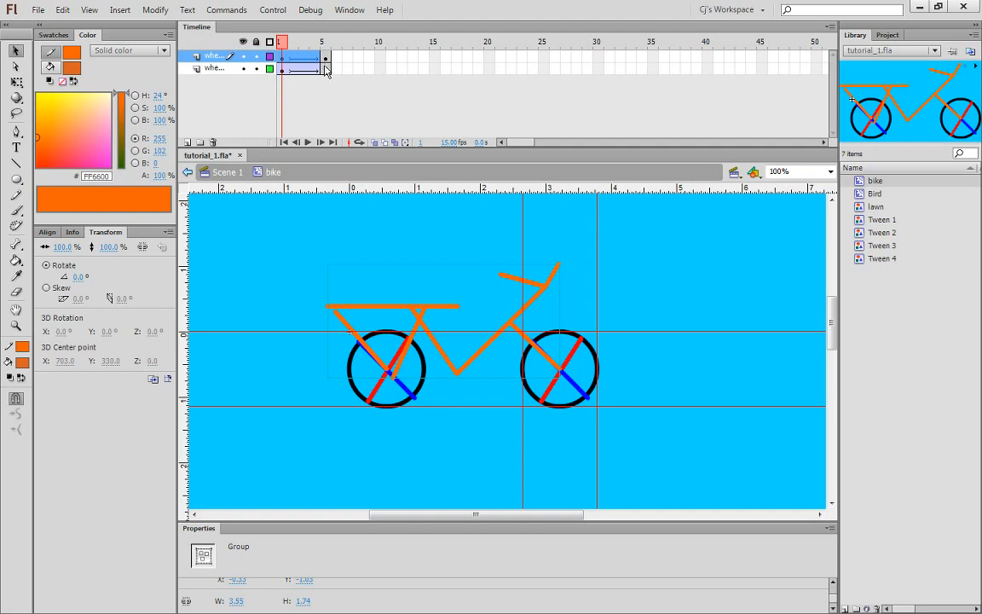
Step: Add a new layer inside the bike symbol and move it above both wheel layers
{"action": "left_click", "coordinate": [285, 70]}
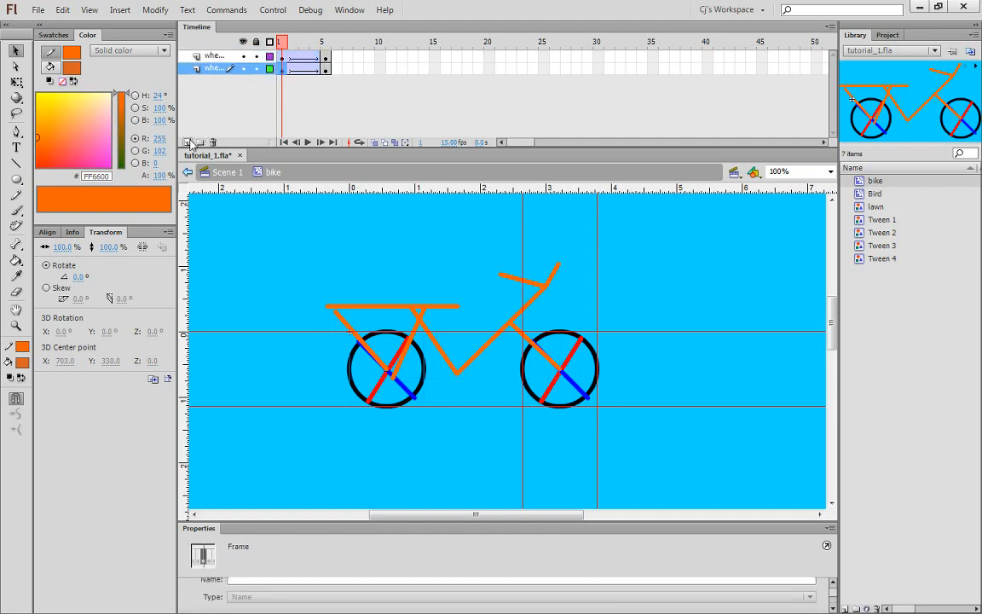
{"action": "left_click", "coordinate": [188, 143]}
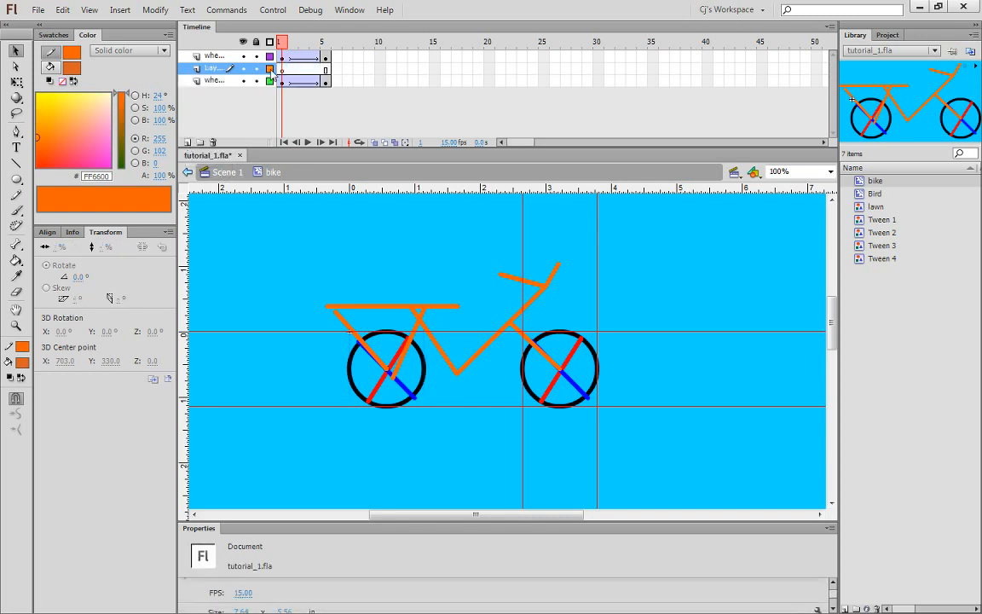
{"action": "left_click_drag", "start_coordinate": [214, 68], "coordinate": [214, 51]}
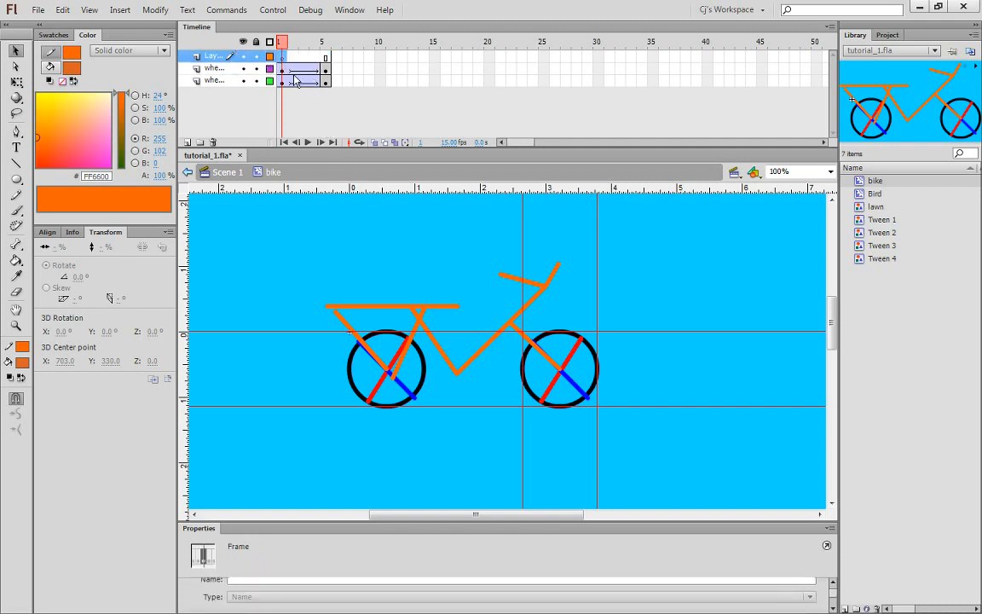
Step: Cut the grouped bike frame from the wheel layer and paste it in place on the new top layer
{"action": "left_click", "coordinate": [389, 314]}
{"action": "left_click", "coordinate": [396, 314]}
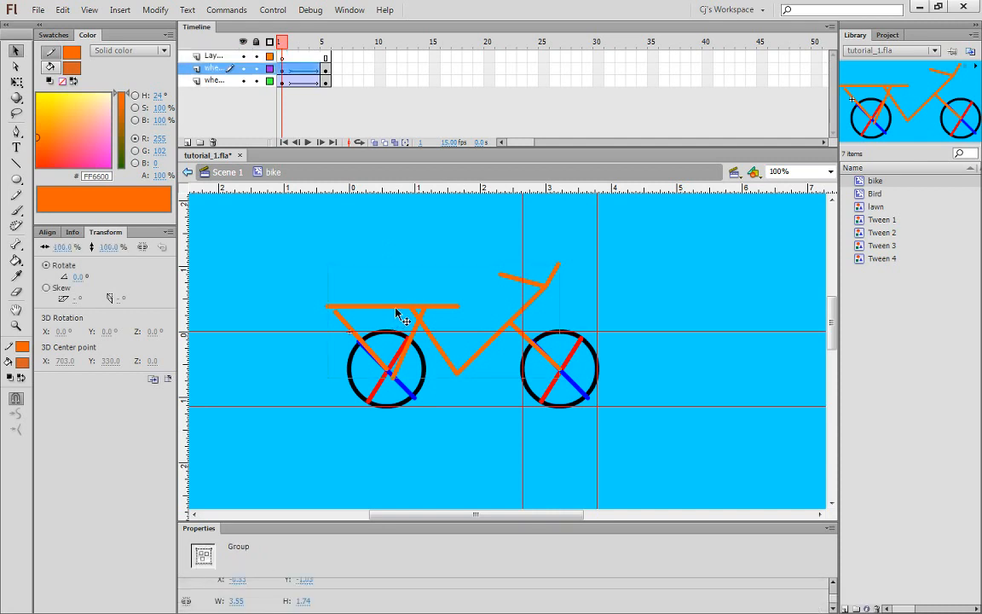
{"action": "key", "text": "Delete"}
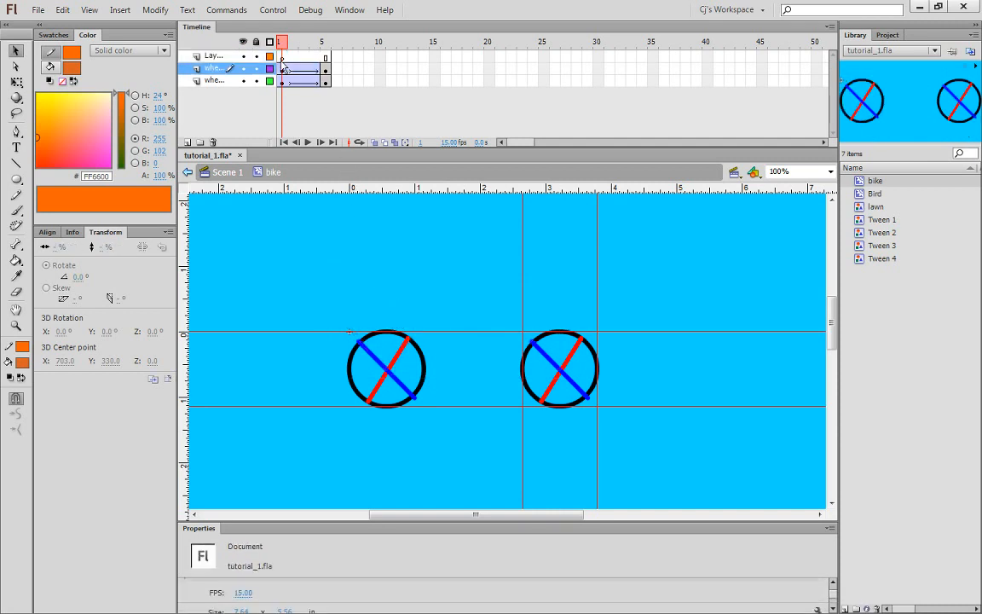
{"action": "left_click", "coordinate": [259, 57]}
{"action": "left_click", "coordinate": [63, 10]}
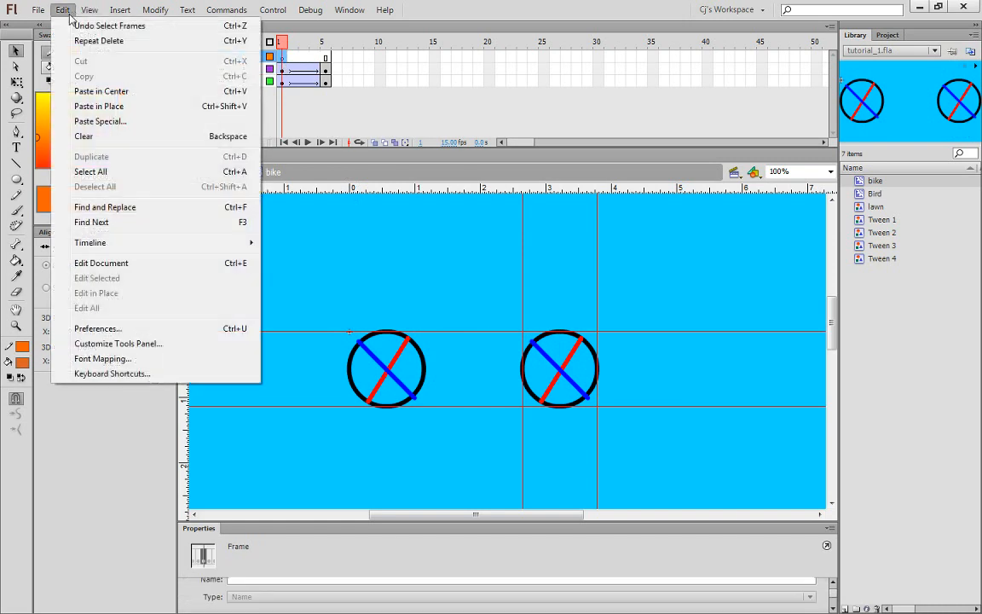
{"action": "left_click", "coordinate": [98, 106]}
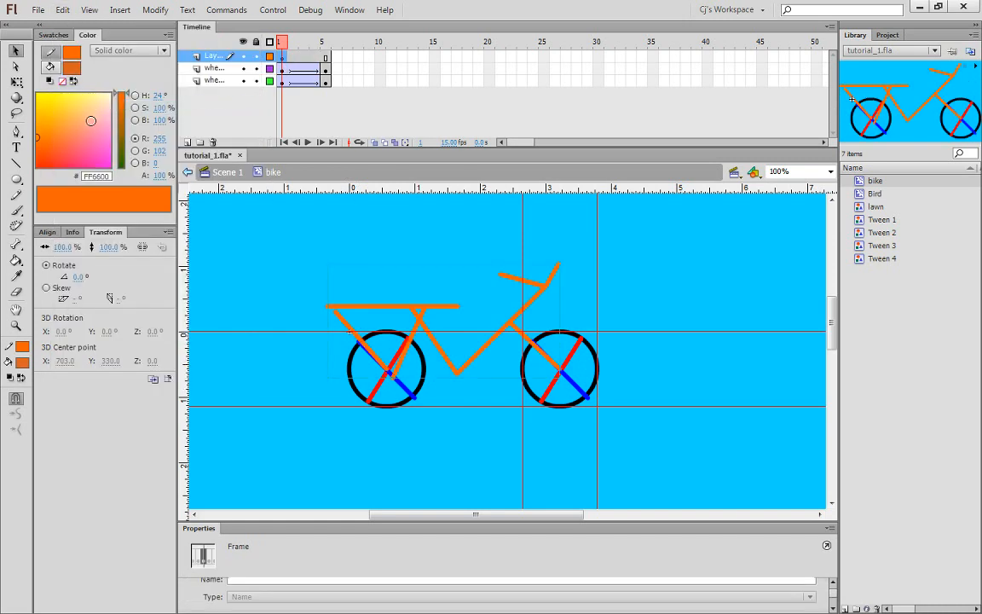
Step: Scrub through the bike symbol's frames, return to Scene 1, test the movie again and close the preview
{"action": "left_click_drag", "start_coordinate": [327, 42], "coordinate": [233, 36]}
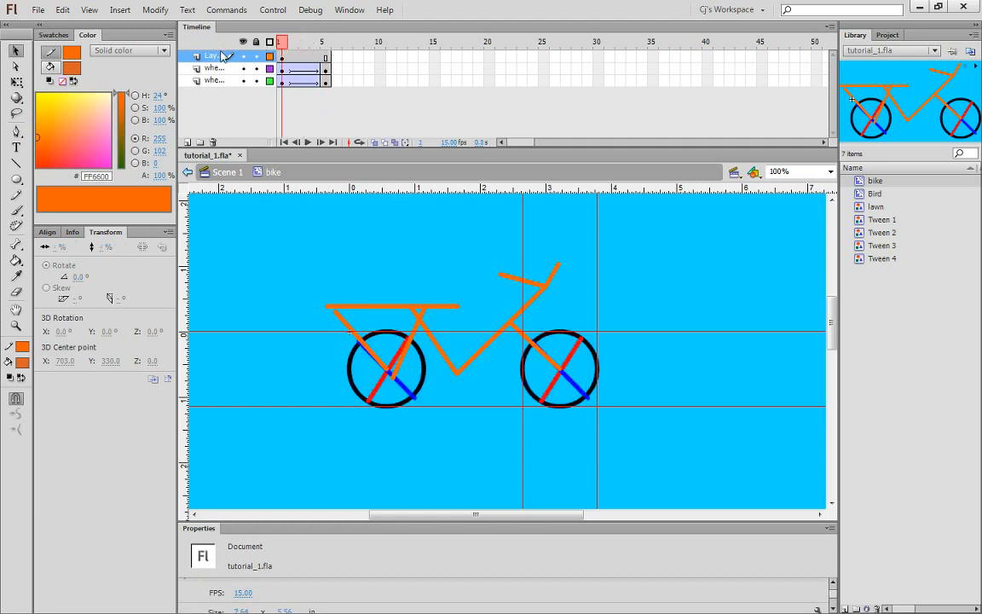
{"action": "left_click", "coordinate": [223, 172]}
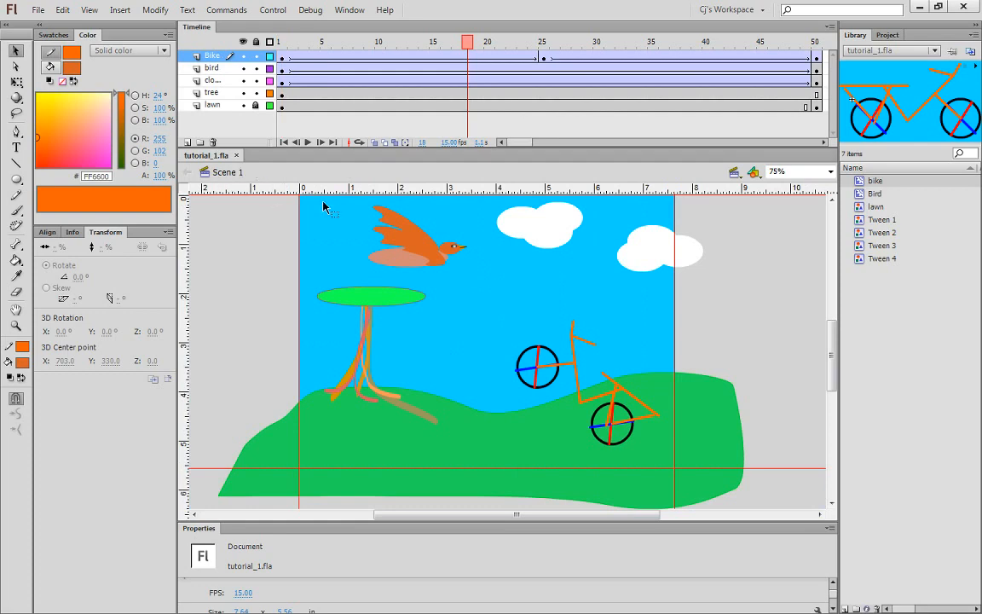
{"action": "key", "text": "ctrl+Return"}
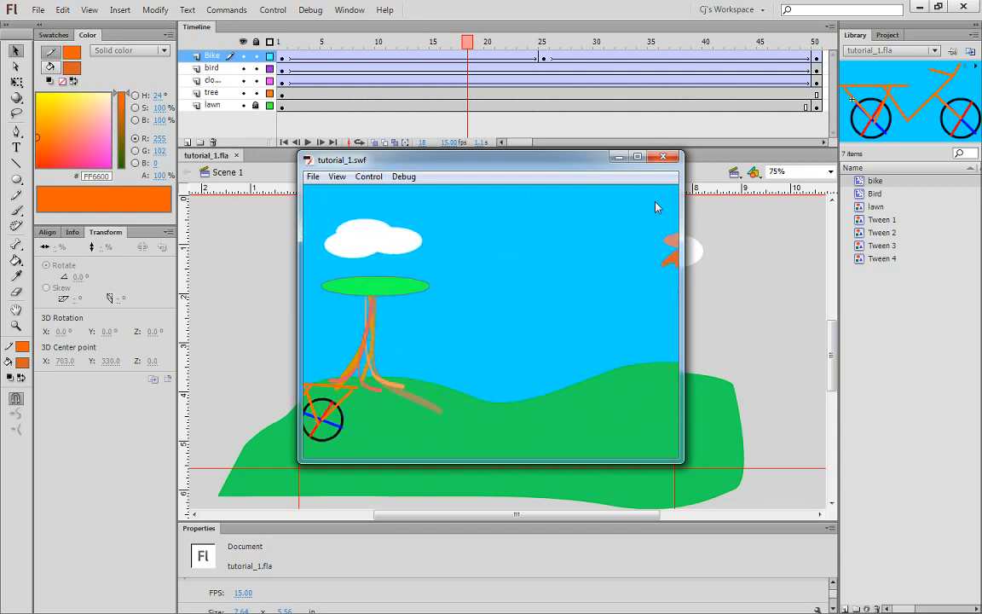
{"action": "left_click", "coordinate": [672, 160]}
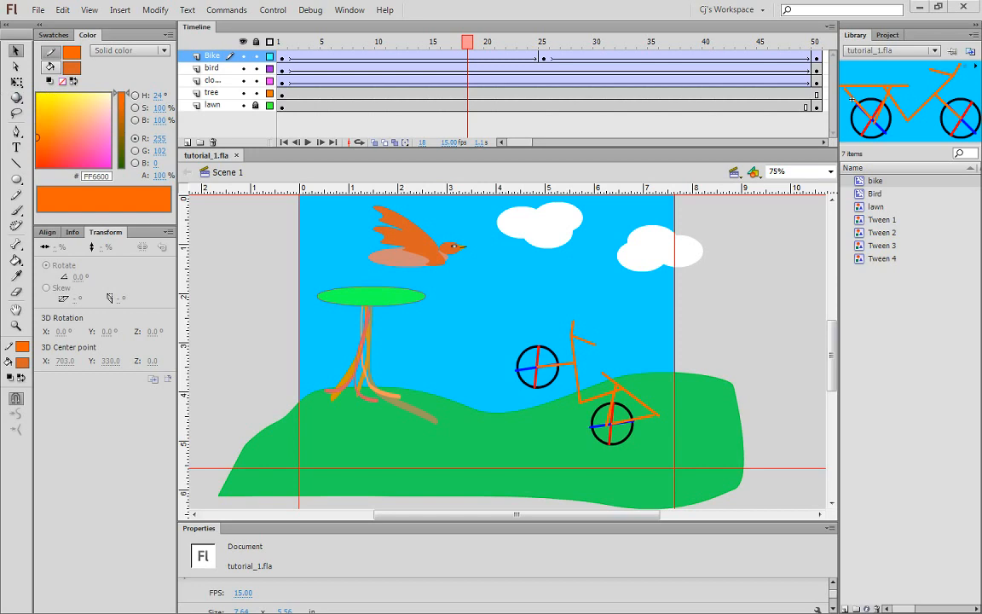